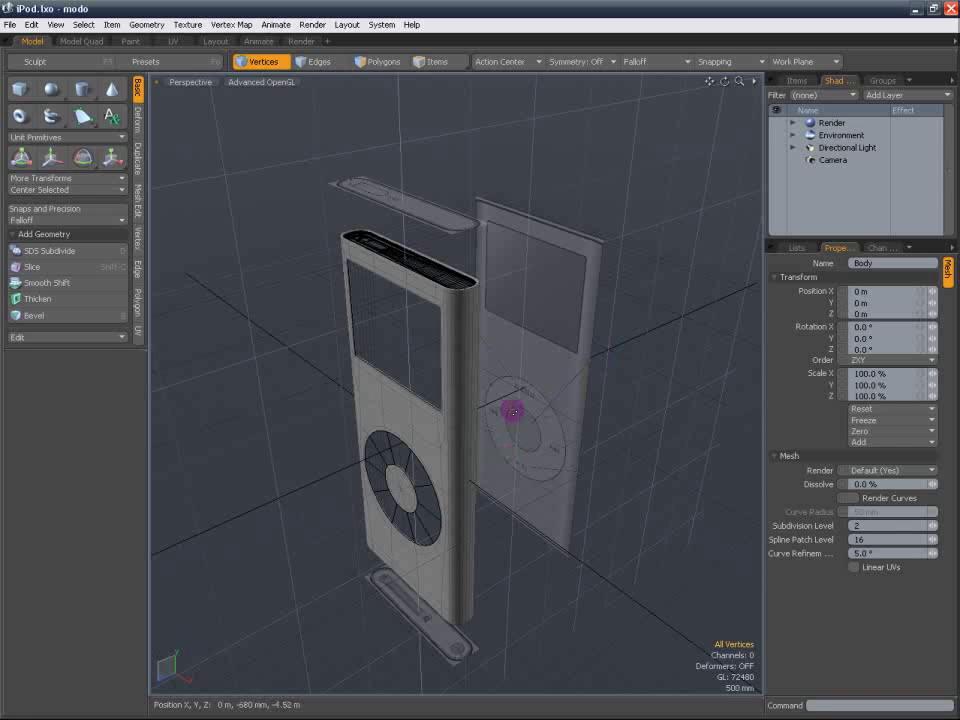
Select all the iPod mesh items from Body through Text in the item list.
{"action": "left_click_drag", "start_coordinate": [512, 410], "coordinate": [492, 374], "text": "alt"}
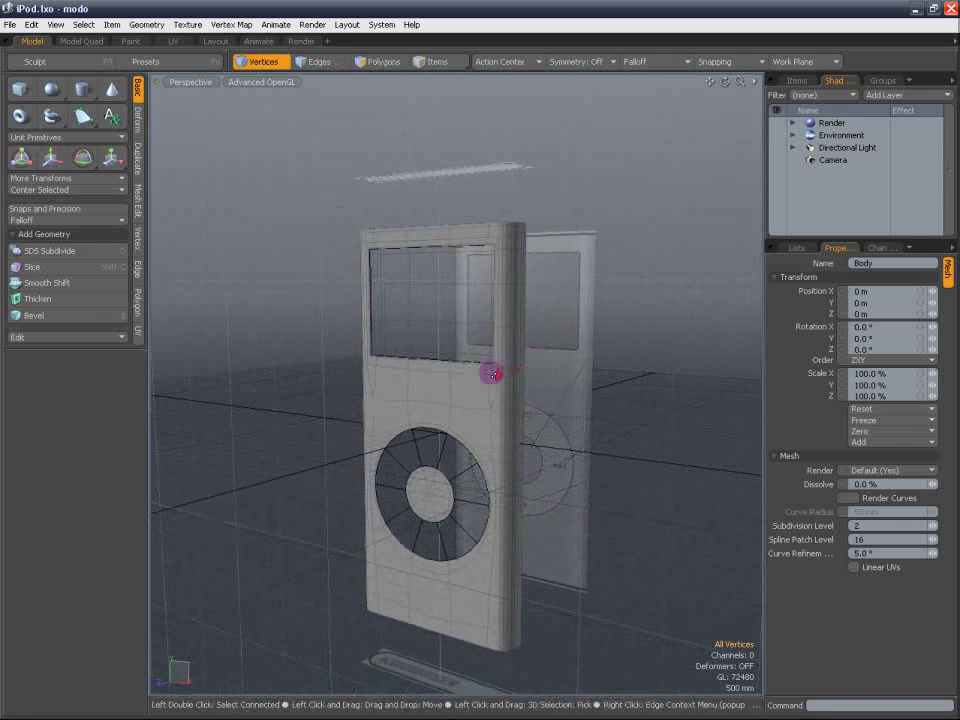
{"action": "scroll", "coordinate": [500, 370], "scroll_direction": "up", "scroll_amount": 3}
{"action": "left_click_drag", "start_coordinate": [472, 332], "coordinate": [543, 396], "text": "alt"}
{"action": "left_click_drag", "start_coordinate": [494, 380], "coordinate": [444, 339], "text": "alt"}
{"action": "scroll", "coordinate": [444, 339], "scroll_direction": "down", "scroll_amount": 4}
{"action": "left_click_drag", "start_coordinate": [510, 332], "coordinate": [497, 298], "text": "alt"}
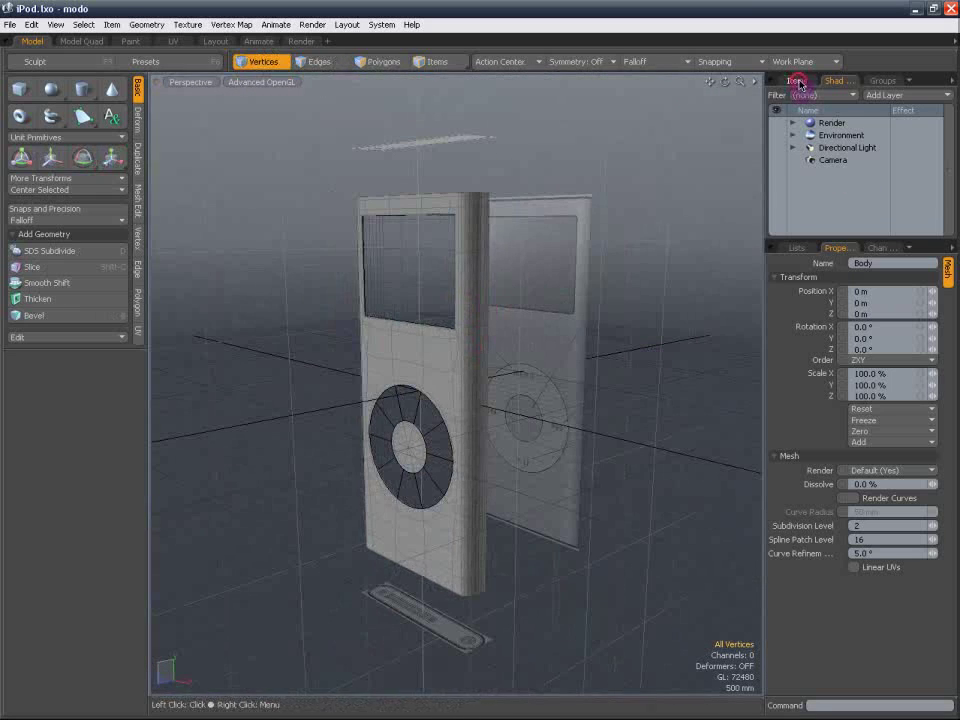
{"action": "left_click", "coordinate": [798, 81]}
{"action": "left_click", "coordinate": [852, 171], "text": "shift"}
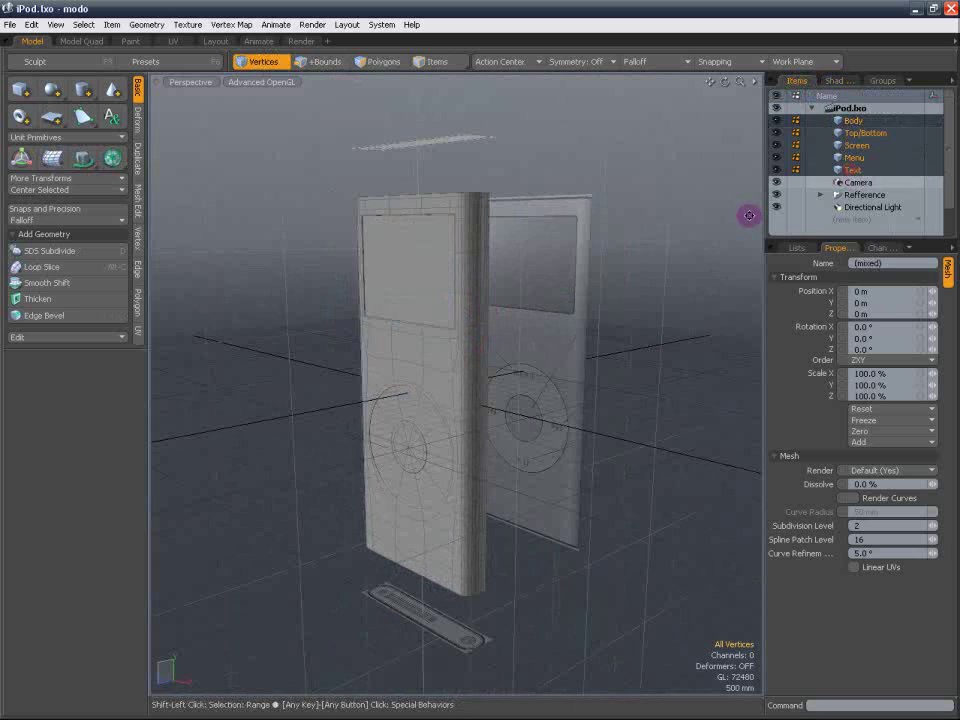
Examine the complete iPod model from several angles, especially its top end and side edges against the reference images.
{"action": "left_click_drag", "start_coordinate": [748, 212], "coordinate": [622, 313], "text": "alt"}
{"action": "scroll", "coordinate": [501, 257], "scroll_direction": "up", "scroll_amount": 5}
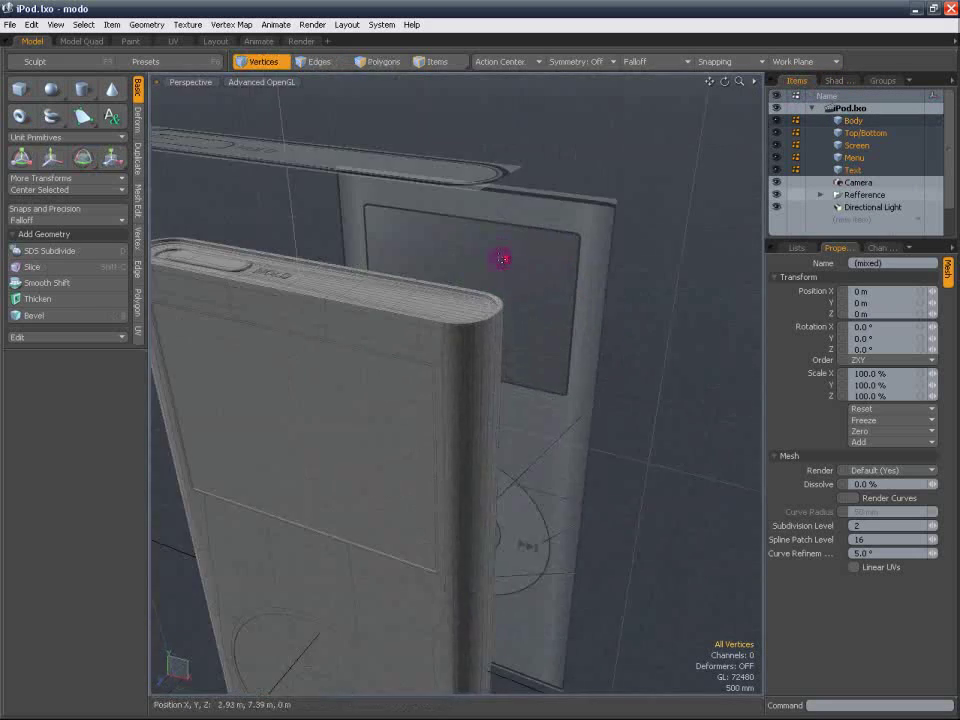
{"action": "left_click_drag", "start_coordinate": [319, 248], "coordinate": [436, 243], "text": "alt"}
{"action": "left_click_drag", "start_coordinate": [379, 254], "coordinate": [483, 230], "text": "alt+shift"}
{"action": "scroll", "coordinate": [483, 230], "scroll_direction": "down", "scroll_amount": 3}
{"action": "left_click_drag", "start_coordinate": [562, 253], "coordinate": [530, 272], "text": "alt+shift"}
{"action": "left_click_drag", "start_coordinate": [407, 253], "coordinate": [422, 115], "text": "alt"}
{"action": "left_click_drag", "start_coordinate": [503, 295], "coordinate": [505, 160], "text": "alt+shift"}
{"action": "left_click_drag", "start_coordinate": [497, 251], "coordinate": [463, 386], "text": "alt+shift"}
{"action": "scroll", "coordinate": [521, 221], "scroll_direction": "down", "scroll_amount": 4}
{"action": "left_click_drag", "start_coordinate": [456, 257], "coordinate": [474, 334], "text": "alt+shift"}
{"action": "left_click_drag", "start_coordinate": [474, 334], "coordinate": [495, 345], "text": "alt+shift"}
{"action": "scroll", "coordinate": [519, 321], "scroll_direction": "down", "scroll_amount": 4}
{"action": "scroll", "coordinate": [490, 330], "scroll_direction": "up", "scroll_amount": 2}
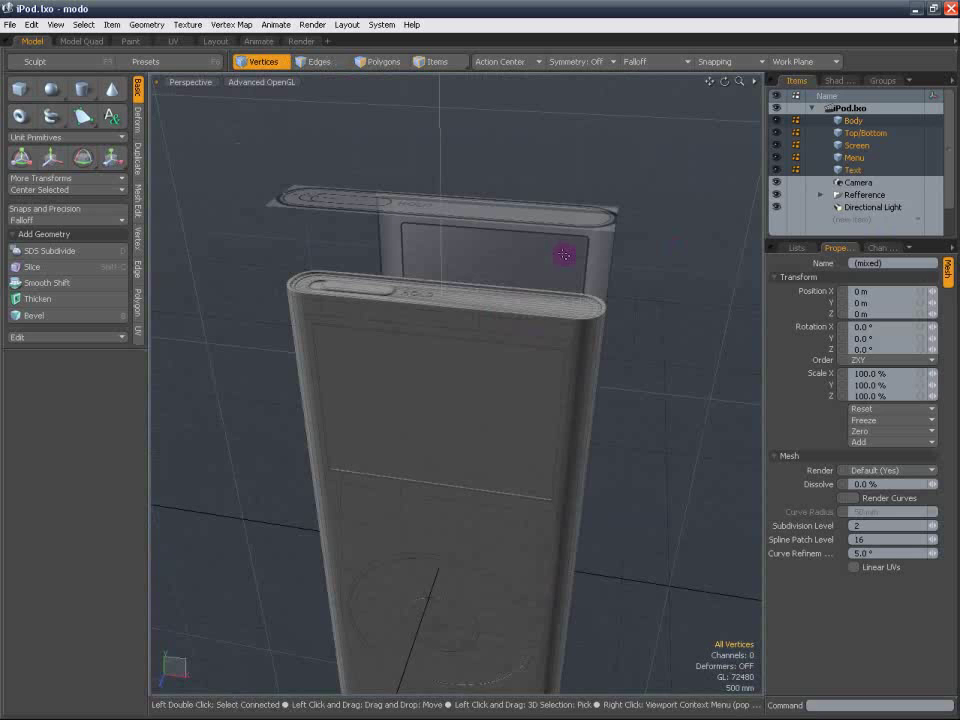
Hide the Refference group and switch to polygon selection mode.
{"action": "left_click", "coordinate": [853, 196]}
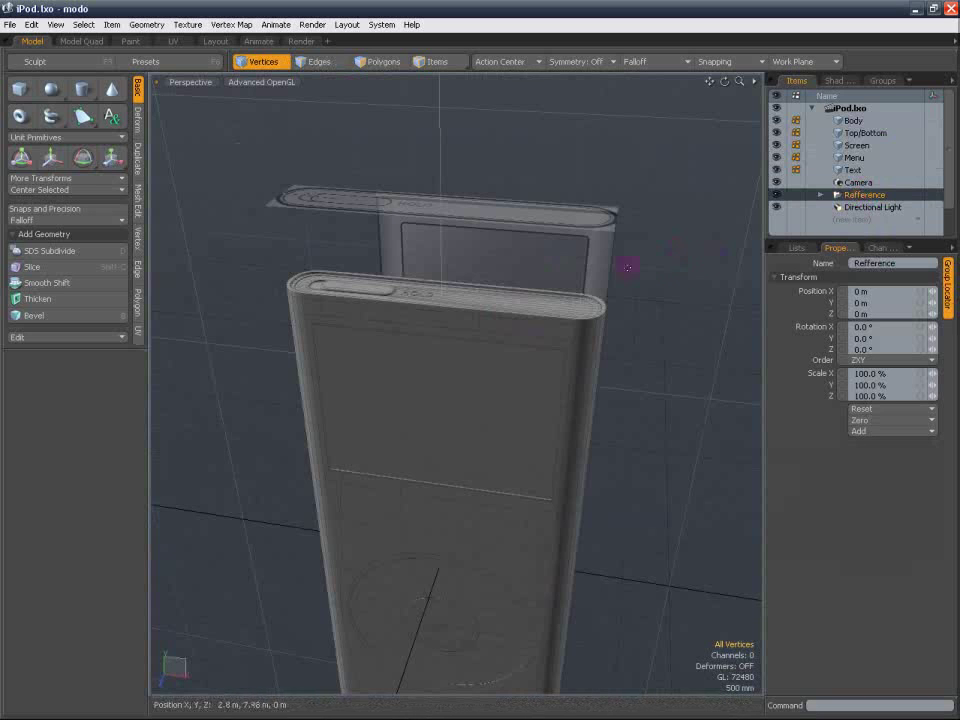
{"action": "left_click", "coordinate": [778, 196]}
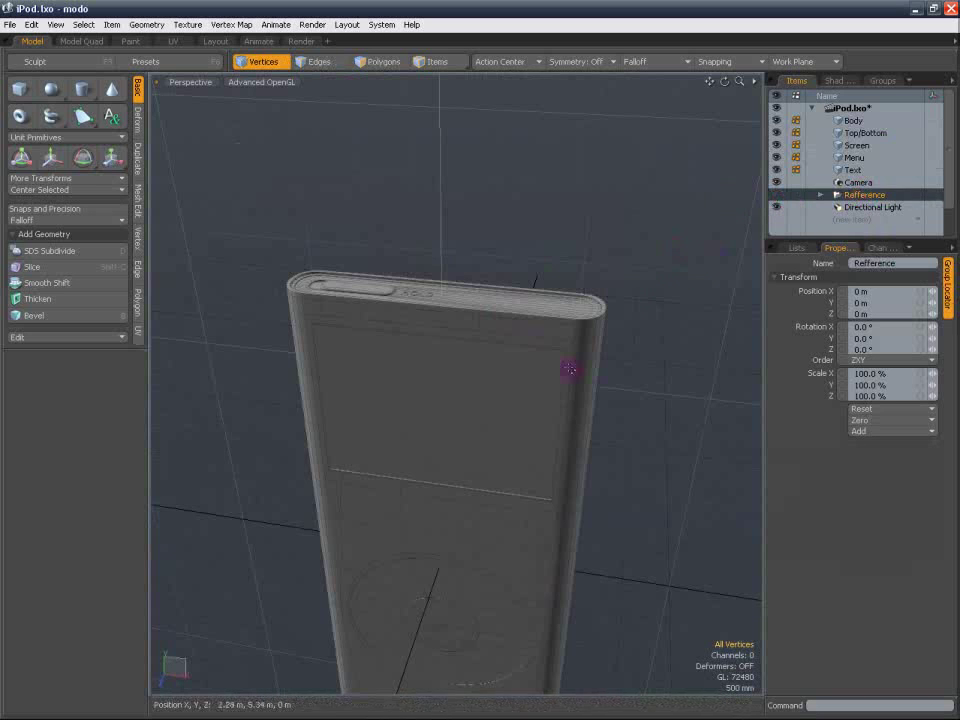
{"action": "mouse_move", "coordinate": [570, 370]}
{"action": "left_mouse_down", "text": "alt"}
{"action": "mouse_move", "coordinate": [540, 326]}
{"action": "mouse_move", "coordinate": [589, 326]}
{"action": "mouse_move", "coordinate": [531, 336]}
{"action": "left_mouse_up", "text": "alt"}
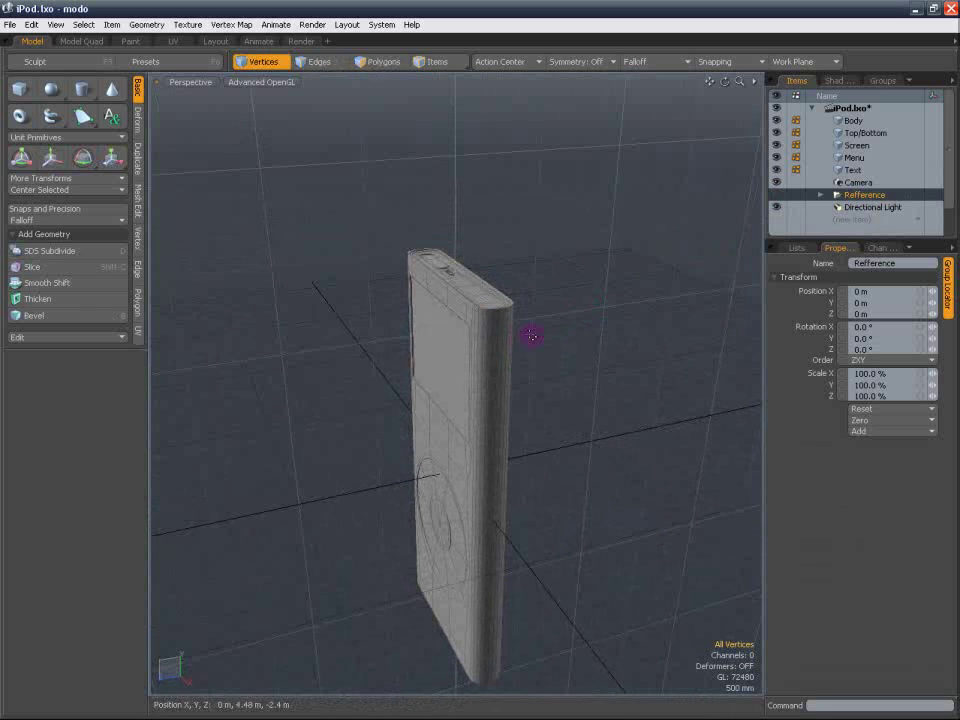
{"action": "left_click_drag", "start_coordinate": [481, 358], "coordinate": [580, 310], "text": "alt"}
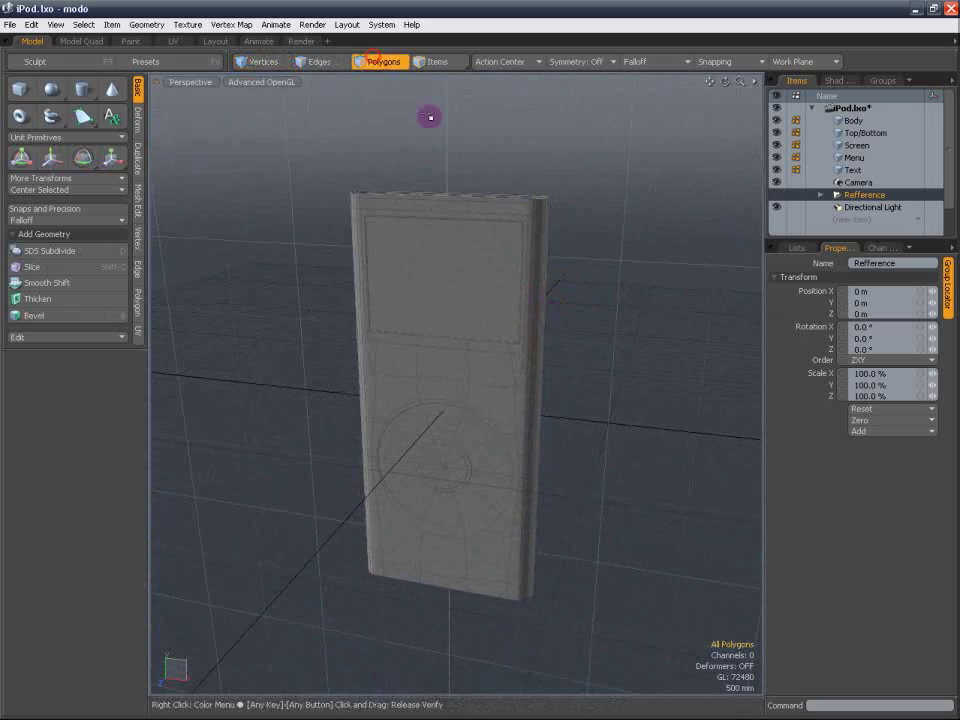
Make Top/Bottom the active mesh and examine its end-cap geometry.
{"action": "left_click_drag", "start_coordinate": [632, 190], "coordinate": [759, 176], "text": "alt"}
{"action": "left_click", "coordinate": [830, 133]}
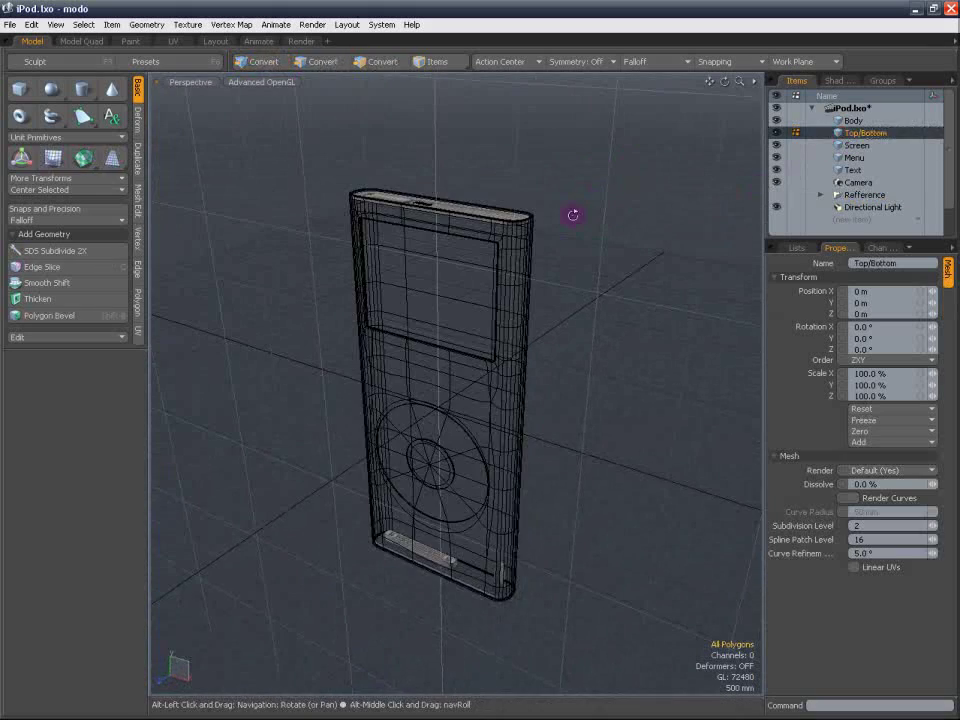
{"action": "left_click_drag", "start_coordinate": [572, 214], "coordinate": [551, 246], "text": "alt"}
{"action": "scroll", "coordinate": [435, 238], "scroll_direction": "up", "scroll_amount": 5}
{"action": "scroll", "coordinate": [437, 239], "scroll_direction": "down", "scroll_amount": 3}
{"action": "left_click_drag", "start_coordinate": [441, 240], "coordinate": [700, 198], "text": "alt"}
Make Body the active mesh and examine the shell around the screen opening, wheel recess and rounded sides.
{"action": "left_click", "coordinate": [846, 121]}
{"action": "key", "text": "a"}
{"action": "left_click_drag", "start_coordinate": [585, 306], "coordinate": [497, 298], "text": "alt"}
{"action": "scroll", "coordinate": [581, 274], "scroll_direction": "up", "scroll_amount": 5}
{"action": "left_click_drag", "start_coordinate": [396, 289], "coordinate": [540, 266], "text": "alt+shift"}
{"action": "scroll", "coordinate": [530, 283], "scroll_direction": "down", "scroll_amount": 2}
{"action": "scroll", "coordinate": [540, 266], "scroll_direction": "down", "scroll_amount": 3}
{"action": "left_click_drag", "start_coordinate": [446, 311], "coordinate": [568, 238], "text": "alt"}
{"action": "left_click_drag", "start_coordinate": [424, 273], "coordinate": [423, 237], "text": "alt+shift"}
{"action": "left_click_drag", "start_coordinate": [360, 271], "coordinate": [522, 269], "text": "alt"}
{"action": "left_click_drag", "start_coordinate": [416, 285], "coordinate": [445, 318], "text": "alt+shift"}
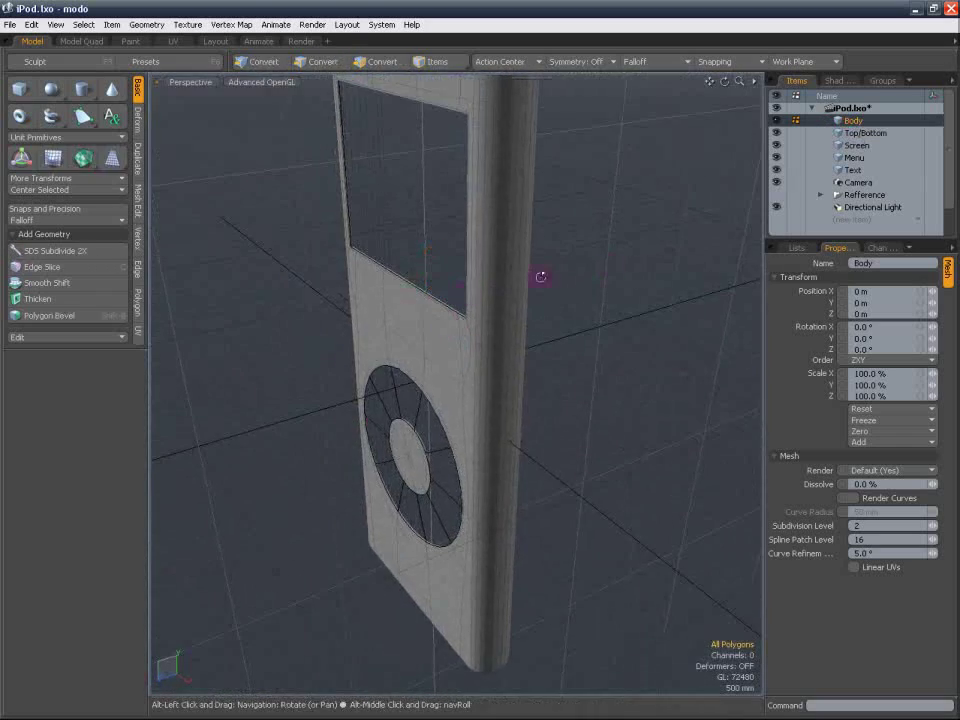
{"action": "scroll", "coordinate": [581, 205], "scroll_direction": "down", "scroll_amount": 3}
{"action": "left_click_drag", "start_coordinate": [581, 205], "coordinate": [475, 273], "text": "alt"}
Return to the Top/Bottom mesh and examine the top cap's HOLD lettering and the dock connector on the bottom cap up close.
{"action": "scroll", "coordinate": [492, 213], "scroll_direction": "up", "scroll_amount": 3}
{"action": "left_click_drag", "start_coordinate": [492, 213], "coordinate": [482, 189], "text": "alt"}
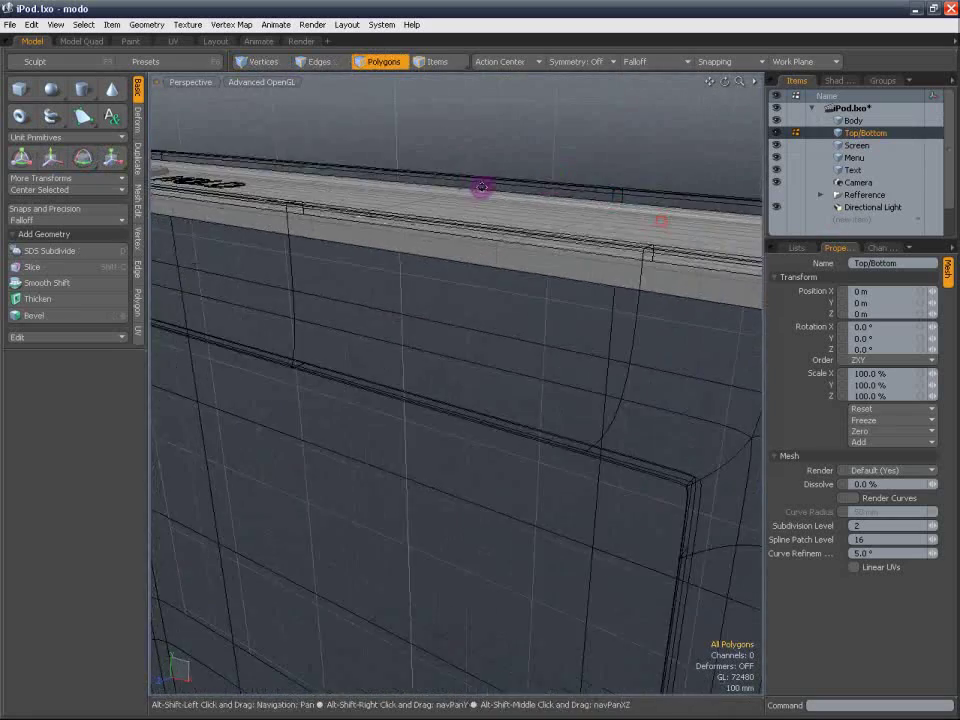
{"action": "scroll", "coordinate": [536, 210], "scroll_direction": "down", "scroll_amount": 5}
{"action": "left_click_drag", "start_coordinate": [561, 268], "coordinate": [545, 170], "text": "alt+shift"}
{"action": "left_click_drag", "start_coordinate": [553, 285], "coordinate": [544, 193], "text": "alt+shift"}
{"action": "left_click_drag", "start_coordinate": [549, 319], "coordinate": [498, 375], "text": "alt"}
{"action": "left_click_drag", "start_coordinate": [496, 135], "coordinate": [515, 130], "text": "alt"}
{"action": "left_click_drag", "start_coordinate": [467, 313], "coordinate": [470, 160], "text": "alt+shift"}
{"action": "left_click_drag", "start_coordinate": [478, 330], "coordinate": [478, 226], "text": "alt+shift"}
{"action": "scroll", "coordinate": [418, 435], "scroll_direction": "up", "scroll_amount": 5}
{"action": "left_click_drag", "start_coordinate": [396, 458], "coordinate": [527, 485], "text": "alt"}
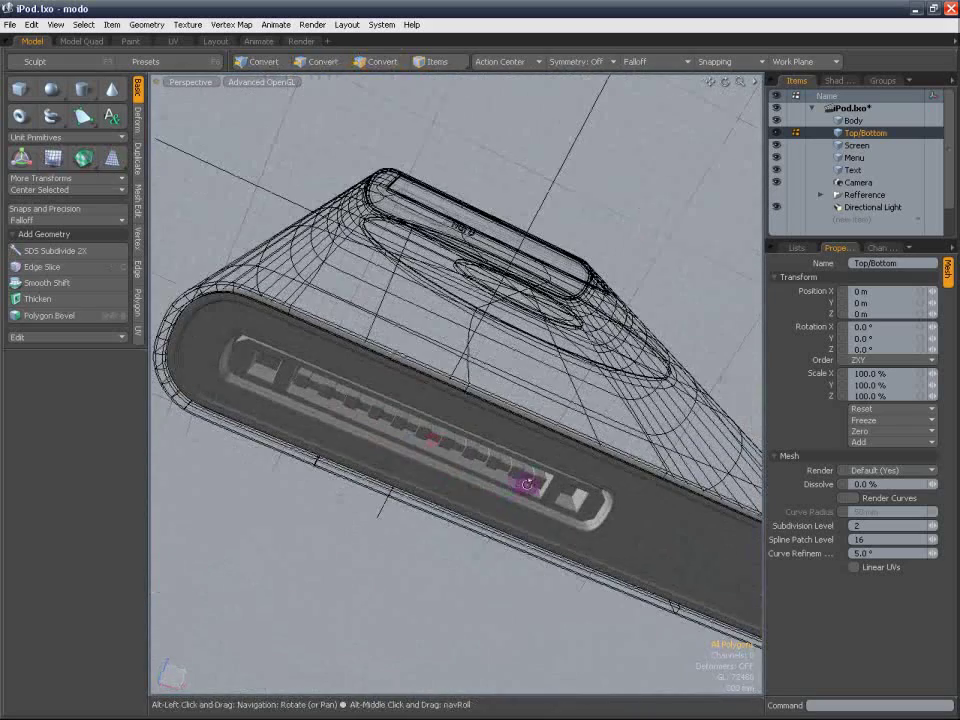
{"action": "left_click_drag", "start_coordinate": [400, 591], "coordinate": [424, 393], "text": "alt"}
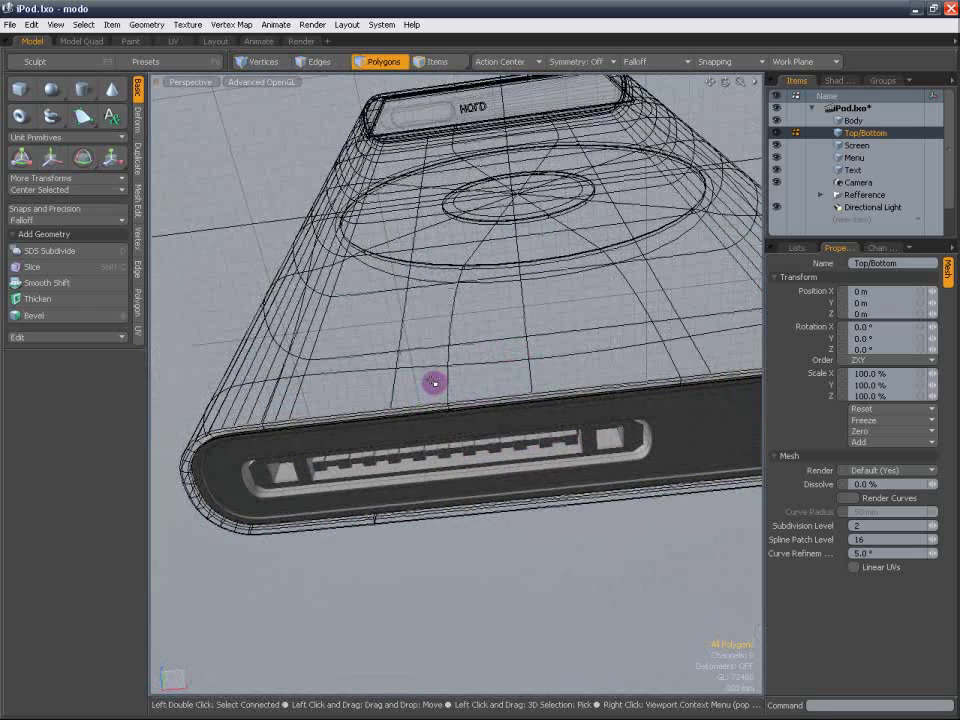
{"action": "left_click_drag", "start_coordinate": [430, 380], "coordinate": [524, 381], "text": "alt"}
{"action": "left_click_drag", "start_coordinate": [515, 332], "coordinate": [508, 523], "text": "alt+shift"}
{"action": "scroll", "coordinate": [519, 392], "scroll_direction": "down", "scroll_amount": 3}
{"action": "left_click_drag", "start_coordinate": [519, 392], "coordinate": [496, 355], "text": "alt+shift"}
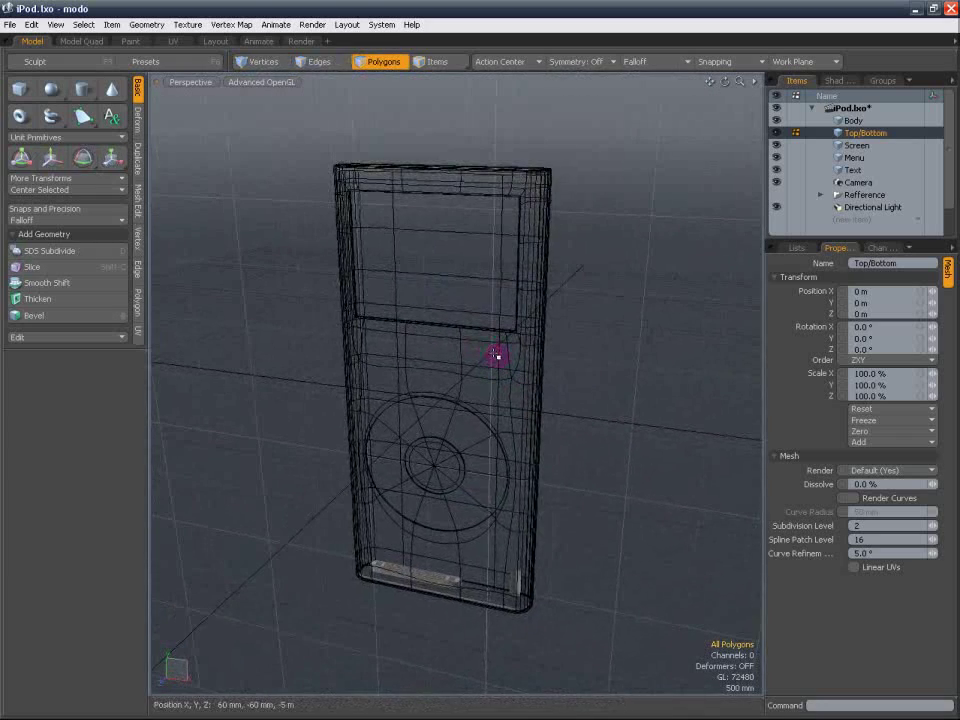
Open the preset browser, look through the Environments and Materials categories, and close the browser.
{"action": "left_click", "coordinate": [174, 62]}
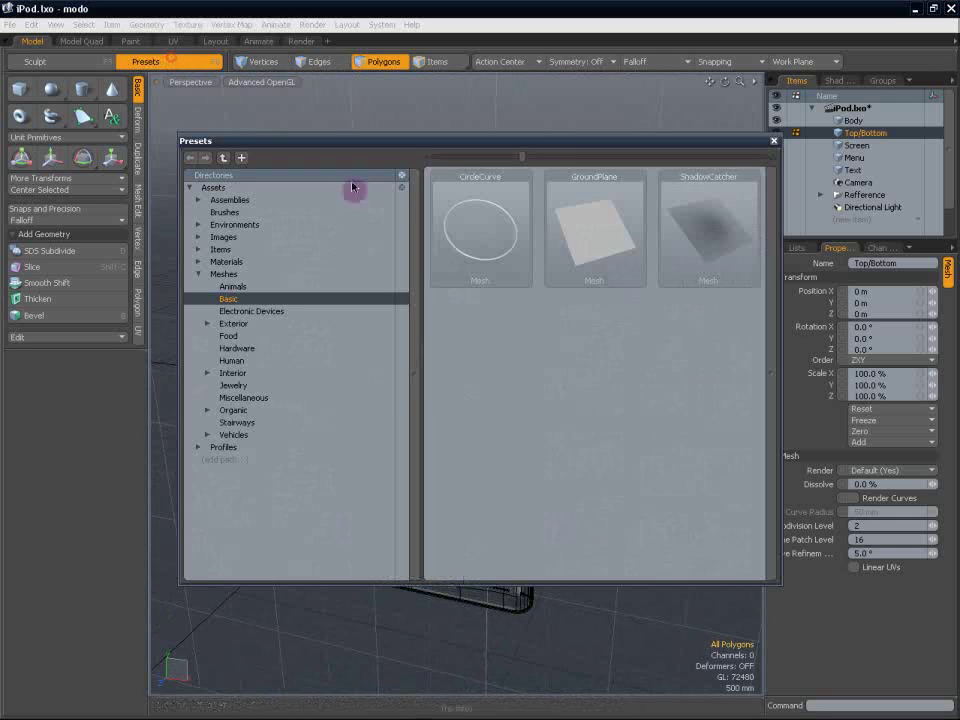
{"action": "left_click_drag", "start_coordinate": [445, 148], "coordinate": [383, 155]}
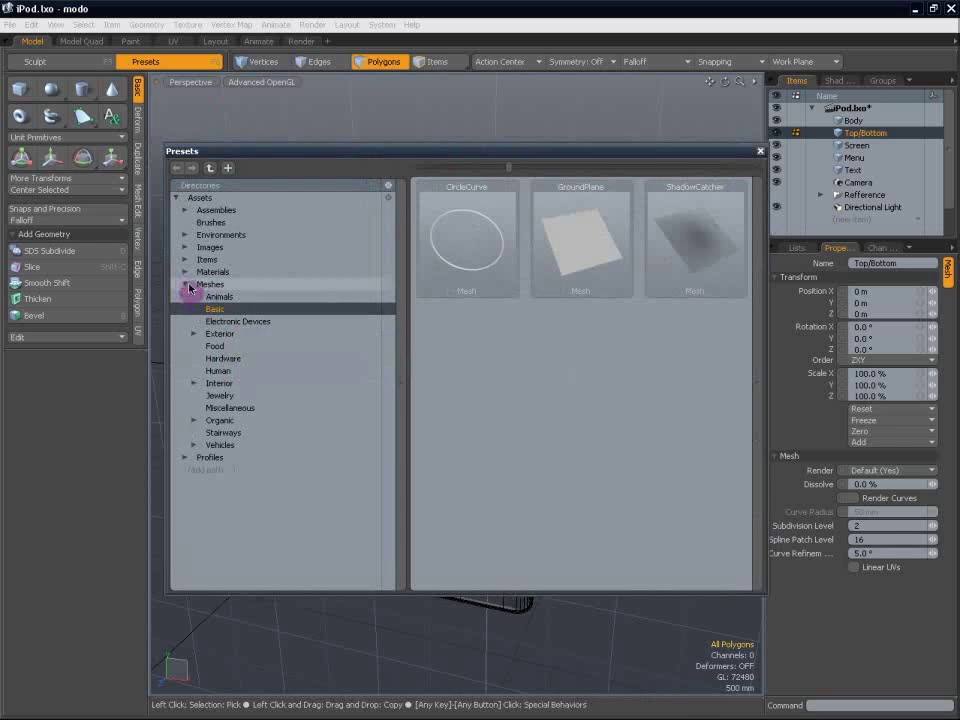
{"action": "left_click", "coordinate": [188, 286]}
{"action": "left_click", "coordinate": [184, 234]}
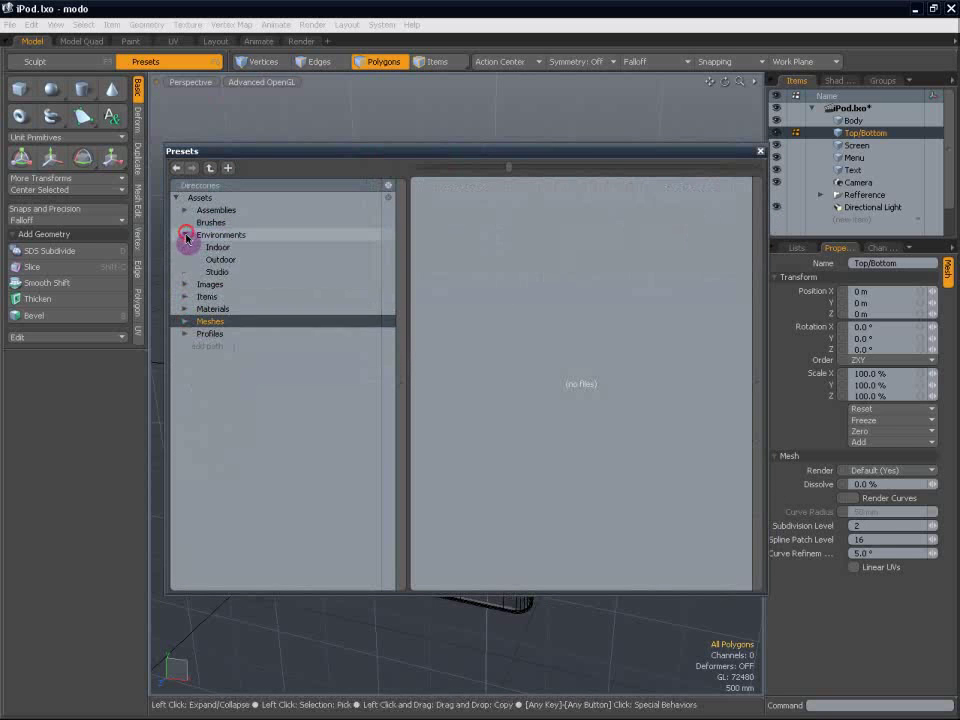
{"action": "left_click", "coordinate": [184, 234]}
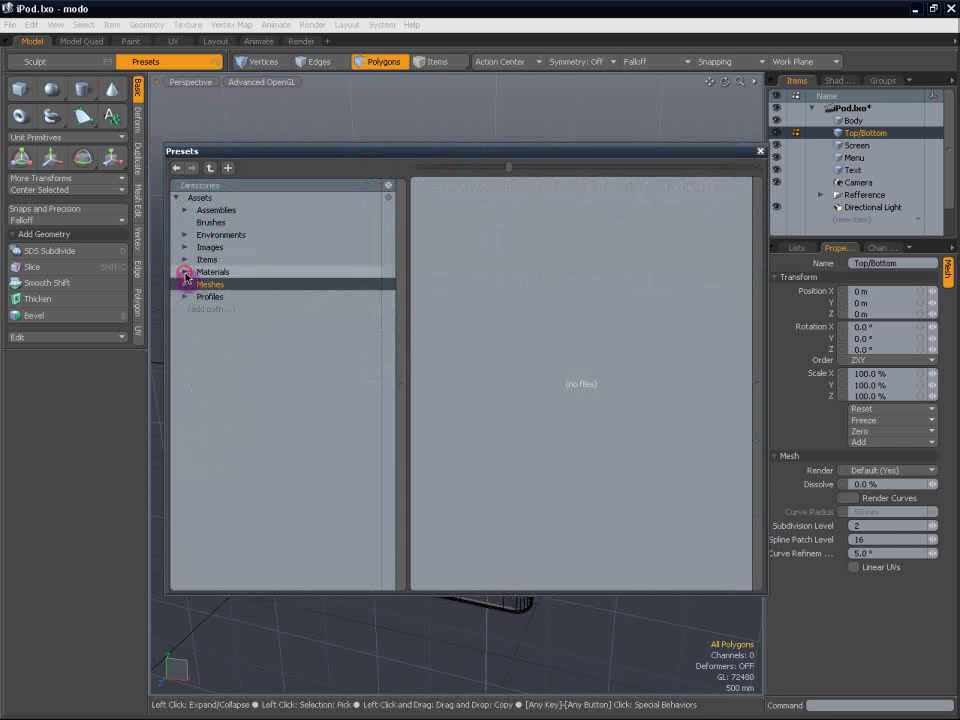
{"action": "left_click", "coordinate": [185, 272]}
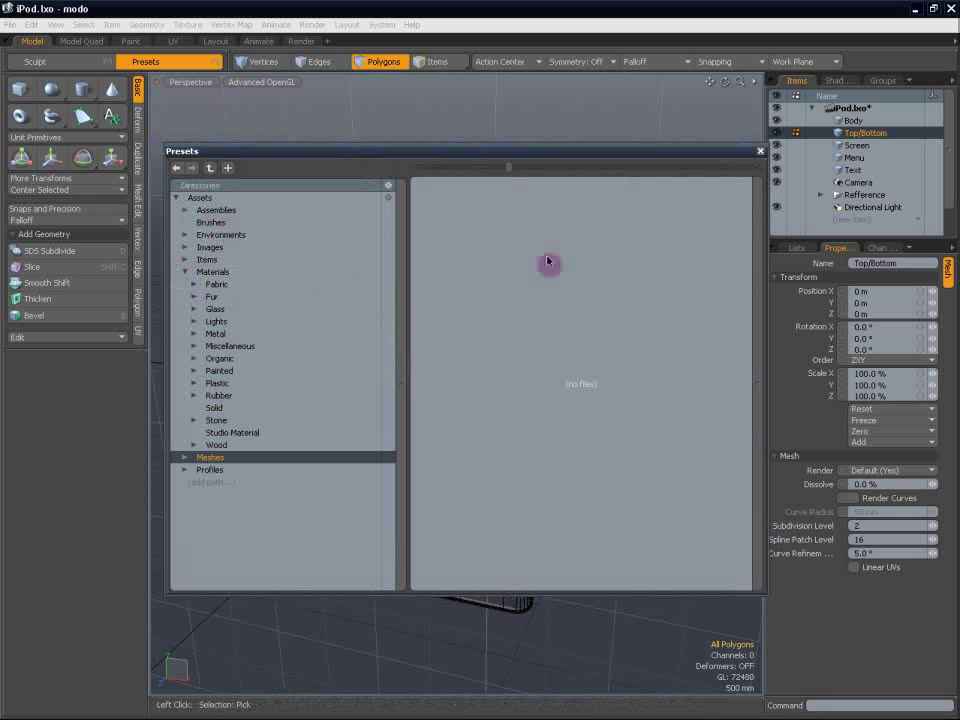
{"action": "left_click_drag", "start_coordinate": [648, 154], "coordinate": [593, 153]}
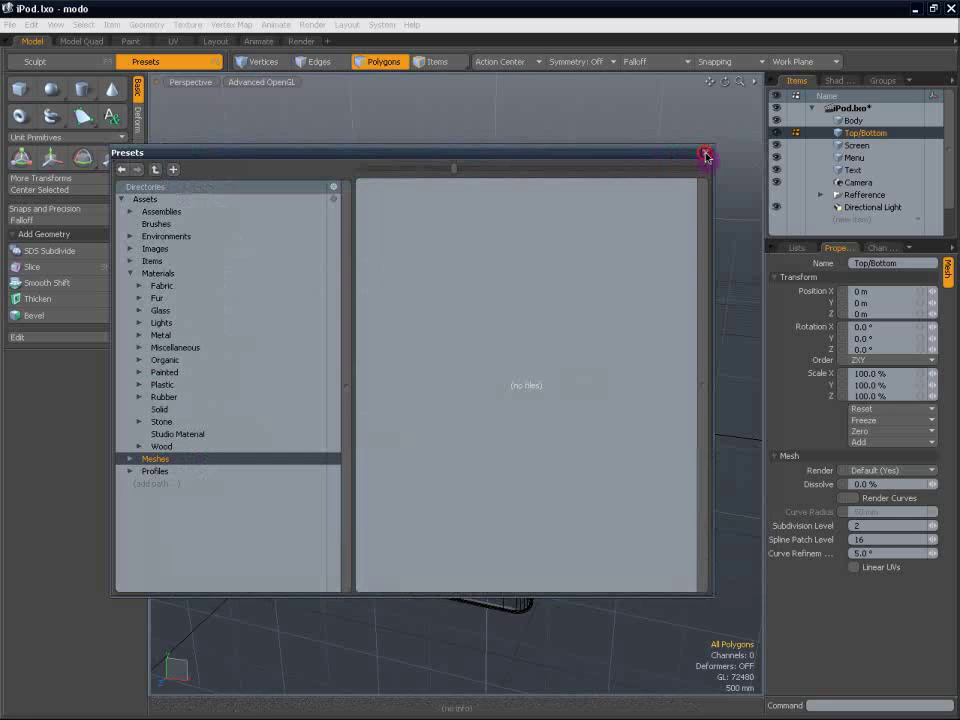
{"action": "left_click", "coordinate": [706, 156]}
Make Screen the active mesh and examine the display panel from the front and at an angle.
{"action": "left_click_drag", "start_coordinate": [497, 170], "coordinate": [519, 259], "text": "alt"}
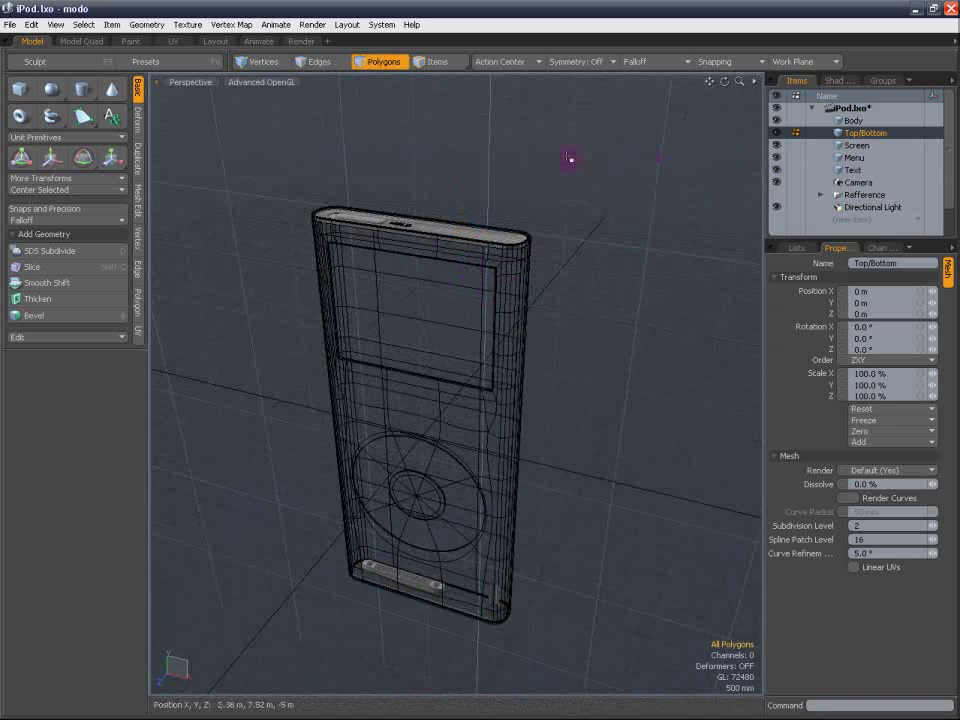
{"action": "left_click", "coordinate": [855, 147]}
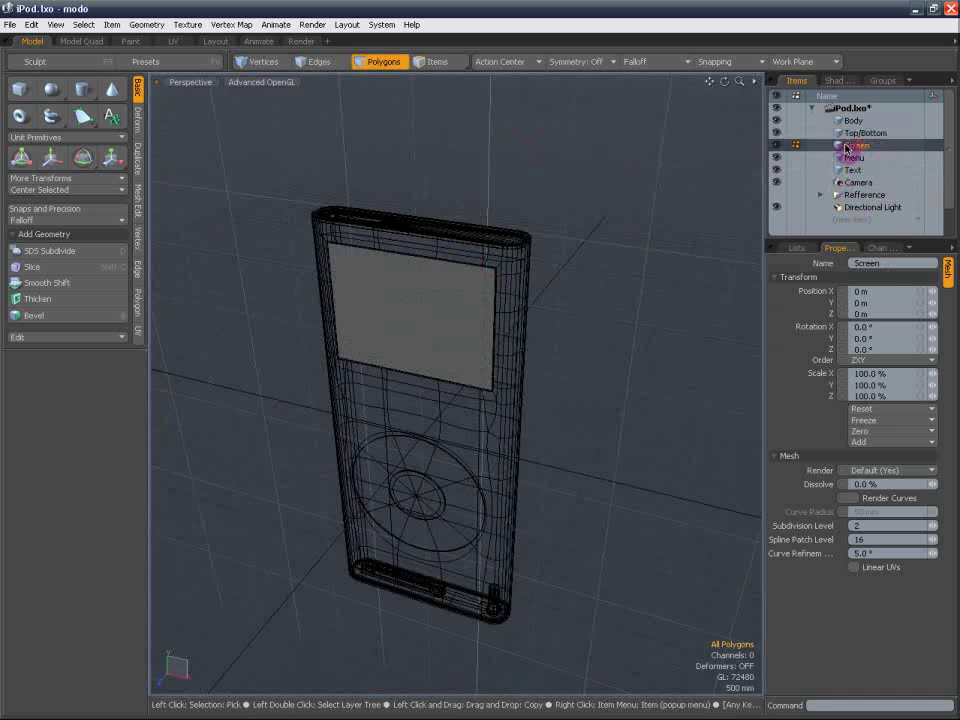
{"action": "left_click_drag", "start_coordinate": [388, 321], "coordinate": [420, 249], "text": "alt"}
{"action": "left_click_drag", "start_coordinate": [420, 249], "coordinate": [424, 294], "text": "alt+shift"}
{"action": "scroll", "coordinate": [455, 316], "scroll_direction": "up", "scroll_amount": 4}
{"action": "left_click_drag", "start_coordinate": [540, 285], "coordinate": [613, 274], "text": "alt"}
{"action": "key", "text": "3"}
{"action": "left_click", "coordinate": [486, 290]}
{"action": "left_click", "coordinate": [671, 255]}
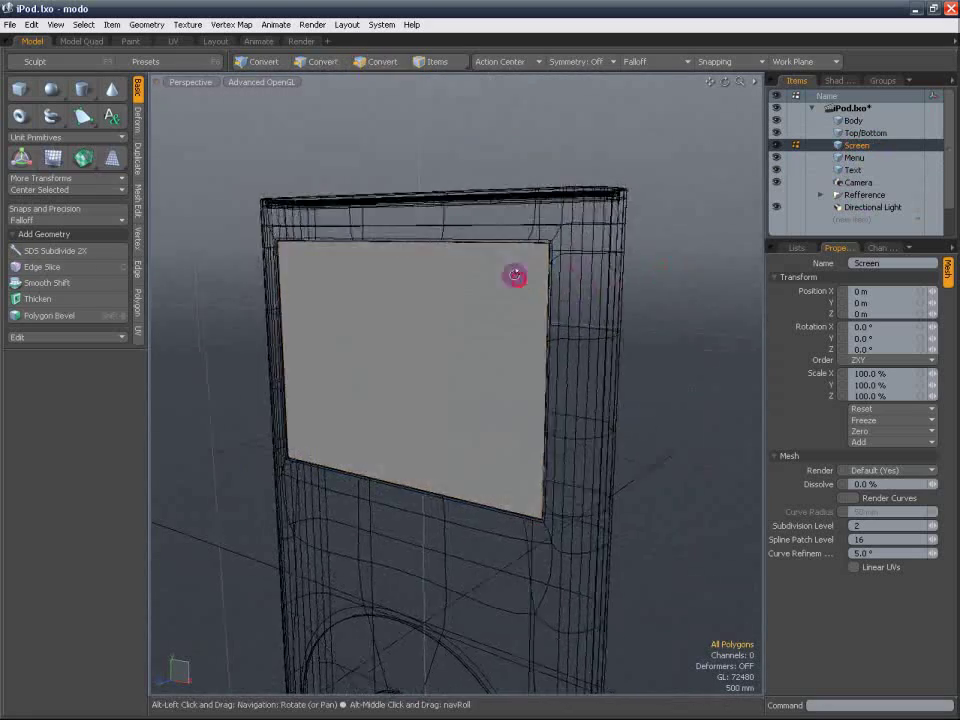
{"action": "left_click_drag", "start_coordinate": [514, 274], "coordinate": [656, 270], "text": "alt"}
{"action": "left_click_drag", "start_coordinate": [581, 272], "coordinate": [529, 287], "text": "alt+shift"}
{"action": "mouse_move", "coordinate": [426, 280]}
{"action": "left_mouse_down", "text": "alt"}
{"action": "mouse_move", "coordinate": [528, 319]}
{"action": "mouse_move", "coordinate": [392, 293]}
{"action": "mouse_move", "coordinate": [410, 288]}
{"action": "left_mouse_up", "text": "alt"}
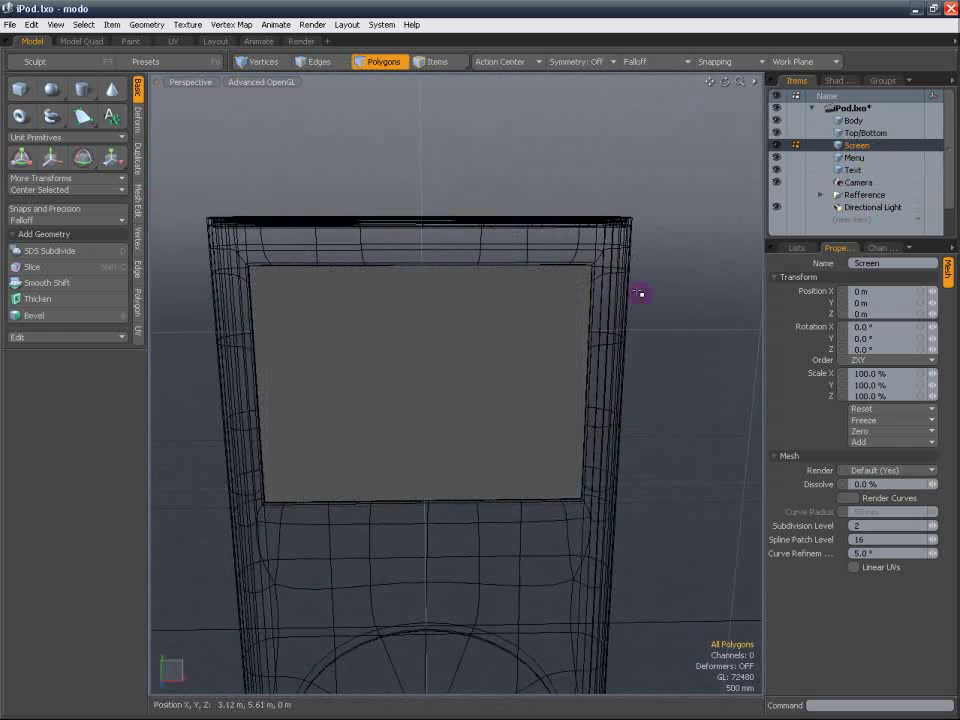
{"action": "left_click_drag", "start_coordinate": [632, 292], "coordinate": [572, 312], "text": "ctrl+alt"}
{"action": "left_click_drag", "start_coordinate": [572, 312], "coordinate": [575, 250], "text": "alt+shift"}
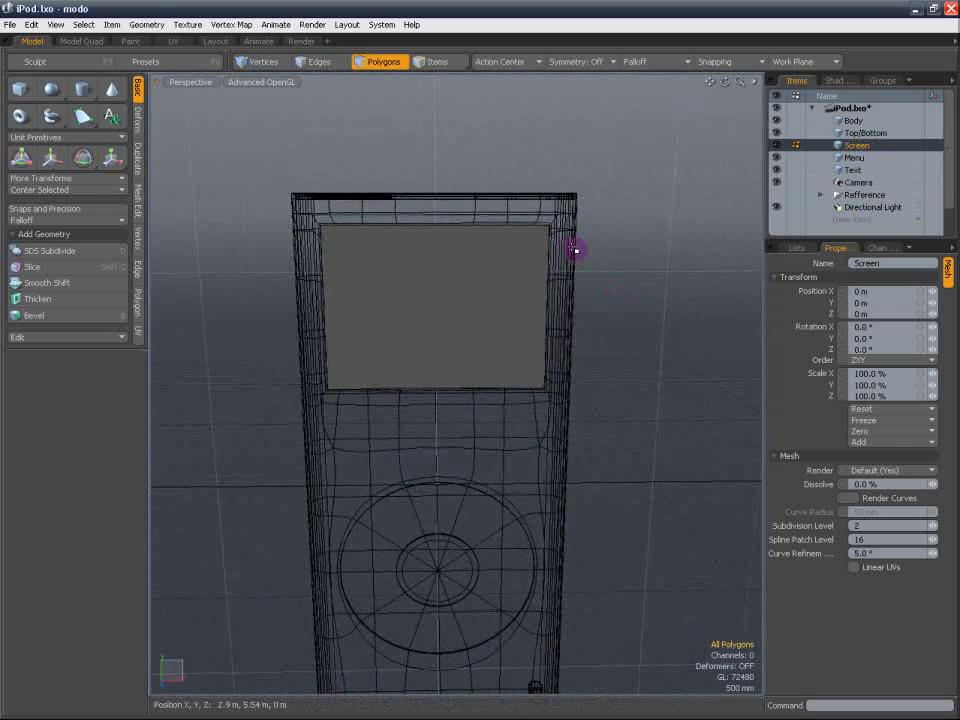
{"action": "left_click_drag", "start_coordinate": [493, 297], "coordinate": [434, 238], "text": "alt+shift"}
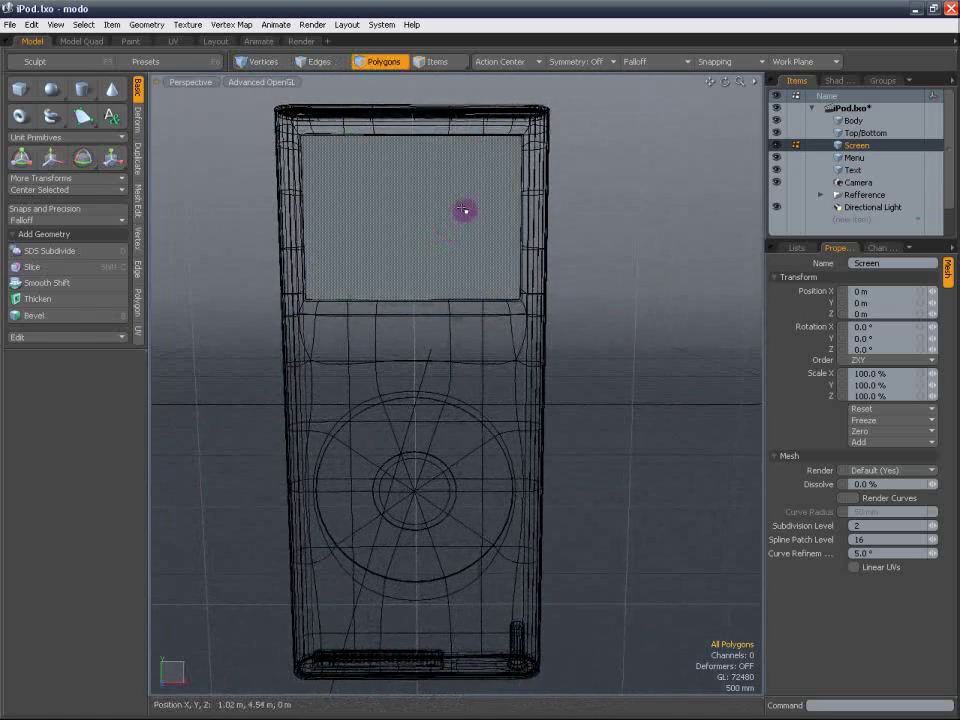
{"action": "left_click_drag", "start_coordinate": [495, 197], "coordinate": [499, 270], "text": "alt+shift"}
{"action": "left_click_drag", "start_coordinate": [499, 270], "coordinate": [405, 258], "text": "alt"}
{"action": "left_click_drag", "start_coordinate": [405, 258], "coordinate": [480, 240], "text": "ctrl+alt"}
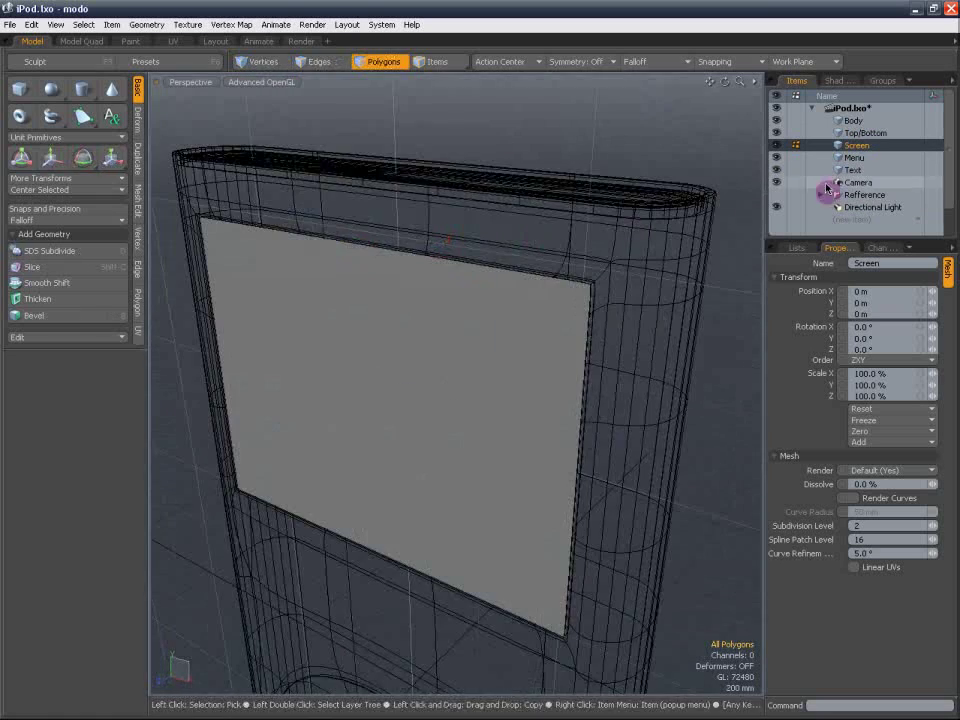
Make Menu the active mesh, fit it in the view and examine the ring of the click wheel.
{"action": "left_click", "coordinate": [852, 159]}
{"action": "key", "text": "shift+a"}
{"action": "left_click_drag", "start_coordinate": [542, 373], "coordinate": [581, 298], "text": "alt"}
{"action": "left_click_drag", "start_coordinate": [734, 283], "coordinate": [615, 305], "text": "alt"}
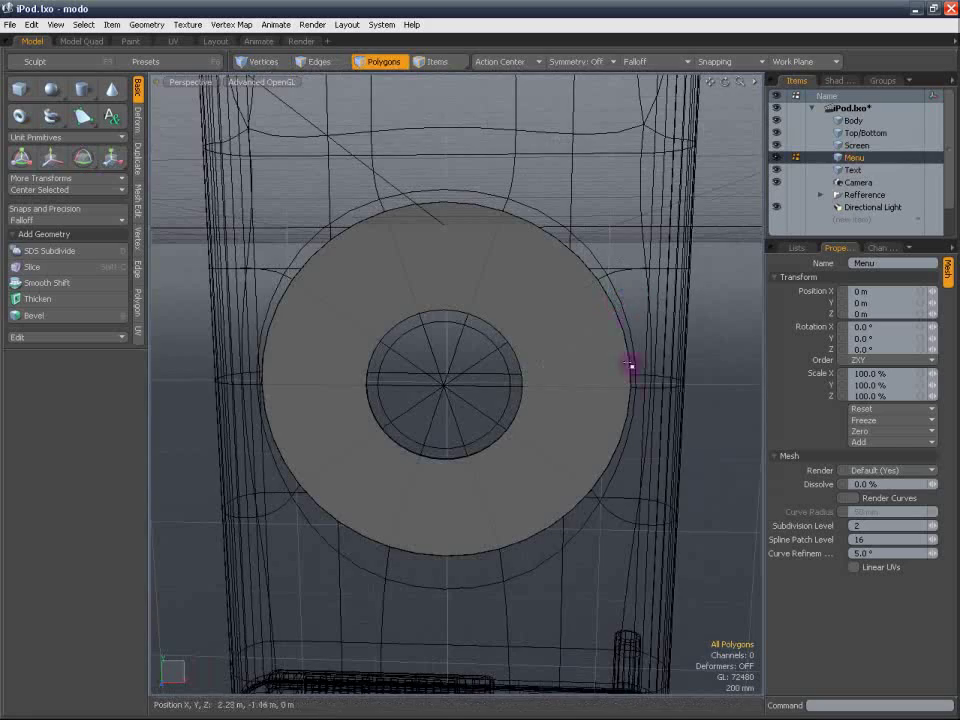
{"action": "left_click_drag", "start_coordinate": [649, 381], "coordinate": [527, 342], "text": "alt"}
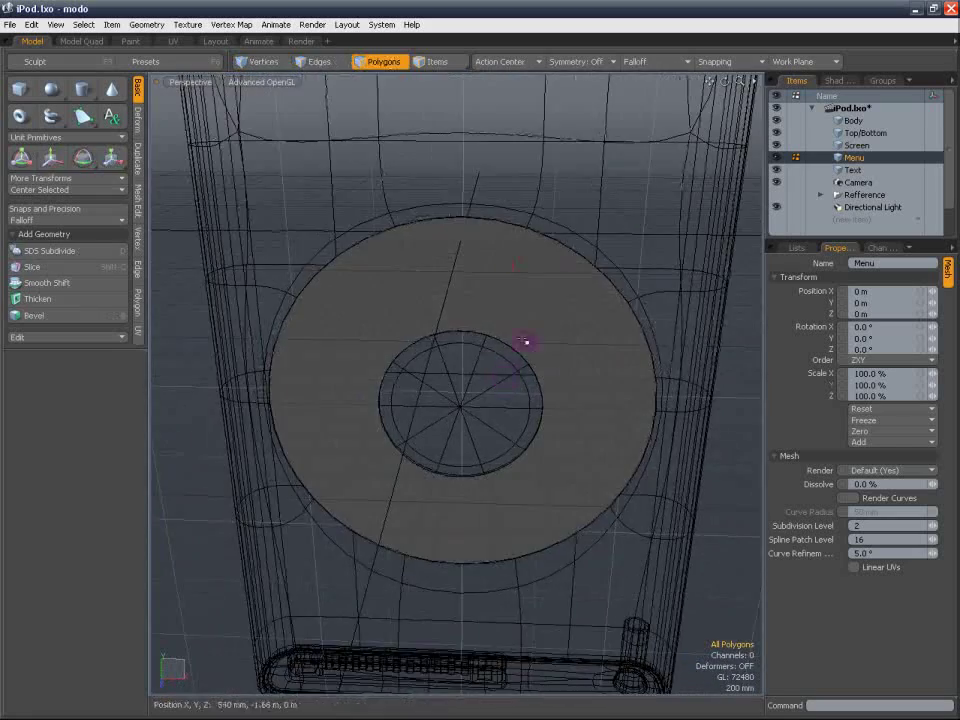
{"action": "scroll", "coordinate": [540, 323], "scroll_direction": "down", "scroll_amount": 4}
{"action": "left_click_drag", "start_coordinate": [549, 253], "coordinate": [493, 330], "text": "alt+shift"}
{"action": "scroll", "coordinate": [491, 375], "scroll_direction": "down", "scroll_amount": 2}
Select the five mesh items from Body through Text together and look over the commands available for them.
{"action": "left_click", "coordinate": [874, 120]}
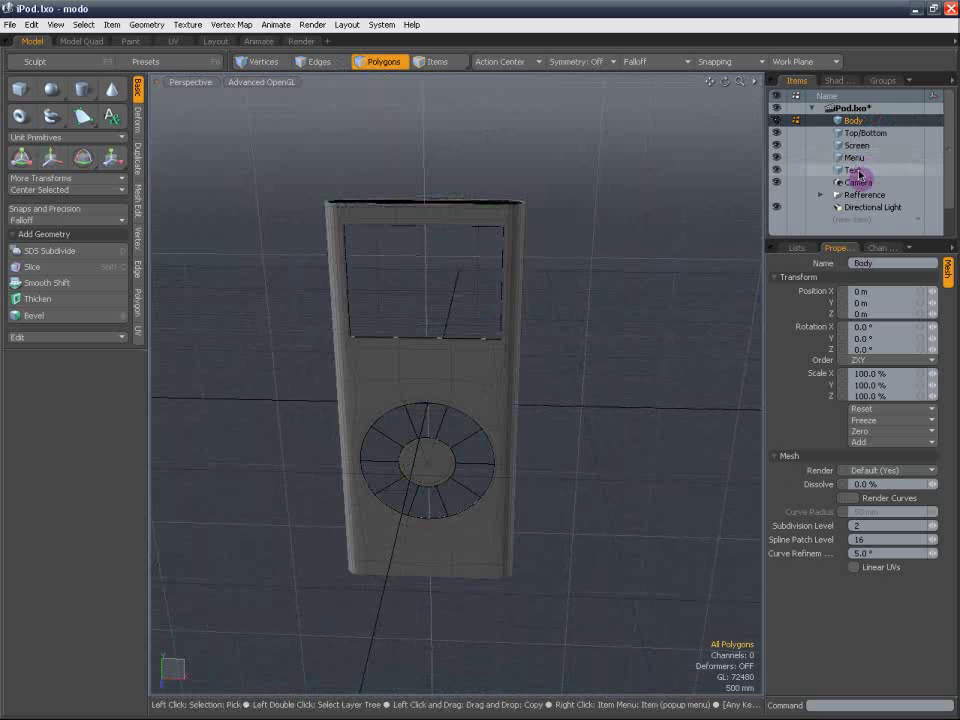
{"action": "left_click", "coordinate": [859, 170], "text": "shift"}
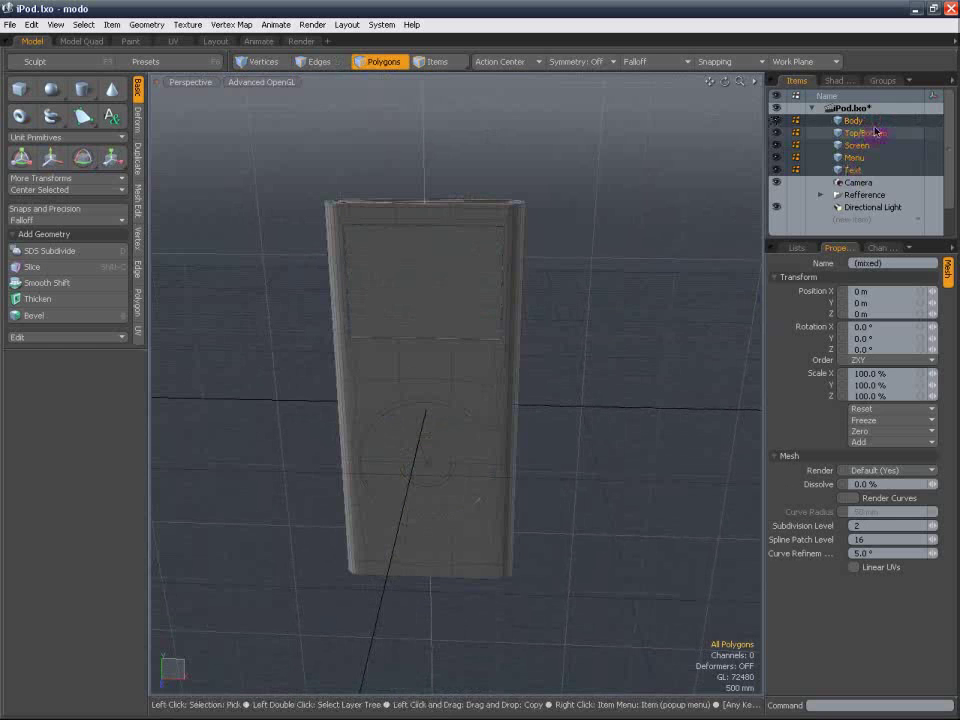
{"action": "right_click", "coordinate": [868, 123]}
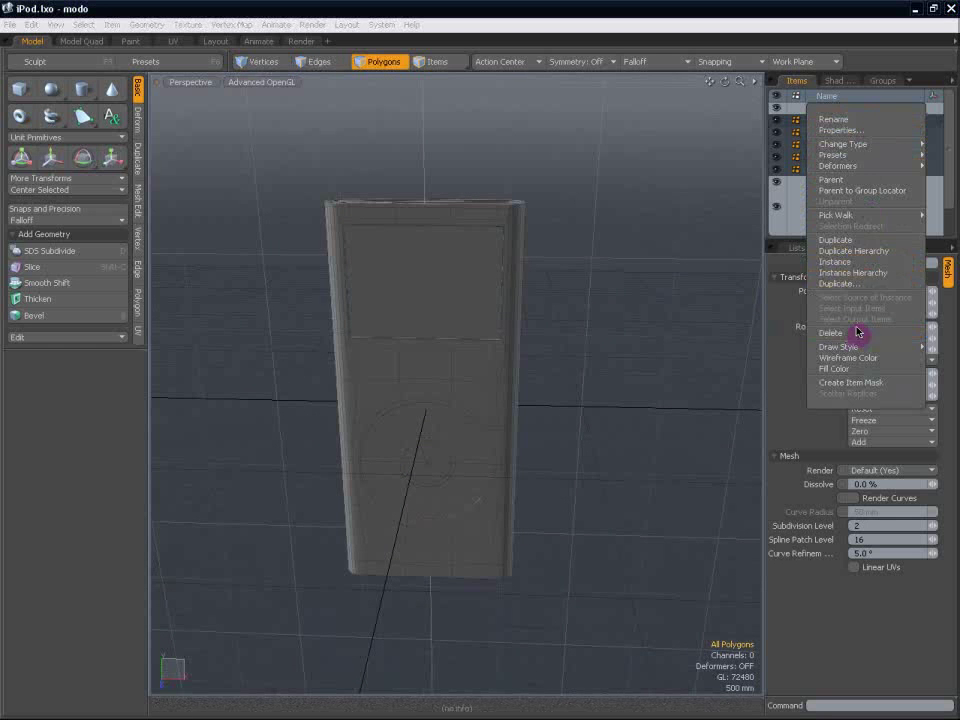
{"action": "left_click", "coordinate": [951, 150]}
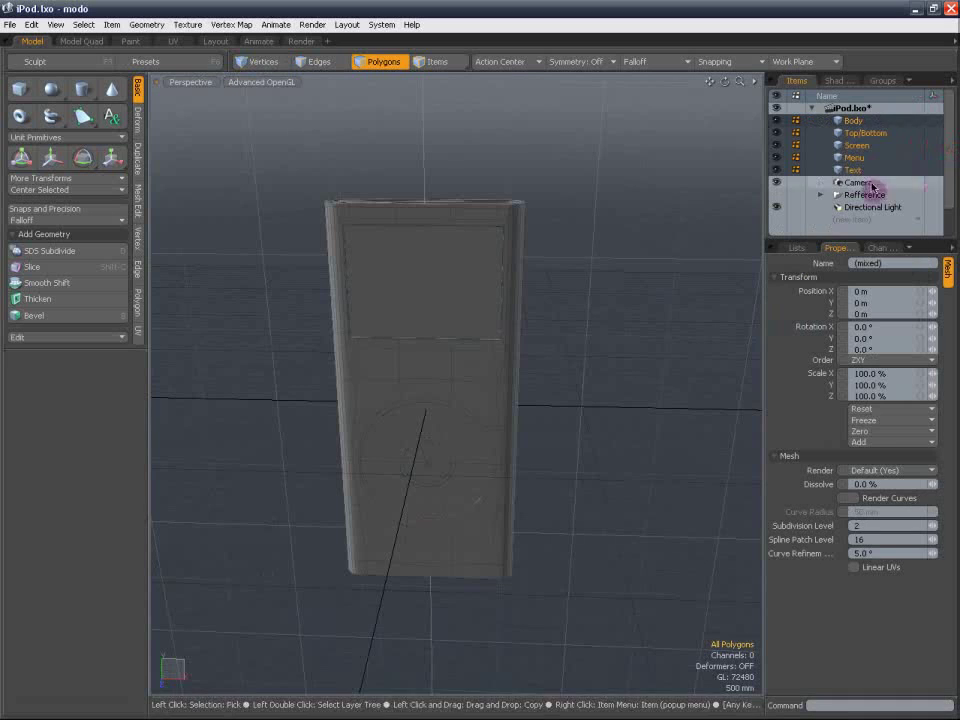
Add a new Group Locator item to the scene.
{"action": "left_click", "coordinate": [870, 197]}
{"action": "left_click_drag", "start_coordinate": [949, 192], "coordinate": [951, 214]}
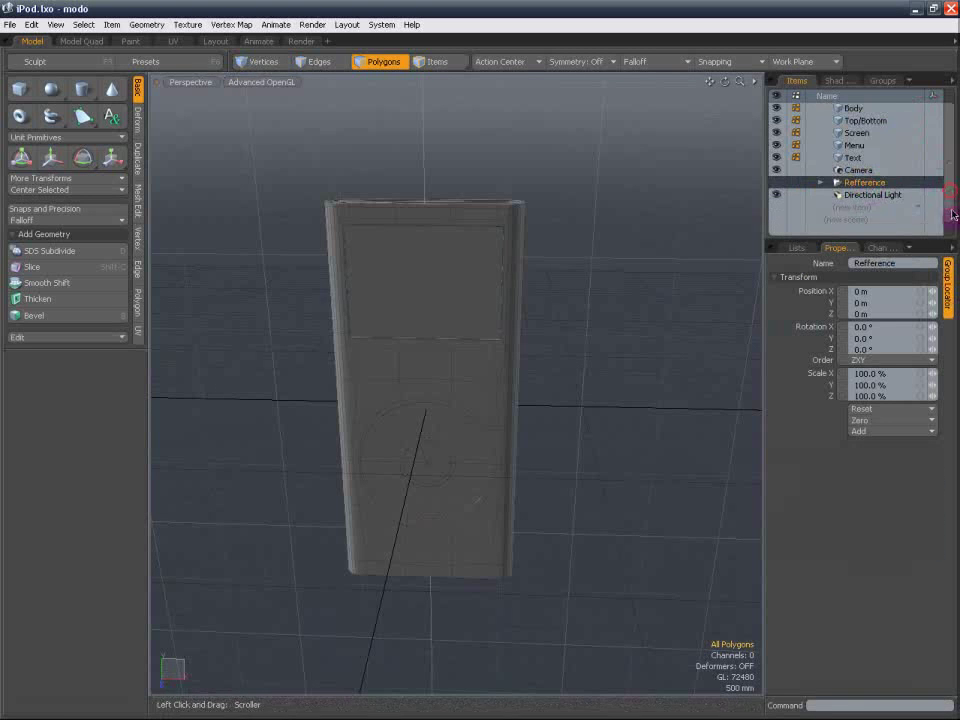
{"action": "left_click", "coordinate": [871, 208]}
{"action": "left_click", "coordinate": [953, 214]}
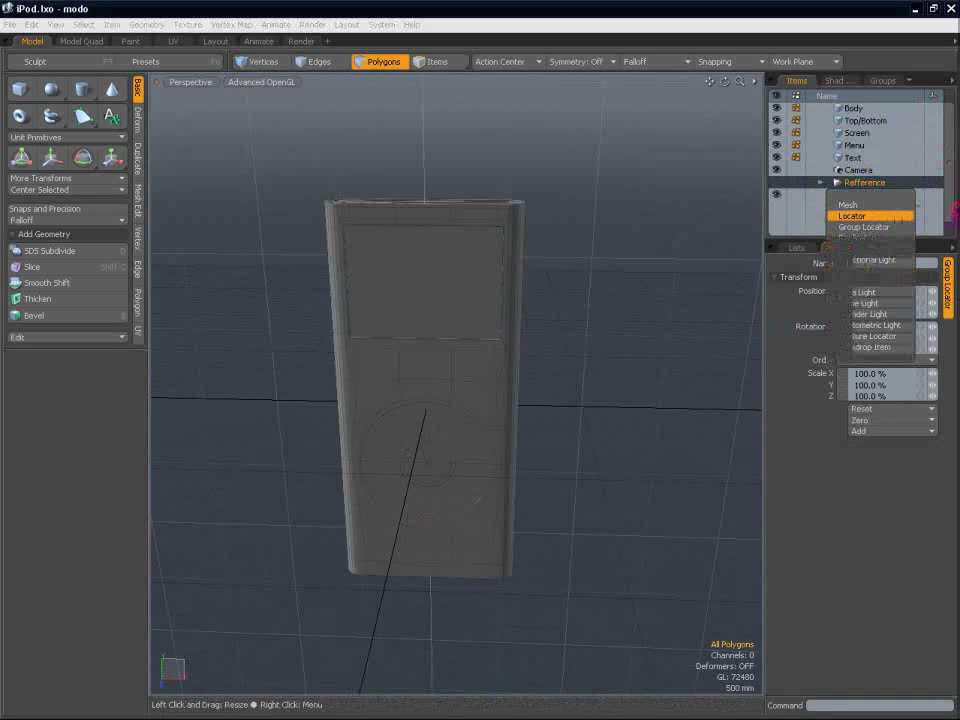
{"action": "left_click", "coordinate": [883, 213]}
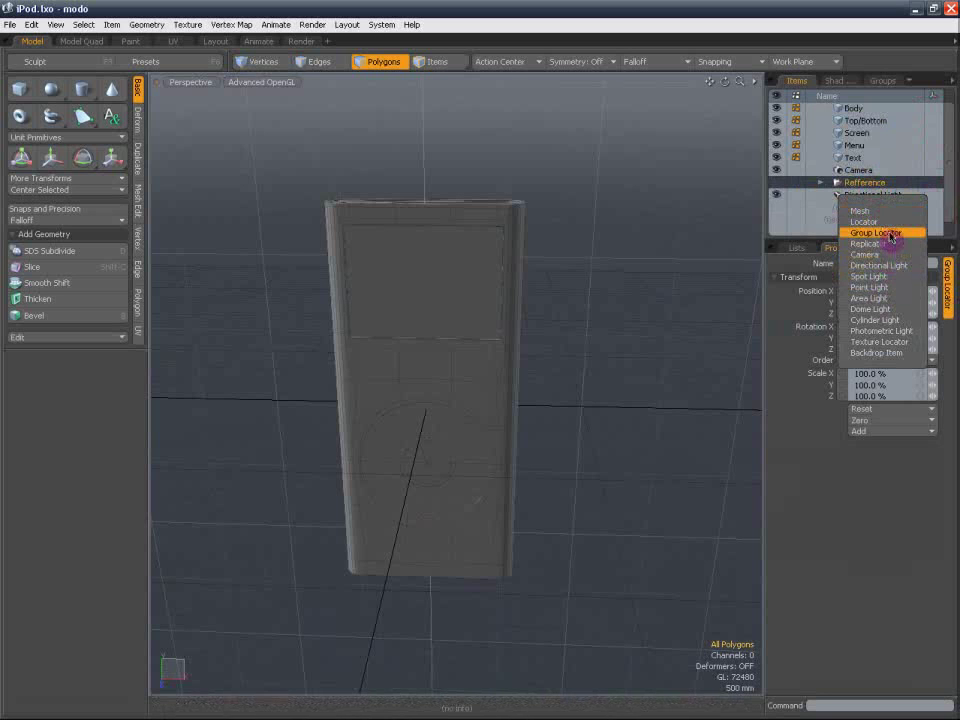
{"action": "left_click", "coordinate": [889, 233]}
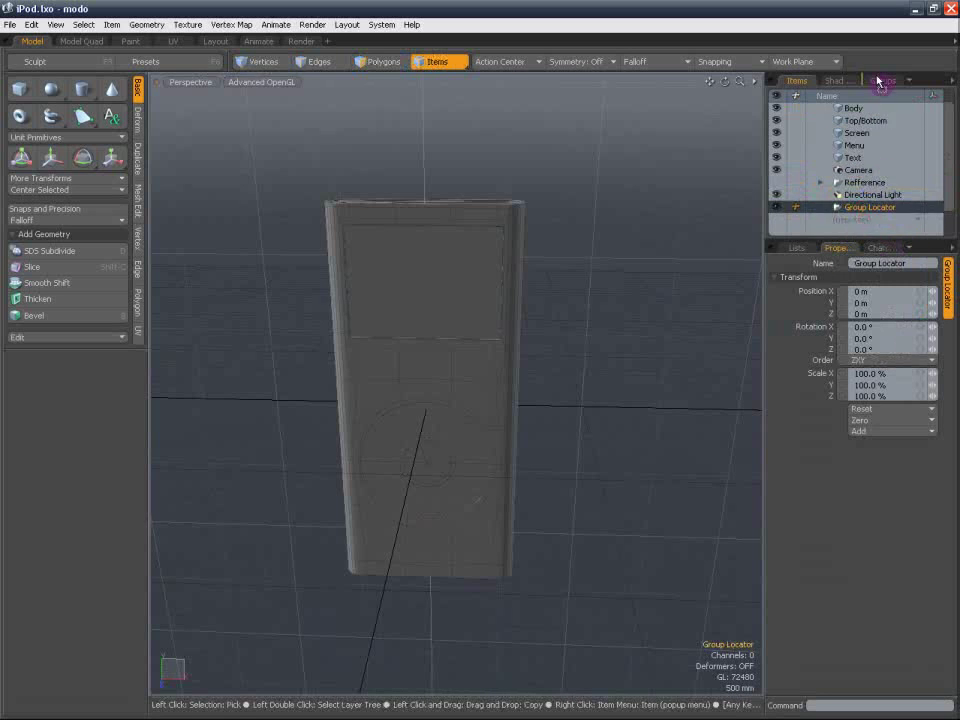
Move the new group locator above Body at the scene's root level and rename it Base_Model.
{"action": "left_click", "coordinate": [868, 123]}
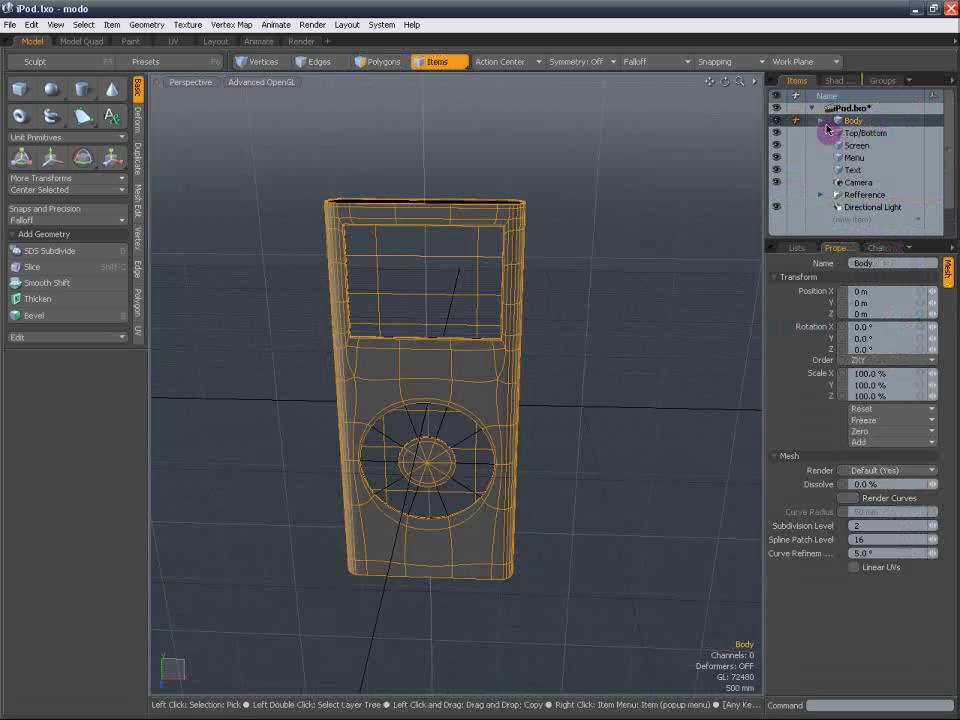
{"action": "left_click", "coordinate": [827, 126]}
{"action": "left_click", "coordinate": [822, 122]}
{"action": "left_click", "coordinate": [822, 121]}
{"action": "left_click_drag", "start_coordinate": [870, 132], "coordinate": [868, 122]}
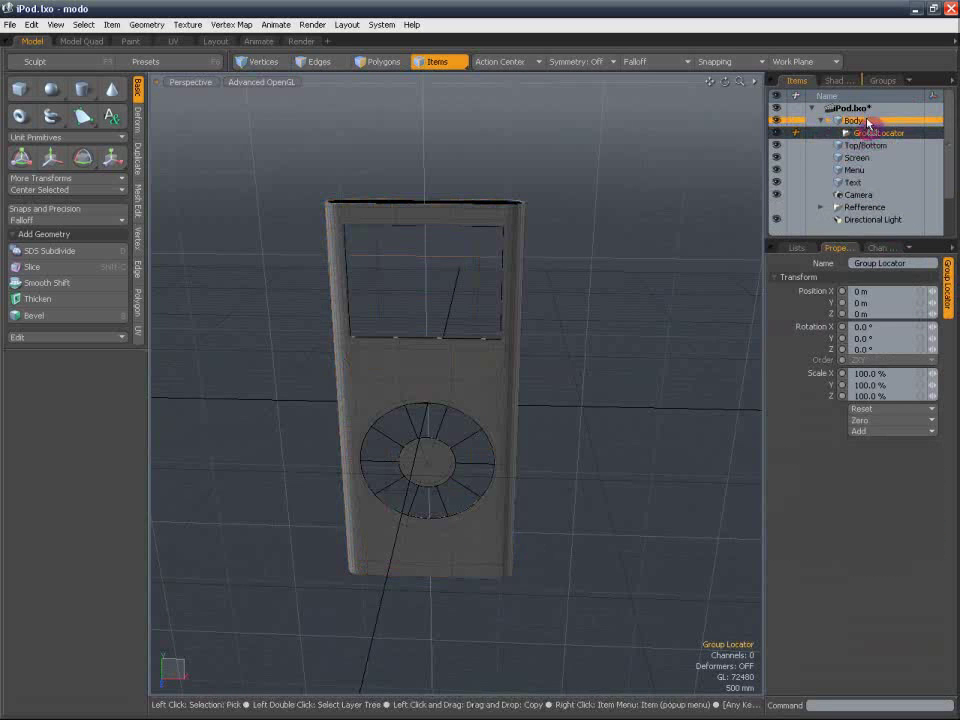
{"action": "left_click", "coordinate": [894, 123]}
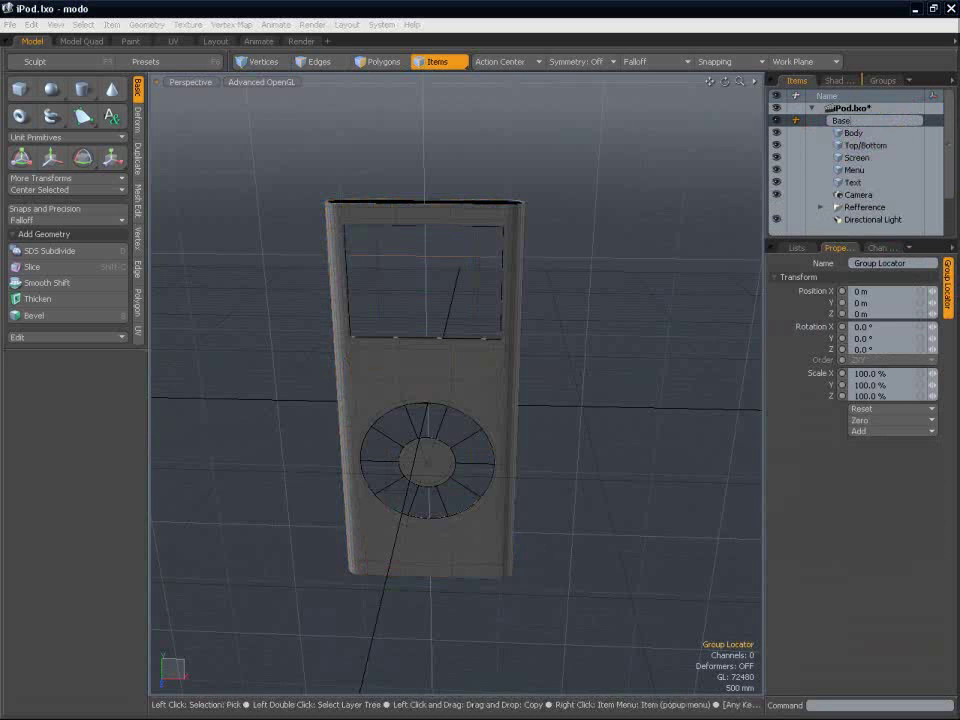
{"action": "type", "text": "Base_Model"}
{"action": "key", "text": "Return"}
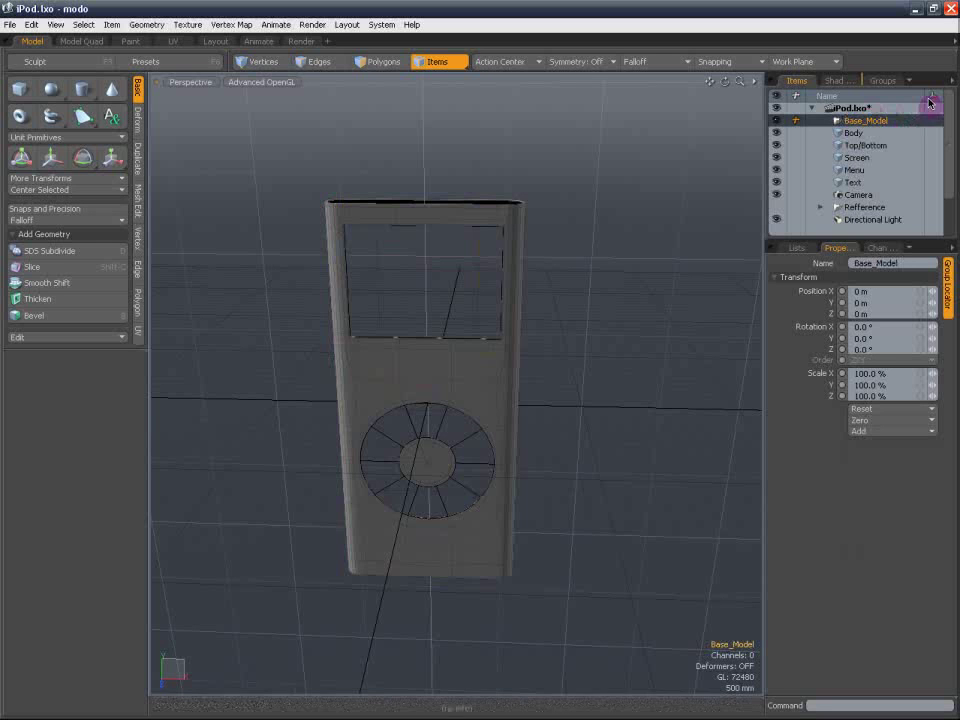
Parent the five mesh items from Body through Text to Base_Model and expand the group.
{"action": "left_click", "coordinate": [868, 134]}
{"action": "left_click", "coordinate": [852, 183], "text": "shift"}
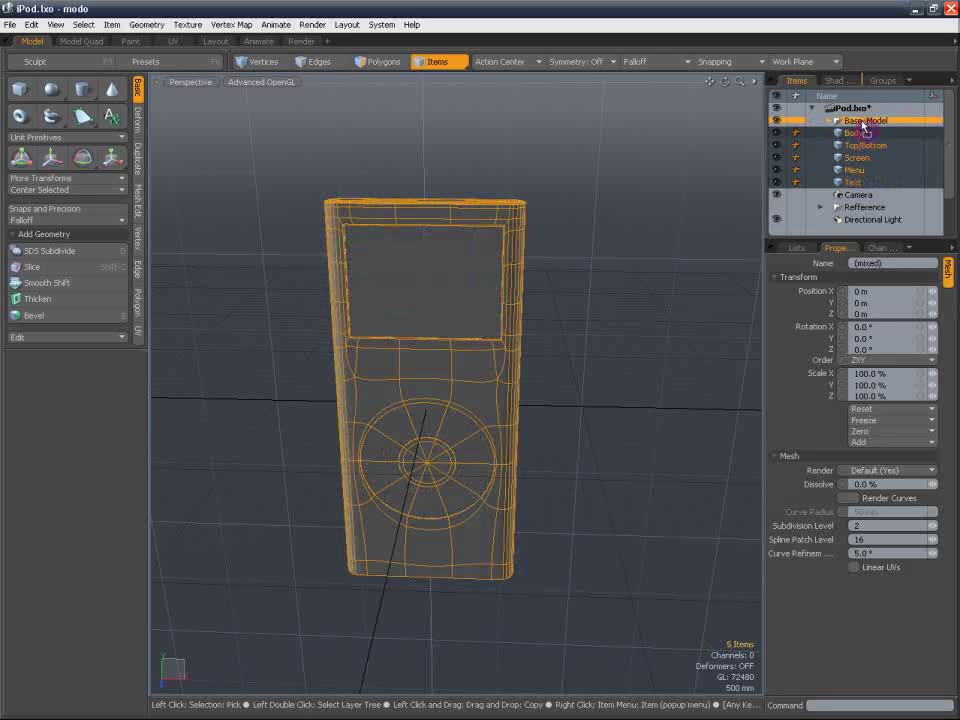
{"action": "left_click_drag", "start_coordinate": [865, 124], "coordinate": [869, 123]}
{"action": "left_click", "coordinate": [824, 121]}
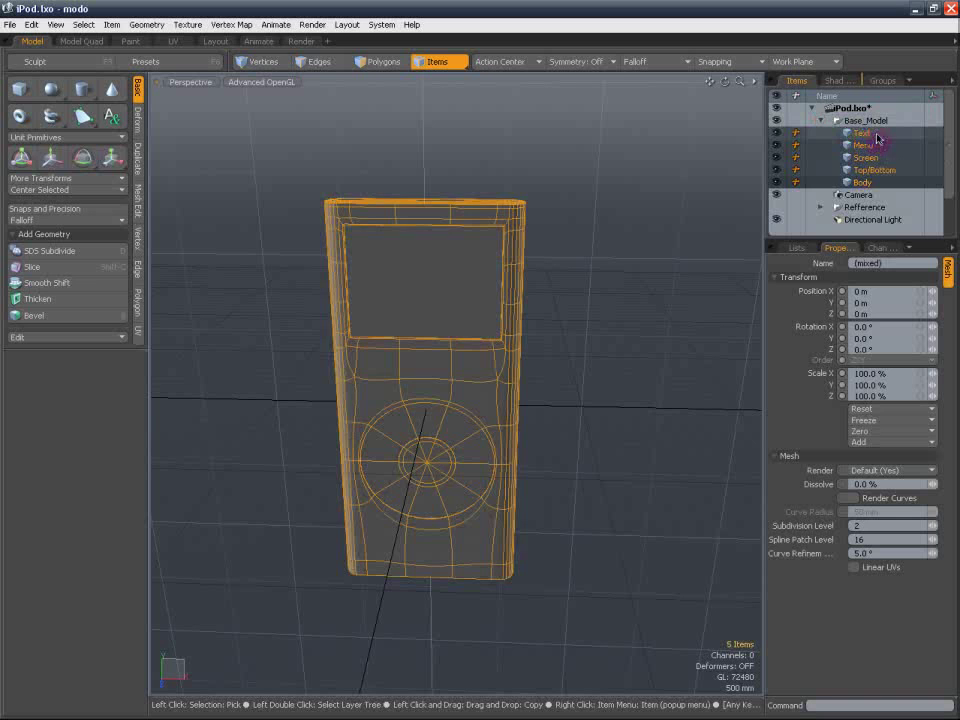
Reorder Body as the first mesh inside Base_Model and switch to polygon selection mode.
{"action": "left_click", "coordinate": [864, 184]}
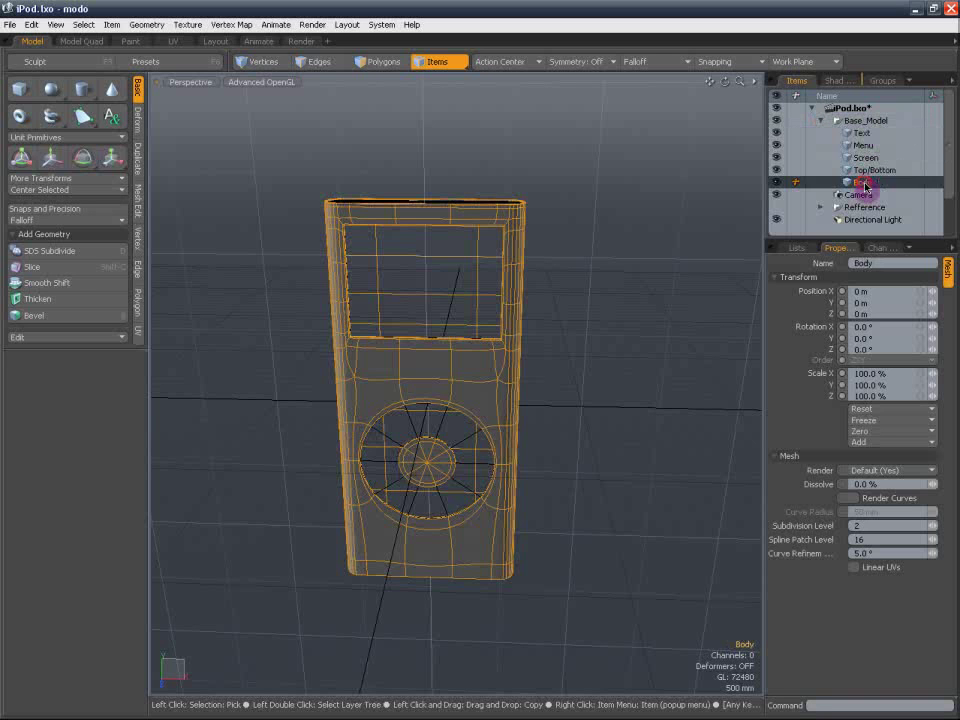
{"action": "left_click", "coordinate": [372, 62]}
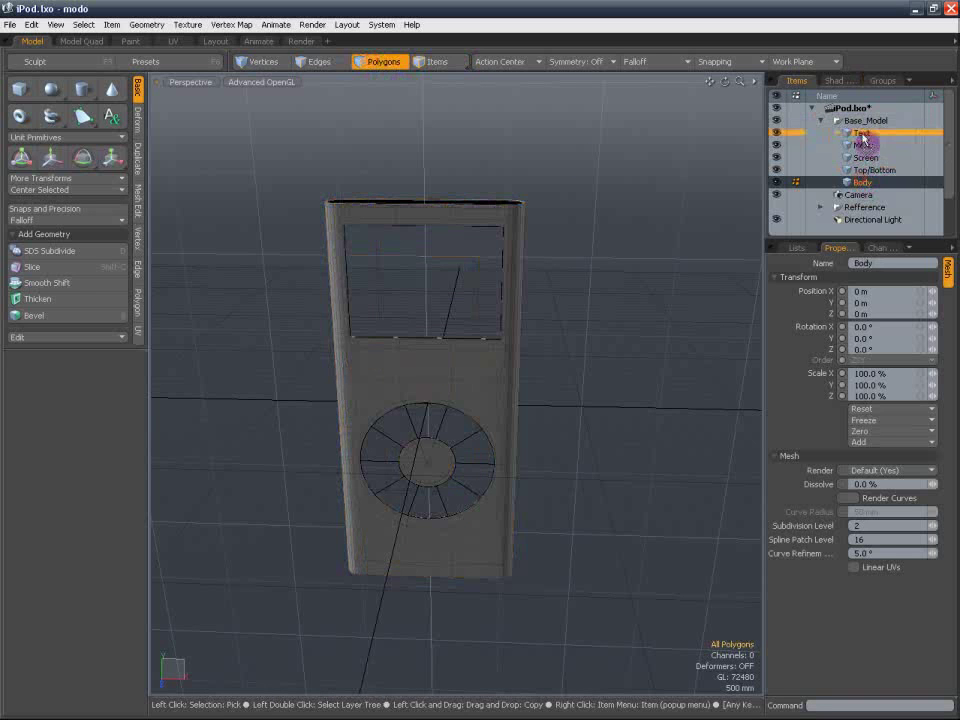
{"action": "left_click_drag", "start_coordinate": [863, 138], "coordinate": [863, 131]}
Examine the edge of Body's click wheel opening up close and from an angle.
{"action": "left_click_drag", "start_coordinate": [494, 385], "coordinate": [479, 316], "text": "alt+shift"}
{"action": "scroll", "coordinate": [412, 357], "scroll_direction": "up", "scroll_amount": 4}
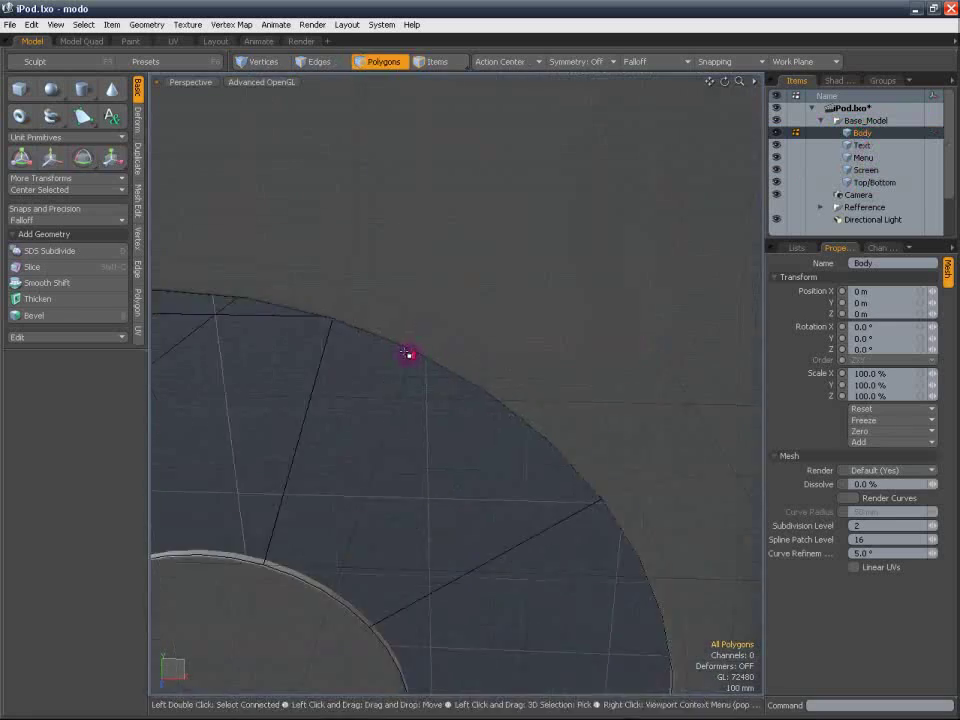
{"action": "left_click_drag", "start_coordinate": [416, 334], "coordinate": [599, 213], "text": "alt"}
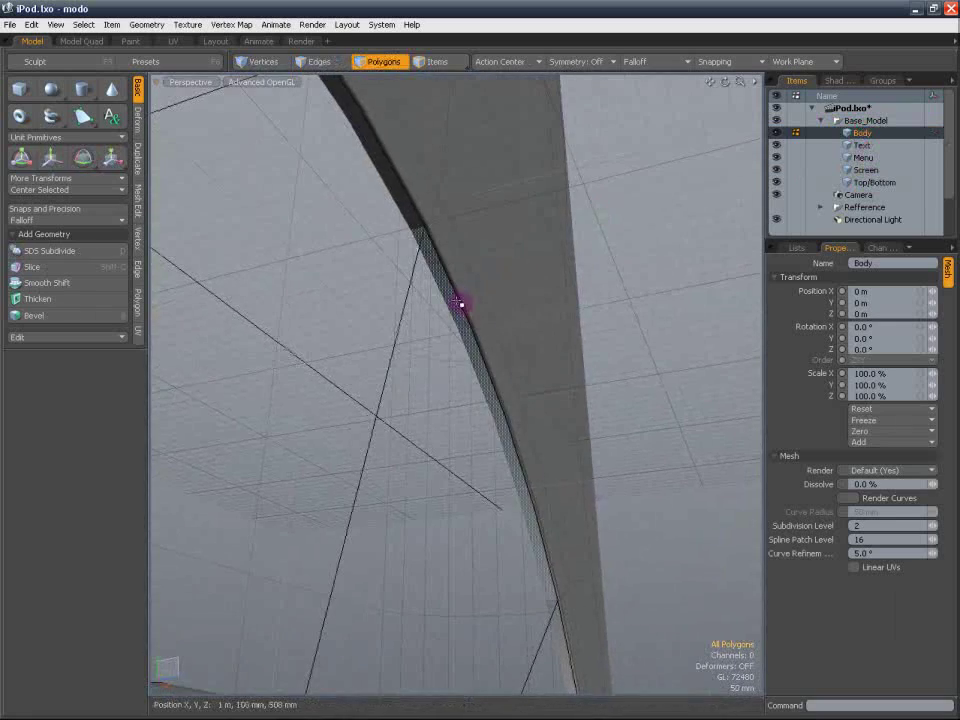
{"action": "left_click_drag", "start_coordinate": [555, 296], "coordinate": [450, 321], "text": "alt"}
{"action": "scroll", "coordinate": [455, 304], "scroll_direction": "down", "scroll_amount": 4}
{"action": "scroll", "coordinate": [586, 315], "scroll_direction": "down", "scroll_amount": 3}
{"action": "scroll", "coordinate": [521, 315], "scroll_direction": "down", "scroll_amount": 3}
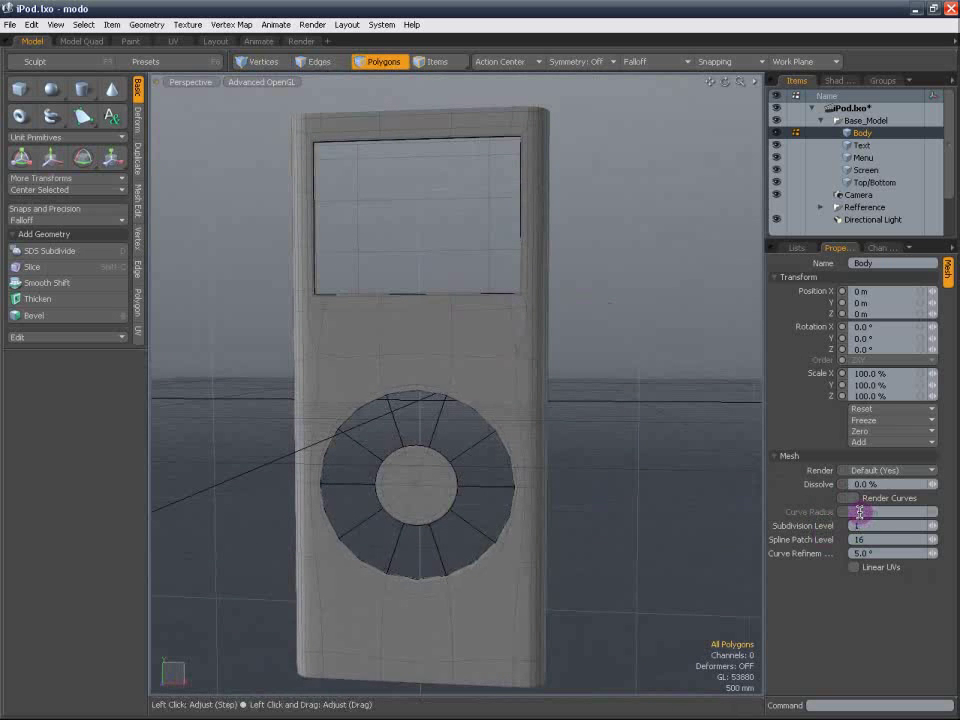
Freeze the Body mesh at subdivision level 1 and set its Subdivision Level to 2.
{"action": "left_click", "coordinate": [153, 28]}
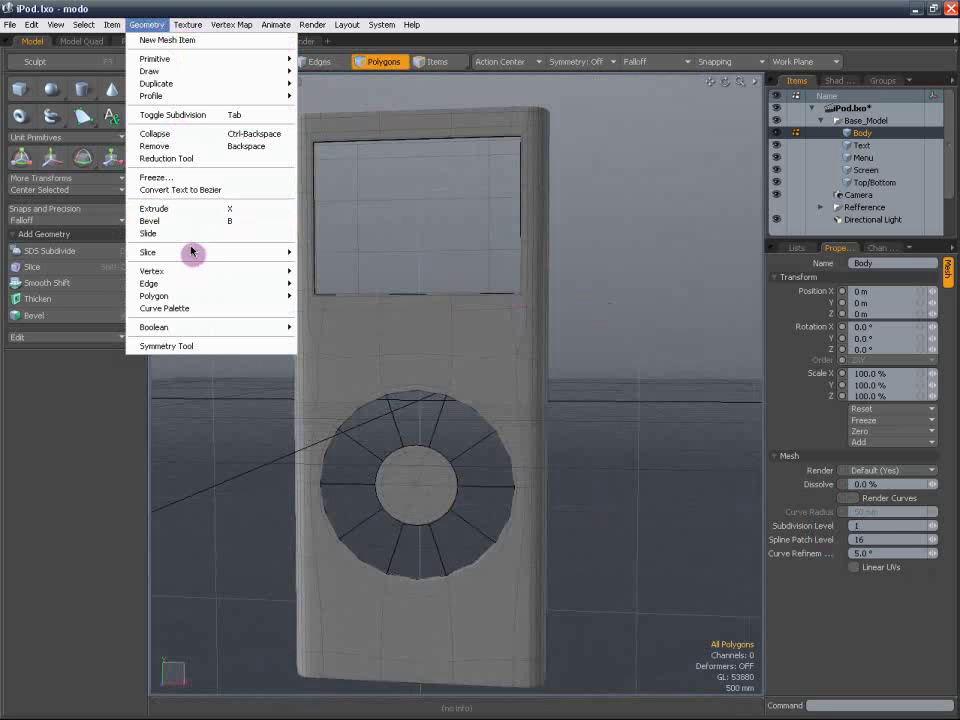
{"action": "left_click", "coordinate": [176, 183]}
{"action": "left_click", "coordinate": [557, 348]}
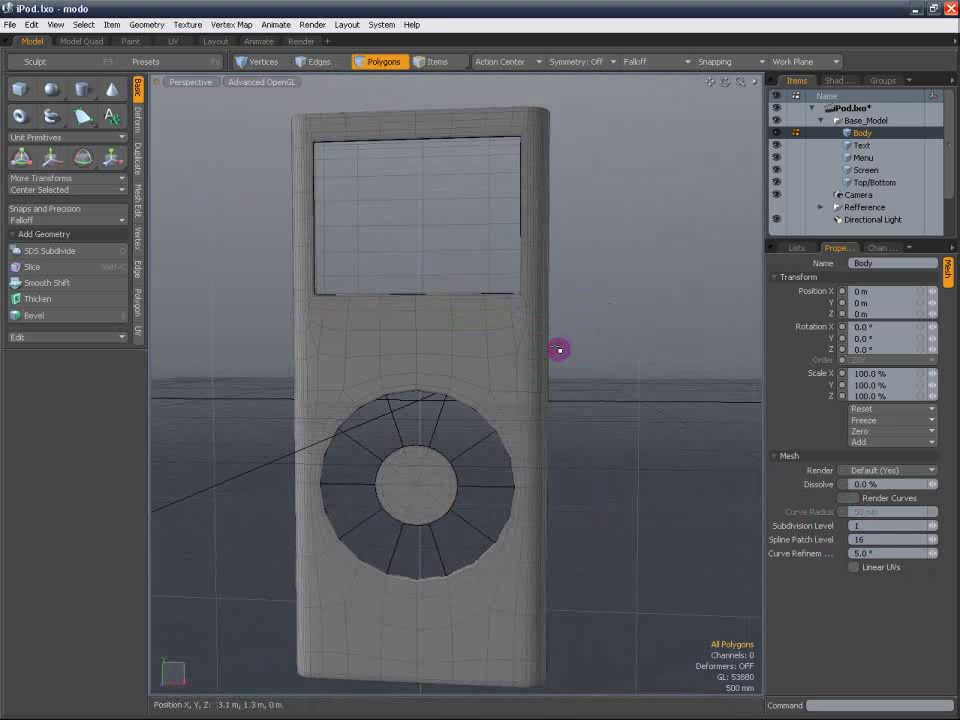
{"action": "left_click", "coordinate": [866, 527]}
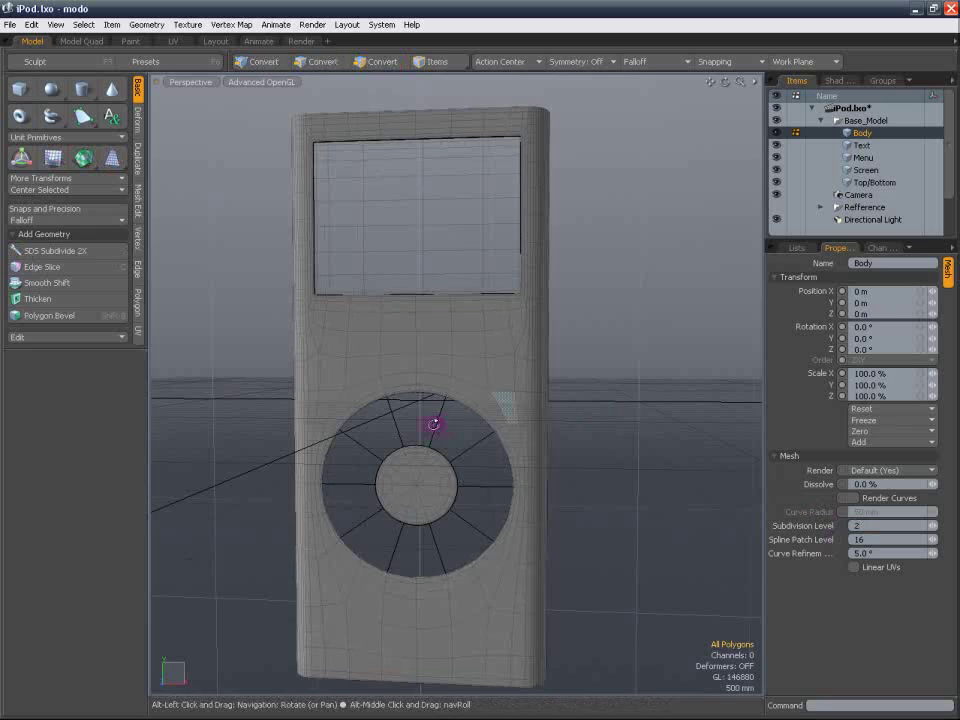
{"action": "mouse_move", "coordinate": [435, 426]}
{"action": "left_mouse_down", "text": "alt"}
{"action": "mouse_move", "coordinate": [434, 336]}
{"action": "mouse_move", "coordinate": [257, 420]}
{"action": "mouse_move", "coordinate": [429, 411]}
{"action": "left_mouse_up", "text": "alt"}
{"action": "scroll", "coordinate": [470, 422], "scroll_direction": "up", "scroll_amount": 5}
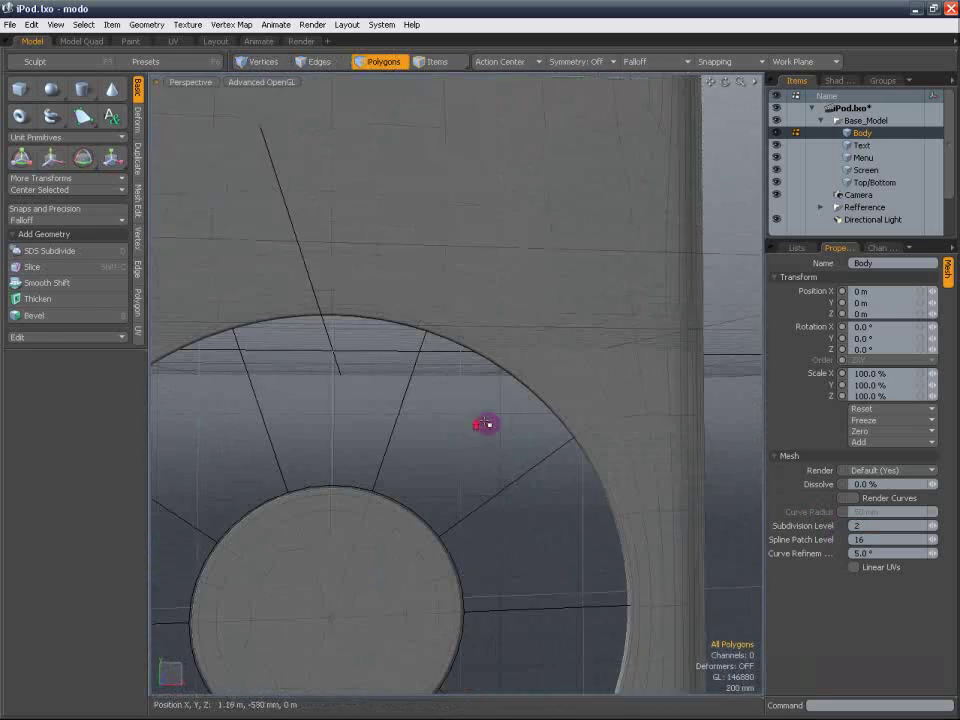
{"action": "scroll", "coordinate": [508, 419], "scroll_direction": "up", "scroll_amount": 5}
{"action": "scroll", "coordinate": [518, 411], "scroll_direction": "down", "scroll_amount": 10}
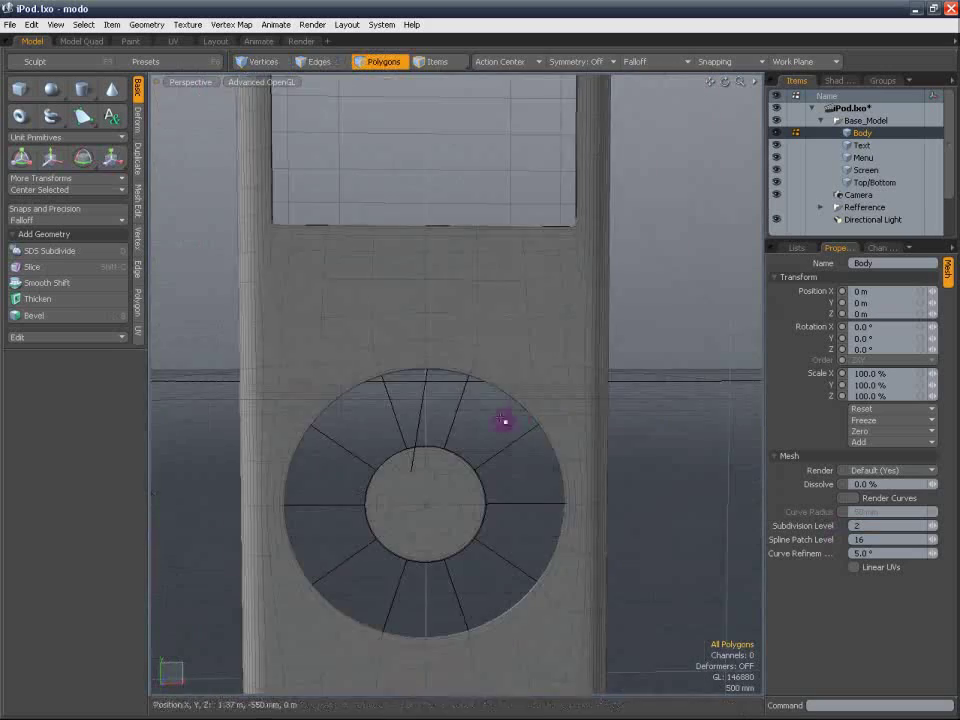
Fit the Text and Menu meshes in the view in turn and examine the HOLD lettering and the click wheel ring.
{"action": "left_click", "coordinate": [879, 147]}
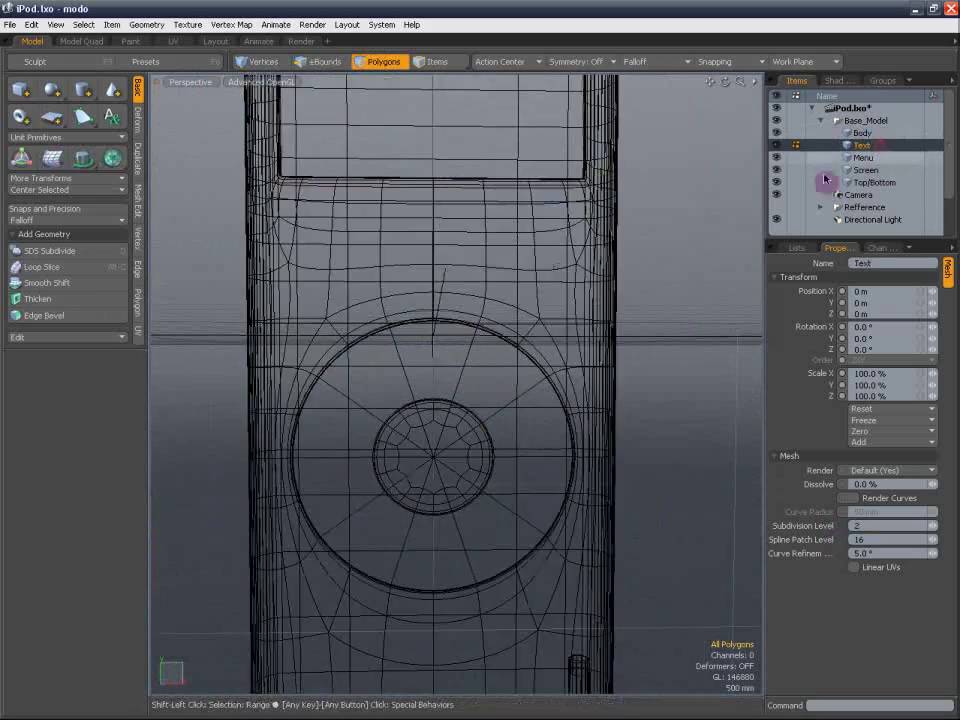
{"action": "key", "text": "shift+a"}
{"action": "left_click_drag", "start_coordinate": [590, 236], "coordinate": [639, 291], "text": "alt"}
{"action": "key", "text": "3"}
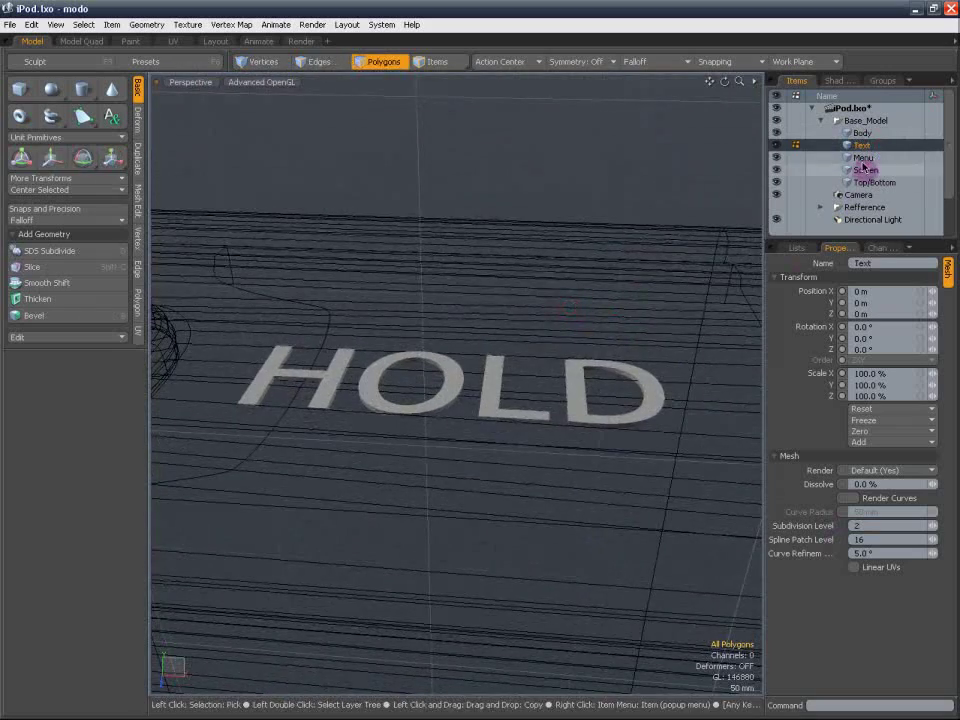
{"action": "left_click", "coordinate": [862, 157]}
{"action": "key", "text": "shift+a"}
{"action": "left_click_drag", "start_coordinate": [561, 478], "coordinate": [598, 399], "text": "alt"}
{"action": "scroll", "coordinate": [439, 302], "scroll_direction": "up", "scroll_amount": 5}
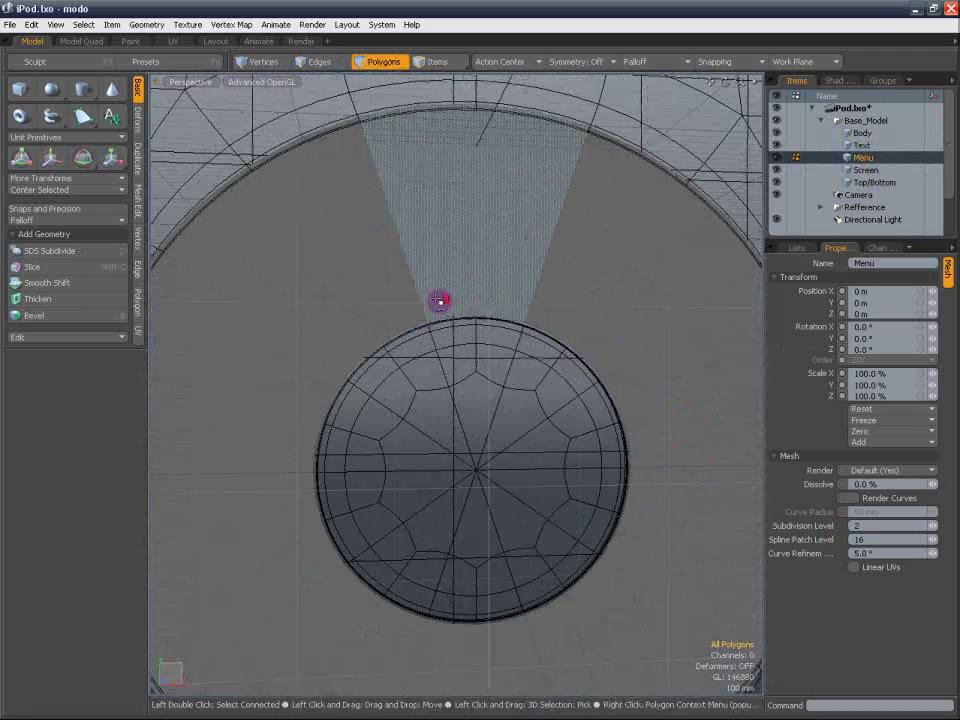
{"action": "scroll", "coordinate": [476, 321], "scroll_direction": "down", "scroll_amount": 3}
Examine the Screen and Top/Bottom meshes up close and return to Body as the active mesh with the whole iPod in view.
{"action": "left_click", "coordinate": [838, 172]}
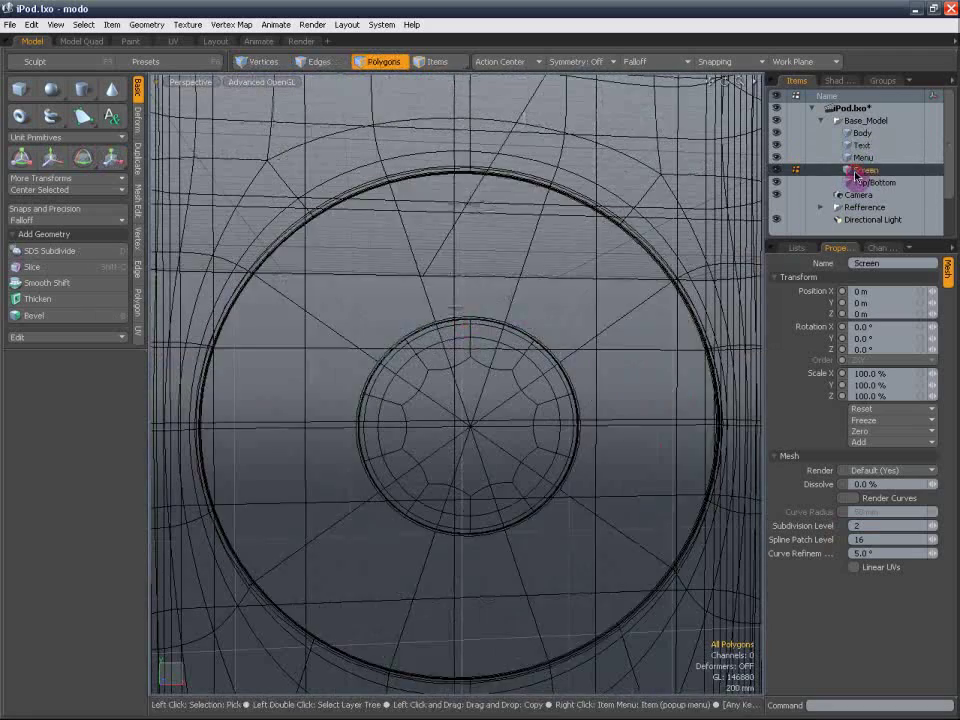
{"action": "key", "text": "shift+a"}
{"action": "left_click_drag", "start_coordinate": [589, 324], "coordinate": [542, 319], "text": "alt"}
{"action": "left_click", "coordinate": [874, 182]}
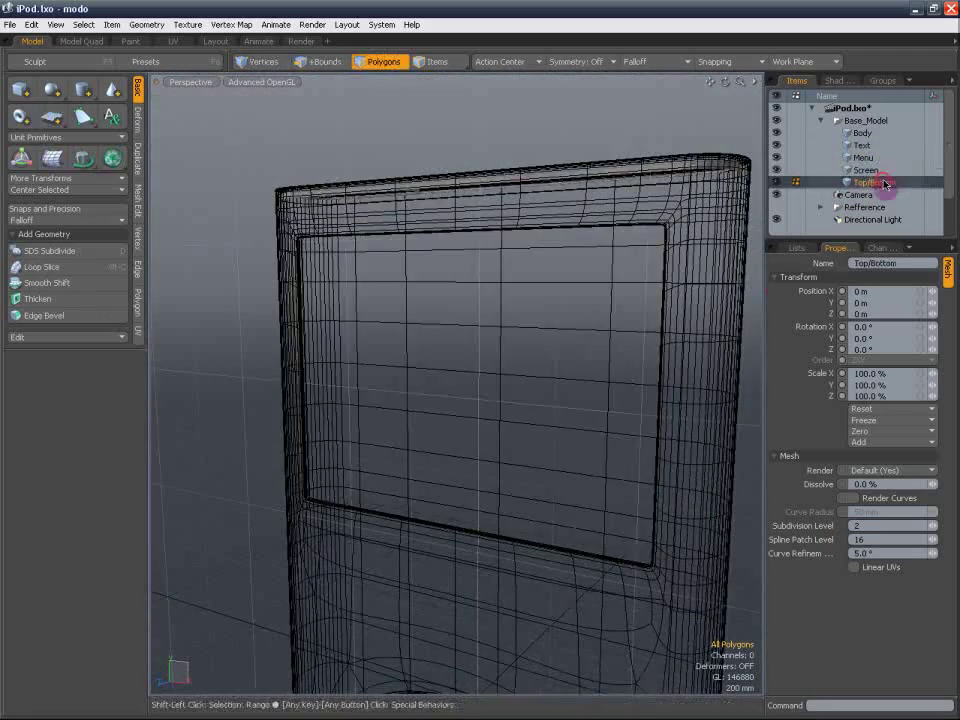
{"action": "key", "text": "shift+a"}
{"action": "left_click_drag", "start_coordinate": [602, 204], "coordinate": [585, 276], "text": "alt"}
{"action": "scroll", "coordinate": [488, 246], "scroll_direction": "up", "scroll_amount": 8}
{"action": "mouse_move", "coordinate": [384, 283]}
{"action": "left_mouse_down", "text": "alt+shift"}
{"action": "mouse_move", "coordinate": [538, 279]}
{"action": "mouse_move", "coordinate": [527, 295]}
{"action": "mouse_move", "coordinate": [379, 268]}
{"action": "left_mouse_up", "text": "alt+shift"}
{"action": "scroll", "coordinate": [527, 293], "scroll_direction": "down", "scroll_amount": 5}
{"action": "left_click_drag", "start_coordinate": [450, 291], "coordinate": [513, 221], "text": "alt"}
{"action": "left_click_drag", "start_coordinate": [530, 324], "coordinate": [570, 317], "text": "alt"}
{"action": "left_click", "coordinate": [866, 133]}
{"action": "scroll", "coordinate": [532, 318], "scroll_direction": "down", "scroll_amount": 4}
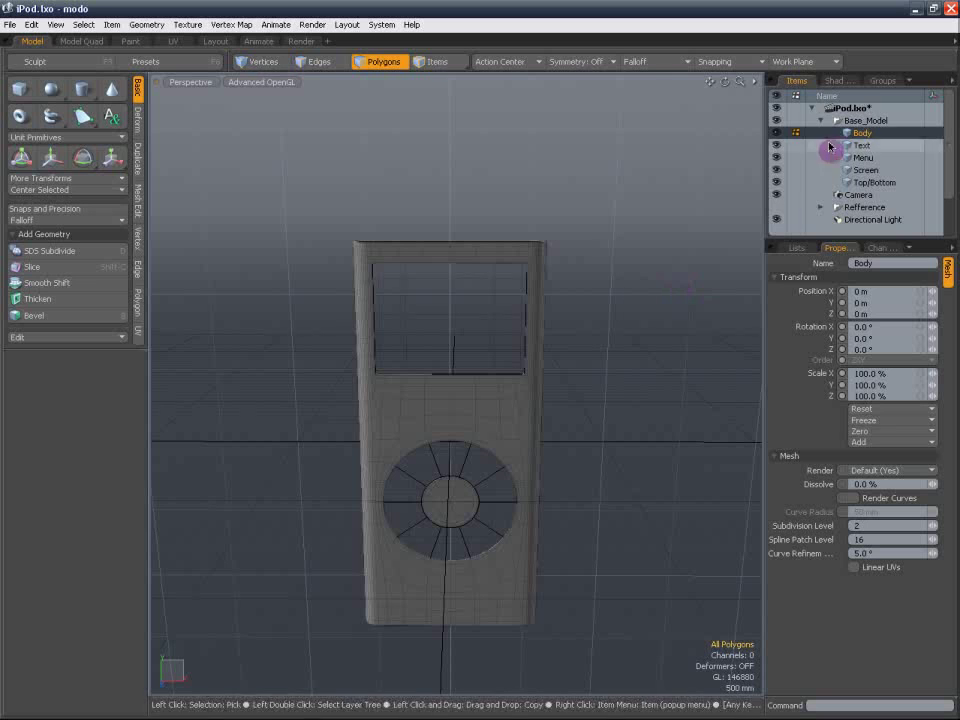
Expand Render in the Shader Tree and review the properties of its two outputs, Base Shader and Base Material.
{"action": "left_click", "coordinate": [832, 81]}
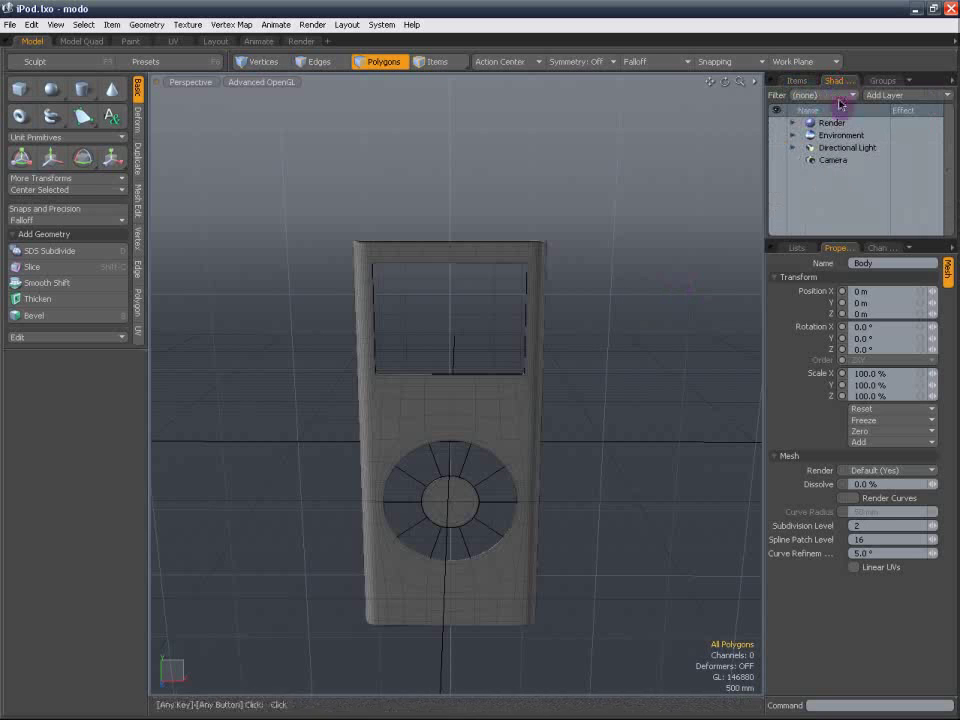
{"action": "left_click", "coordinate": [795, 123]}
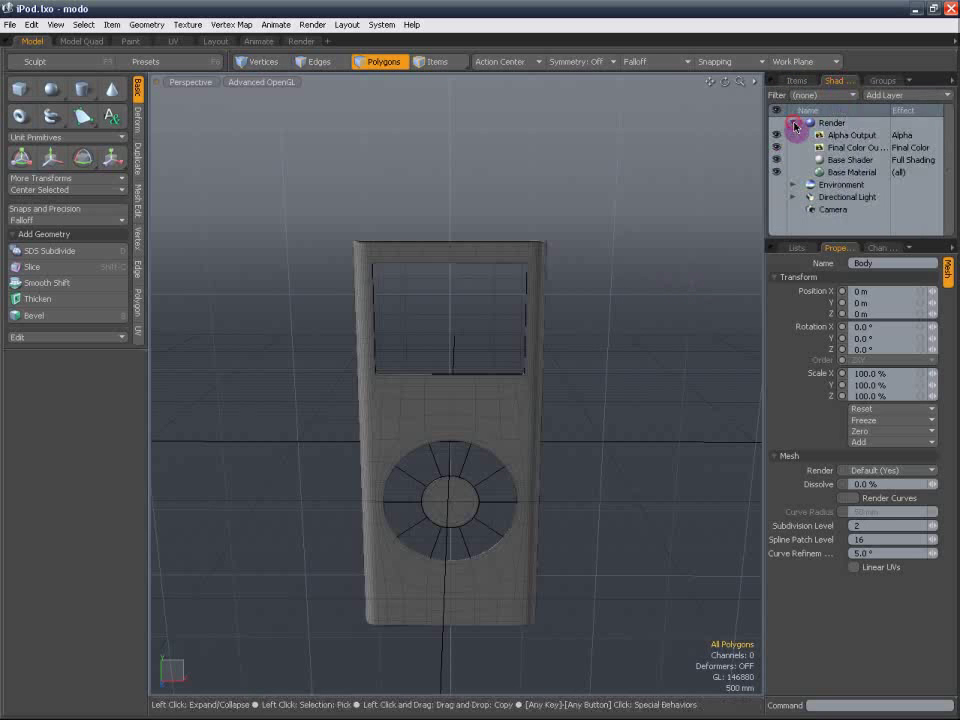
{"action": "left_click", "coordinate": [852, 136]}
{"action": "left_click", "coordinate": [856, 147]}
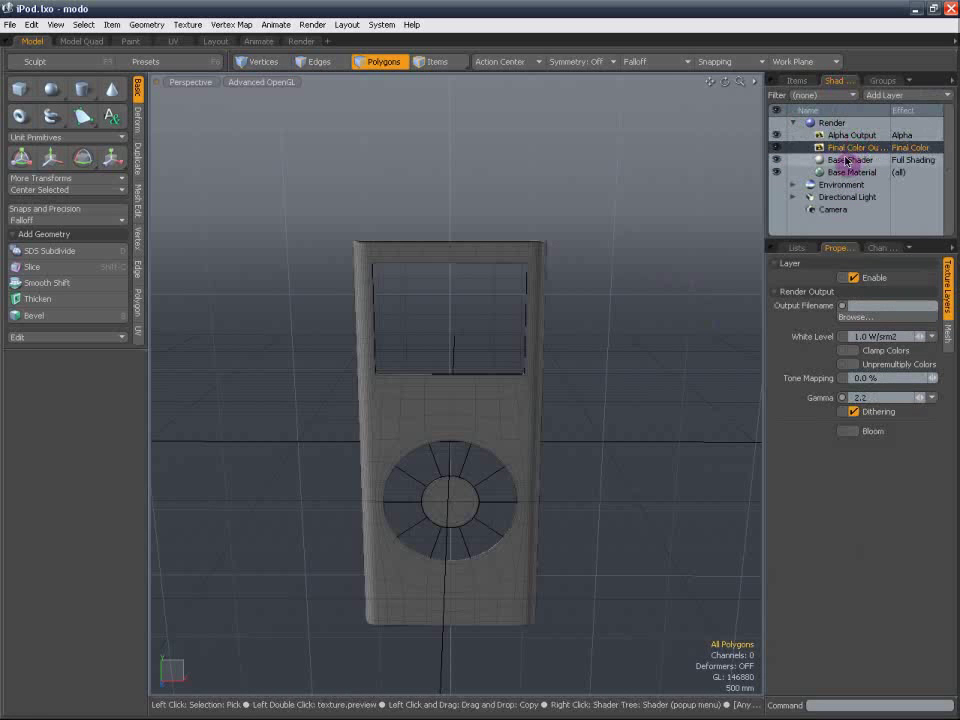
{"action": "left_click", "coordinate": [845, 159]}
{"action": "left_click", "coordinate": [849, 171]}
{"action": "left_click", "coordinate": [849, 160]}
{"action": "left_click", "coordinate": [850, 172]}
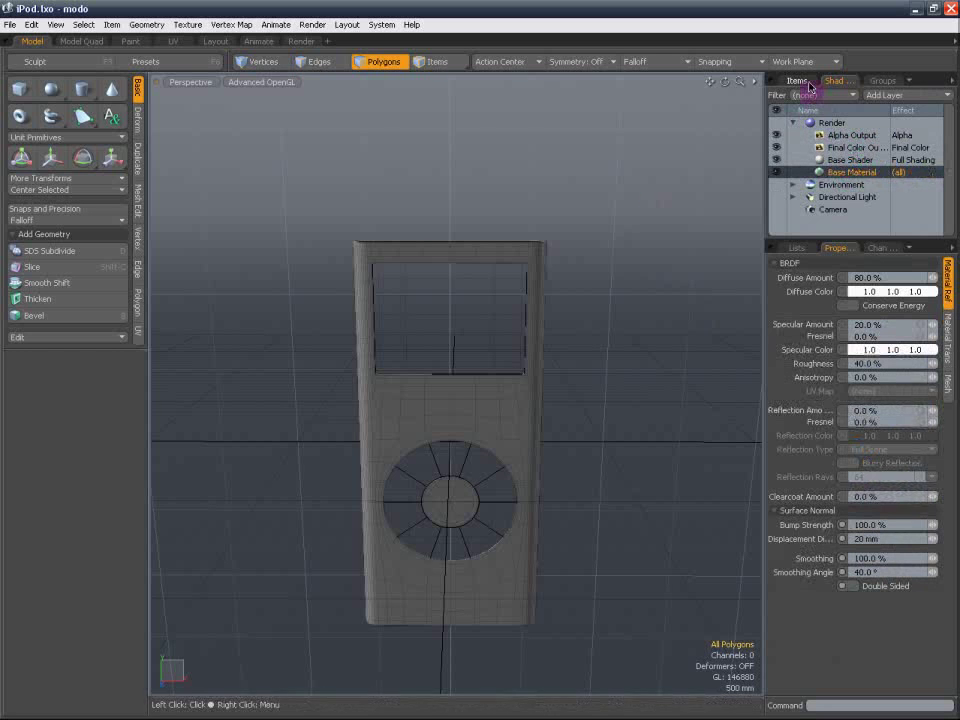
Return to the item list and step through the Text, Menu and Screen meshes.
{"action": "left_click", "coordinate": [796, 81]}
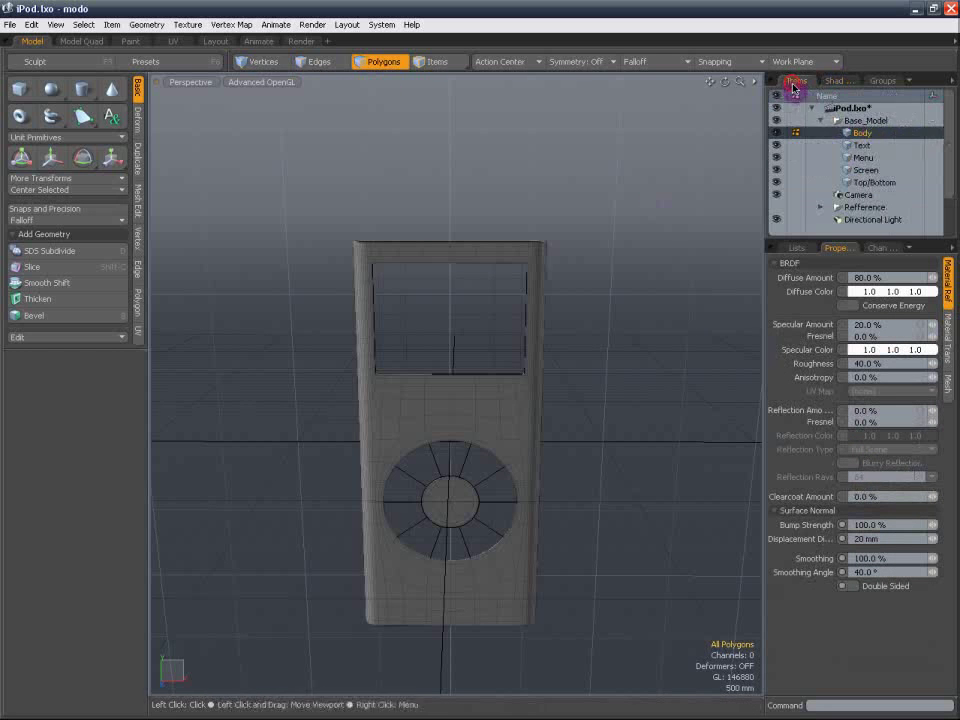
{"action": "left_click", "coordinate": [861, 145]}
{"action": "left_click", "coordinate": [863, 158]}
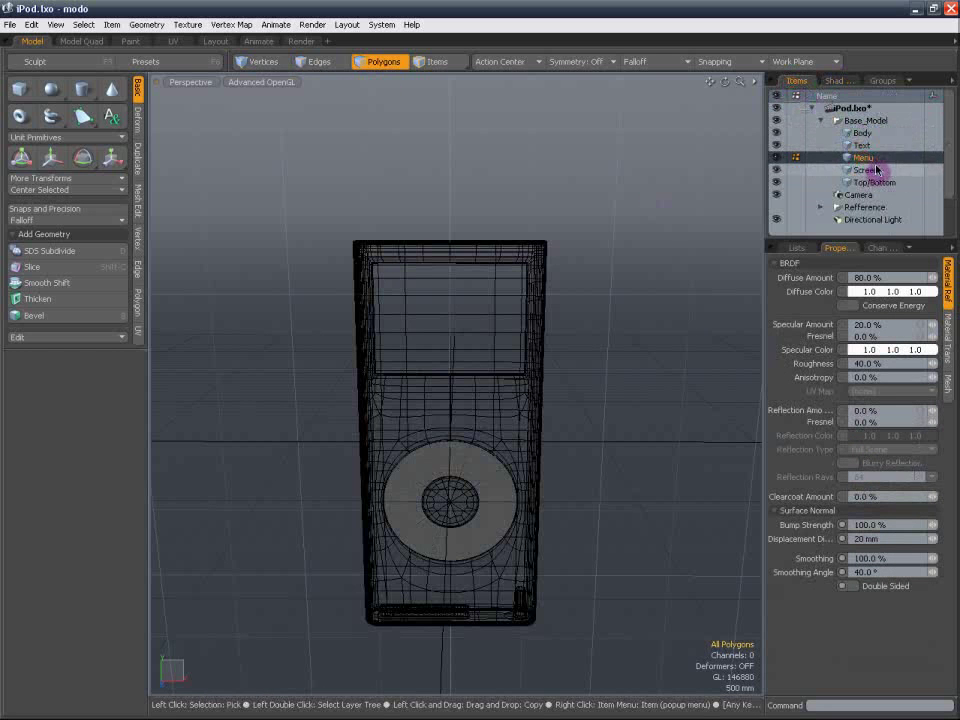
{"action": "left_click", "coordinate": [870, 171]}
{"action": "left_click", "coordinate": [860, 158]}
Make Body the active mesh, select its connected shell and the round centre button as a check, and clear the selection.
{"action": "left_click", "coordinate": [858, 133]}
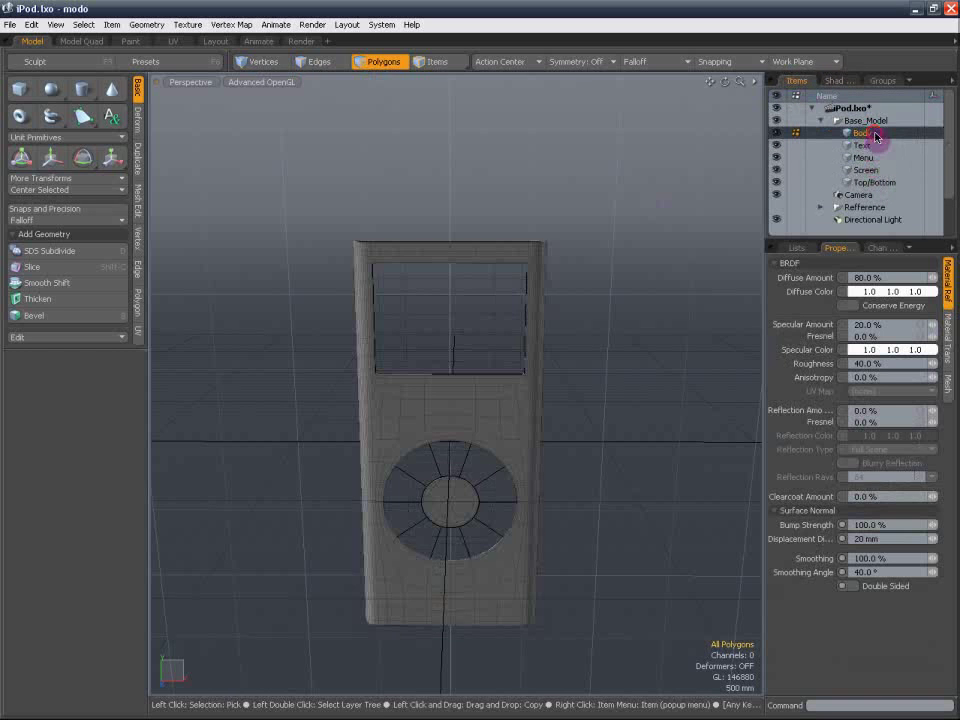
{"action": "left_click_drag", "start_coordinate": [615, 315], "coordinate": [512, 285], "text": "alt"}
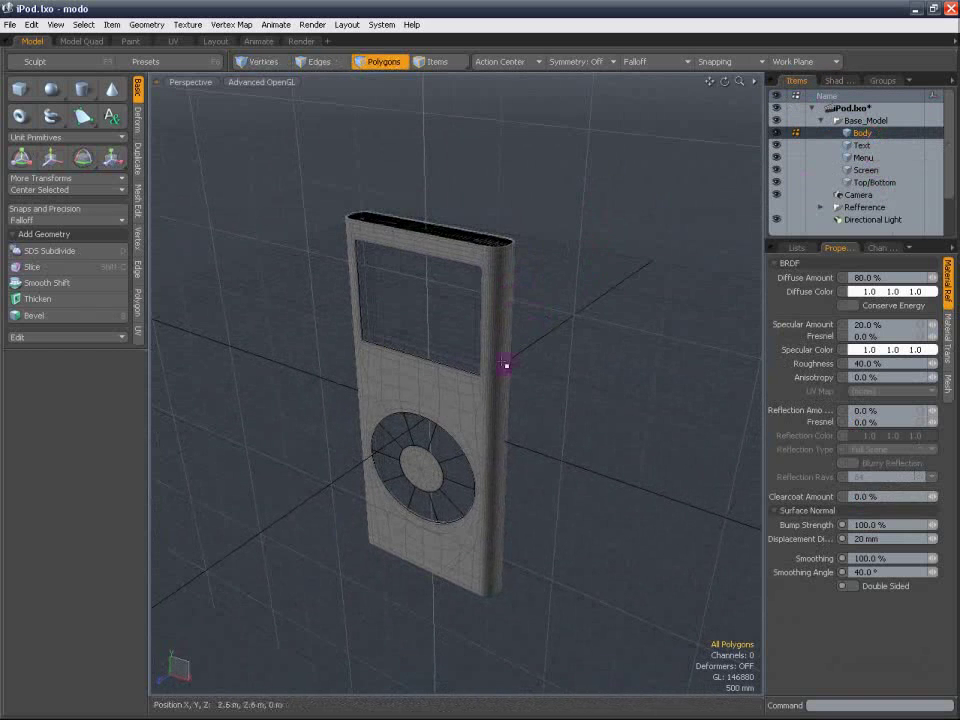
{"action": "double_click", "coordinate": [481, 408]}
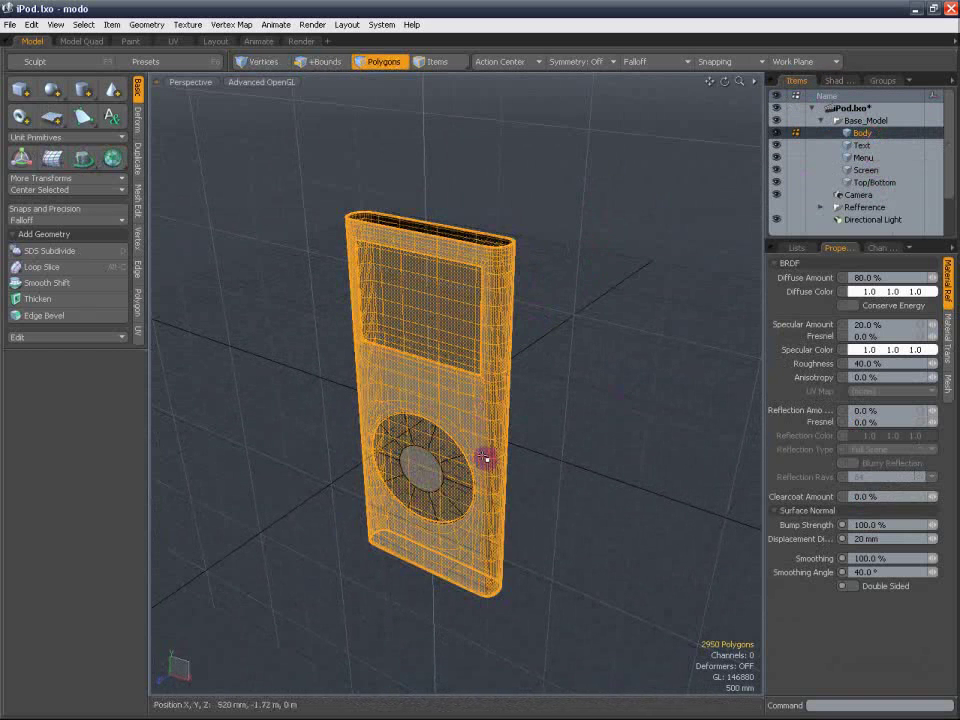
{"action": "left_click", "coordinate": [607, 409]}
{"action": "double_click", "coordinate": [427, 455]}
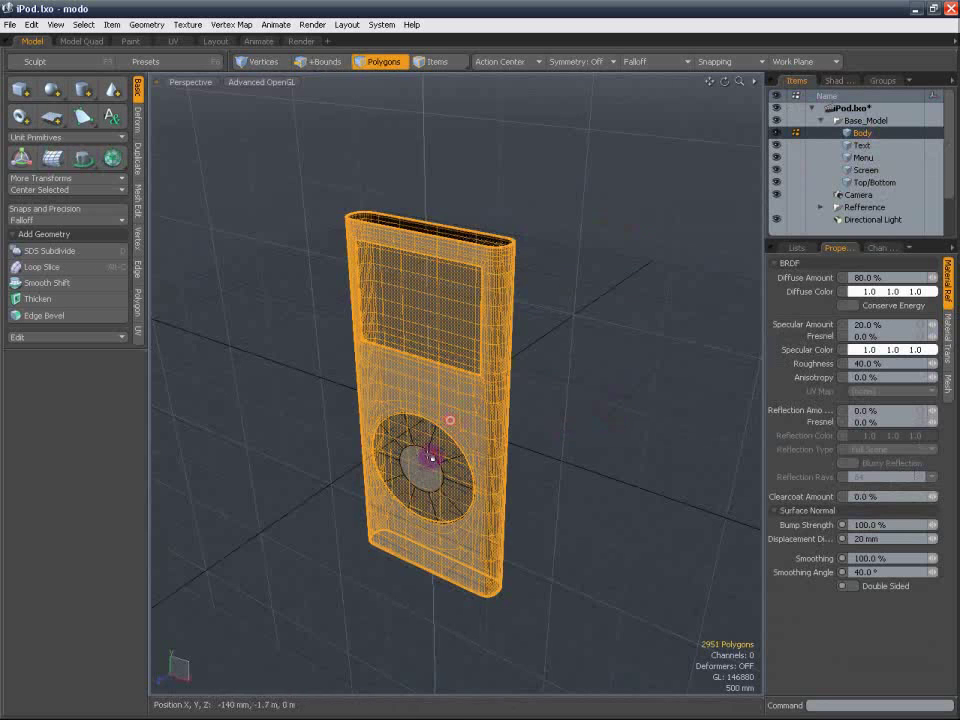
{"action": "left_click_drag", "start_coordinate": [614, 396], "coordinate": [604, 369], "text": "alt"}
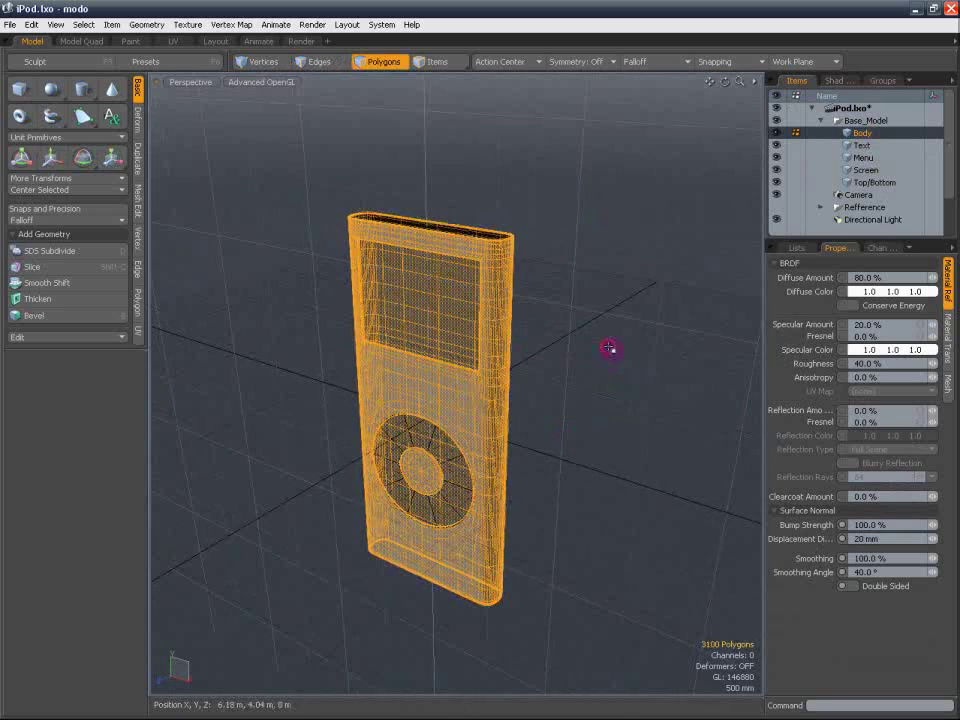
{"action": "left_click", "coordinate": [553, 325]}
{"action": "left_click_drag", "start_coordinate": [572, 304], "coordinate": [577, 303], "text": "alt+shift"}
{"action": "left_click", "coordinate": [870, 144]}
{"action": "left_click", "coordinate": [870, 134]}
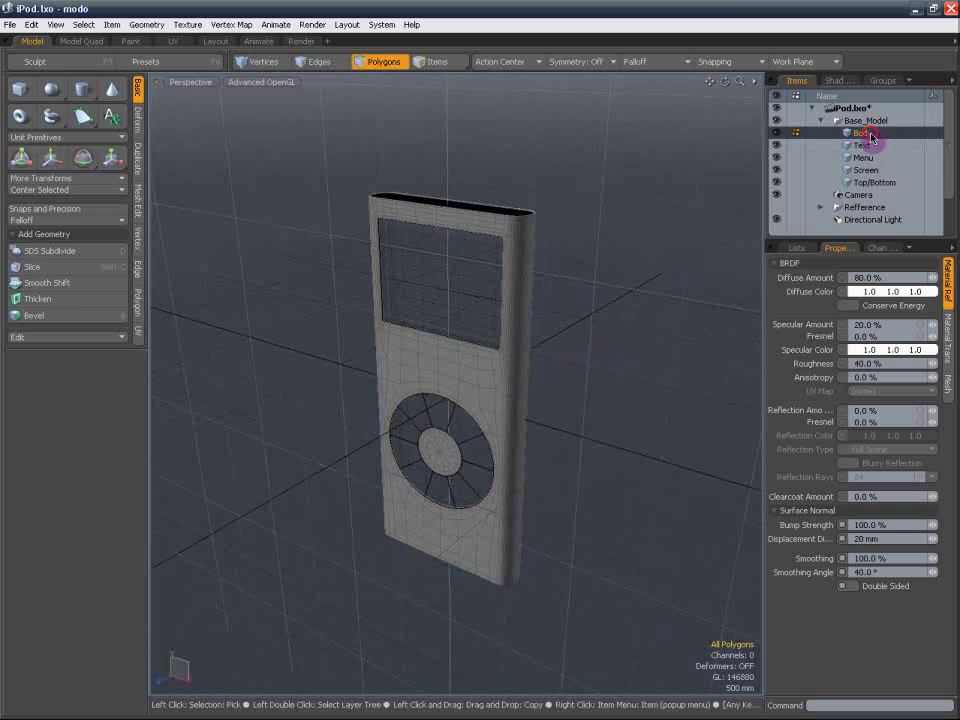
{"action": "left_click_drag", "start_coordinate": [534, 268], "coordinate": [597, 277], "text": "alt+shift"}
{"action": "mouse_move", "coordinate": [536, 300]}
{"action": "left_mouse_down", "text": "alt+shift"}
{"action": "mouse_move", "coordinate": [571, 214]}
{"action": "mouse_move", "coordinate": [544, 321]}
{"action": "left_mouse_up", "text": "alt+shift"}
{"action": "scroll", "coordinate": [552, 275], "scroll_direction": "up", "scroll_amount": 3}
{"action": "scroll", "coordinate": [574, 222], "scroll_direction": "down", "scroll_amount": 3}
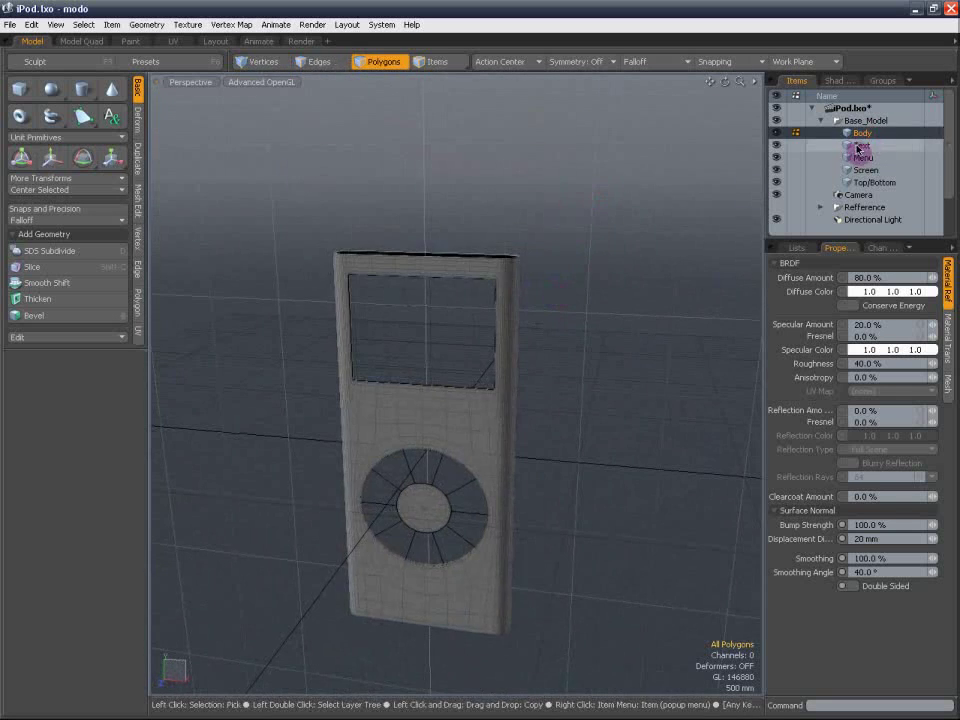
Assign a new material named Body_Mat to the Body mesh with its diffuse amount set to 100%.
{"action": "left_click", "coordinate": [861, 147]}
{"action": "left_click", "coordinate": [865, 135]}
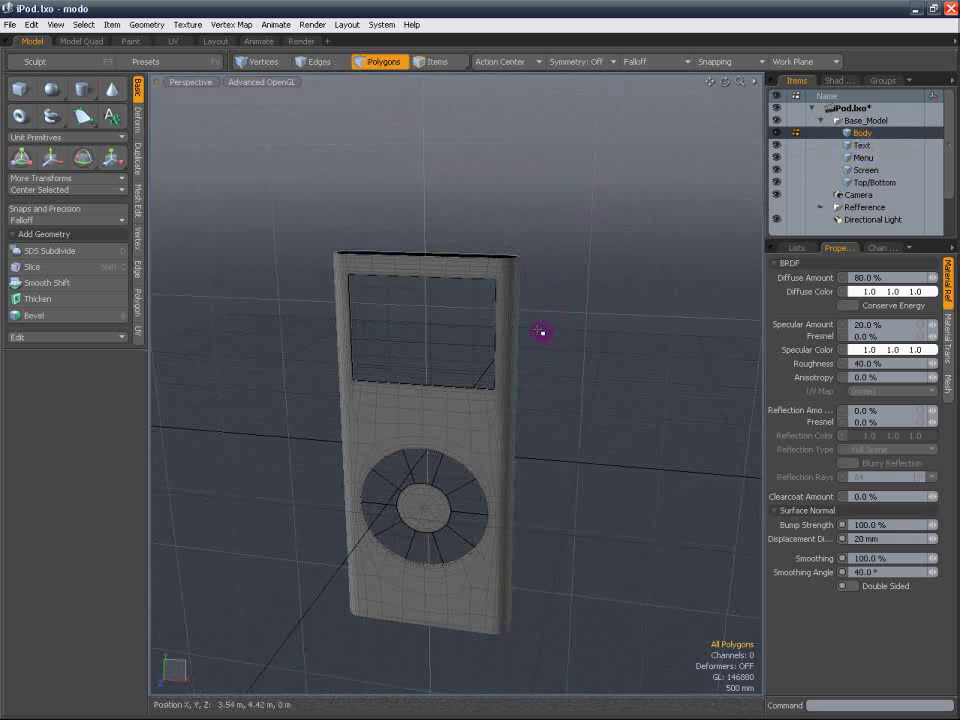
{"action": "key", "text": "m"}
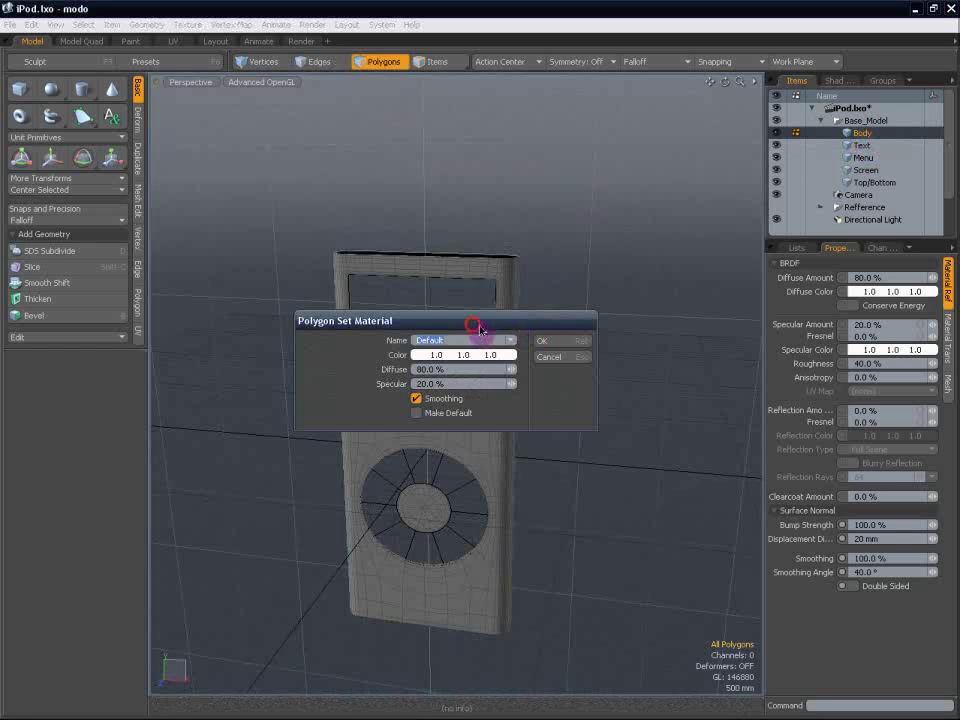
{"action": "left_click_drag", "start_coordinate": [476, 327], "coordinate": [521, 385]}
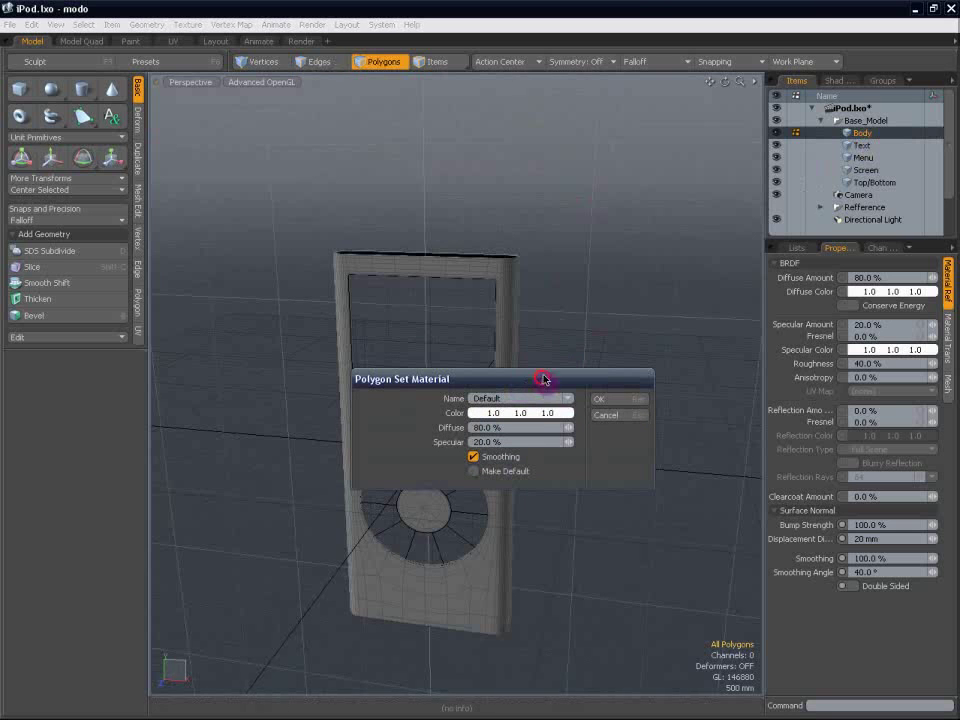
{"action": "left_click_drag", "start_coordinate": [544, 378], "coordinate": [566, 339]}
{"action": "left_click", "coordinate": [532, 358]}
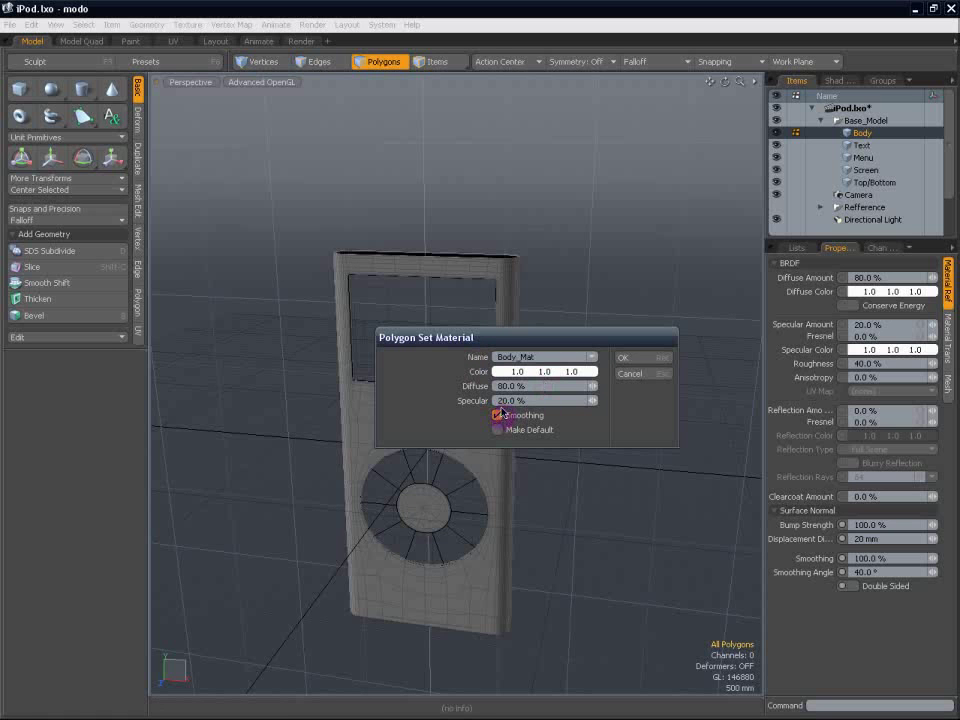
{"action": "left_click", "coordinate": [531, 386]}
{"action": "key", "text": "Return"}
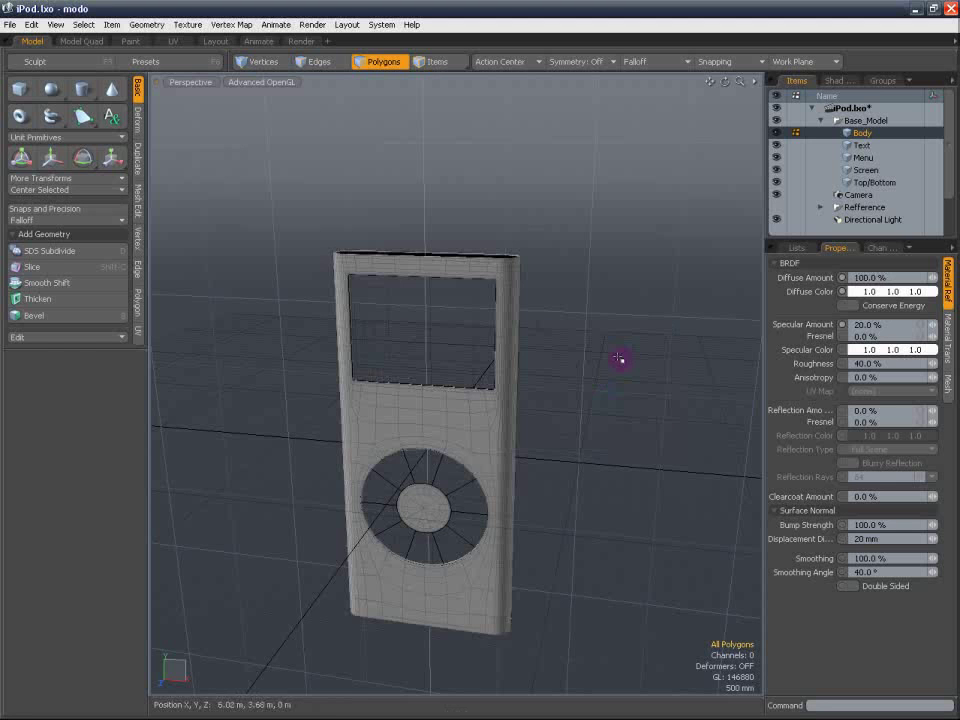
Assign a new material named Text_Mat to the Text mesh with smoothing turned off.
{"action": "left_click", "coordinate": [865, 146]}
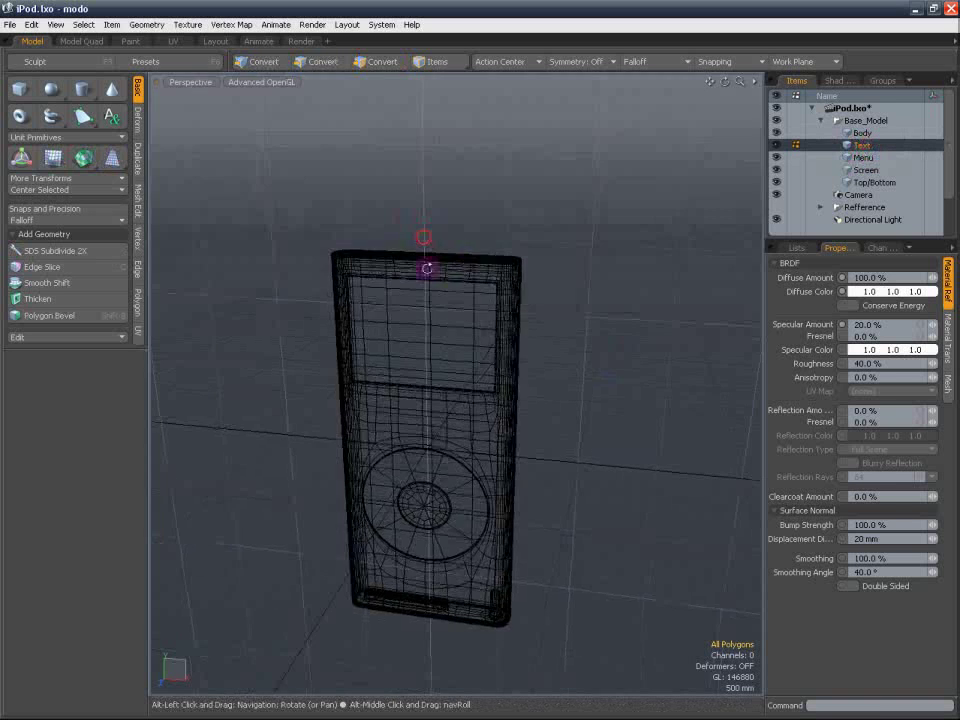
{"action": "left_click_drag", "start_coordinate": [428, 268], "coordinate": [440, 346], "text": "alt"}
{"action": "key", "text": "m"}
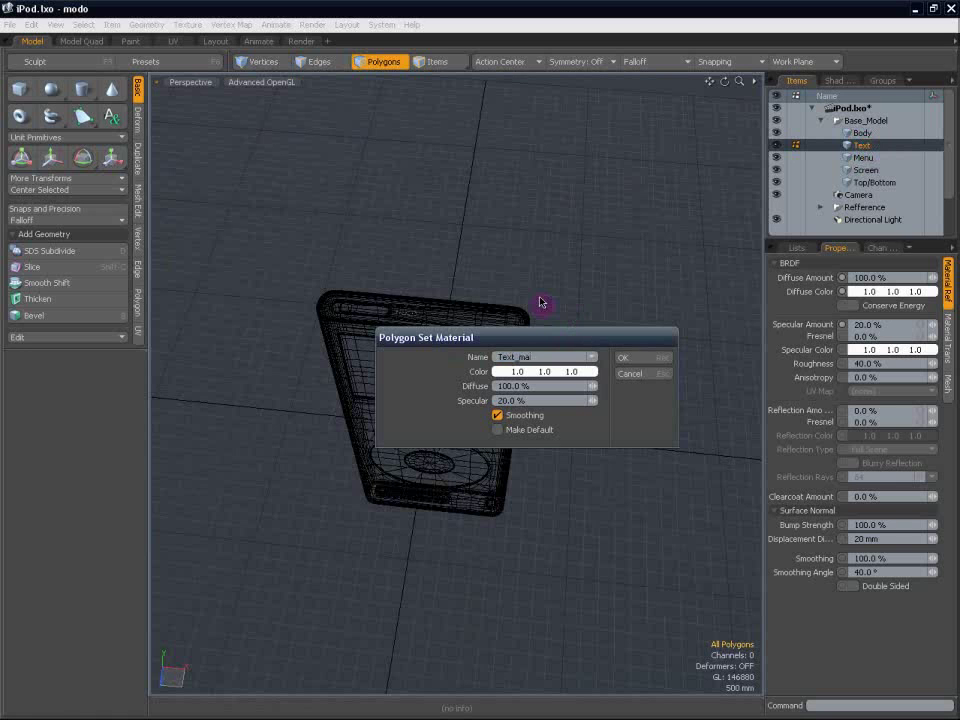
{"action": "left_click", "coordinate": [506, 401]}
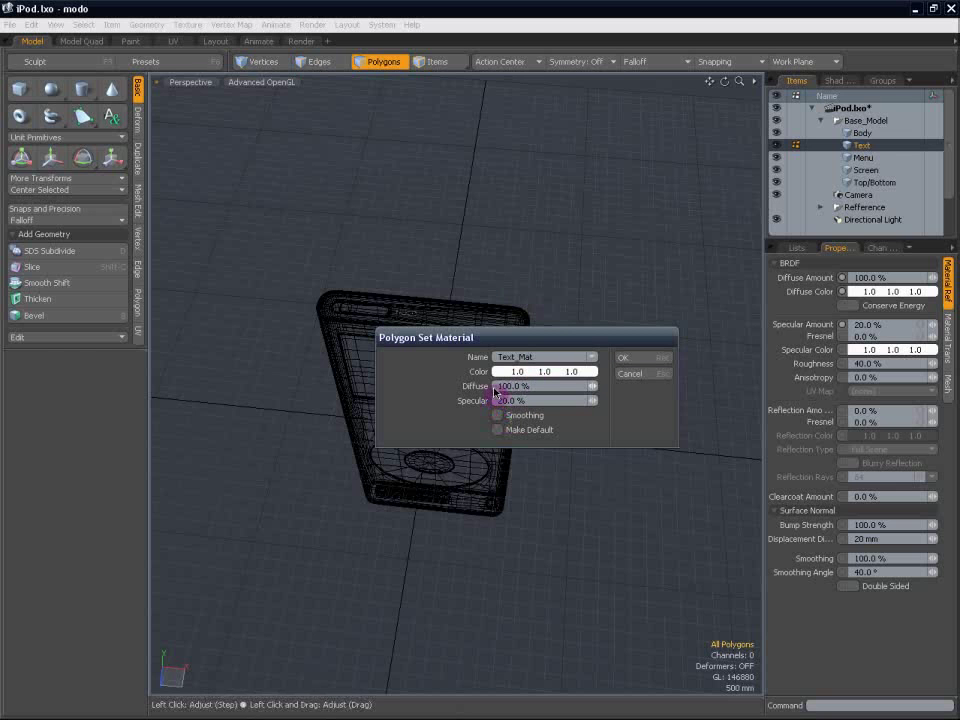
{"action": "left_click", "coordinate": [630, 358]}
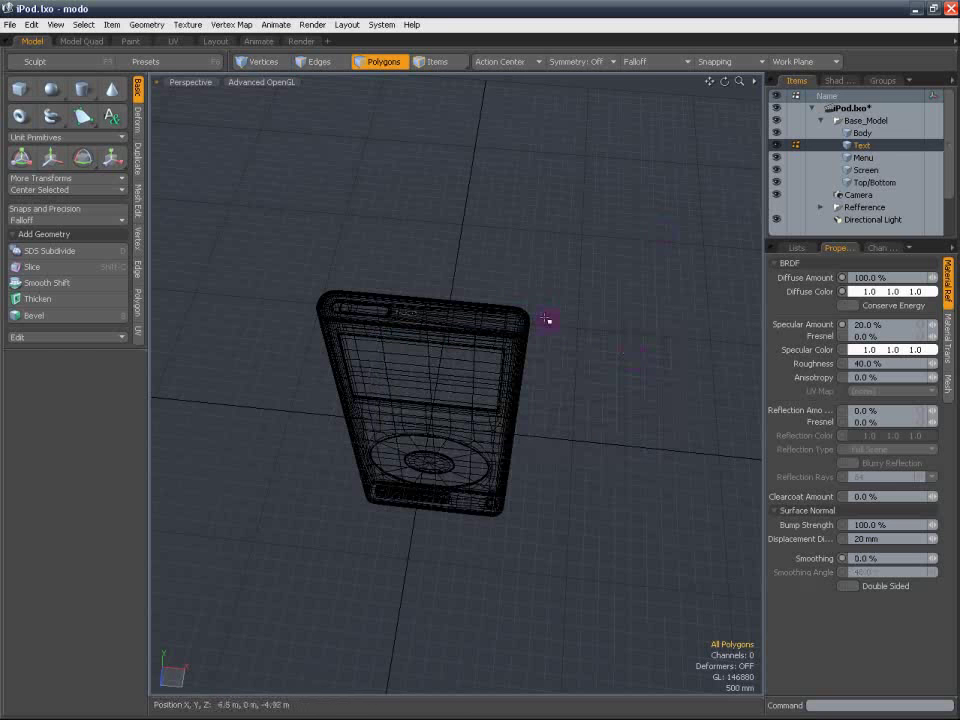
Select the click wheel ring in the Menu mesh and assign it a new Menu_Mat material with smoothing enabled.
{"action": "left_click", "coordinate": [868, 158]}
{"action": "left_click_drag", "start_coordinate": [519, 416], "coordinate": [475, 356], "text": "alt"}
{"action": "scroll", "coordinate": [482, 317], "scroll_direction": "up", "scroll_amount": 5}
{"action": "scroll", "coordinate": [482, 317], "scroll_direction": "down", "scroll_amount": 3}
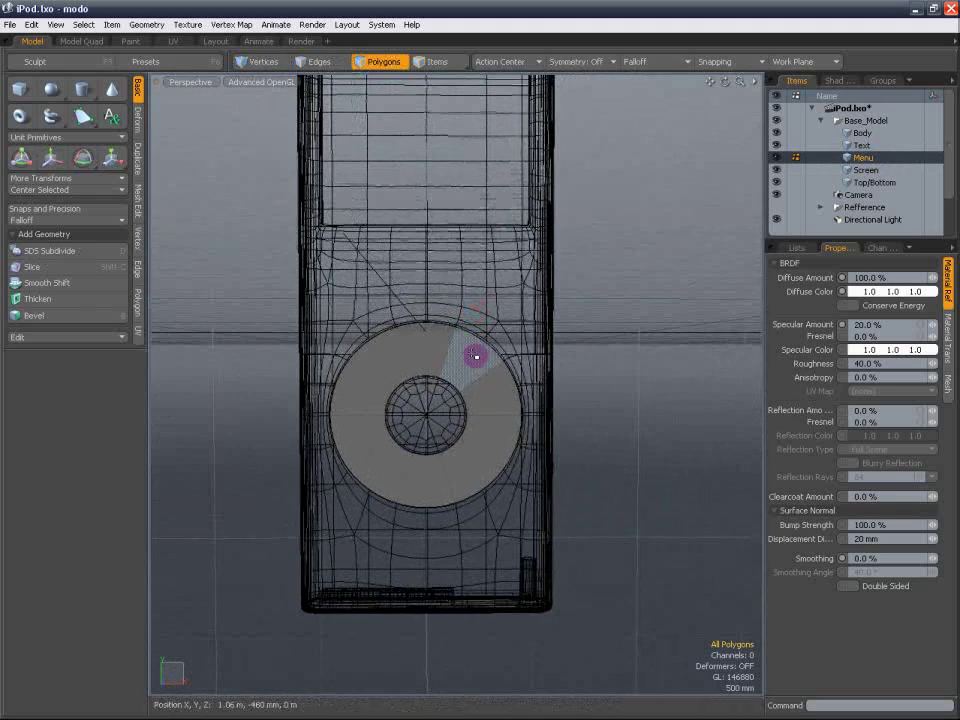
{"action": "double_click", "coordinate": [475, 356]}
{"action": "key", "text": "m"}
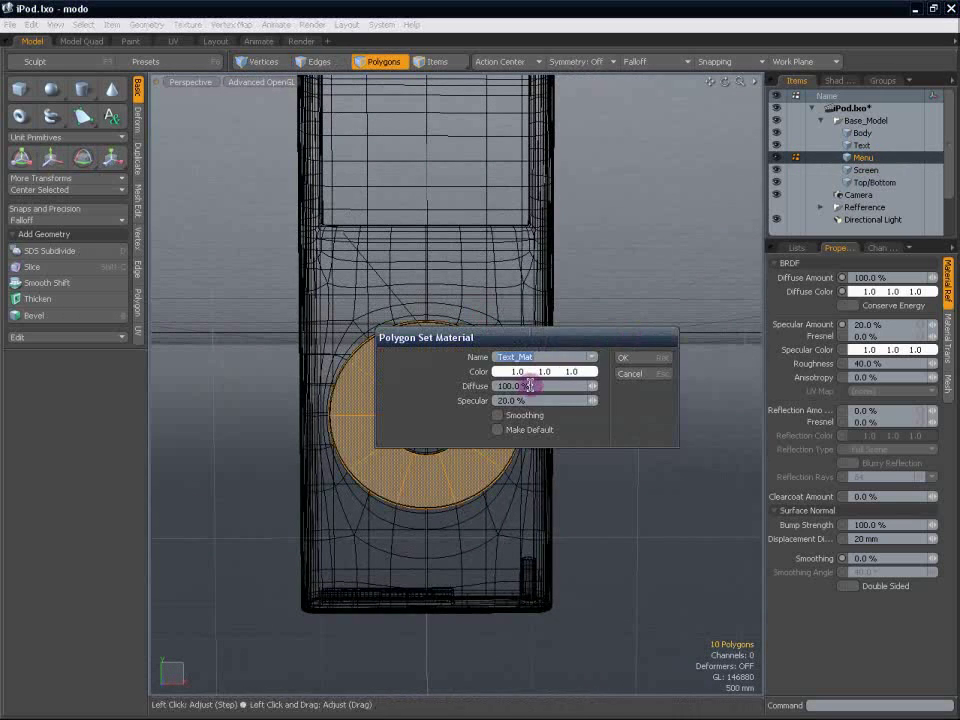
{"action": "left_click", "coordinate": [497, 415]}
{"action": "left_click", "coordinate": [548, 356]}
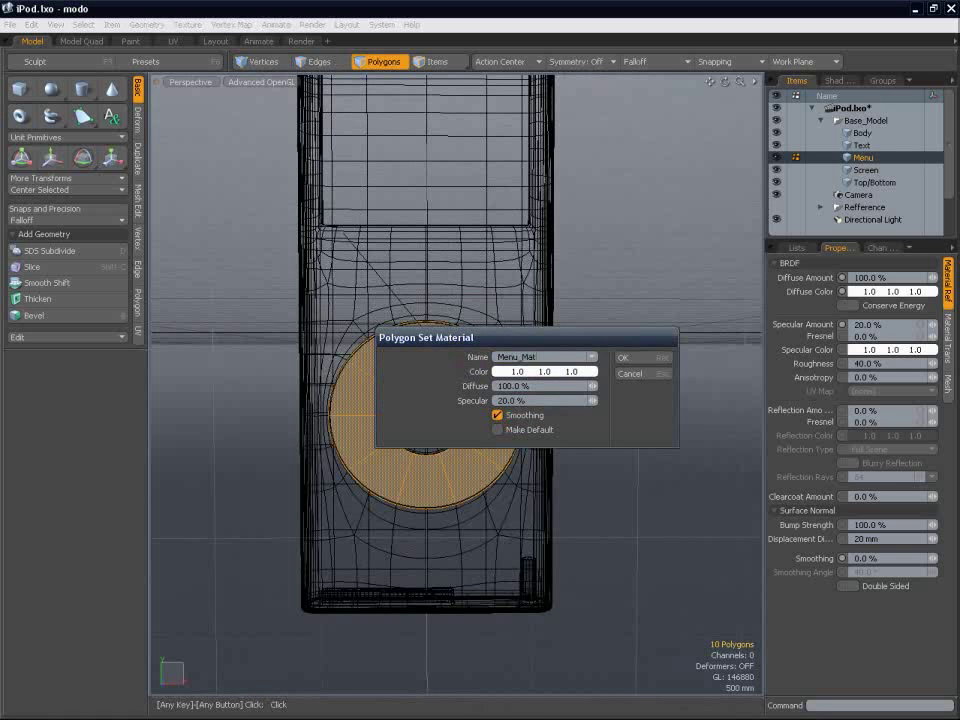
{"action": "left_click", "coordinate": [649, 364]}
Make Screen the active mesh and assign it a new material named Screen_Mat.
{"action": "left_click", "coordinate": [861, 171]}
{"action": "key", "text": "a"}
{"action": "left_click_drag", "start_coordinate": [587, 245], "coordinate": [519, 294], "text": "alt"}
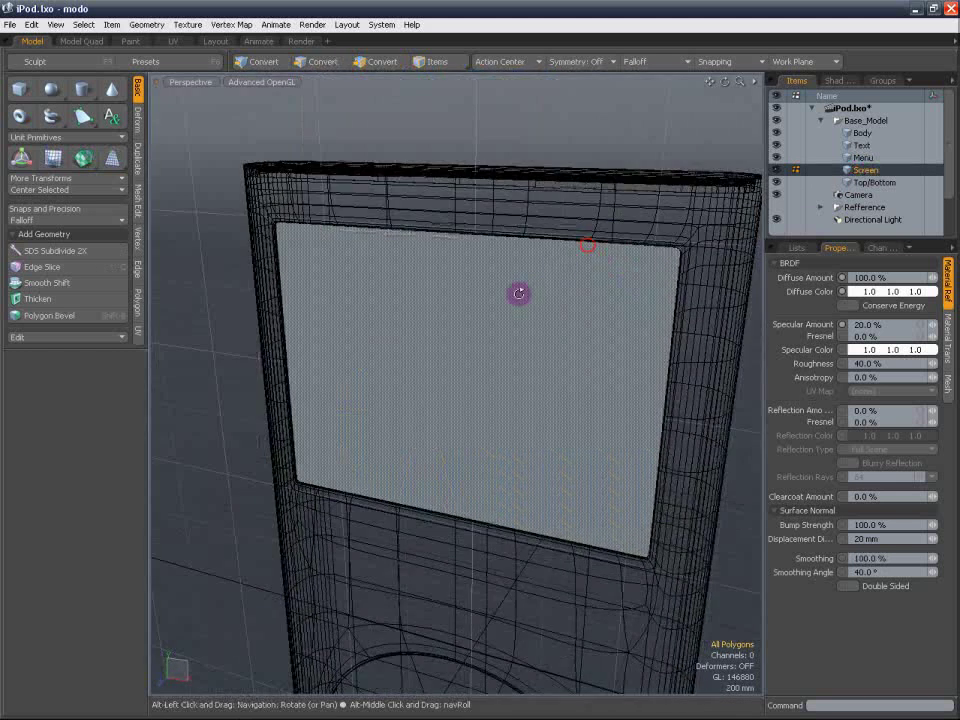
{"action": "key", "text": "3"}
{"action": "key", "text": "m"}
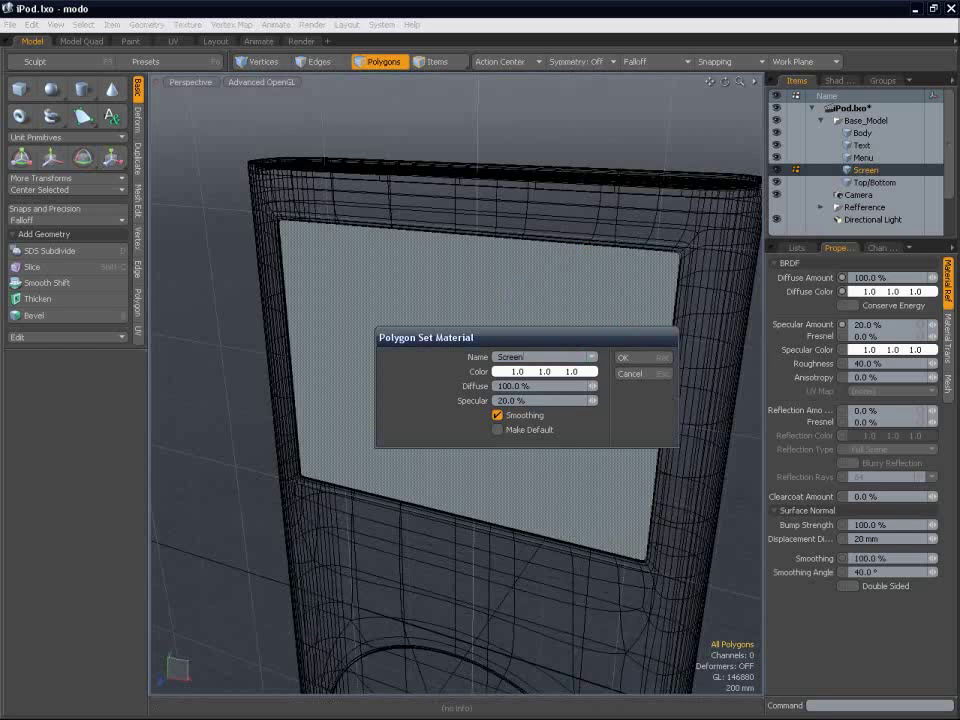
{"action": "left_click", "coordinate": [630, 358]}
Make Top/Bottom the active mesh and examine the top cap around the HOLD switch up close.
{"action": "left_click", "coordinate": [875, 183]}
{"action": "key", "text": "a"}
{"action": "left_click_drag", "start_coordinate": [573, 268], "coordinate": [454, 302], "text": "alt"}
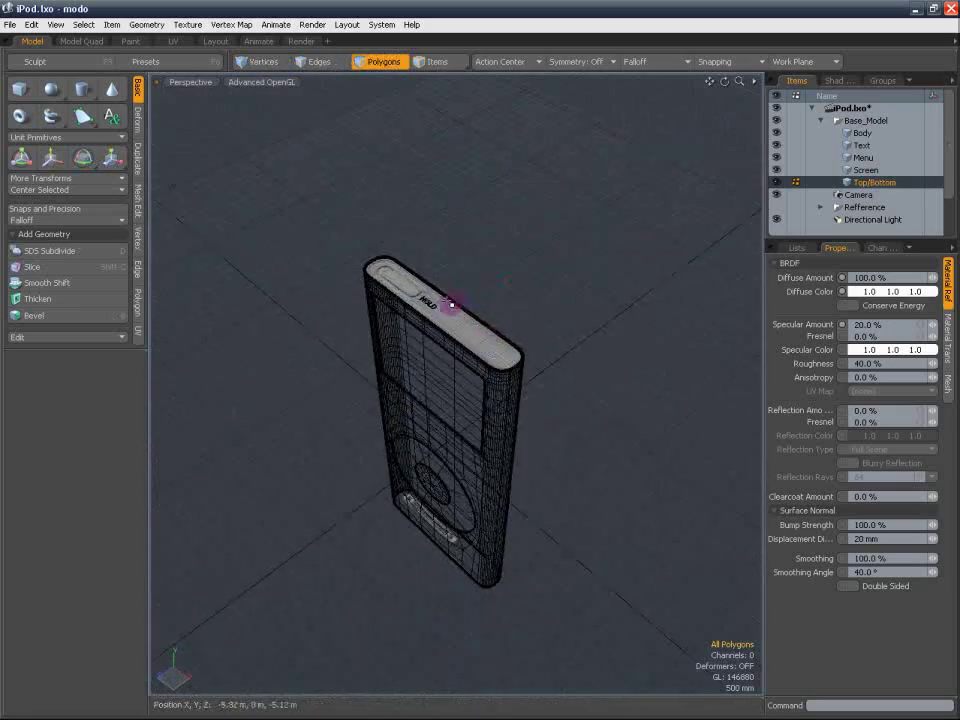
{"action": "scroll", "coordinate": [458, 300], "scroll_direction": "up", "scroll_amount": 5}
{"action": "scroll", "coordinate": [434, 306], "scroll_direction": "up", "scroll_amount": 5}
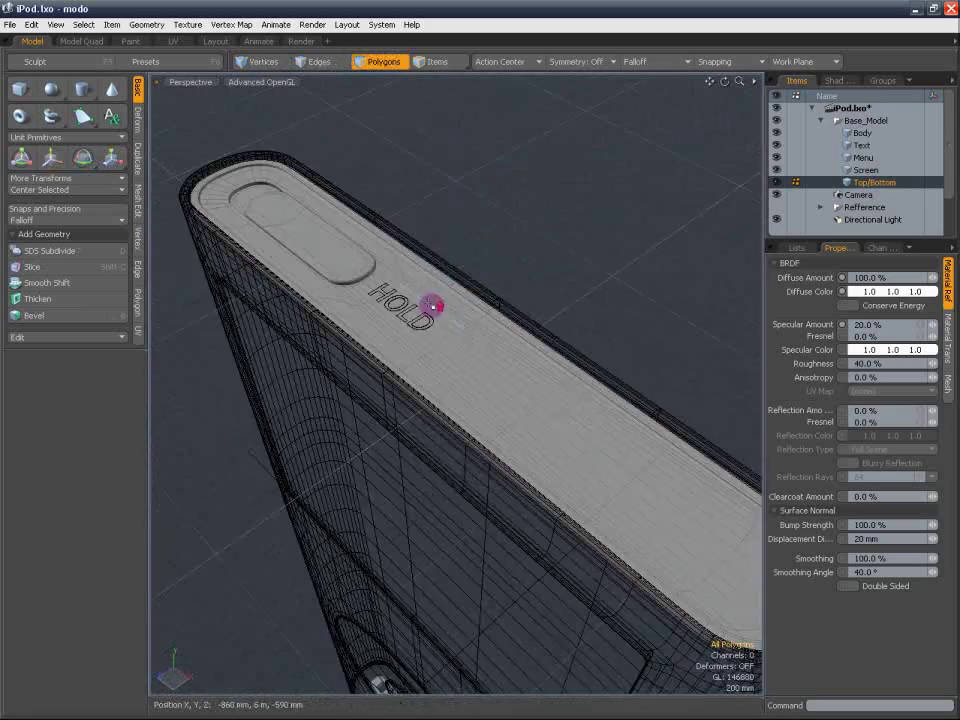
{"action": "scroll", "coordinate": [453, 290], "scroll_direction": "down", "scroll_amount": 5}
{"action": "left_click_drag", "start_coordinate": [446, 296], "coordinate": [401, 319], "text": "alt+shift"}
{"action": "scroll", "coordinate": [391, 320], "scroll_direction": "up", "scroll_amount": 5}
{"action": "left_click_drag", "start_coordinate": [460, 289], "coordinate": [475, 267], "text": "alt+shift"}
{"action": "scroll", "coordinate": [527, 316], "scroll_direction": "down", "scroll_amount": 3}
Select the connected polygons of the top and bottom caps and assign them a new material named Plastic_Mat.
{"action": "double_click", "coordinate": [414, 336]}
{"action": "double_click", "coordinate": [350, 279], "text": "shift"}
{"action": "left_click_drag", "start_coordinate": [460, 392], "coordinate": [507, 289], "text": "alt"}
{"action": "mouse_move", "coordinate": [500, 281]}
{"action": "left_mouse_down", "text": "alt"}
{"action": "mouse_move", "coordinate": [510, 255]}
{"action": "mouse_move", "coordinate": [499, 281]}
{"action": "left_mouse_up", "text": "alt"}
{"action": "left_click", "coordinate": [512, 393]}
{"action": "left_click_drag", "start_coordinate": [512, 393], "coordinate": [486, 377], "text": "alt"}
{"action": "key", "text": "m"}
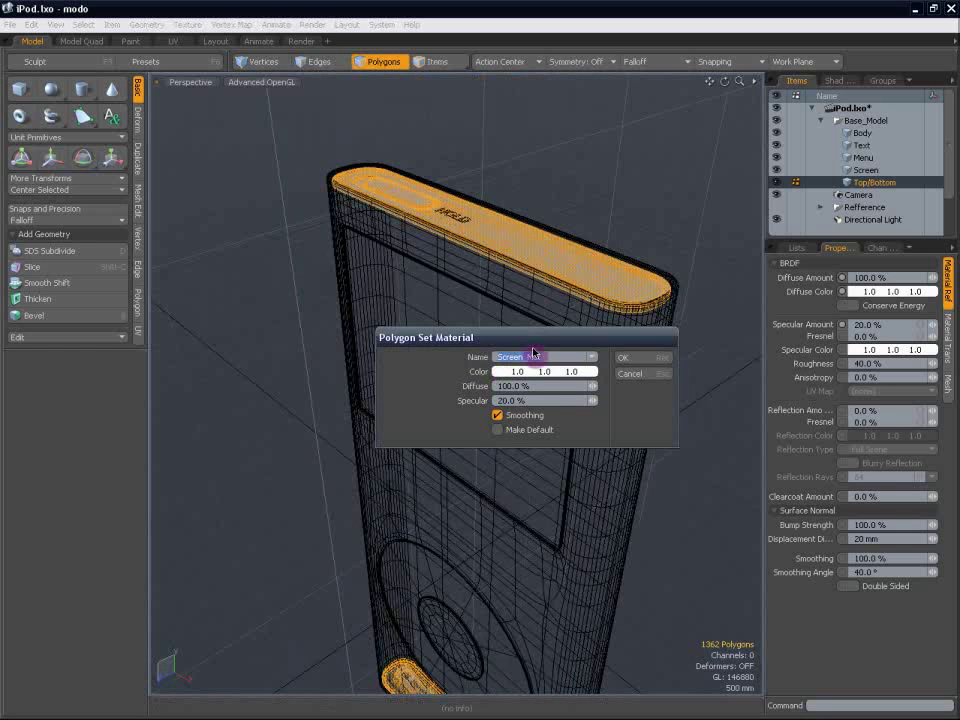
{"action": "type", "text": "Plasti"}
{"action": "left_click", "coordinate": [640, 359]}
{"action": "left_click_drag", "start_coordinate": [632, 373], "coordinate": [570, 193], "text": "alt"}
{"action": "double_click", "coordinate": [512, 358]}
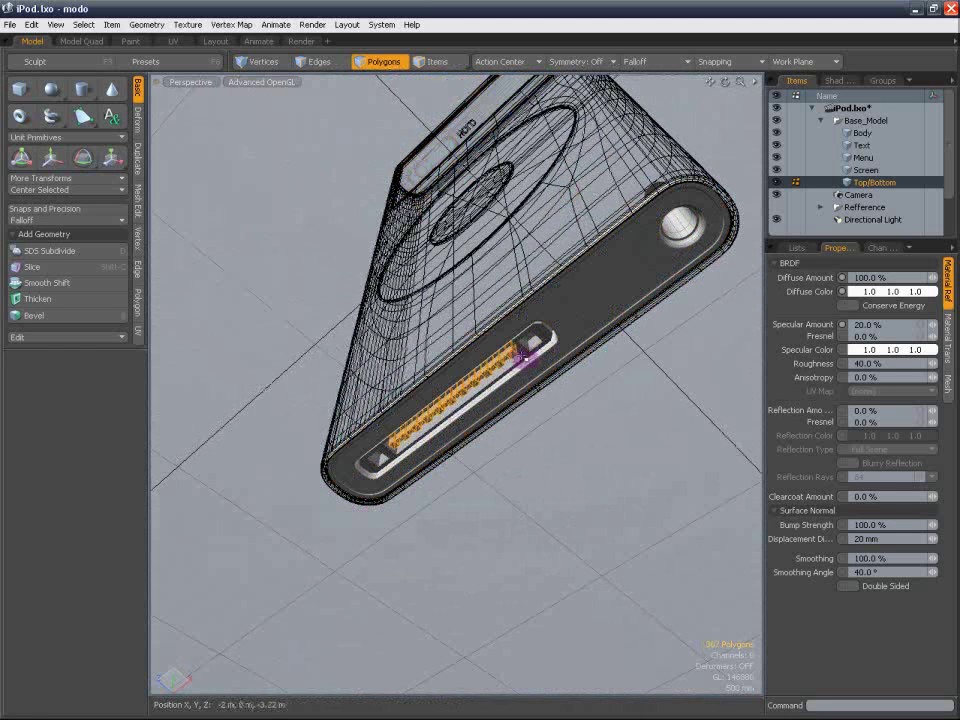
{"action": "left_click", "coordinate": [531, 356]}
{"action": "key", "text": "m"}
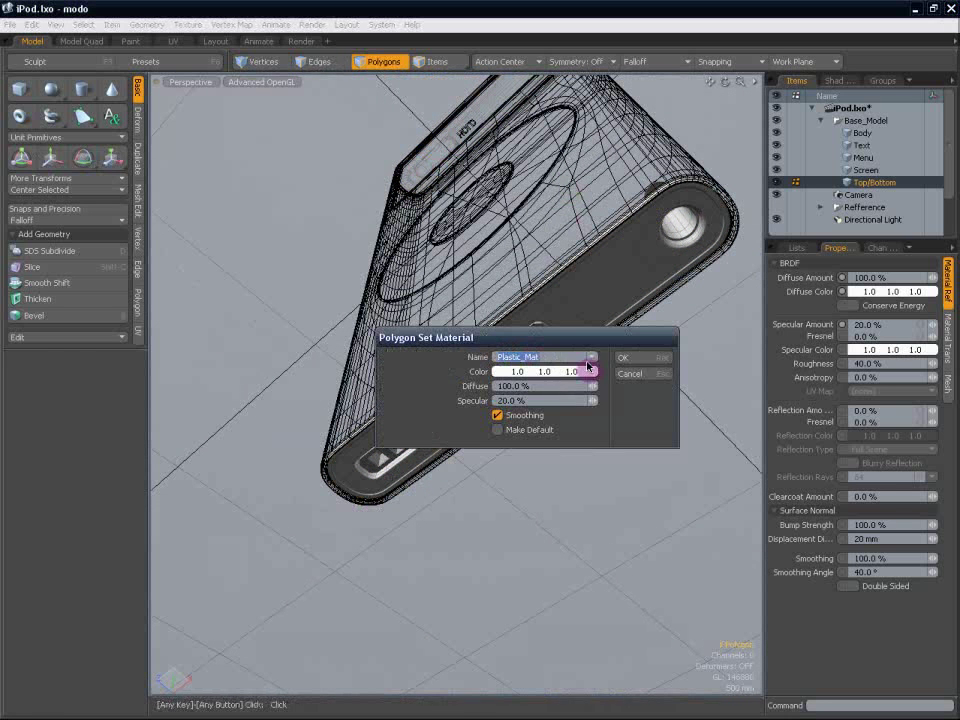
{"action": "left_click", "coordinate": [570, 357]}
{"action": "left_click", "coordinate": [586, 415]}
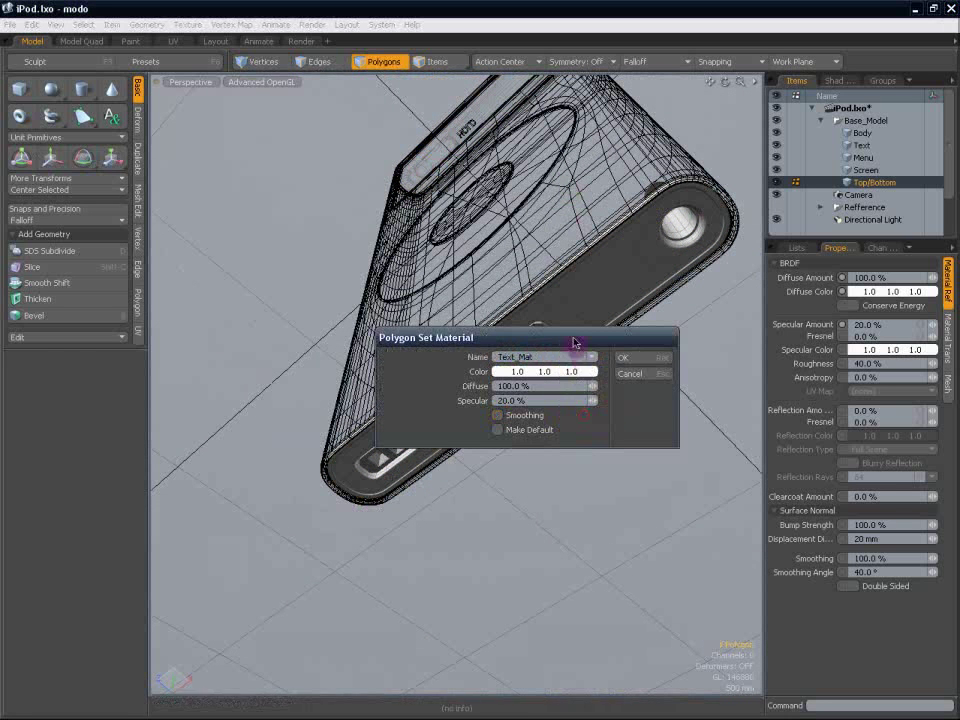
{"action": "left_click_drag", "start_coordinate": [438, 342], "coordinate": [323, 223]}
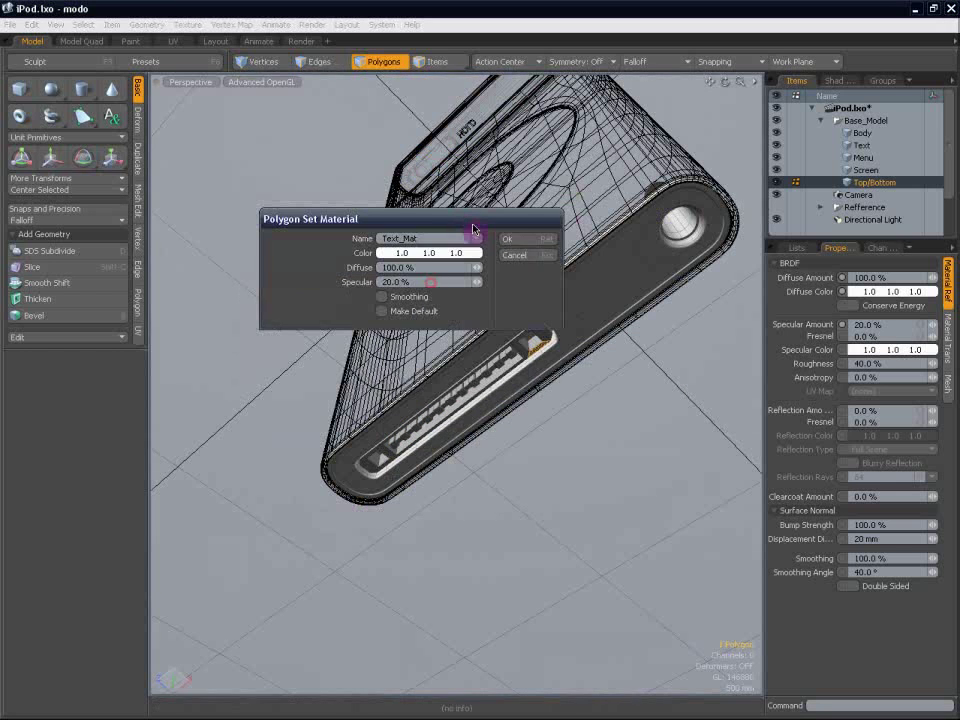
{"action": "left_click", "coordinate": [528, 245]}
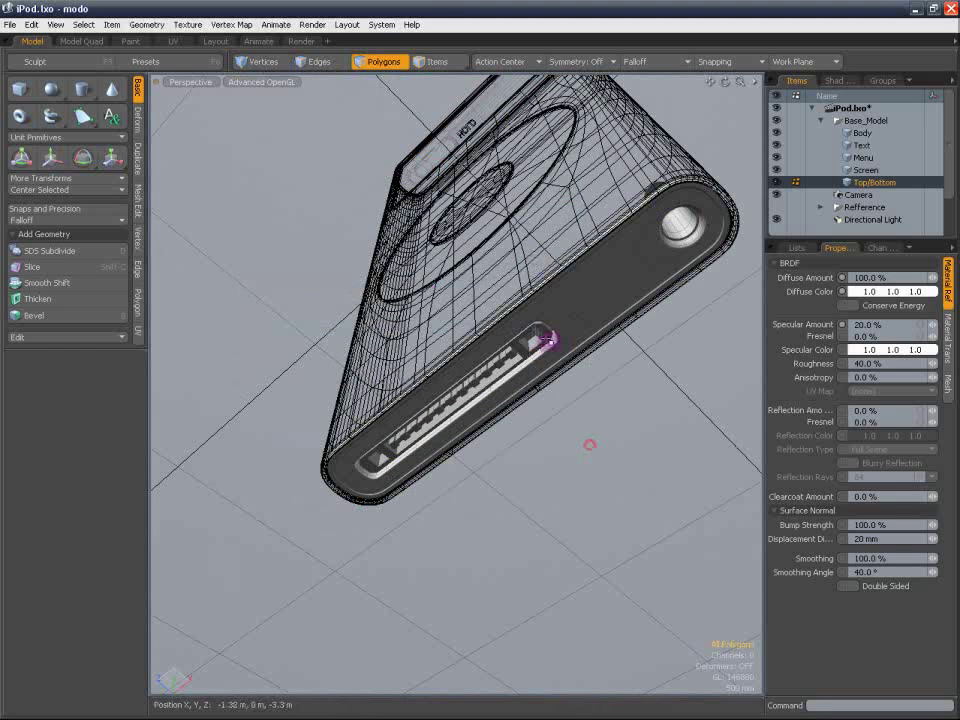
Assign the existing Text_Mat material to the connected polygons of the dock connector socket on the iPod's underside.
{"action": "key", "text": "m"}
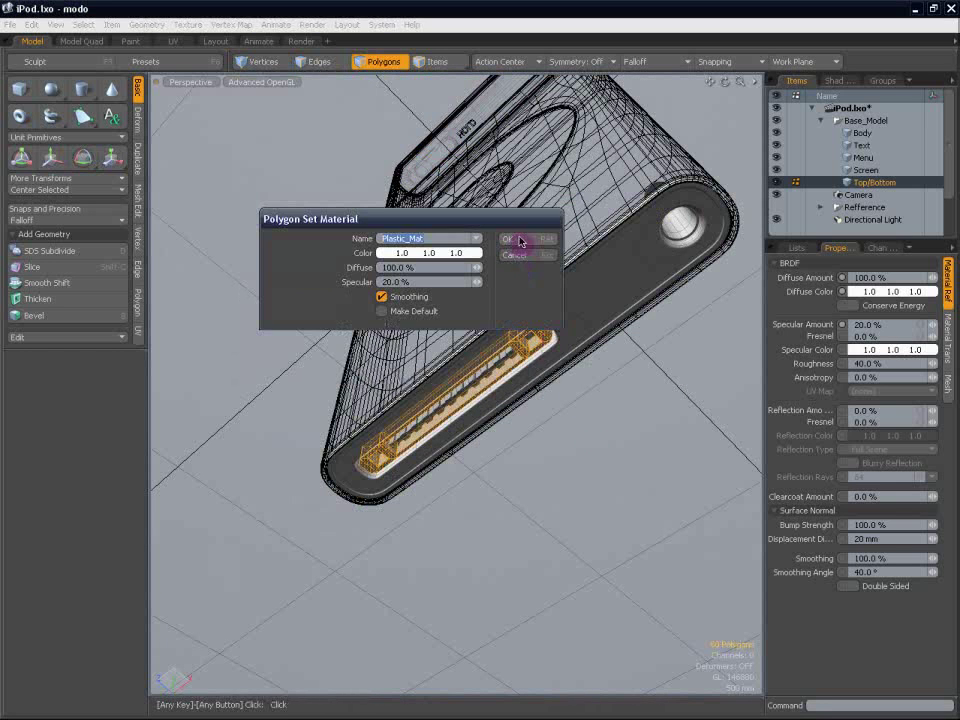
{"action": "left_click", "coordinate": [476, 238]}
{"action": "left_click", "coordinate": [479, 285]}
{"action": "left_click", "coordinate": [514, 240]}
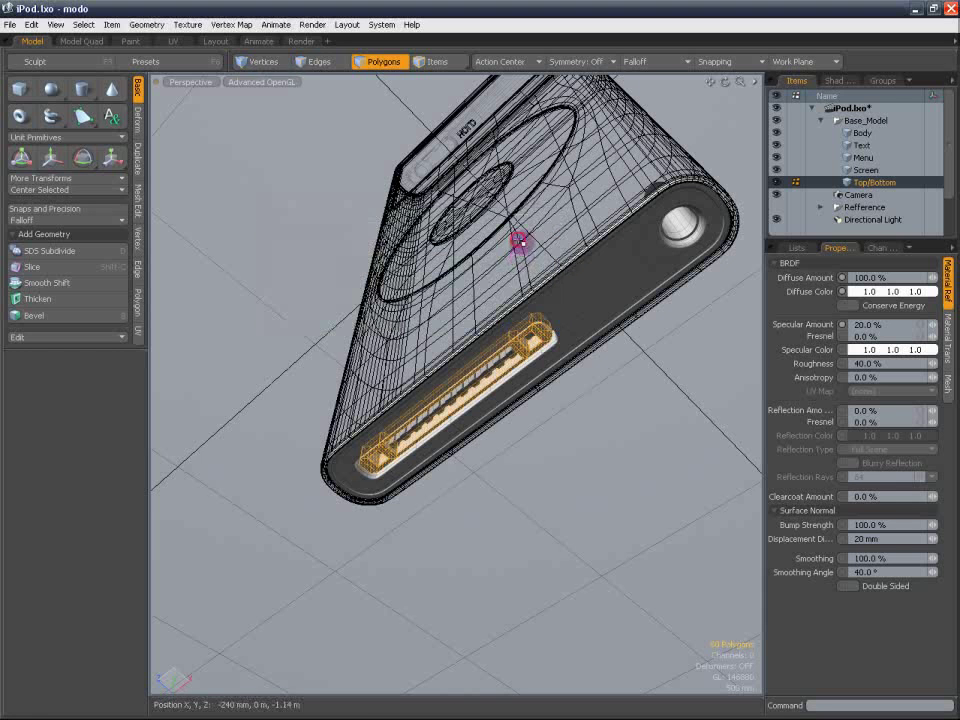
Select the row of contact pins inside the dock connector and assign them a new "Charger_" material with smoothing off.
{"action": "left_click", "coordinate": [572, 441]}
{"action": "scroll", "coordinate": [510, 343], "scroll_direction": "up", "scroll_amount": 4}
{"action": "left_click", "coordinate": [514, 376]}
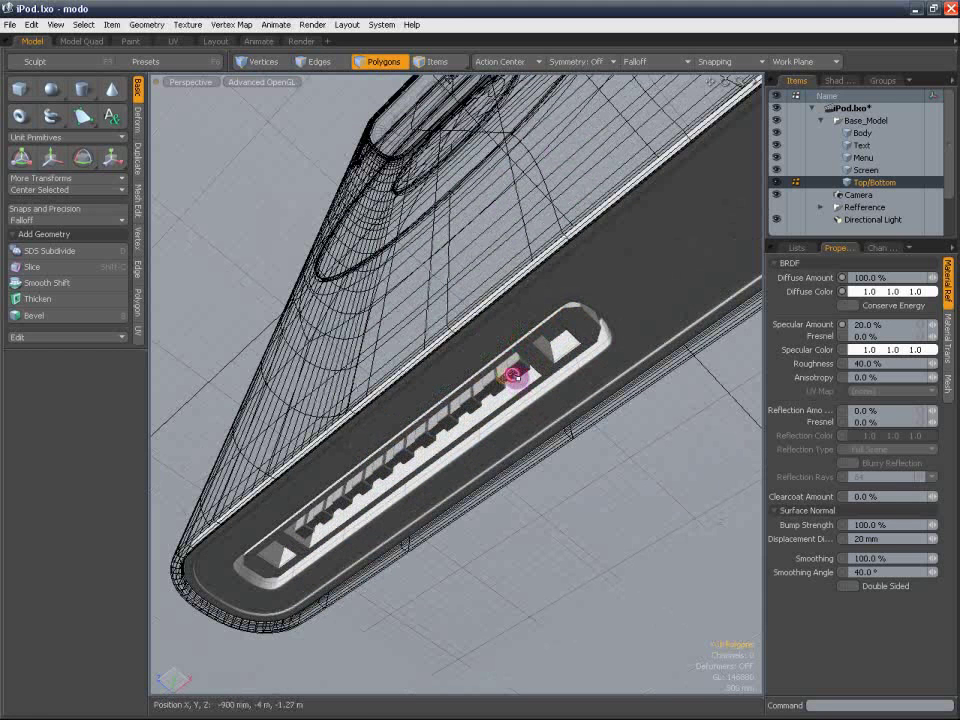
{"action": "double_click", "coordinate": [514, 376]}
{"action": "key", "text": "m"}
{"action": "left_click", "coordinate": [479, 238]}
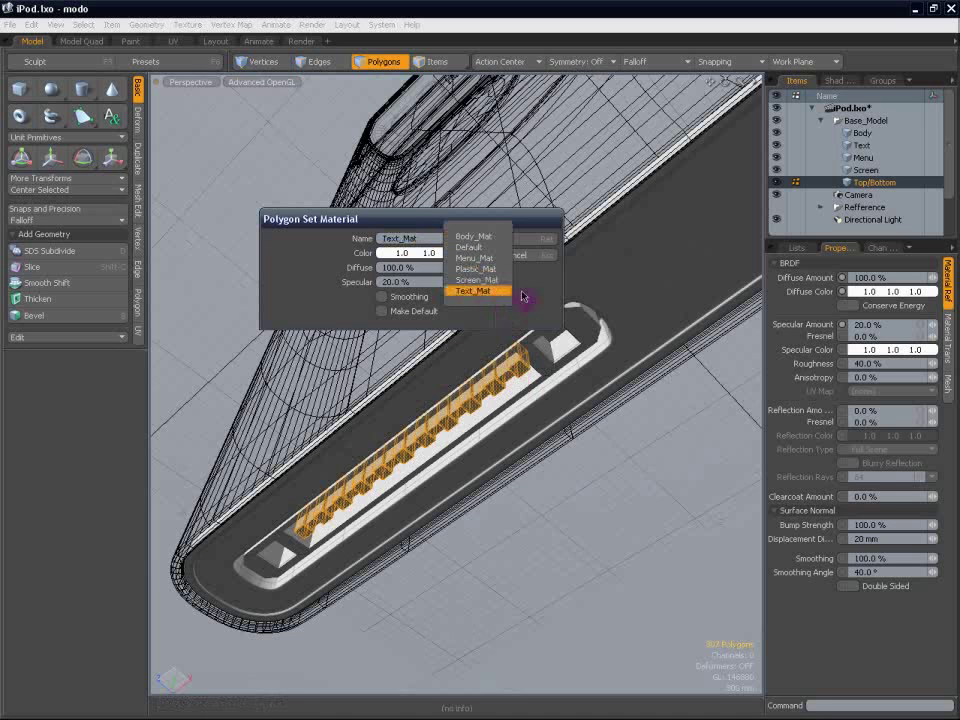
{"action": "left_click", "coordinate": [426, 245]}
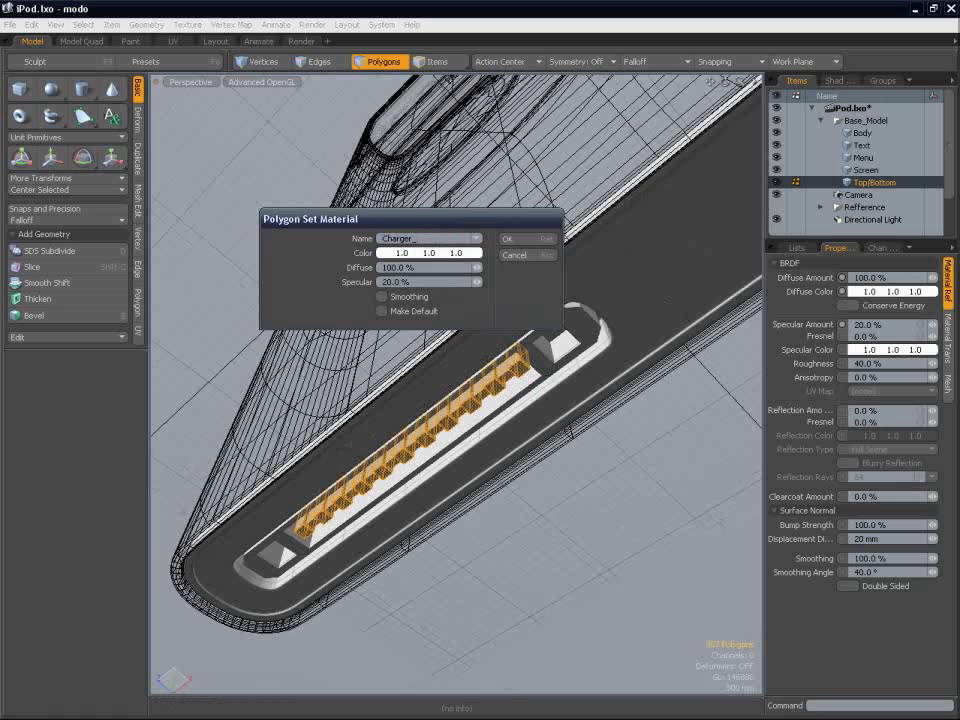
{"action": "left_click", "coordinate": [517, 240]}
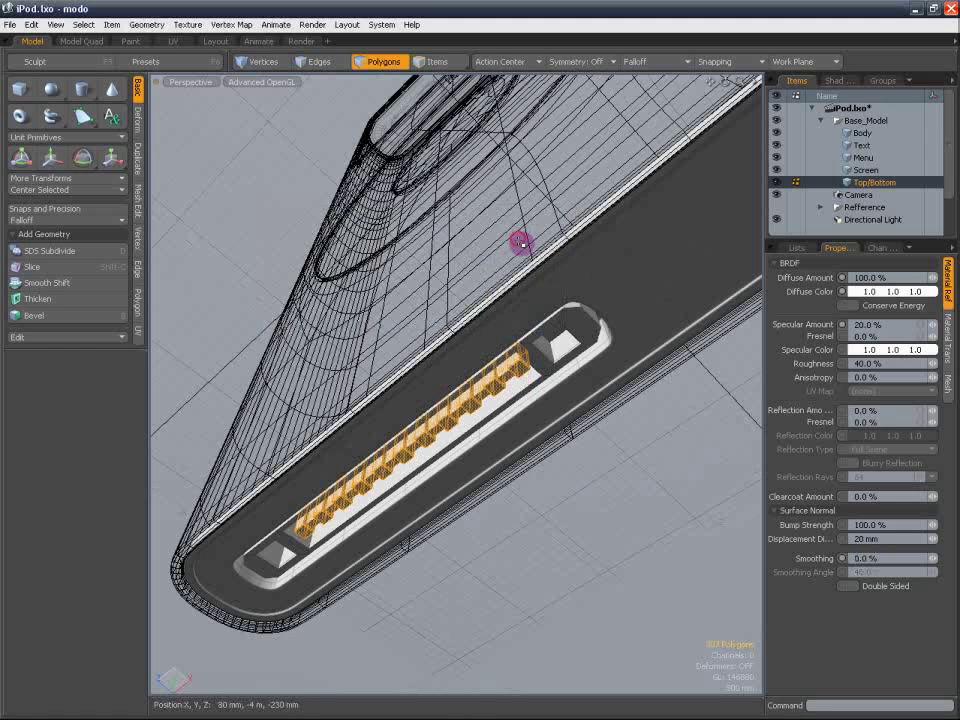
Select the inner polygons of the headphone jack on the underside and assign them the existing Text_Mat material.
{"action": "left_click", "coordinate": [646, 442]}
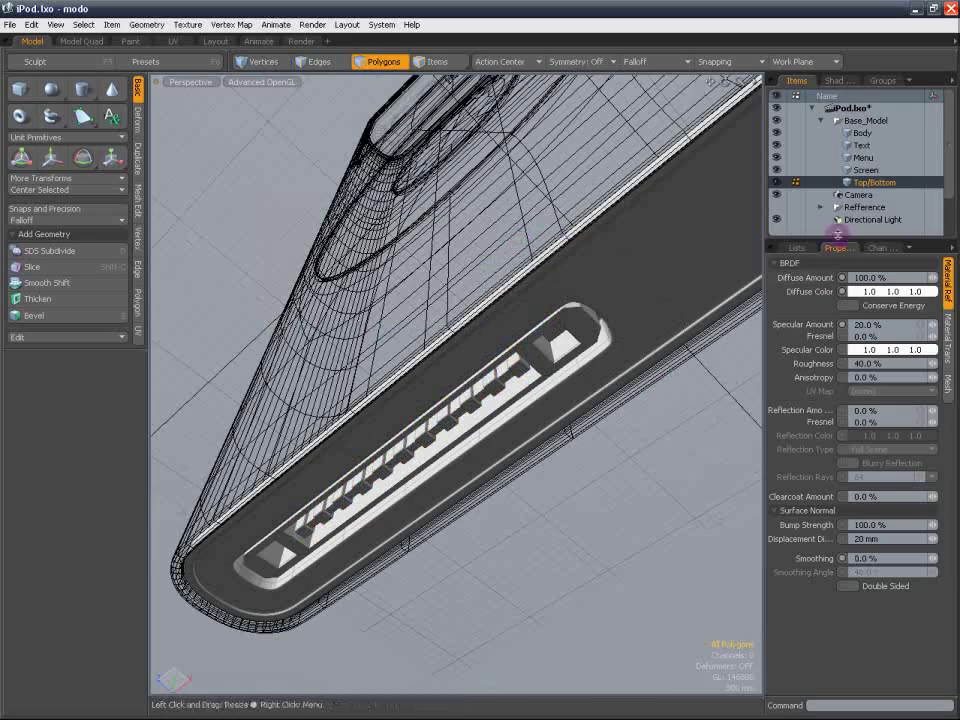
{"action": "scroll", "coordinate": [603, 350], "scroll_direction": "down", "scroll_amount": 5}
{"action": "scroll", "coordinate": [603, 350], "scroll_direction": "down", "scroll_amount": 2}
{"action": "left_click_drag", "start_coordinate": [617, 302], "coordinate": [538, 329], "text": "alt+shift"}
{"action": "scroll", "coordinate": [564, 325], "scroll_direction": "up", "scroll_amount": 12}
{"action": "left_click_drag", "start_coordinate": [538, 329], "coordinate": [520, 297], "text": "alt"}
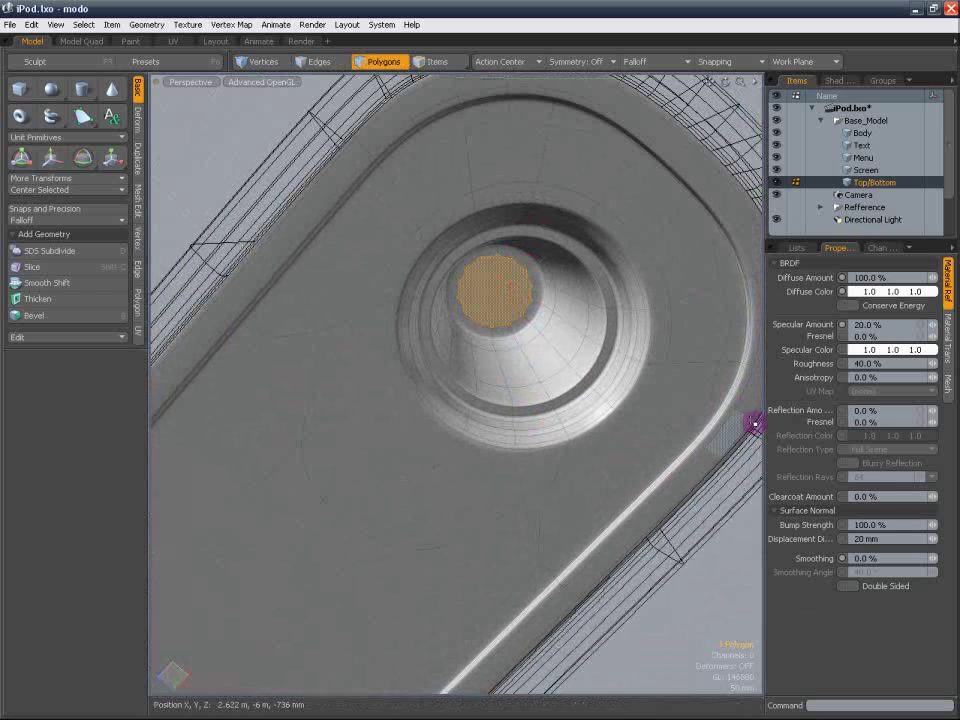
{"action": "key", "text": "shift+Up"}
{"action": "key", "text": "shift+Up"}
{"action": "key", "text": "shift+Up"}
{"action": "key", "text": "shift+Up"}
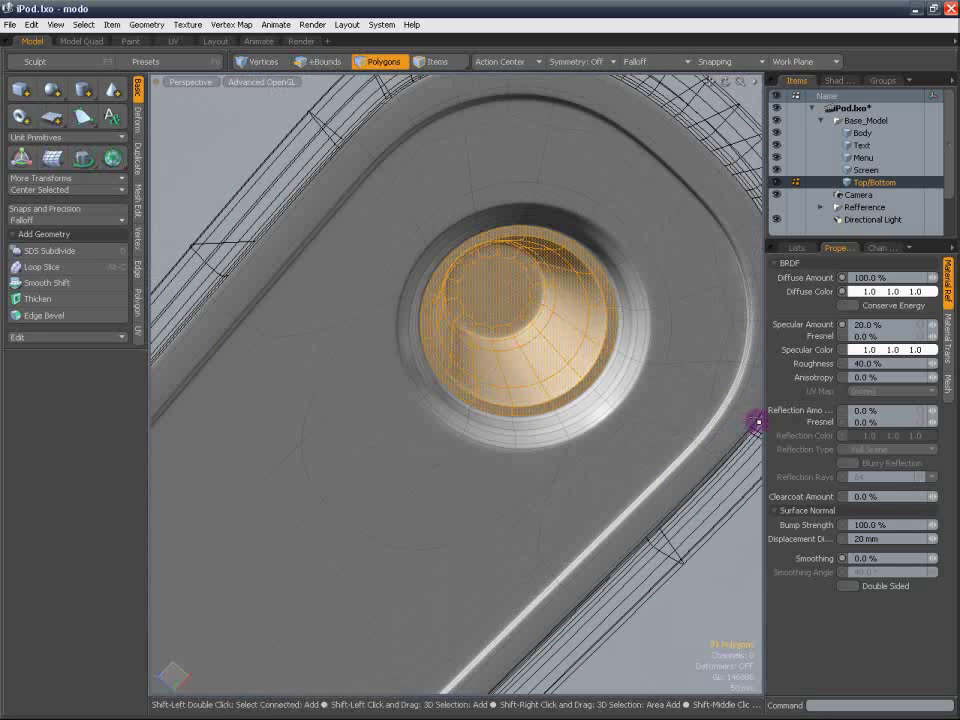
{"action": "left_click_drag", "start_coordinate": [553, 311], "coordinate": [453, 362], "text": "alt"}
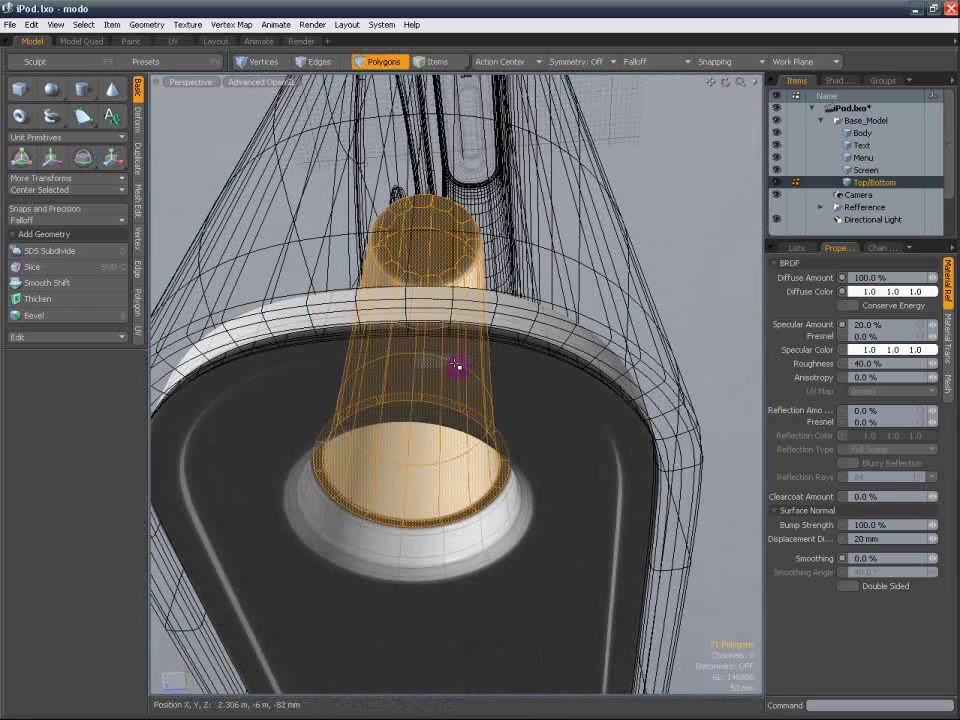
{"action": "key", "text": "m"}
{"action": "left_click", "coordinate": [482, 240]}
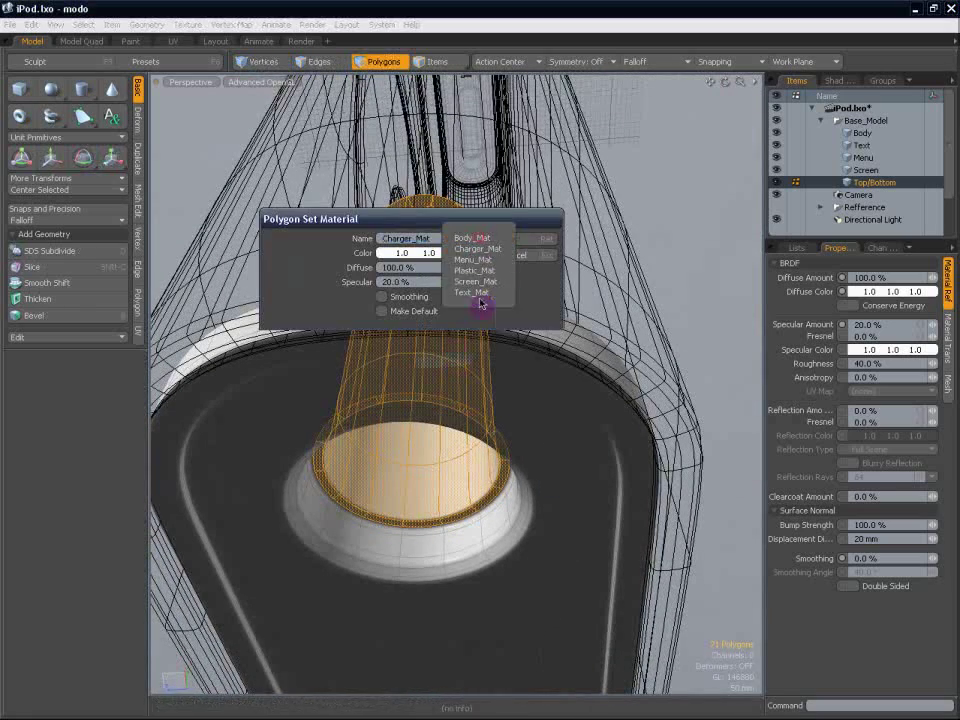
{"action": "left_click", "coordinate": [479, 294]}
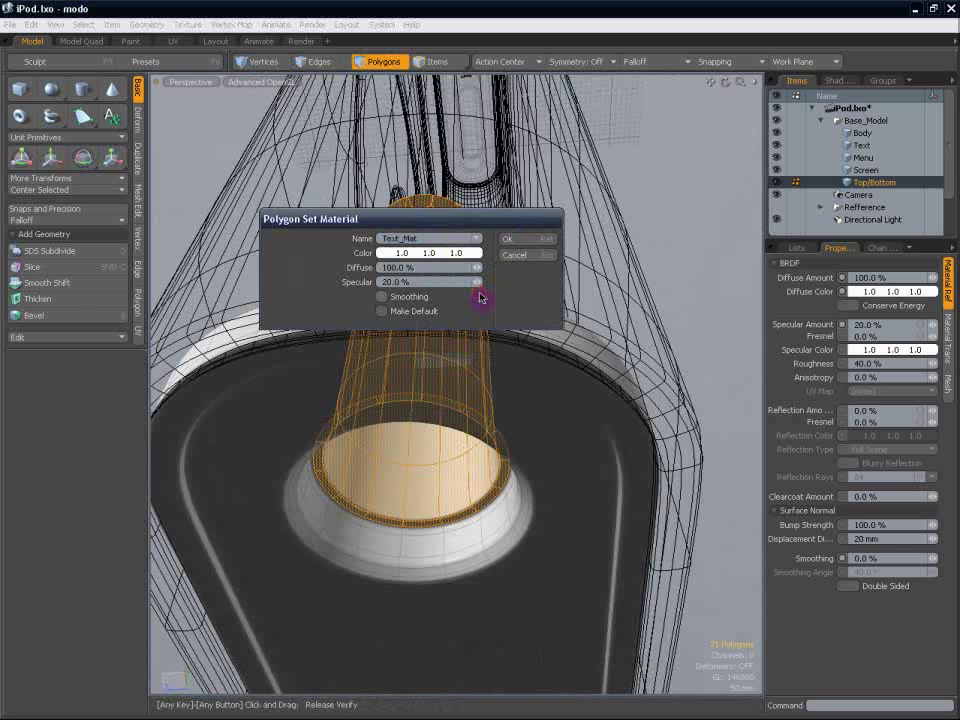
{"action": "left_click", "coordinate": [519, 242]}
Switch to the render layout, set the main viewport to the Camera view and frame the iPod's front in full.
{"action": "left_click_drag", "start_coordinate": [677, 242], "coordinate": [439, 360], "text": "alt"}
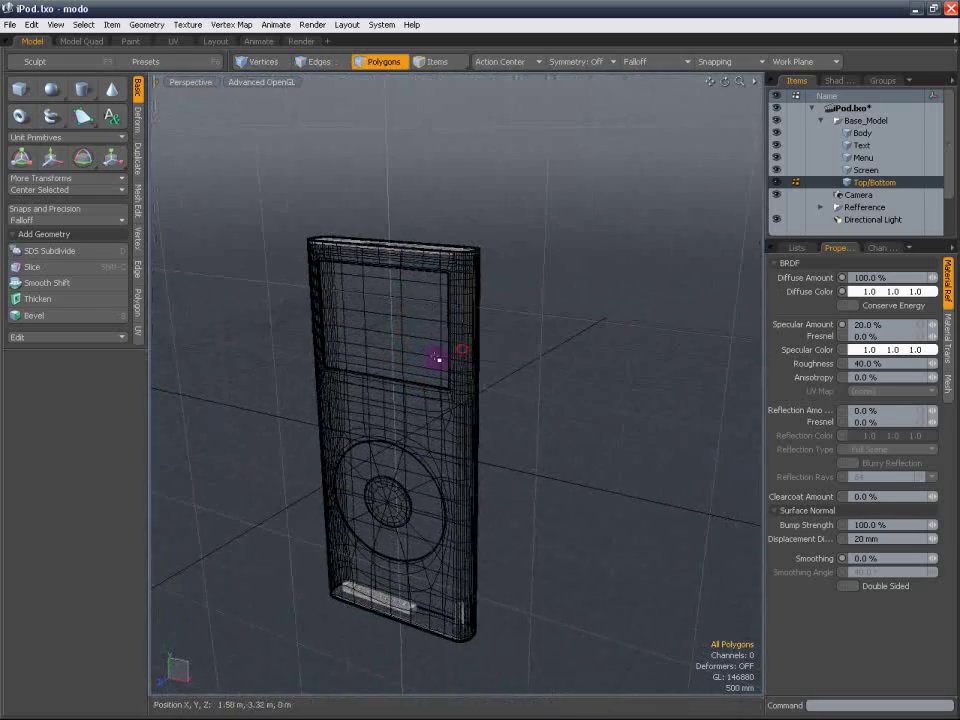
{"action": "left_click", "coordinate": [301, 41]}
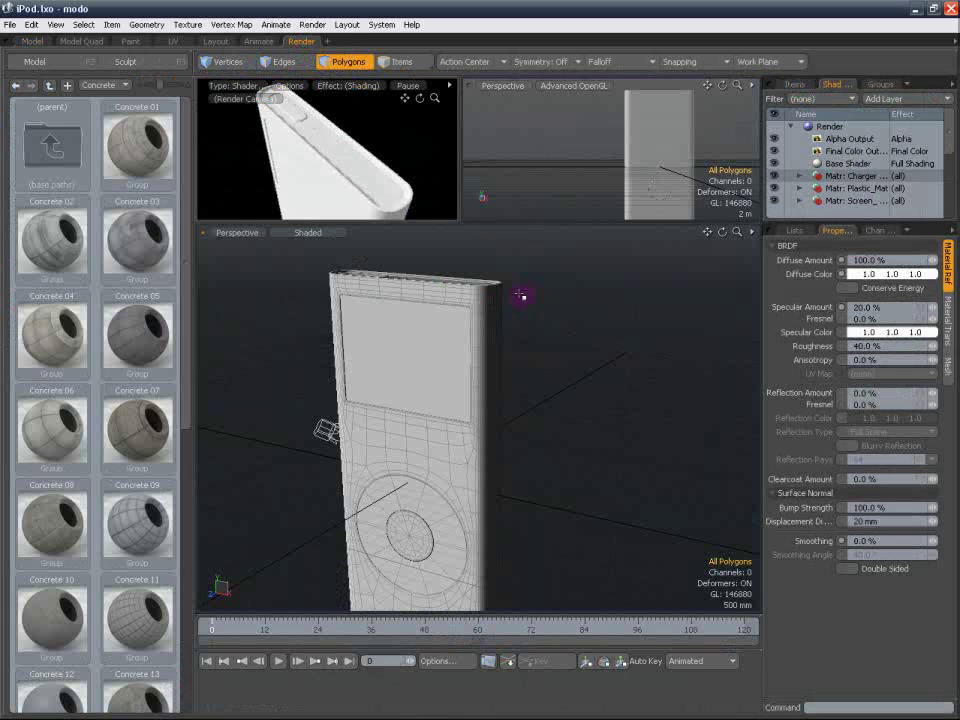
{"action": "left_click", "coordinate": [237, 232]}
{"action": "left_click", "coordinate": [317, 262]}
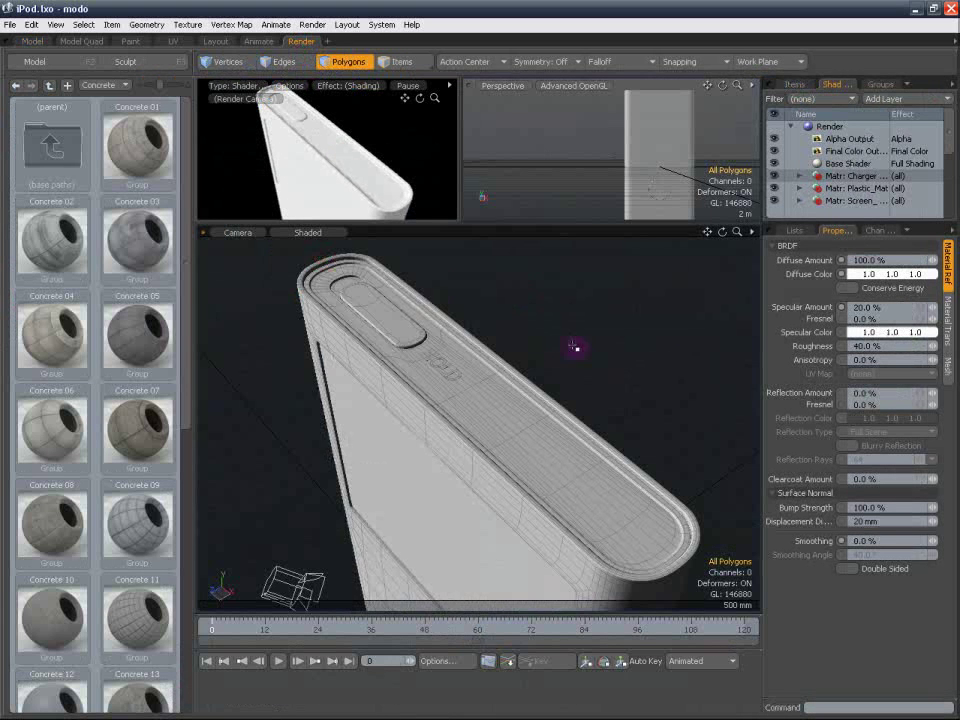
{"action": "left_click_drag", "start_coordinate": [567, 348], "coordinate": [589, 279], "text": "alt"}
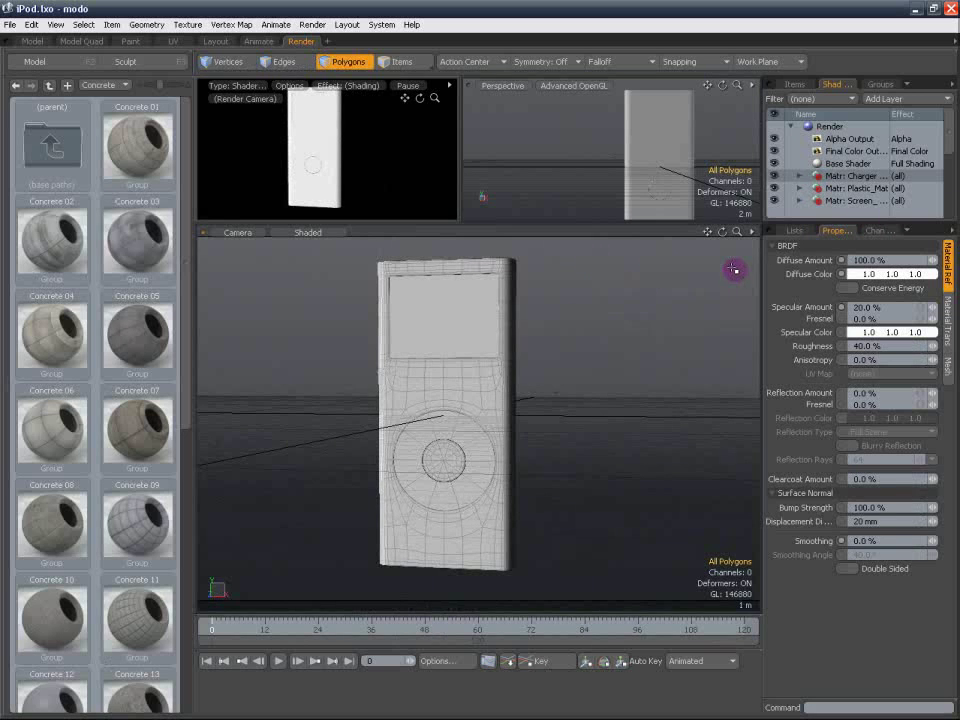
Enable indirect illumination and disable irradiance caching in the render's global illumination settings.
{"action": "left_click", "coordinate": [829, 126]}
{"action": "left_click", "coordinate": [947, 350]}
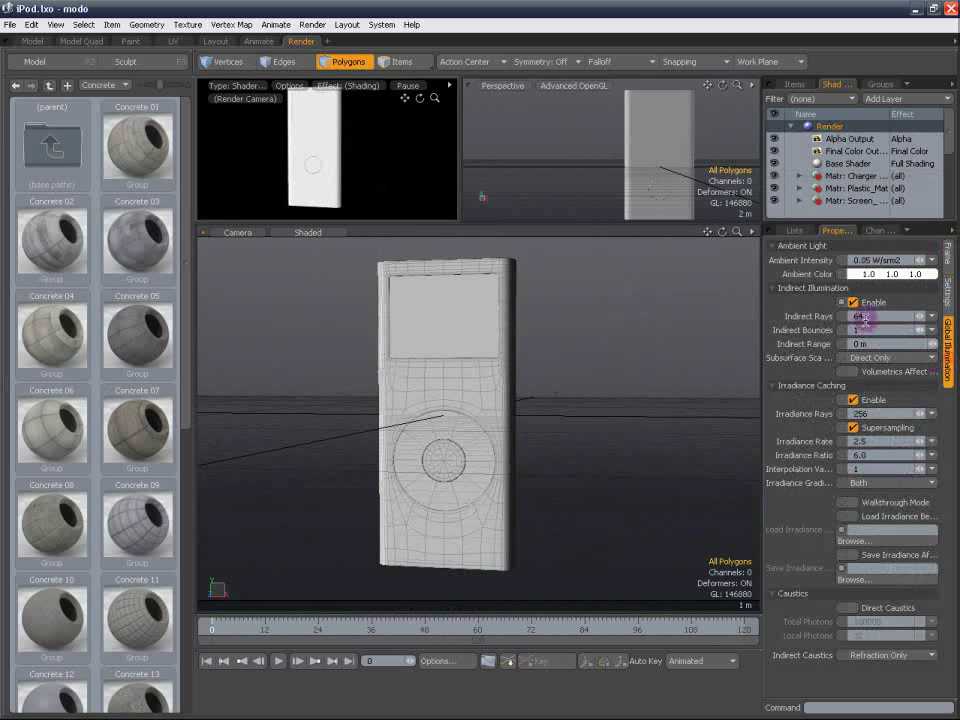
{"action": "left_click", "coordinate": [850, 302]}
{"action": "left_click", "coordinate": [847, 399]}
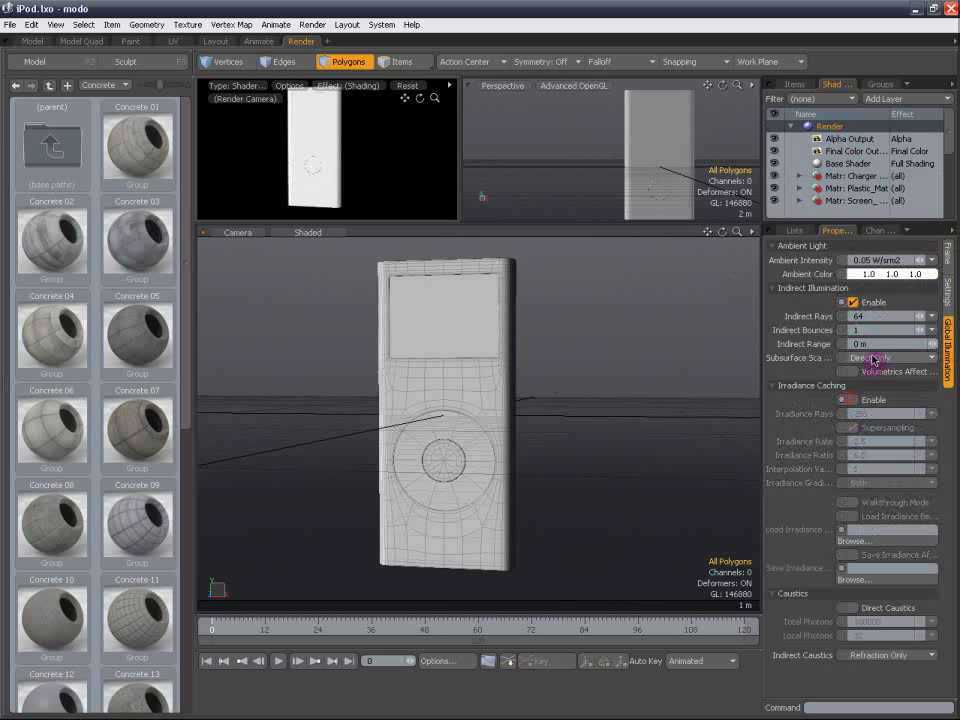
Review the render's frame and antialiasing settings and the properties of the final color output.
{"action": "left_click", "coordinate": [948, 290]}
{"action": "left_click", "coordinate": [948, 266]}
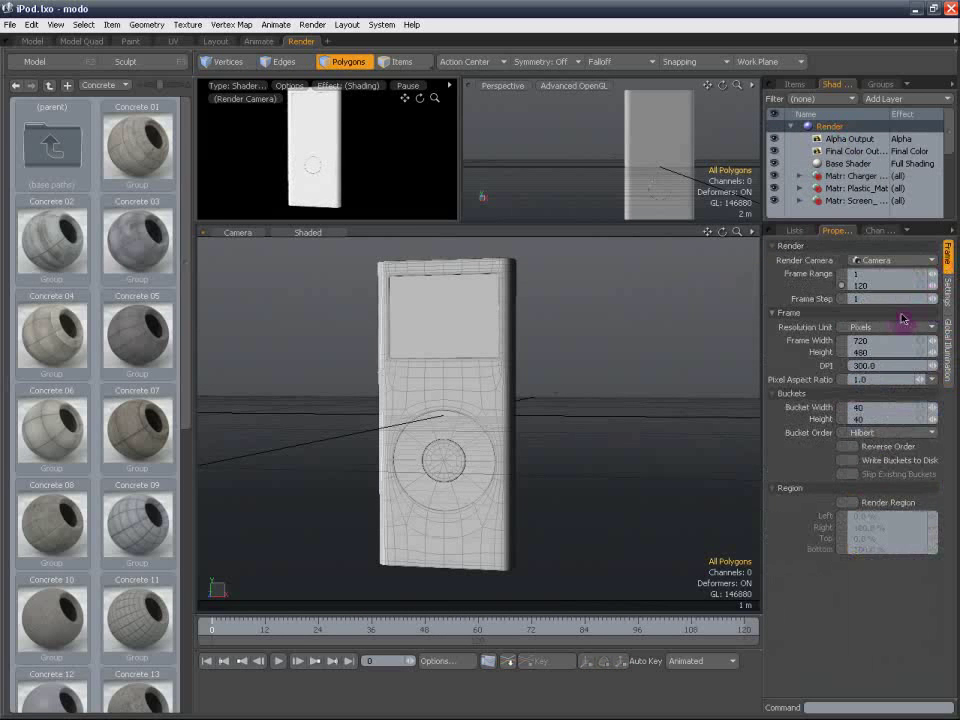
{"action": "left_click_drag", "start_coordinate": [474, 290], "coordinate": [474, 297], "text": "alt+shift"}
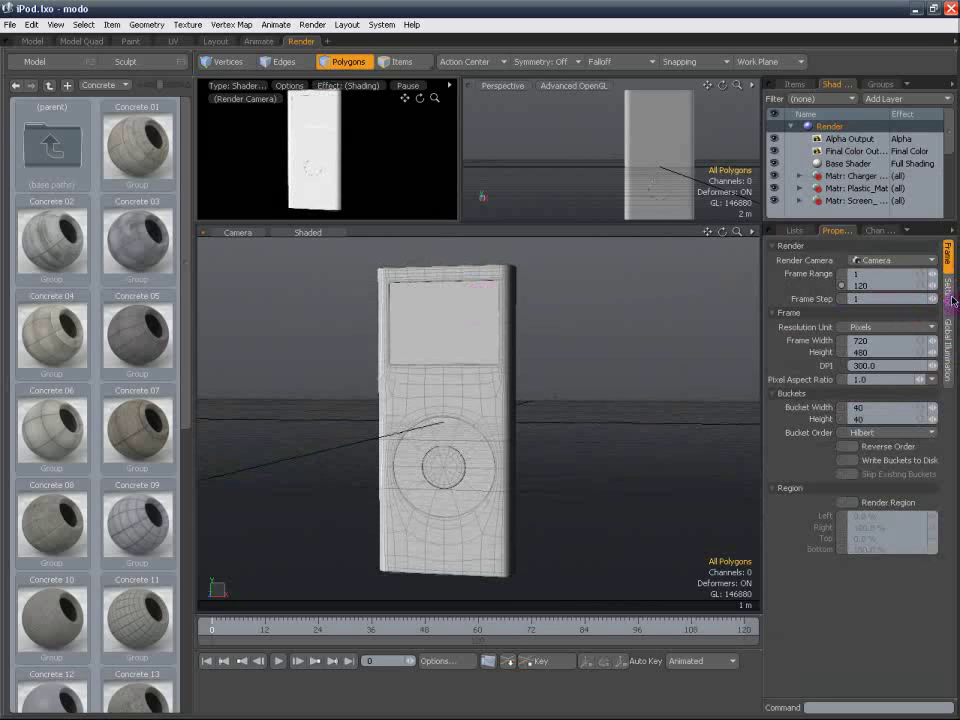
{"action": "left_click", "coordinate": [952, 299]}
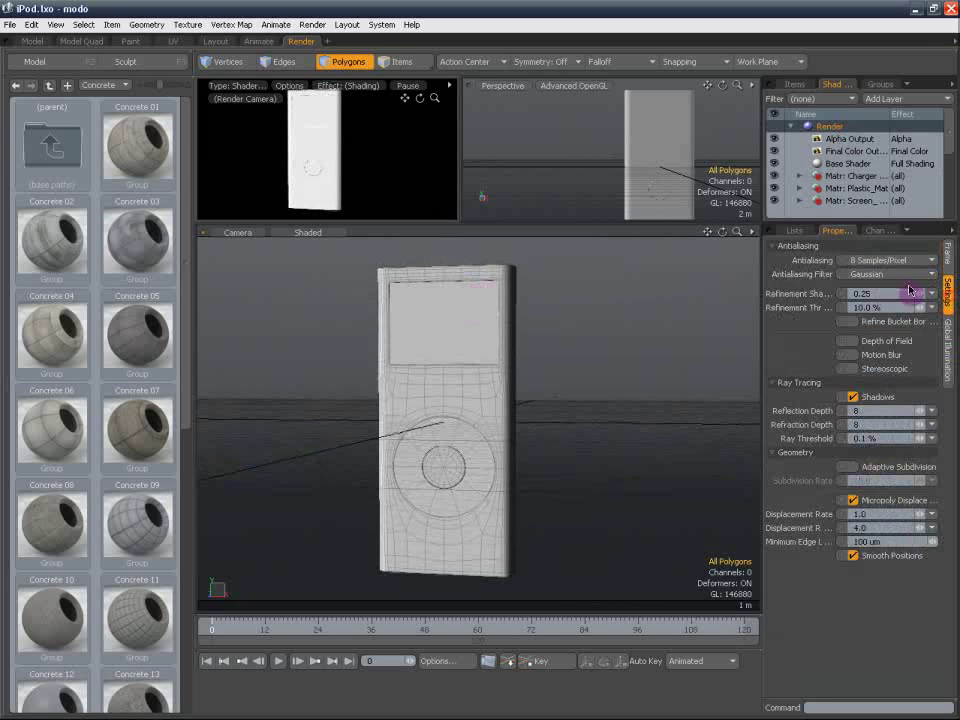
{"action": "left_click", "coordinate": [859, 155]}
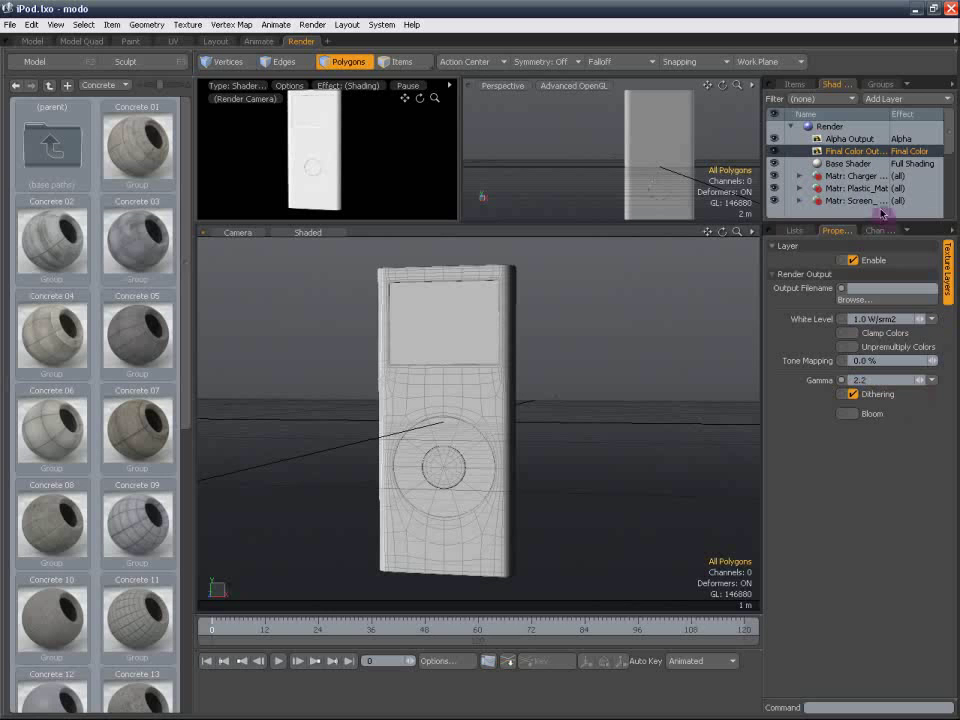
{"action": "mouse_move", "coordinate": [950, 134]}
{"action": "left_mouse_down"}
{"action": "mouse_move", "coordinate": [950, 149]}
{"action": "mouse_move", "coordinate": [950, 138]}
{"action": "left_mouse_up"}
{"action": "left_click_drag", "start_coordinate": [504, 332], "coordinate": [477, 313], "text": "alt"}
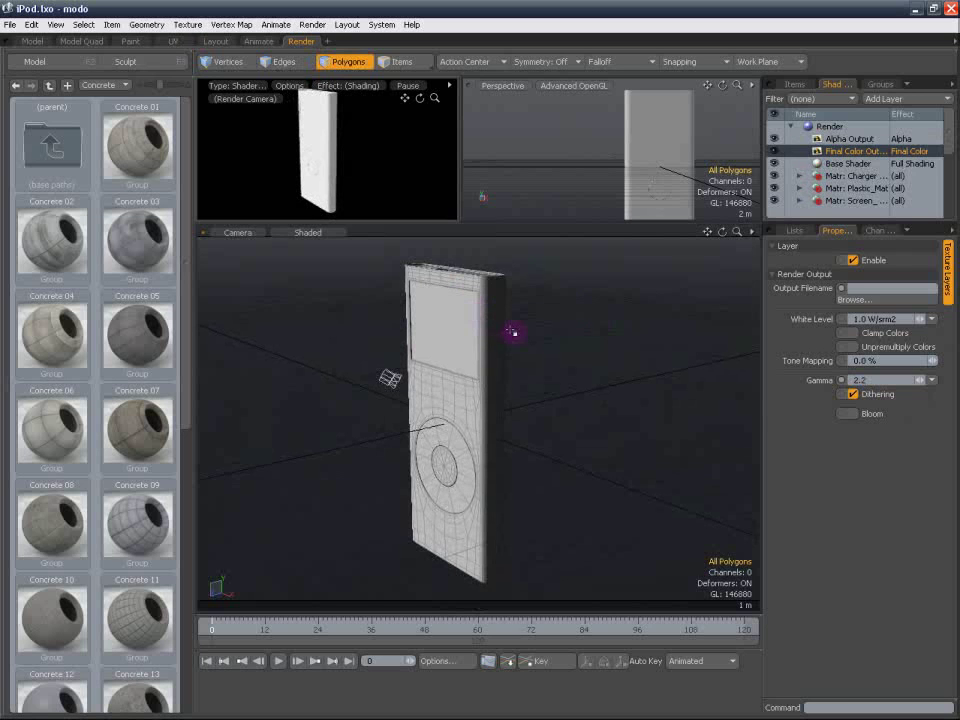
Select the material layer in the Charger_Mat group and apply the Matte Brass preset from the brass metals to it.
{"action": "mouse_move", "coordinate": [946, 156]}
{"action": "left_mouse_down"}
{"action": "mouse_move", "coordinate": [951, 193]}
{"action": "mouse_move", "coordinate": [949, 139]}
{"action": "mouse_move", "coordinate": [951, 147]}
{"action": "left_mouse_up"}
{"action": "left_click", "coordinate": [799, 163]}
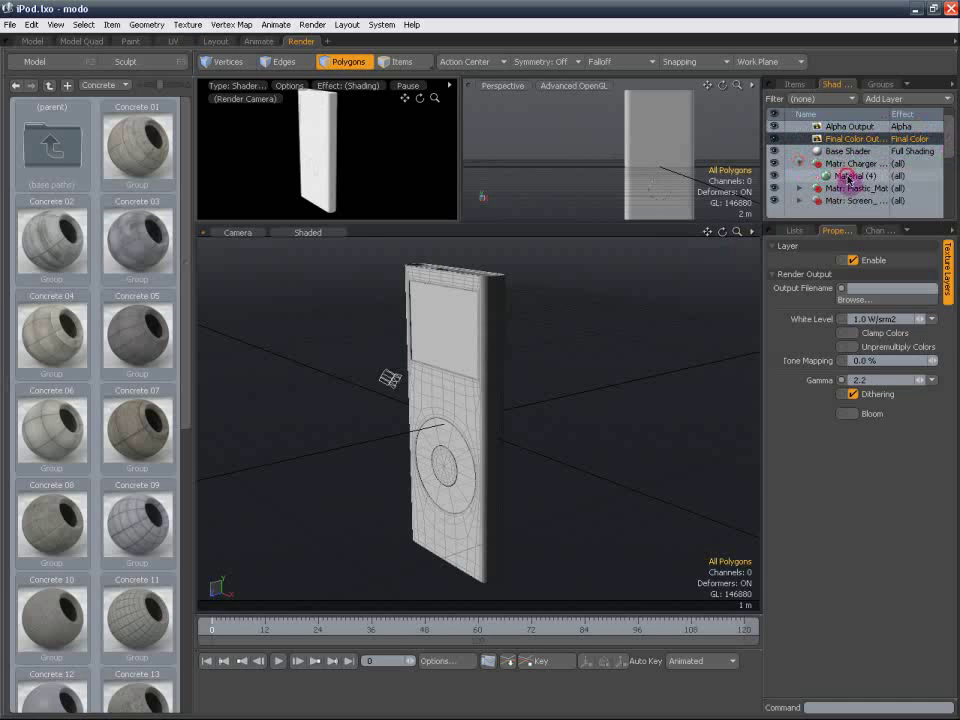
{"action": "left_click", "coordinate": [824, 175]}
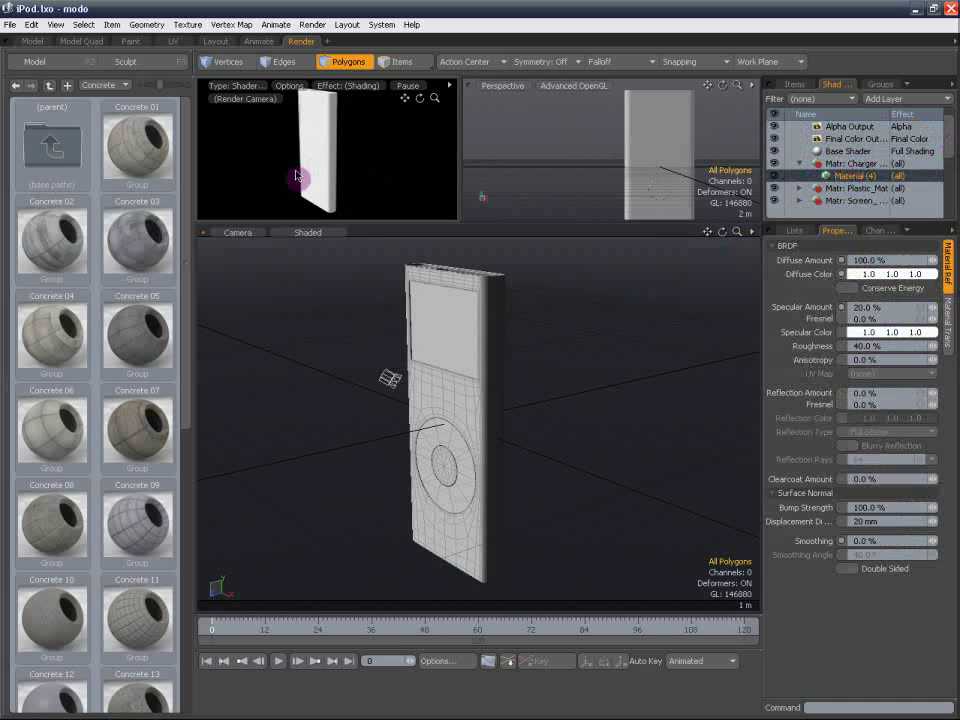
{"action": "double_click", "coordinate": [50, 148]}
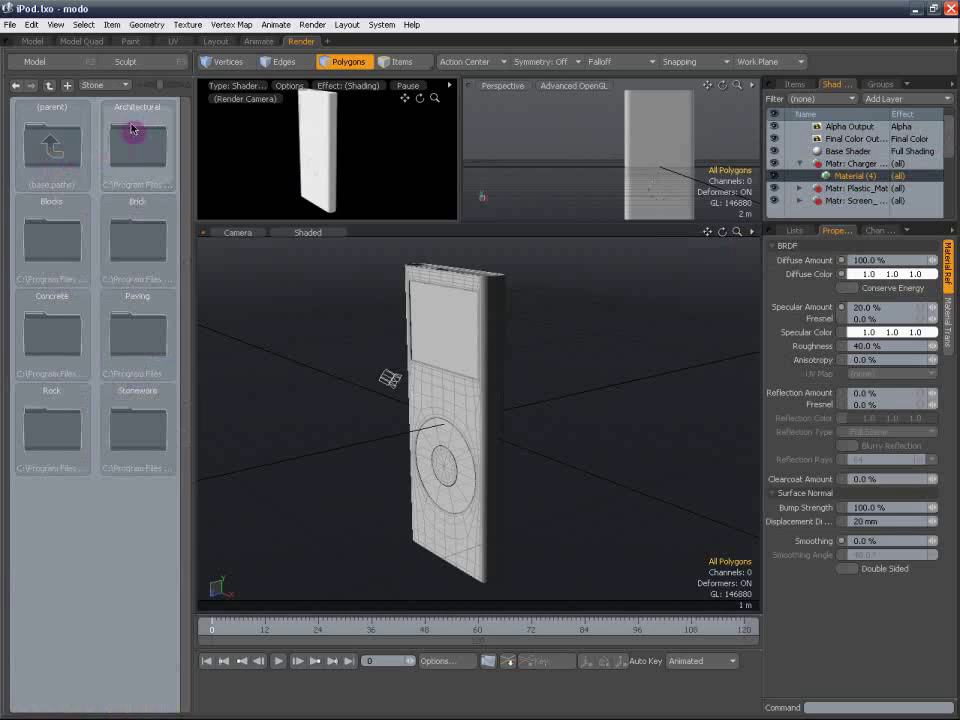
{"action": "double_click", "coordinate": [47, 150]}
{"action": "left_click_drag", "start_coordinate": [187, 236], "coordinate": [188, 371]}
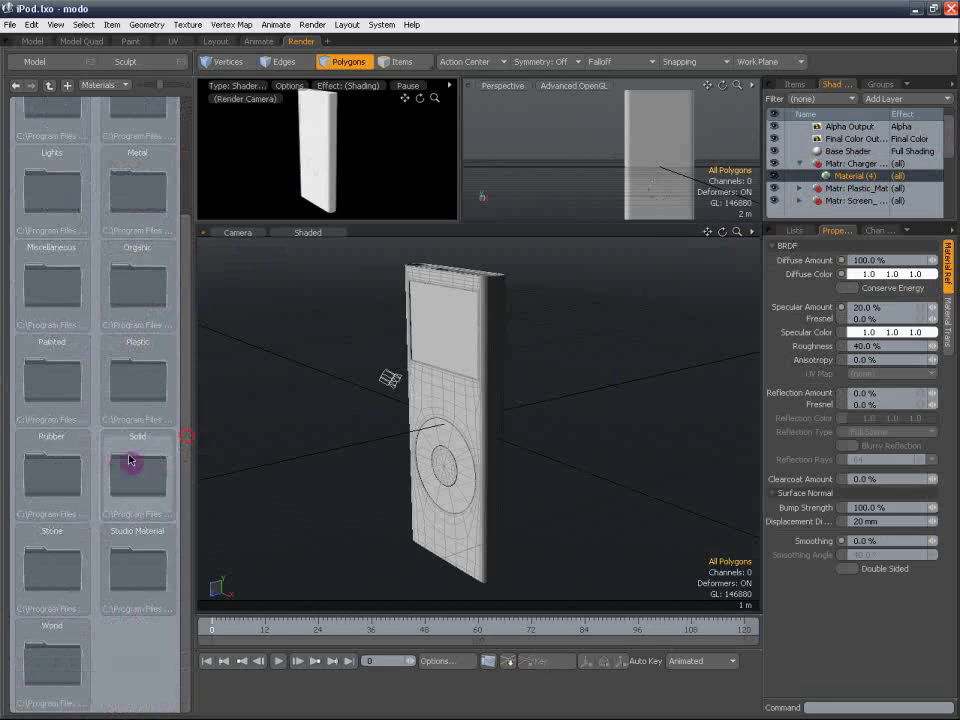
{"action": "double_click", "coordinate": [151, 184]}
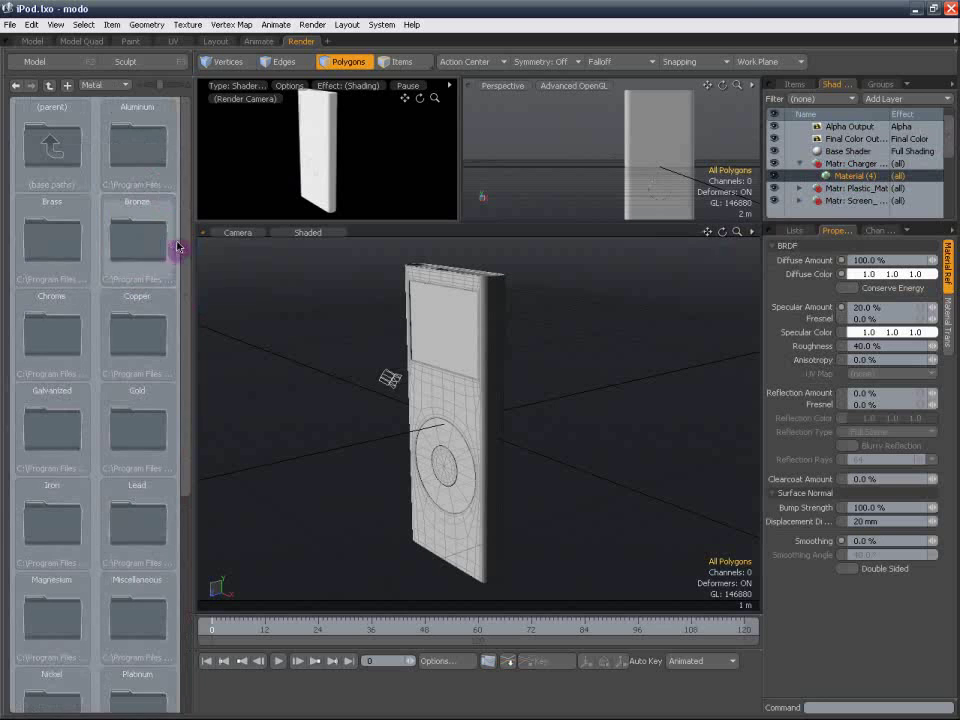
{"action": "double_click", "coordinate": [47, 227]}
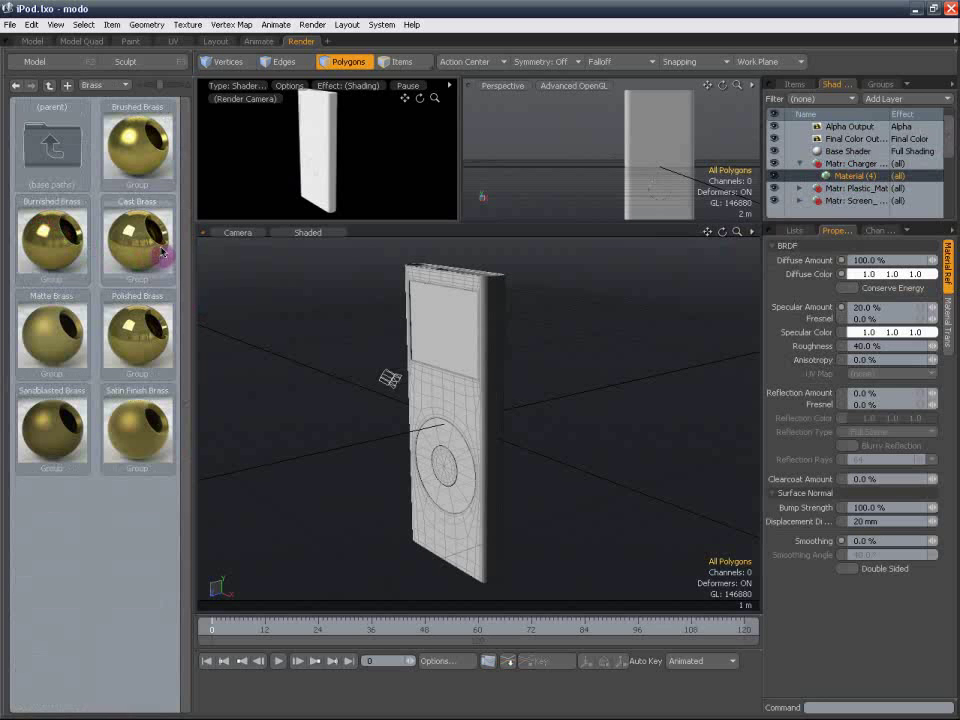
{"action": "double_click", "coordinate": [64, 340]}
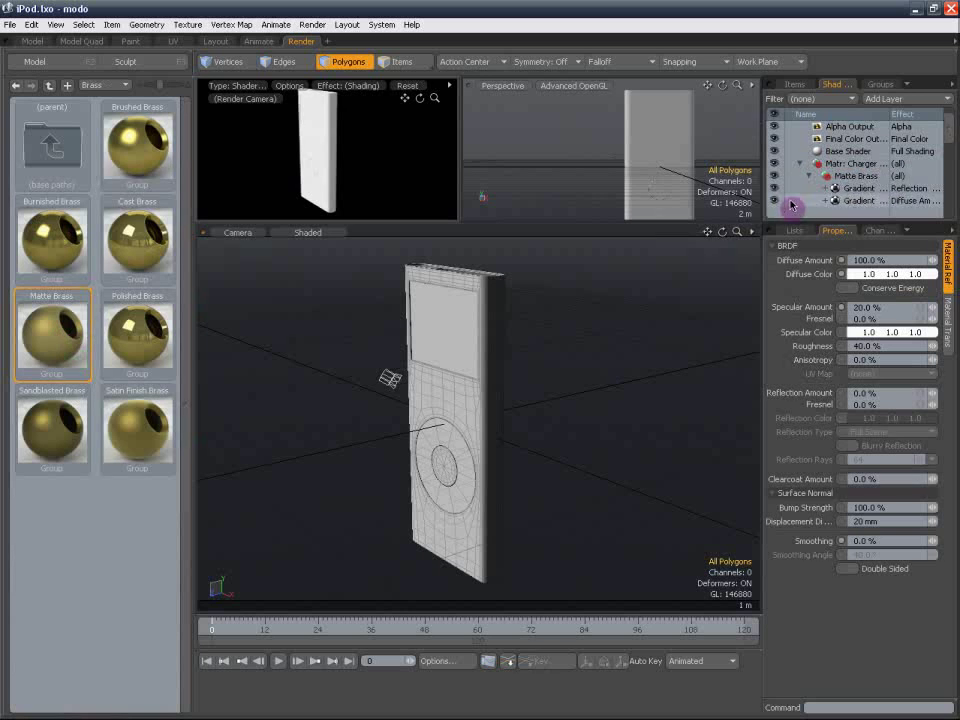
Move the Matte Brass gradient, noise and material layers directly into the Charger_Mat group and delete the emptied Matte Brass group.
{"action": "scroll", "coordinate": [949, 151], "scroll_direction": "down", "scroll_amount": 1}
{"action": "scroll", "coordinate": [948, 155], "scroll_direction": "down", "scroll_amount": 2}
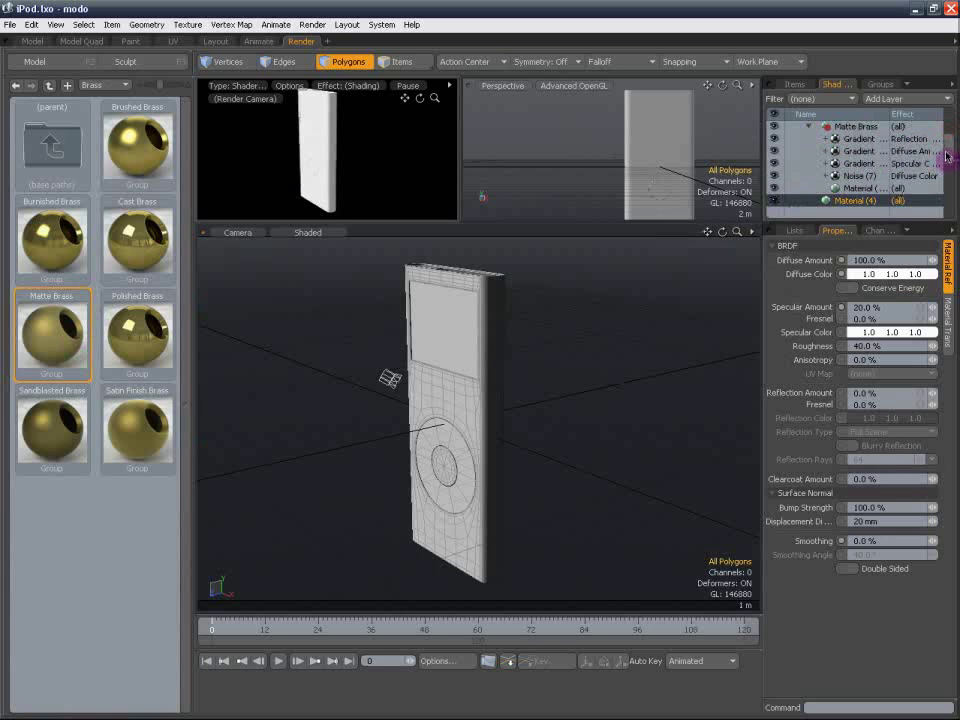
{"action": "left_click", "coordinate": [828, 127]}
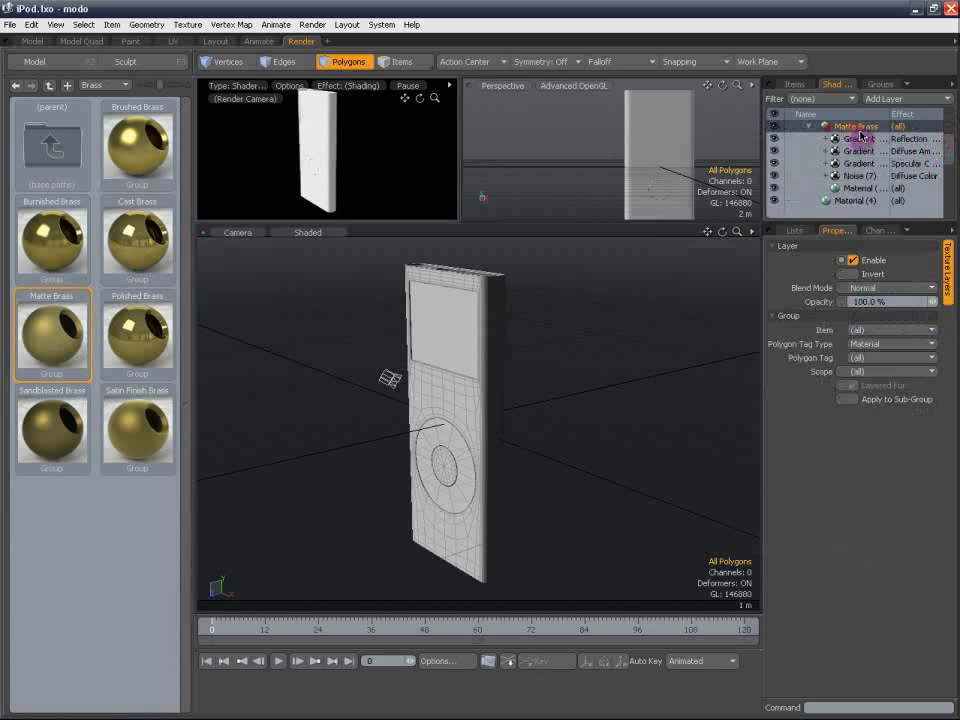
{"action": "left_click", "coordinate": [846, 189]}
{"action": "left_click", "coordinate": [848, 176]}
{"action": "scroll", "coordinate": [862, 185], "scroll_direction": "up", "scroll_amount": 3}
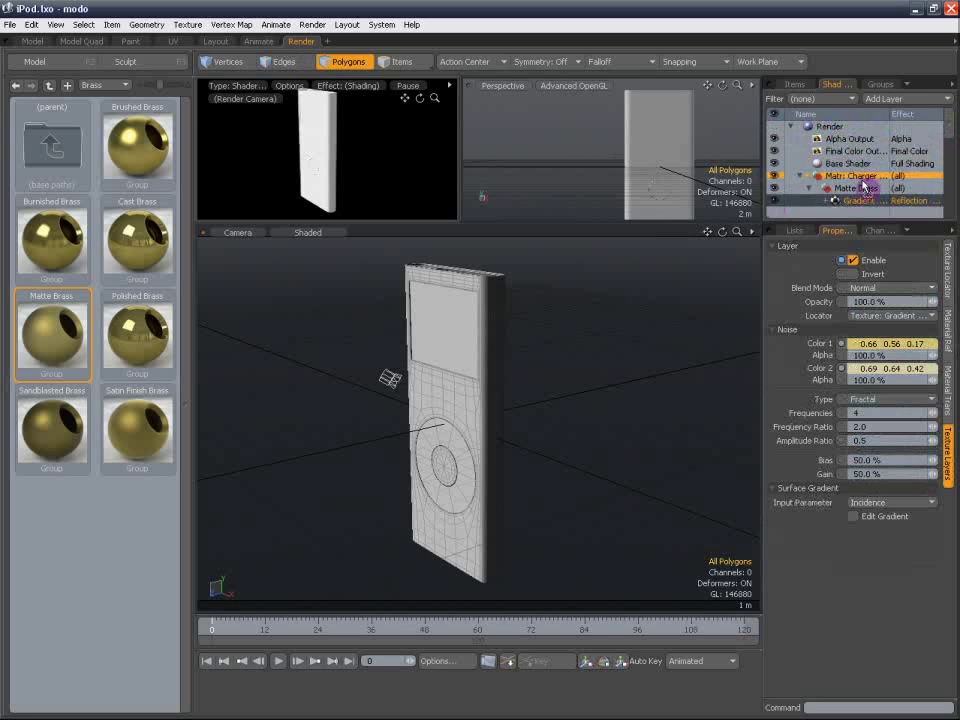
{"action": "scroll", "coordinate": [862, 185], "scroll_direction": "down", "scroll_amount": 4}
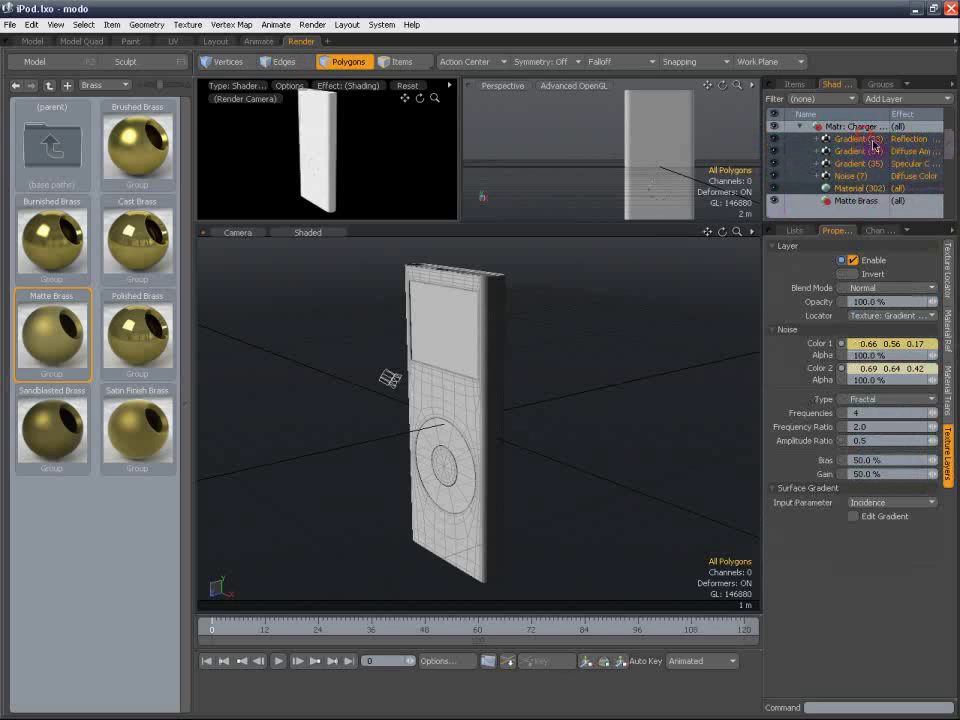
{"action": "left_click", "coordinate": [857, 201]}
{"action": "key", "text": "Delete"}
Delete the original white material layer from the Charger_Mat group and check the dock connector pins in the render preview.
{"action": "scroll", "coordinate": [868, 198], "scroll_direction": "down", "scroll_amount": 3}
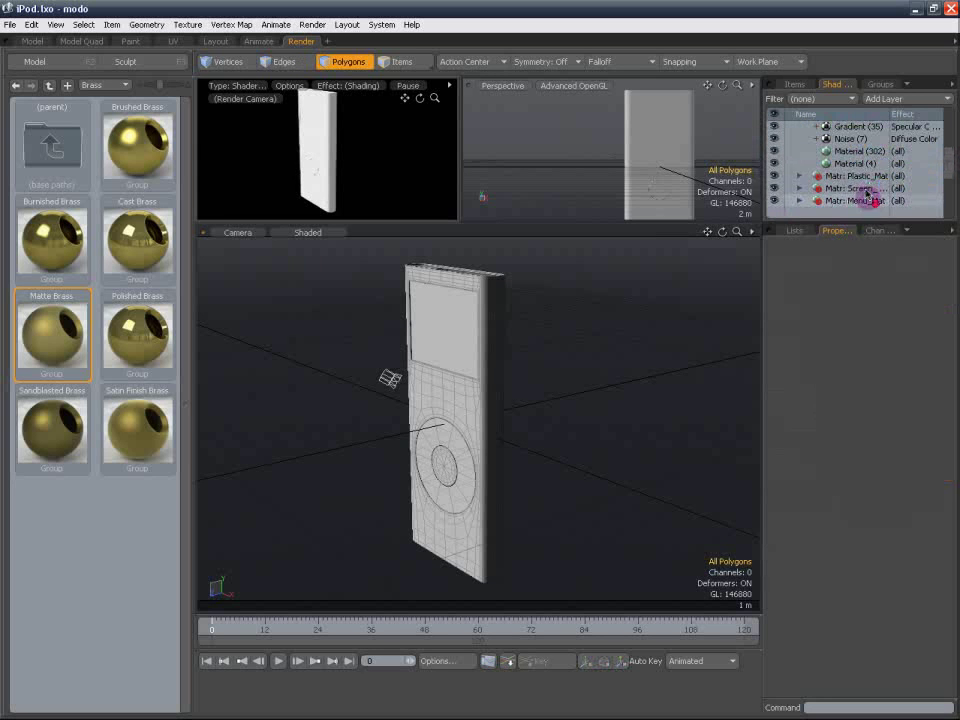
{"action": "left_click", "coordinate": [863, 165]}
{"action": "key", "text": "Delete"}
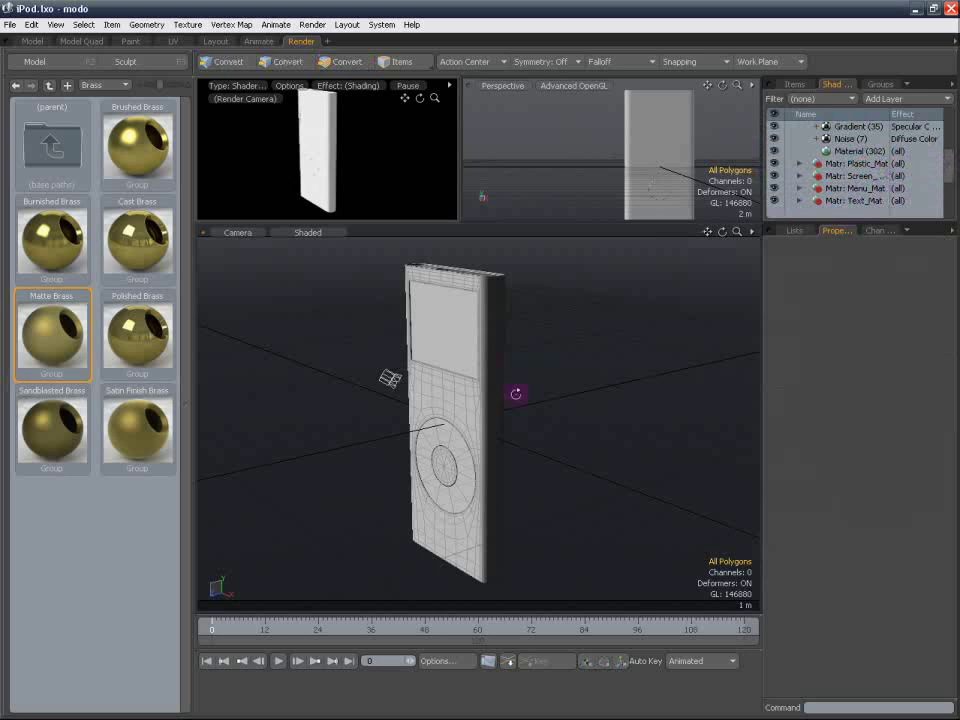
{"action": "left_click_drag", "start_coordinate": [514, 392], "coordinate": [477, 344], "text": "alt"}
{"action": "scroll", "coordinate": [484, 347], "scroll_direction": "up", "scroll_amount": 10}
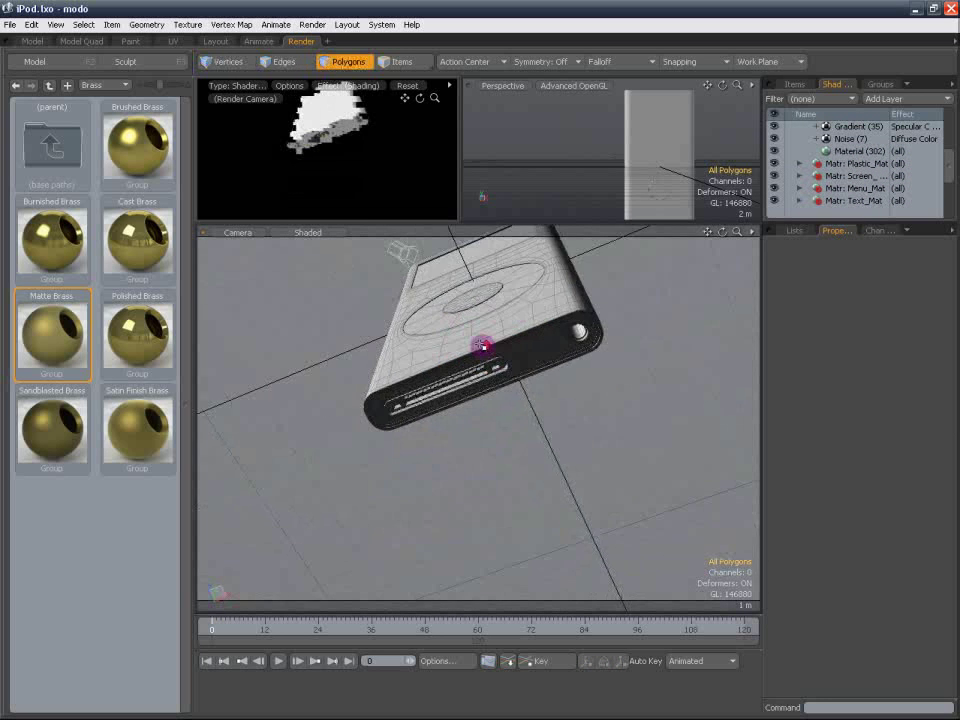
{"action": "left_click_drag", "start_coordinate": [420, 296], "coordinate": [437, 326], "text": "alt"}
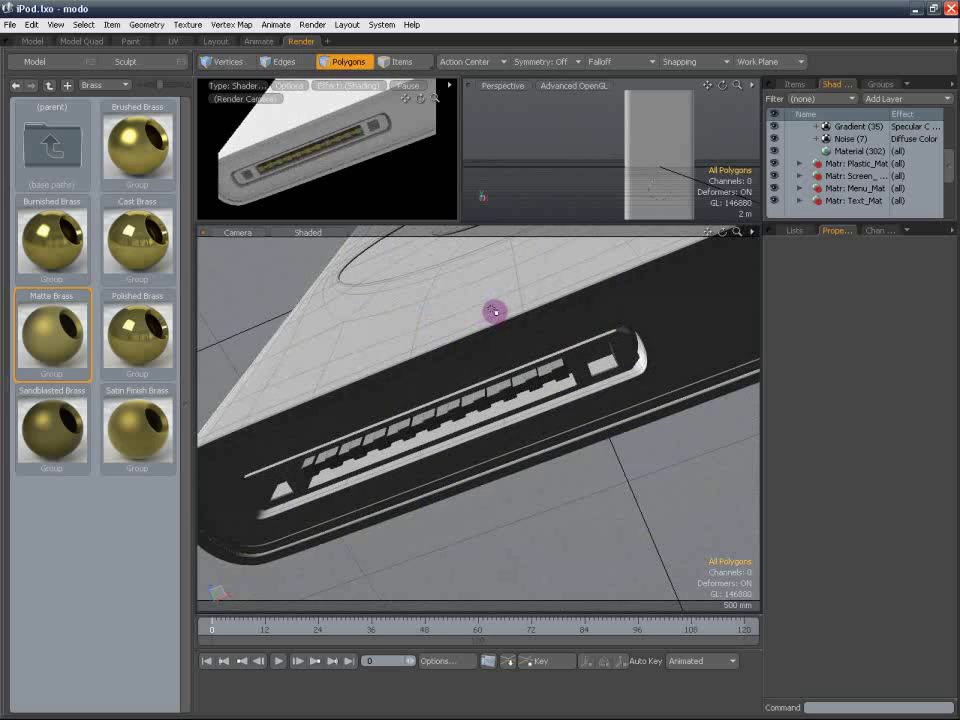
{"action": "scroll", "coordinate": [496, 312], "scroll_direction": "down", "scroll_amount": 6}
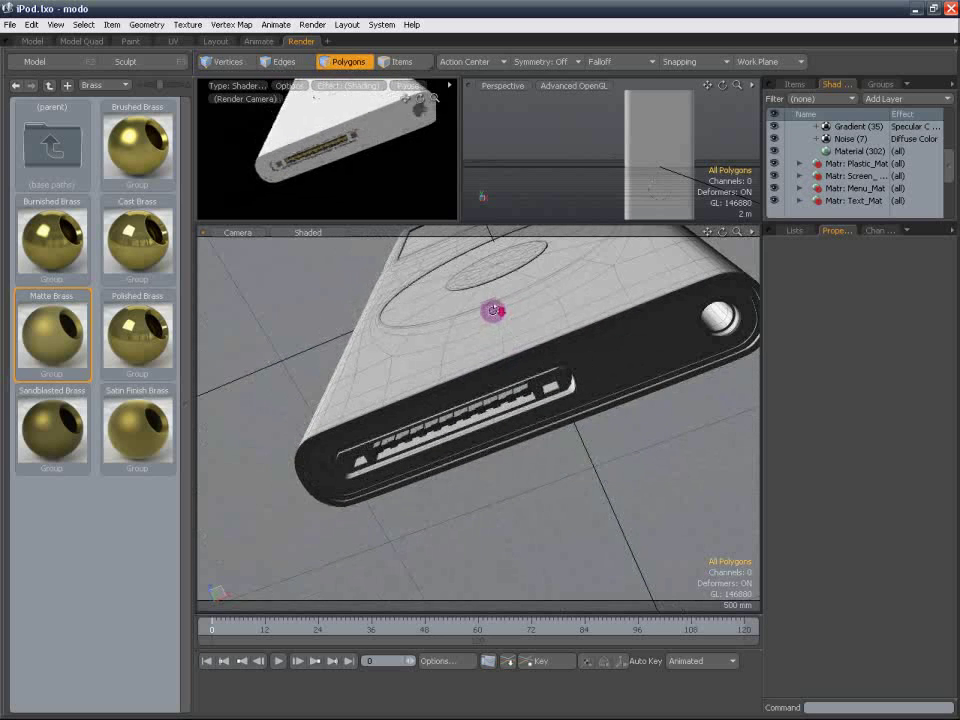
{"action": "mouse_move", "coordinate": [506, 310]}
{"action": "left_mouse_down", "text": "alt"}
{"action": "mouse_move", "coordinate": [487, 327]}
{"action": "mouse_move", "coordinate": [480, 373]}
{"action": "mouse_move", "coordinate": [463, 369]}
{"action": "mouse_move", "coordinate": [491, 272]}
{"action": "mouse_move", "coordinate": [497, 319]}
{"action": "mouse_move", "coordinate": [498, 303]}
{"action": "left_mouse_up", "text": "alt"}
Set the indirect rays to 128 in the render's global illumination settings.
{"action": "scroll", "coordinate": [850, 160], "scroll_direction": "up", "scroll_amount": 3}
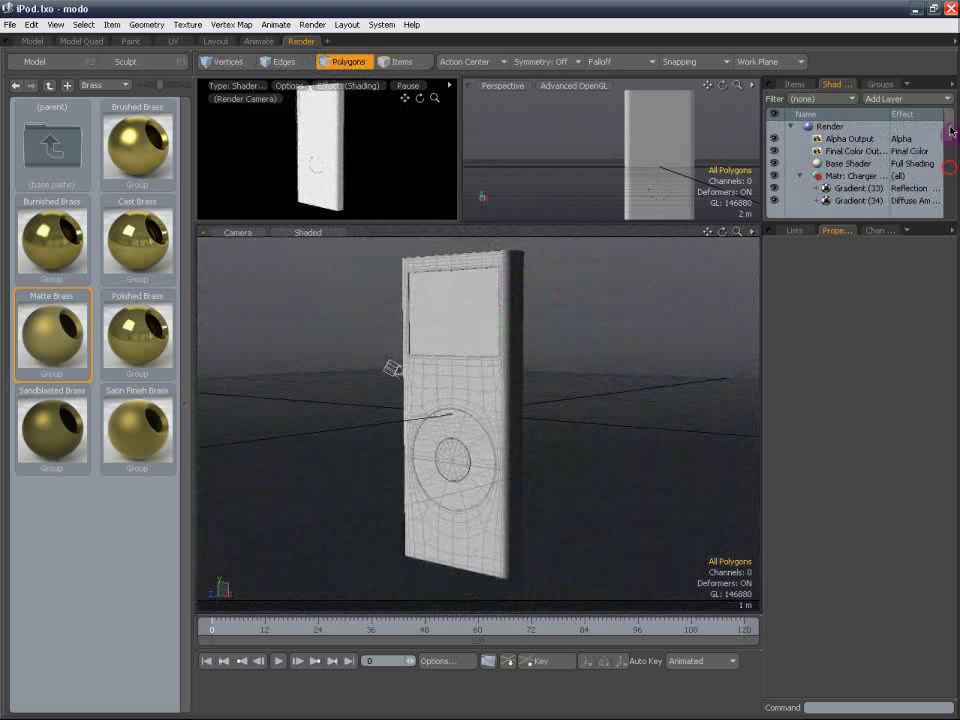
{"action": "left_click", "coordinate": [845, 127]}
{"action": "left_click", "coordinate": [953, 368]}
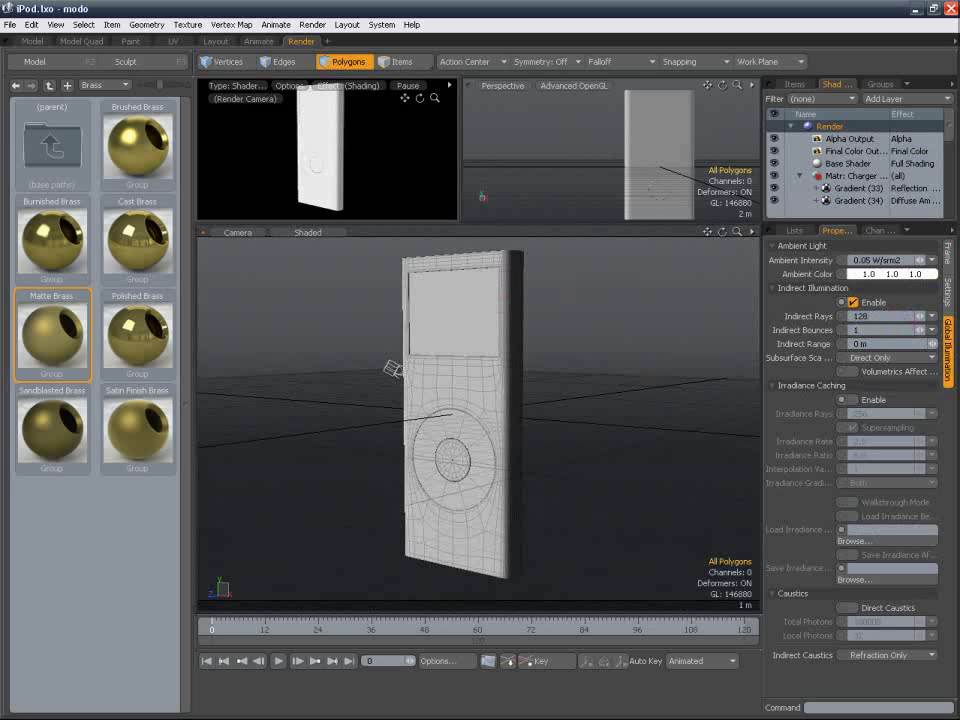
Frame the dock connector on the iPod's underside, run a test render of it, then abort and close the render.
{"action": "left_click_drag", "start_coordinate": [622, 255], "coordinate": [446, 320], "text": "alt"}
{"action": "scroll", "coordinate": [476, 318], "scroll_direction": "up", "scroll_amount": 4}
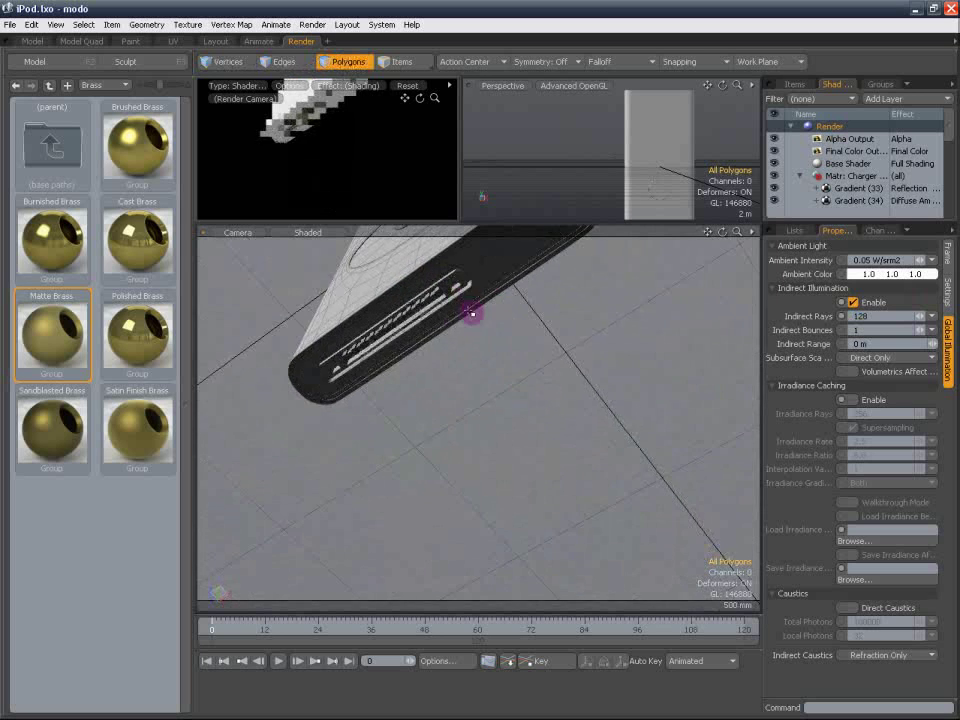
{"action": "left_click_drag", "start_coordinate": [439, 282], "coordinate": [465, 314], "text": "alt+shift"}
{"action": "scroll", "coordinate": [453, 327], "scroll_direction": "up", "scroll_amount": 4}
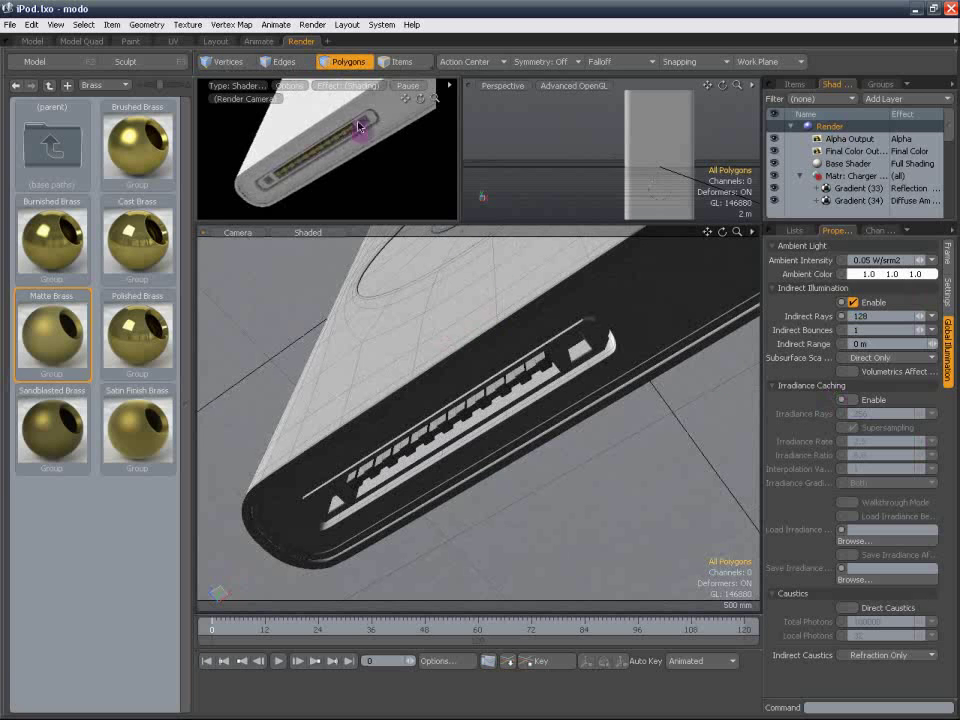
{"action": "left_click", "coordinate": [320, 28]}
{"action": "left_click", "coordinate": [322, 50]}
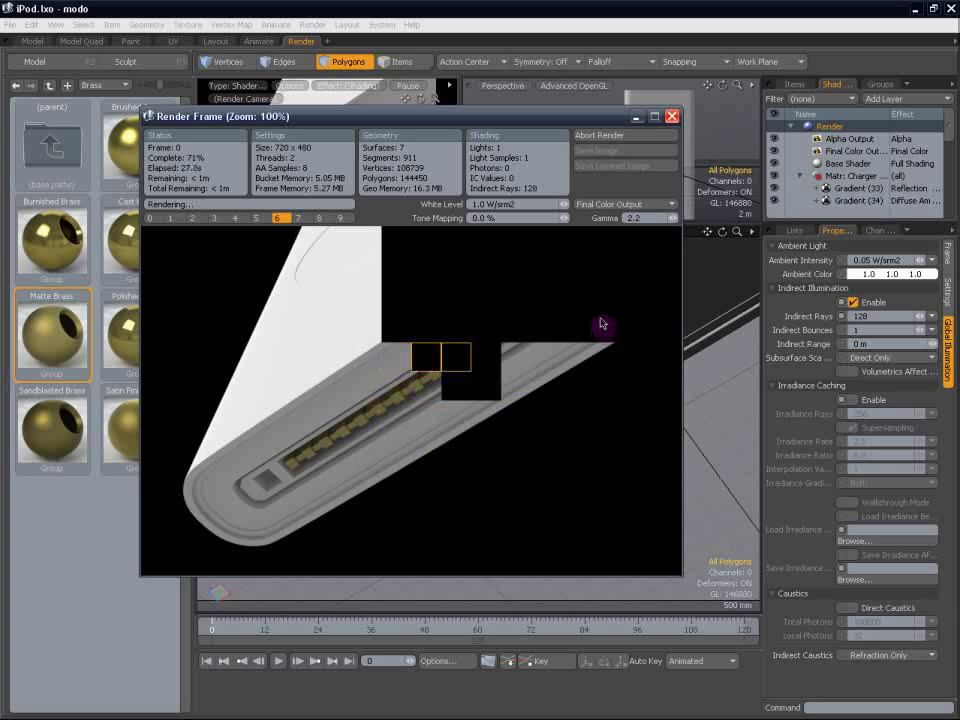
{"action": "left_click", "coordinate": [655, 137]}
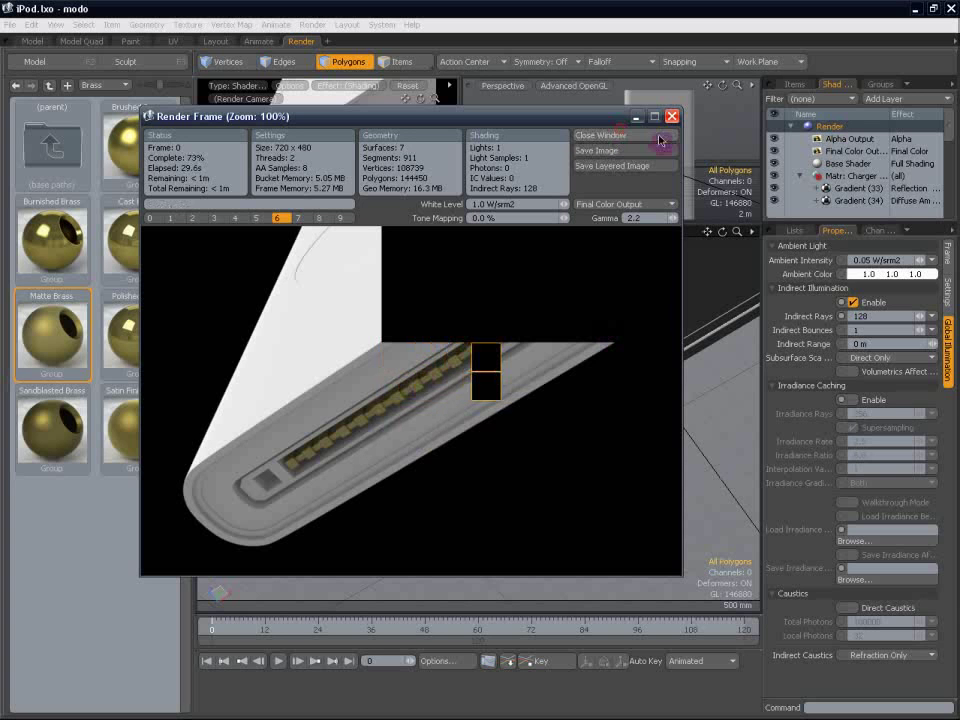
{"action": "left_click", "coordinate": [671, 116]}
Reframe the render camera on the front of the whole iPod at a slight angle.
{"action": "scroll", "coordinate": [551, 482], "scroll_direction": "up", "scroll_amount": 10}
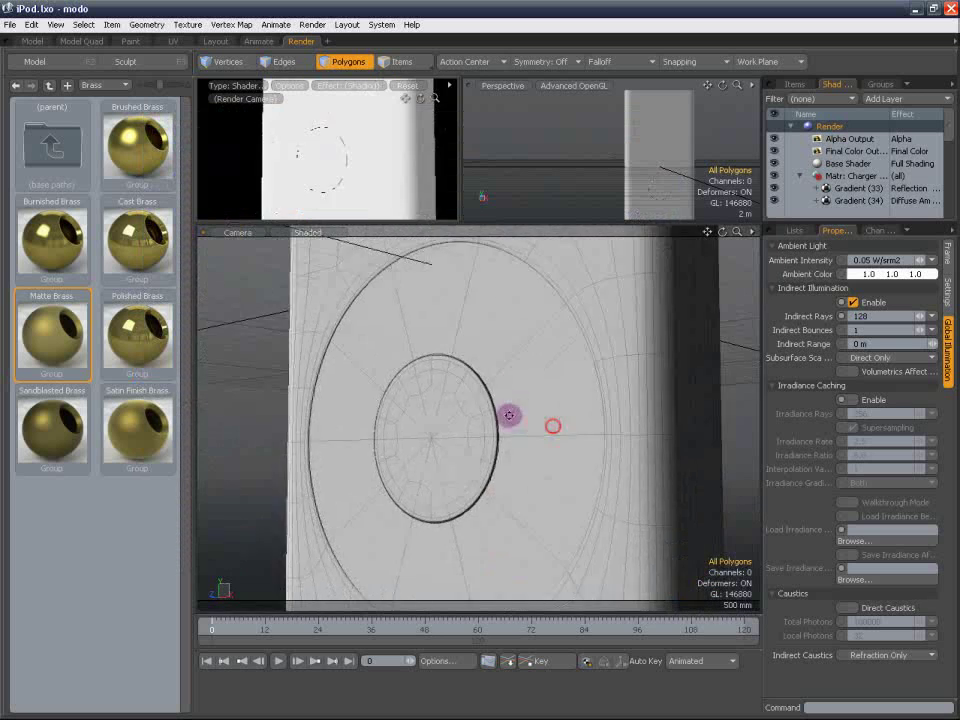
{"action": "scroll", "coordinate": [509, 414], "scroll_direction": "down", "scroll_amount": 10}
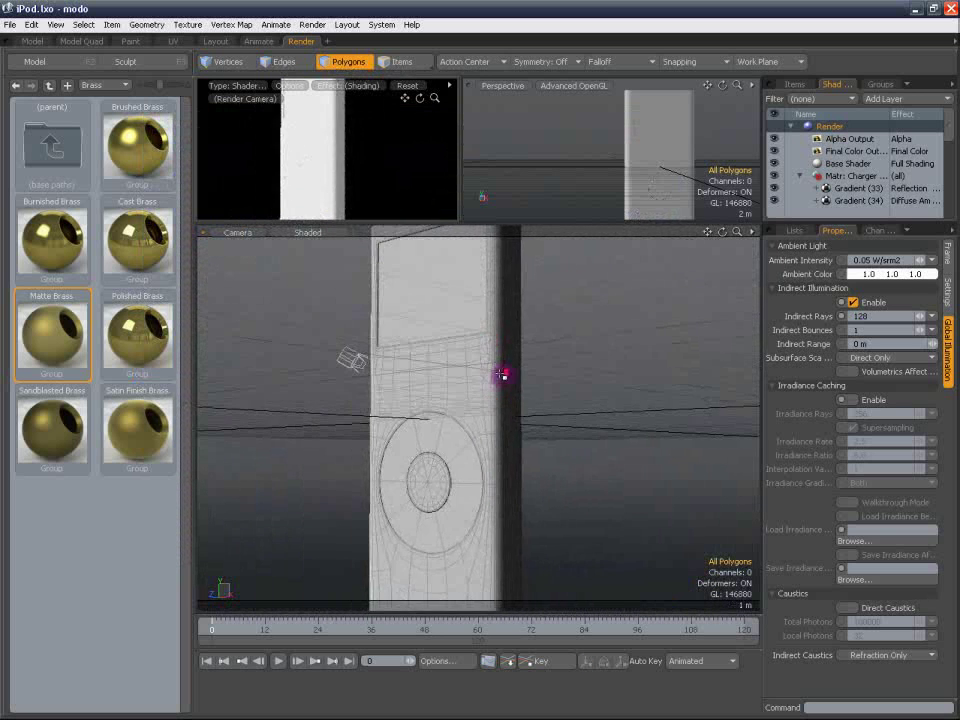
{"action": "scroll", "coordinate": [504, 373], "scroll_direction": "down", "scroll_amount": 5}
{"action": "scroll", "coordinate": [507, 363], "scroll_direction": "up", "scroll_amount": 1}
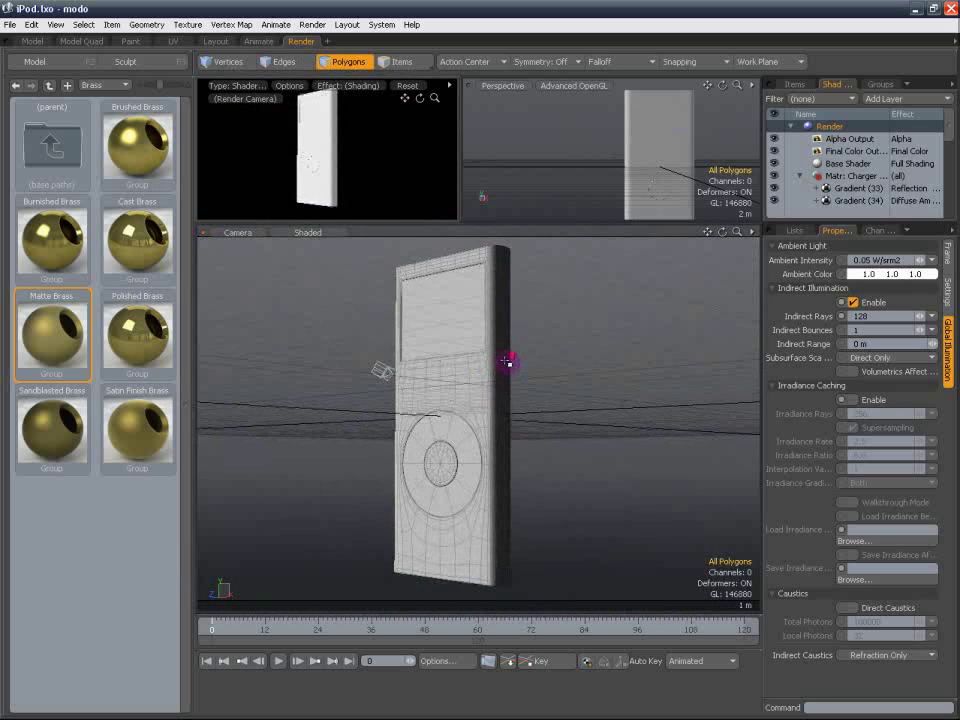
{"action": "left_click_drag", "start_coordinate": [506, 361], "coordinate": [506, 366], "text": "alt+shift"}
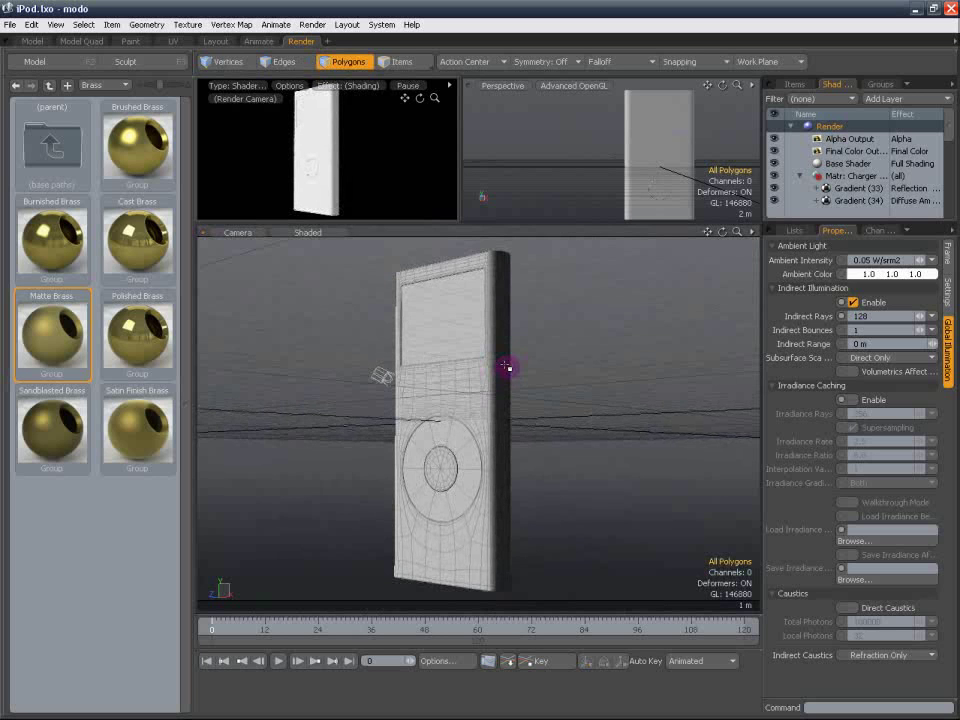
Load the 3 Point Beige 01 preset from the Studio environments into the scene.
{"action": "left_click", "coordinate": [792, 126]}
{"action": "left_click", "coordinate": [792, 139]}
{"action": "left_click", "coordinate": [792, 140]}
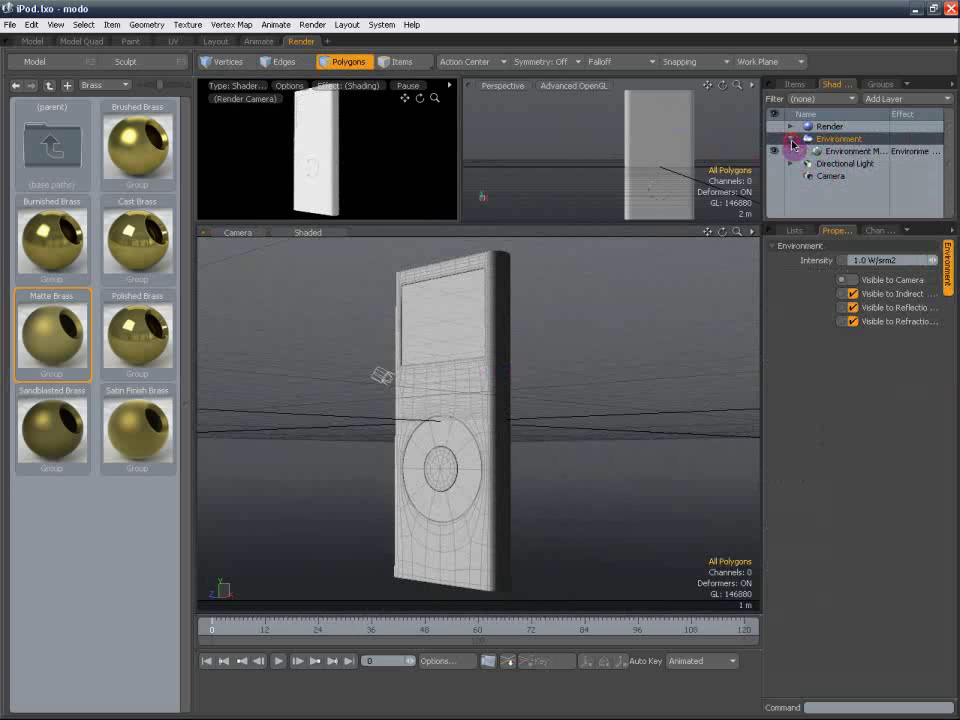
{"action": "left_click", "coordinate": [122, 85]}
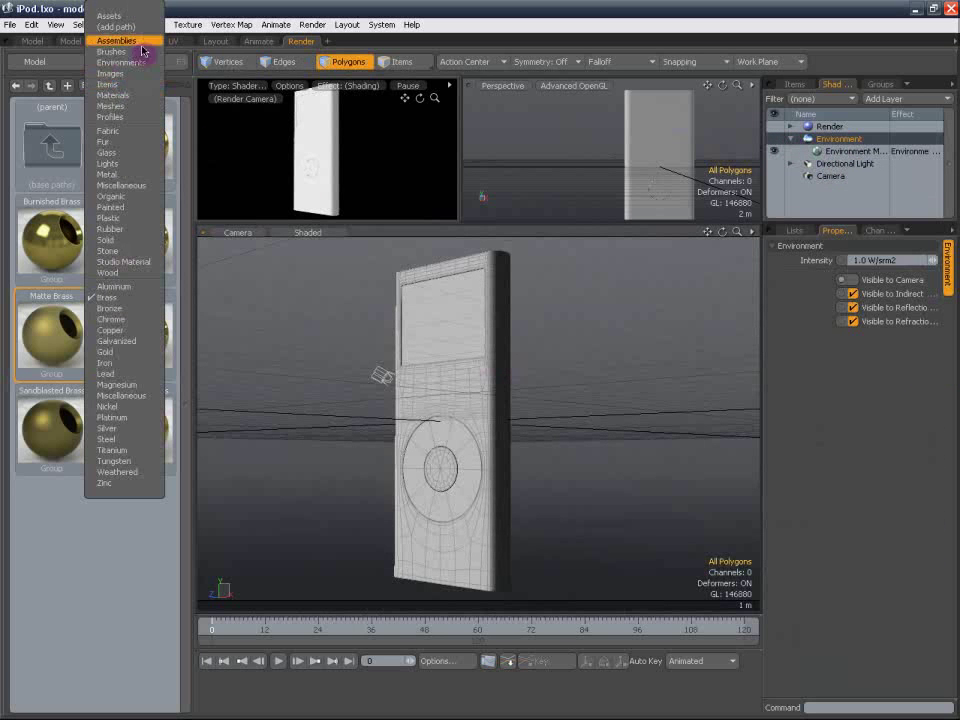
{"action": "left_click", "coordinate": [143, 63]}
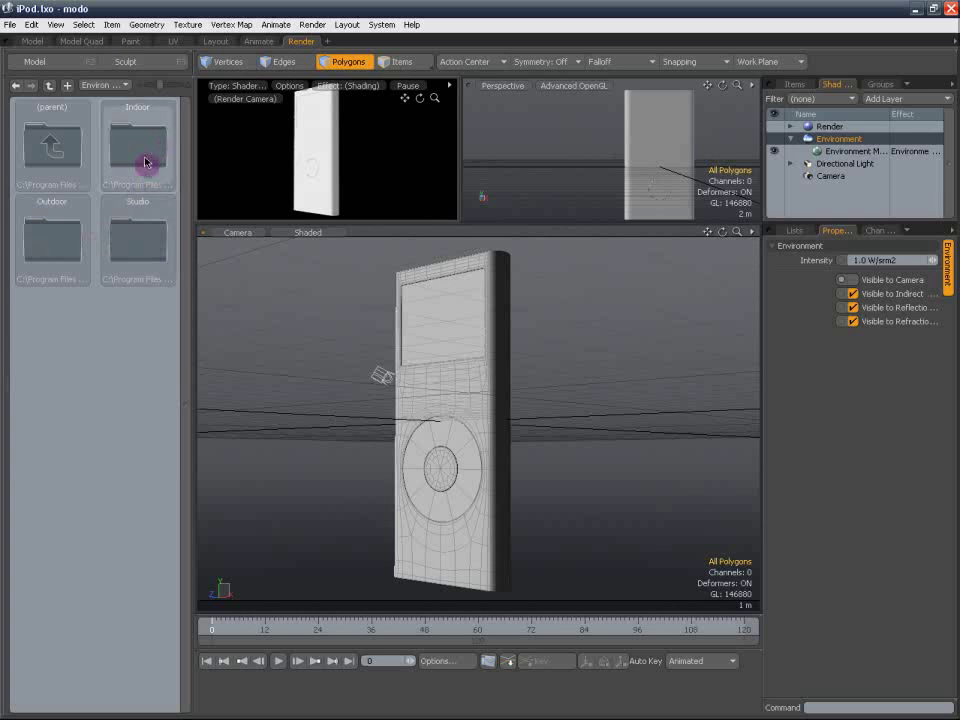
{"action": "left_click", "coordinate": [120, 241]}
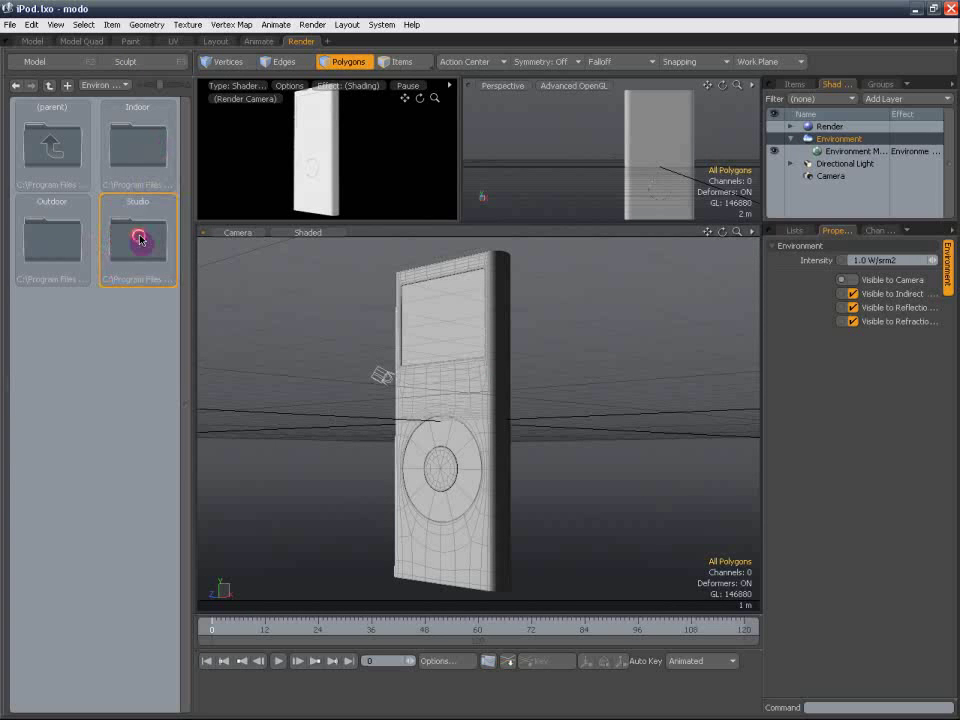
{"action": "double_click", "coordinate": [140, 241]}
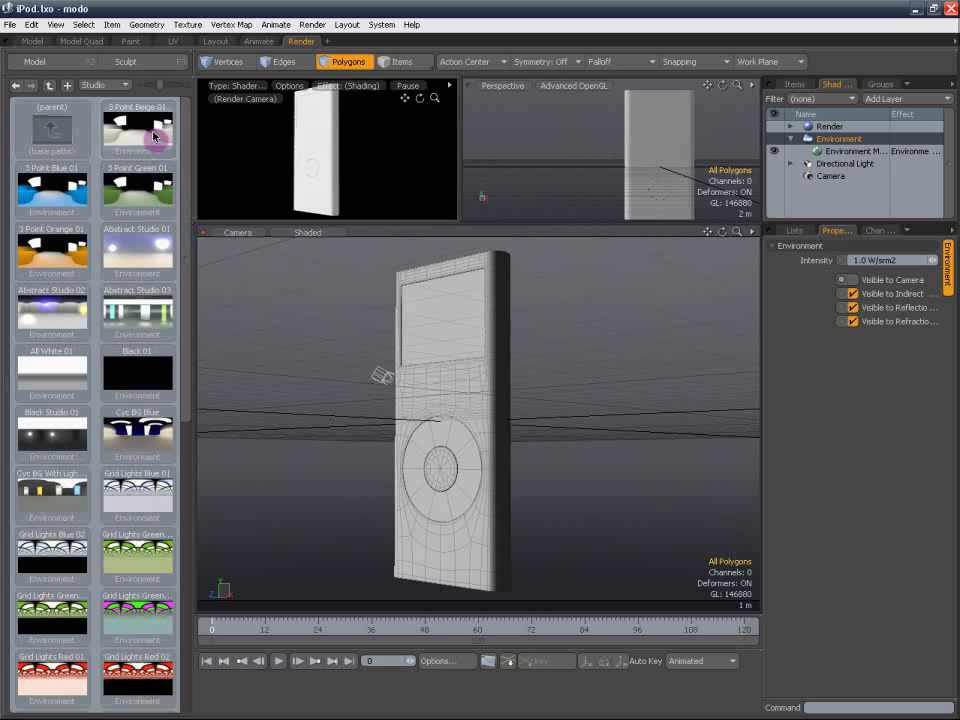
{"action": "left_click_drag", "start_coordinate": [151, 144], "coordinate": [536, 186]}
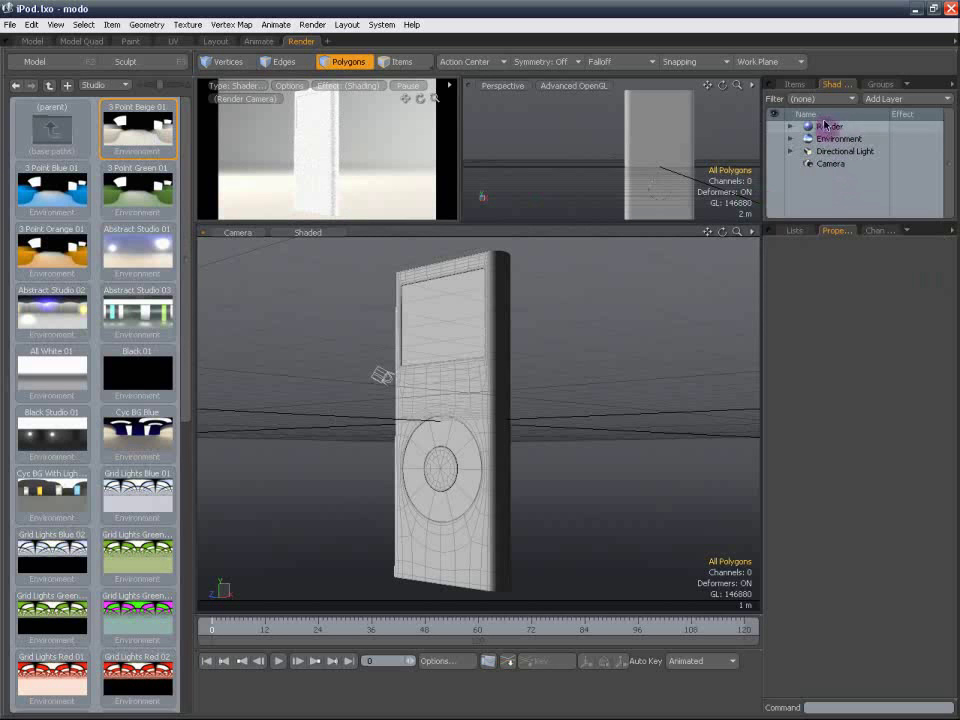
Set the intensity of the Environment item to 0.8 W/srm2.
{"action": "left_click", "coordinate": [791, 139]}
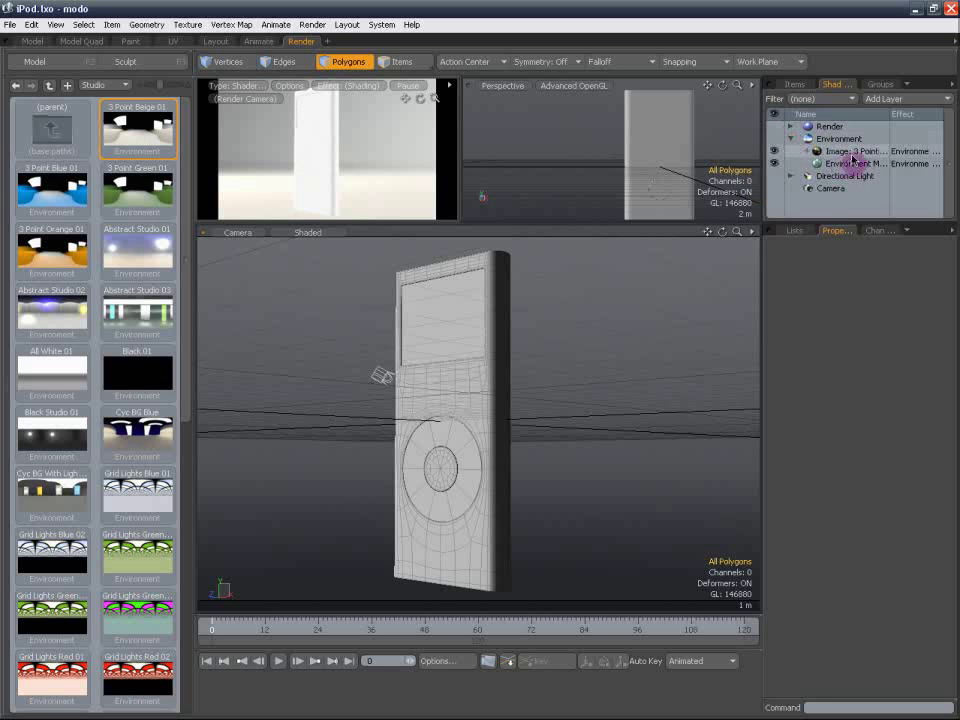
{"action": "left_click", "coordinate": [855, 162]}
{"action": "left_click", "coordinate": [838, 139]}
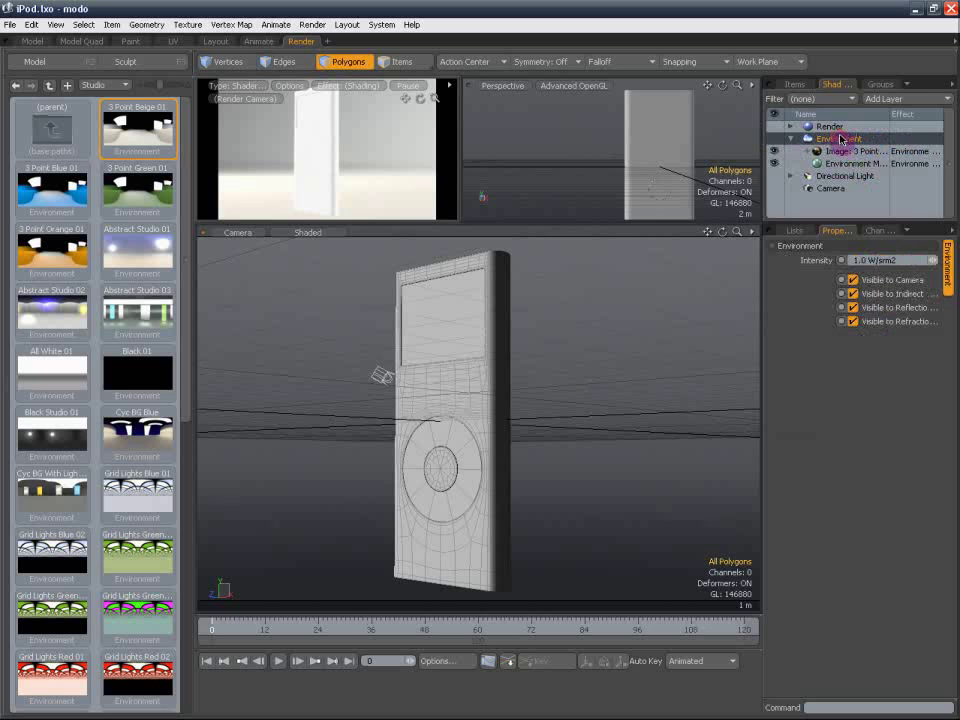
{"action": "left_click", "coordinate": [862, 261]}
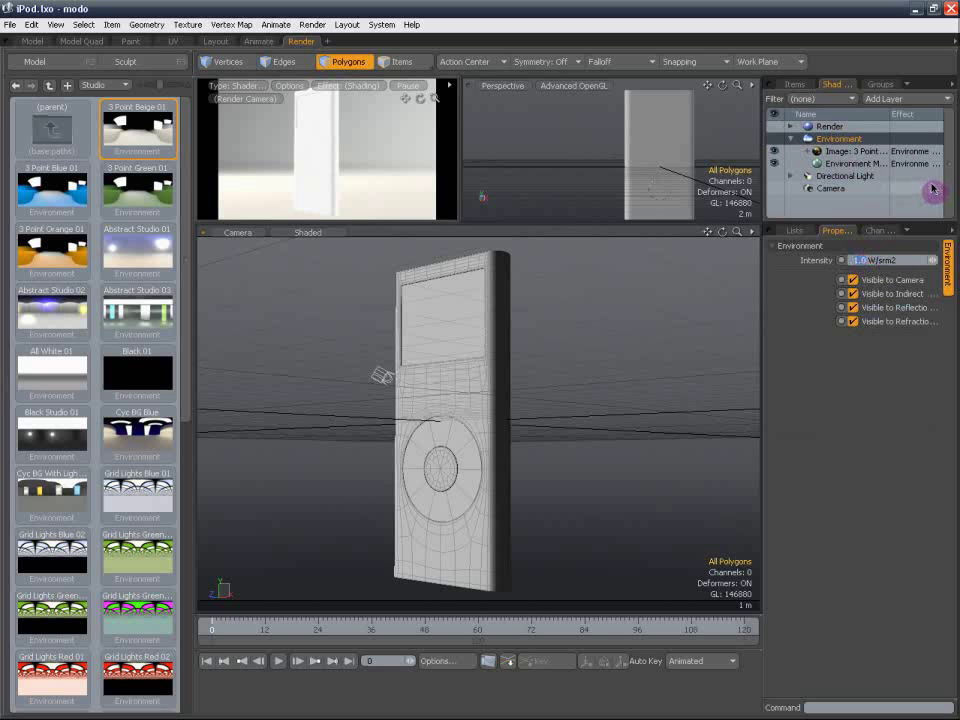
{"action": "type", "text": "0.8"}
{"action": "key", "text": "Return"}
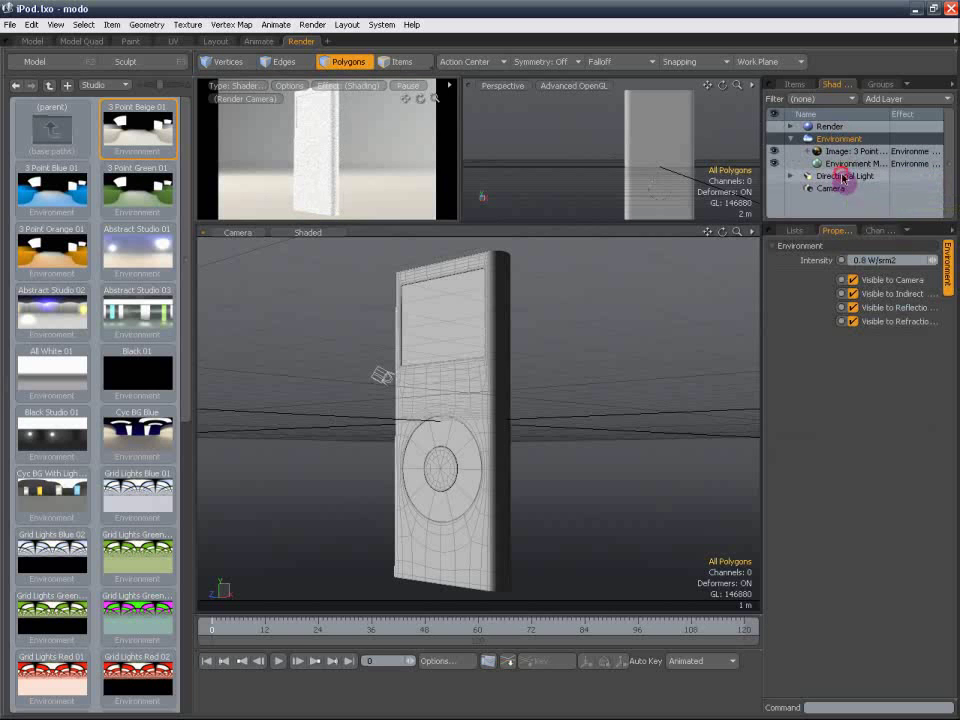
Delete the directional light and set the render's ambient intensity to 0 W/srm2.
{"action": "left_click", "coordinate": [844, 176]}
{"action": "key", "text": "Delete"}
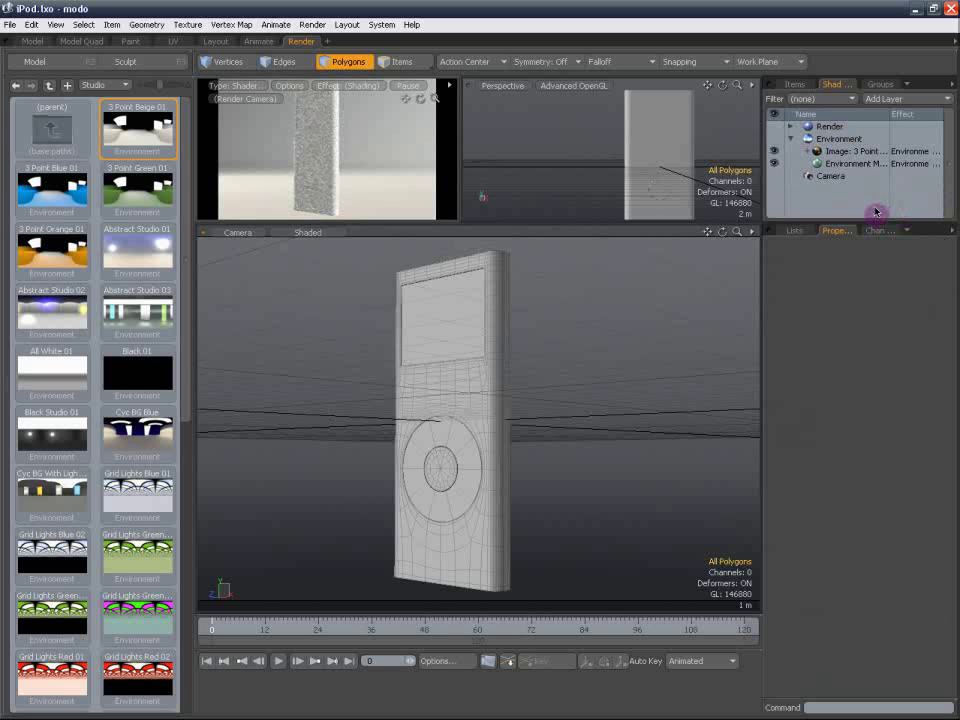
{"action": "left_click", "coordinate": [826, 128]}
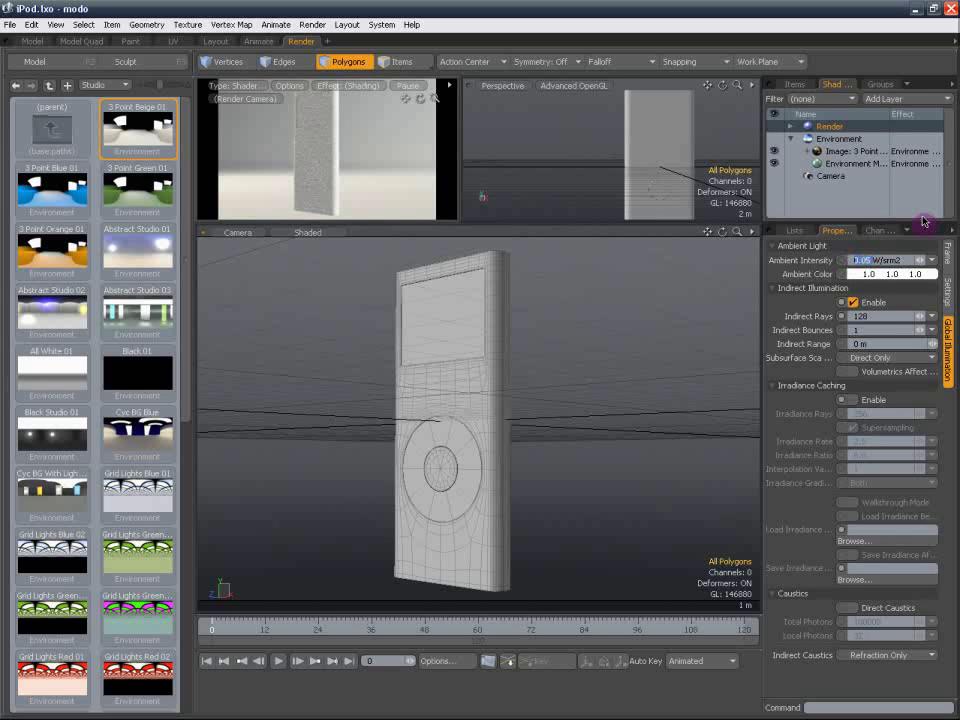
{"action": "key", "text": "Return"}
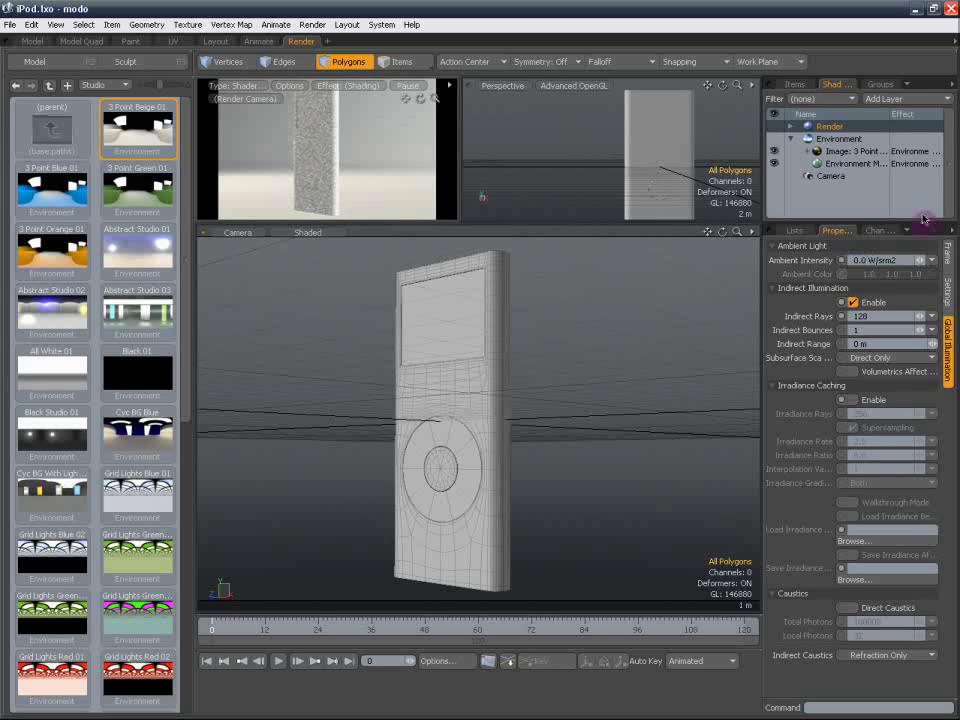
Make the environment invisible to the camera, keeping its indirect, reflection and refraction visibility on.
{"action": "left_click", "coordinate": [832, 138]}
{"action": "left_click", "coordinate": [792, 139]}
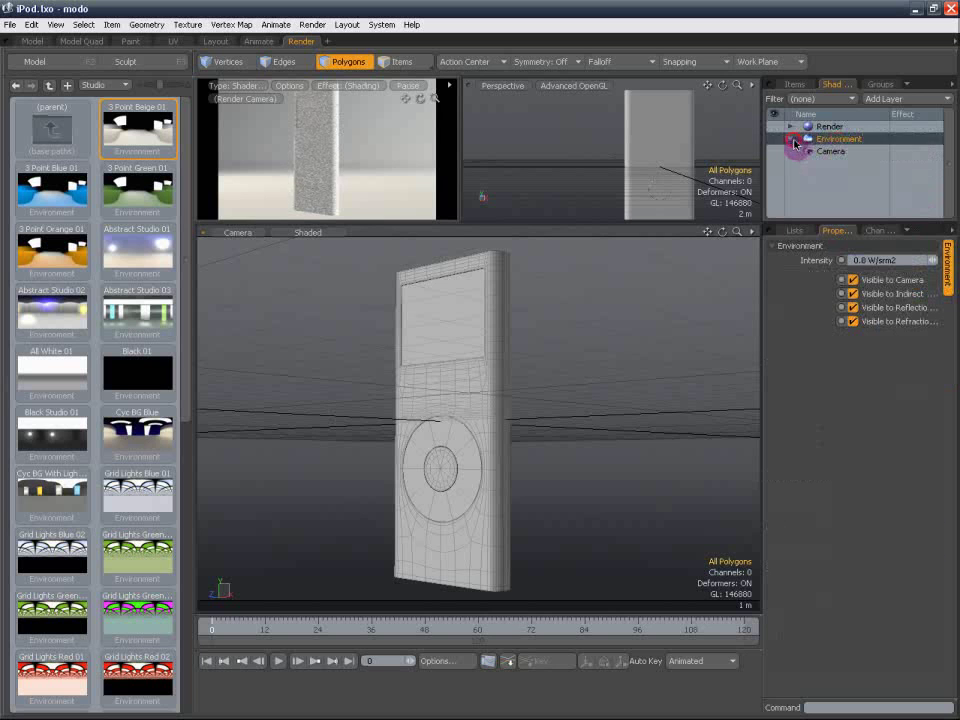
{"action": "left_click", "coordinate": [853, 281]}
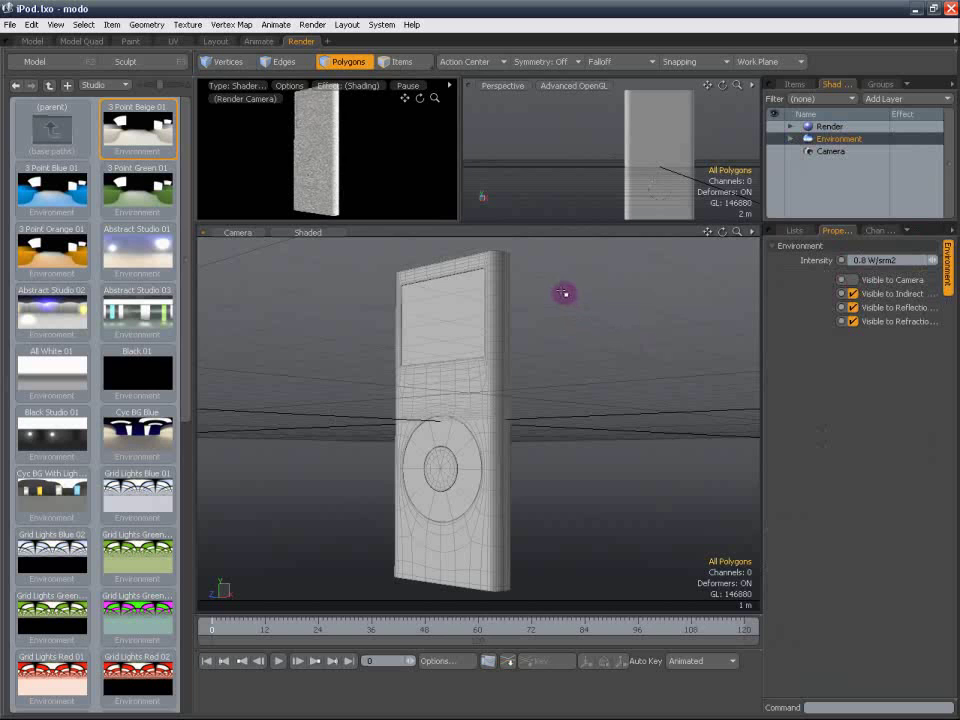
Run a test render of the whole iPod under the studio environment, then abort and close it.
{"action": "left_click", "coordinate": [312, 24]}
{"action": "left_click", "coordinate": [317, 37]}
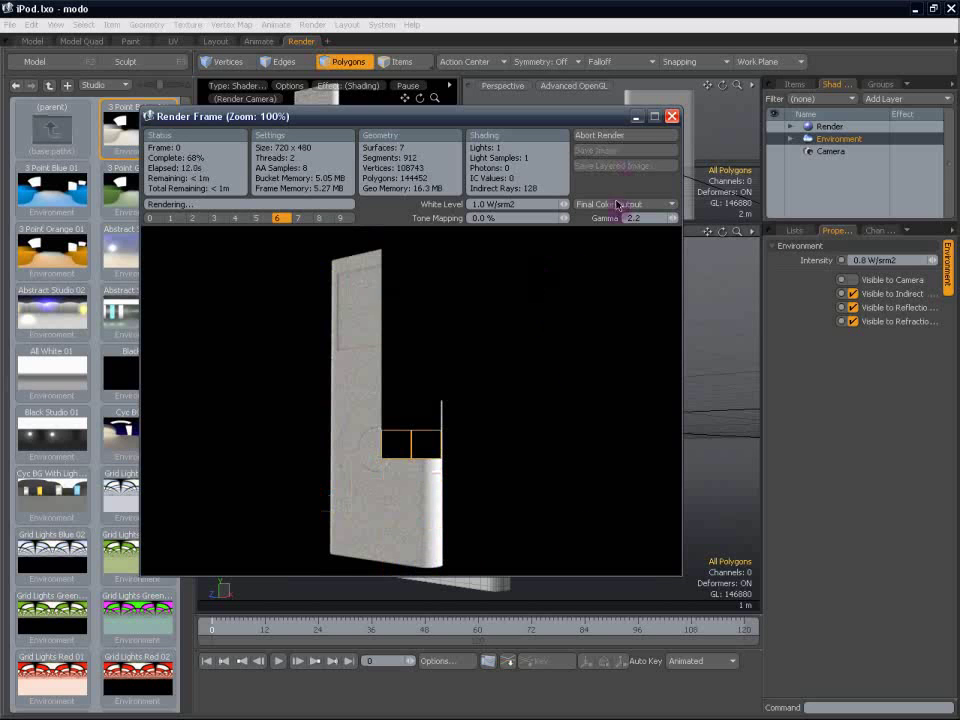
{"action": "left_click", "coordinate": [617, 140]}
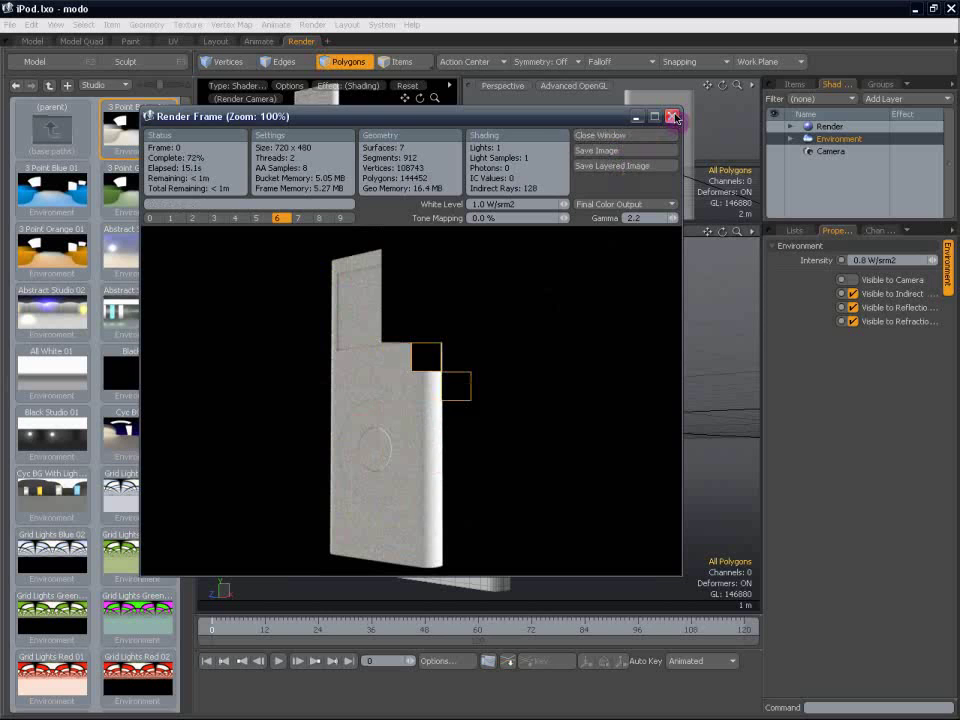
{"action": "left_click", "coordinate": [674, 117]}
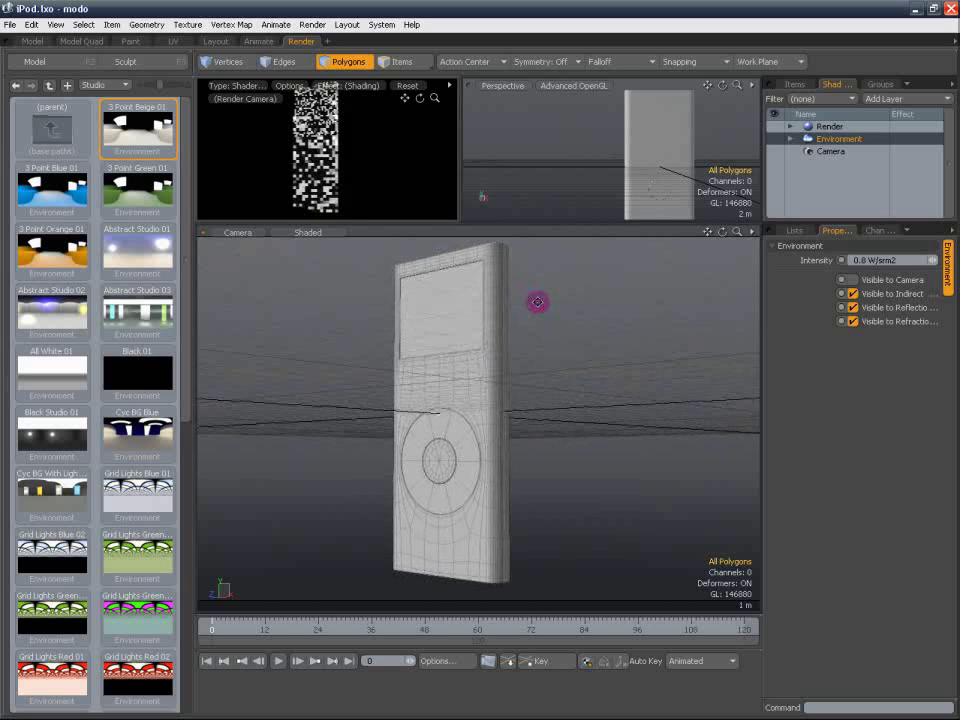
Enable irradiance caching with 128 irradiance rays and set the indirect rays to 64 in the render's global illumination settings.
{"action": "left_click", "coordinate": [797, 83]}
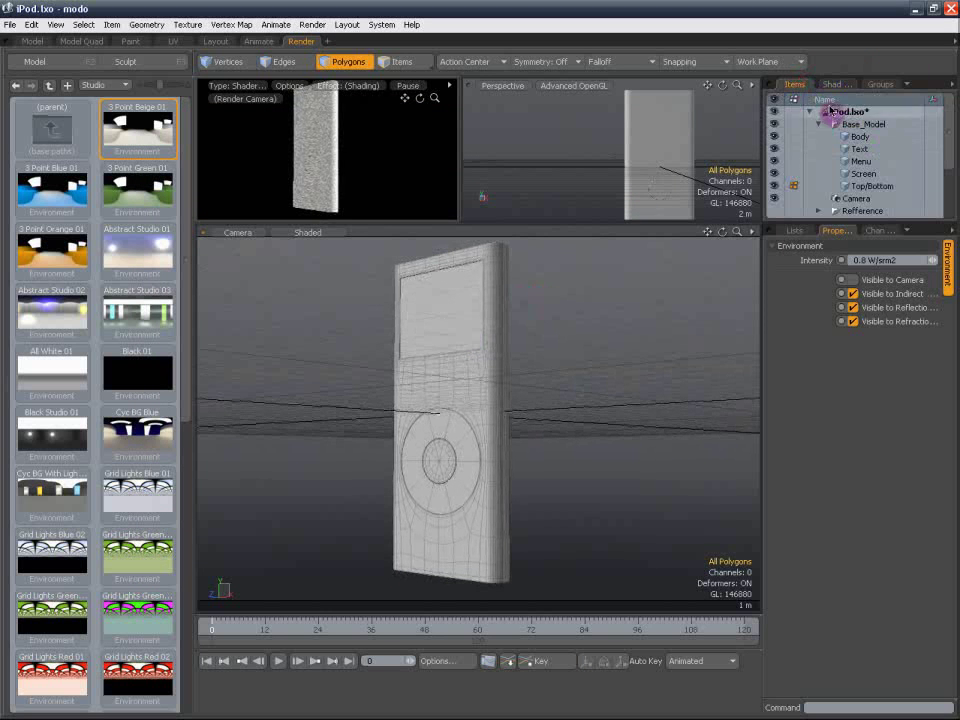
{"action": "left_click", "coordinate": [836, 84]}
{"action": "left_click", "coordinate": [826, 127]}
{"action": "left_click", "coordinate": [948, 350]}
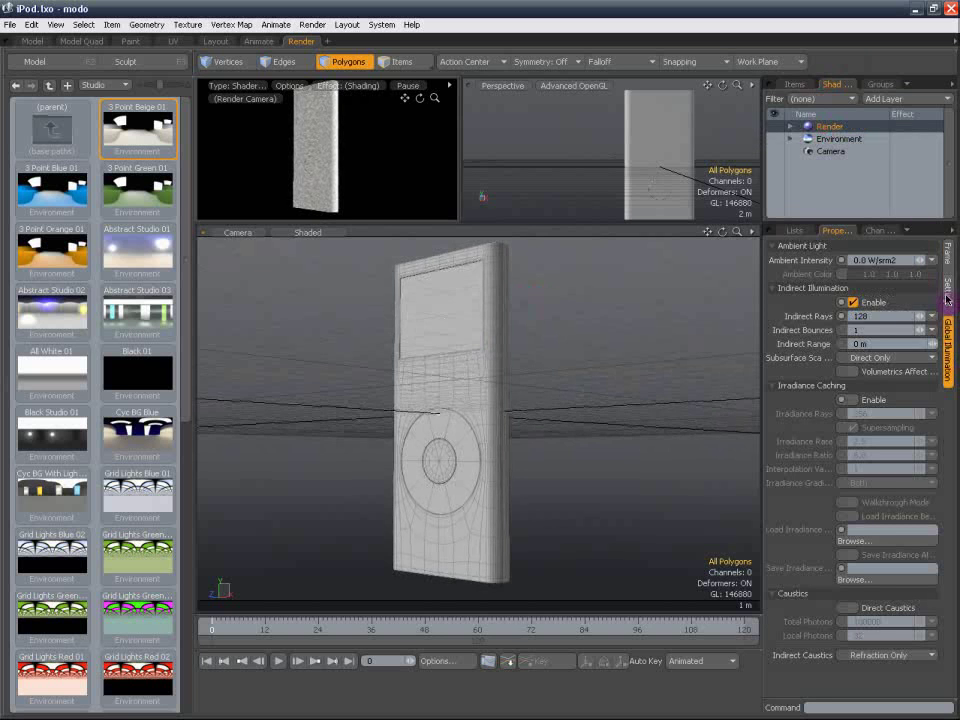
{"action": "left_click", "coordinate": [872, 399]}
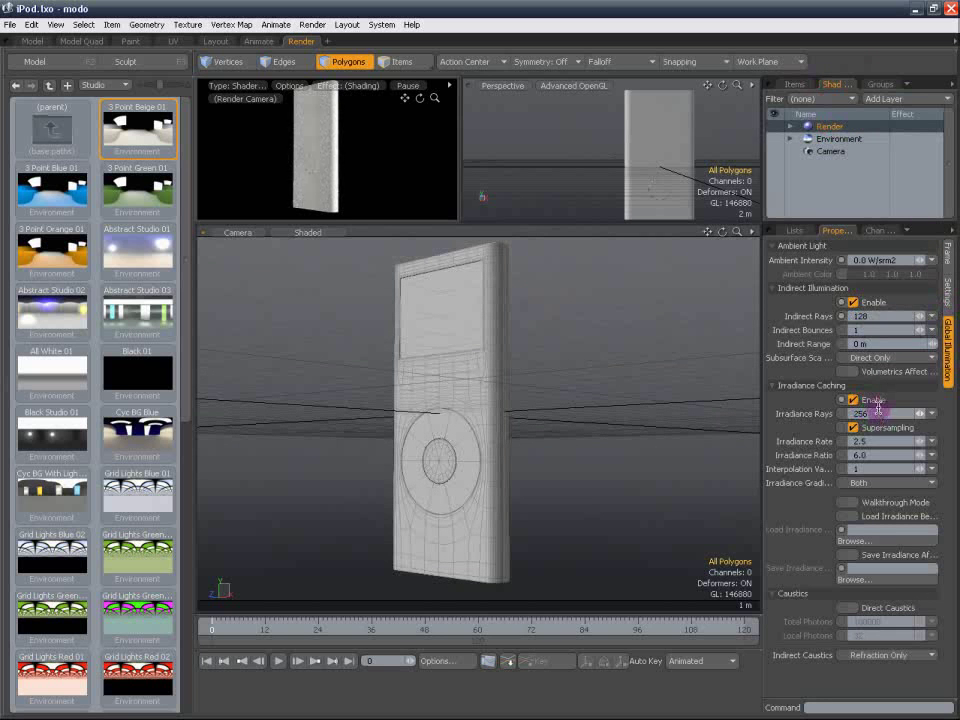
{"action": "left_click", "coordinate": [872, 412]}
{"action": "left_click", "coordinate": [878, 316]}
{"action": "type", "text": "64"}
{"action": "key", "text": "Return"}
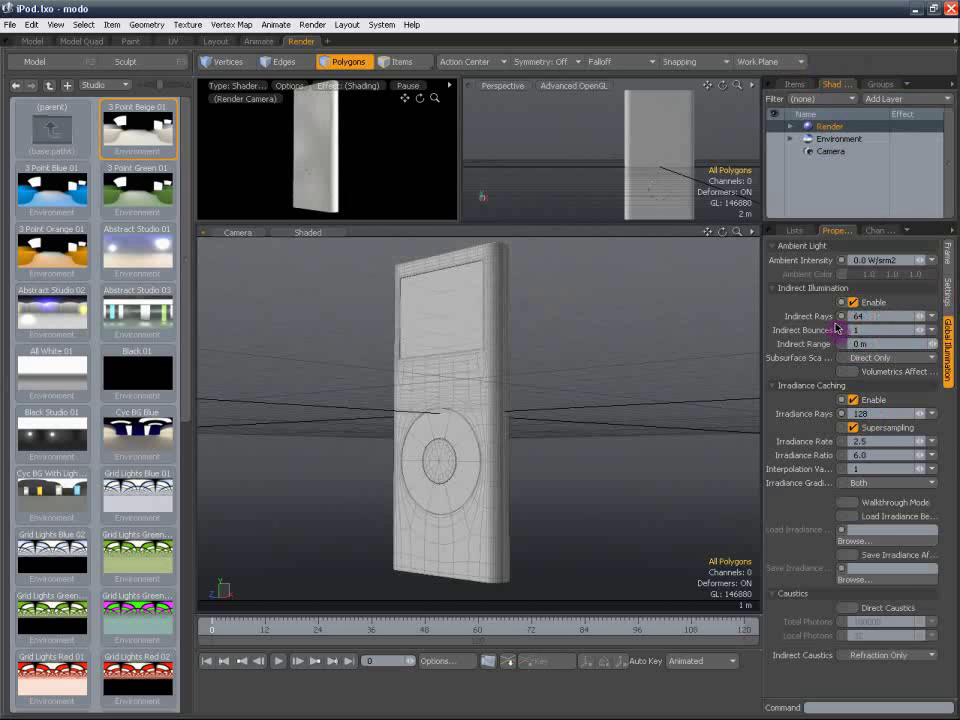
Set the render's antialiasing filter to Mitchell-Netravali and its antialiasing to 8 samples per pixel.
{"action": "left_click", "coordinate": [947, 290]}
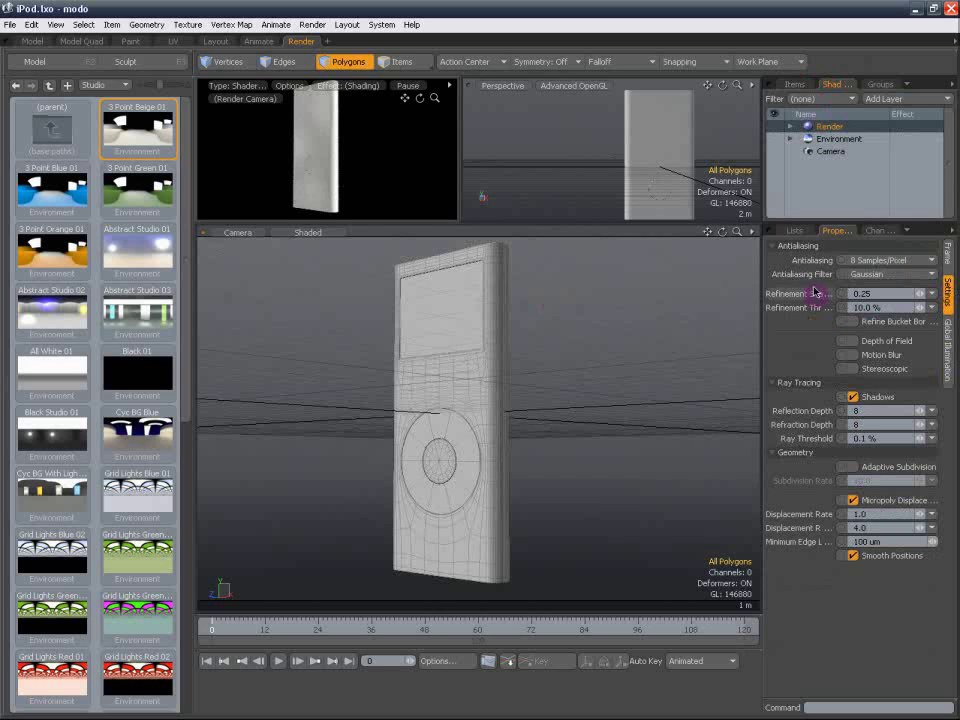
{"action": "left_click", "coordinate": [882, 275]}
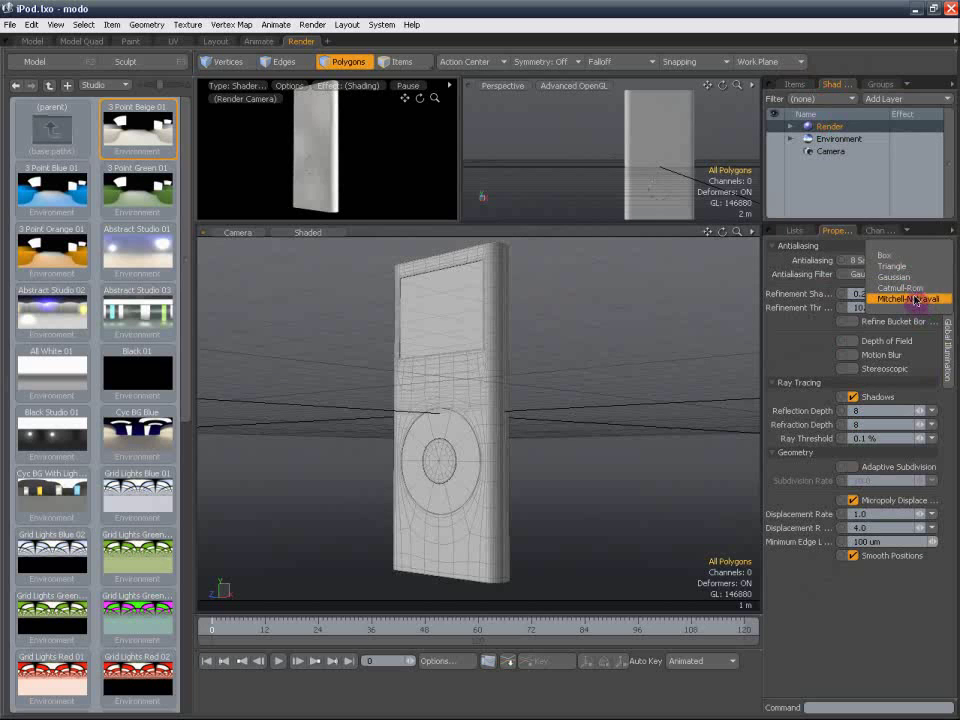
{"action": "left_click", "coordinate": [905, 298]}
{"action": "left_click", "coordinate": [885, 260]}
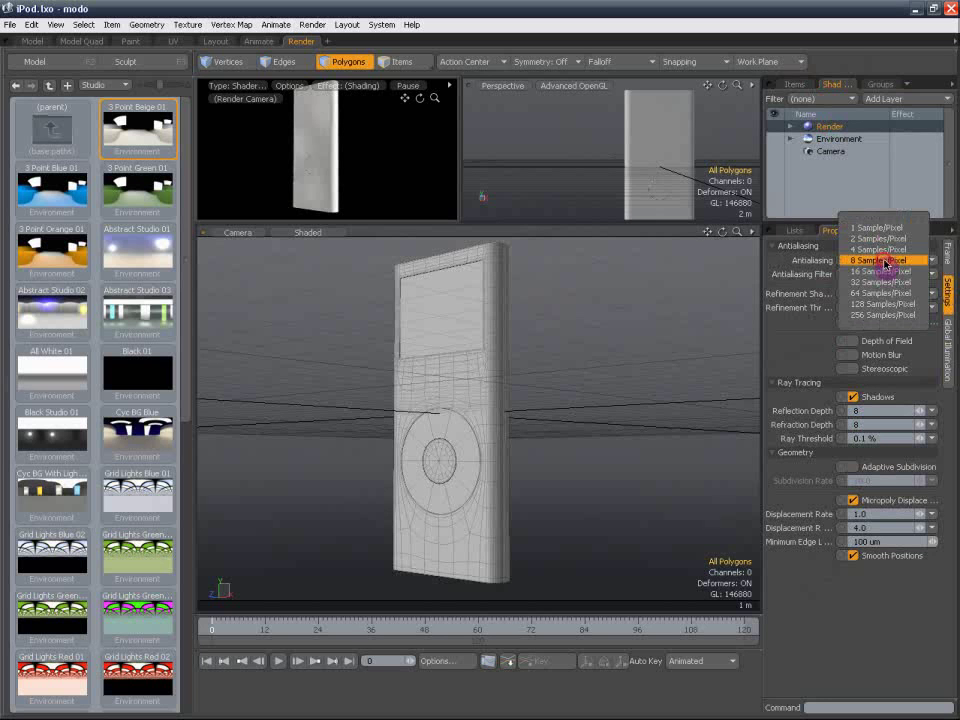
{"action": "left_click", "coordinate": [873, 262]}
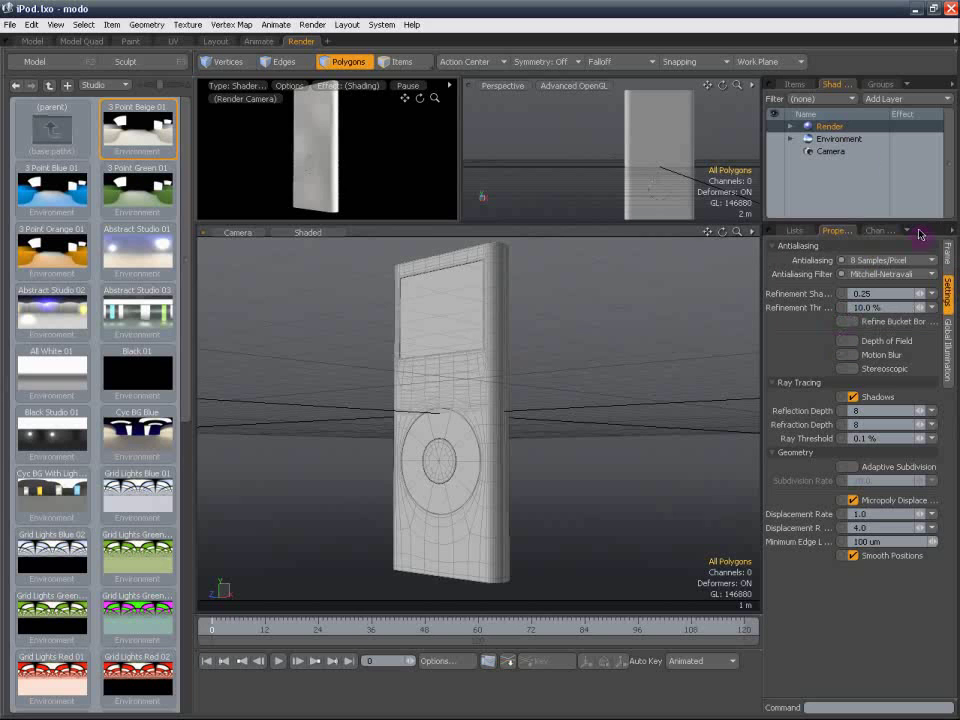
Apply the Green Medium Gloss plastic preset from the Materials library to the Body_Mat group in the shader tree.
{"action": "left_click", "coordinate": [791, 126]}
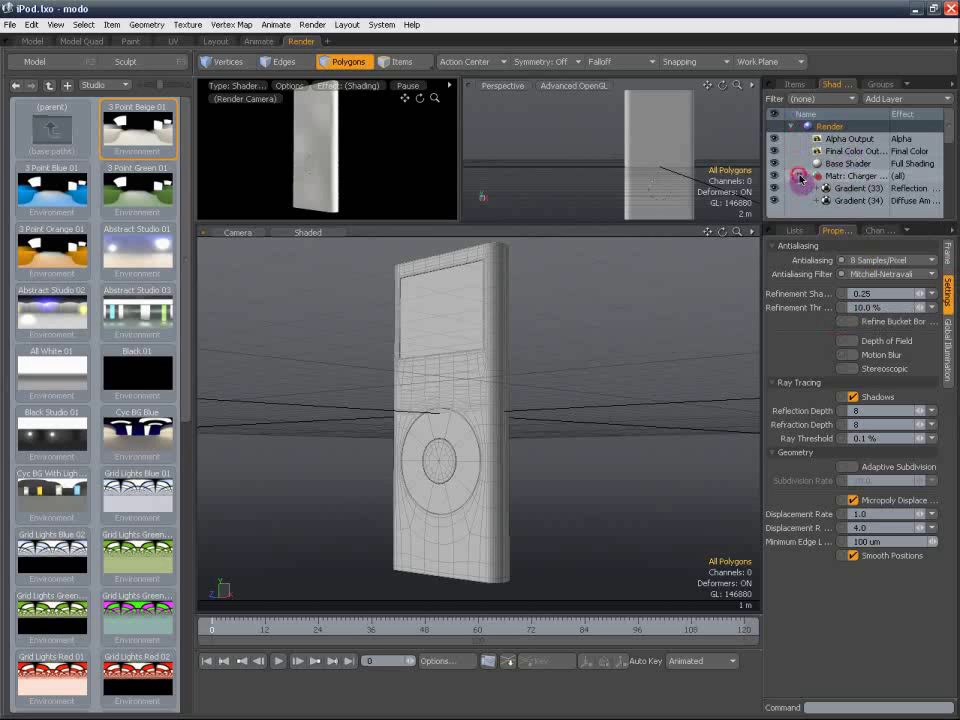
{"action": "left_click", "coordinate": [799, 176]}
{"action": "left_click_drag", "start_coordinate": [947, 144], "coordinate": [947, 197]}
{"action": "left_click", "coordinate": [846, 188]}
{"action": "left_click", "coordinate": [800, 188]}
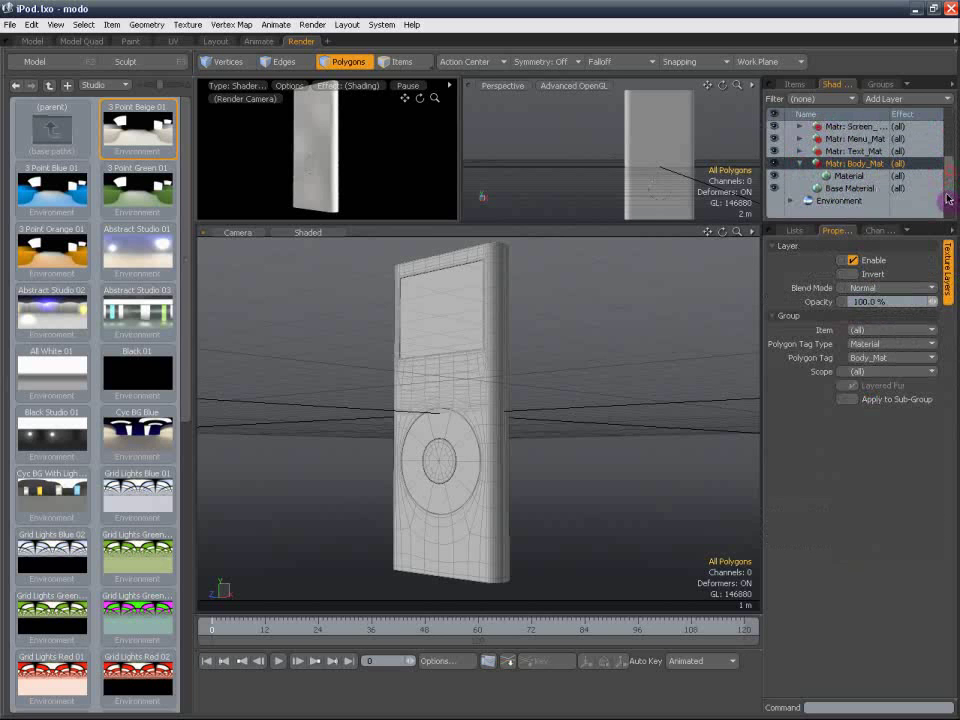
{"action": "double_click", "coordinate": [72, 150]}
{"action": "double_click", "coordinate": [72, 152]}
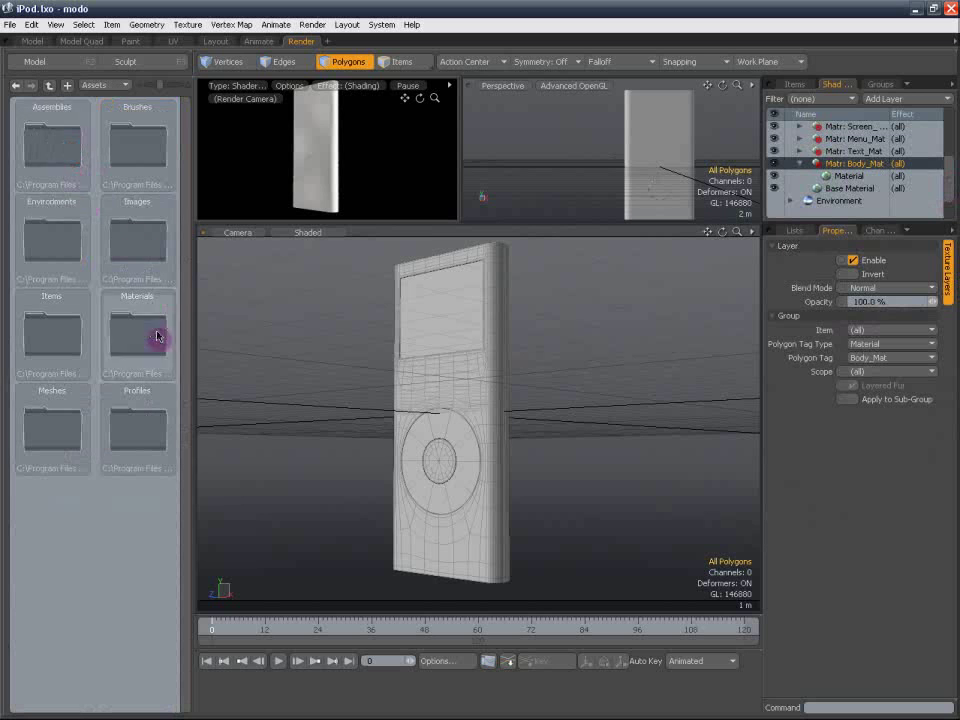
{"action": "double_click", "coordinate": [122, 316]}
{"action": "mouse_move", "coordinate": [188, 278]}
{"action": "left_mouse_down"}
{"action": "mouse_move", "coordinate": [174, 418]}
{"action": "mouse_move", "coordinate": [173, 290]}
{"action": "left_mouse_up"}
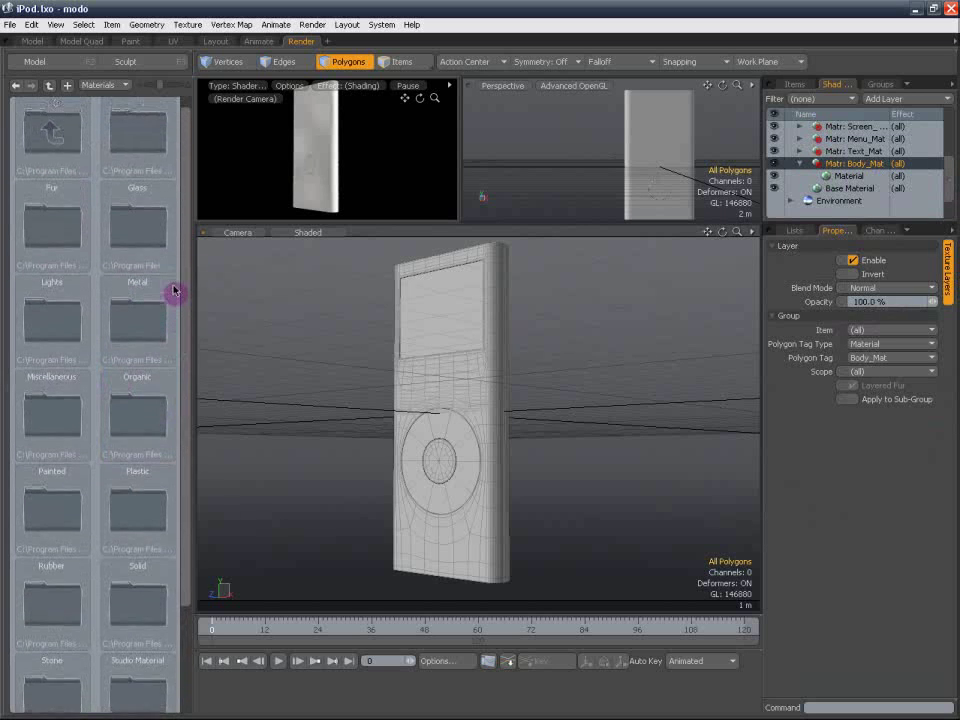
{"action": "scroll", "coordinate": [159, 435], "scroll_direction": "down", "scroll_amount": 3}
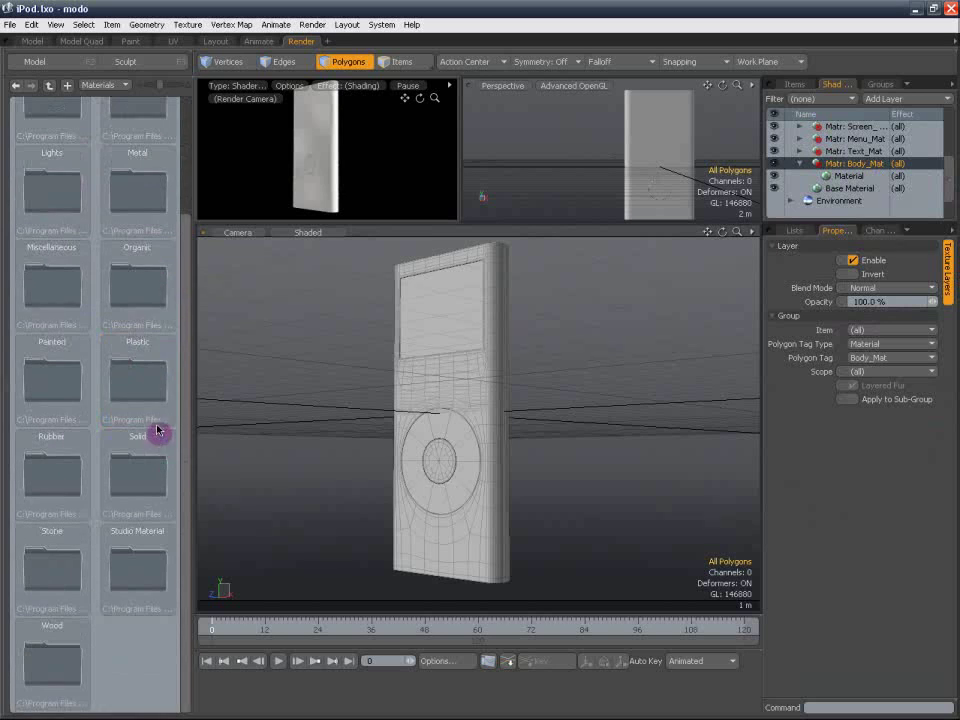
{"action": "double_click", "coordinate": [137, 375]}
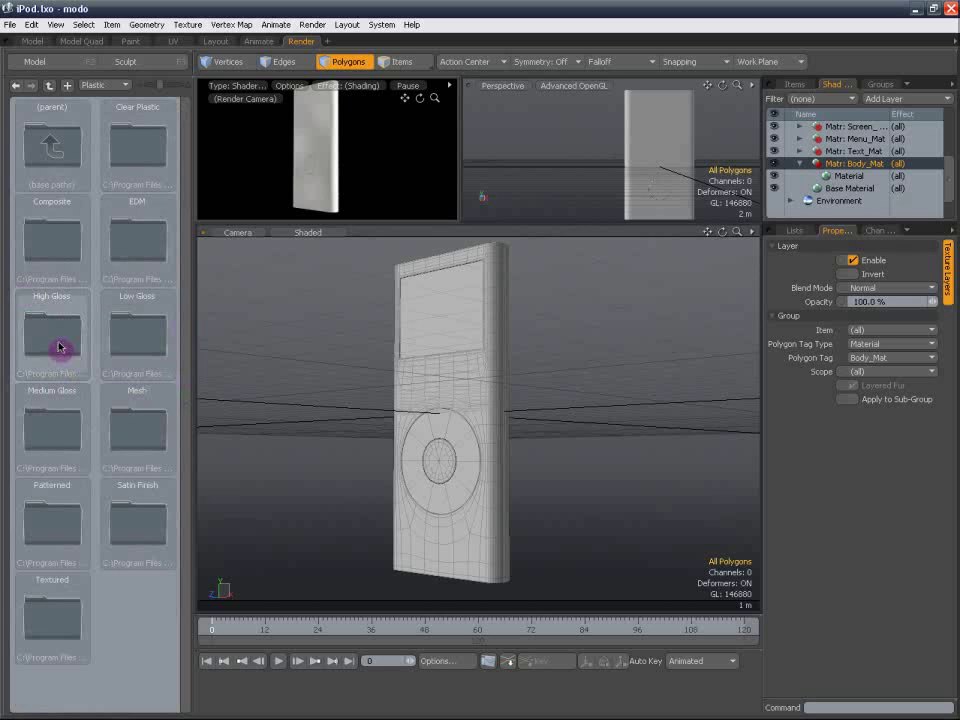
{"action": "double_click", "coordinate": [45, 431]}
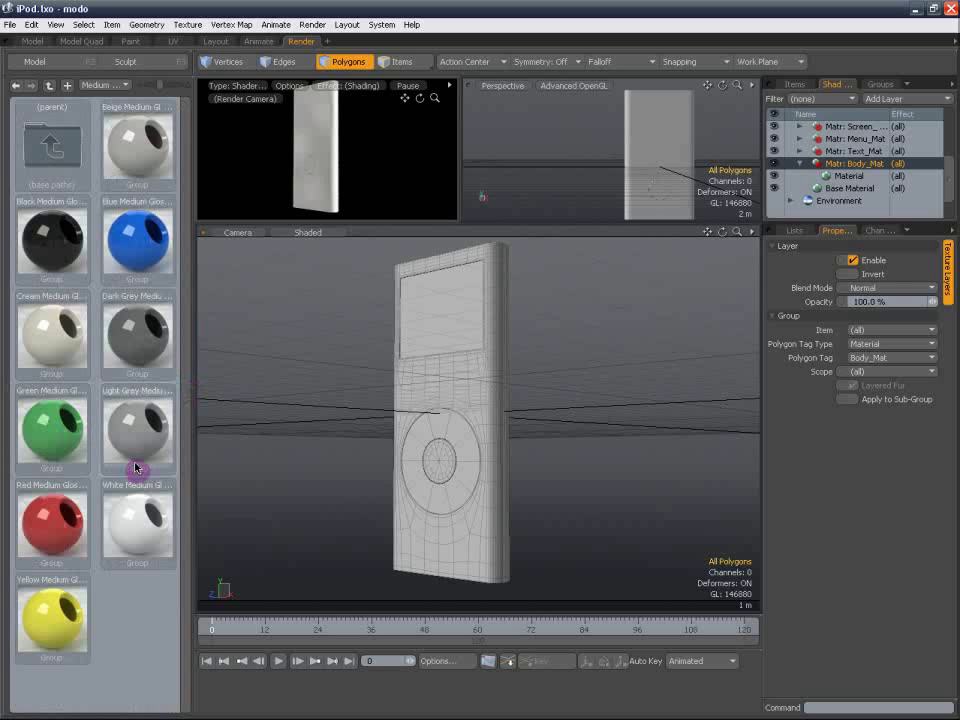
{"action": "double_click", "coordinate": [74, 443]}
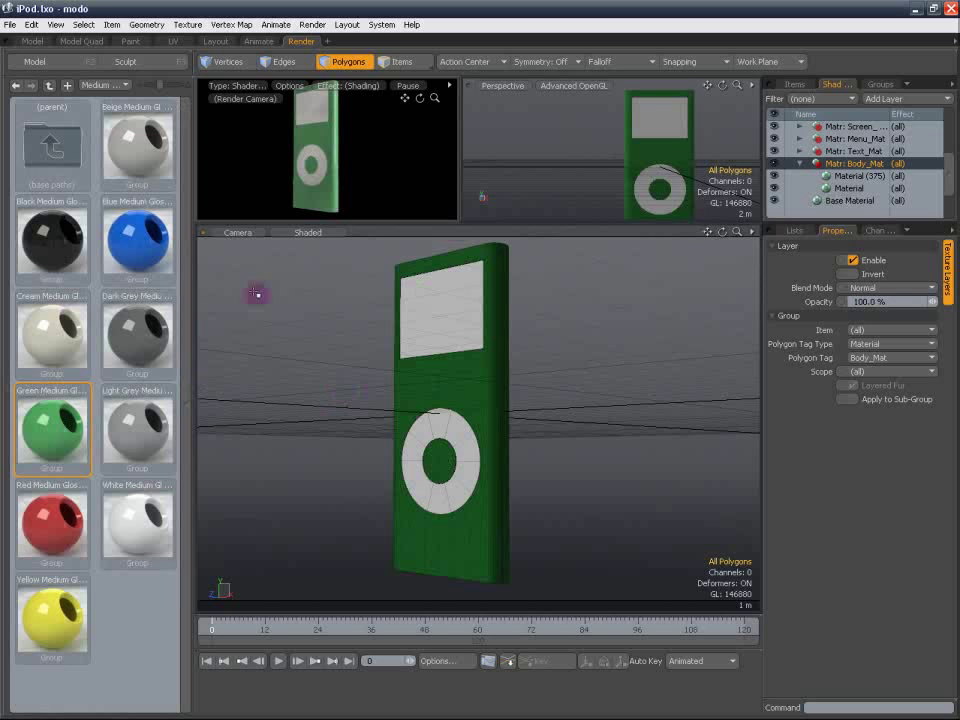
Delete the original white material layer from the Body_Mat group and collapse the group.
{"action": "left_click", "coordinate": [838, 189]}
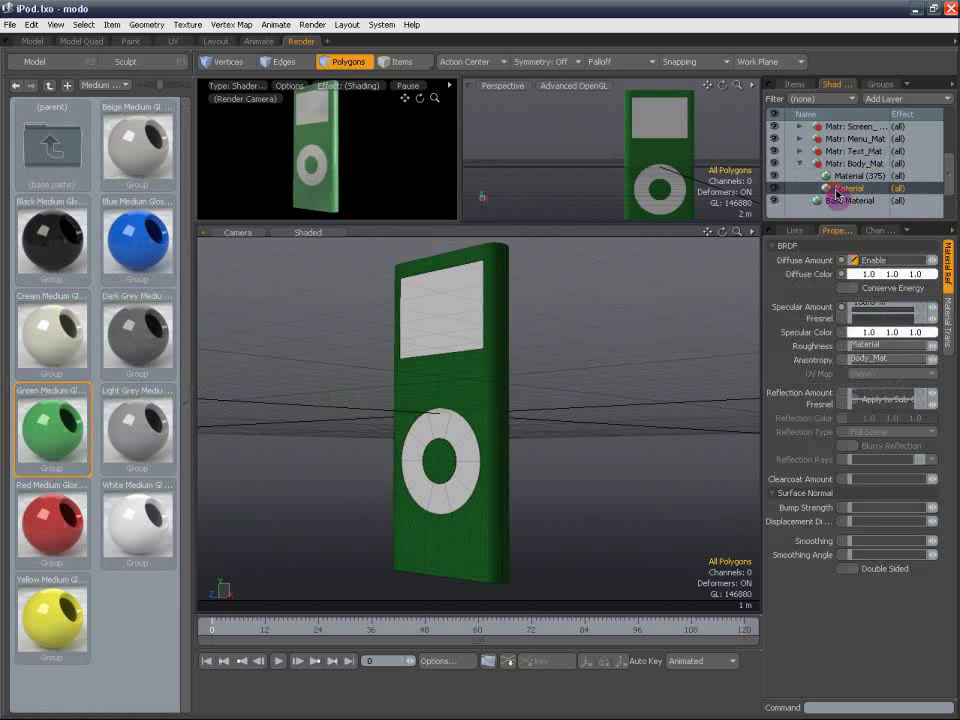
{"action": "key", "text": "Delete"}
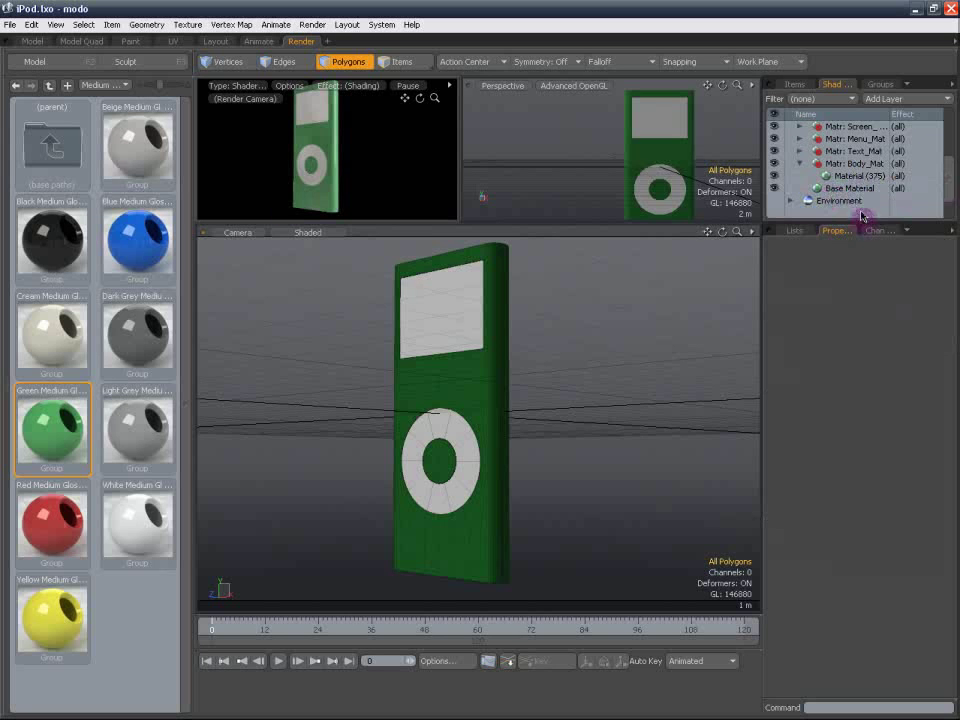
{"action": "left_click", "coordinate": [800, 163]}
Add the Black Low Gloss plastic preset to the Text_Mat group in the shader tree.
{"action": "left_click", "coordinate": [852, 151]}
{"action": "left_click", "coordinate": [802, 151]}
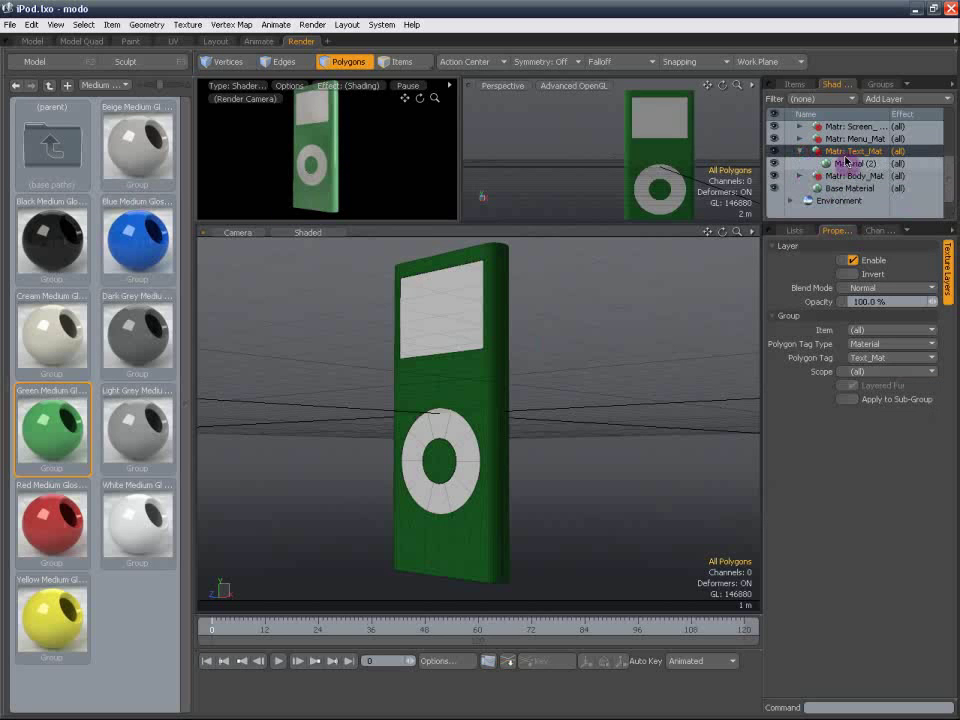
{"action": "left_click", "coordinate": [805, 164]}
{"action": "double_click", "coordinate": [41, 172]}
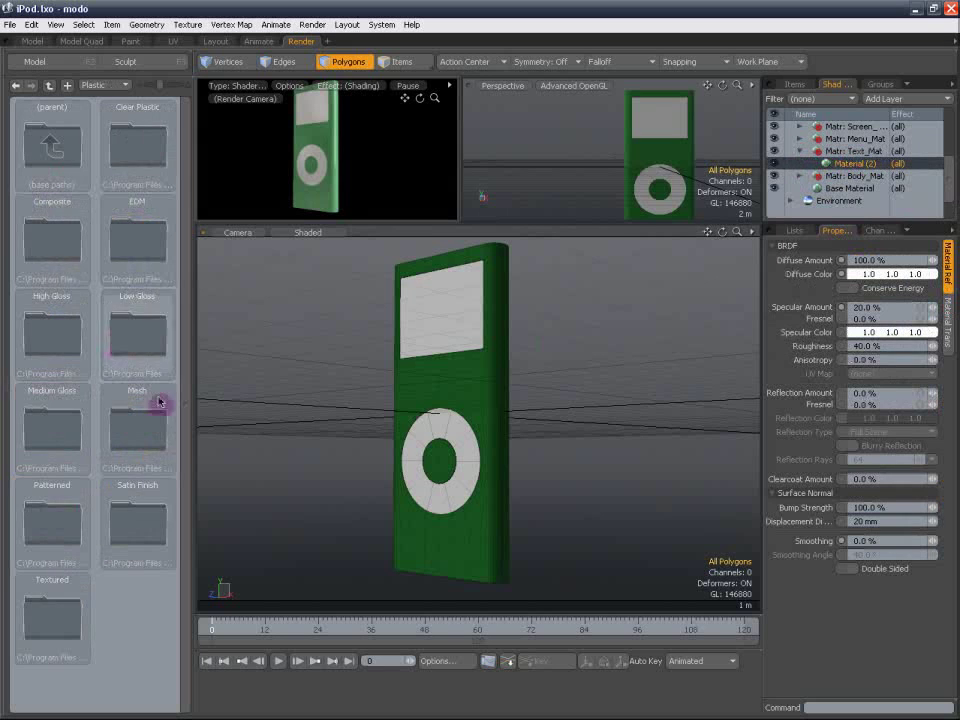
{"action": "double_click", "coordinate": [141, 328]}
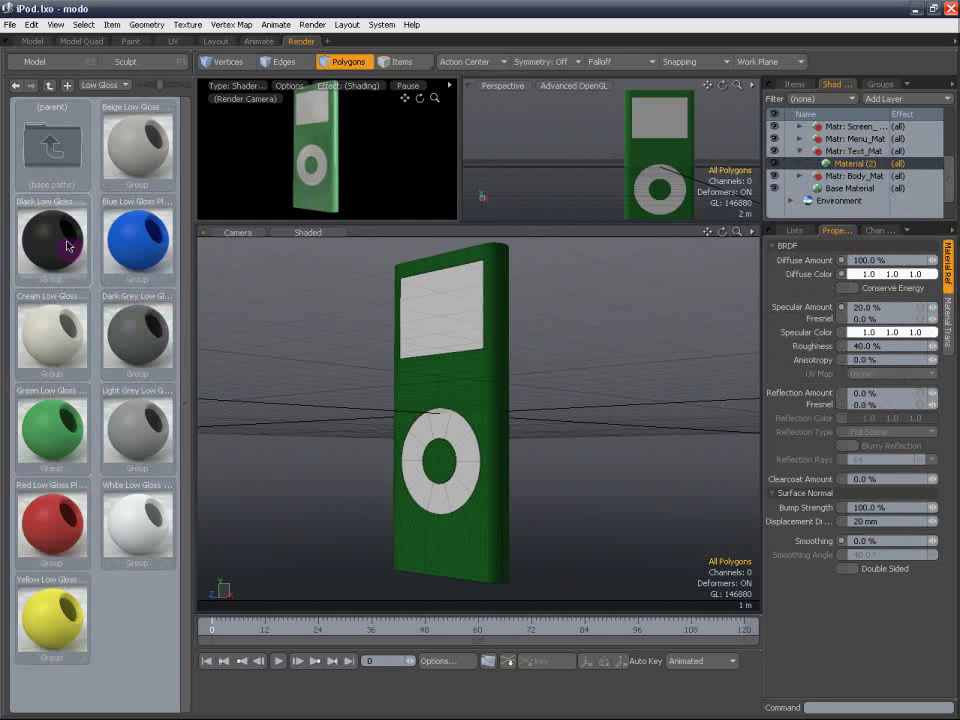
{"action": "left_click_drag", "start_coordinate": [68, 245], "coordinate": [861, 162]}
Delete the empty Black Low Gloss subgroup and the original material layer from Text_Mat, and collapse the group.
{"action": "left_click", "coordinate": [860, 179]}
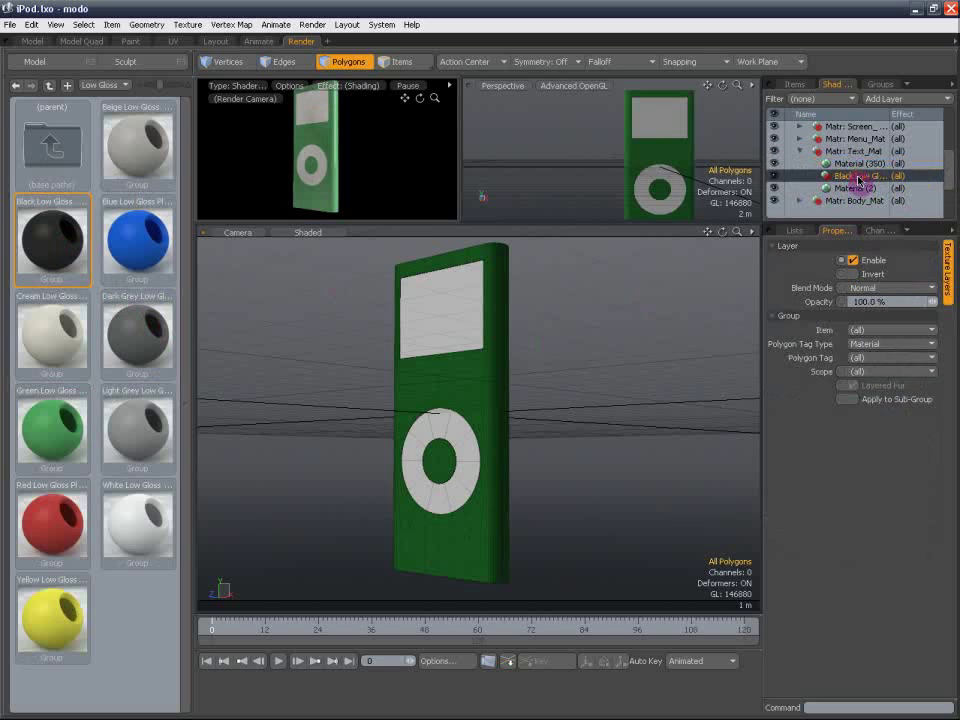
{"action": "key", "text": "Delete"}
{"action": "left_click", "coordinate": [857, 179]}
{"action": "key", "text": "Delete"}
{"action": "left_click", "coordinate": [799, 152]}
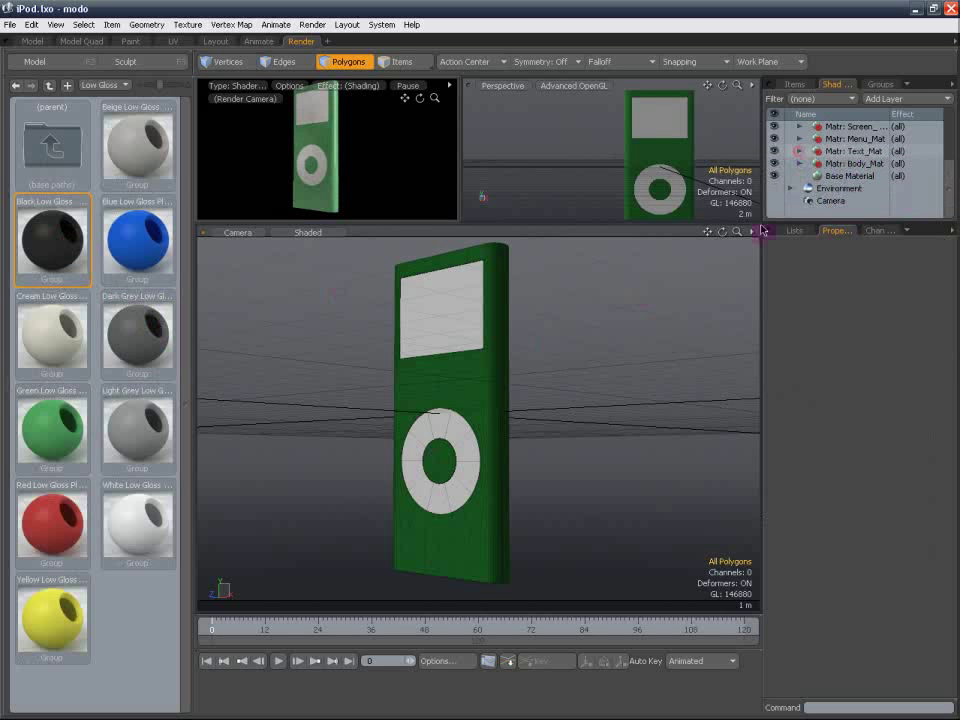
Examine the HOLD text on the iPod's top face, the whole shaded model and the remaining materials in the shader tree.
{"action": "left_click_drag", "start_coordinate": [381, 332], "coordinate": [378, 376], "text": "alt"}
{"action": "left_click_drag", "start_coordinate": [448, 384], "coordinate": [504, 378], "text": "ctrl+alt"}
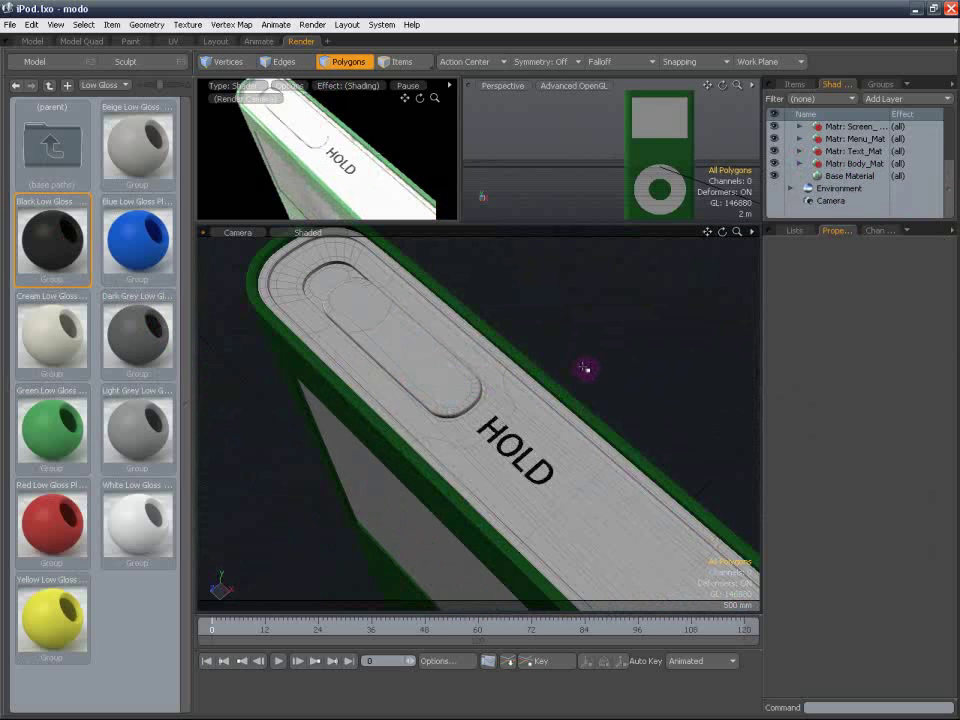
{"action": "scroll", "coordinate": [593, 362], "scroll_direction": "down", "scroll_amount": 5}
{"action": "left_click_drag", "start_coordinate": [564, 422], "coordinate": [618, 318], "text": "alt"}
{"action": "left_click_drag", "start_coordinate": [617, 392], "coordinate": [528, 348], "text": "alt+shift"}
{"action": "scroll", "coordinate": [527, 348], "scroll_direction": "down", "scroll_amount": 6}
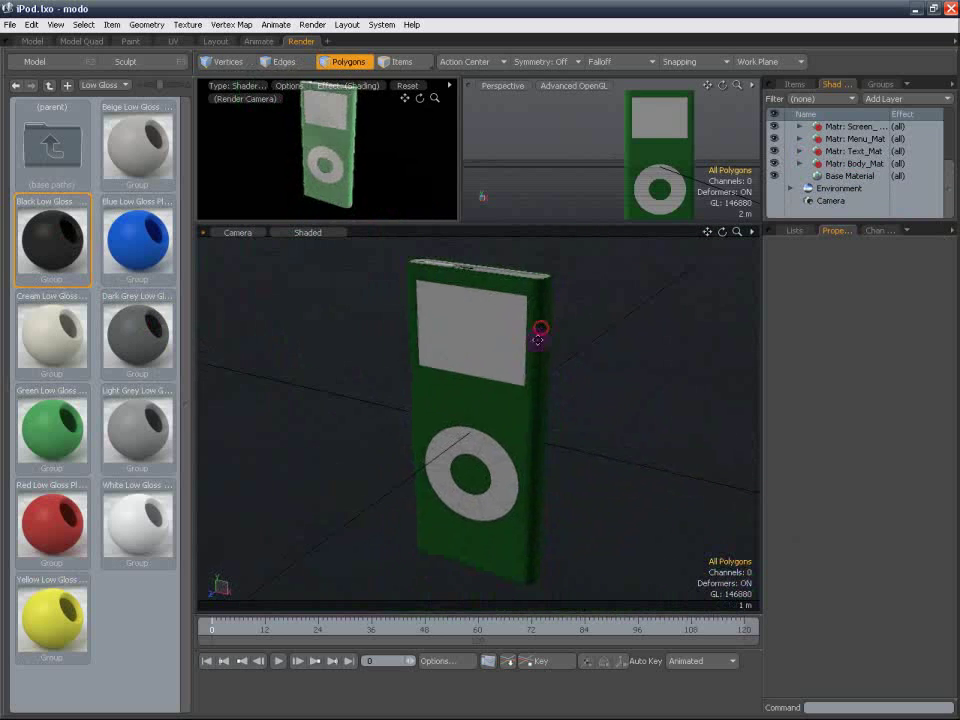
{"action": "left_click_drag", "start_coordinate": [943, 182], "coordinate": [950, 170]}
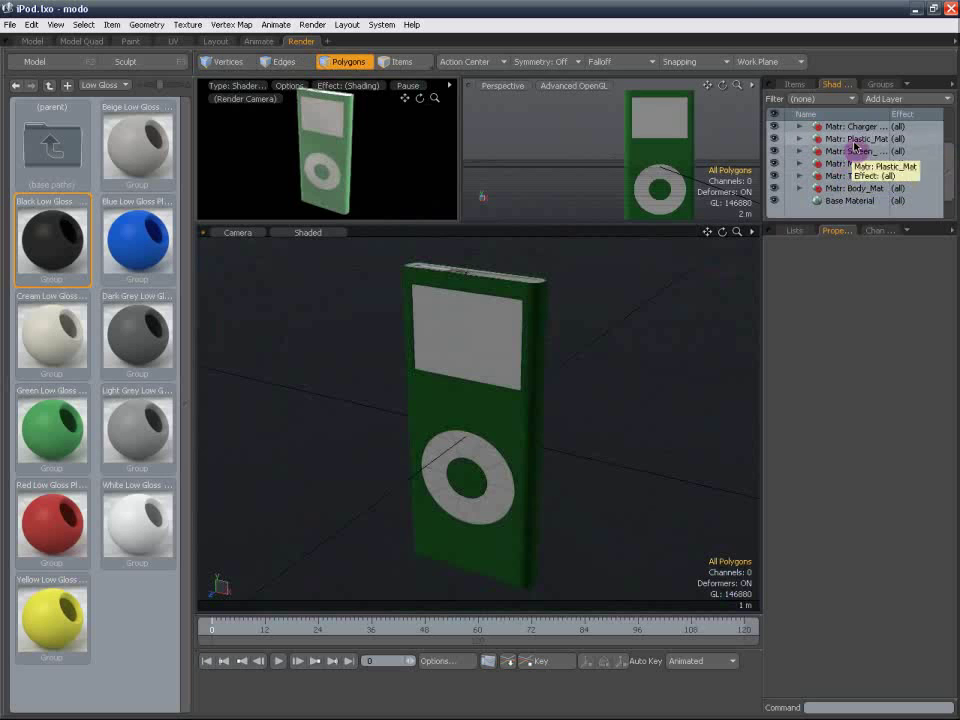
{"action": "scroll", "coordinate": [949, 145], "scroll_direction": "up", "scroll_amount": 3}
{"action": "mouse_move", "coordinate": [949, 143]}
{"action": "left_mouse_down"}
{"action": "mouse_move", "coordinate": [943, 163]}
{"action": "mouse_move", "coordinate": [944, 138]}
{"action": "left_mouse_up"}
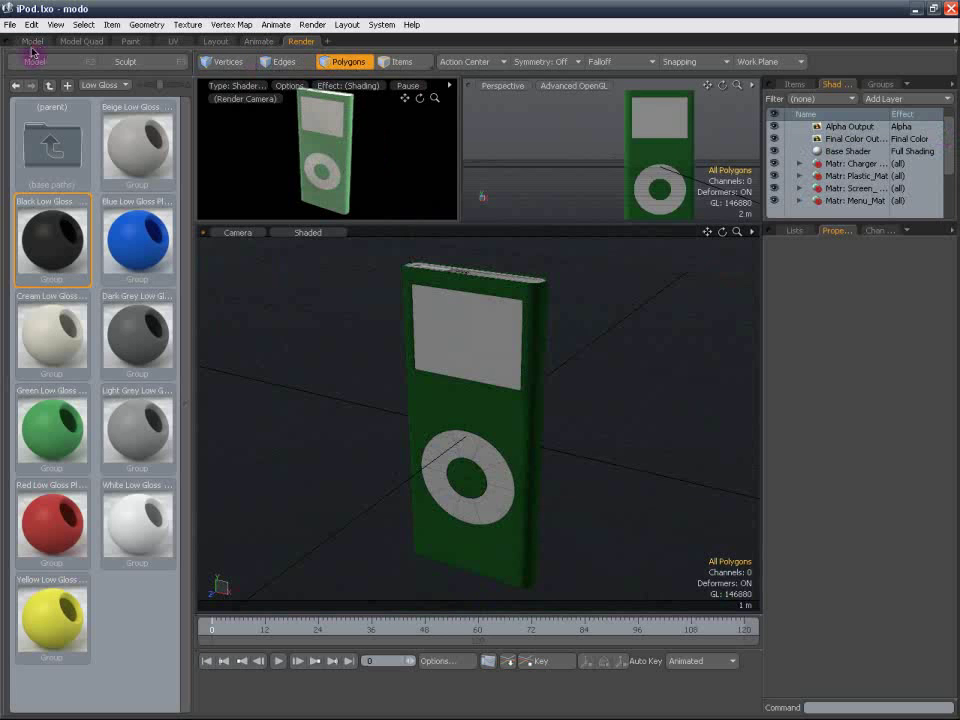
Switch to the UV layout, show the vertex map lists and make the Menu mesh active.
{"action": "left_click", "coordinate": [171, 43]}
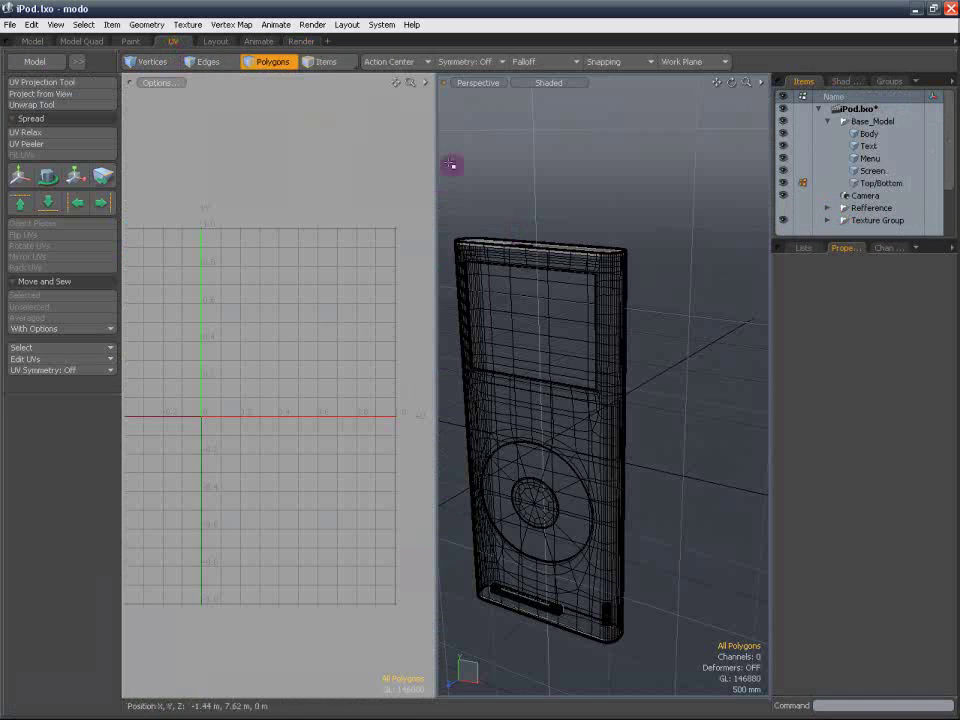
{"action": "left_click", "coordinate": [816, 252]}
{"action": "left_click_drag", "start_coordinate": [600, 332], "coordinate": [615, 311], "text": "alt"}
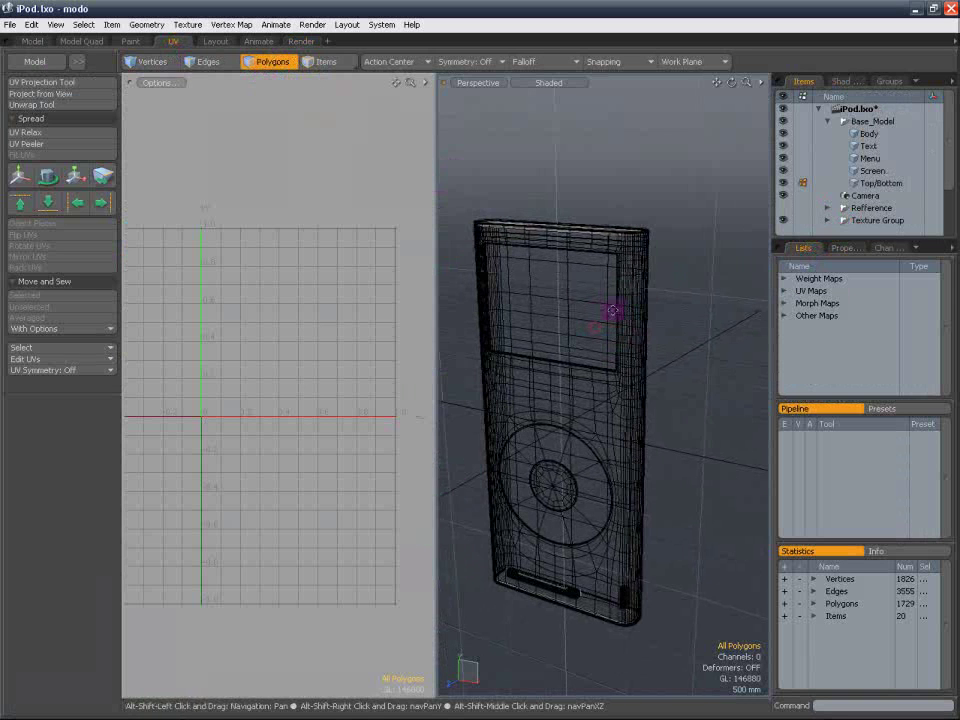
{"action": "left_click", "coordinate": [879, 159]}
Select all polygons of the click wheel ring on the Menu mesh.
{"action": "scroll", "coordinate": [598, 392], "scroll_direction": "up", "scroll_amount": 3}
{"action": "left_click_drag", "start_coordinate": [574, 452], "coordinate": [640, 327], "text": "alt+shift"}
{"action": "scroll", "coordinate": [598, 392], "scroll_direction": "up", "scroll_amount": 3}
{"action": "double_click", "coordinate": [596, 393]}
{"action": "scroll", "coordinate": [593, 392], "scroll_direction": "down", "scroll_amount": 3}
{"action": "left_click", "coordinate": [688, 299]}
{"action": "scroll", "coordinate": [618, 341], "scroll_direction": "up", "scroll_amount": 2}
{"action": "scroll", "coordinate": [632, 346], "scroll_direction": "down", "scroll_amount": 1}
{"action": "double_click", "coordinate": [635, 338]}
{"action": "left_click", "coordinate": [684, 274]}
{"action": "double_click", "coordinate": [673, 359]}
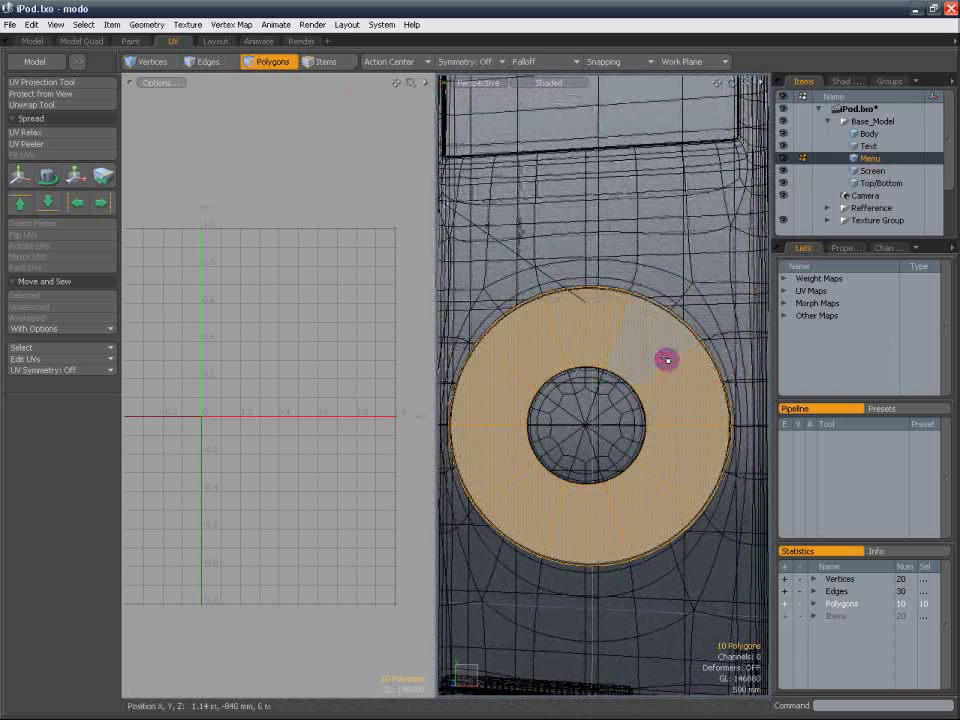
Create a planar UV projection of the click wheel ring along the Z axis with automatic settings.
{"action": "left_click", "coordinate": [85, 84]}
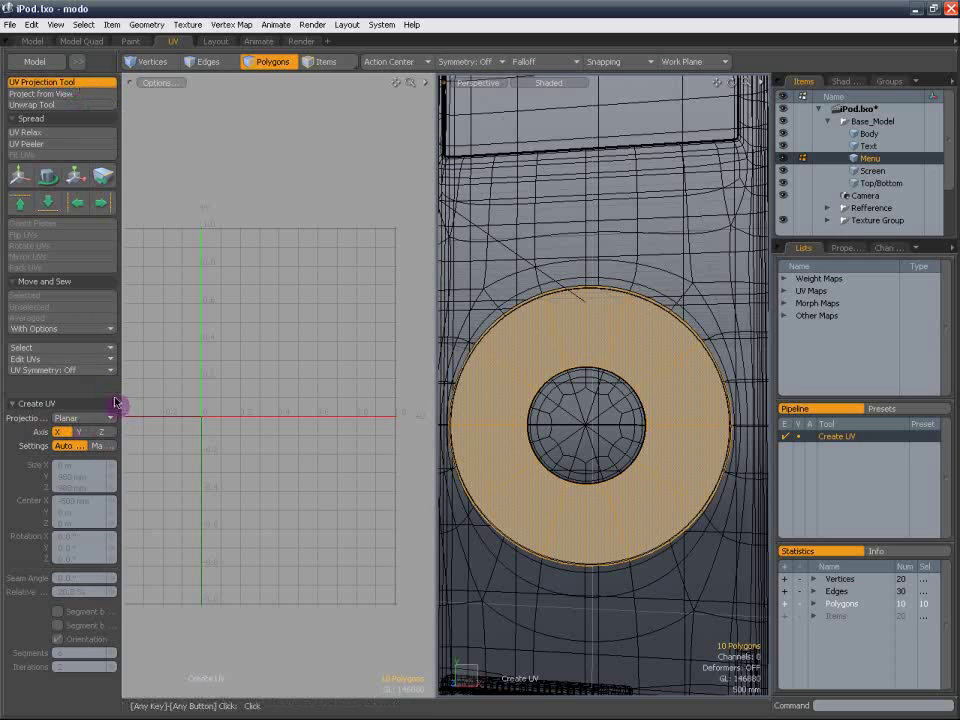
{"action": "left_click", "coordinate": [290, 325]}
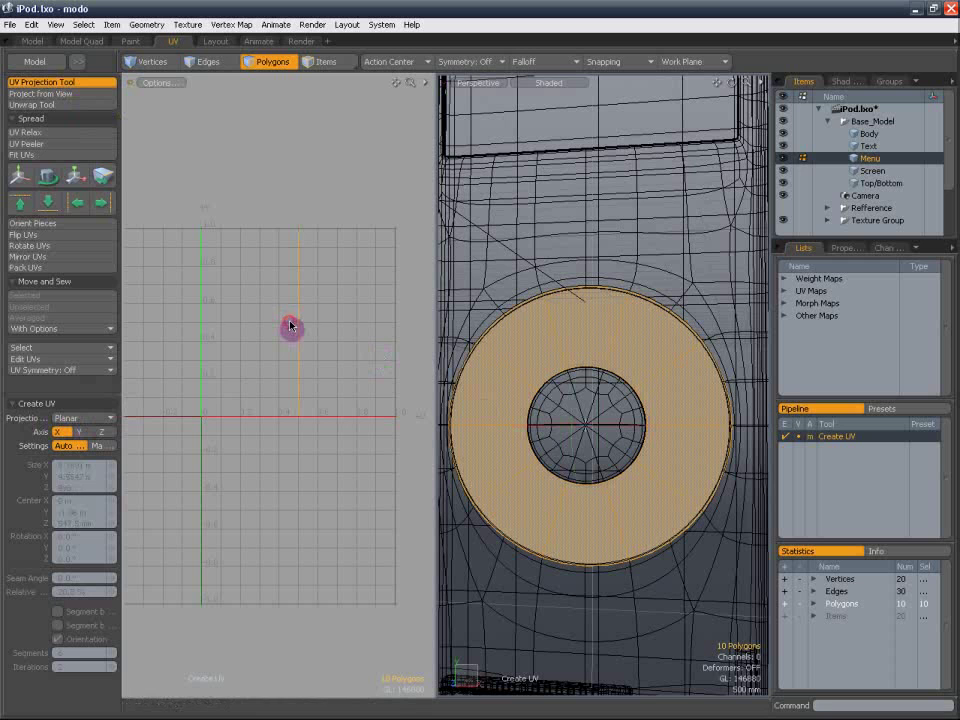
{"action": "left_click", "coordinate": [102, 432]}
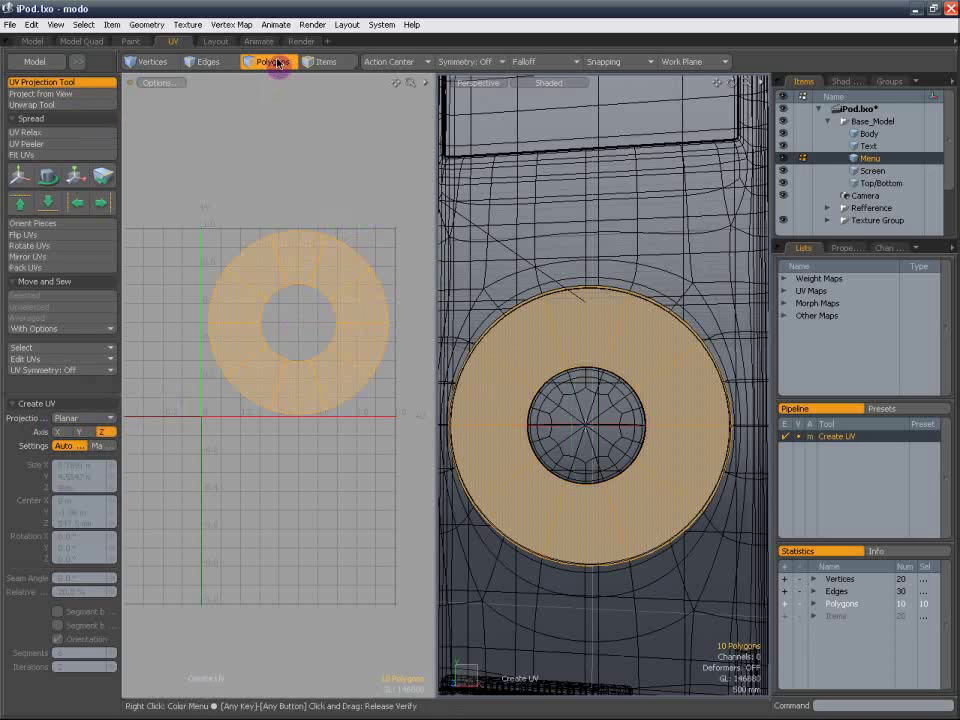
{"action": "scroll", "coordinate": [329, 266], "scroll_direction": "up", "scroll_amount": 2}
{"action": "left_click_drag", "start_coordinate": [300, 278], "coordinate": [298, 286], "text": "alt+shift"}
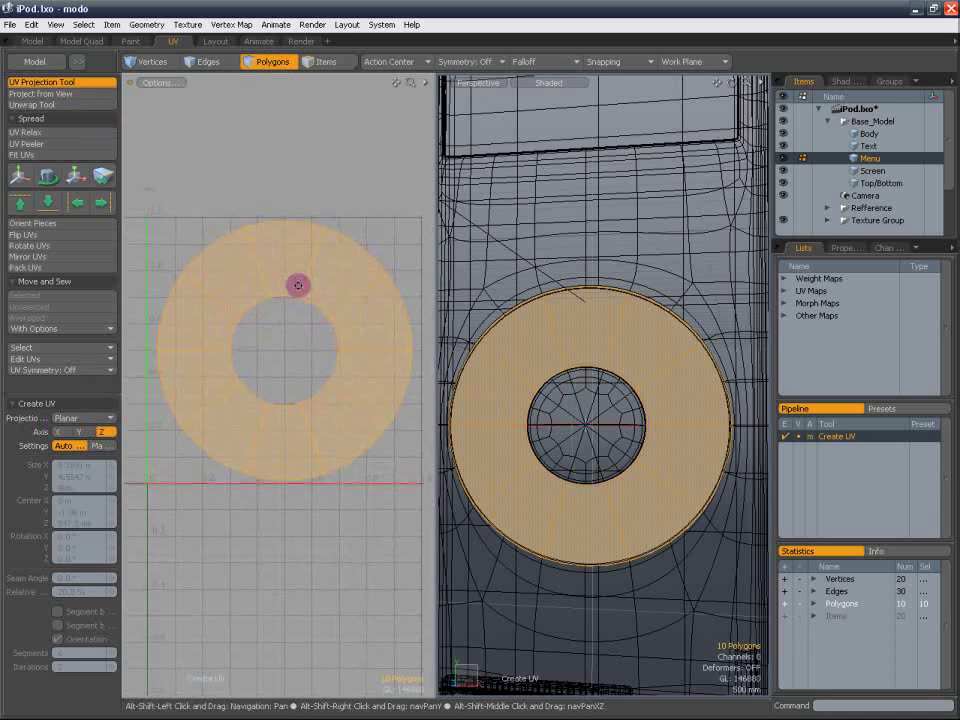
{"action": "scroll", "coordinate": [304, 265], "scroll_direction": "down", "scroll_amount": 3}
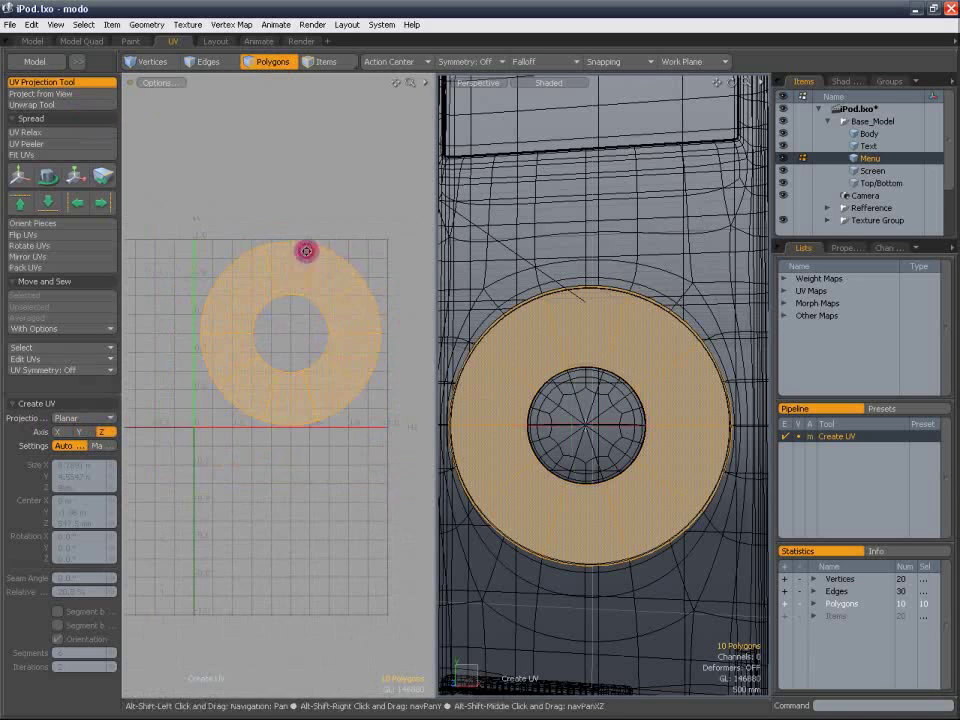
{"action": "left_click", "coordinate": [287, 63]}
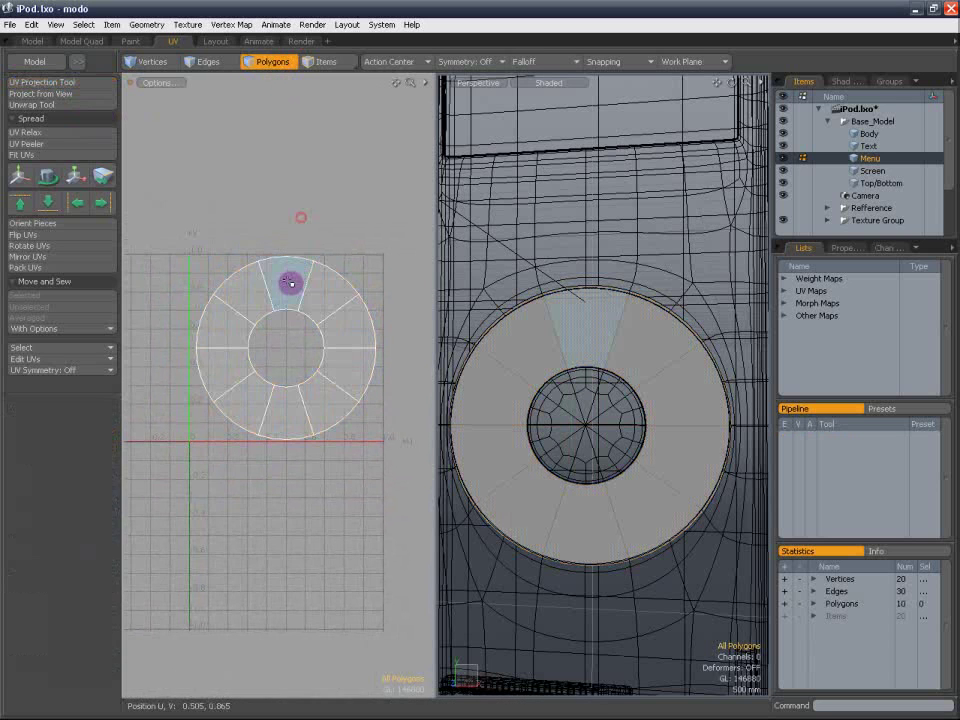
Relax the click wheel ring's UVs with UV Relax in Adaptive mode at 300 iterations.
{"action": "left_click", "coordinate": [58, 134]}
{"action": "left_click", "coordinate": [272, 289]}
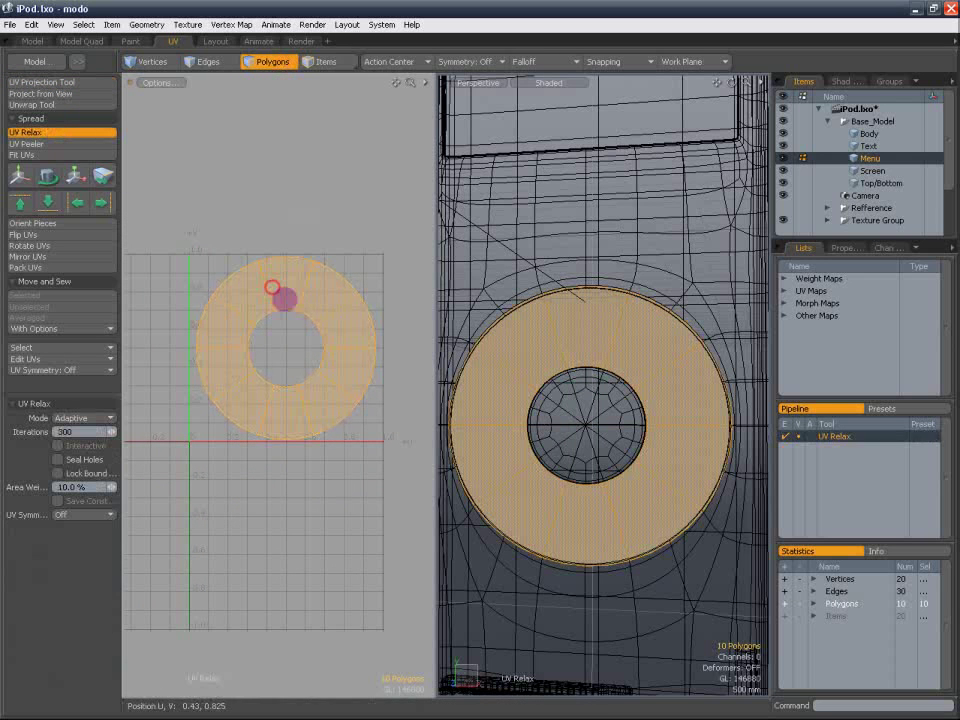
{"action": "left_click", "coordinate": [265, 64]}
Fit the ring's UVs to the UV space with Keep Proportion enabled, and clear the polygon selection.
{"action": "left_click", "coordinate": [22, 155]}
{"action": "left_click", "coordinate": [420, 283]}
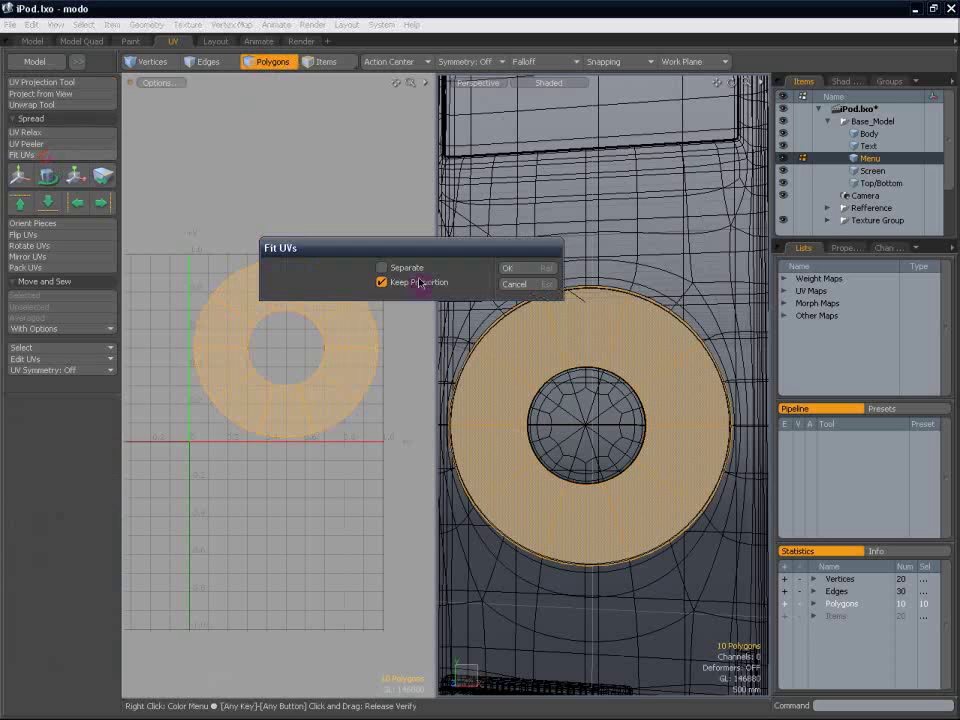
{"action": "left_click", "coordinate": [507, 268]}
{"action": "left_click", "coordinate": [366, 263]}
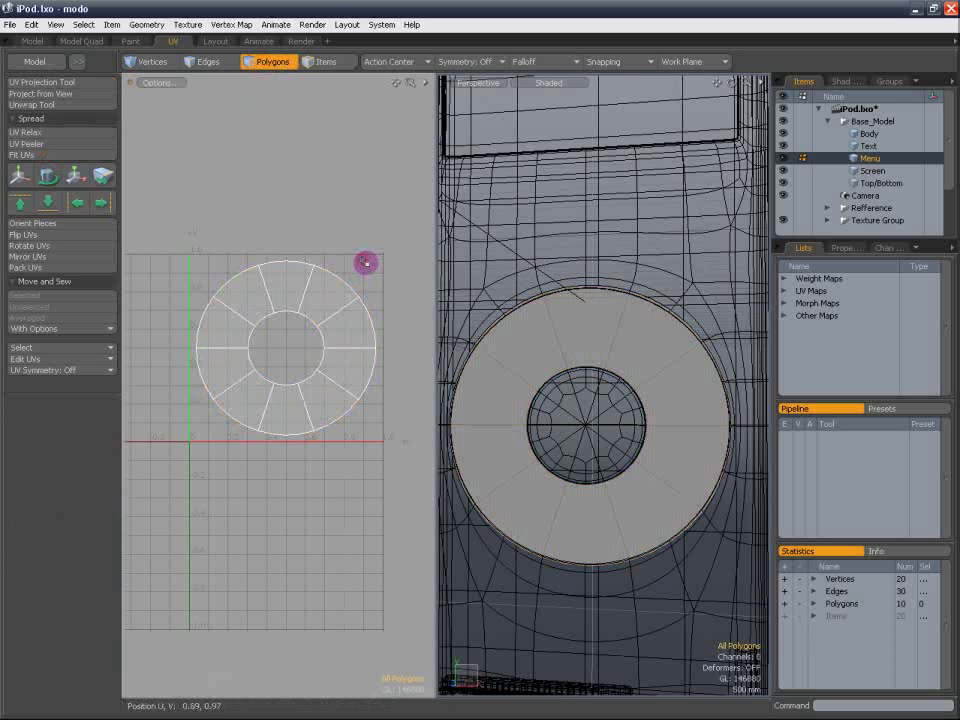
Select the whole click wheel ring, export its UVs as the EPS template UV_Template in the iPod Nano Textures folder, and clear the selection.
{"action": "left_click_drag", "start_coordinate": [624, 365], "coordinate": [613, 352], "text": "alt+shift"}
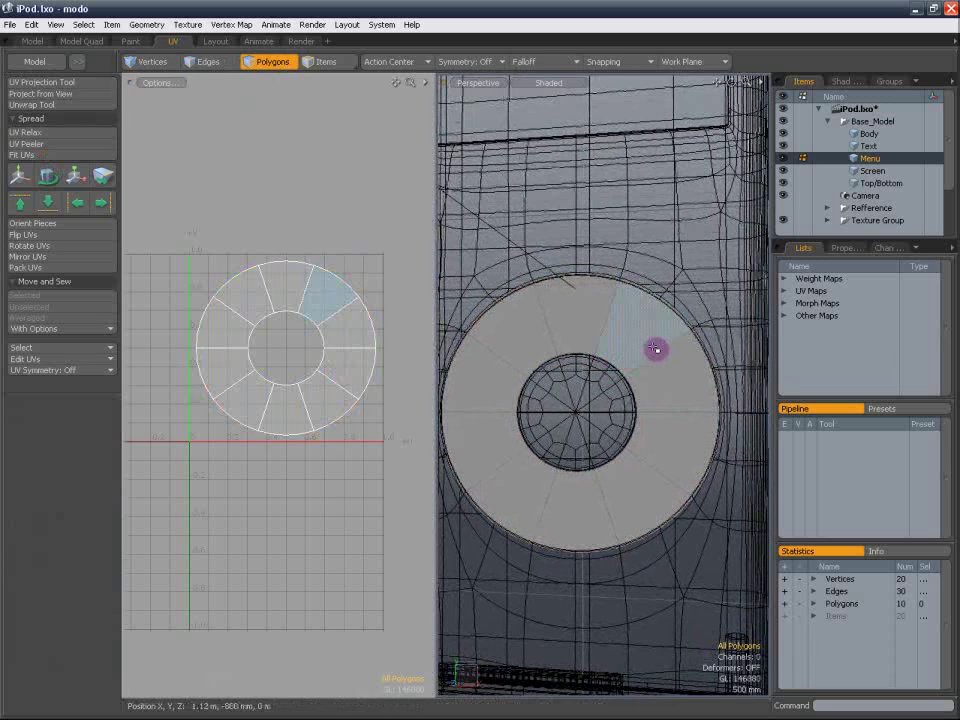
{"action": "double_click", "coordinate": [320, 297]}
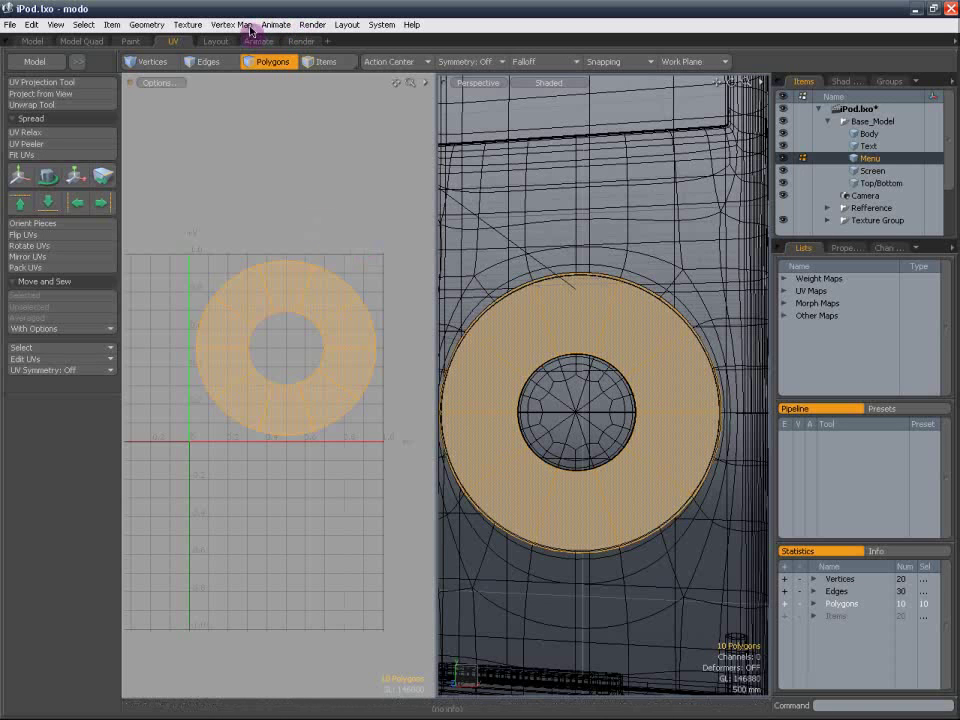
{"action": "left_click", "coordinate": [189, 25]}
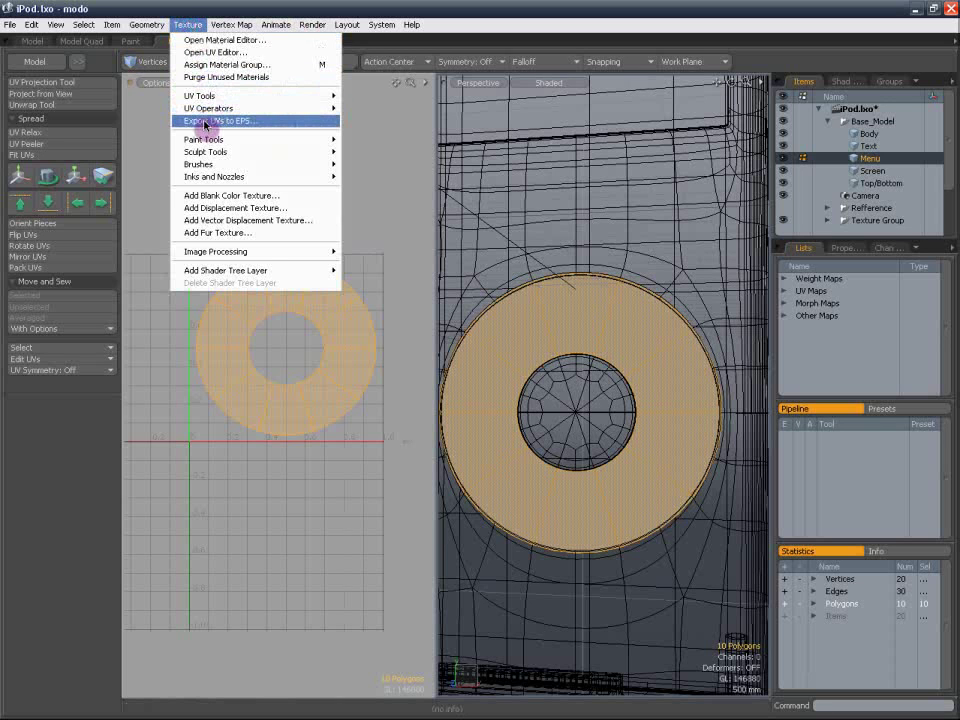
{"action": "left_click", "coordinate": [254, 127]}
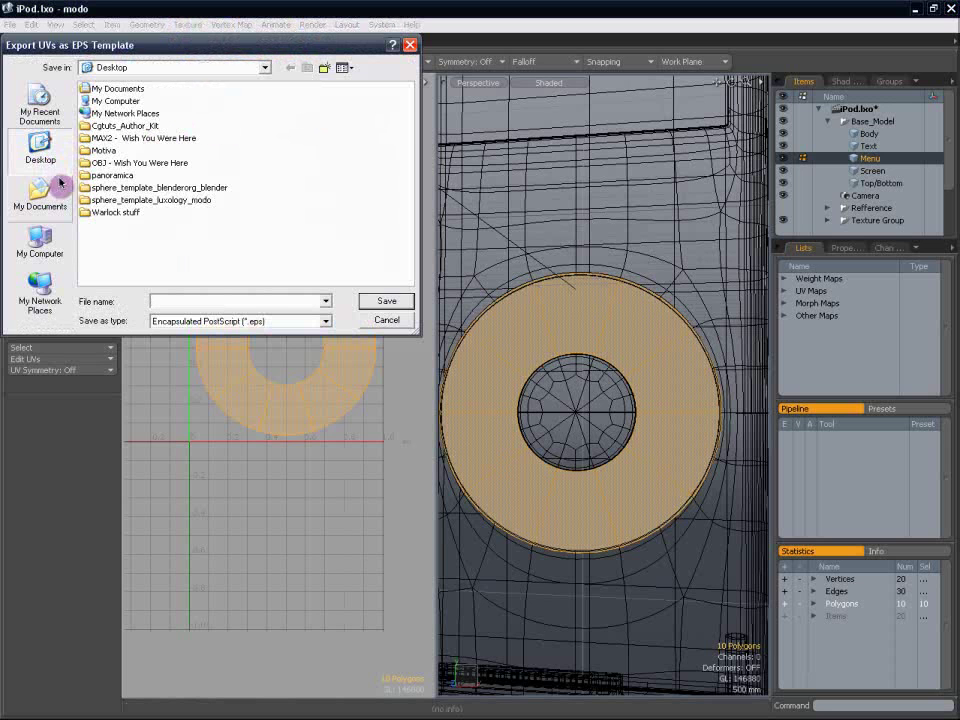
{"action": "left_click_drag", "start_coordinate": [161, 46], "coordinate": [220, 93]}
{"action": "left_click", "coordinate": [96, 245]}
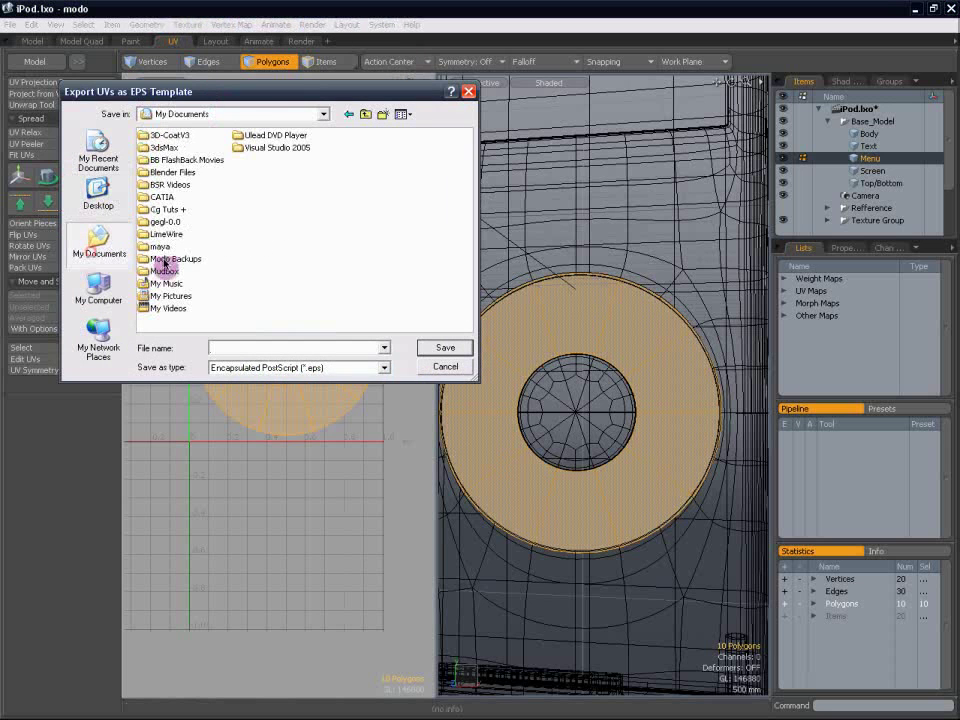
{"action": "double_click", "coordinate": [165, 209]}
{"action": "double_click", "coordinate": [176, 139]}
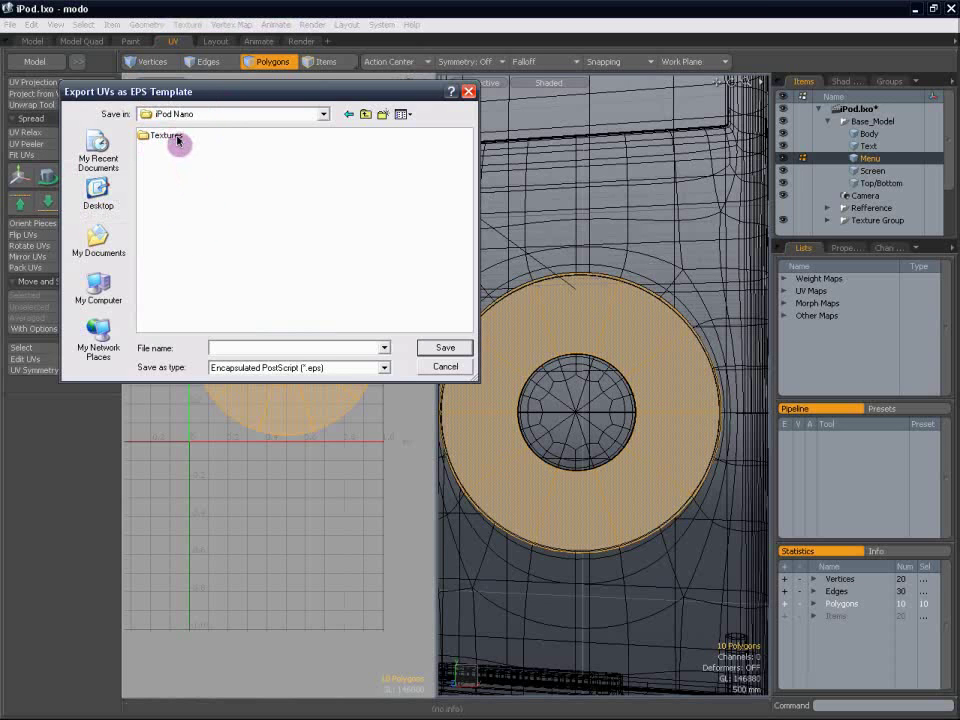
{"action": "double_click", "coordinate": [170, 135]}
{"action": "left_click", "coordinate": [253, 347]}
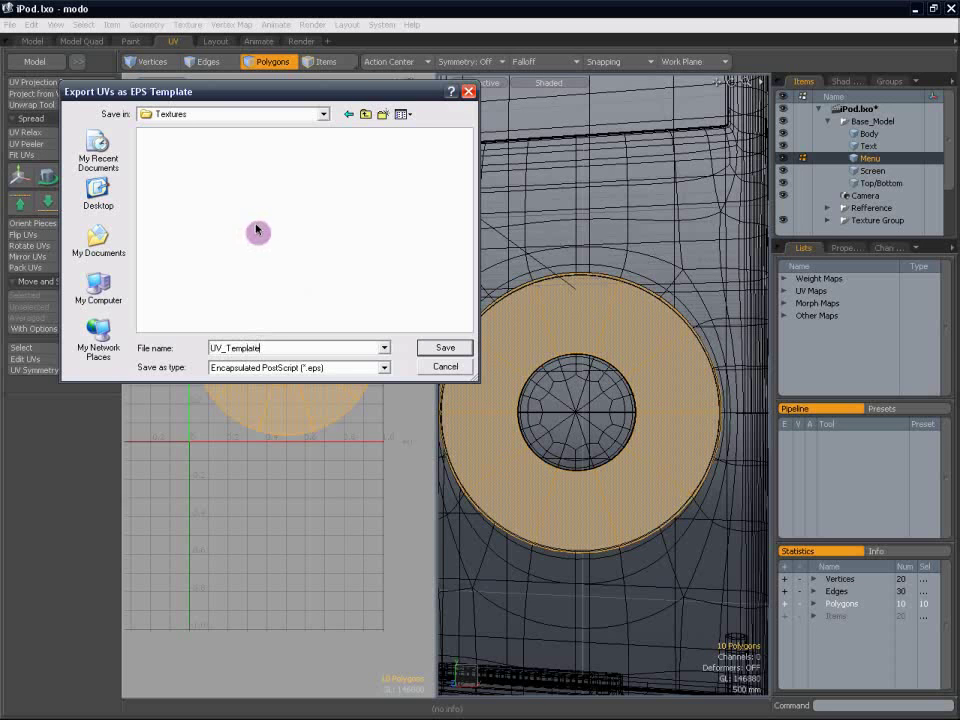
{"action": "left_click", "coordinate": [460, 368]}
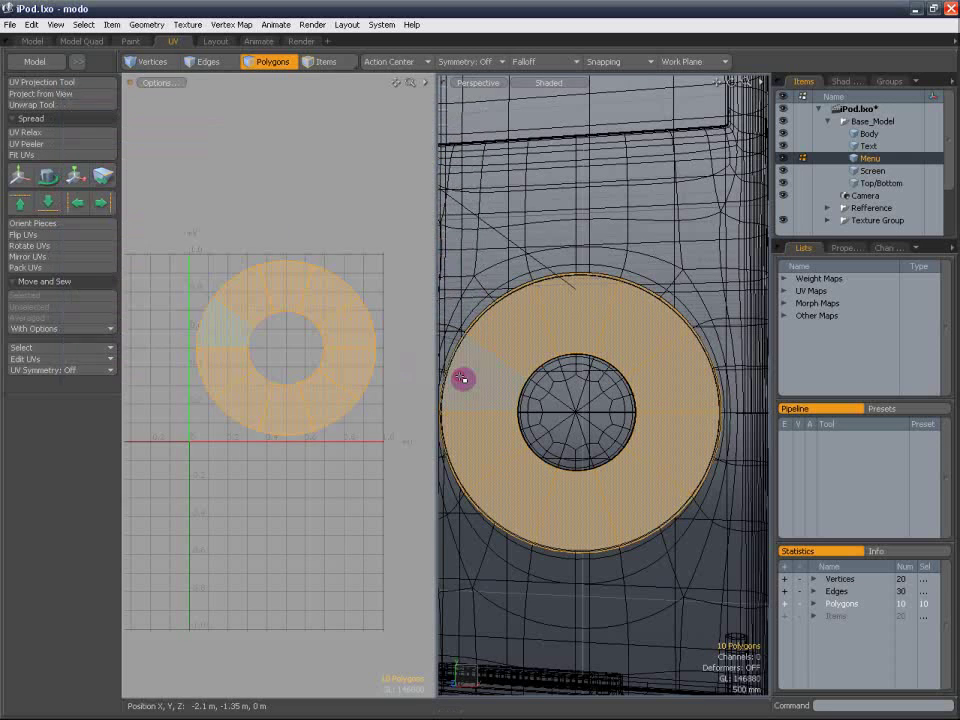
{"action": "left_click", "coordinate": [494, 247]}
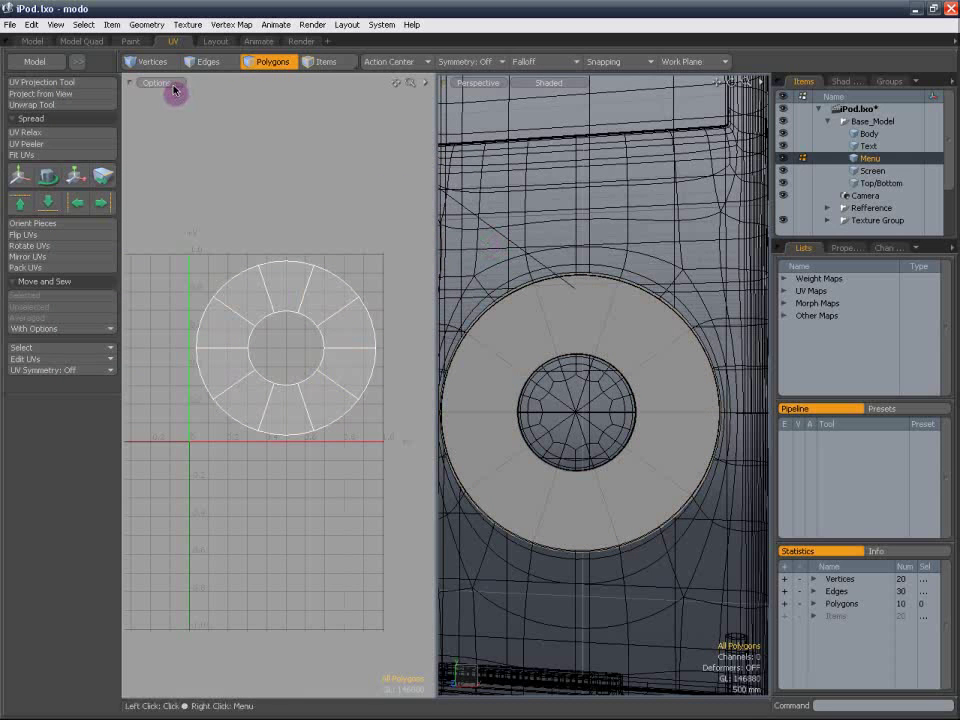
Return to the Render layout and inspect the iPod's screen area in the main viewport using a Perspective view.
{"action": "left_click", "coordinate": [301, 41]}
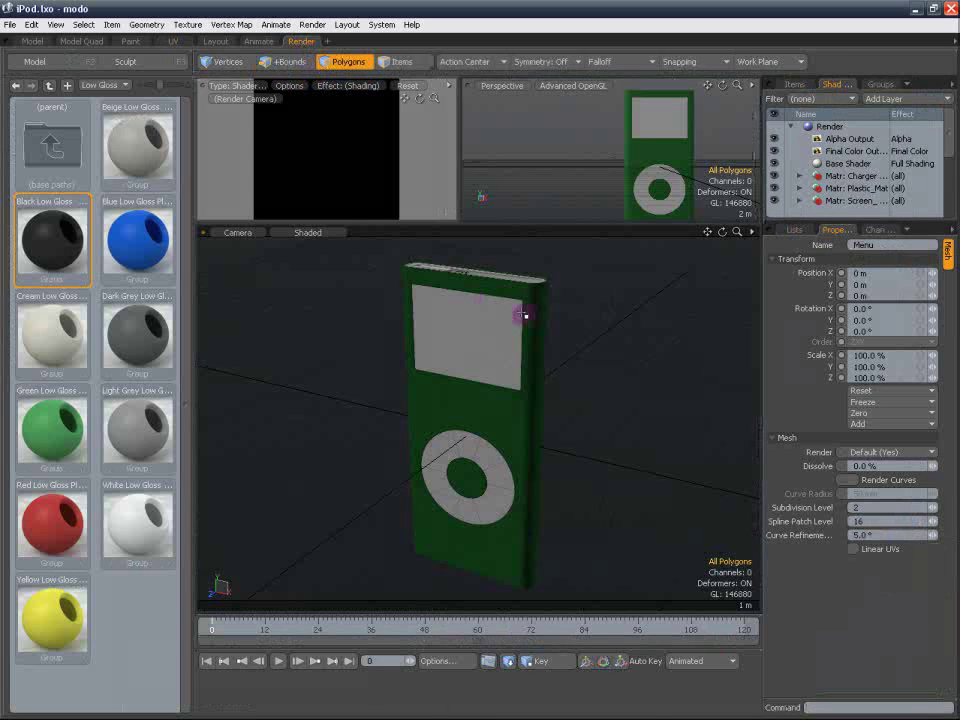
{"action": "scroll", "coordinate": [490, 286], "scroll_direction": "down", "scroll_amount": 1}
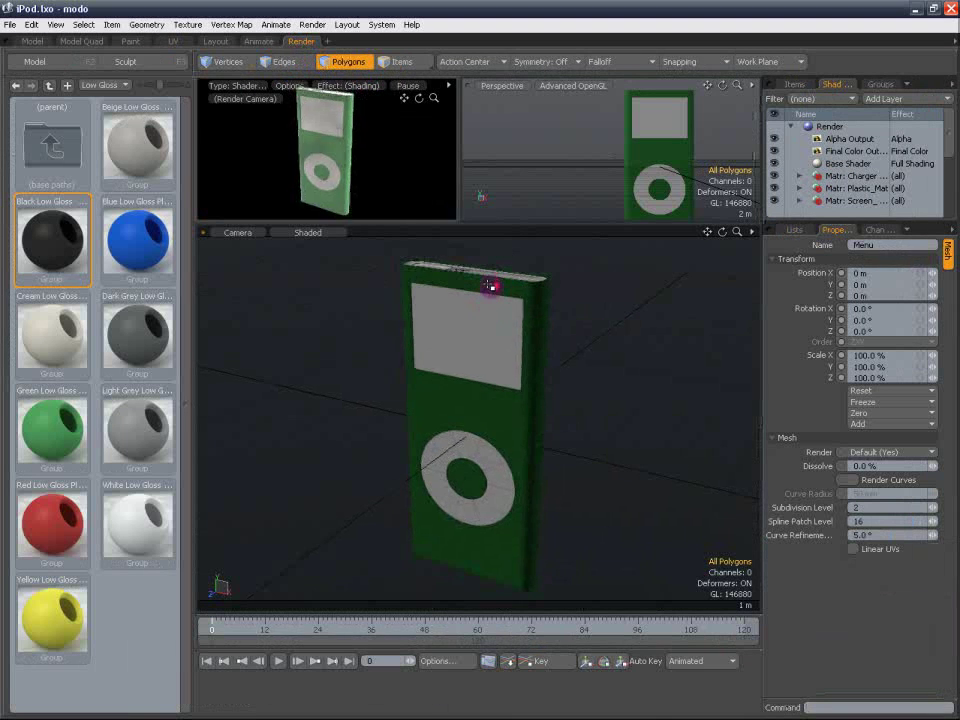
{"action": "left_click", "coordinate": [263, 235]}
{"action": "left_click", "coordinate": [263, 148]}
{"action": "scroll", "coordinate": [538, 336], "scroll_direction": "down", "scroll_amount": 2}
{"action": "left_click_drag", "start_coordinate": [538, 336], "coordinate": [506, 306], "text": "alt"}
{"action": "left_click_drag", "start_coordinate": [506, 306], "coordinate": [480, 441], "text": "alt+shift"}
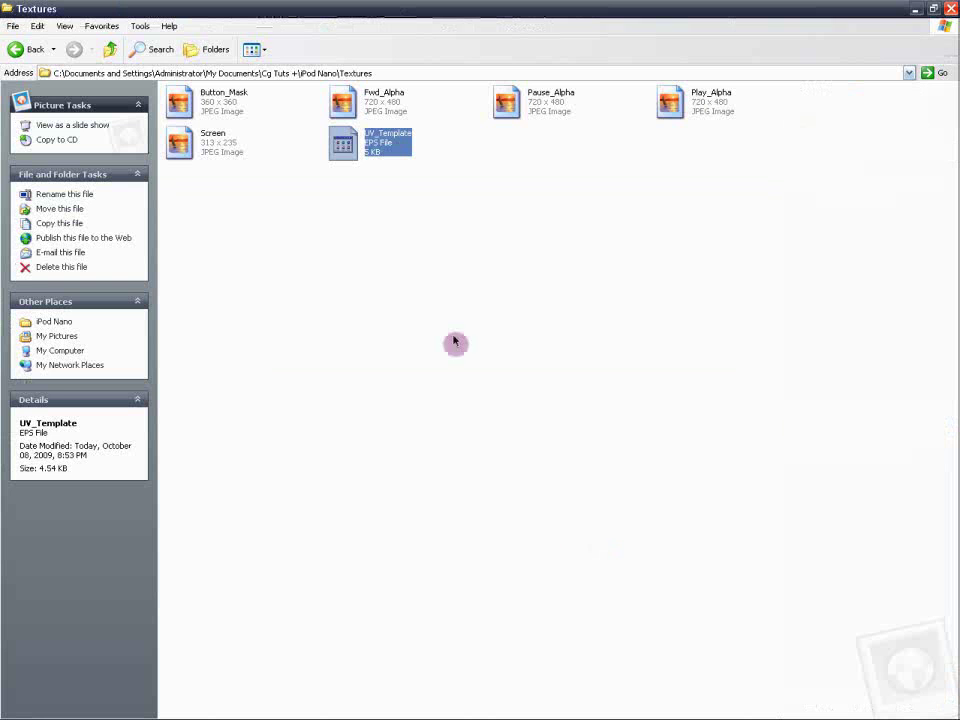
Open the UV_Template EPS from the Textures folder in Photoshop, rasterized at 5 x 5 inches, 72 pixels/inch, CMYK Color.
{"action": "left_click", "coordinate": [392, 191]}
{"action": "left_click", "coordinate": [364, 134]}
{"action": "left_click_drag", "start_coordinate": [364, 134], "coordinate": [566, 460]}
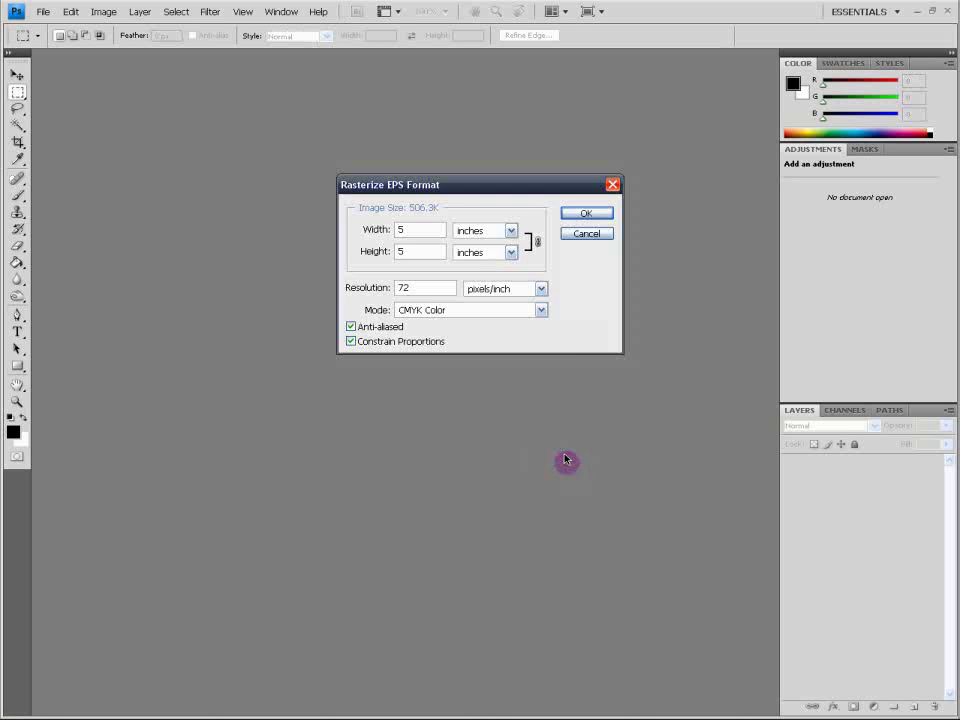
{"action": "left_click", "coordinate": [576, 215]}
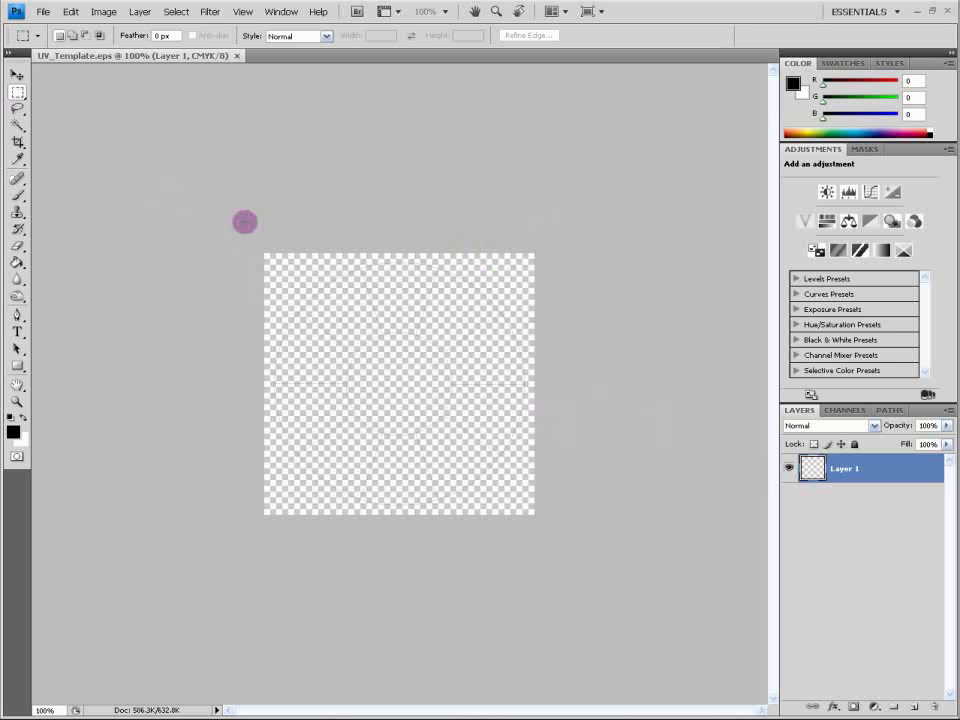
Copy the whole template canvas and create a new 512 x 512 pixel document at 72 pixels/inch with a white background.
{"action": "left_click_drag", "start_coordinate": [236, 218], "coordinate": [598, 531]}
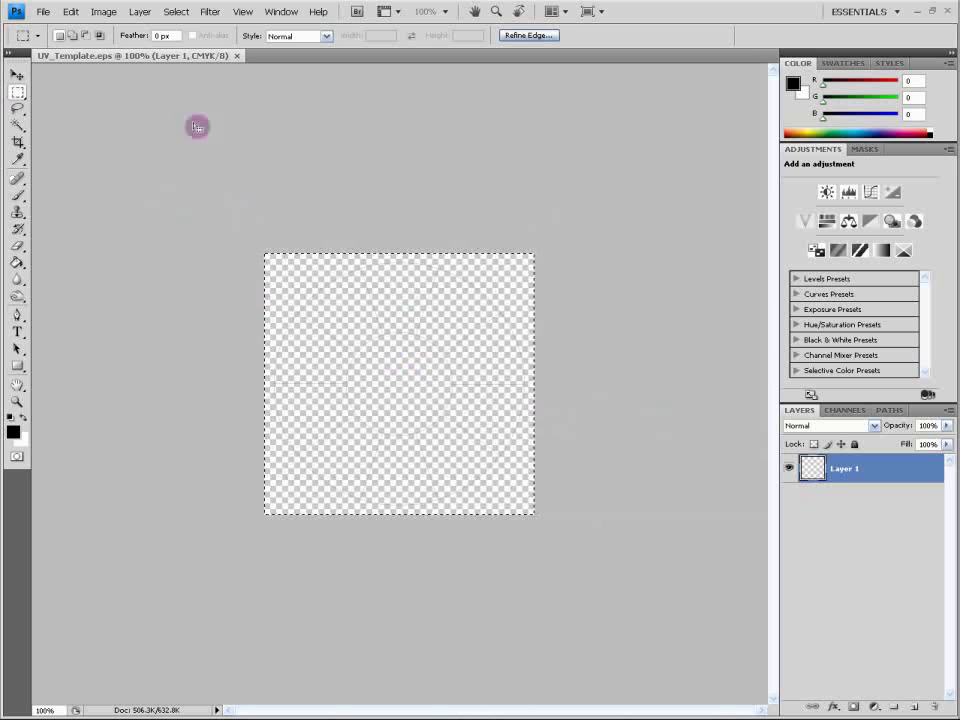
{"action": "left_click", "coordinate": [43, 12]}
{"action": "left_click", "coordinate": [79, 30]}
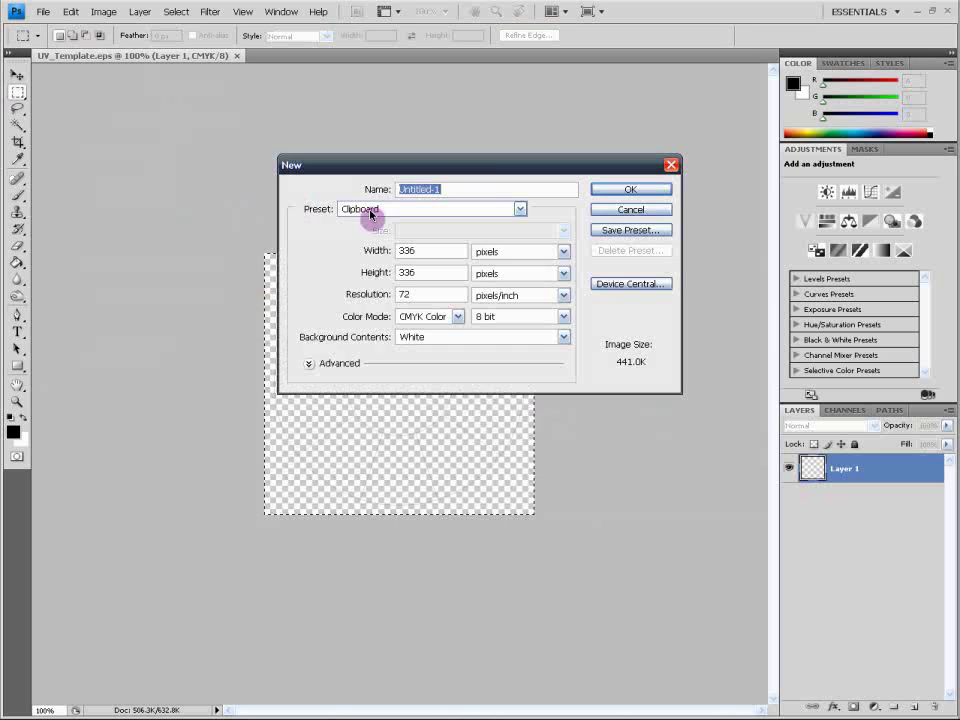
{"action": "left_click", "coordinate": [443, 251]}
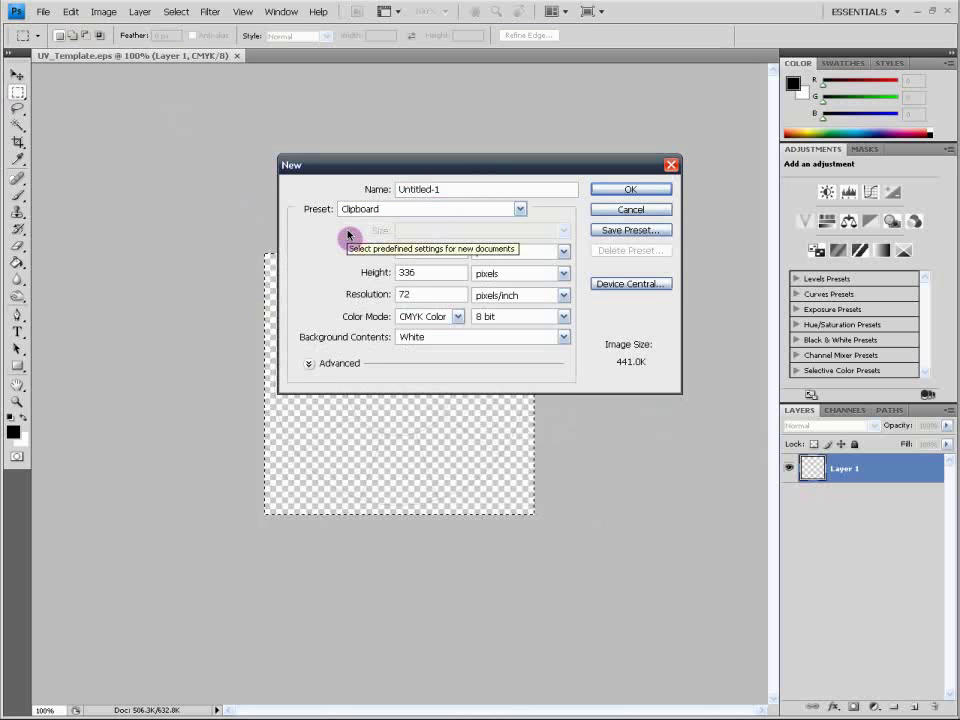
{"action": "type", "text": "512"}
{"action": "key", "text": "Tab"}
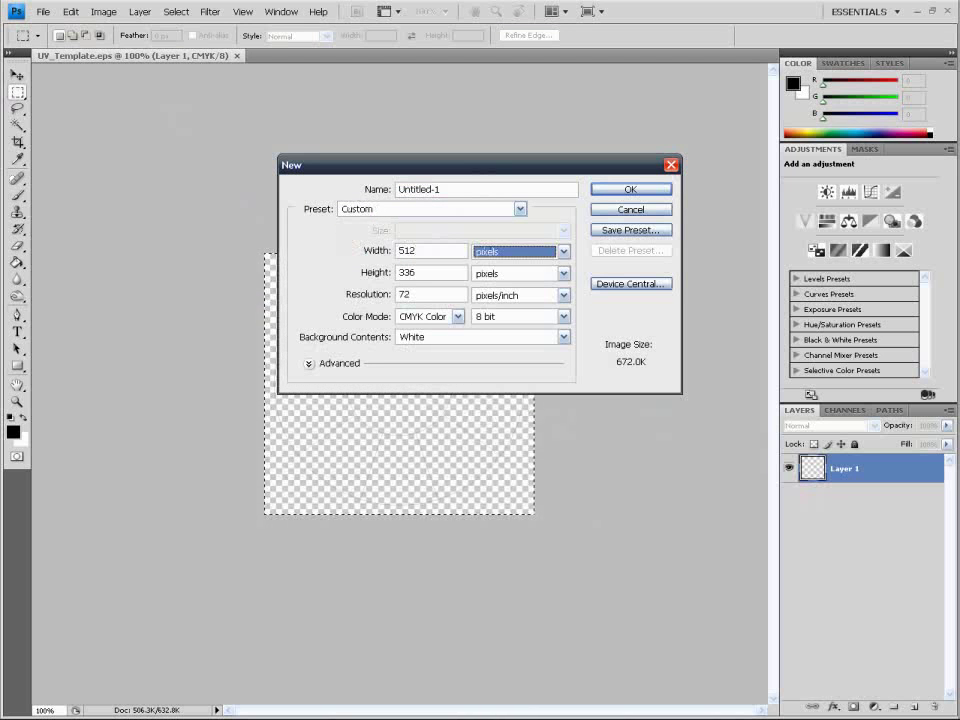
{"action": "key", "text": "Tab"}
{"action": "type", "text": "512"}
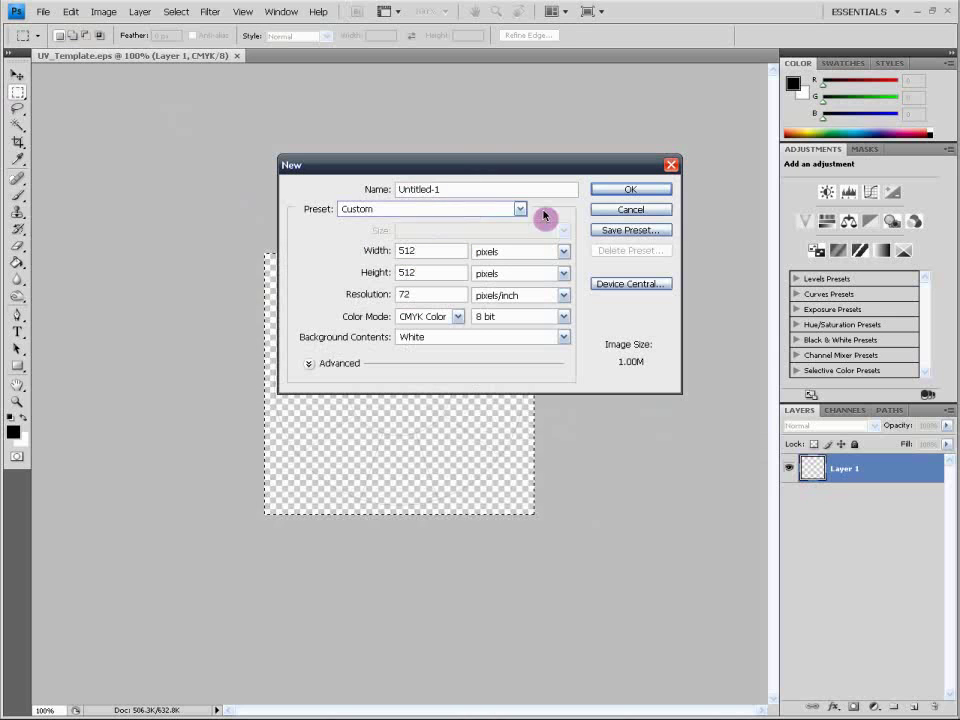
{"action": "left_click", "coordinate": [658, 192]}
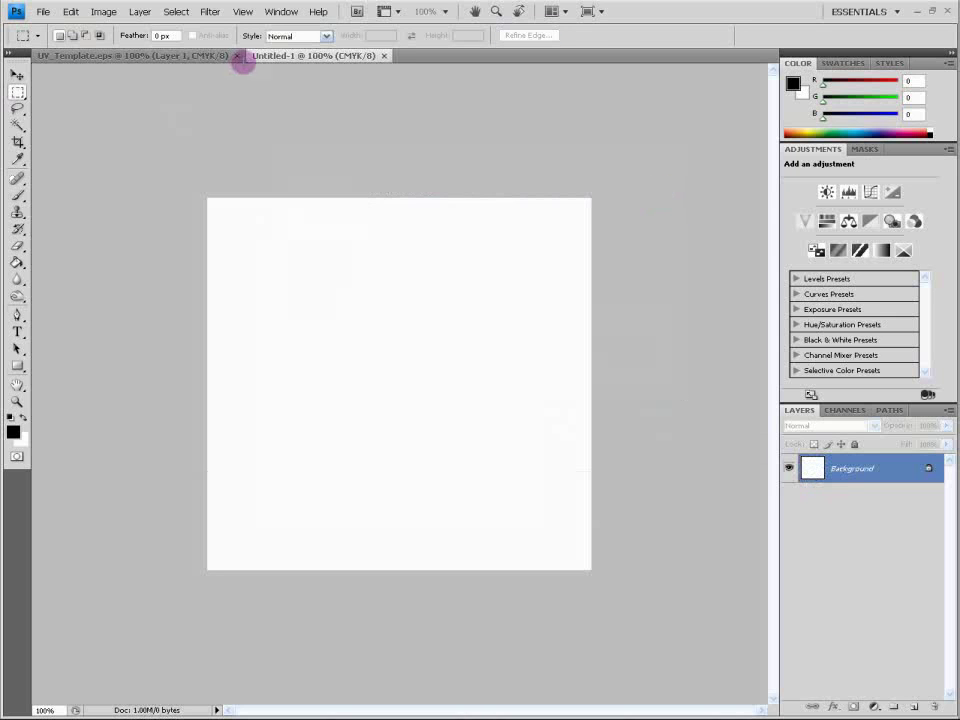
Close the UV_Template document and paste the copied ring template into the new document.
{"action": "left_click", "coordinate": [237, 55]}
{"action": "left_click", "coordinate": [474, 283]}
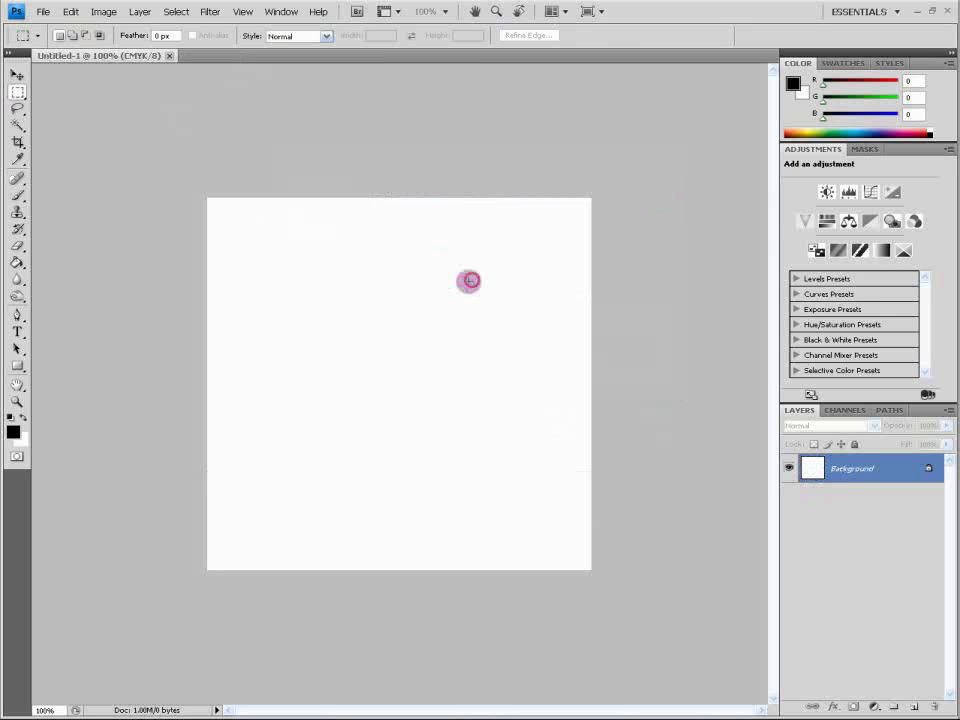
{"action": "key", "text": "ctrl+v"}
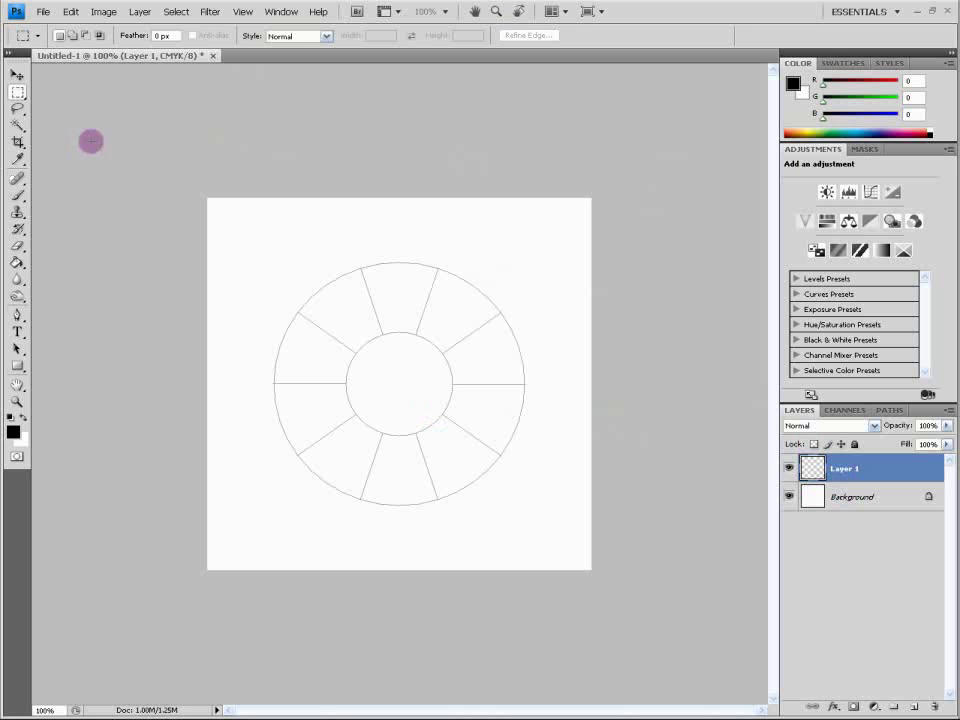
Free-transform the pasted ring template, scaling it proportionally to about 152.4% so it fills the 512 pixel canvas.
{"action": "right_click", "coordinate": [443, 343]}
{"action": "left_click", "coordinate": [494, 453]}
{"action": "left_click_drag", "start_coordinate": [422, 366], "coordinate": [368, 302]}
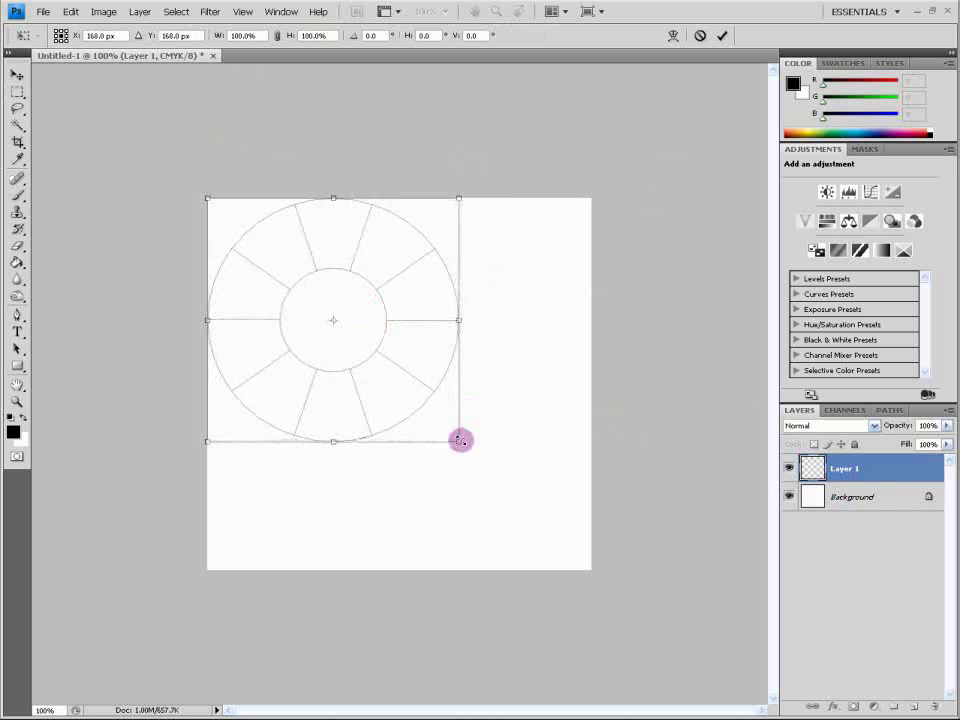
{"action": "left_click_drag", "start_coordinate": [459, 441], "coordinate": [596, 566], "text": "shift"}
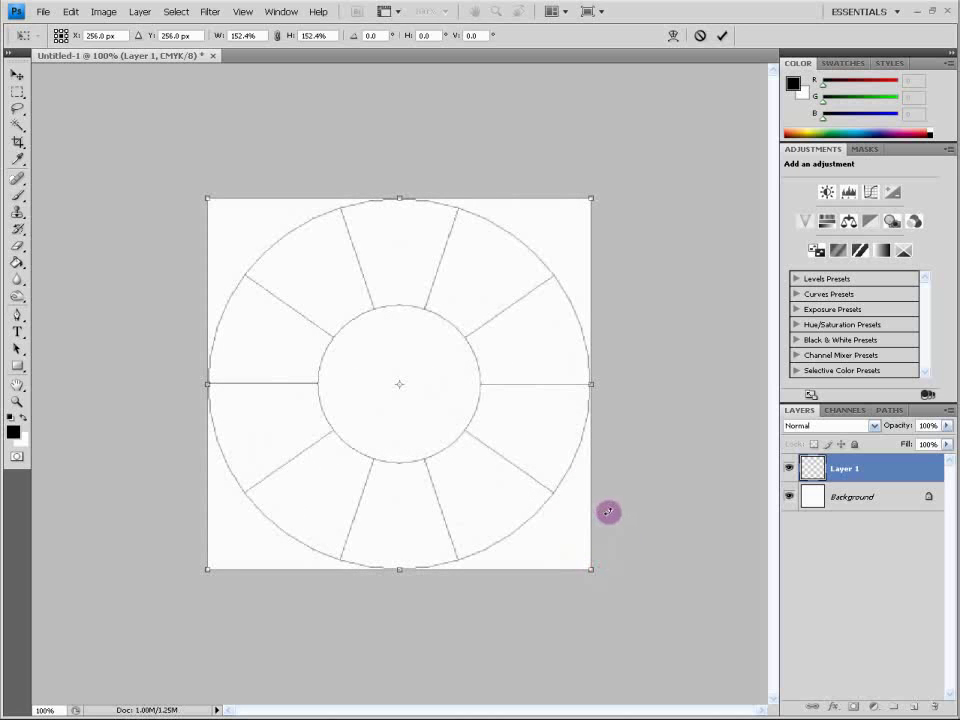
{"action": "key", "text": "Return"}
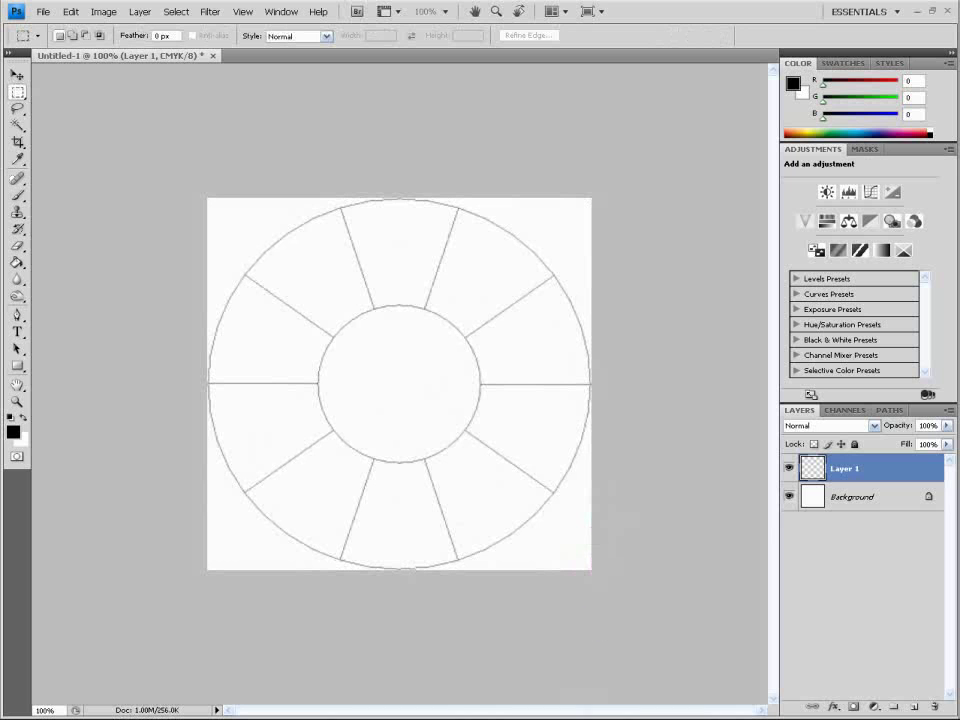
Switch to modo and examine how the click wheel ring sits within the UV space.
{"action": "left_click", "coordinate": [572, 719]}
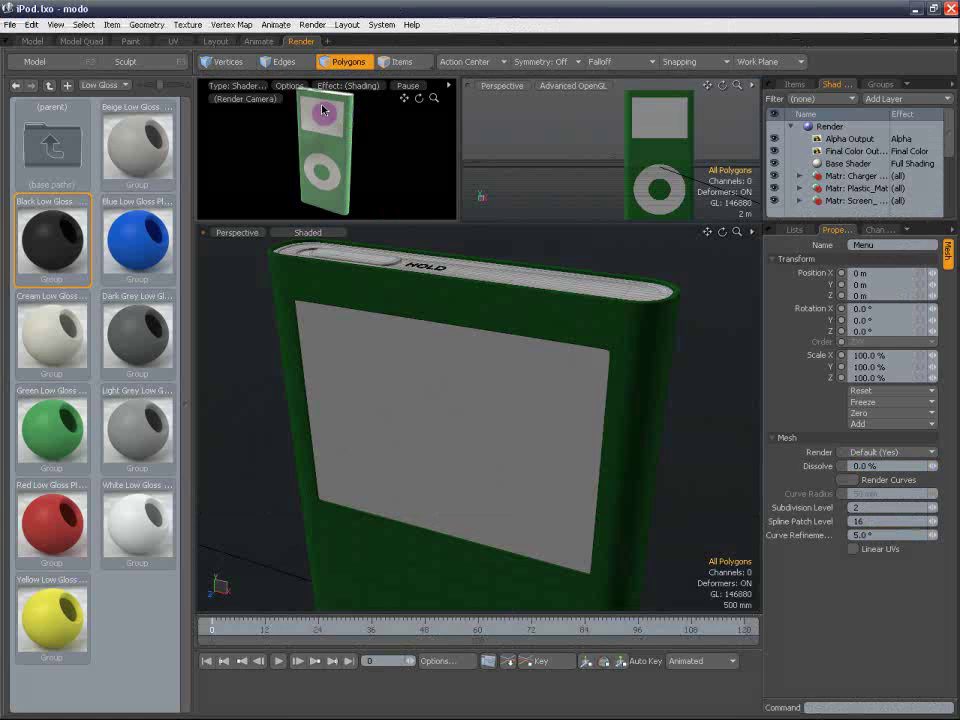
{"action": "left_click", "coordinate": [178, 41]}
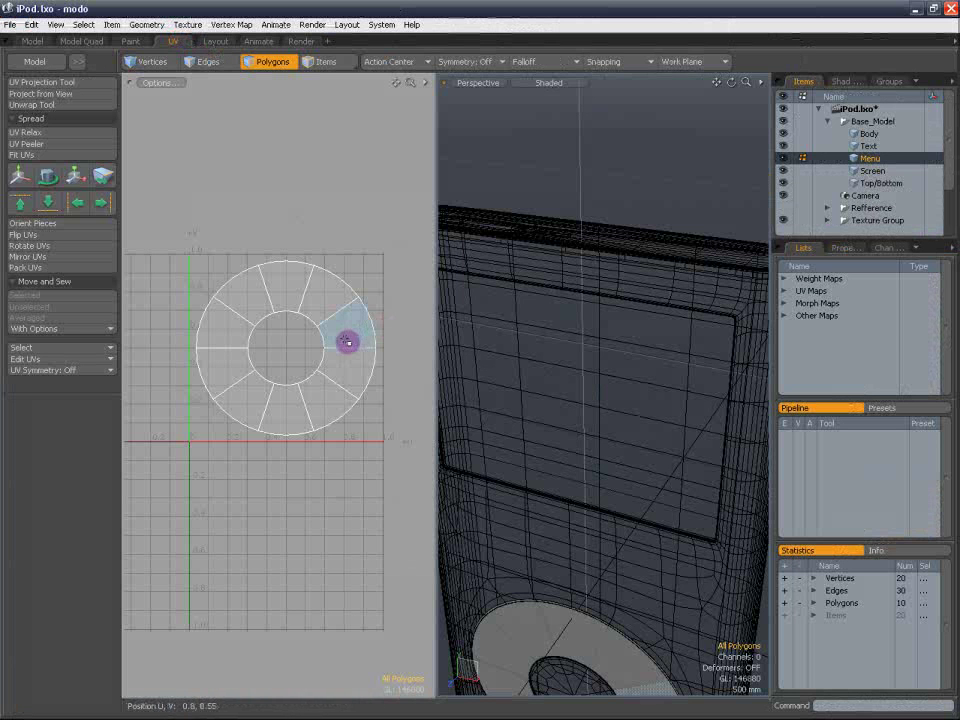
{"action": "scroll", "coordinate": [306, 336], "scroll_direction": "up", "scroll_amount": 2}
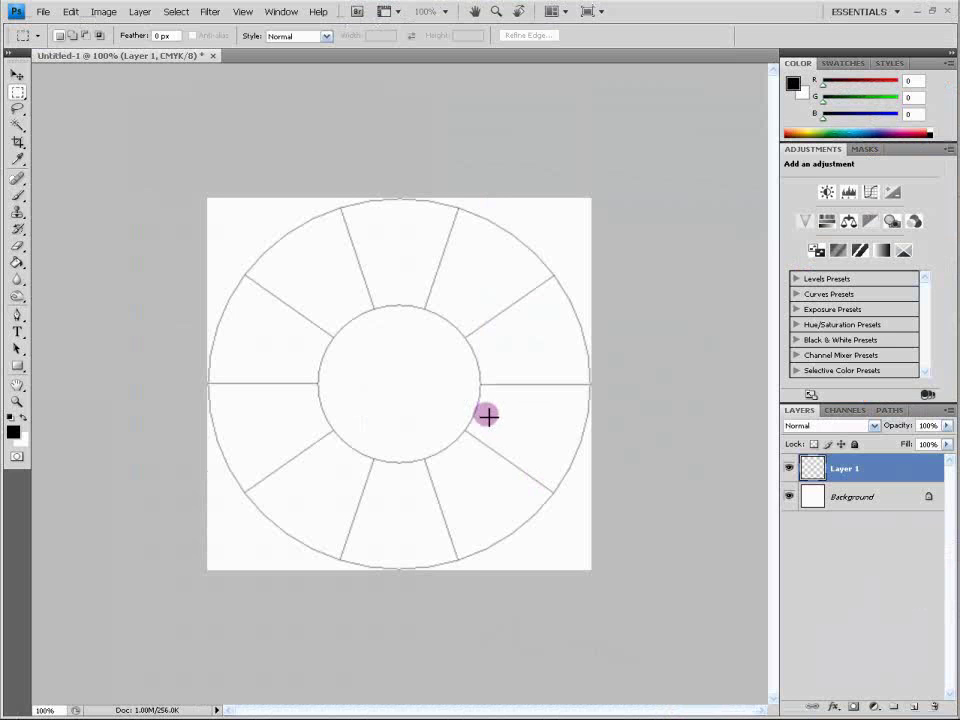
In Photoshop, discard the untitled document and reopen UV_Template.eps from the Textures folder, rasterized at 5 x 5 inches and 72 pixels/inch.
{"action": "left_click", "coordinate": [215, 59]}
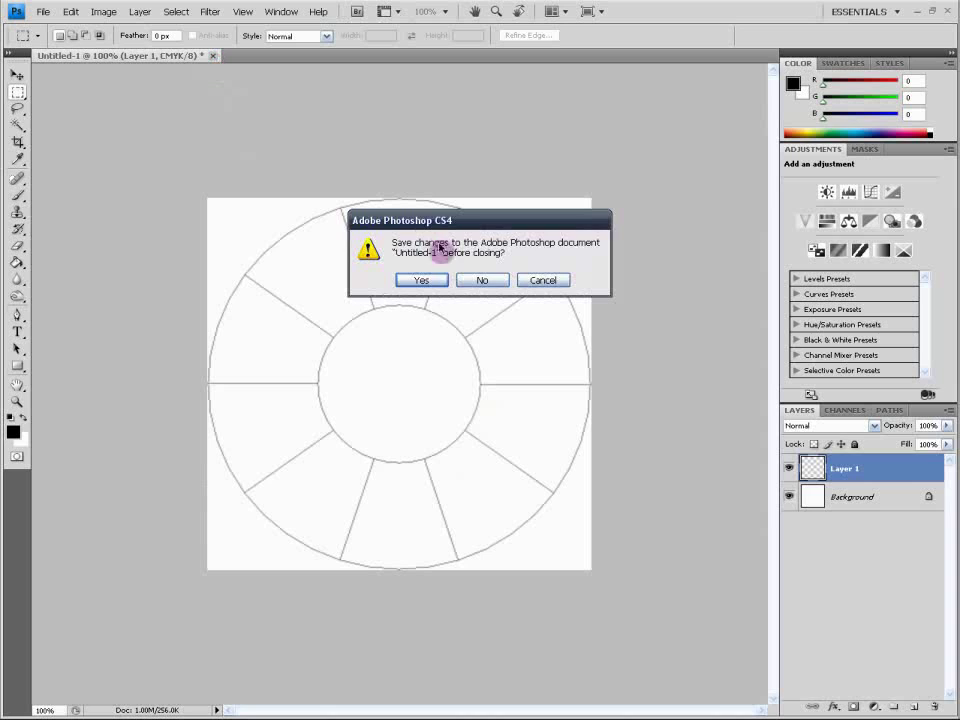
{"action": "left_click", "coordinate": [480, 281]}
{"action": "left_click", "coordinate": [462, 714]}
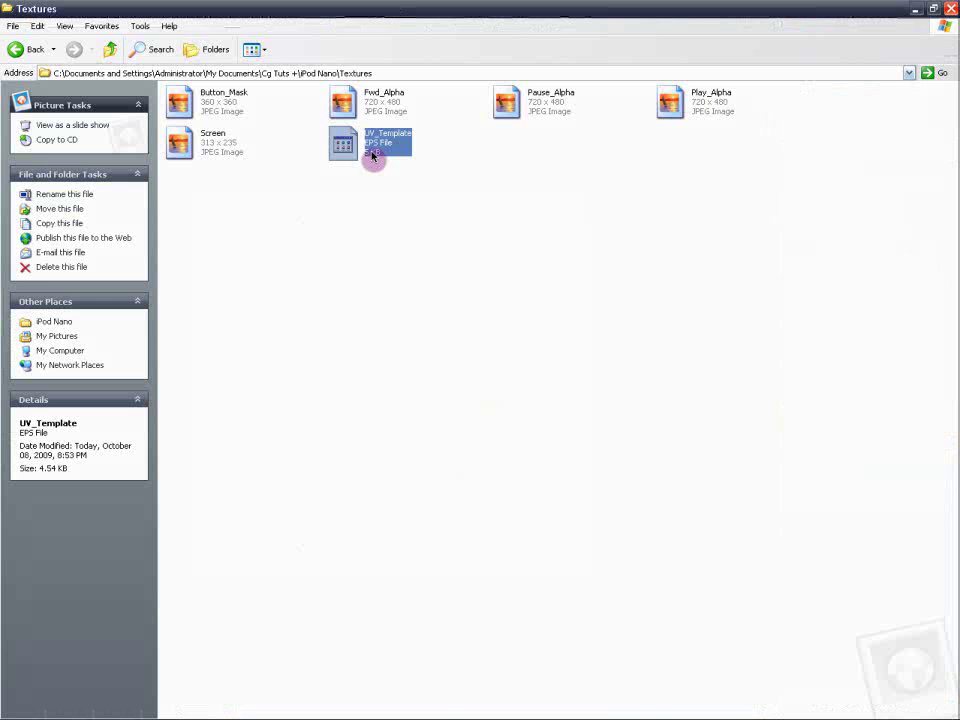
{"action": "left_click_drag", "start_coordinate": [375, 161], "coordinate": [500, 456]}
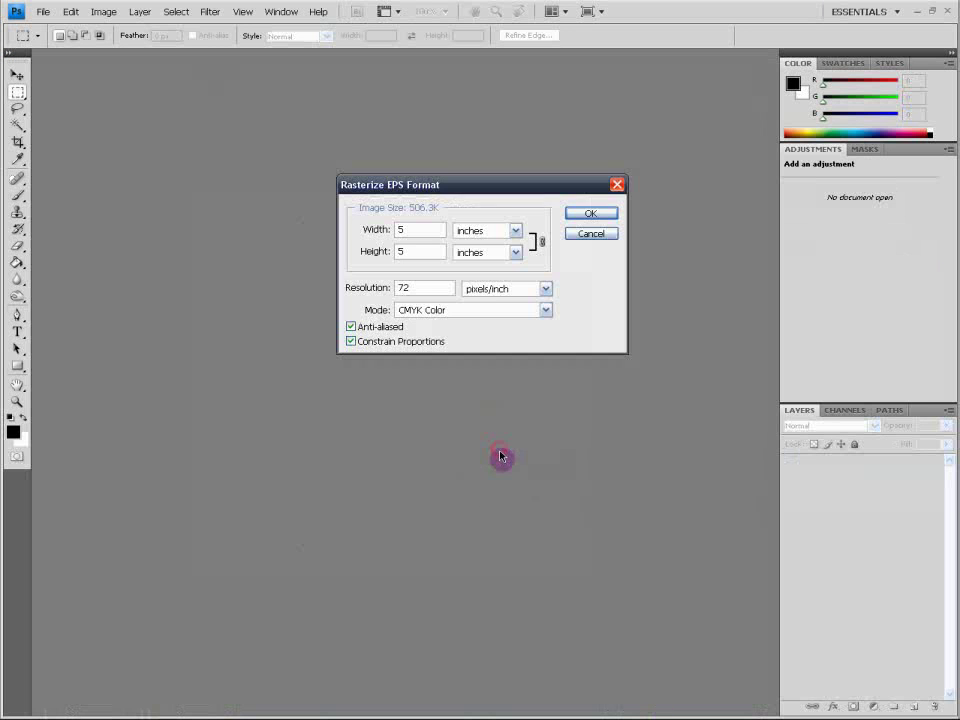
{"action": "left_click", "coordinate": [589, 212]}
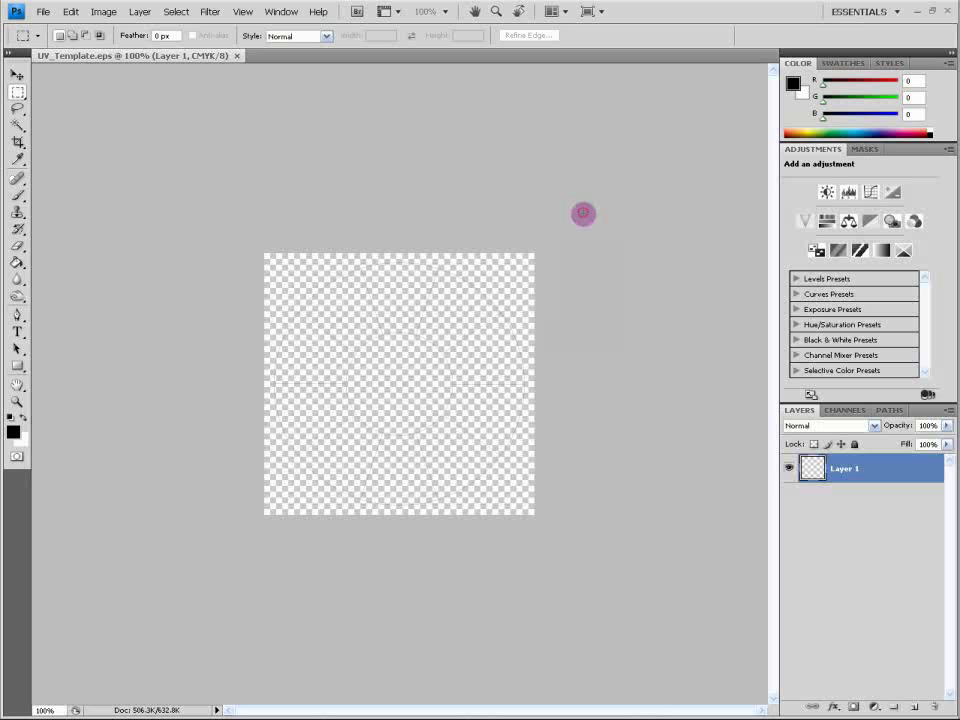
Add a new layer beneath the UV template layer and name it Background.
{"action": "left_click_drag", "start_coordinate": [206, 211], "coordinate": [589, 542]}
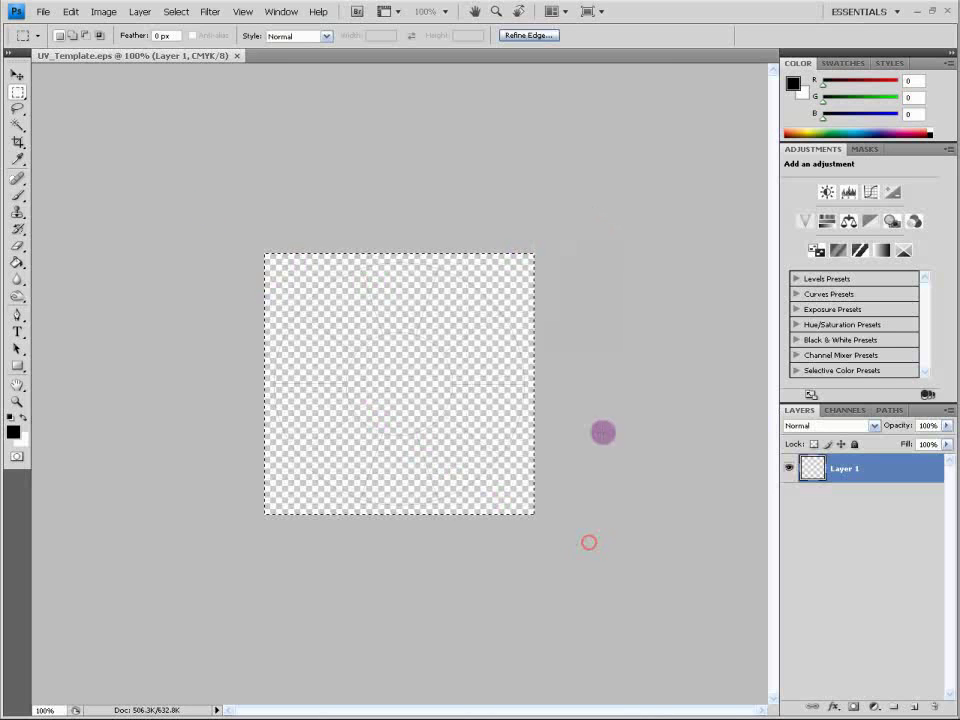
{"action": "left_click", "coordinate": [602, 422]}
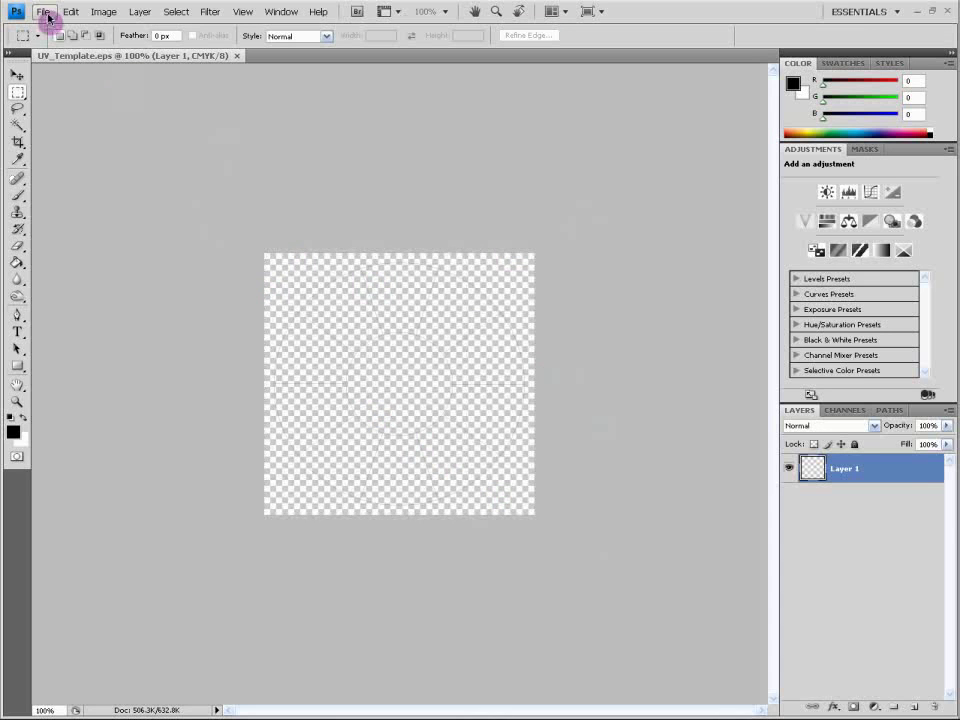
{"action": "left_click", "coordinate": [915, 706]}
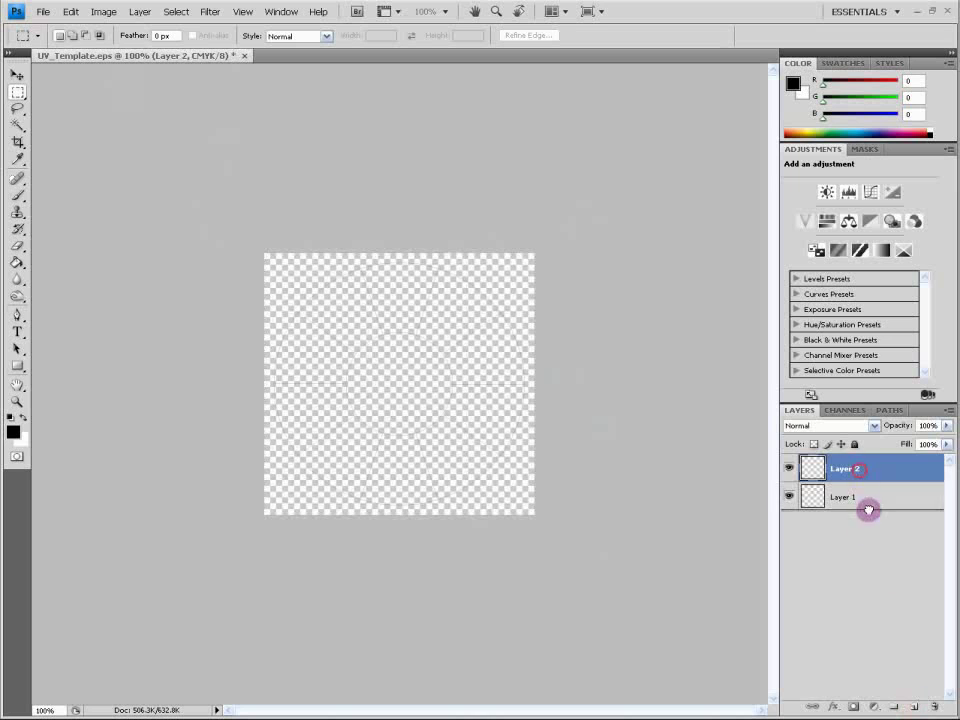
{"action": "left_click_drag", "start_coordinate": [868, 510], "coordinate": [878, 511]}
{"action": "double_click", "coordinate": [845, 497]}
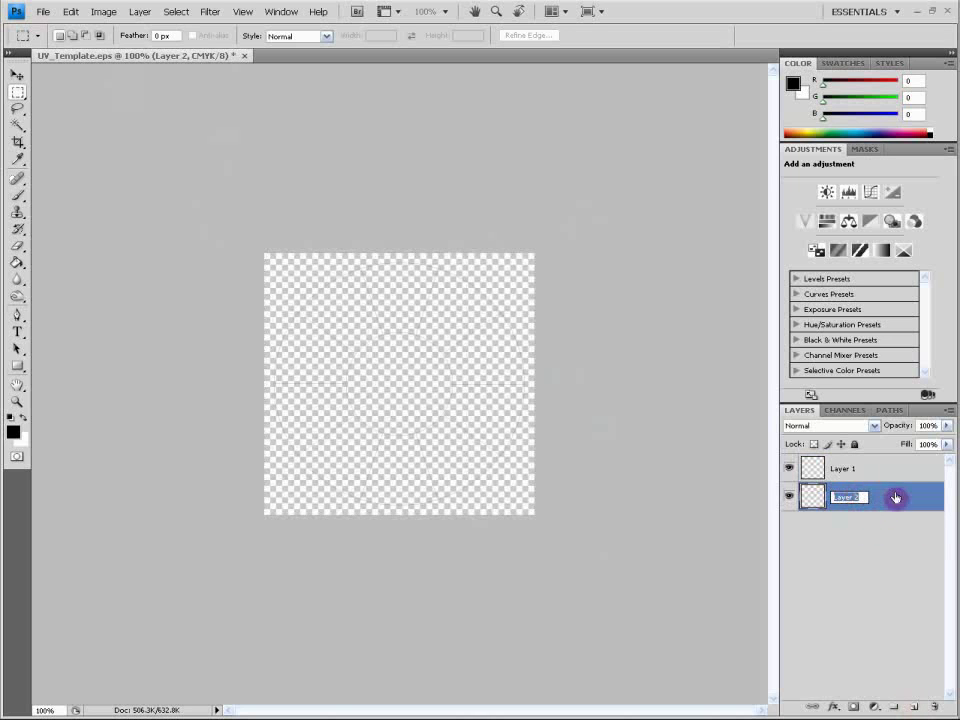
{"action": "type", "text": "Background"}
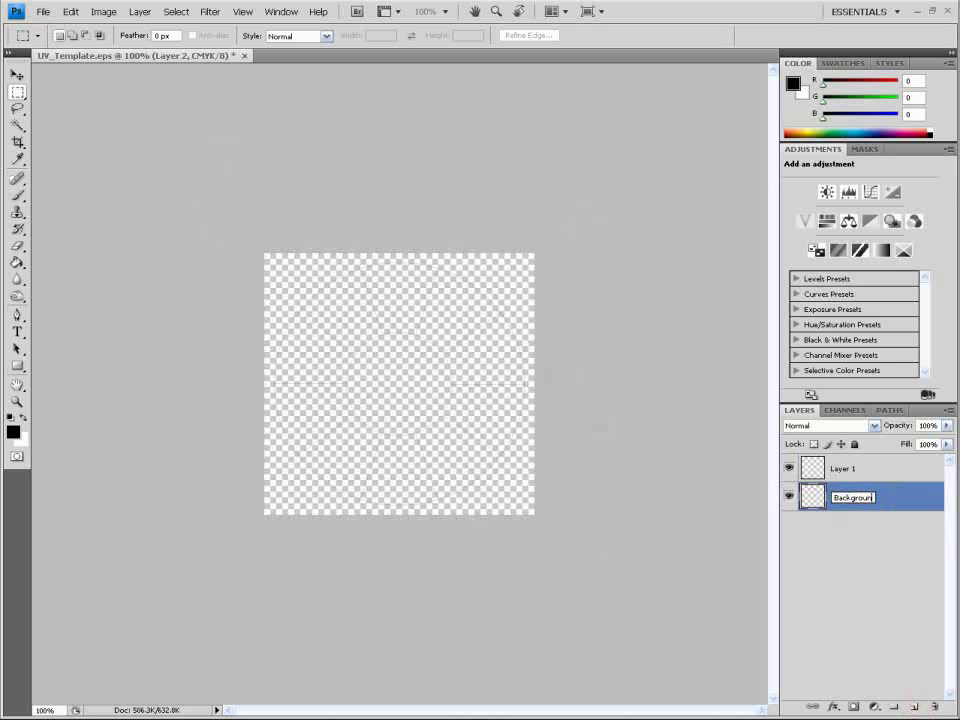
{"action": "key", "text": "Return"}
Fill the Background layer with the black foreground colour using the Paint Bucket.
{"action": "right_click", "coordinate": [336, 304]}
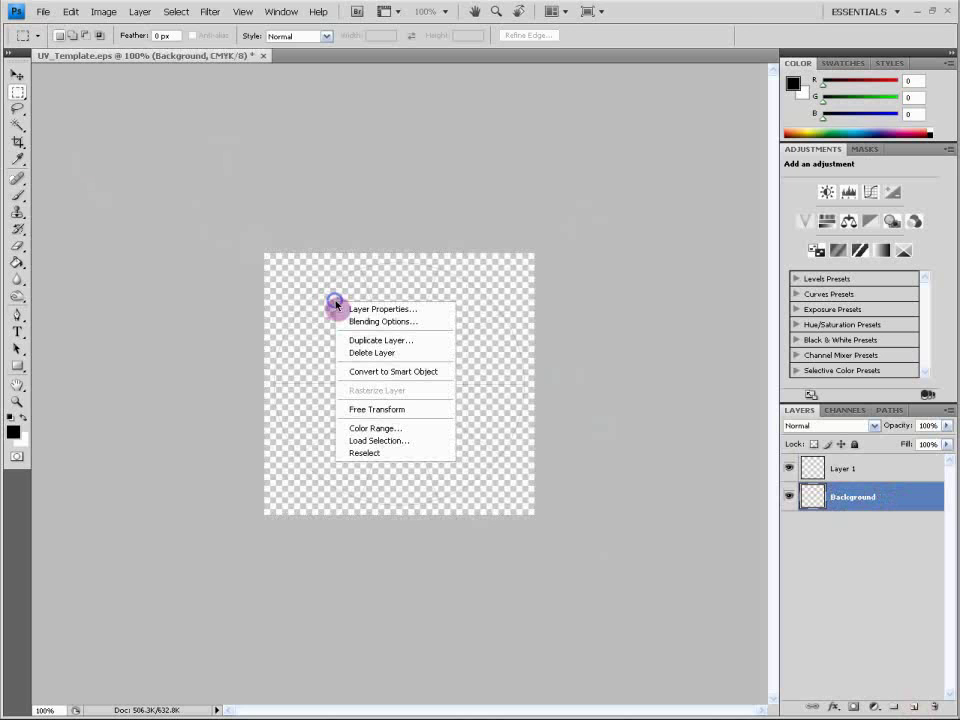
{"action": "left_click", "coordinate": [22, 268]}
{"action": "left_click", "coordinate": [388, 371]}
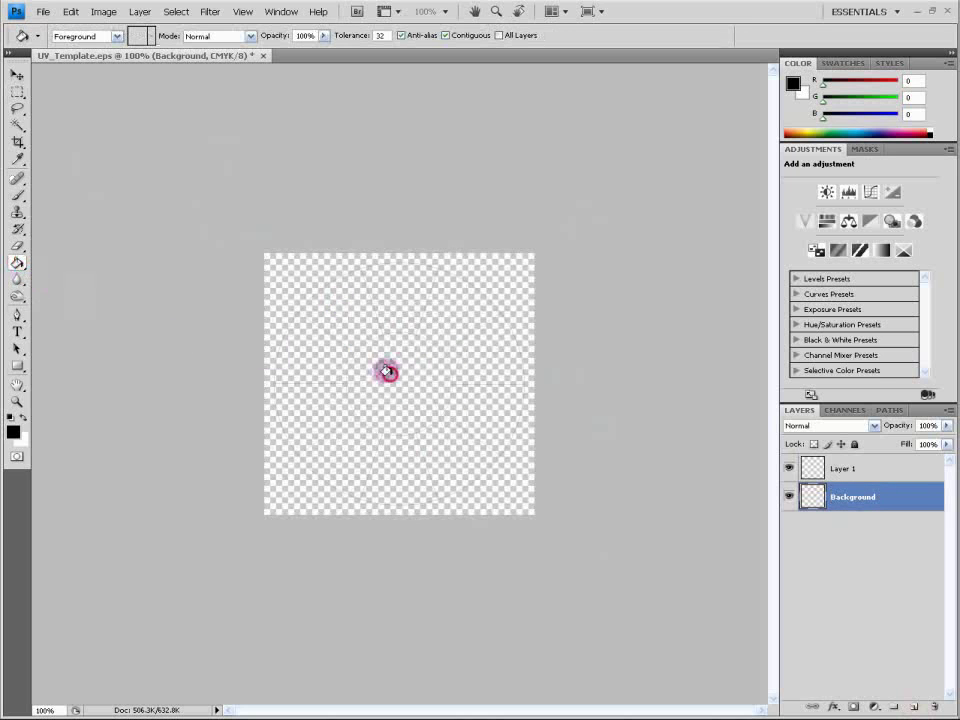
Set the blend mode of Layer 1, which holds the UV template lines, to Screen.
{"action": "left_click", "coordinate": [848, 470]}
{"action": "left_click", "coordinate": [874, 425]}
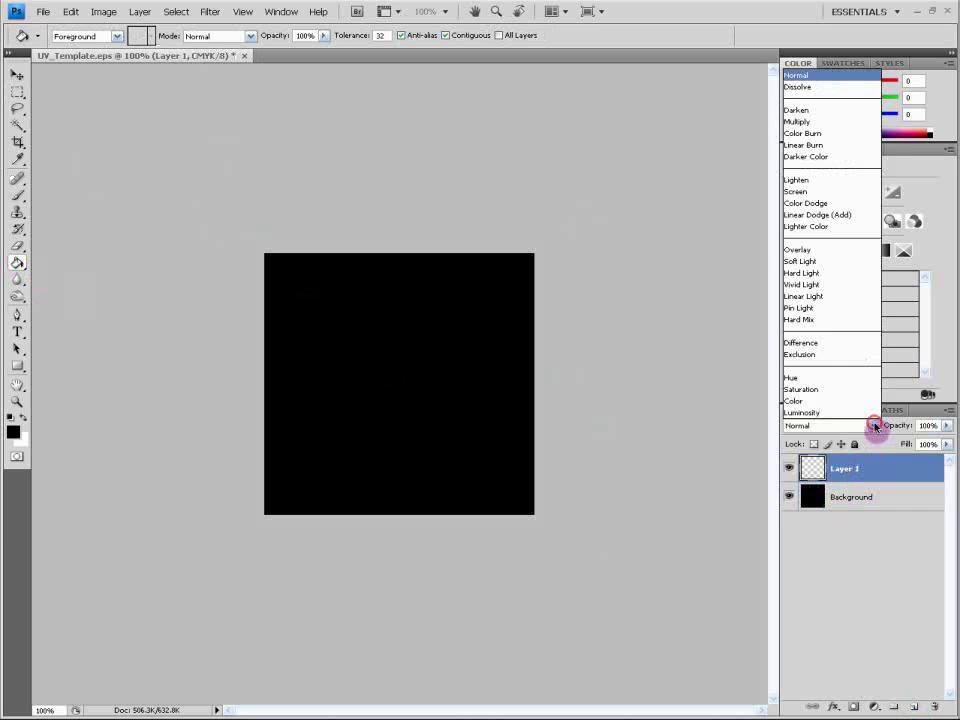
{"action": "left_click", "coordinate": [811, 191]}
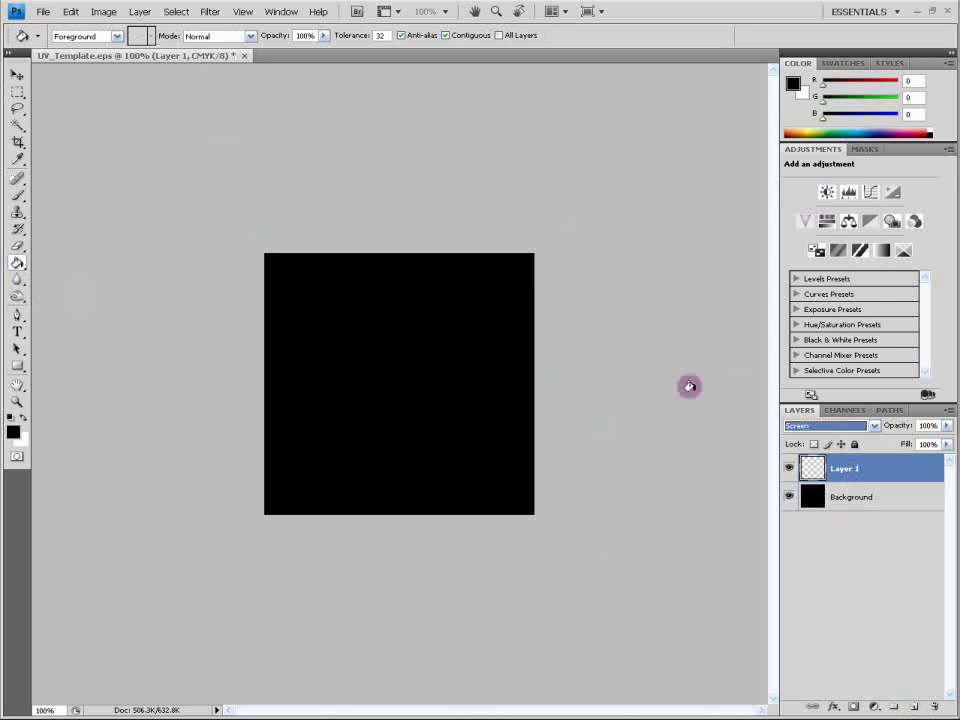
Add a Stroke layer style to Layer 1 and make the stroke colour white.
{"action": "right_click", "coordinate": [857, 462]}
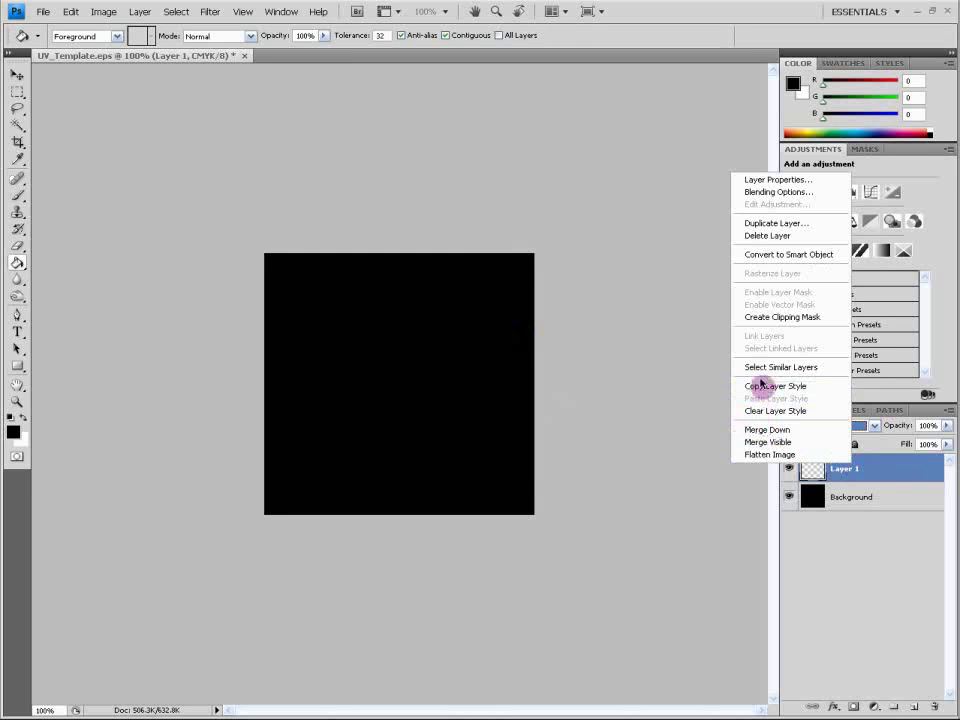
{"action": "left_click", "coordinate": [794, 193]}
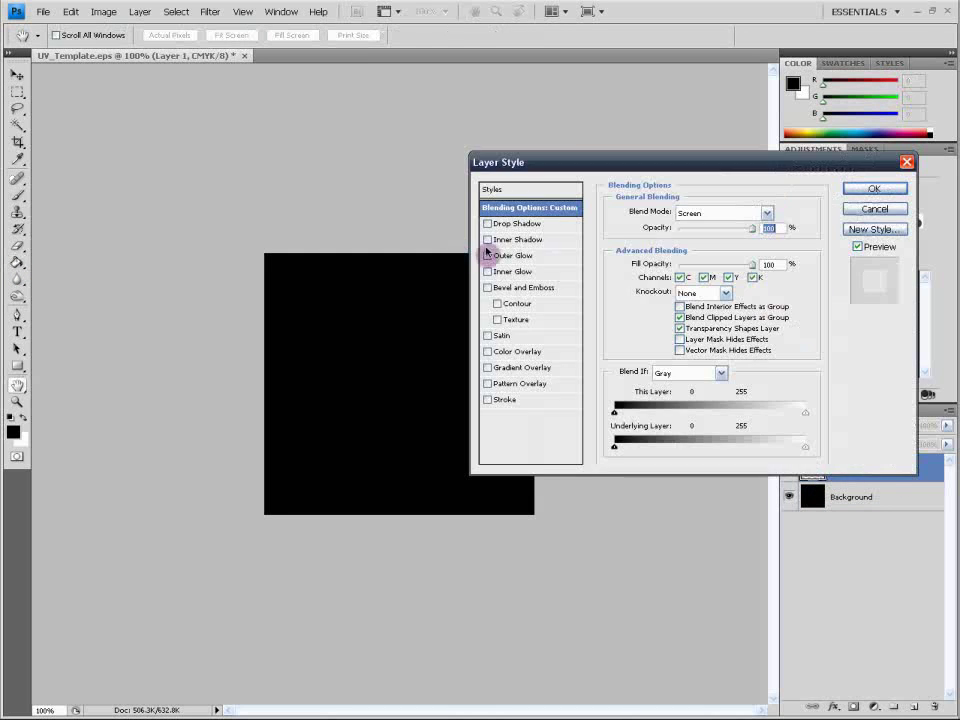
{"action": "left_click", "coordinate": [494, 400]}
{"action": "left_click", "coordinate": [644, 306]}
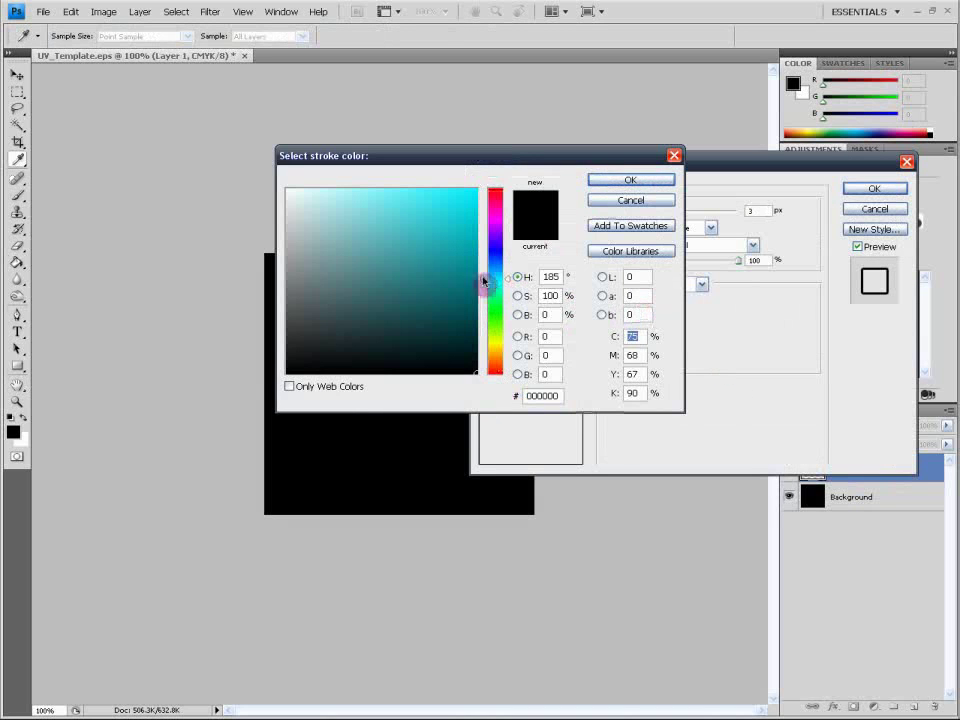
{"action": "left_click_drag", "start_coordinate": [300, 200], "coordinate": [255, 178]}
{"action": "left_click", "coordinate": [628, 182]}
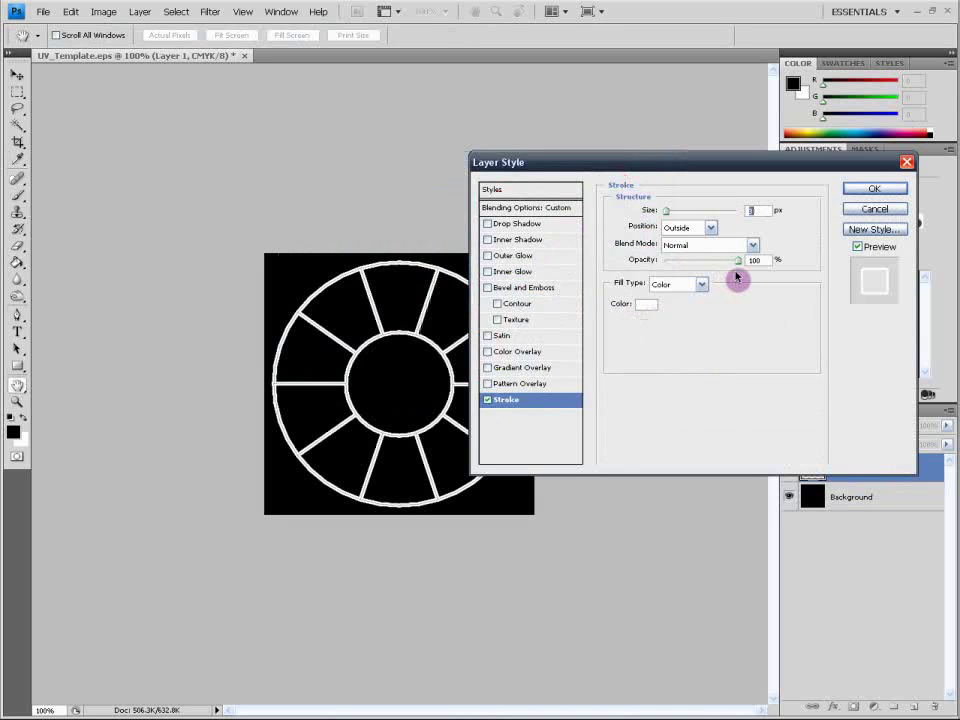
Set the stroke size to 1 px and its opacity to 60%, and apply the layer style.
{"action": "type", "text": "1"}
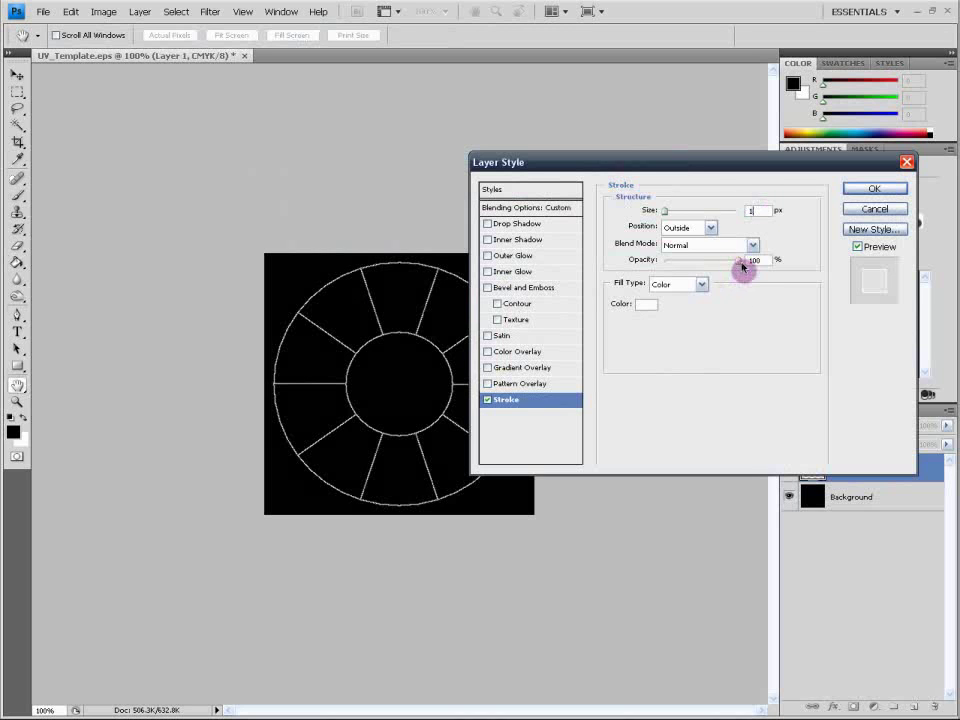
{"action": "left_click_drag", "start_coordinate": [740, 263], "coordinate": [705, 266]}
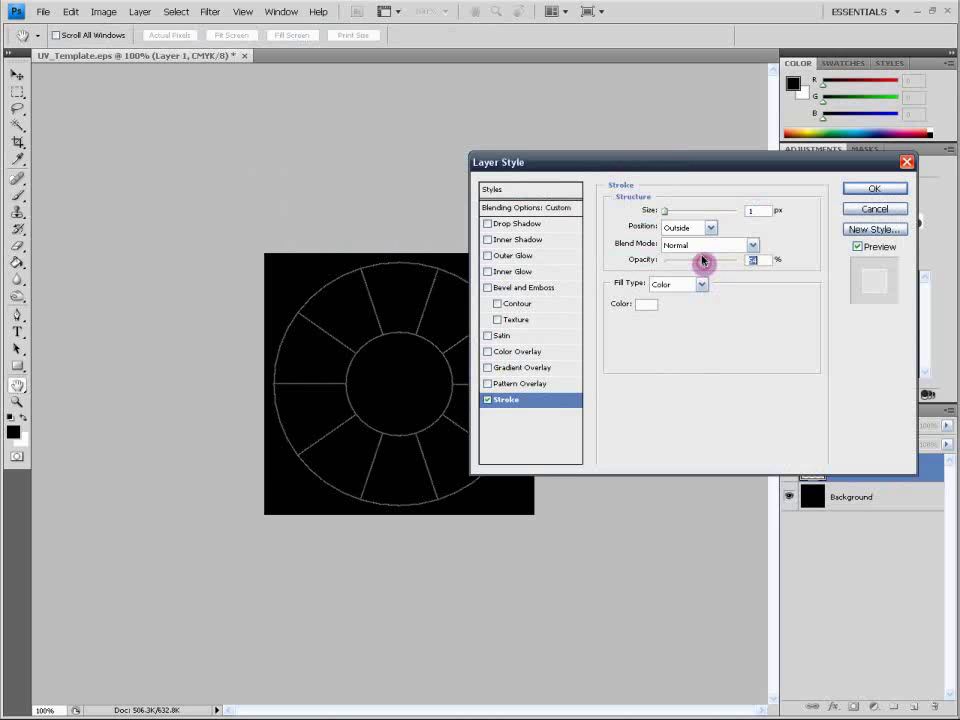
{"action": "left_click_drag", "start_coordinate": [718, 165], "coordinate": [377, 168]}
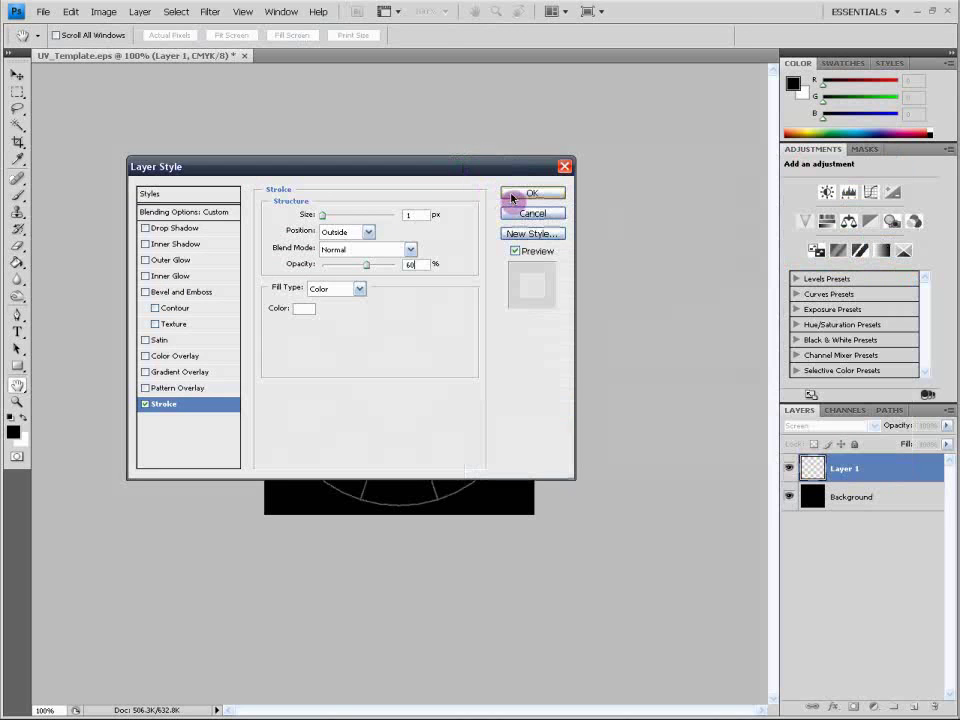
{"action": "left_click", "coordinate": [512, 192]}
{"action": "key", "text": "g"}
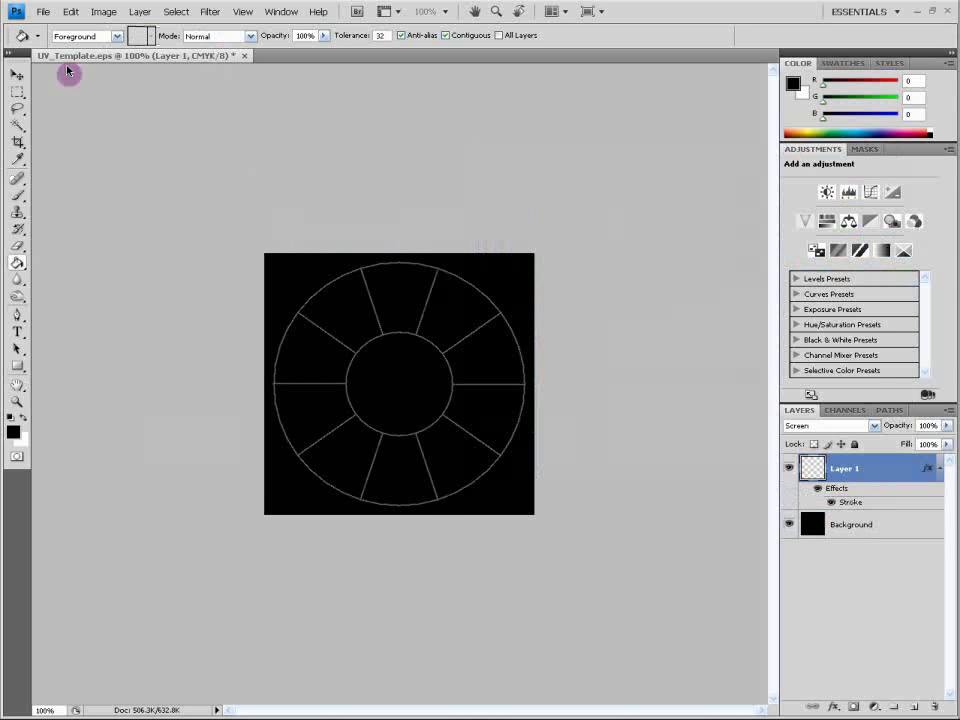
Create an empty layer above Layer 1 and merge the two layers to flatten the stroke effect.
{"action": "left_click", "coordinate": [14, 75]}
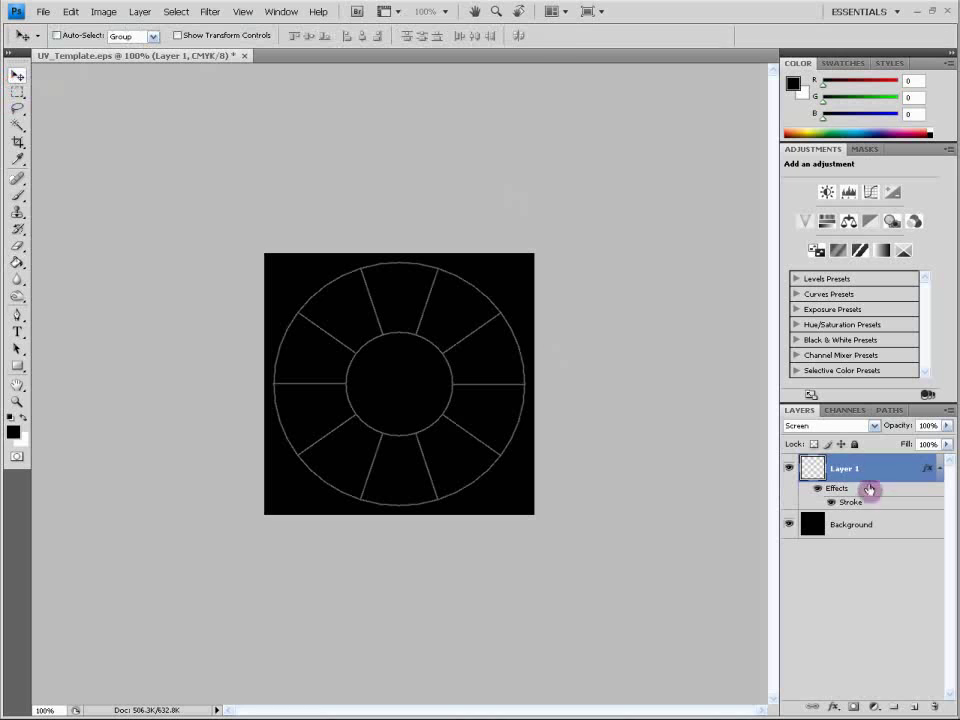
{"action": "left_click", "coordinate": [914, 706]}
{"action": "left_click", "coordinate": [870, 500]}
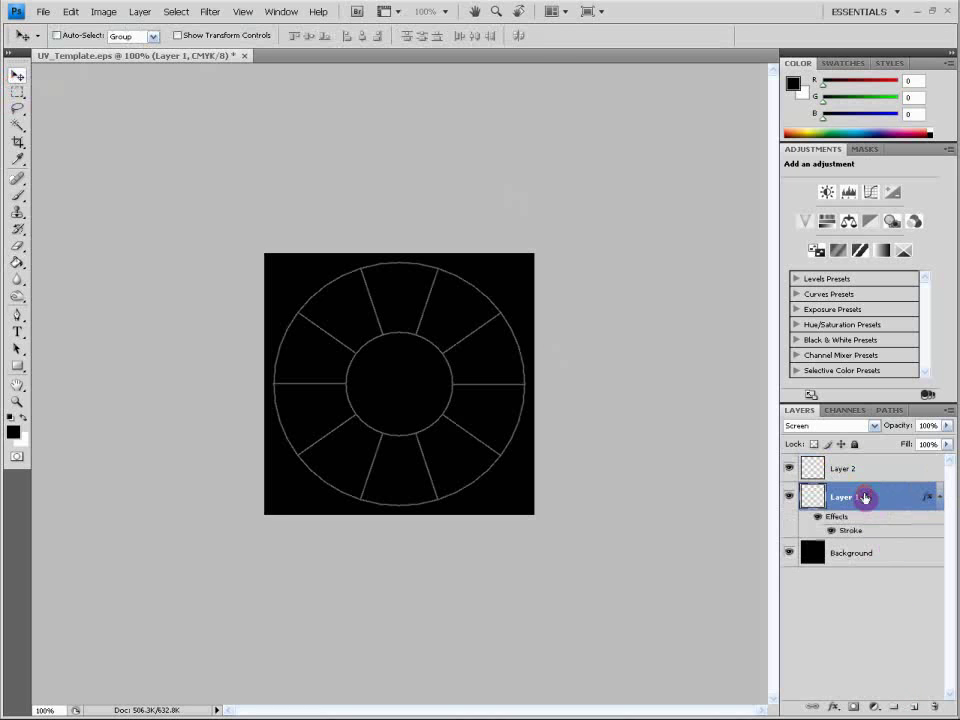
{"action": "key", "text": "ctrl+e"}
{"action": "key", "text": "ctrl+z"}
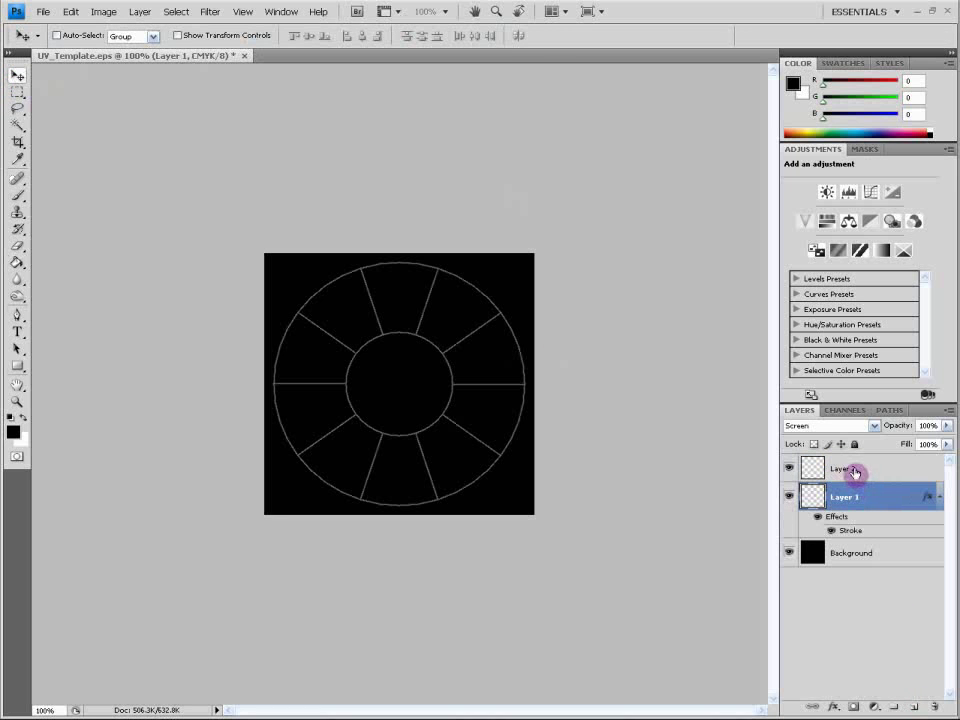
{"action": "left_click", "coordinate": [856, 471], "text": "shift"}
{"action": "key", "text": "ctrl+e"}
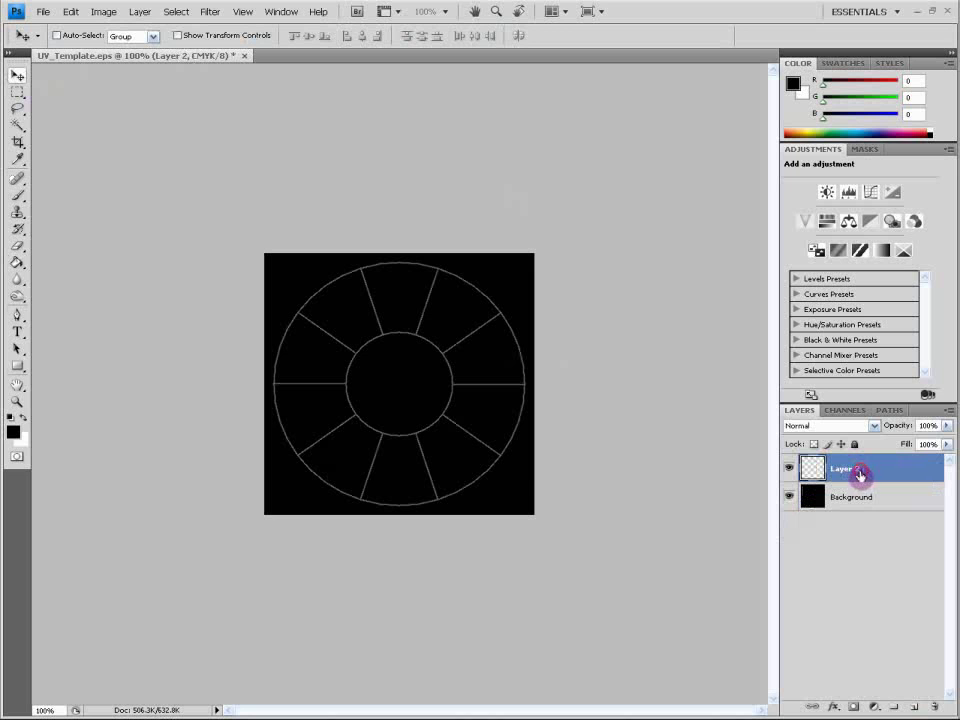
Rename the merged template layer as UV.
{"action": "double_click", "coordinate": [858, 474]}
{"action": "left_click", "coordinate": [558, 210]}
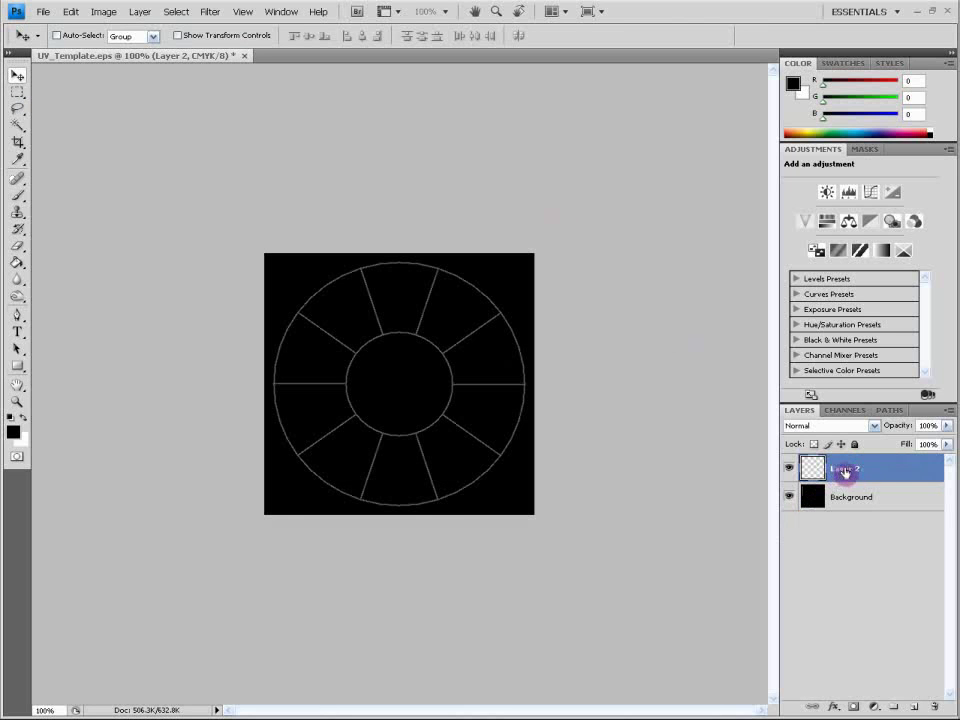
{"action": "double_click", "coordinate": [842, 466]}
{"action": "type", "text": "UV"}
{"action": "key", "text": "Return"}
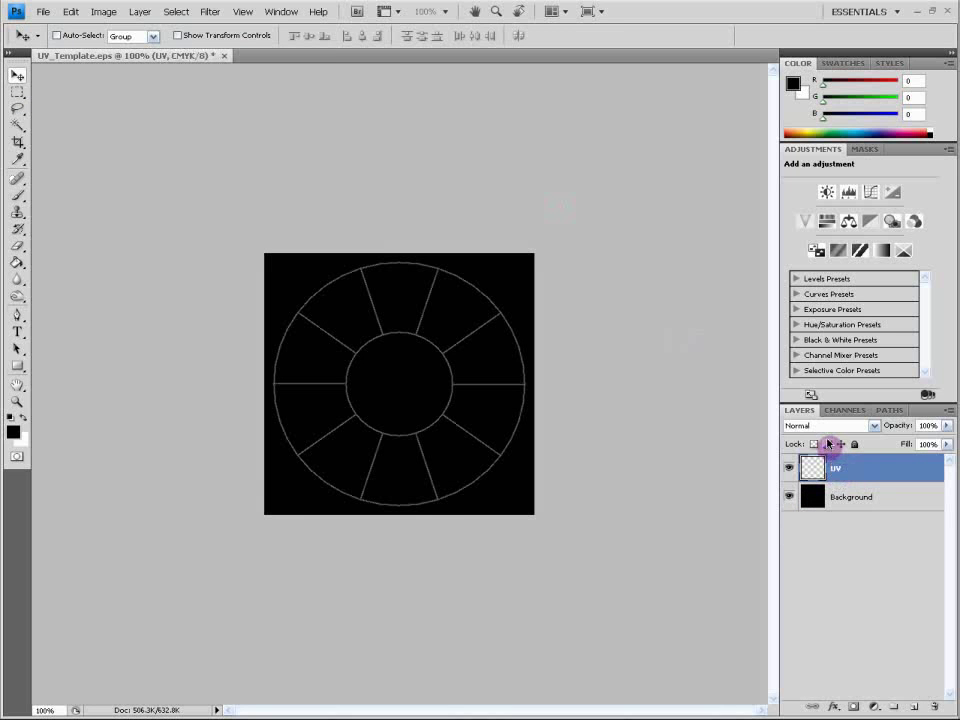
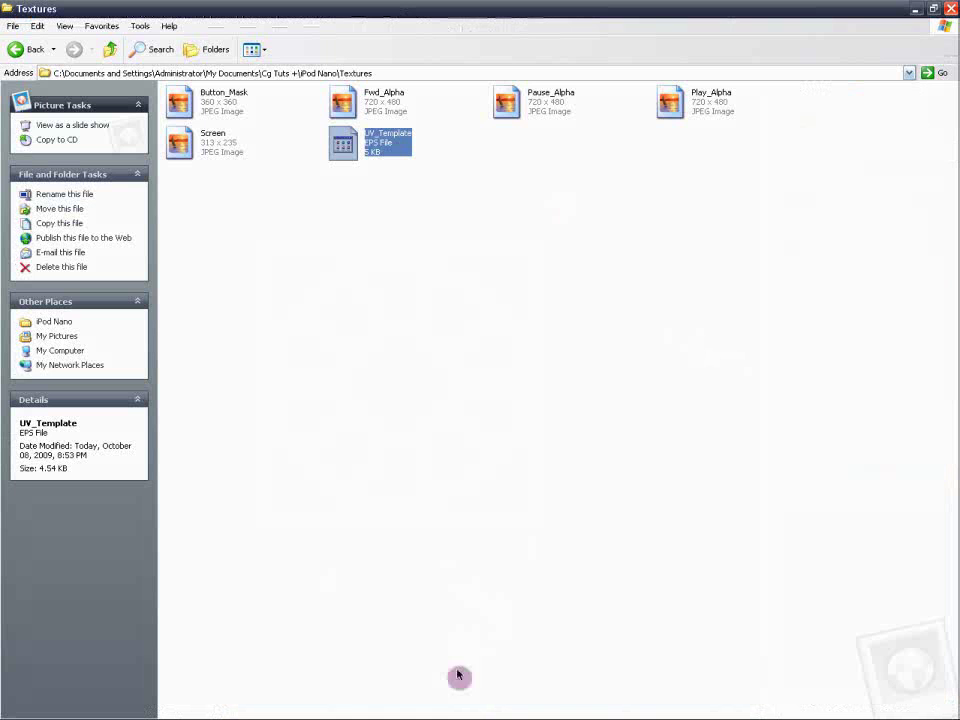
In the Textures folder, examine the Button_Mask image at full size and preview Fwd_Alpha.
{"action": "left_click", "coordinate": [230, 155]}
{"action": "left_click", "coordinate": [222, 104]}
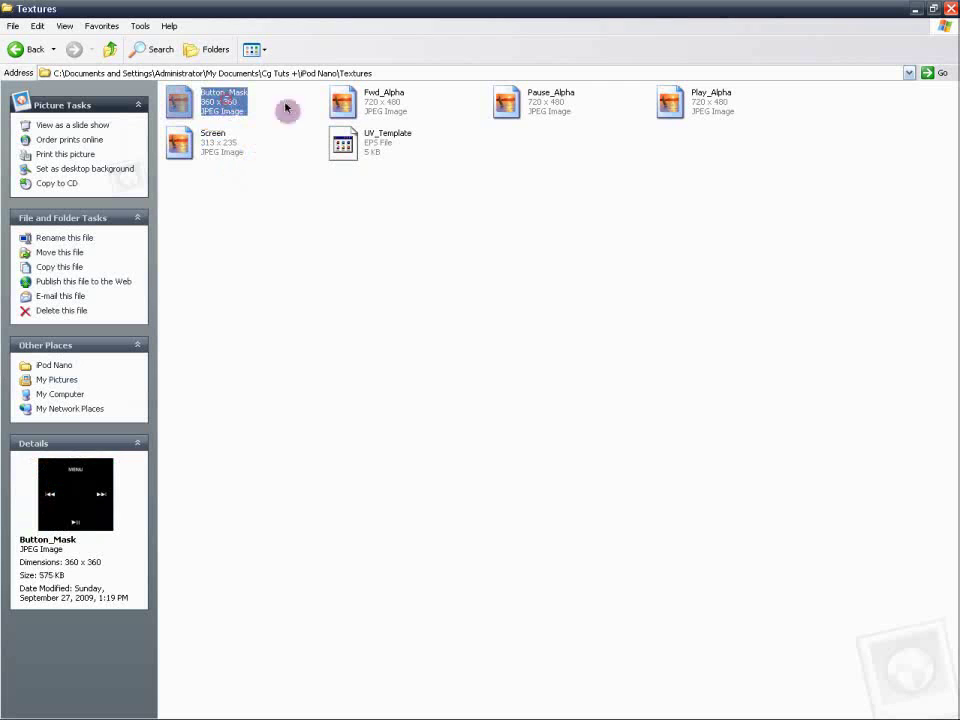
{"action": "double_click", "coordinate": [217, 104]}
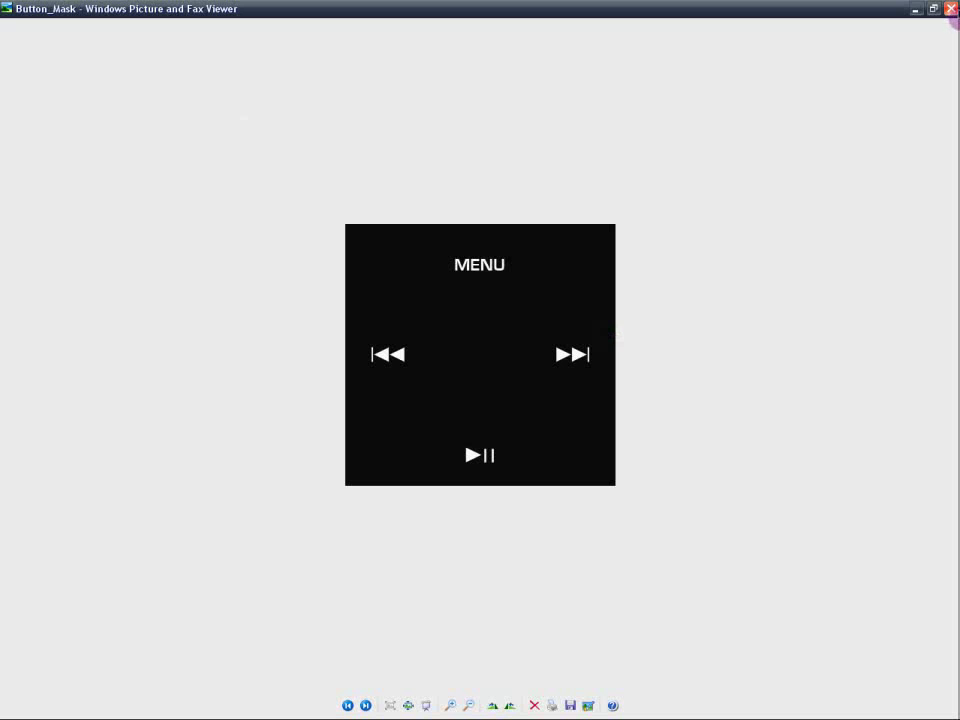
{"action": "left_click", "coordinate": [951, 9]}
{"action": "left_click", "coordinate": [764, 169]}
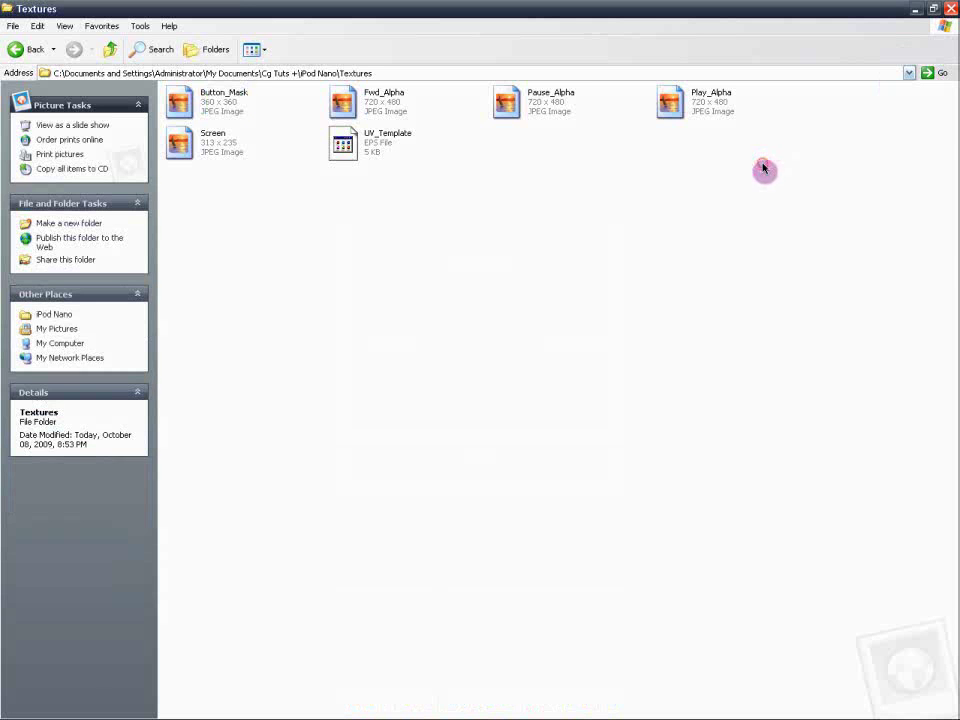
{"action": "left_click", "coordinate": [390, 113]}
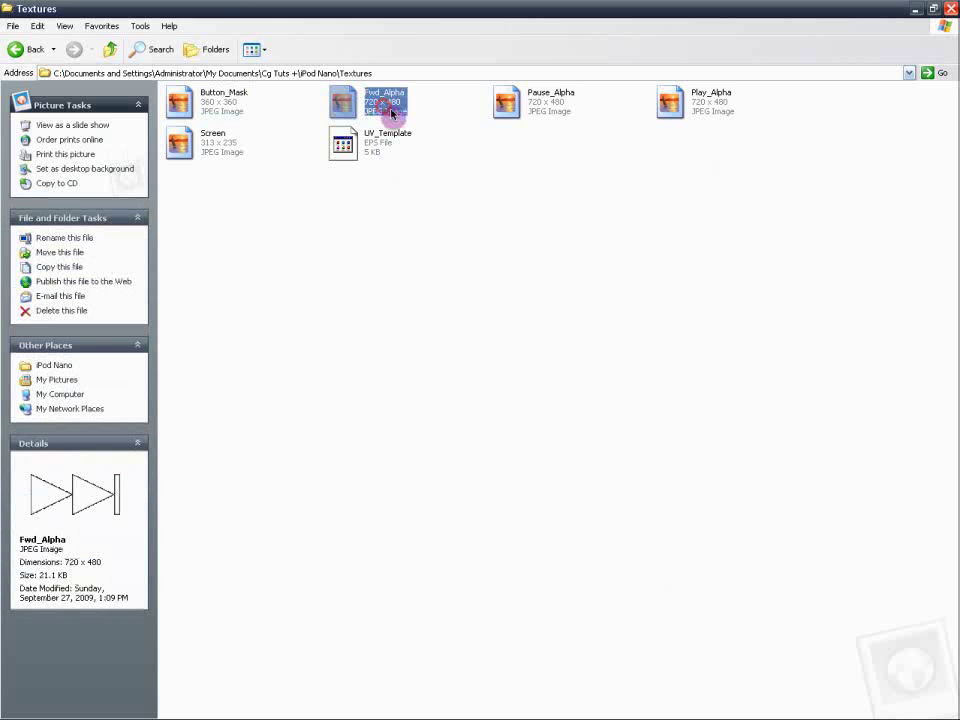
{"action": "left_click", "coordinate": [509, 180]}
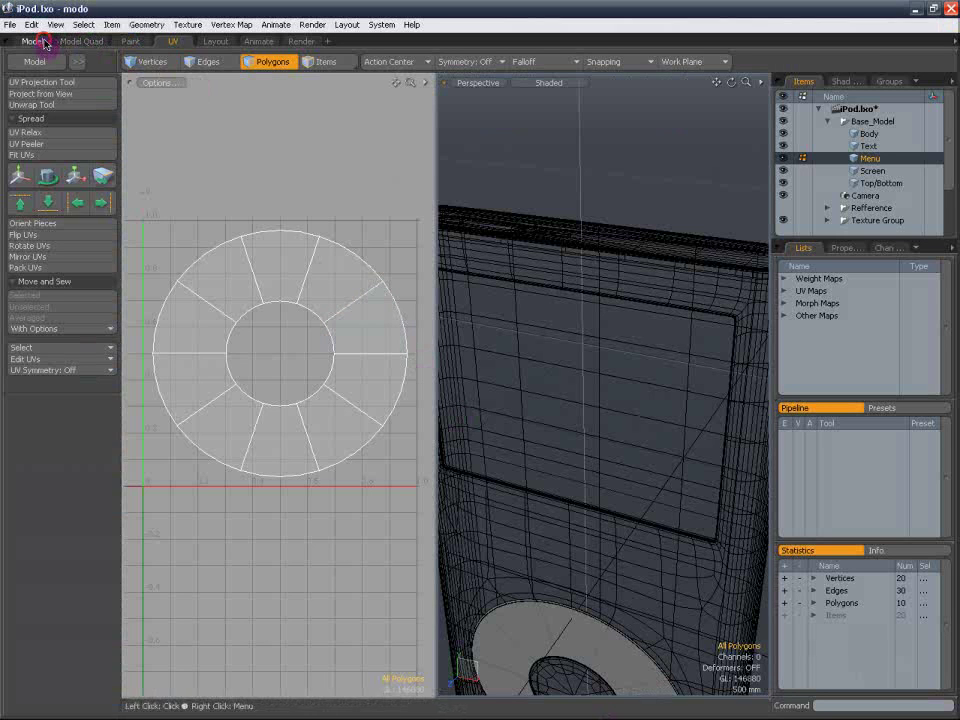
Switch to modo's modeling layout, add a new mesh item to the scene and collapse the Base_Model group.
{"action": "left_click", "coordinate": [44, 42]}
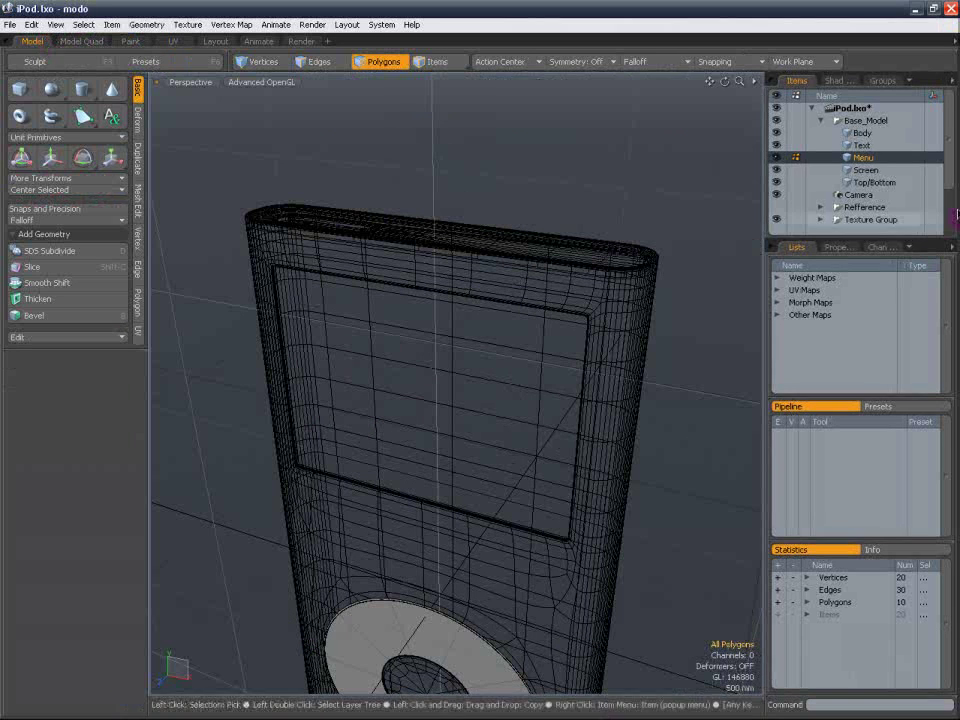
{"action": "key", "text": "n"}
{"action": "left_click_drag", "start_coordinate": [873, 215], "coordinate": [877, 165]}
{"action": "left_click_drag", "start_coordinate": [946, 146], "coordinate": [935, 123]}
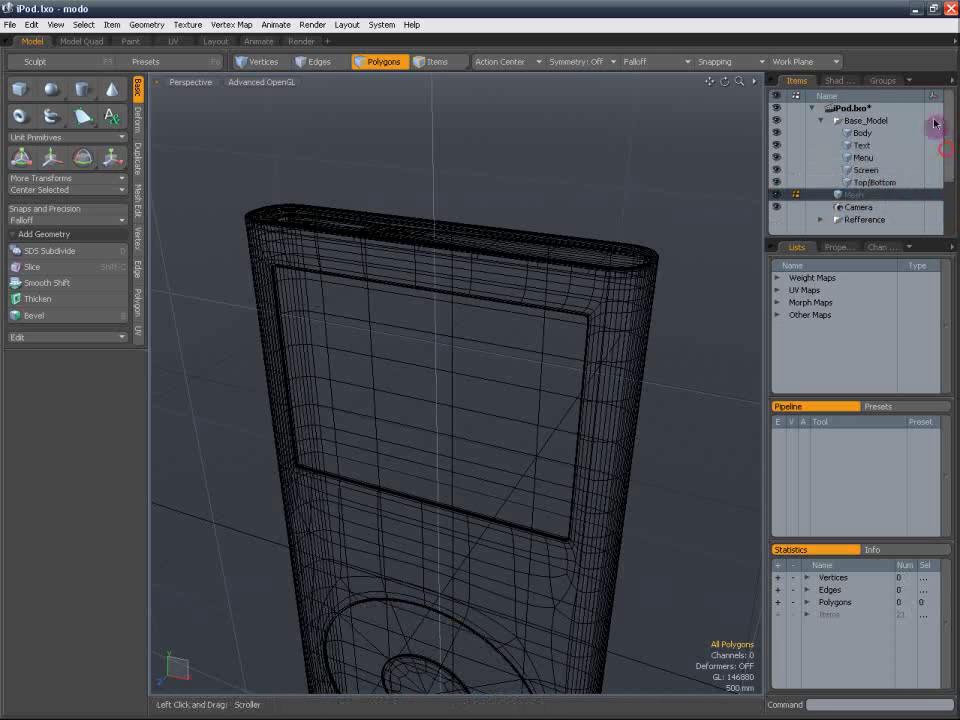
{"action": "left_click", "coordinate": [837, 120]}
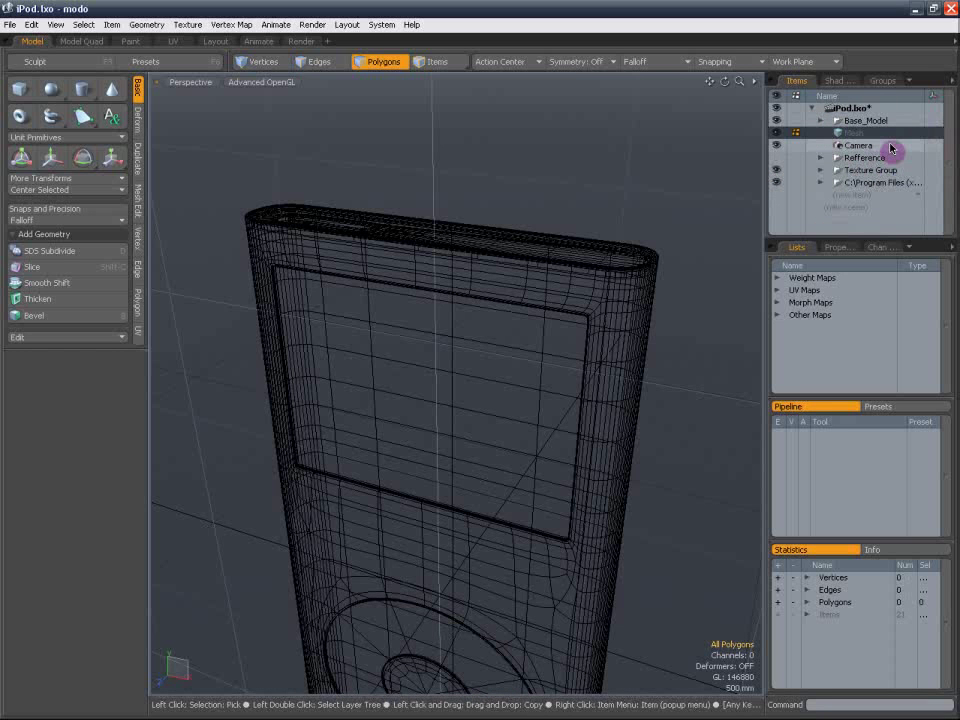
{"action": "key", "text": "a"}
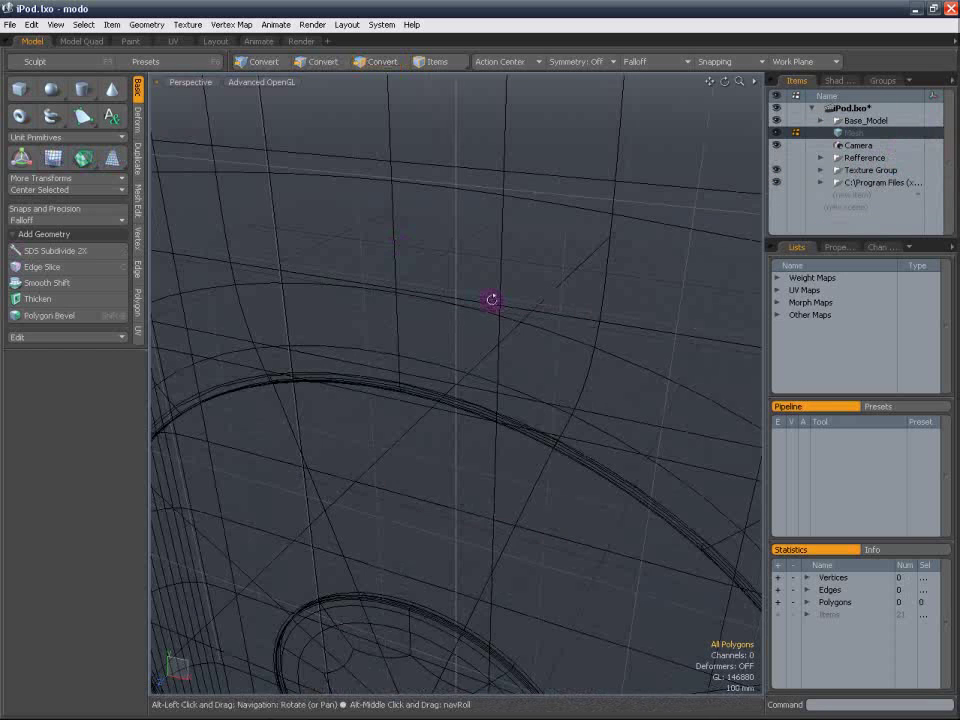
Examine the iPod's wireframe mesh and open Button_Mask from the Textures folder to view its button symbols.
{"action": "left_click_drag", "start_coordinate": [492, 299], "coordinate": [431, 313], "text": "alt"}
{"action": "scroll", "coordinate": [550, 255], "scroll_direction": "down", "scroll_amount": 8}
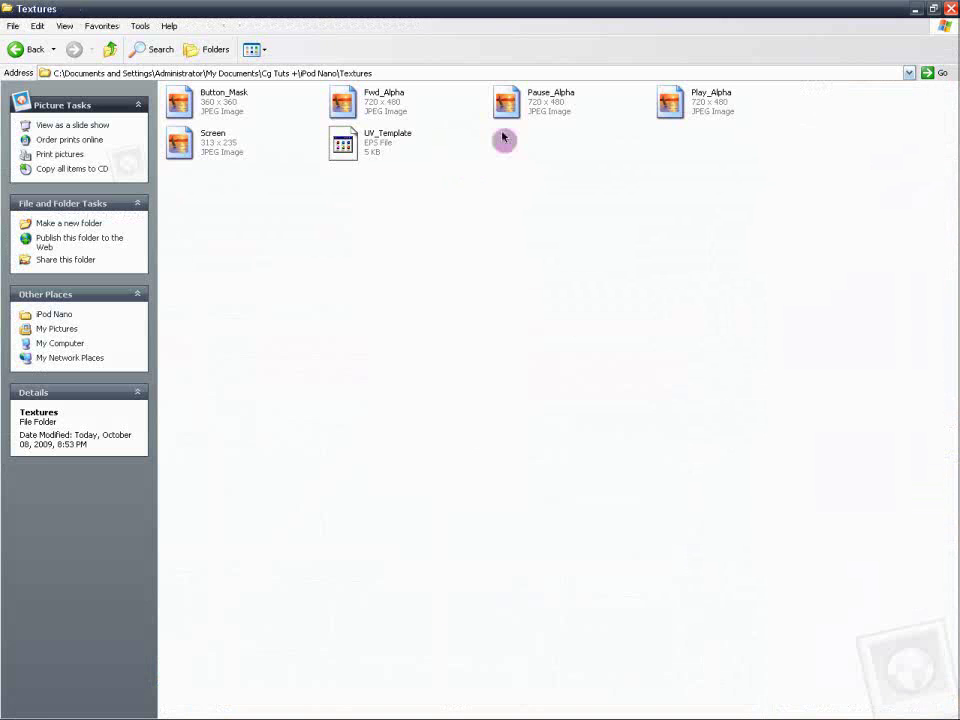
{"action": "left_click", "coordinate": [178, 108]}
{"action": "double_click", "coordinate": [178, 108]}
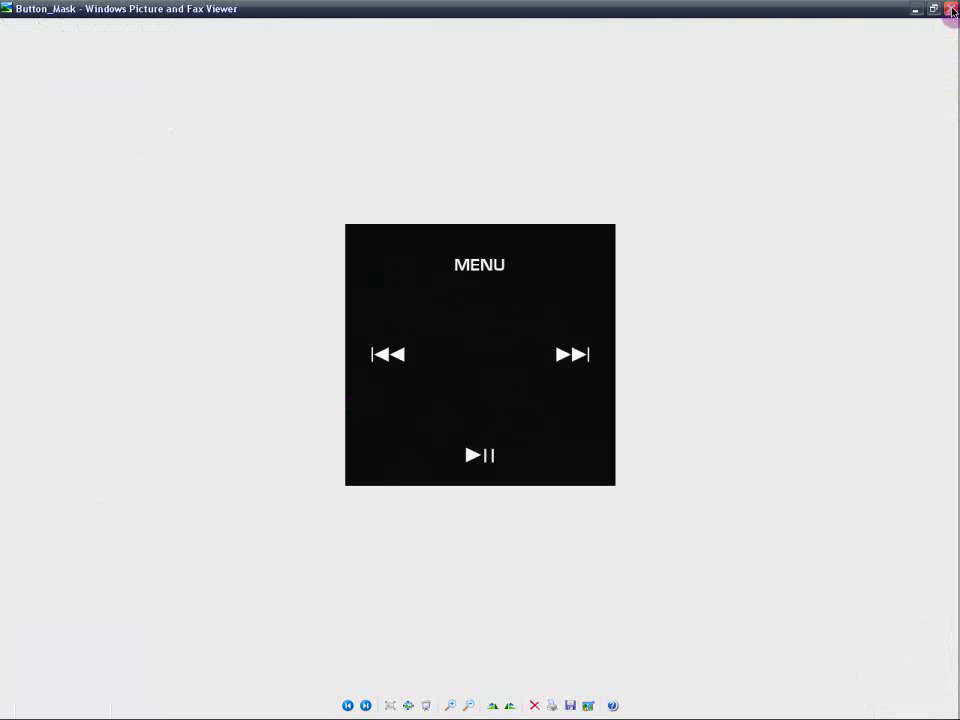
{"action": "left_click", "coordinate": [950, 9]}
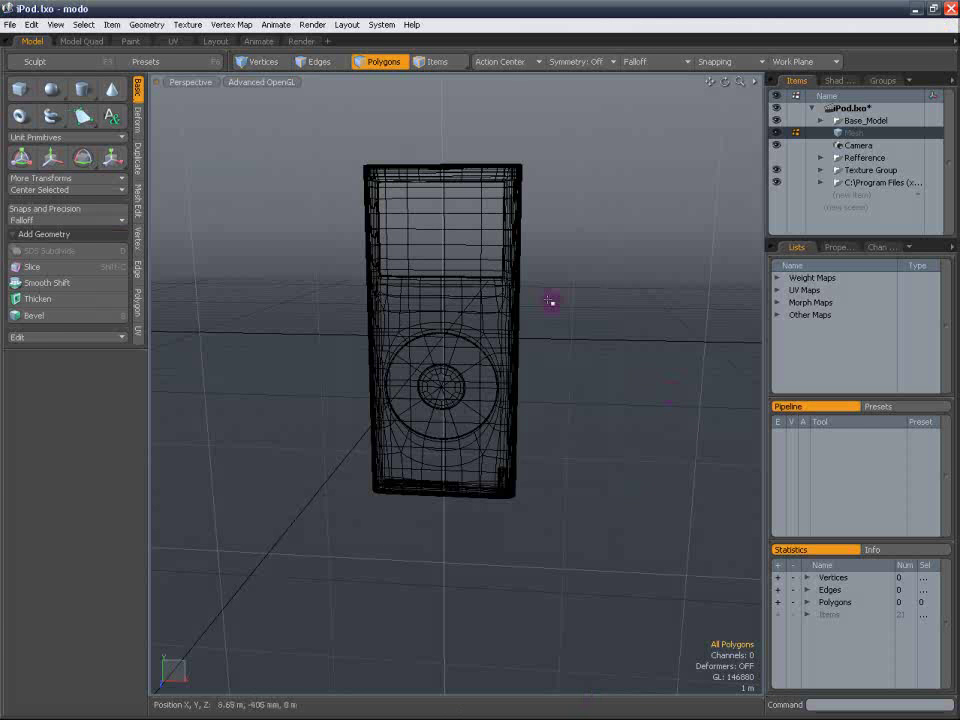
Try to switch the viewport to the Front view and dismiss the crash report without sending it.
{"action": "left_click", "coordinate": [200, 82]}
{"action": "left_click", "coordinate": [190, 47]}
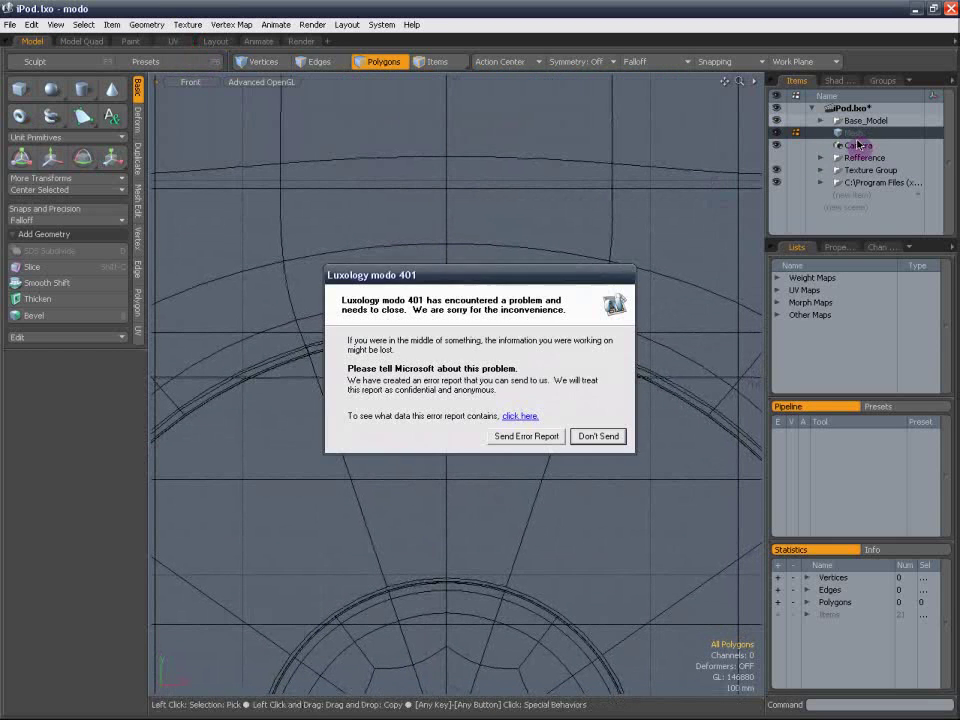
{"action": "left_click", "coordinate": [593, 438]}
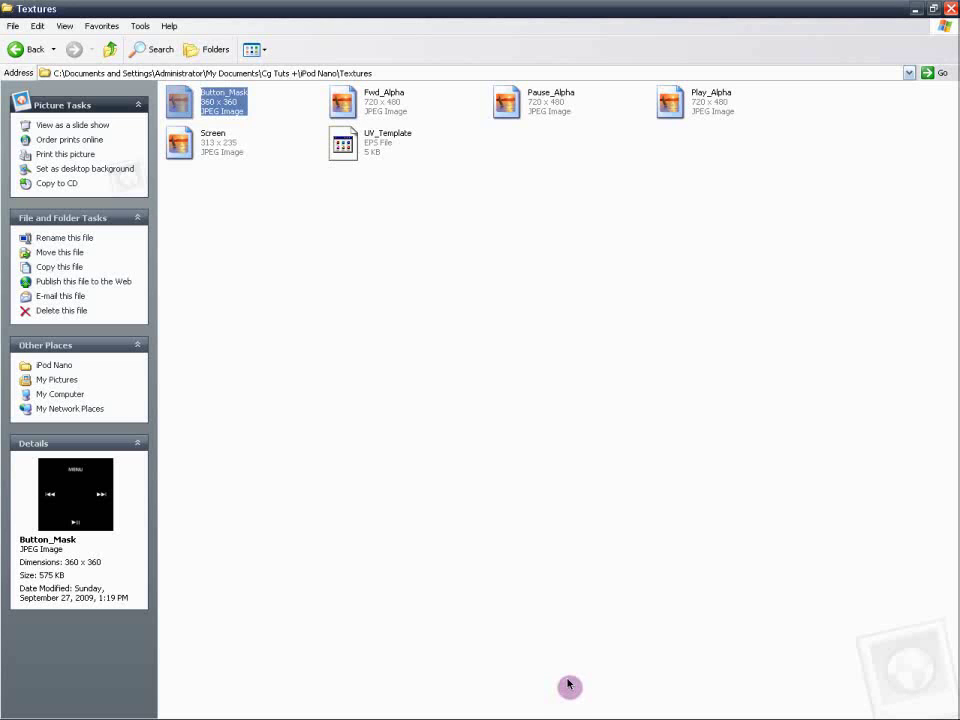
Return to modo, switch to the Model layout, frame the iPod and enable polygon selection.
{"action": "key", "text": "alt+Tab"}
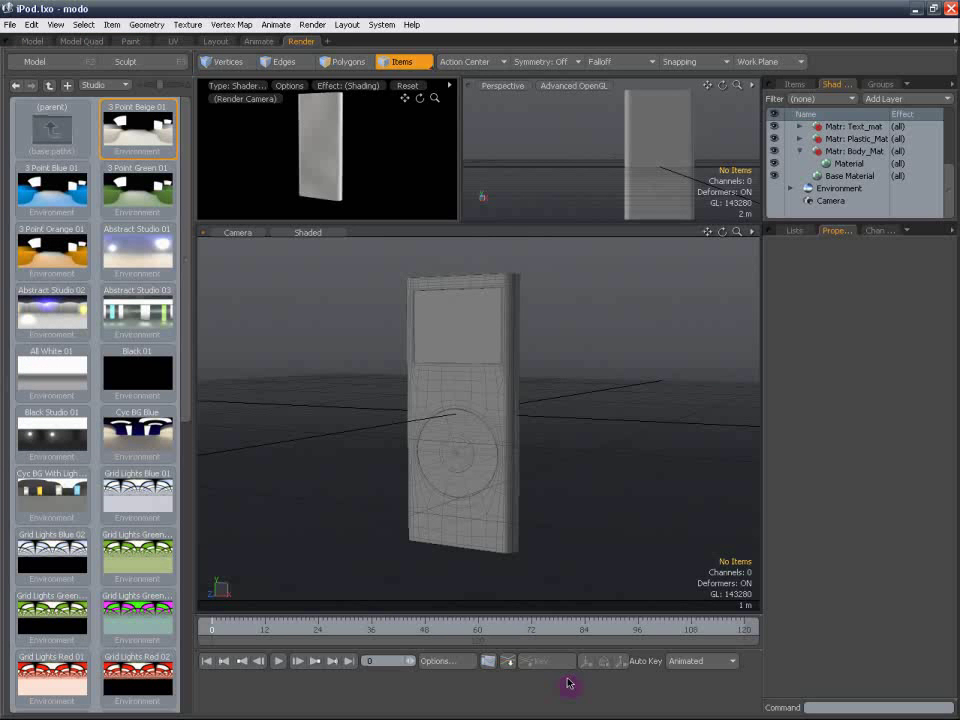
{"action": "left_click", "coordinate": [37, 47]}
{"action": "key", "text": "a"}
{"action": "left_click_drag", "start_coordinate": [579, 416], "coordinate": [598, 357], "text": "alt"}
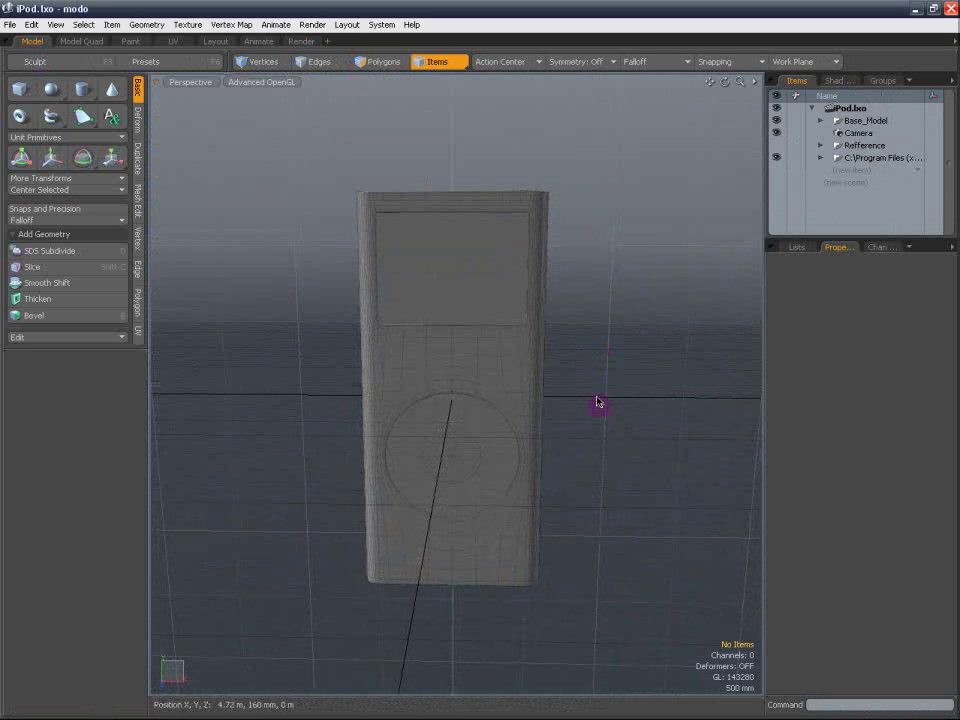
{"action": "left_click", "coordinate": [379, 61]}
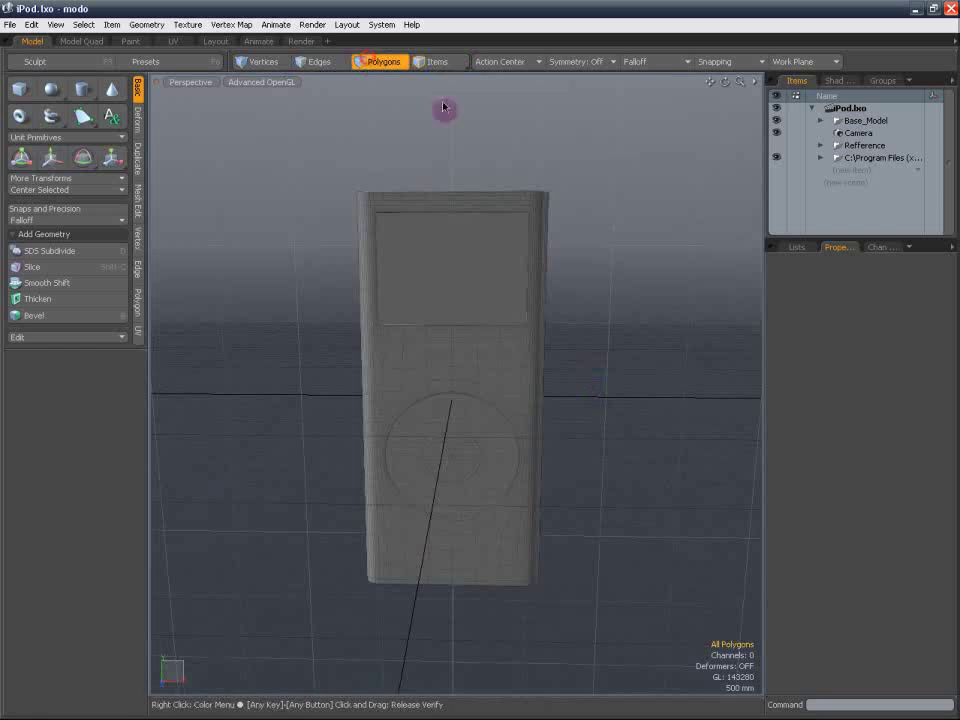
Add a new mesh item to the scene and hide the Base_Model group.
{"action": "left_click", "coordinate": [820, 120]}
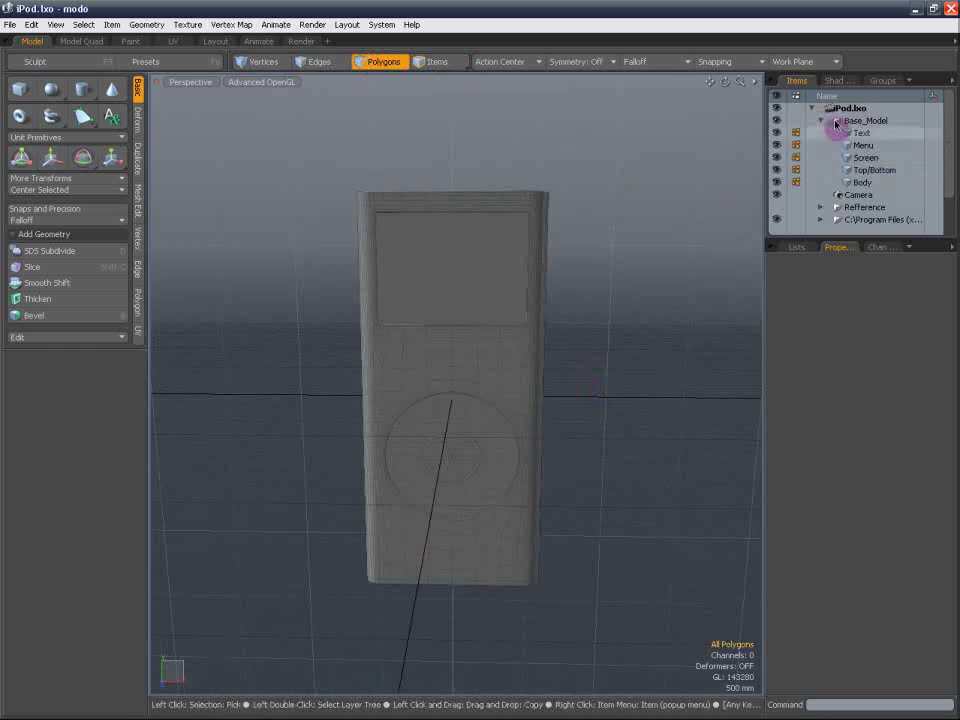
{"action": "left_click", "coordinate": [836, 122]}
{"action": "right_click", "coordinate": [876, 176]}
{"action": "left_click", "coordinate": [883, 176]}
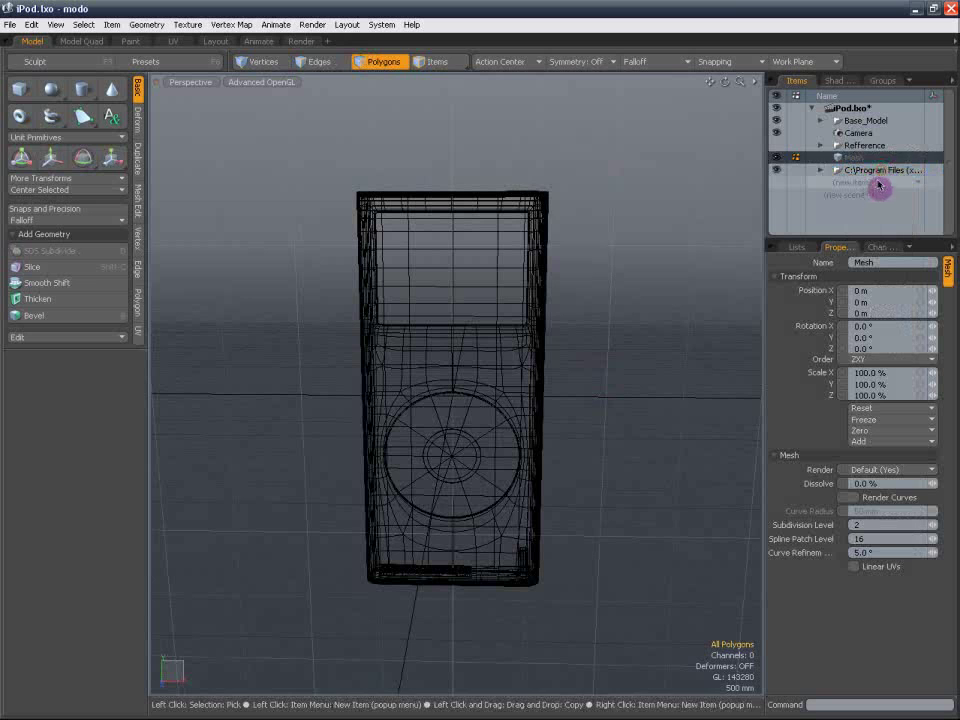
{"action": "left_click", "coordinate": [776, 120]}
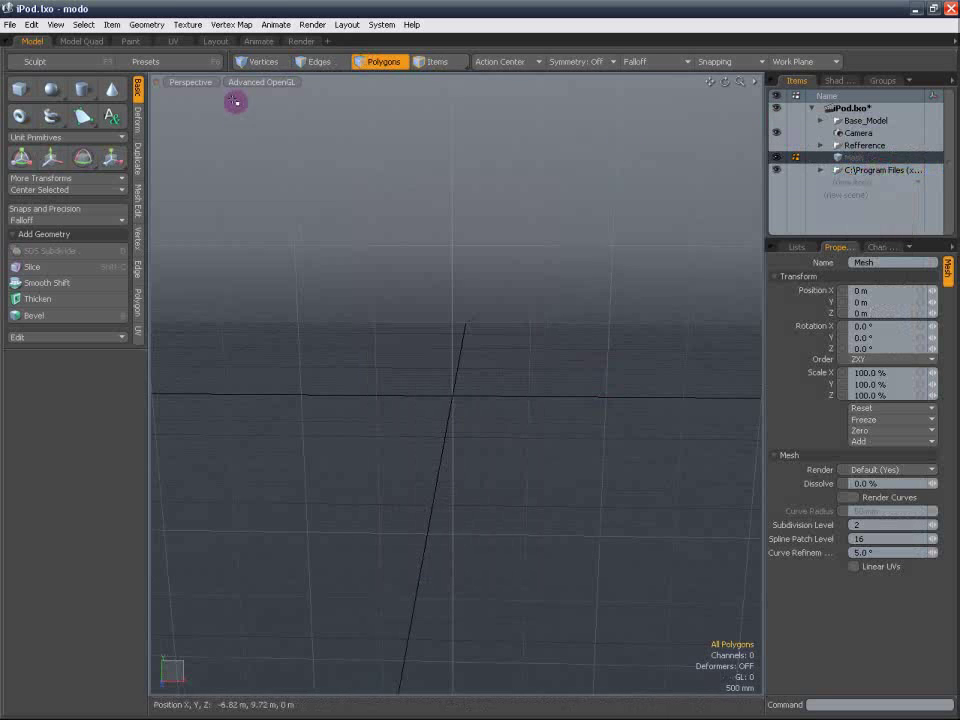
Set the viewport to the Front view and check the play/pause symbol in the Button_Mask image.
{"action": "left_click", "coordinate": [200, 82]}
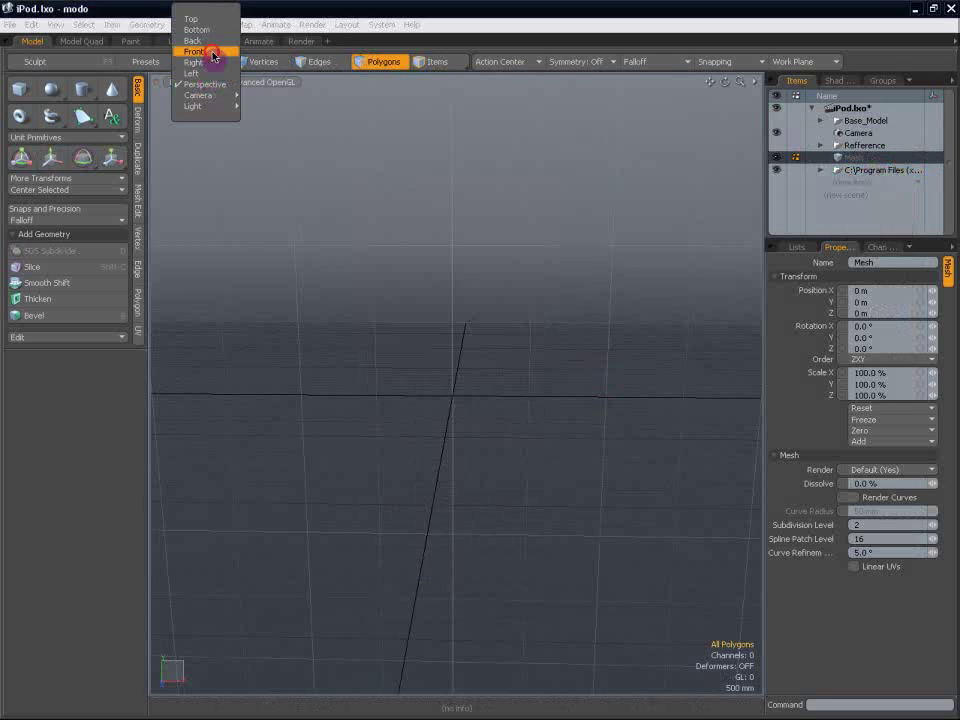
{"action": "left_click", "coordinate": [207, 52]}
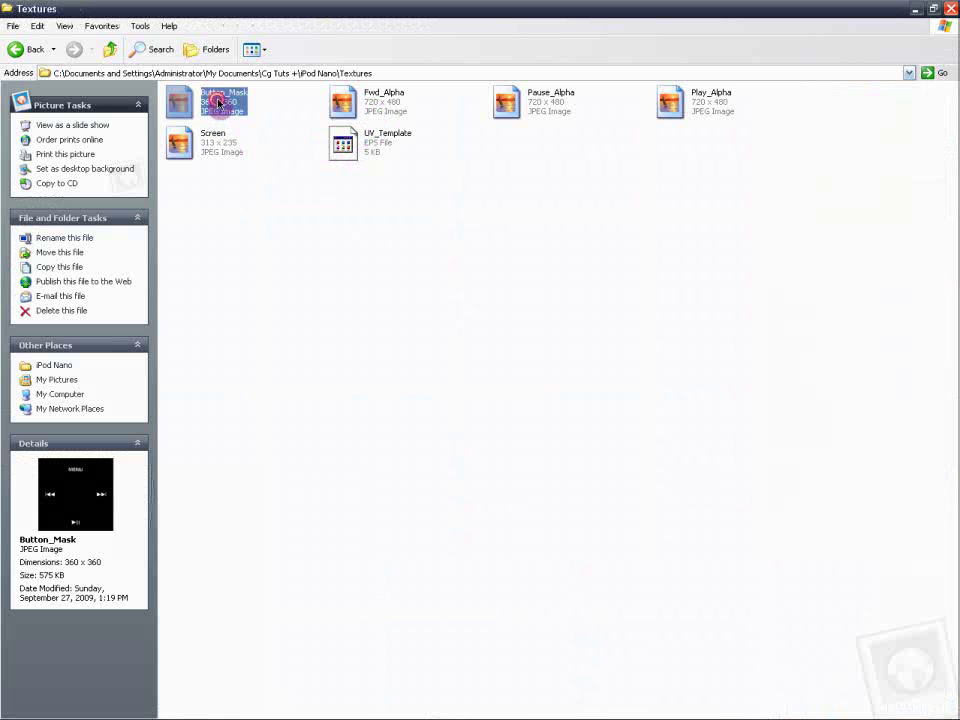
{"action": "double_click", "coordinate": [220, 103]}
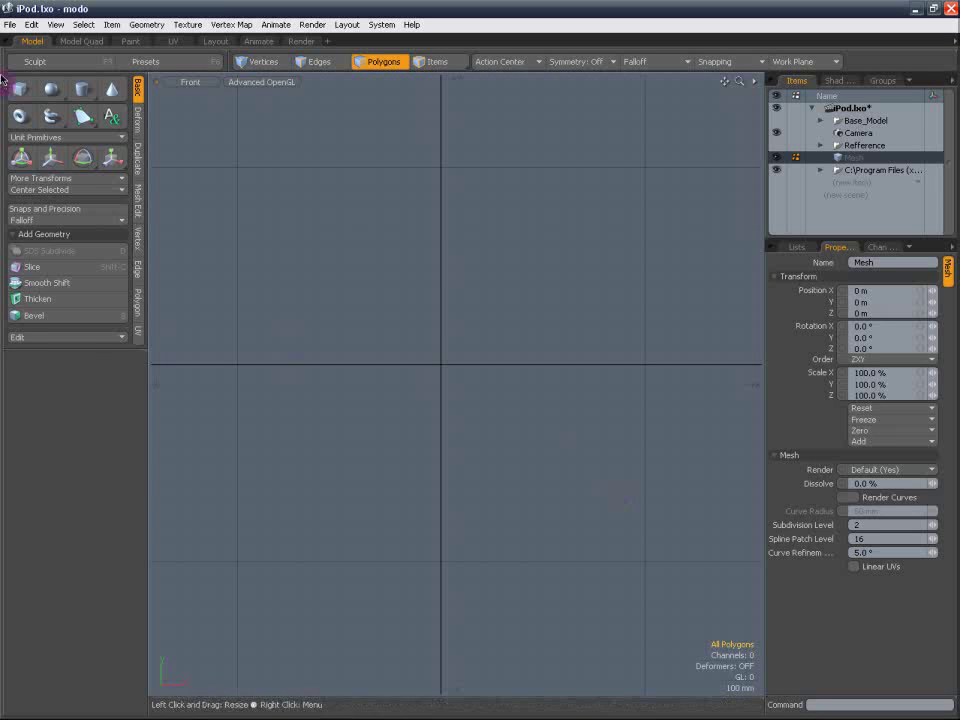
Create a 1 m cube at the origin and show it in a shaded Perspective view with polygon selection enabled.
{"action": "left_click", "coordinate": [26, 91]}
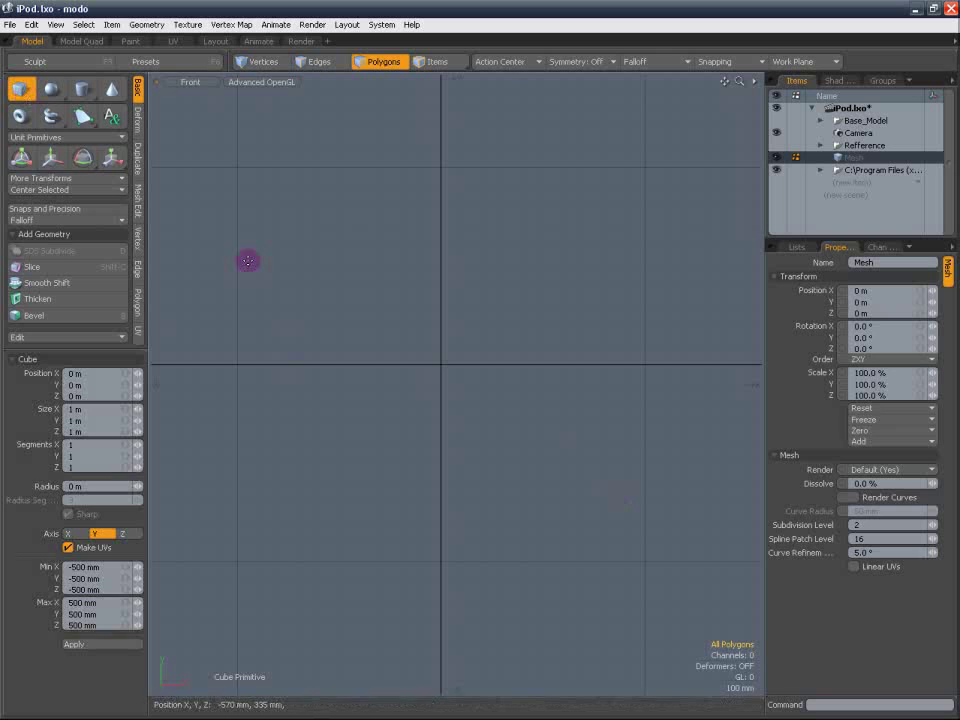
{"action": "left_click", "coordinate": [358, 62]}
{"action": "left_click", "coordinate": [253, 62]}
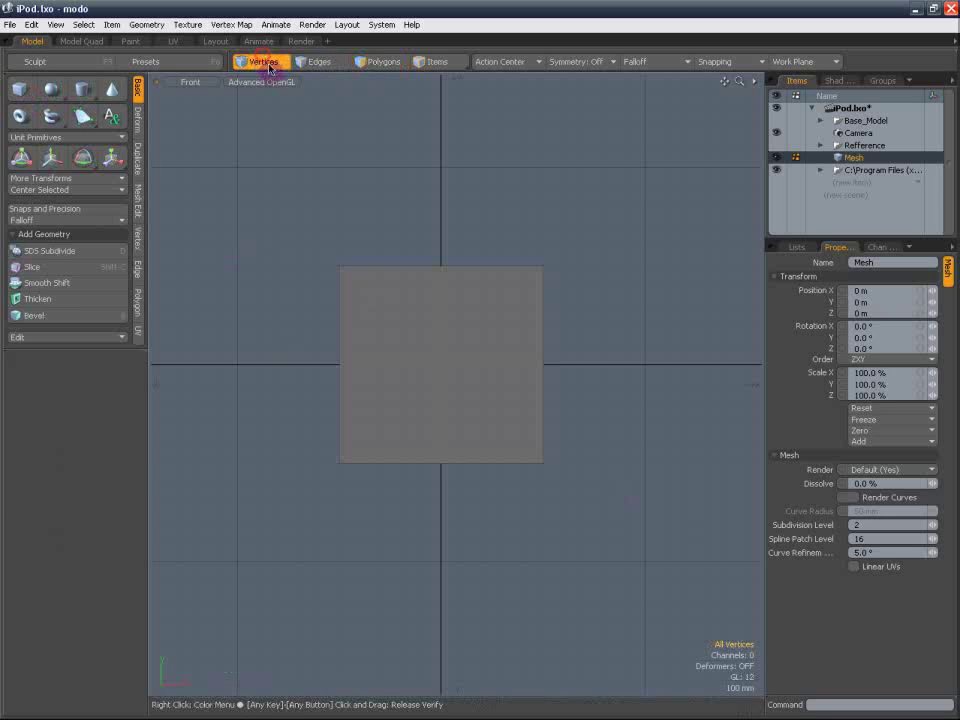
{"action": "left_click", "coordinate": [240, 82]}
{"action": "left_click", "coordinate": [240, 81]}
{"action": "left_click", "coordinate": [200, 82]}
{"action": "left_click", "coordinate": [203, 113]}
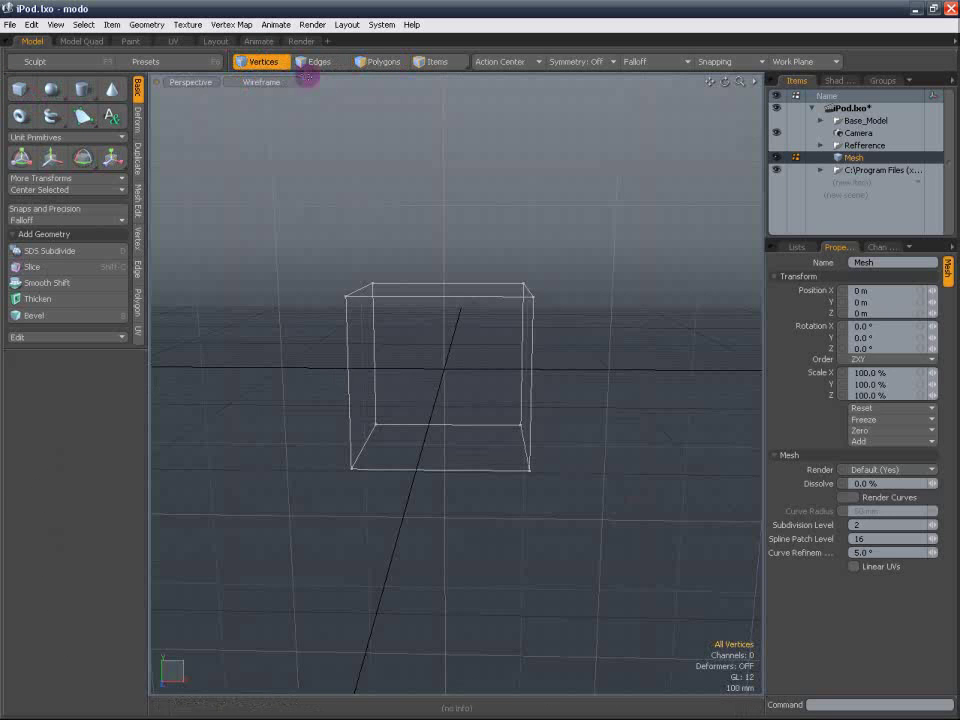
{"action": "left_click", "coordinate": [280, 81]}
{"action": "left_click", "coordinate": [279, 111]}
{"action": "left_click", "coordinate": [374, 64]}
Delete the cube's faces, keeping only the single polygon that faces the Front view.
{"action": "left_click_drag", "start_coordinate": [688, 263], "coordinate": [540, 338], "text": "alt"}
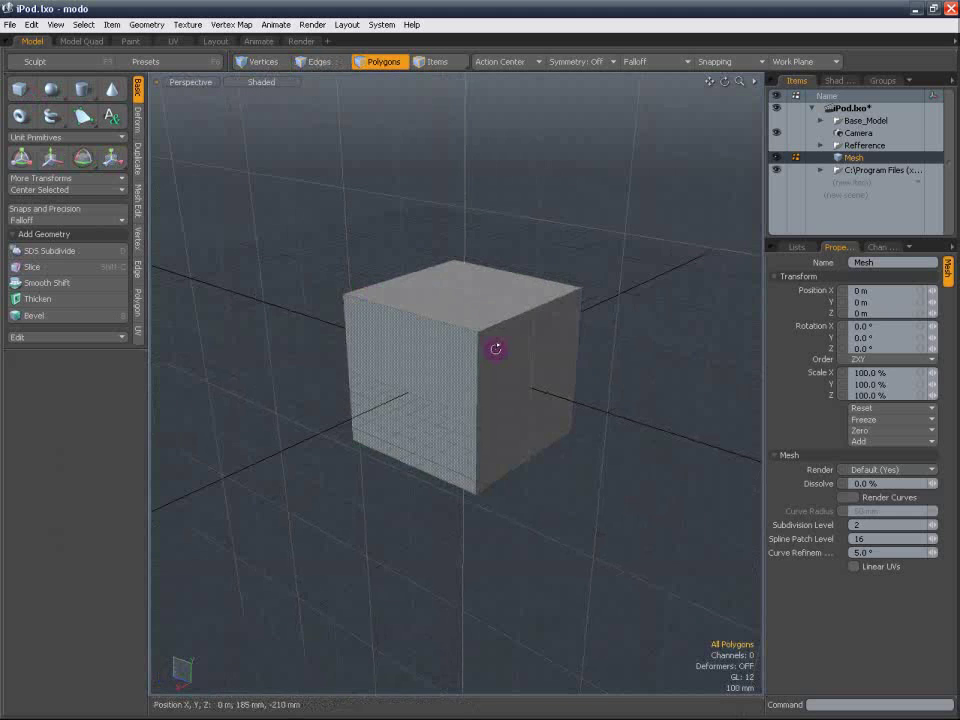
{"action": "left_click", "coordinate": [496, 346]}
{"action": "double_click", "coordinate": [505, 320]}
{"action": "key", "text": "Delete"}
{"action": "left_click_drag", "start_coordinate": [371, 293], "coordinate": [530, 312], "text": "alt"}
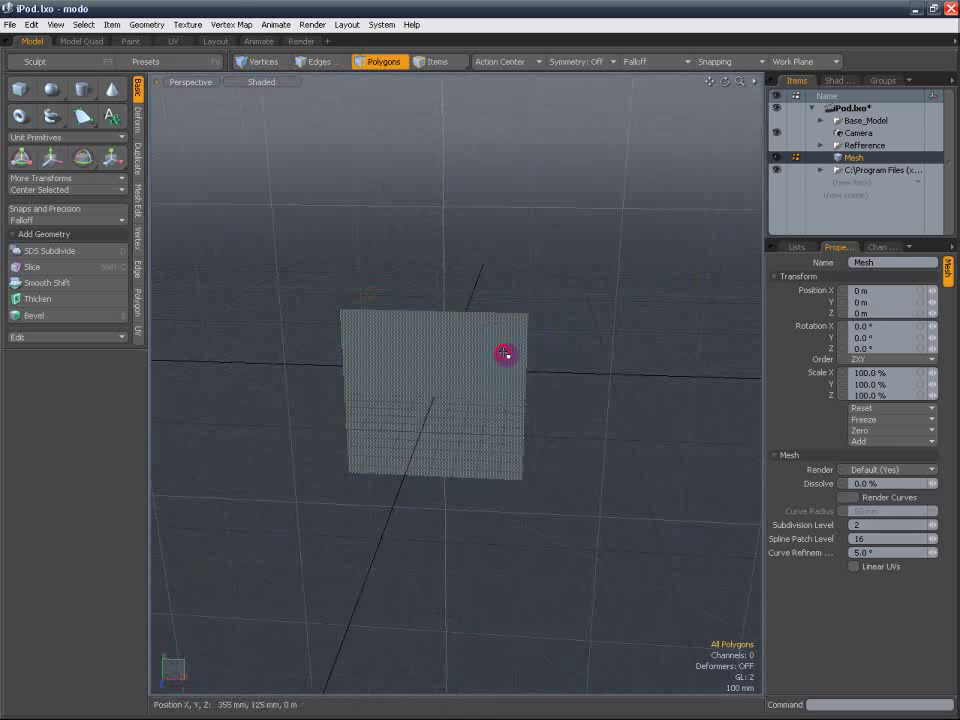
In the Front view, merge the square's two right-hand vertices with Join Averaged to form a right-pointing play triangle.
{"action": "left_click", "coordinate": [508, 353]}
{"action": "left_click", "coordinate": [211, 83]}
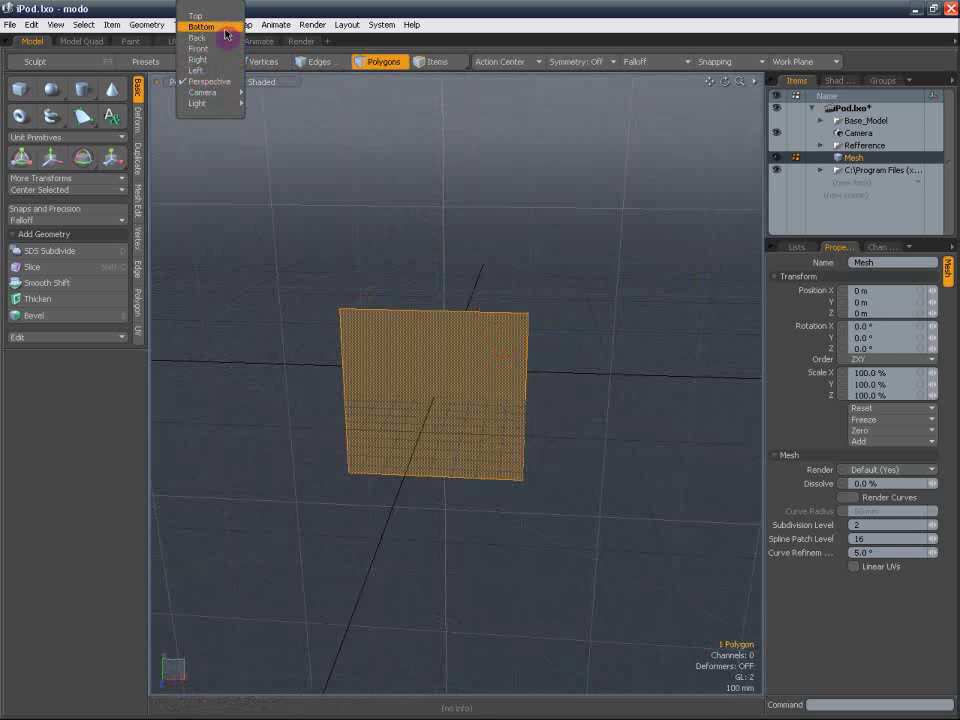
{"action": "left_click", "coordinate": [200, 48]}
{"action": "left_click_drag", "start_coordinate": [461, 271], "coordinate": [438, 268], "text": "alt+shift"}
{"action": "left_click_drag", "start_coordinate": [309, 120], "coordinate": [275, 97], "text": "ctrl+alt"}
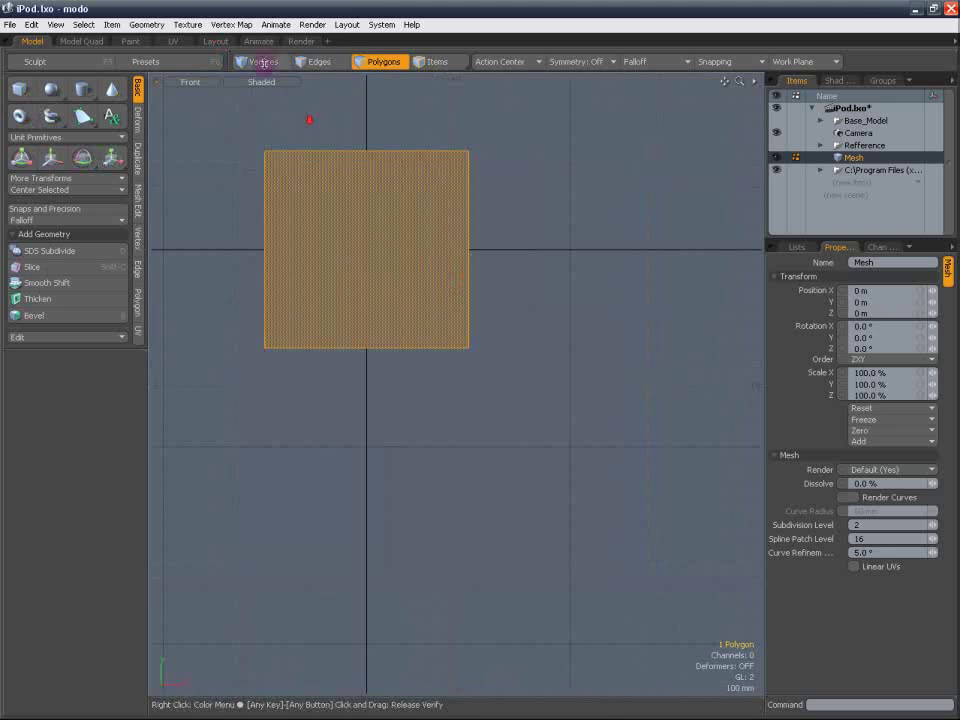
{"action": "left_click", "coordinate": [264, 64]}
{"action": "left_click_drag", "start_coordinate": [377, 116], "coordinate": [347, 134], "text": "alt+shift"}
{"action": "mouse_move", "coordinate": [434, 128]}
{"action": "right_mouse_down"}
{"action": "mouse_move", "coordinate": [512, 162]}
{"action": "mouse_move", "coordinate": [574, 399]}
{"action": "mouse_move", "coordinate": [560, 410]}
{"action": "right_mouse_up"}
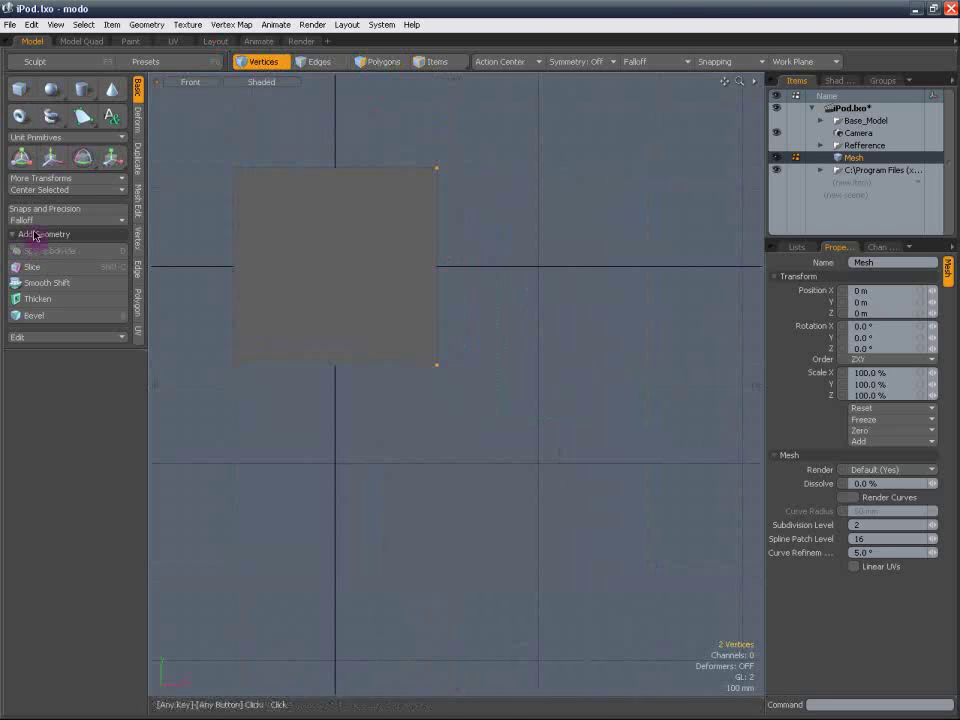
{"action": "left_click", "coordinate": [137, 157]}
{"action": "left_click", "coordinate": [136, 243]}
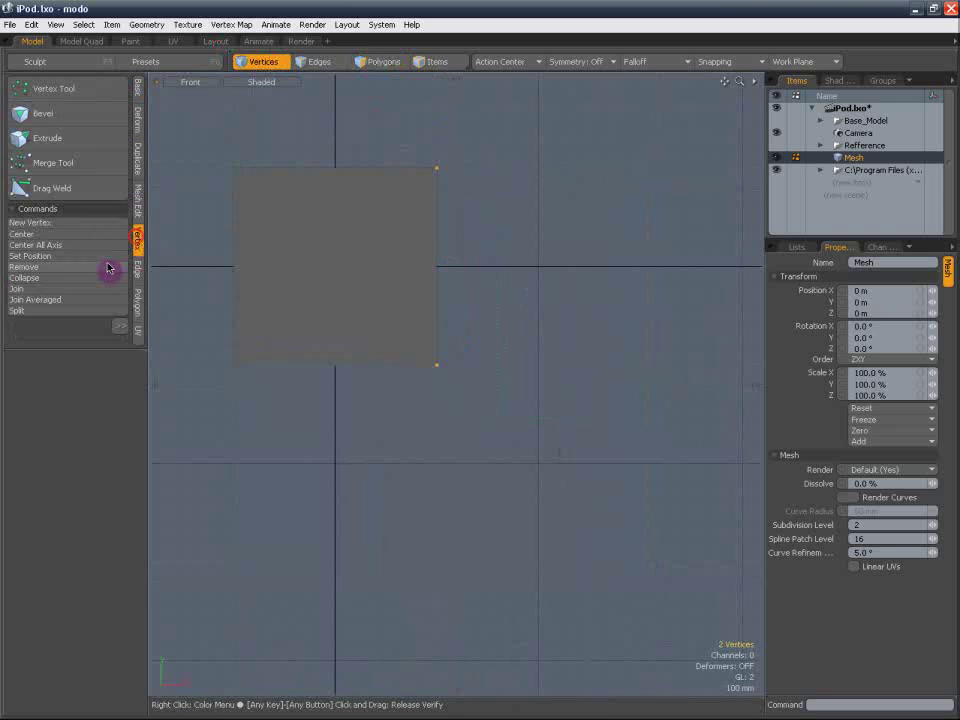
{"action": "left_click", "coordinate": [60, 299]}
Add another unit cube to the mesh and move it to the left of the triangle, about -1.075 m in X.
{"action": "left_click_drag", "start_coordinate": [368, 252], "coordinate": [463, 290], "text": "alt+shift"}
{"action": "scroll", "coordinate": [461, 240], "scroll_direction": "down", "scroll_amount": 5}
{"action": "left_click_drag", "start_coordinate": [454, 236], "coordinate": [415, 277], "text": "alt+shift"}
{"action": "scroll", "coordinate": [435, 268], "scroll_direction": "up", "scroll_amount": 5}
{"action": "left_click", "coordinate": [137, 88]}
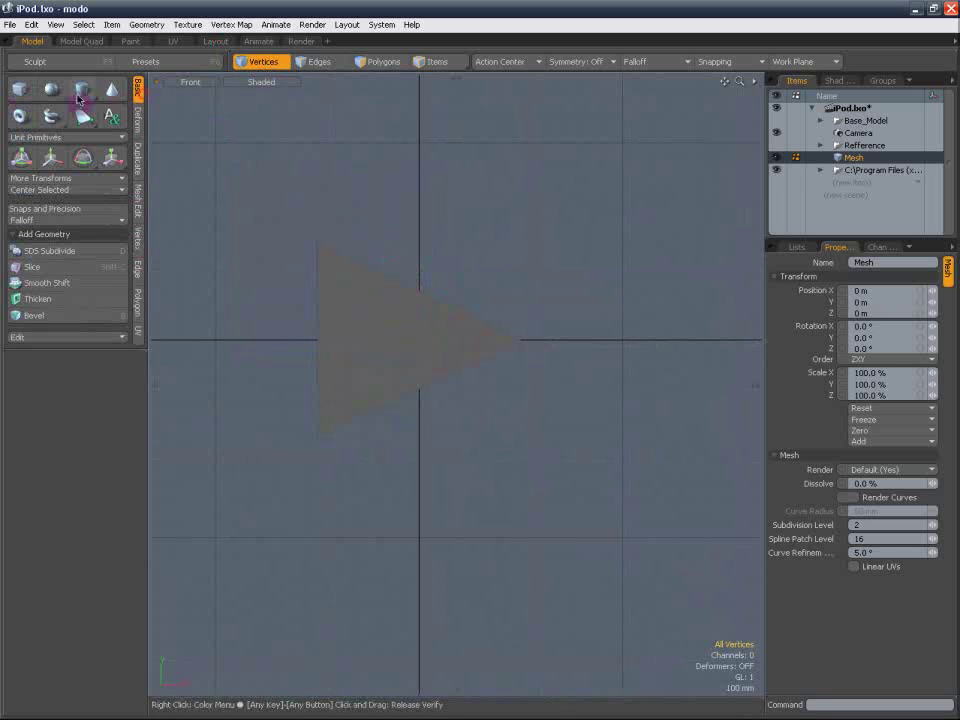
{"action": "key", "text": "ctrl+z"}
{"action": "left_click", "coordinate": [326, 65]}
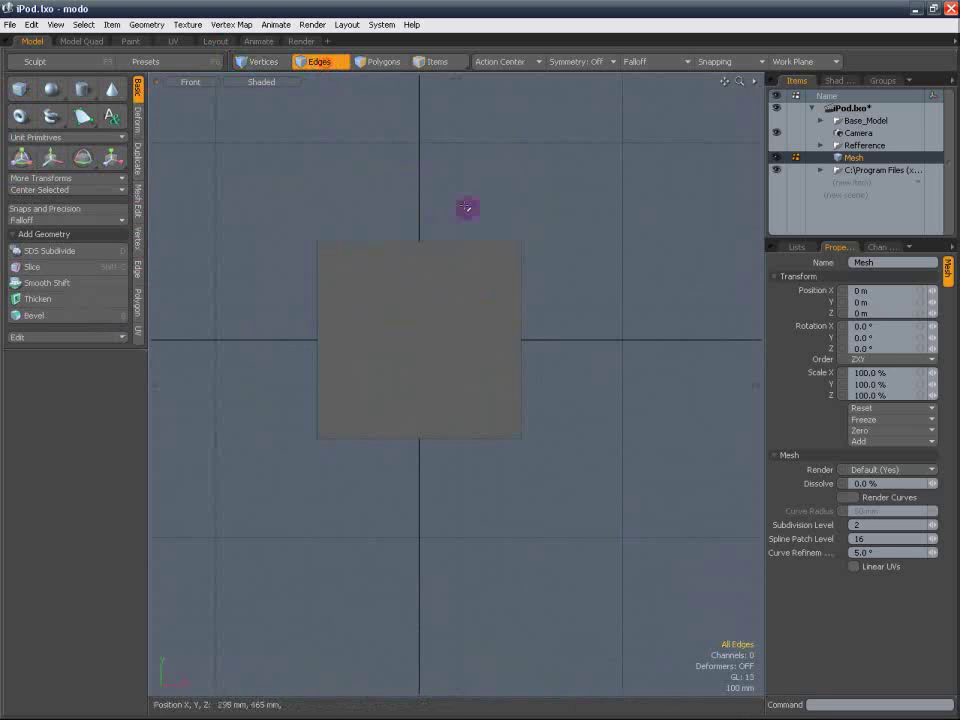
{"action": "left_click", "coordinate": [388, 66]}
{"action": "key", "text": "w"}
{"action": "left_click_drag", "start_coordinate": [483, 338], "coordinate": [264, 338]}
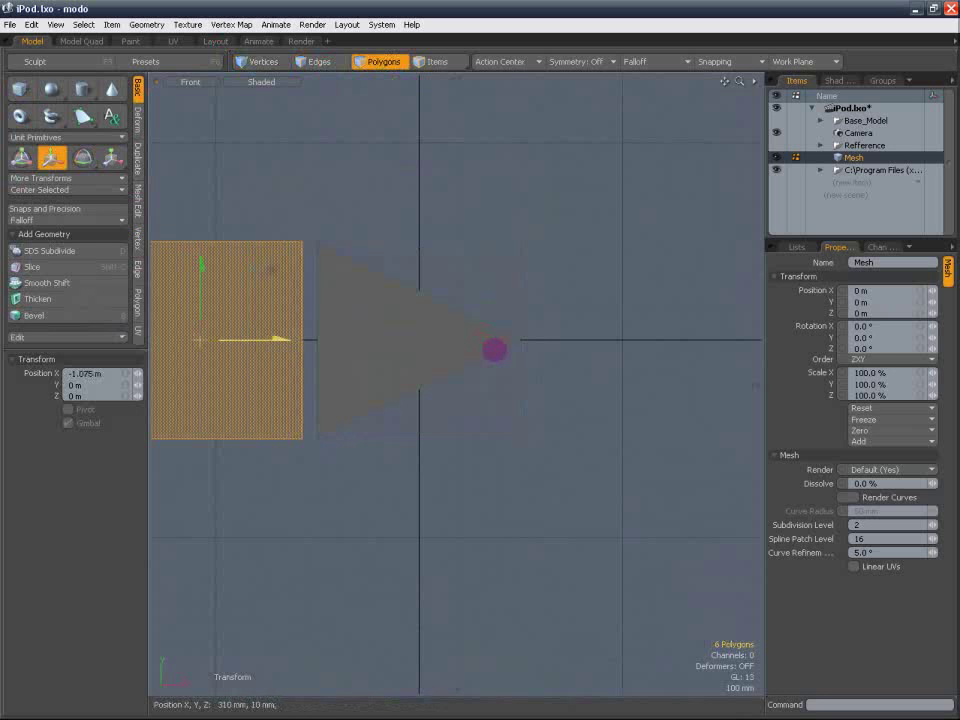
{"action": "key", "text": "space"}
Open the Screen and Button_Mask images from the Textures folder to check the shape of the pause bars.
{"action": "scroll", "coordinate": [465, 454], "scroll_direction": "down", "scroll_amount": 2}
{"action": "left_click_drag", "start_coordinate": [465, 453], "coordinate": [512, 450], "text": "alt+shift"}
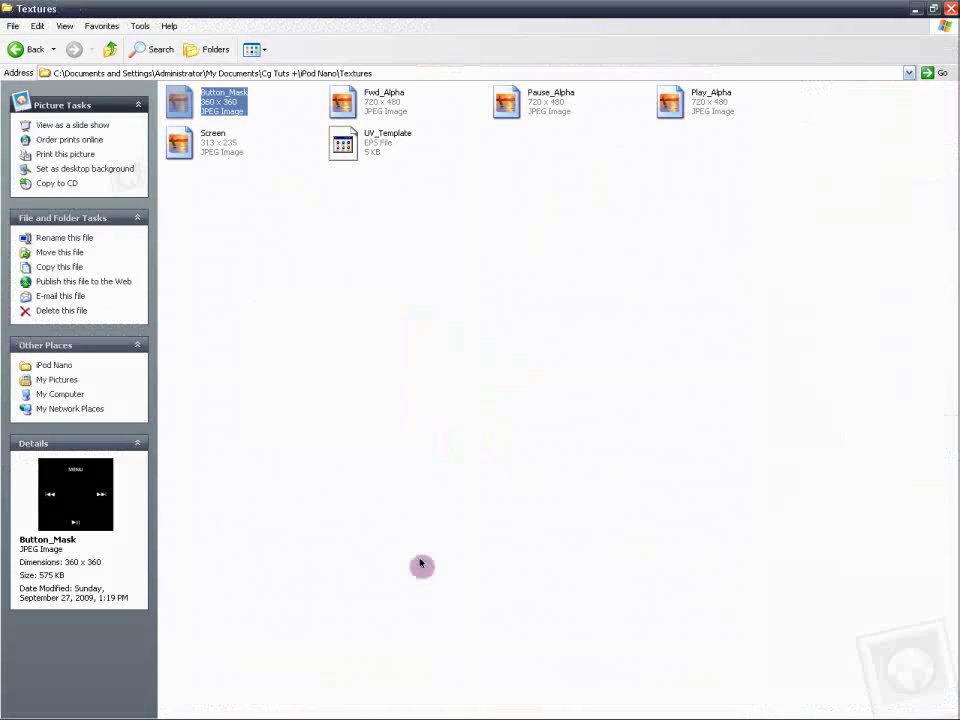
{"action": "double_click", "coordinate": [223, 152]}
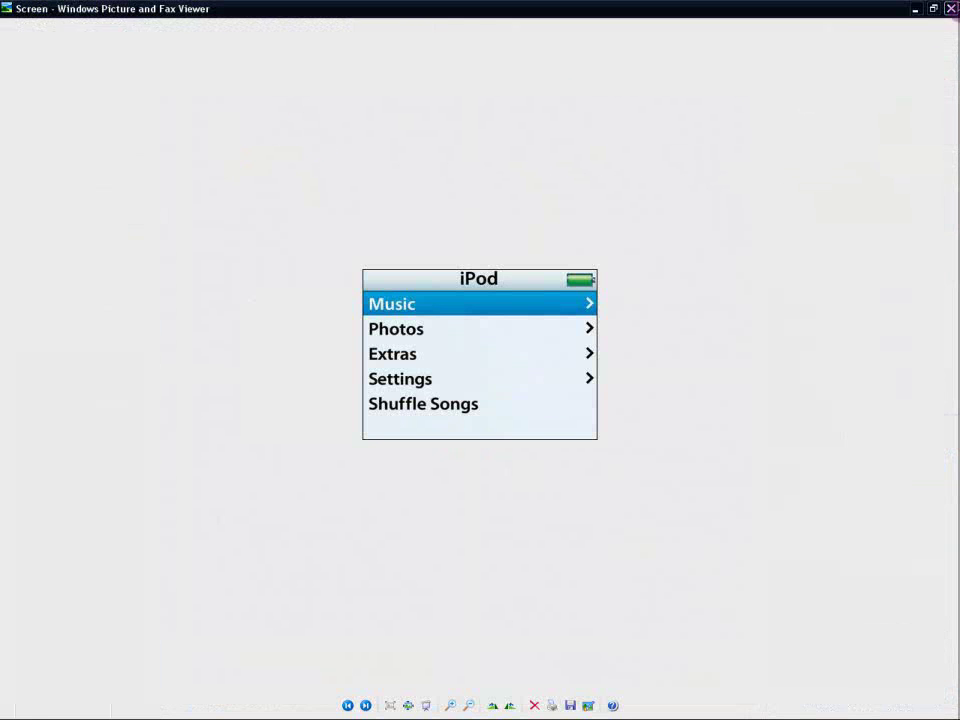
{"action": "left_click", "coordinate": [951, 8]}
{"action": "double_click", "coordinate": [221, 88]}
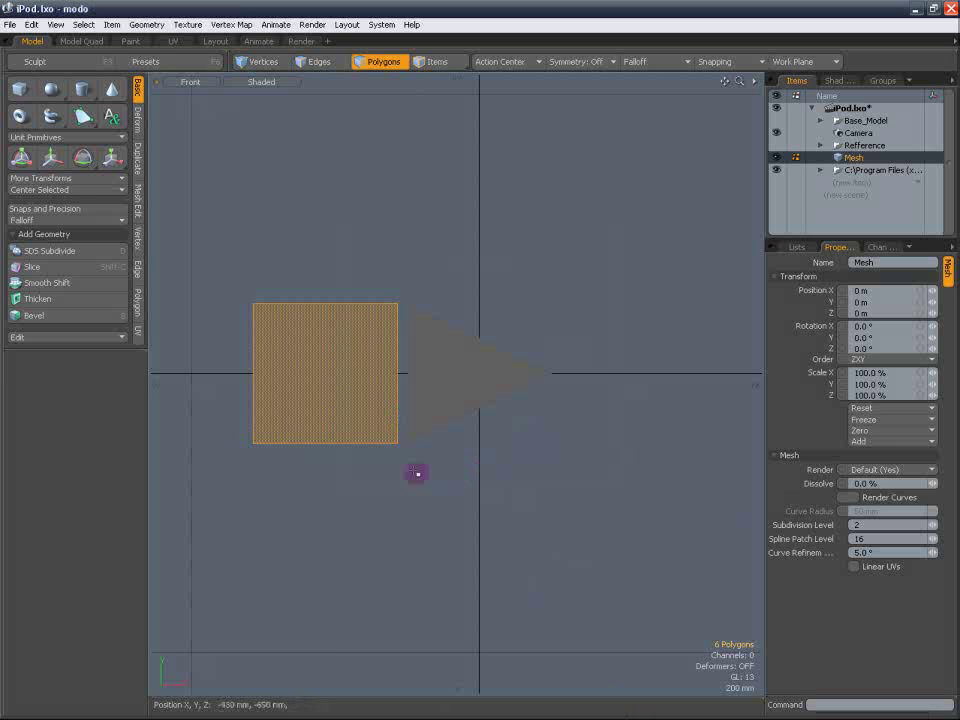
Scale the cube down in X to a narrow bar and move it about 1.74 m to the right of the triangle.
{"action": "key", "text": "r"}
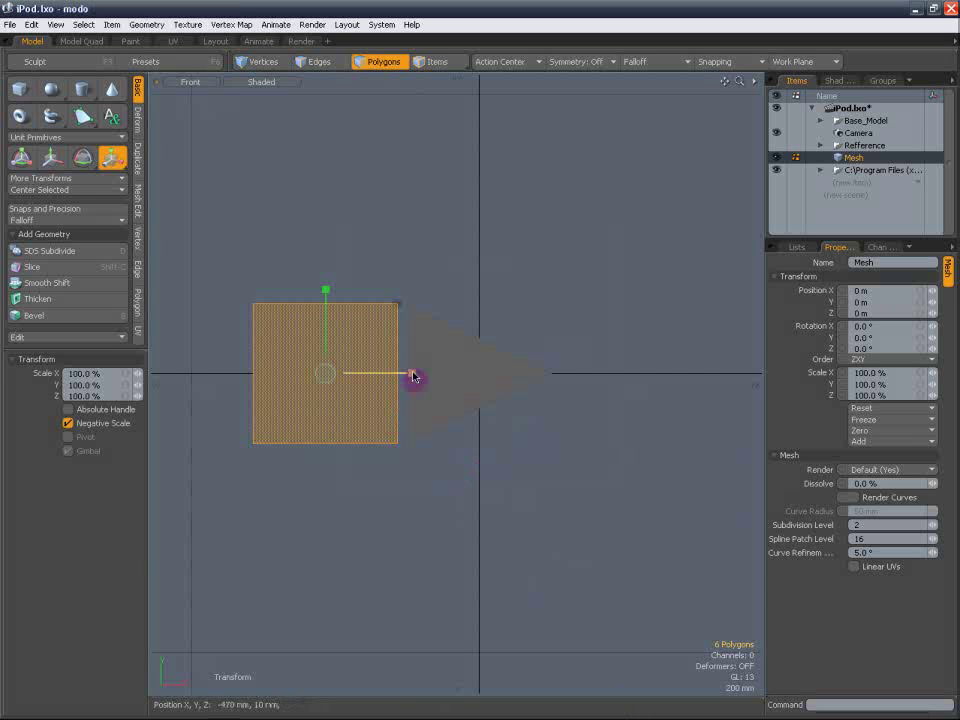
{"action": "left_click_drag", "start_coordinate": [413, 374], "coordinate": [384, 373]}
{"action": "key", "text": "w"}
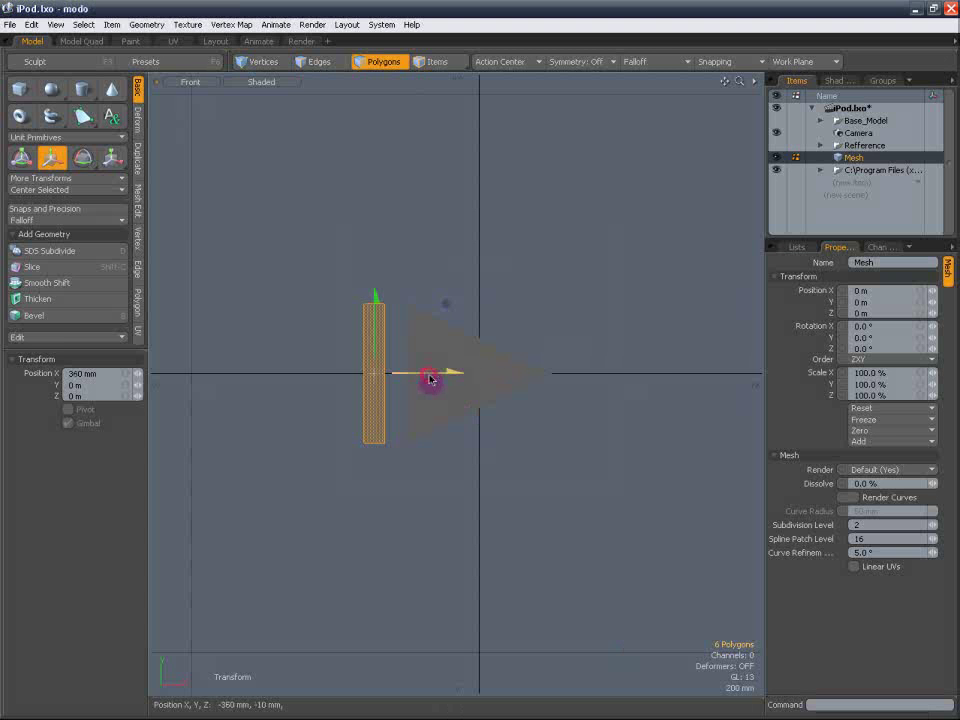
{"action": "left_click_drag", "start_coordinate": [445, 379], "coordinate": [644, 373]}
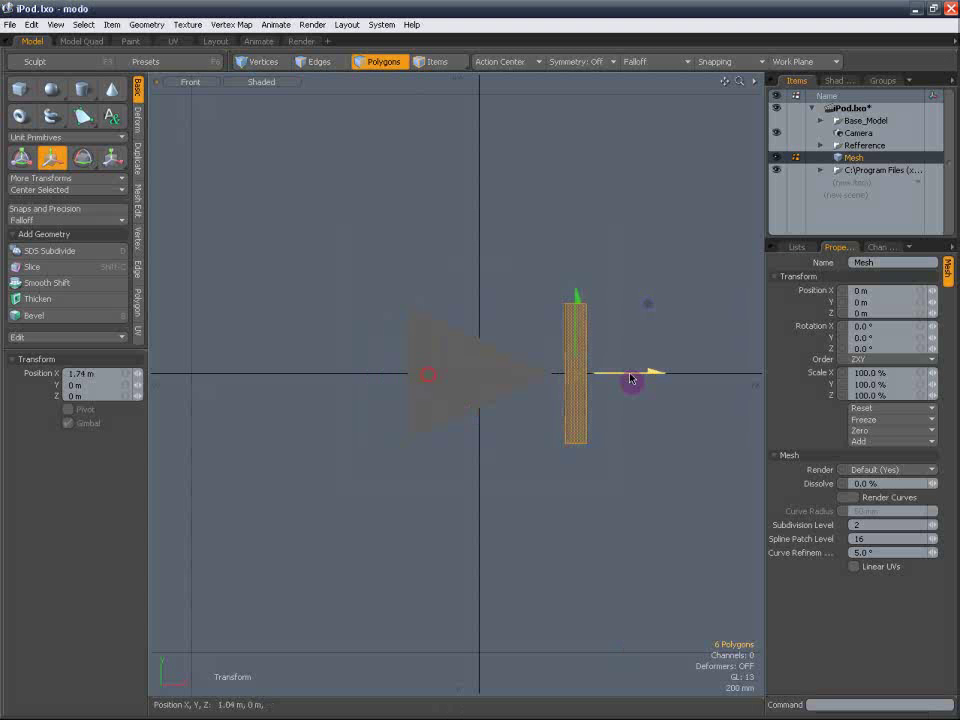
Duplicate the bar, move the copy to the right as the second pause bar, and show the Perspective view.
{"action": "key", "text": "ctrl+c"}
{"action": "key", "text": "ctrl+v"}
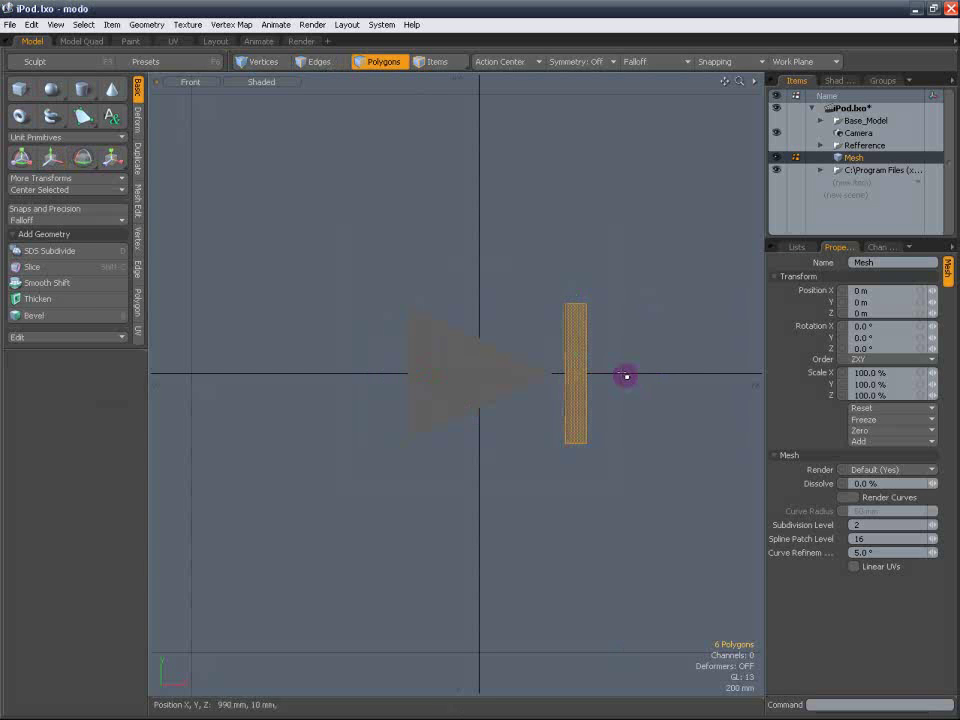
{"action": "key", "text": "w"}
{"action": "left_click_drag", "start_coordinate": [615, 379], "coordinate": [656, 380]}
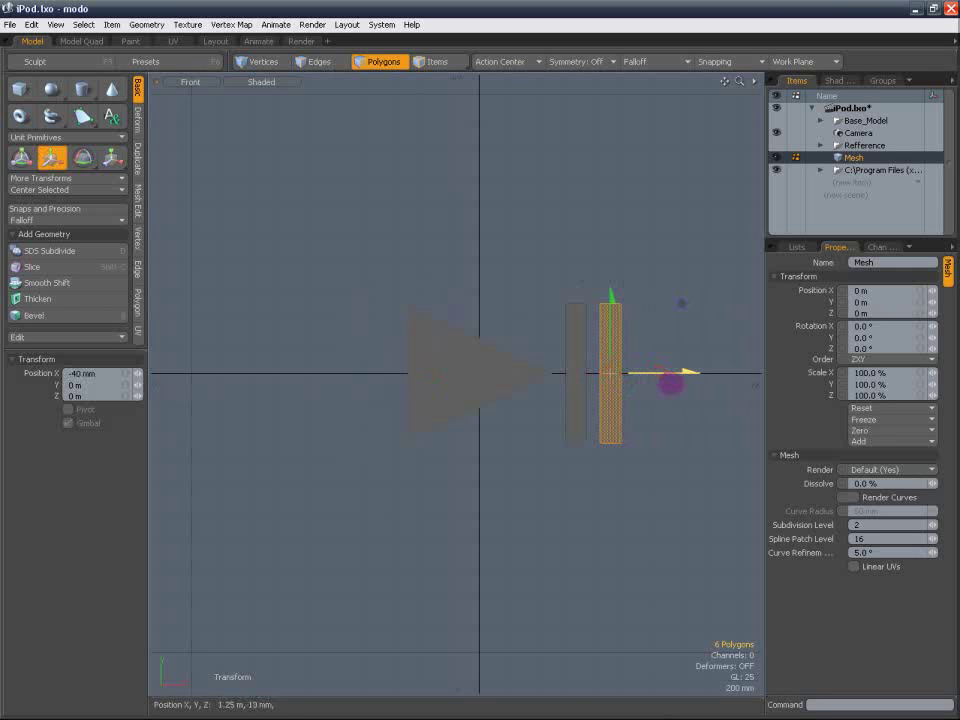
{"action": "left_click", "coordinate": [190, 84]}
{"action": "left_click", "coordinate": [197, 115]}
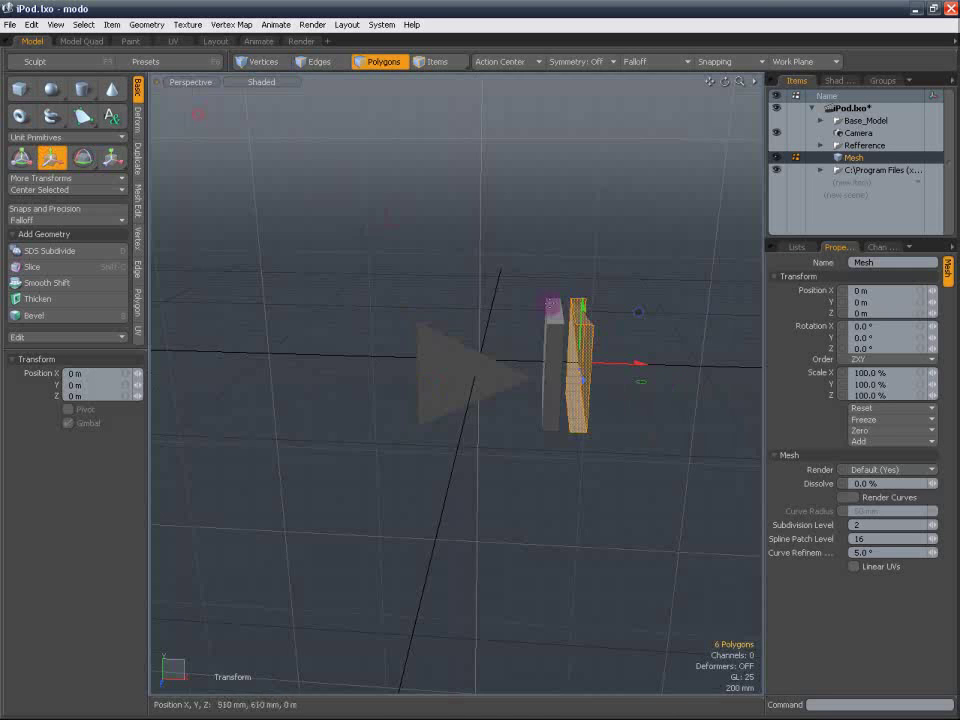
Delete every polygon of the two pause bars except their front faces, keeping the play triangle.
{"action": "mouse_move", "coordinate": [600, 330]}
{"action": "left_mouse_down", "text": "alt"}
{"action": "mouse_move", "coordinate": [658, 317]}
{"action": "mouse_move", "coordinate": [589, 321]}
{"action": "mouse_move", "coordinate": [595, 313]}
{"action": "left_mouse_up", "text": "alt"}
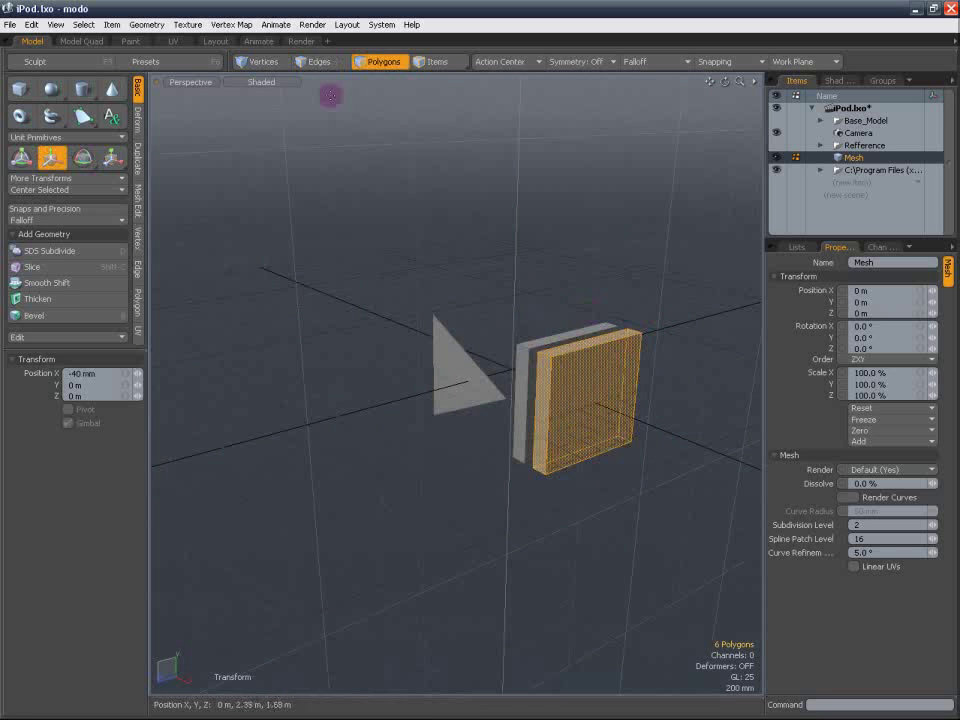
{"action": "left_click", "coordinate": [376, 64]}
{"action": "left_click_drag", "start_coordinate": [632, 237], "coordinate": [418, 305], "text": "alt"}
{"action": "left_click", "coordinate": [425, 309]}
{"action": "left_click", "coordinate": [336, 414]}
{"action": "left_click", "coordinate": [375, 401], "text": "shift"}
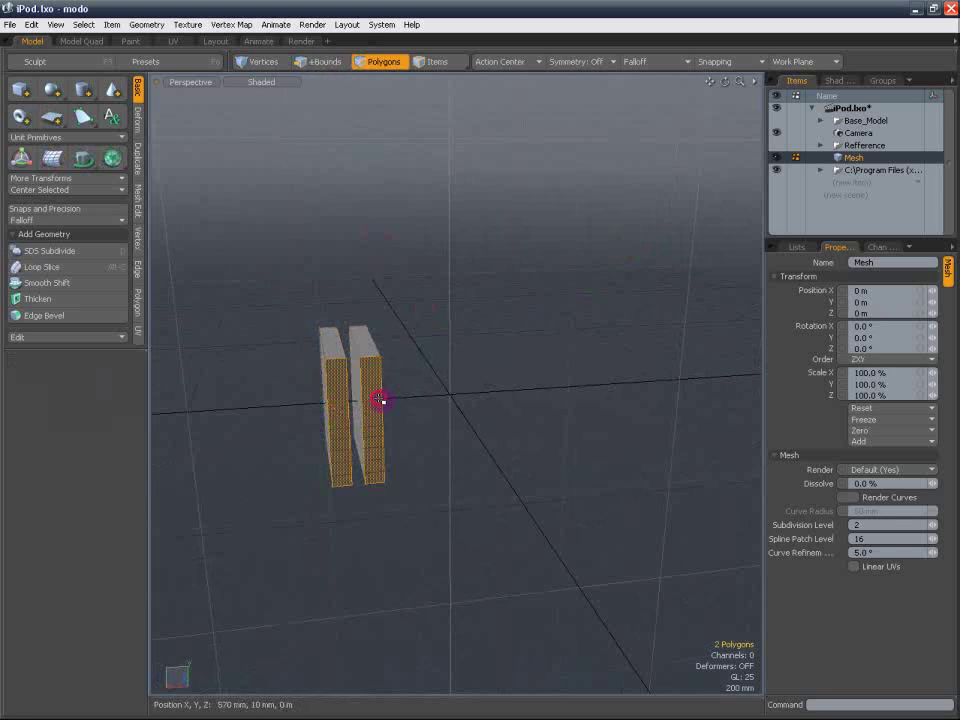
{"action": "key", "text": "]"}
{"action": "key", "text": "Delete"}
Show the flattened play/pause symbol centred in the Front view to examine its shape.
{"action": "left_click", "coordinate": [203, 83]}
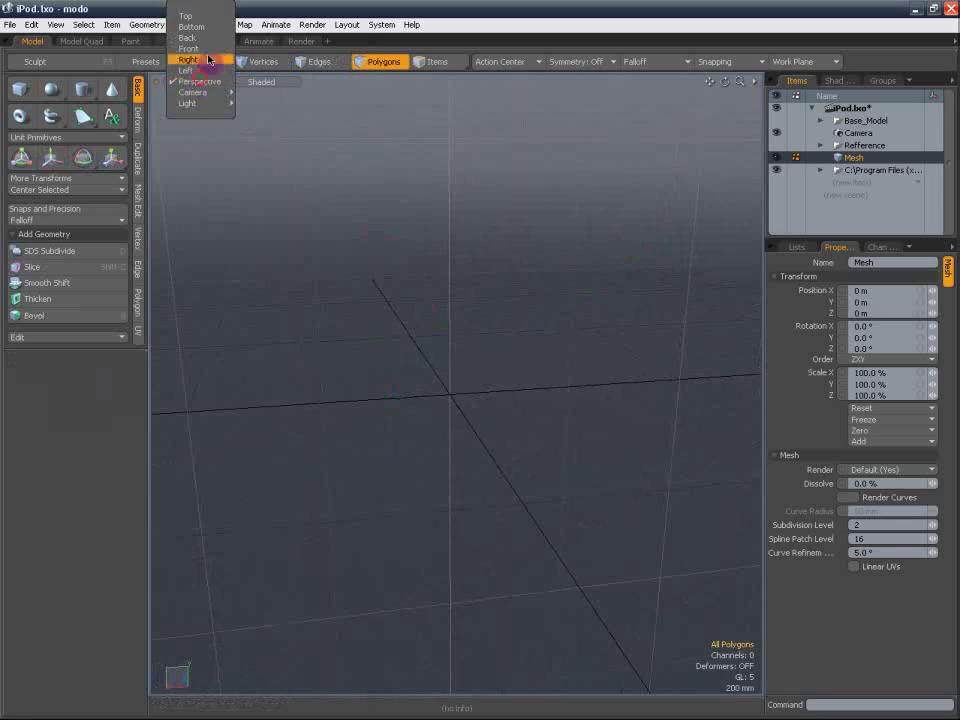
{"action": "left_click", "coordinate": [207, 48]}
{"action": "left_click_drag", "start_coordinate": [396, 291], "coordinate": [311, 261], "text": "alt+shift"}
{"action": "left_click_drag", "start_coordinate": [563, 284], "coordinate": [608, 270], "text": "alt+shift"}
{"action": "scroll", "coordinate": [577, 287], "scroll_direction": "up", "scroll_amount": 2}
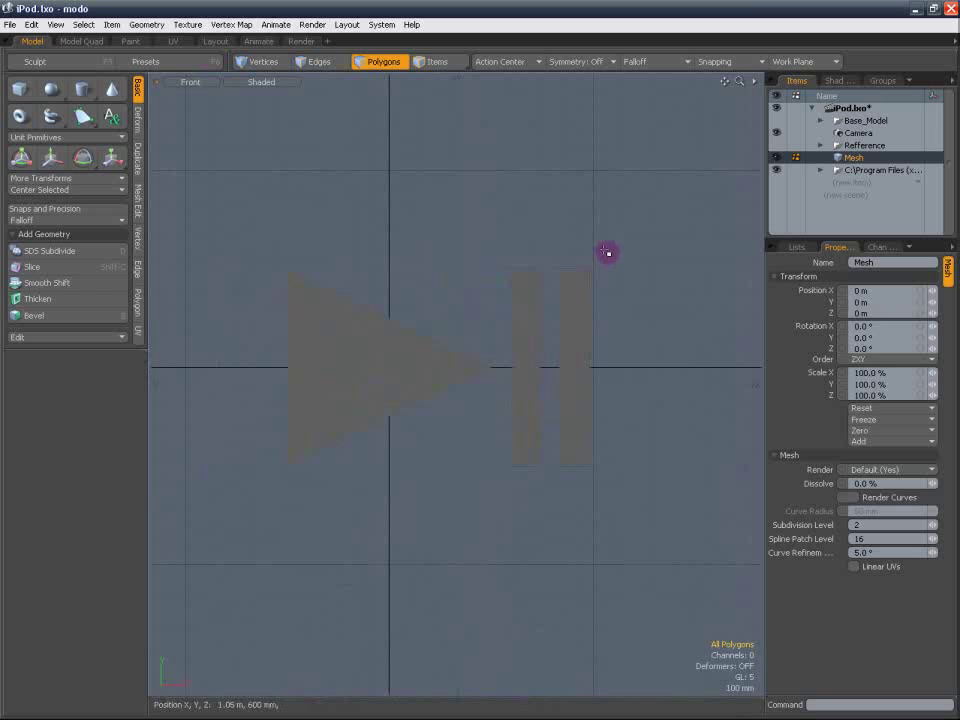
{"action": "left_click", "coordinate": [836, 80]}
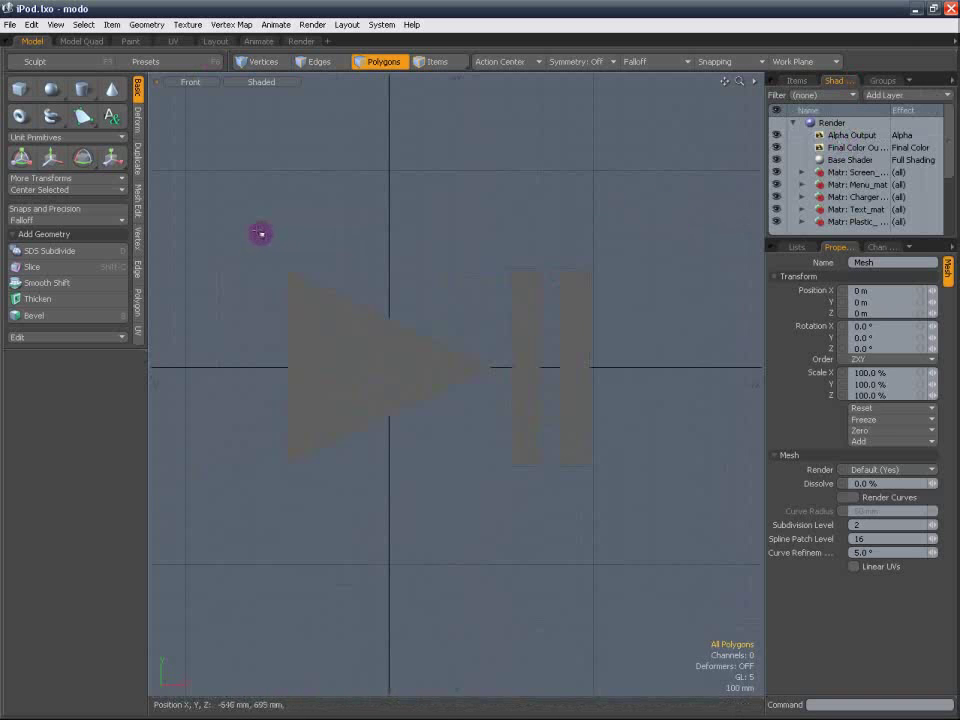
{"action": "left_click", "coordinate": [351, 349]}
{"action": "left_click", "coordinate": [389, 282]}
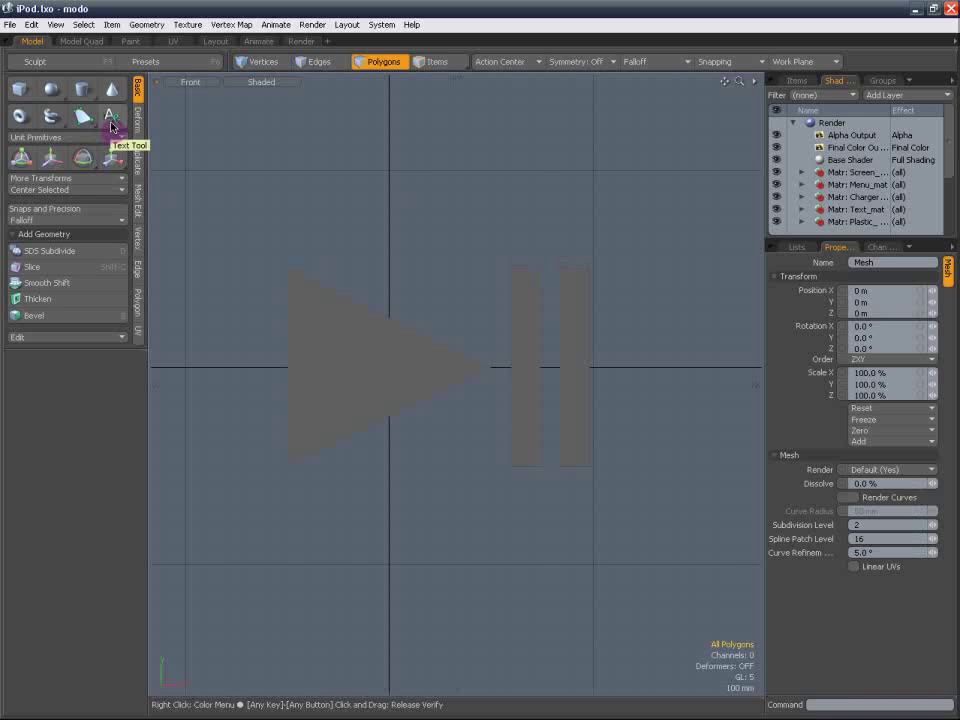
{"action": "left_click_drag", "start_coordinate": [449, 271], "coordinate": [455, 268], "text": "alt+shift"}
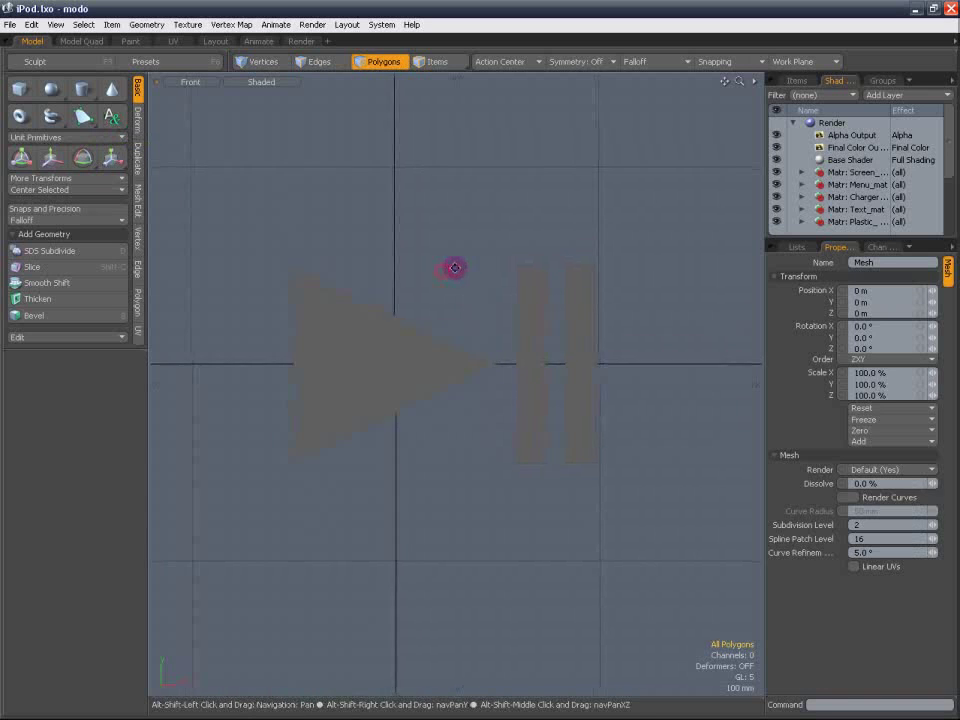
Delete the mesh item holding the play/pause symbol and show the whole iPod from the front.
{"action": "left_click", "coordinate": [797, 80]}
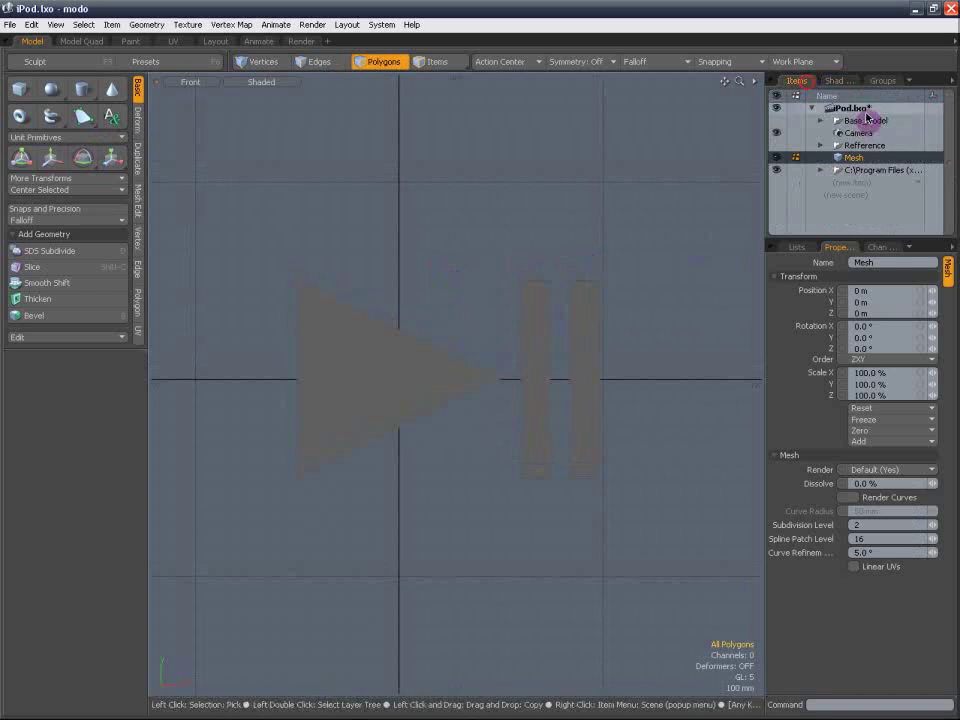
{"action": "left_click", "coordinate": [865, 147]}
{"action": "left_click", "coordinate": [859, 155]}
{"action": "key", "text": "Delete"}
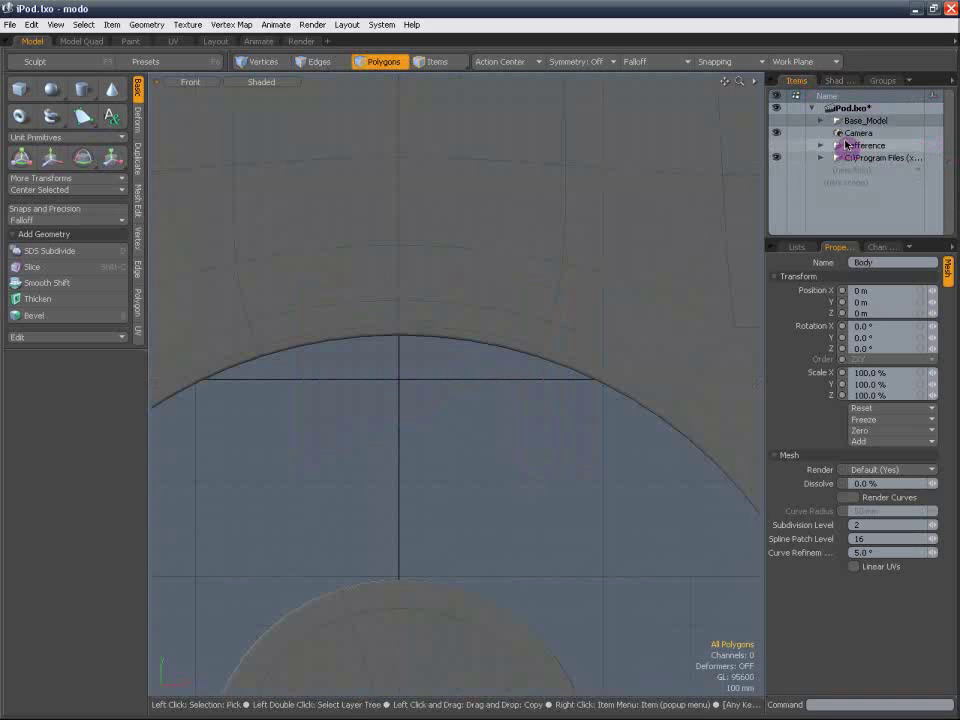
{"action": "scroll", "coordinate": [516, 317], "scroll_direction": "down", "scroll_amount": 5}
{"action": "scroll", "coordinate": [534, 326], "scroll_direction": "up", "scroll_amount": 3}
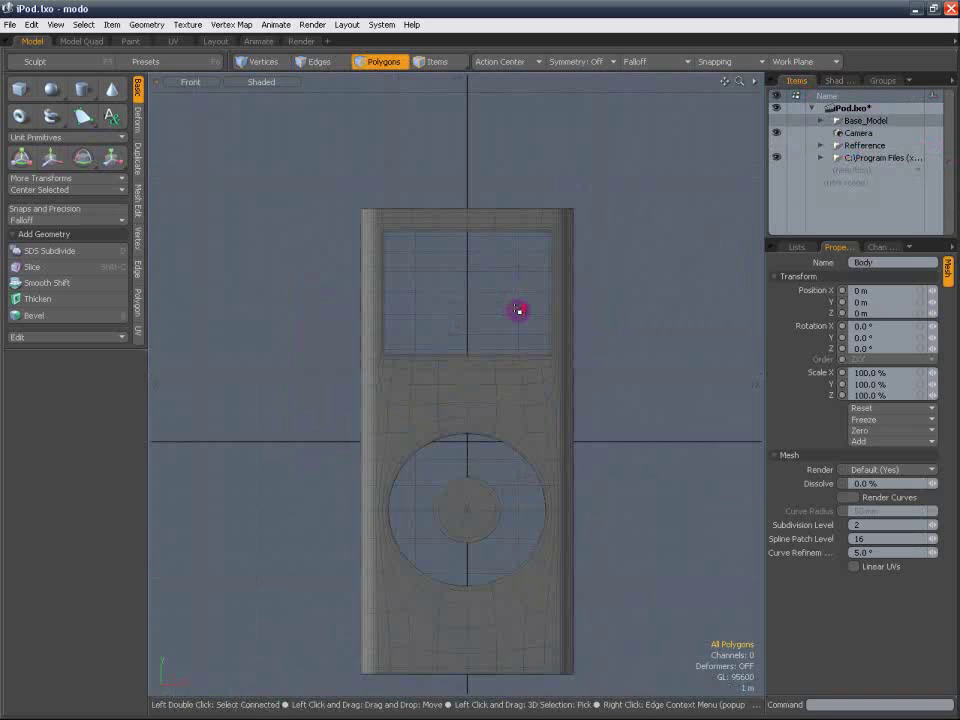
{"action": "left_click_drag", "start_coordinate": [519, 311], "coordinate": [489, 266], "text": "alt+shift"}
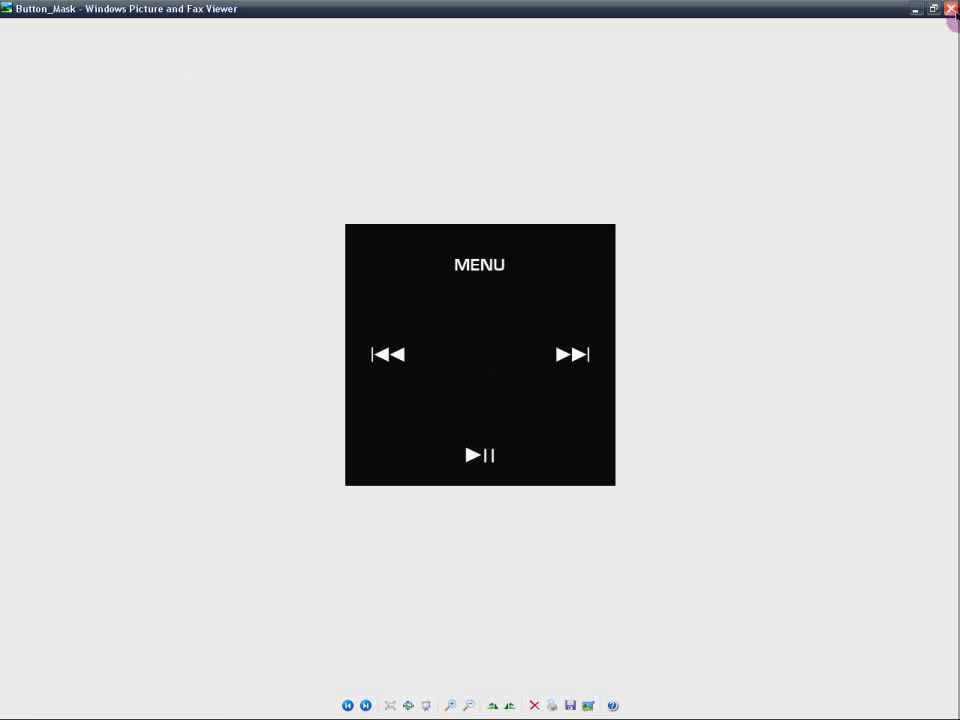
Close the Button_Mask image, and close UV_Template.eps in Photoshop without saving its changes.
{"action": "left_click", "coordinate": [951, 9]}
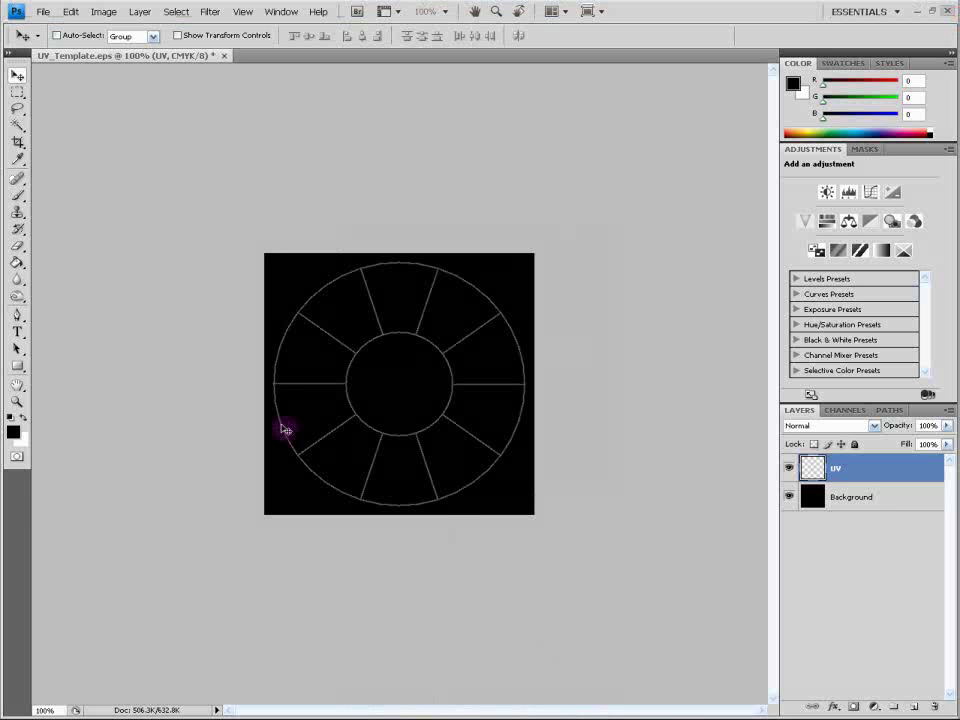
{"action": "left_click", "coordinate": [226, 57]}
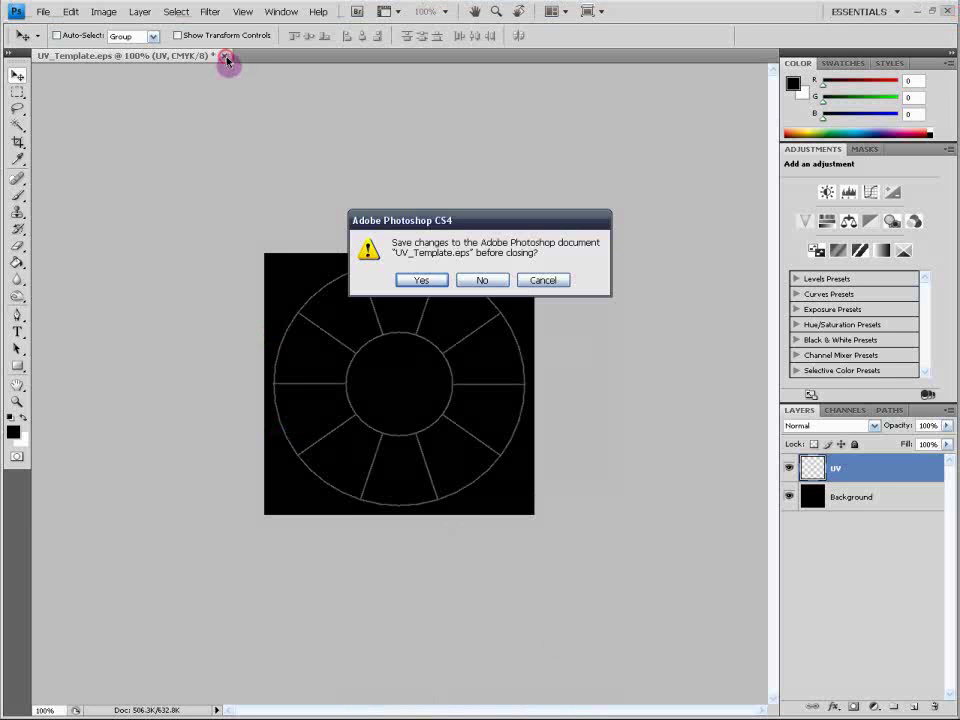
{"action": "left_click", "coordinate": [483, 281]}
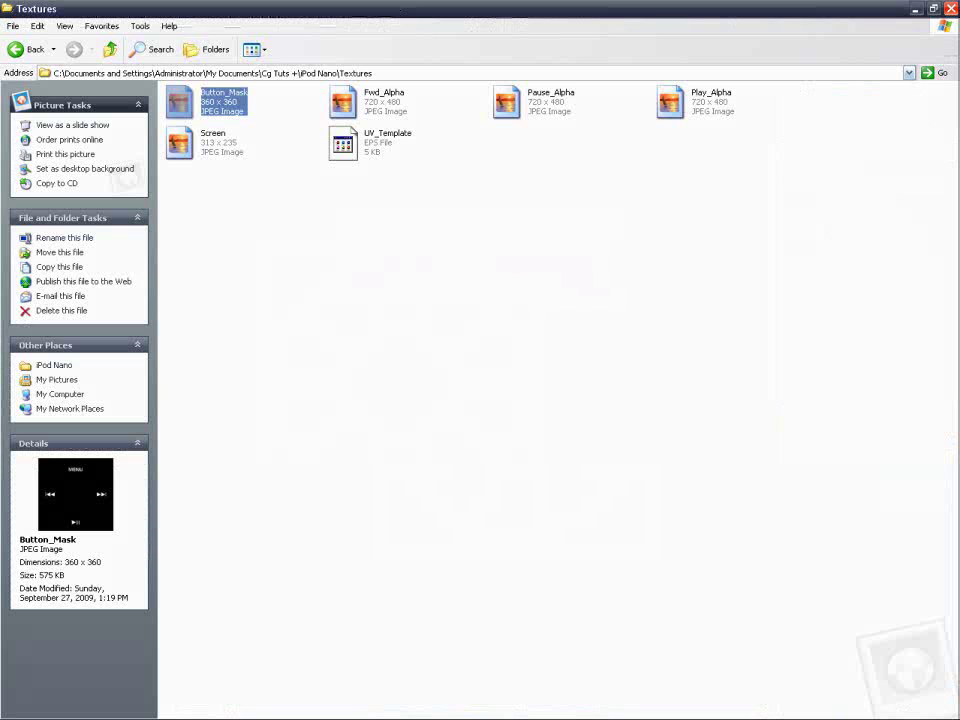
Open the Screen image from the Textures folder to examine the iPod display graphic, and close it again.
{"action": "key", "text": "alt+Tab"}
{"action": "left_click", "coordinate": [376, 113]}
{"action": "left_click", "coordinate": [221, 143]}
{"action": "left_click", "coordinate": [272, 185]}
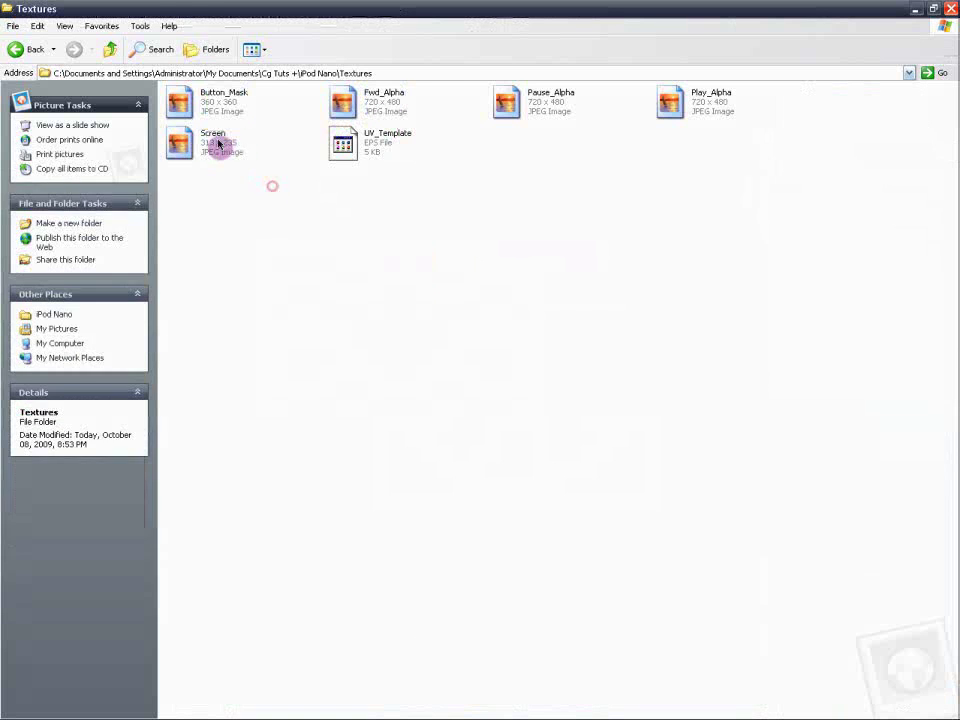
{"action": "double_click", "coordinate": [217, 141]}
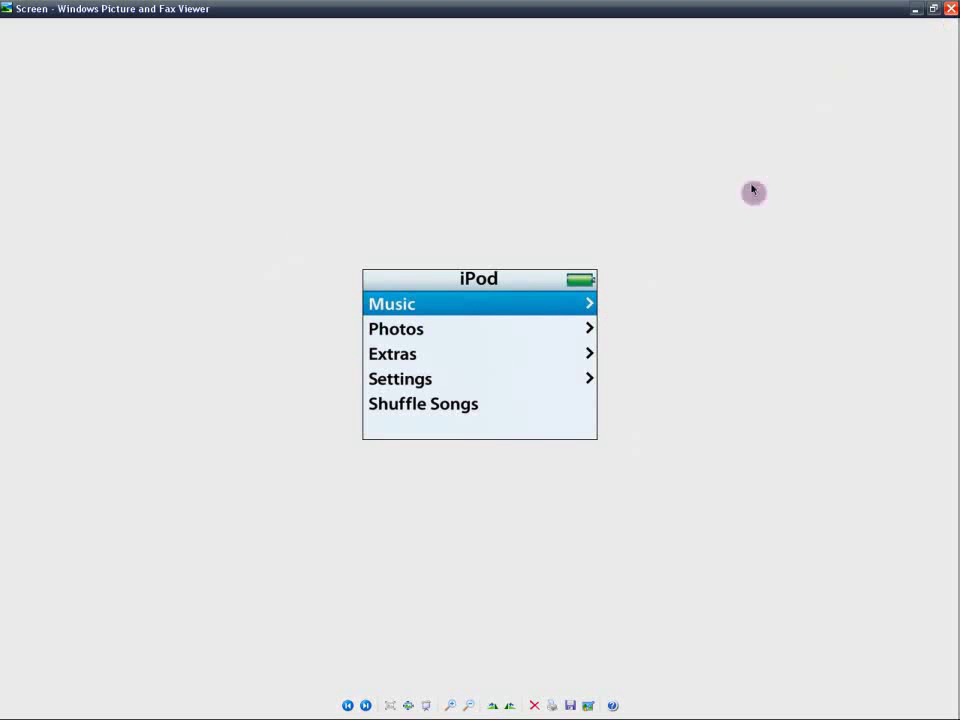
{"action": "left_click", "coordinate": [952, 10]}
{"action": "left_click", "coordinate": [568, 266]}
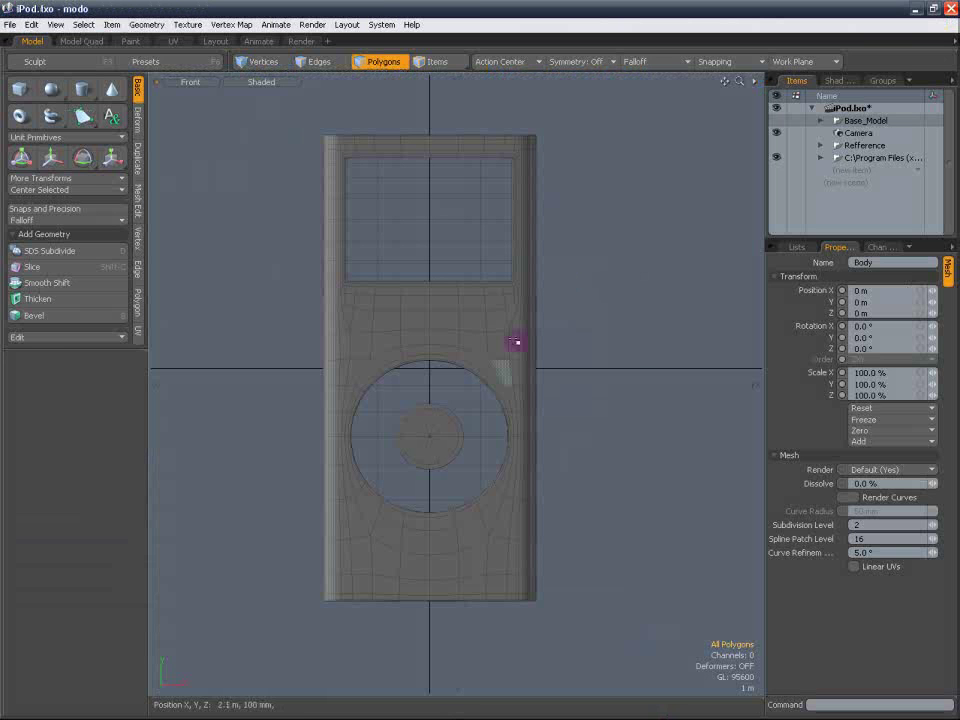
Switch modo to the Render layout and reframe the iPod in the Camera view.
{"action": "left_click", "coordinate": [310, 42]}
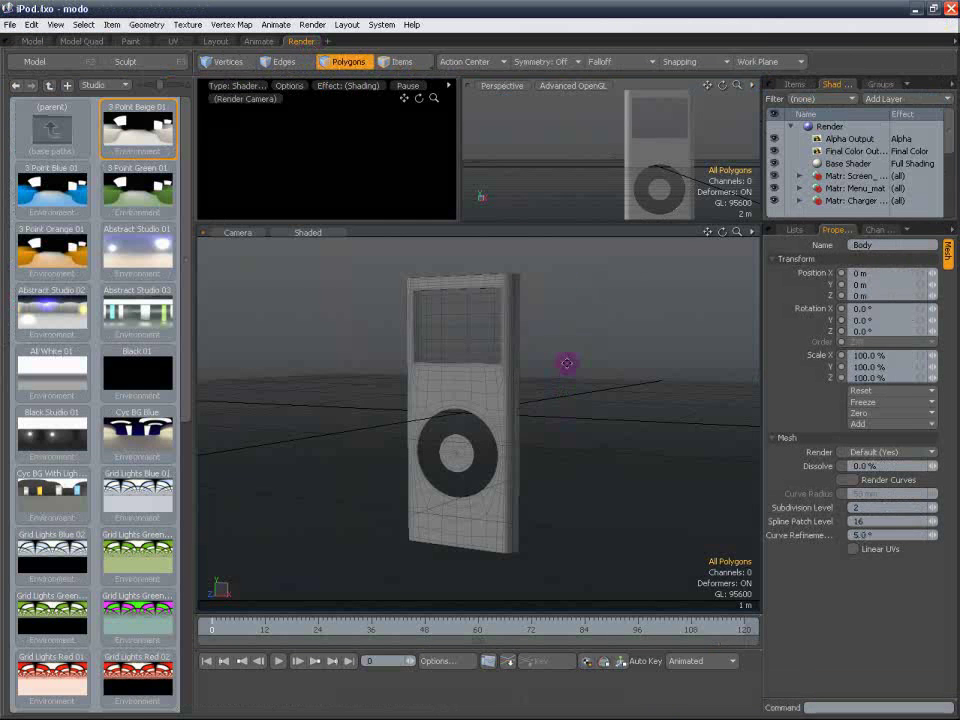
{"action": "left_click_drag", "start_coordinate": [514, 345], "coordinate": [522, 338], "text": "ctrl+alt"}
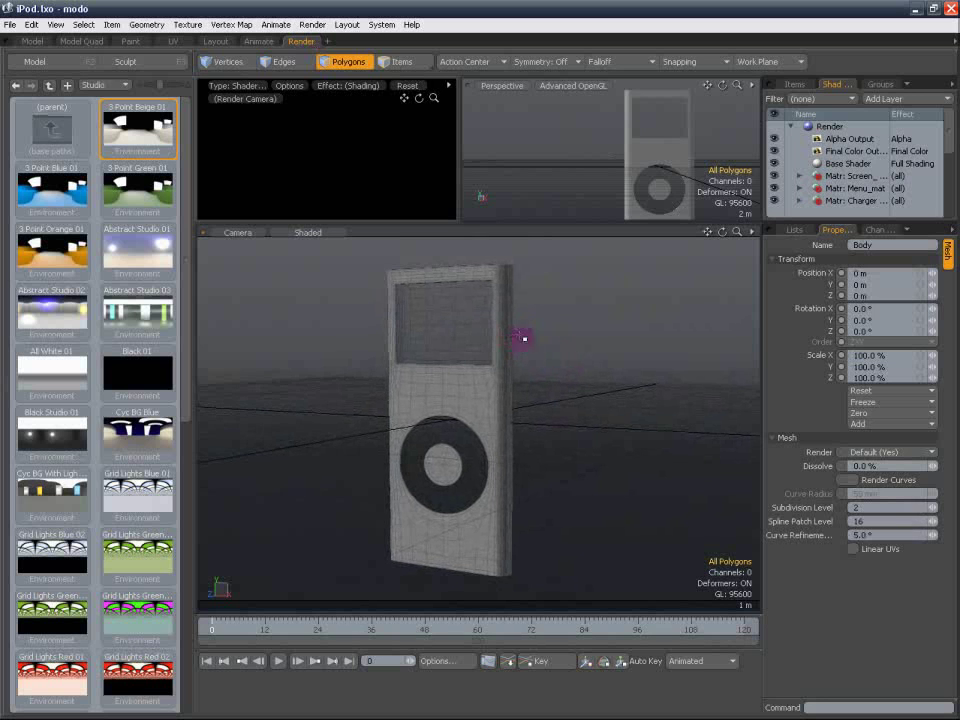
{"action": "mouse_move", "coordinate": [948, 127]}
{"action": "left_mouse_down"}
{"action": "mouse_move", "coordinate": [952, 176]}
{"action": "mouse_move", "coordinate": [944, 141]}
{"action": "left_mouse_up"}
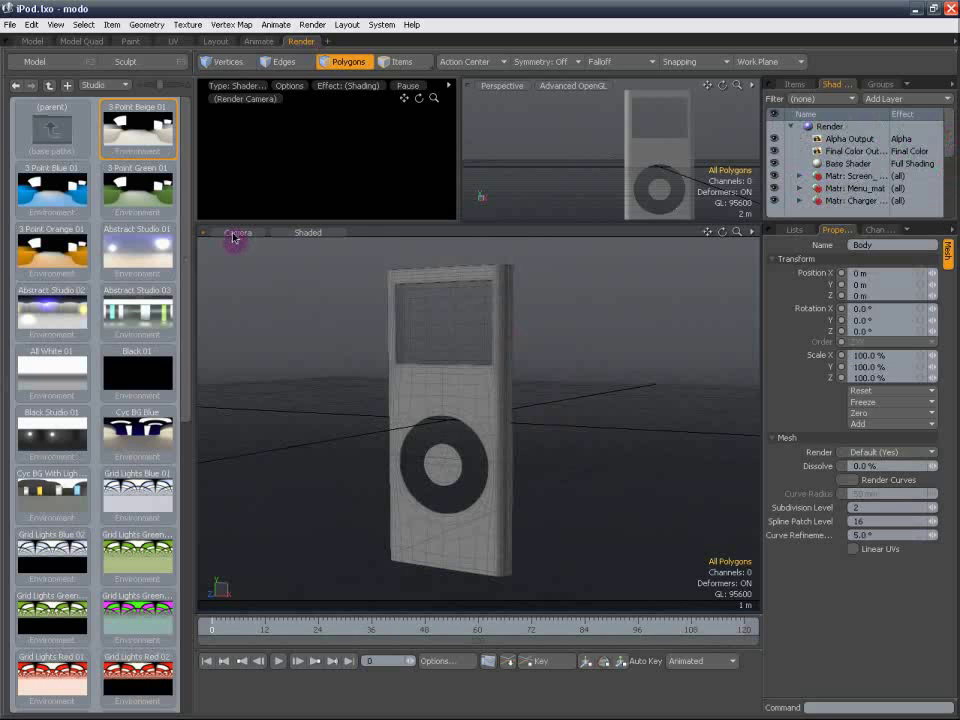
{"action": "left_click_drag", "start_coordinate": [407, 328], "coordinate": [476, 317], "text": "alt"}
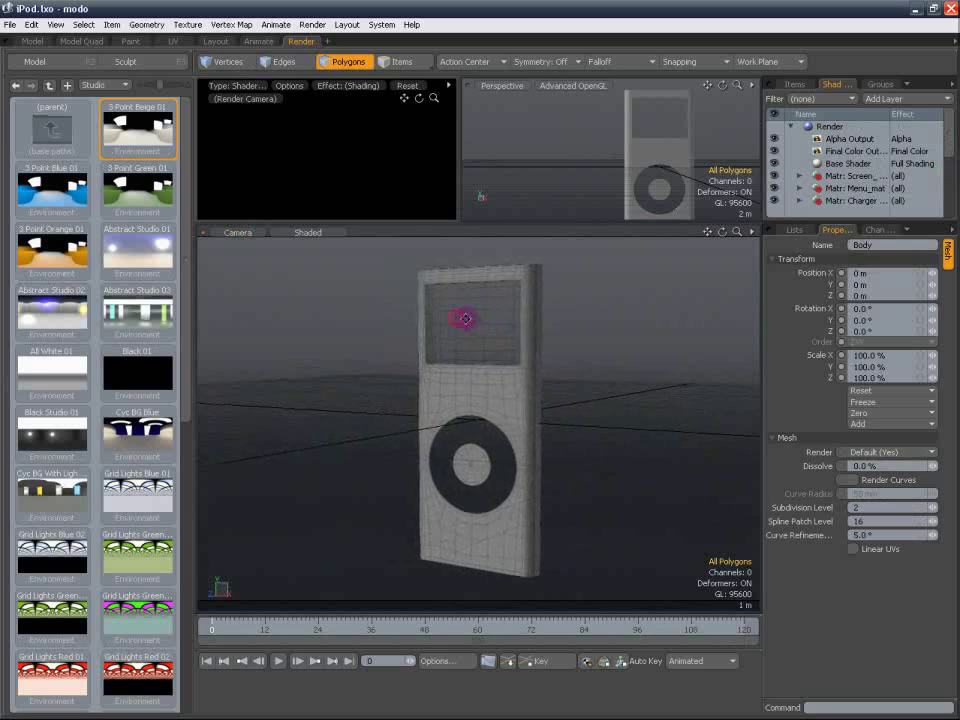
{"action": "double_click", "coordinate": [509, 379]}
{"action": "left_click_drag", "start_coordinate": [621, 326], "coordinate": [604, 319], "text": "alt"}
{"action": "left_click", "coordinate": [604, 318]}
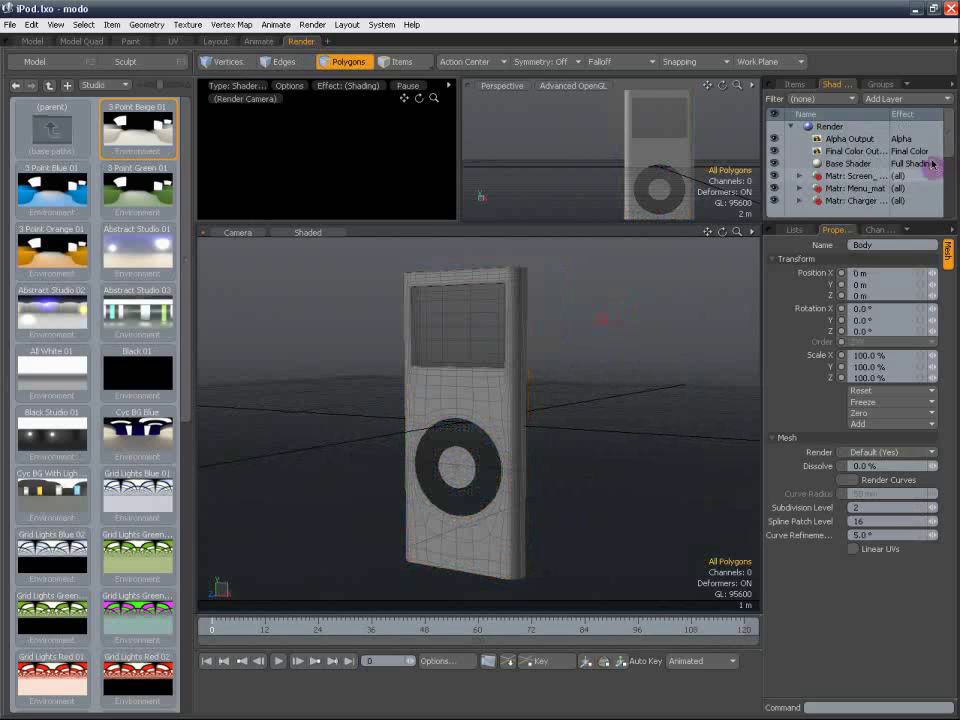
Apply the Black Medium Gloss plastic preset from the Materials presets to the Body_Mat material group.
{"action": "left_click_drag", "start_coordinate": [951, 133], "coordinate": [950, 183]}
{"action": "left_click", "coordinate": [861, 177]}
{"action": "left_click", "coordinate": [800, 177]}
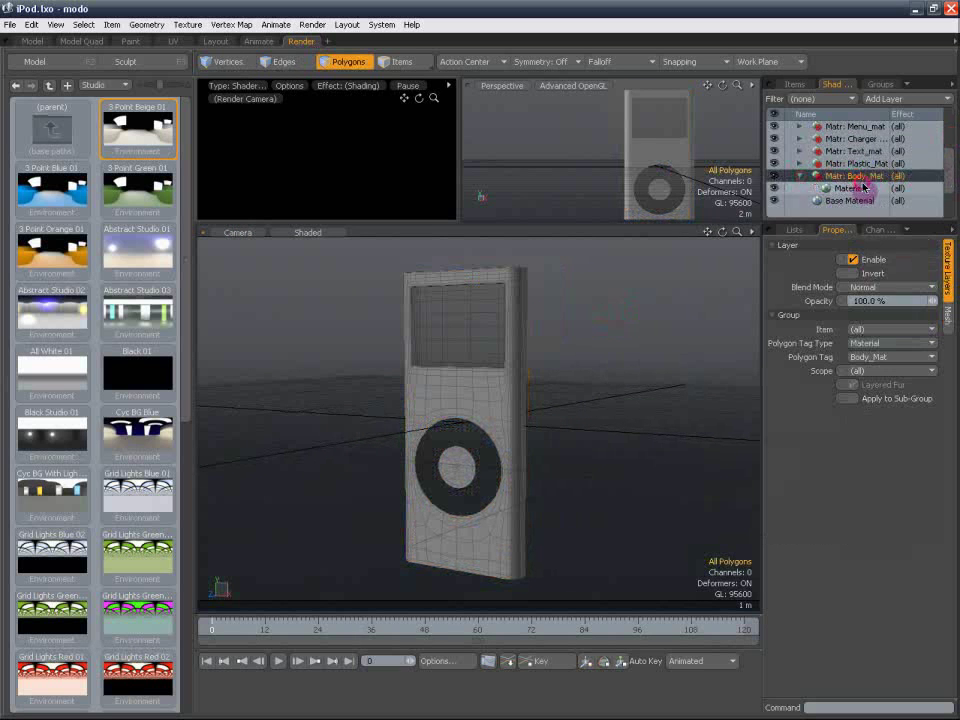
{"action": "left_click", "coordinate": [862, 189]}
{"action": "left_click", "coordinate": [112, 86]}
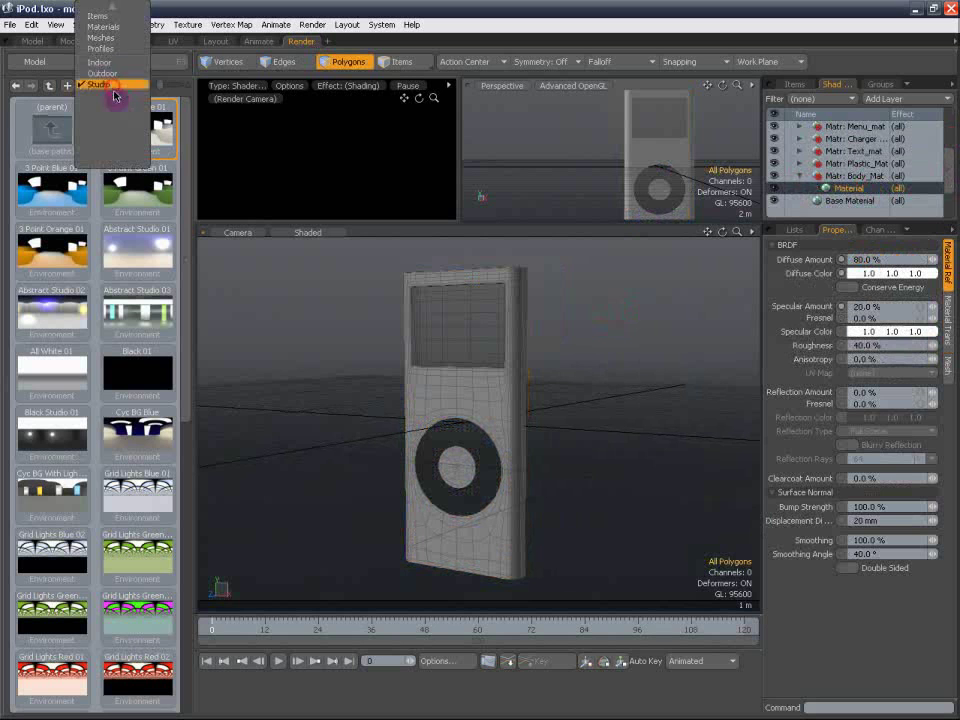
{"action": "left_click", "coordinate": [105, 26]}
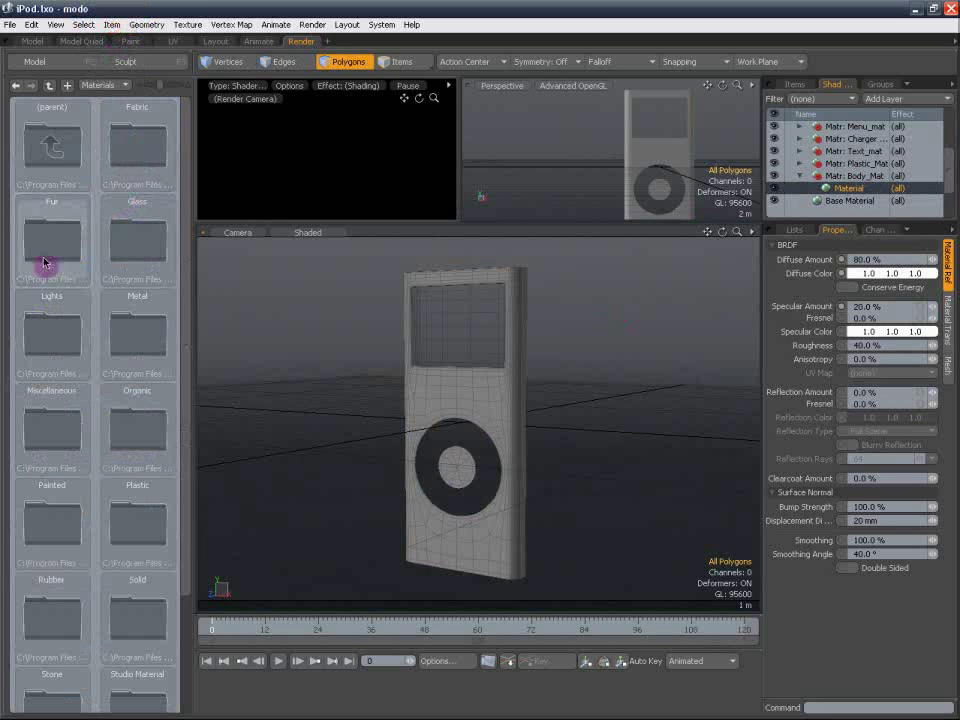
{"action": "double_click", "coordinate": [135, 530]}
{"action": "double_click", "coordinate": [50, 425]}
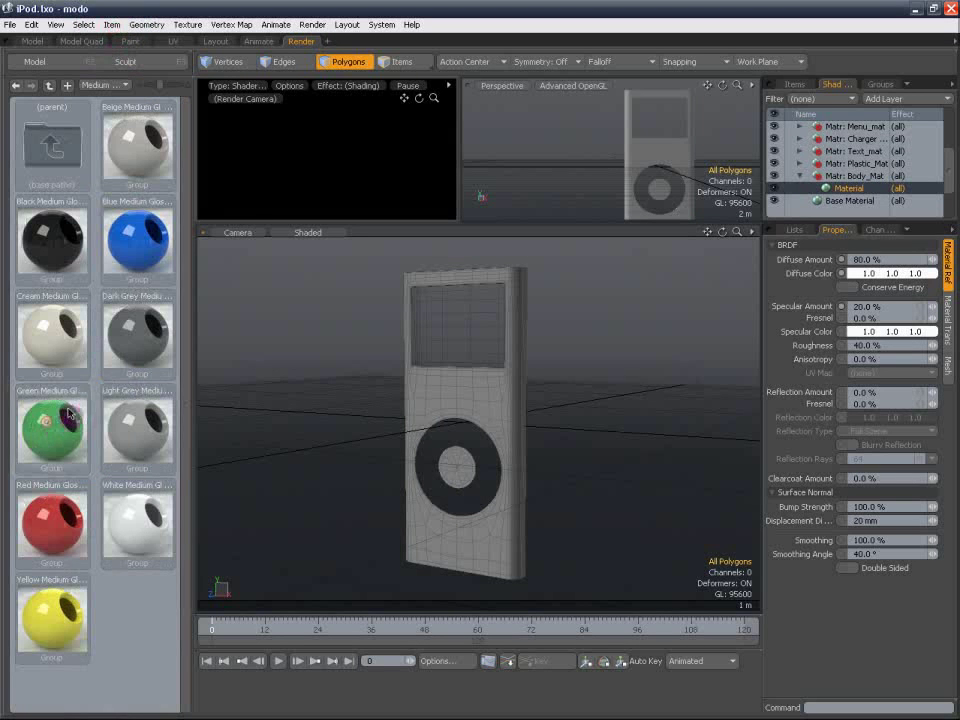
{"action": "double_click", "coordinate": [60, 252]}
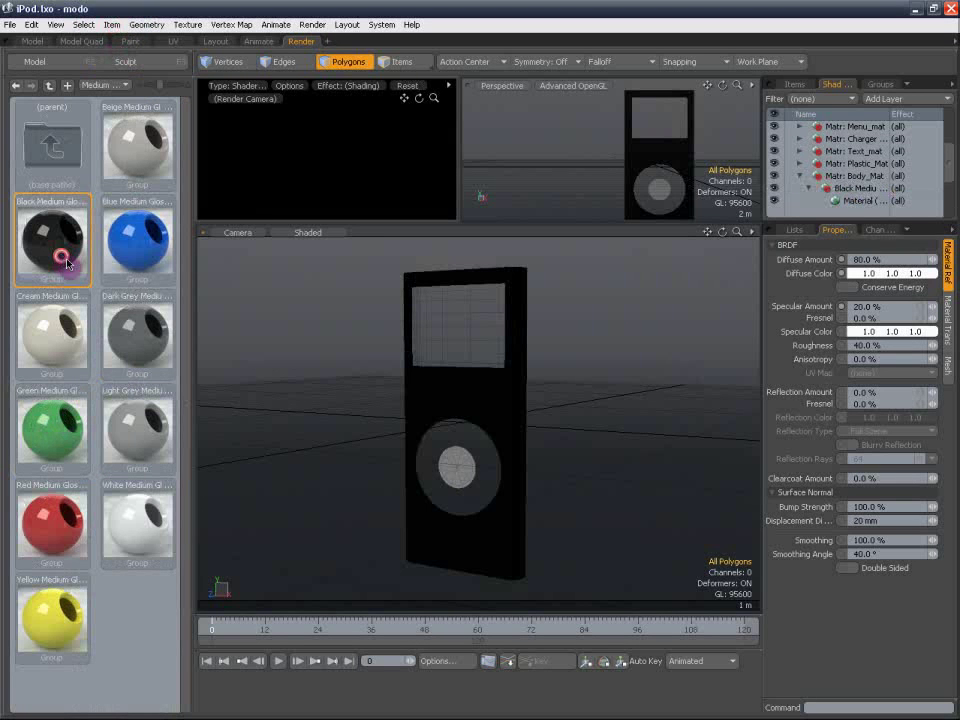
Select the Environment in the shader tree to check its settings, and look through the item list.
{"action": "scroll", "coordinate": [955, 170], "scroll_direction": "down", "scroll_amount": 2}
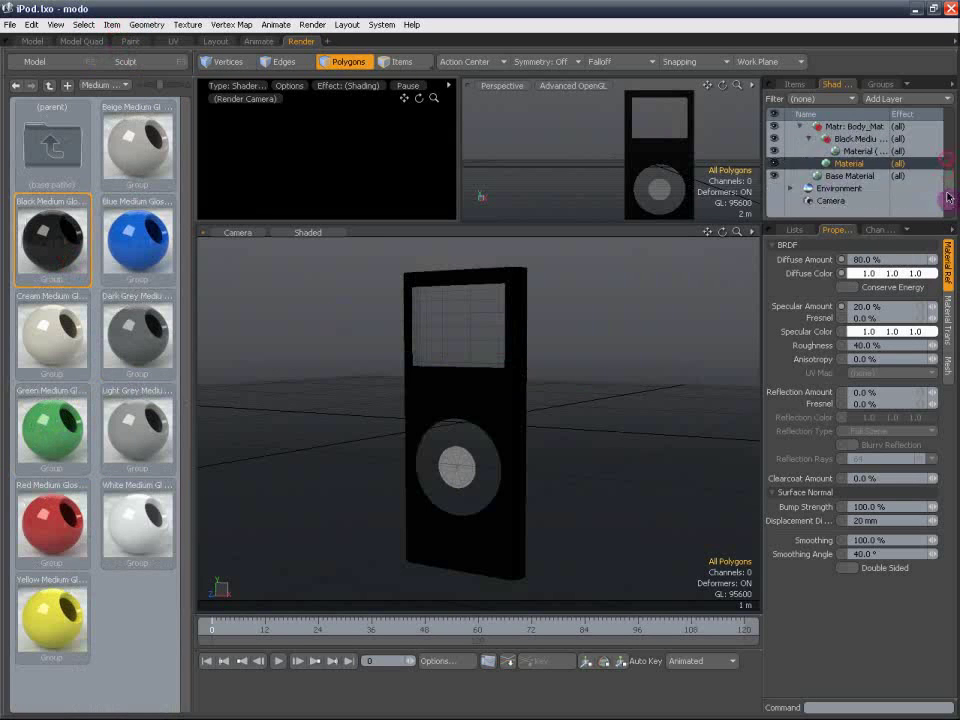
{"action": "left_click", "coordinate": [835, 188]}
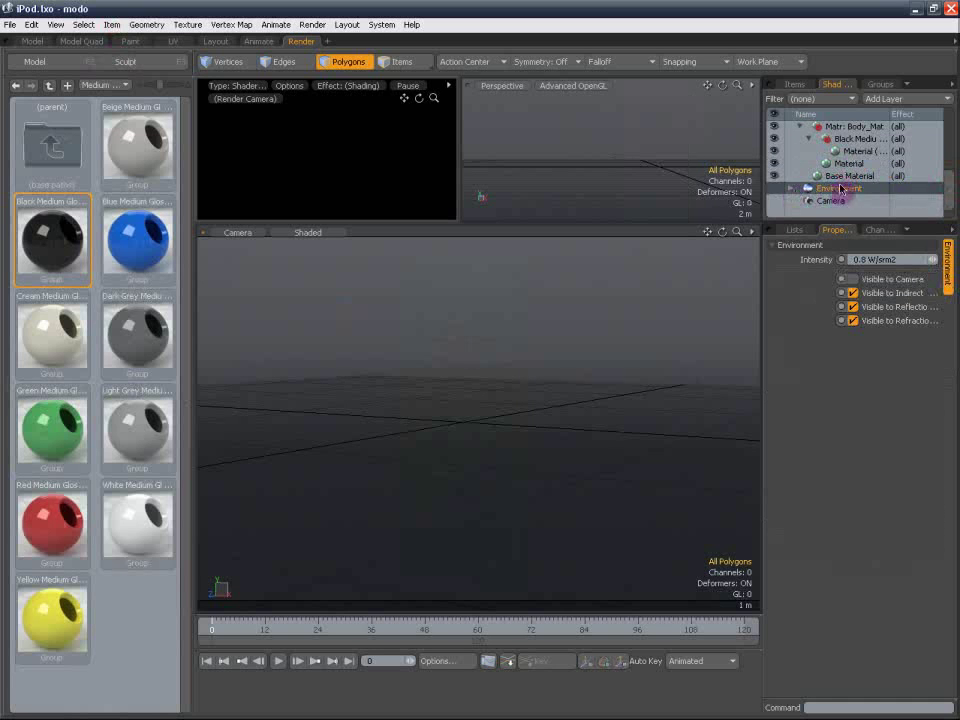
{"action": "left_click_drag", "start_coordinate": [949, 186], "coordinate": [949, 128]}
{"action": "left_click", "coordinate": [806, 99]}
{"action": "left_click", "coordinate": [800, 84]}
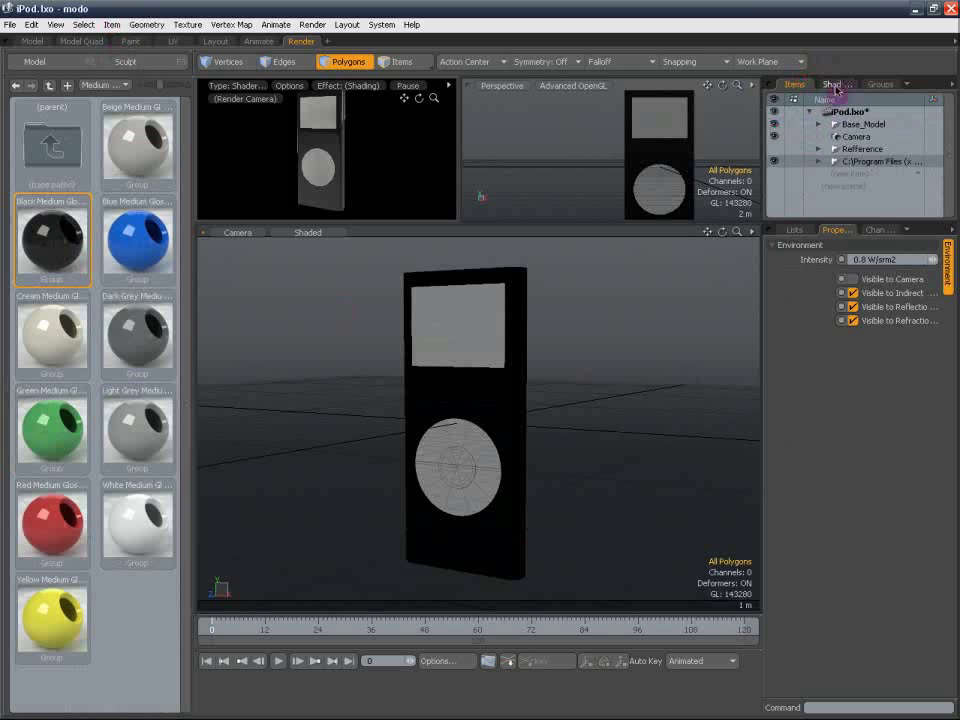
{"action": "left_click", "coordinate": [834, 85]}
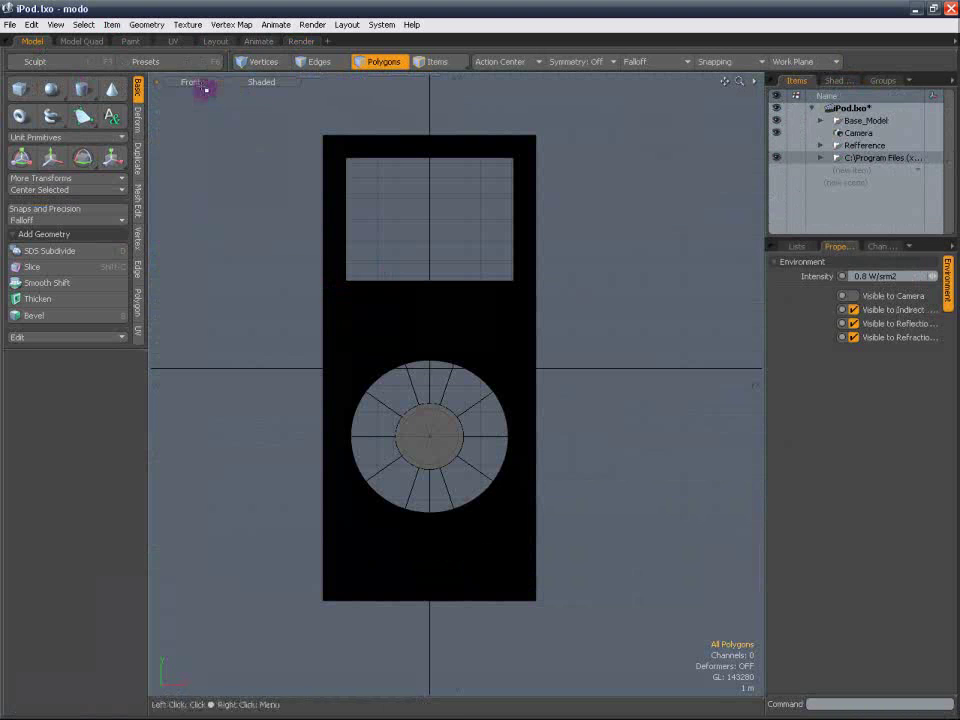
In the Model layout's Perspective view, add a new mesh item below Base_Model and create a unit cube in it.
{"action": "left_click", "coordinate": [205, 89]}
{"action": "left_click", "coordinate": [190, 94]}
{"action": "left_click_drag", "start_coordinate": [332, 253], "coordinate": [228, 278], "text": "alt"}
{"action": "scroll", "coordinate": [408, 282], "scroll_direction": "down", "scroll_amount": 5}
{"action": "mouse_move", "coordinate": [437, 279]}
{"action": "left_mouse_down", "text": "alt+shift"}
{"action": "mouse_move", "coordinate": [396, 283]}
{"action": "mouse_move", "coordinate": [414, 298]}
{"action": "mouse_move", "coordinate": [440, 296]}
{"action": "left_mouse_up", "text": "alt+shift"}
{"action": "left_click", "coordinate": [868, 121]}
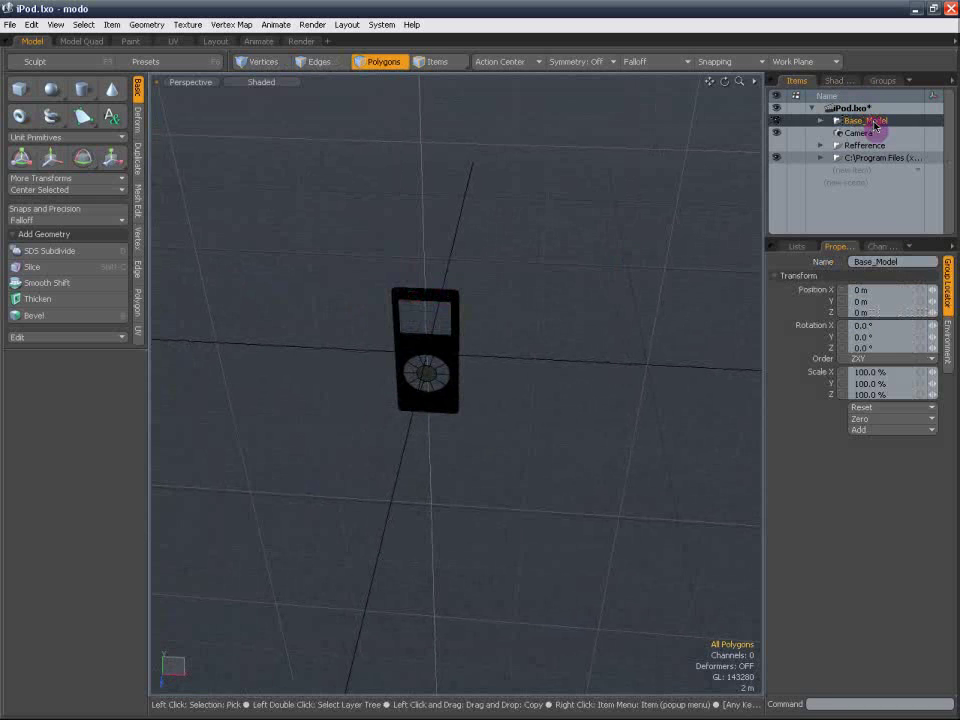
{"action": "key", "text": "n"}
{"action": "left_click_drag", "start_coordinate": [874, 133], "coordinate": [874, 133]}
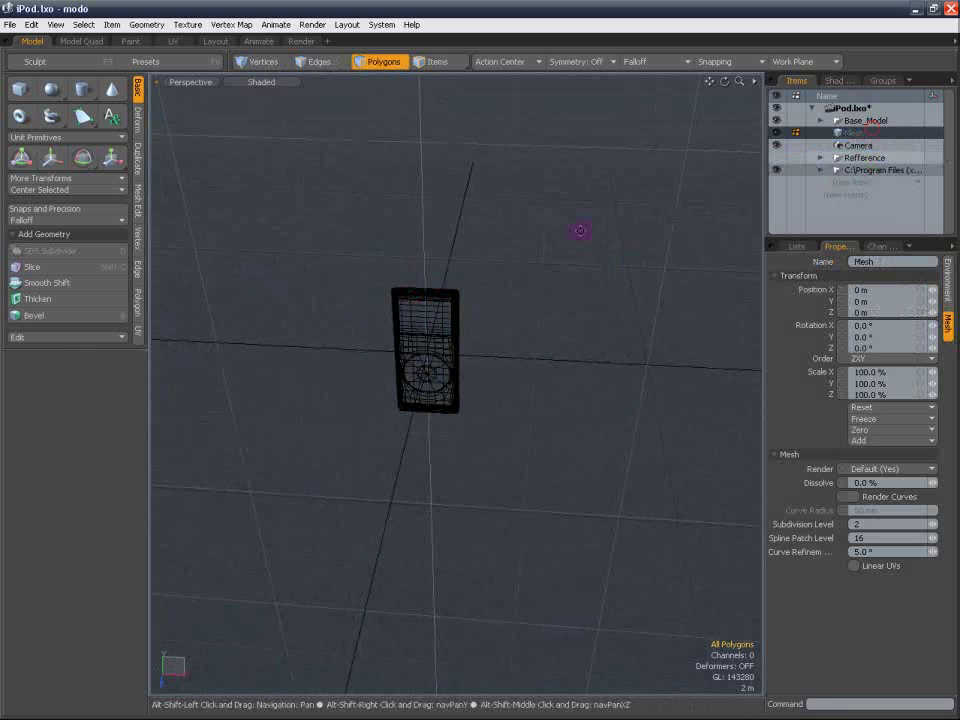
{"action": "left_click_drag", "start_coordinate": [578, 229], "coordinate": [631, 238], "text": "alt+shift"}
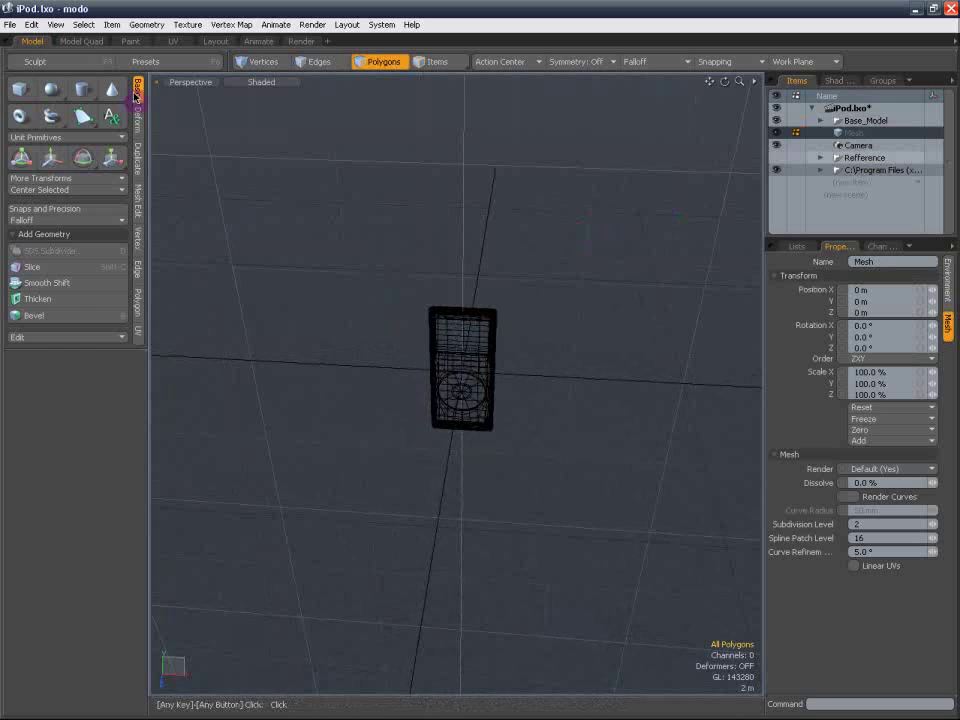
{"action": "left_click", "coordinate": [19, 91], "text": "ctrl"}
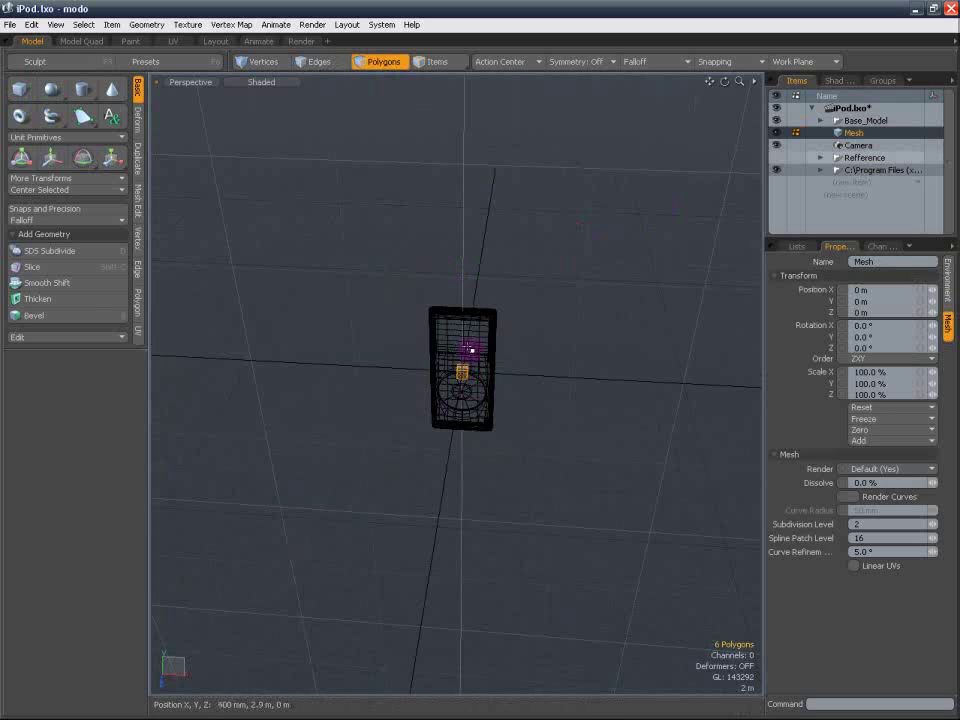
Try to cut away five polygons of the unit cube, keeping only its floor face.
{"action": "scroll", "coordinate": [491, 367], "scroll_direction": "up", "scroll_amount": 5}
{"action": "double_click", "coordinate": [411, 368]}
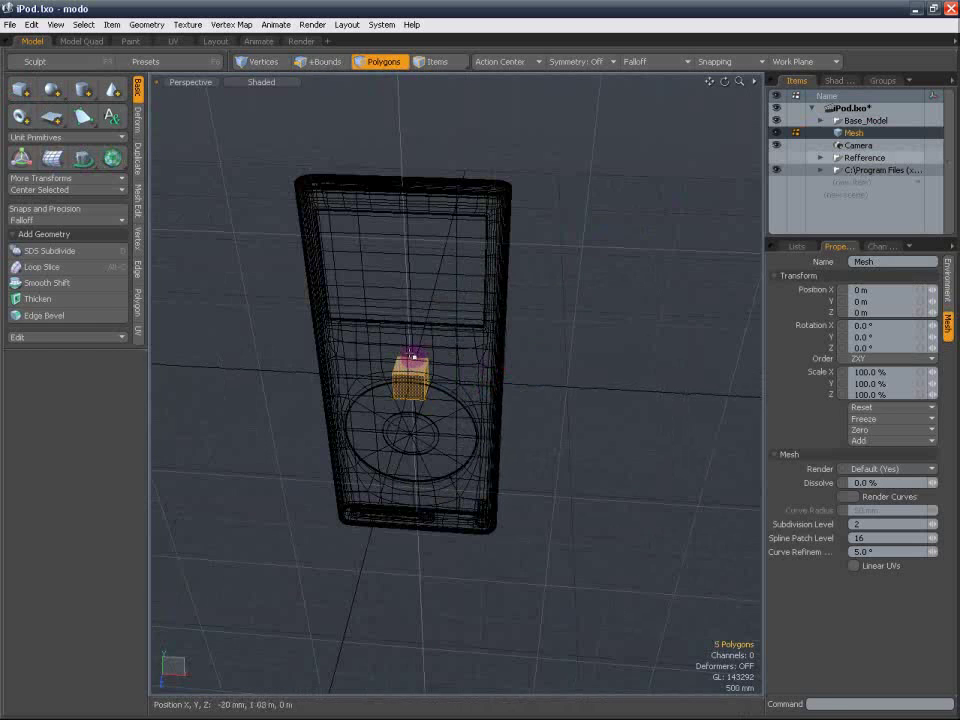
{"action": "key", "text": "ctrl+x"}
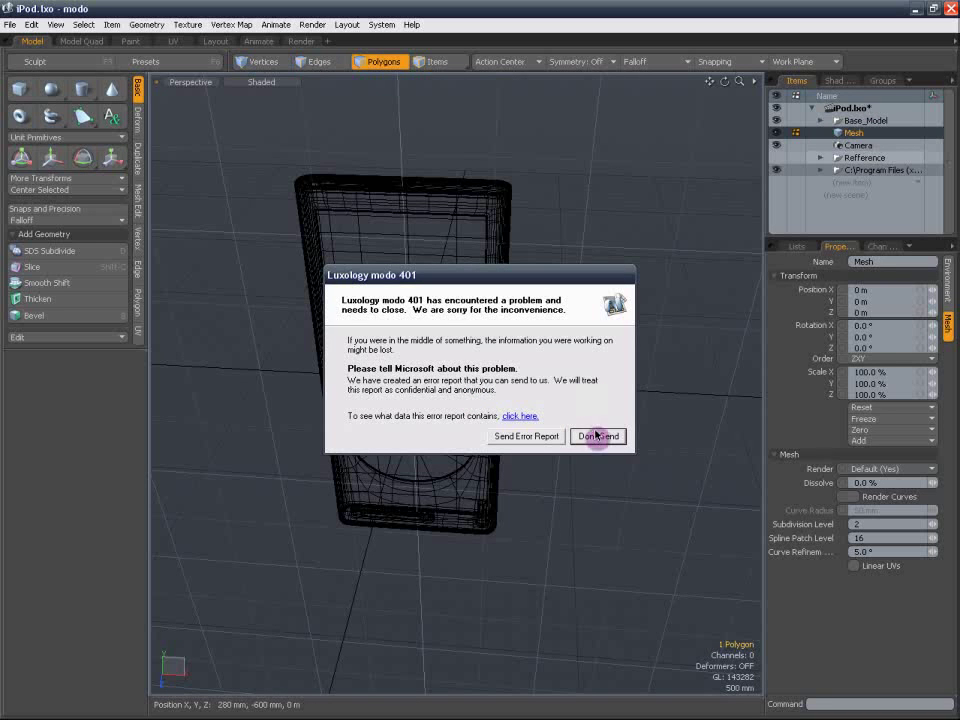
Dismiss the crash report without sending it and relaunch modo.
{"action": "left_click", "coordinate": [597, 437]}
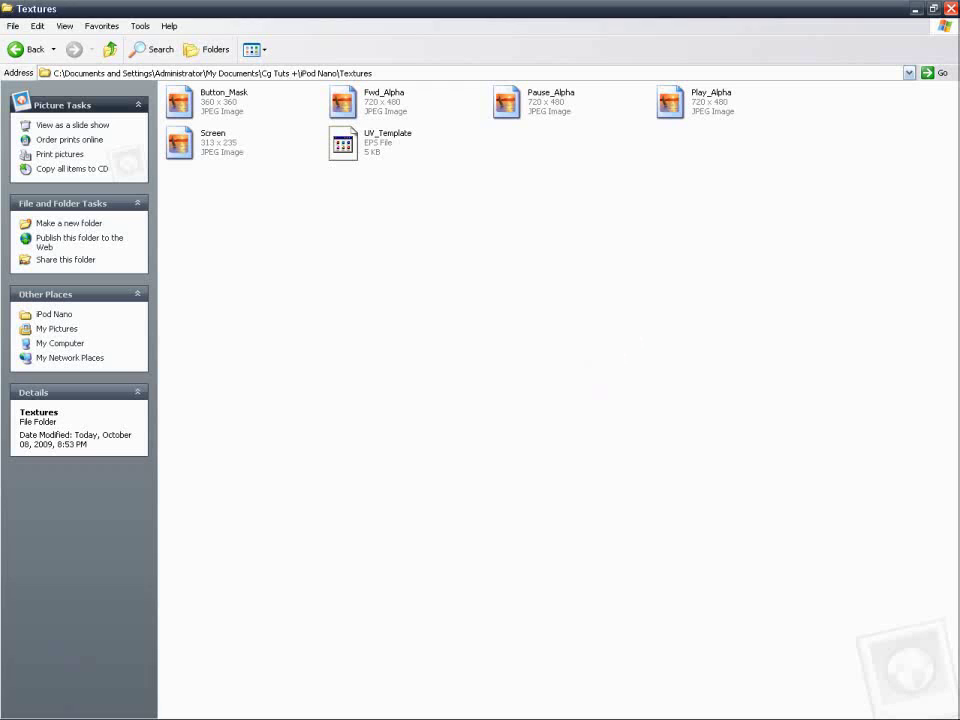
{"action": "left_click", "coordinate": [20, 708]}
{"action": "left_click", "coordinate": [42, 681]}
{"action": "left_click", "coordinate": [101, 693]}
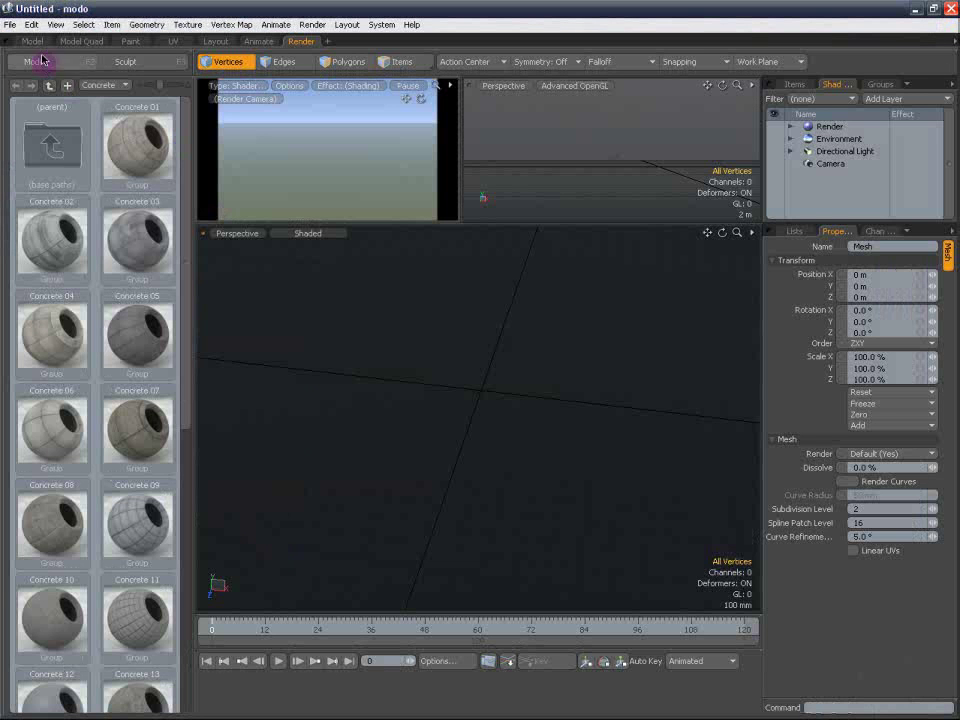
Switch to the Model layout and reopen the recent iPod.lxo scene from the Cg Tuts +\iPod Nano folder.
{"action": "left_click", "coordinate": [43, 46]}
{"action": "left_click", "coordinate": [10, 24]}
{"action": "mouse_move", "coordinate": [150, 84]}
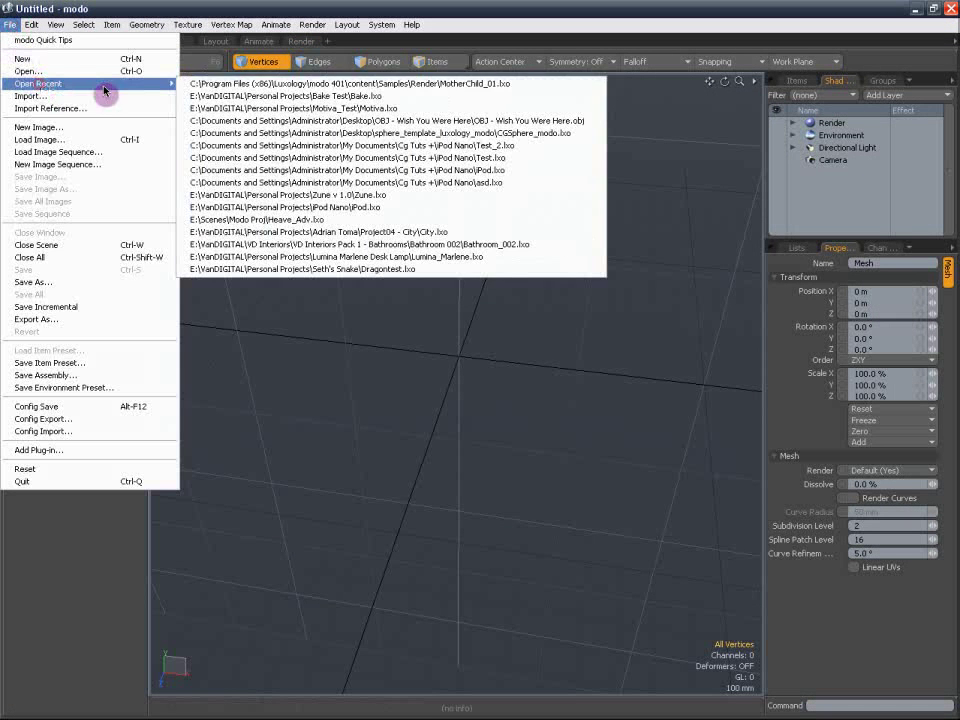
{"action": "left_click", "coordinate": [422, 170]}
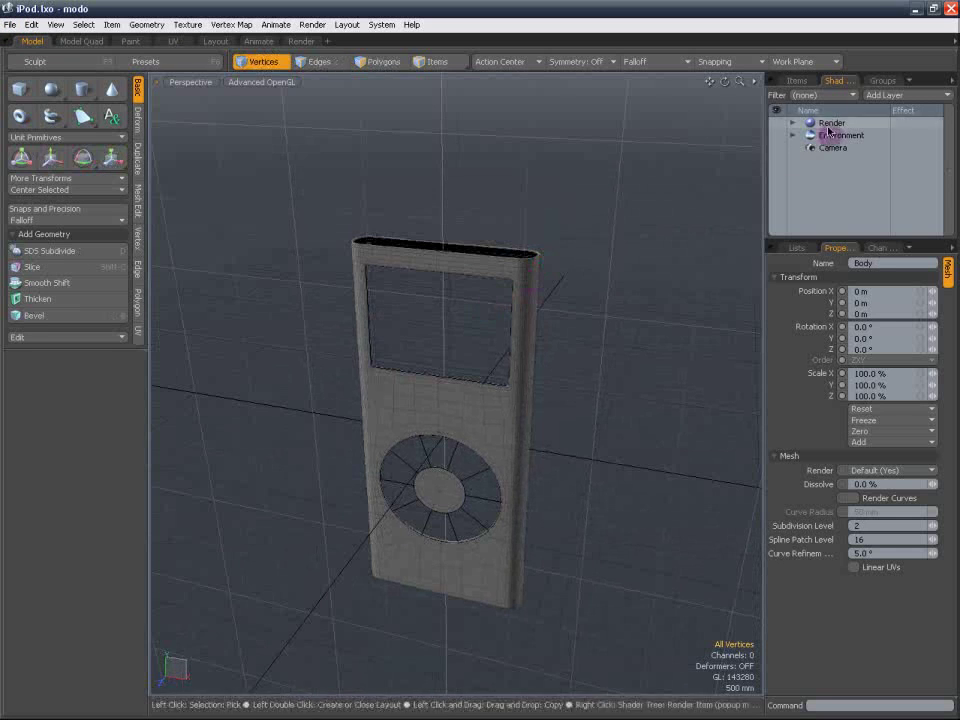
Add a new mesh item directly below Base_Model in the item list and rename it Studio.
{"action": "left_click", "coordinate": [792, 122]}
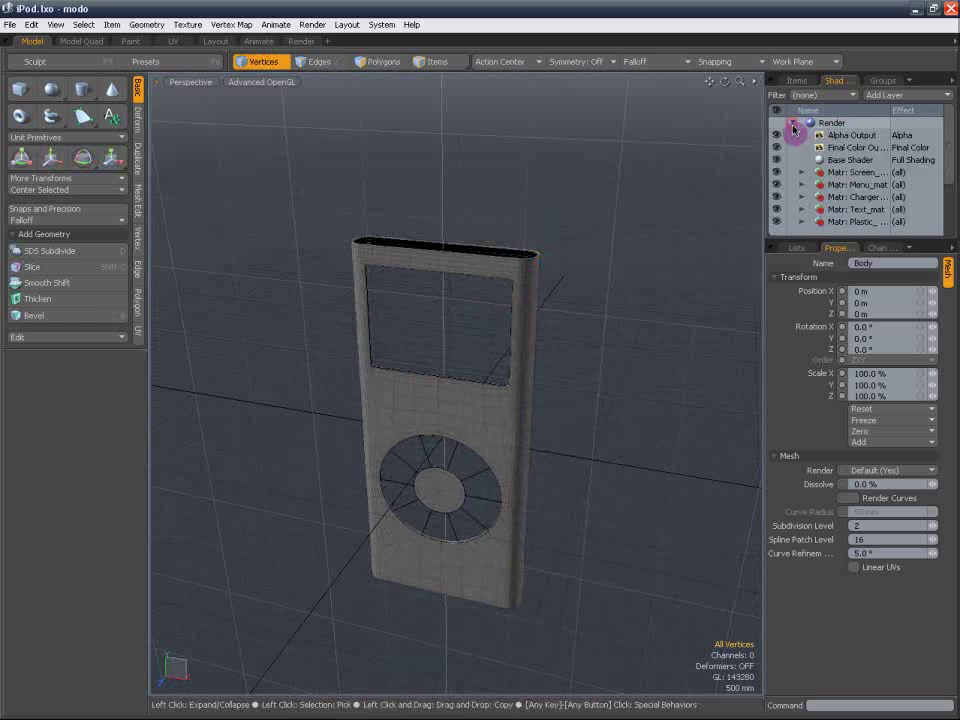
{"action": "left_click", "coordinate": [792, 122]}
{"action": "left_click", "coordinate": [797, 80]}
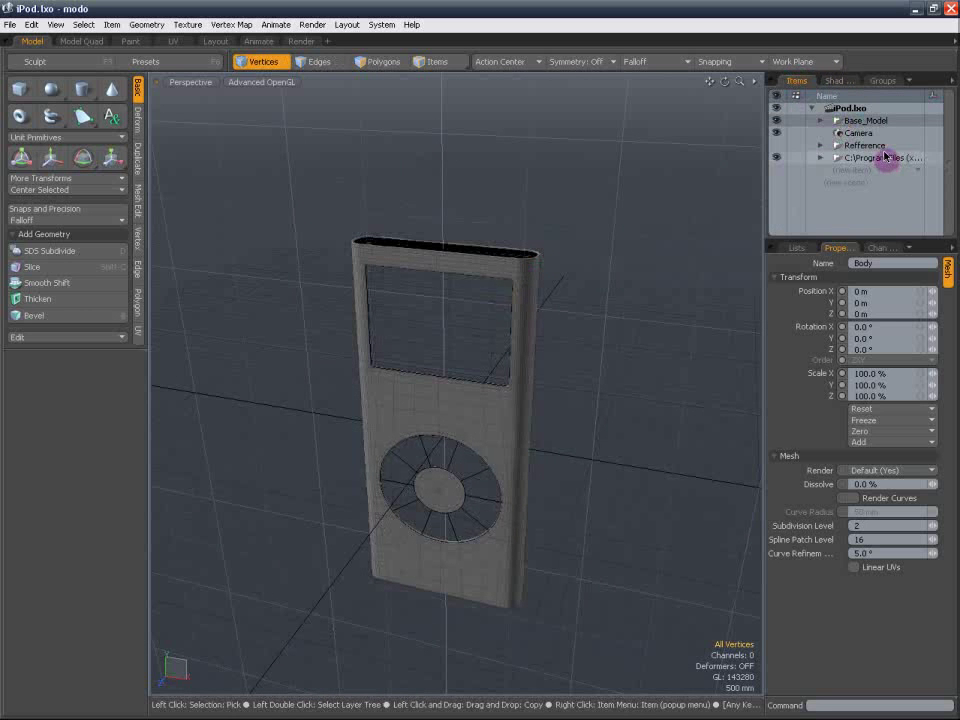
{"action": "key", "text": "n"}
{"action": "left_click_drag", "start_coordinate": [854, 171], "coordinate": [865, 134]}
{"action": "double_click", "coordinate": [866, 134]}
{"action": "type", "text": "Studio"}
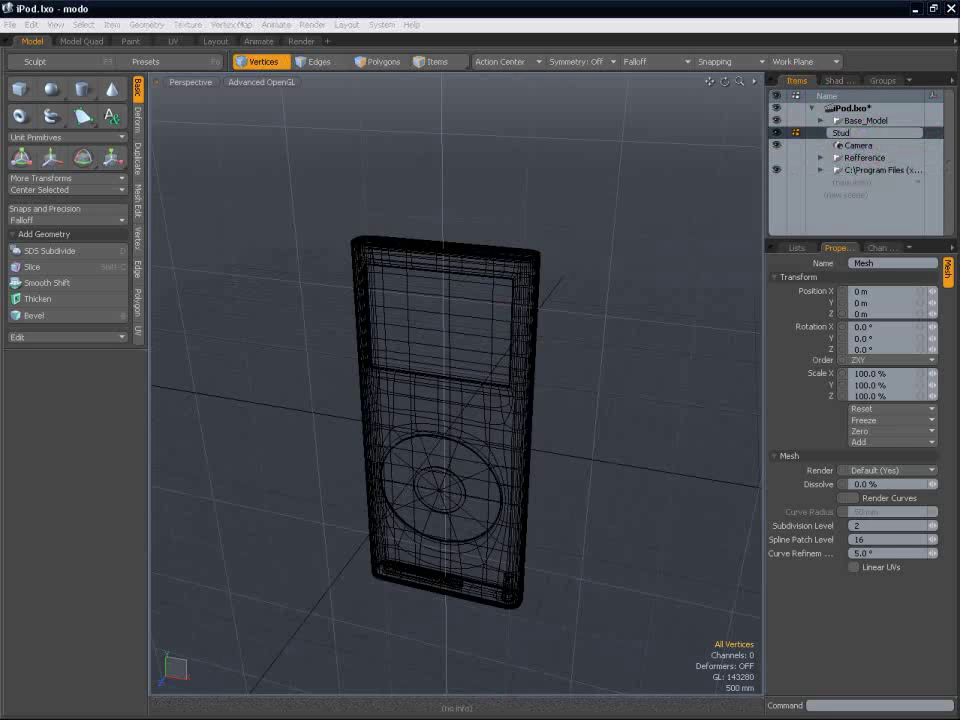
{"action": "key", "text": "Return"}
Create a unit cube in the Studio mesh and delete all its polygons except the bottom one.
{"action": "left_click", "coordinate": [31, 94]}
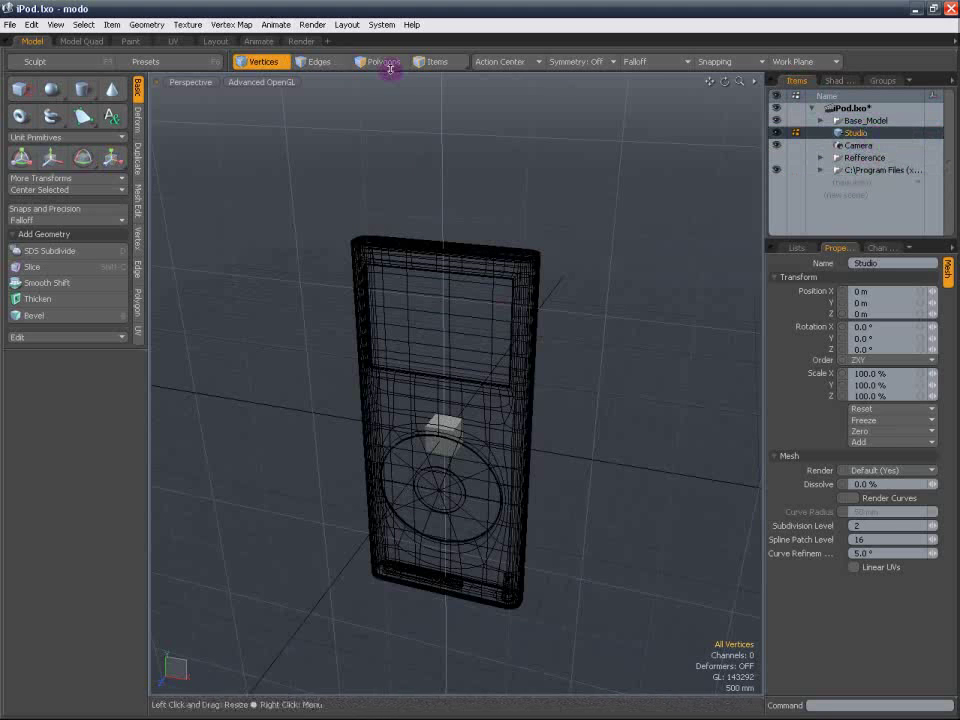
{"action": "left_click", "coordinate": [388, 63]}
{"action": "key", "text": "Delete"}
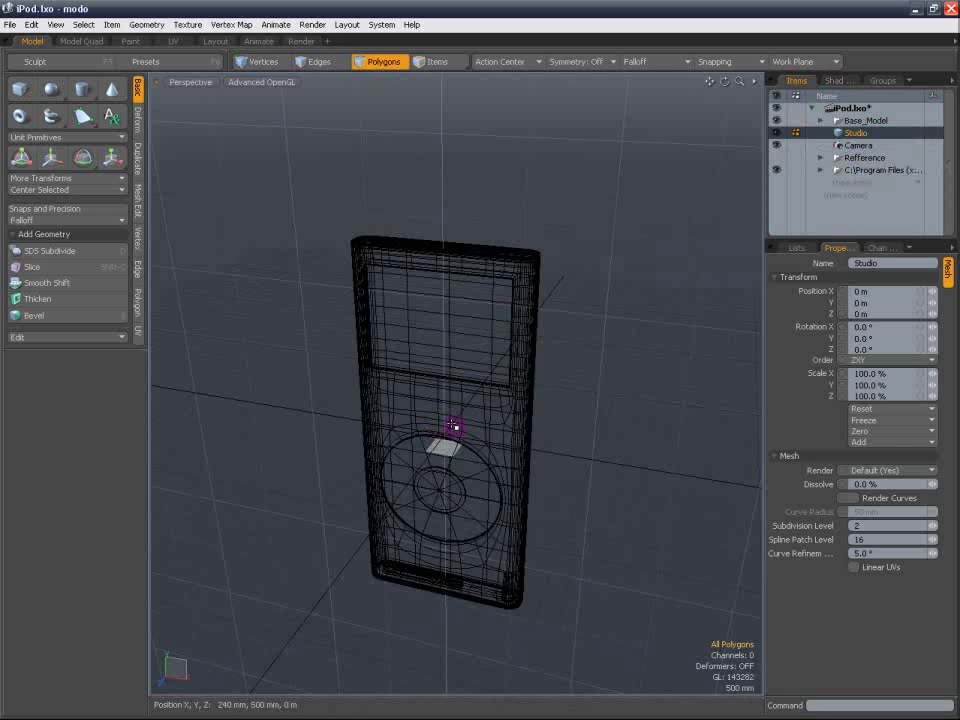
Scale the remaining Studio polygon in X and Z over two passes, the second about 934%, into a large floor.
{"action": "left_click", "coordinate": [446, 451]}
{"action": "scroll", "coordinate": [502, 456], "scroll_direction": "down", "scroll_amount": 5}
{"action": "key", "text": "r"}
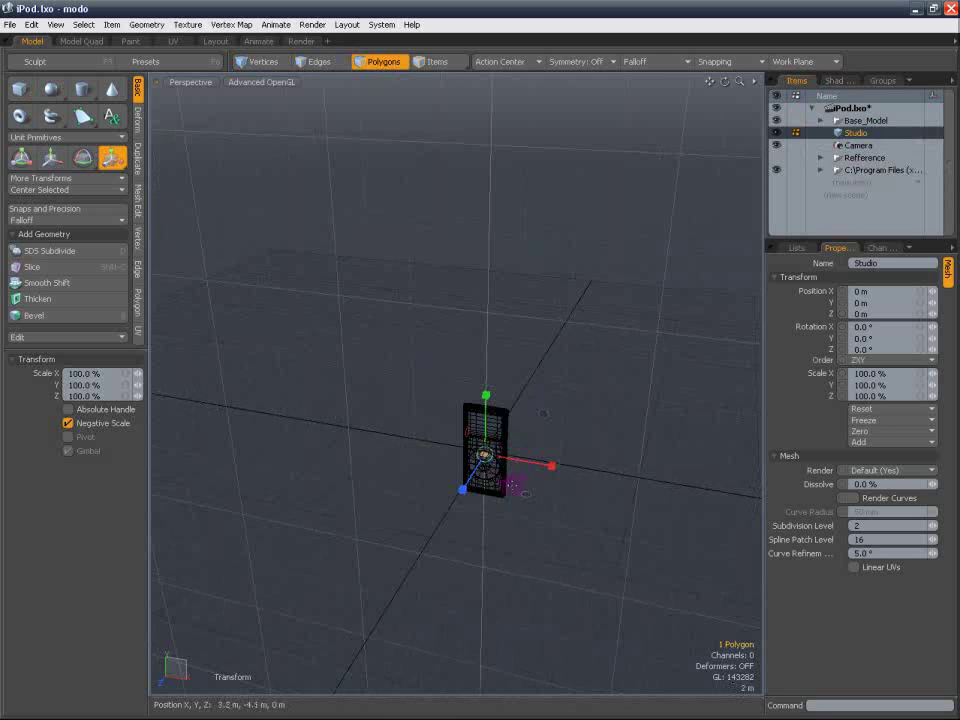
{"action": "key", "text": "space"}
{"action": "mouse_move", "coordinate": [540, 502]}
{"action": "left_mouse_down"}
{"action": "mouse_move", "coordinate": [600, 521]}
{"action": "mouse_move", "coordinate": [538, 501]}
{"action": "left_mouse_up"}
{"action": "key", "text": "r"}
{"action": "scroll", "coordinate": [431, 340], "scroll_direction": "down", "scroll_amount": 3}
{"action": "scroll", "coordinate": [431, 340], "scroll_direction": "down", "scroll_amount": 3}
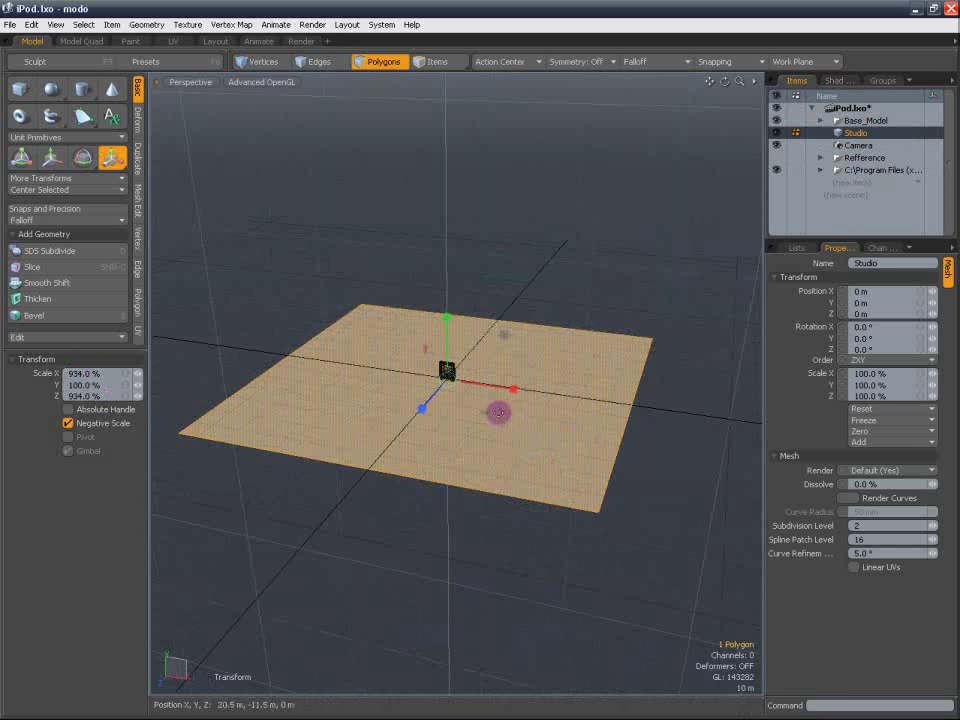
{"action": "left_click_drag", "start_coordinate": [513, 388], "coordinate": [510, 434]}
{"action": "key", "text": "space"}
{"action": "left_click", "coordinate": [461, 270]}
Switch the viewport to the Left view and frame the iPod from the side.
{"action": "scroll", "coordinate": [470, 330], "scroll_direction": "up", "scroll_amount": 4}
{"action": "left_click_drag", "start_coordinate": [441, 364], "coordinate": [519, 409], "text": "alt"}
{"action": "left_click_drag", "start_coordinate": [519, 409], "coordinate": [514, 381], "text": "alt"}
{"action": "left_click", "coordinate": [207, 86]}
{"action": "left_click", "coordinate": [211, 80]}
{"action": "left_click_drag", "start_coordinate": [438, 251], "coordinate": [349, 214], "text": "alt+shift"}
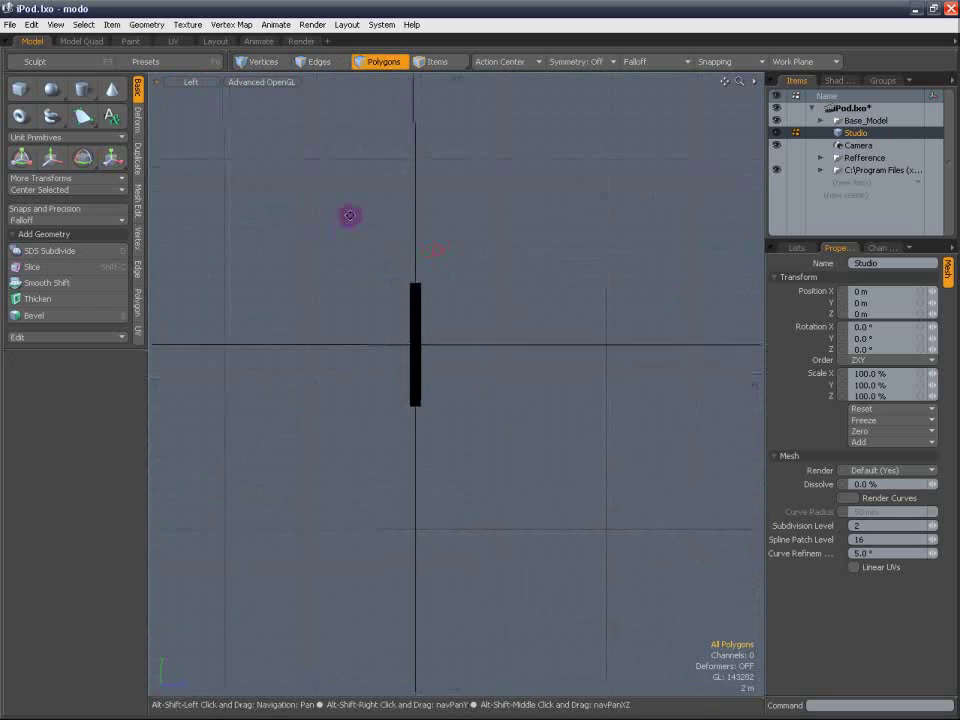
{"action": "scroll", "coordinate": [400, 293], "scroll_direction": "up", "scroll_amount": 5}
{"action": "left_click", "coordinate": [842, 120]}
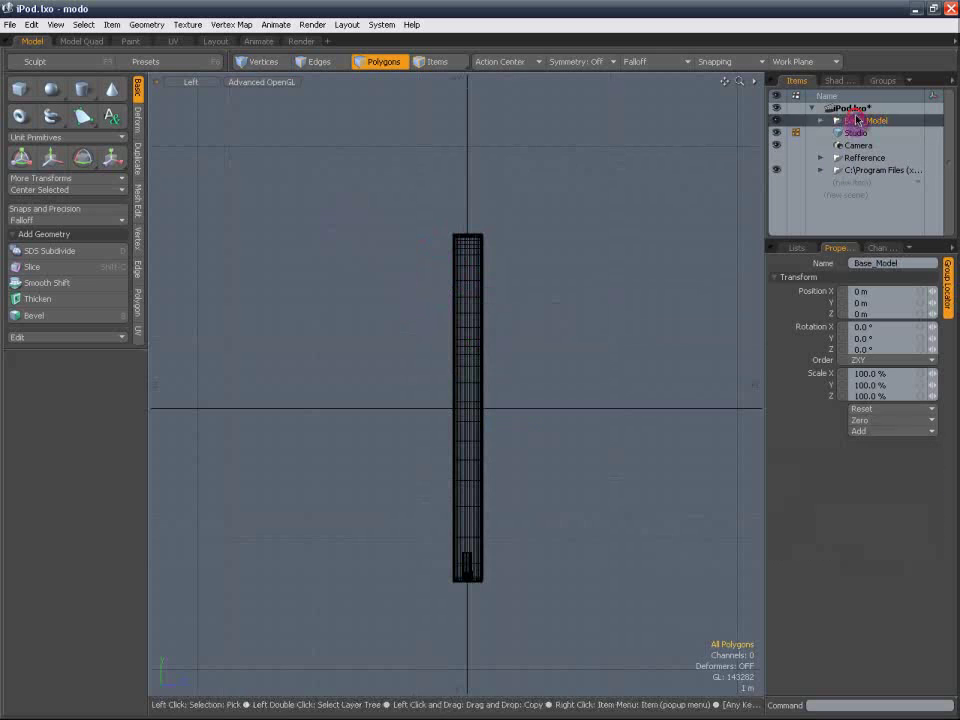
{"action": "key", "text": "w"}
{"action": "key", "text": "ctrl+z"}
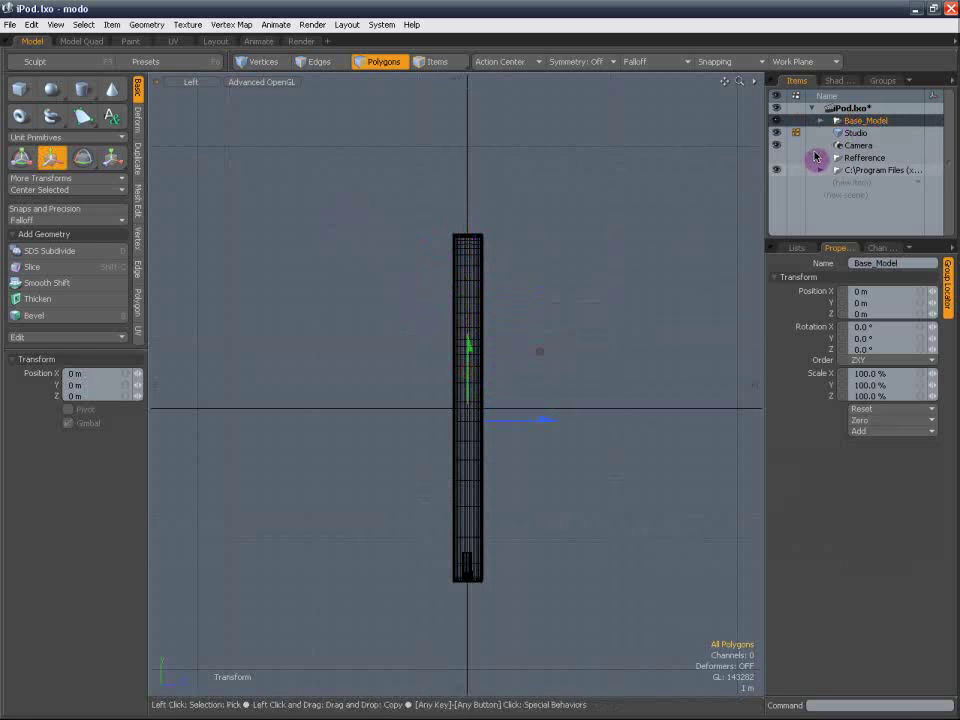
Move the Text, Menu, Screen, Top/Bottom and Body meshes up about 6.2 m in Y so the iPod rests on the floor.
{"action": "left_click", "coordinate": [821, 121]}
{"action": "left_click", "coordinate": [859, 134]}
{"action": "left_click", "coordinate": [862, 181], "text": "shift"}
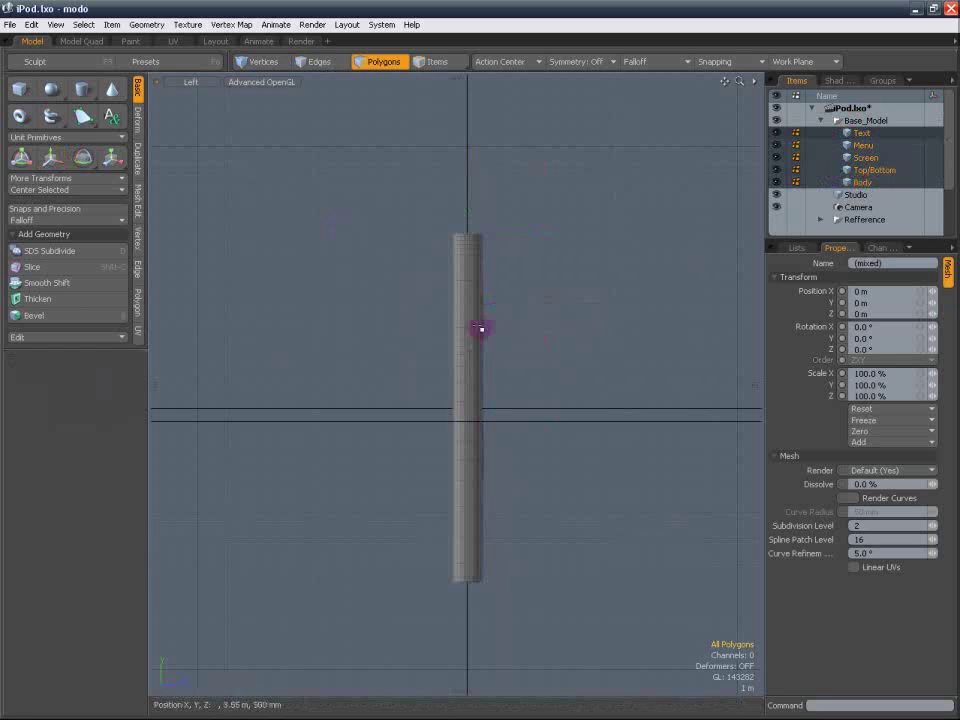
{"action": "left_click_drag", "start_coordinate": [468, 345], "coordinate": [468, 162]}
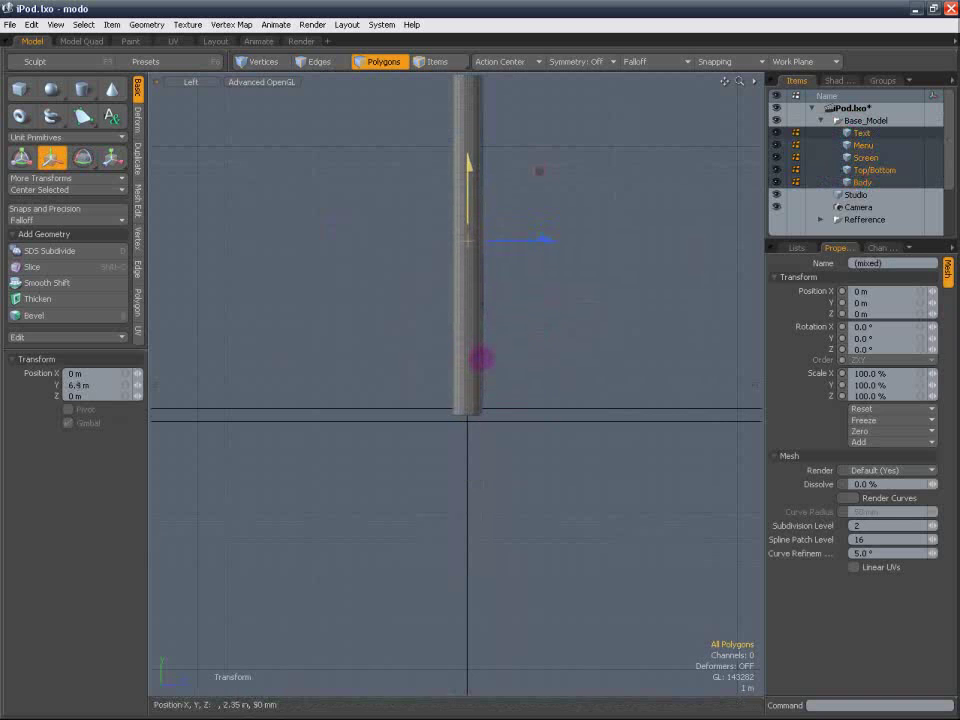
{"action": "scroll", "coordinate": [480, 410], "scroll_direction": "up", "scroll_amount": 8}
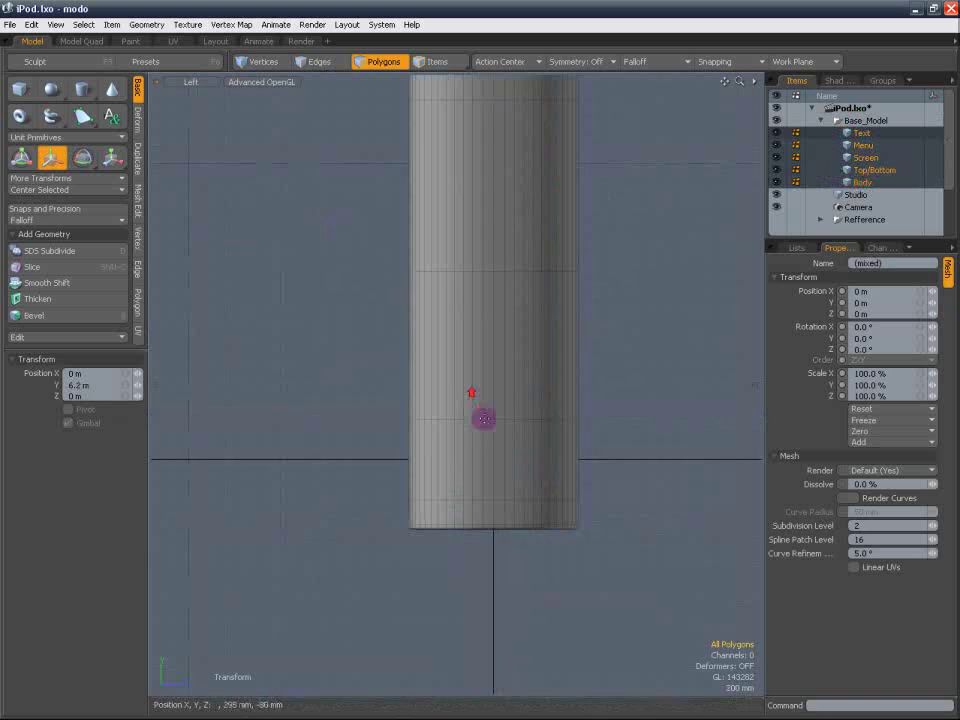
{"action": "left_click_drag", "start_coordinate": [484, 422], "coordinate": [489, 247], "text": "alt+shift"}
{"action": "scroll", "coordinate": [489, 247], "scroll_direction": "down", "scroll_amount": 3}
{"action": "scroll", "coordinate": [487, 248], "scroll_direction": "down", "scroll_amount": 4}
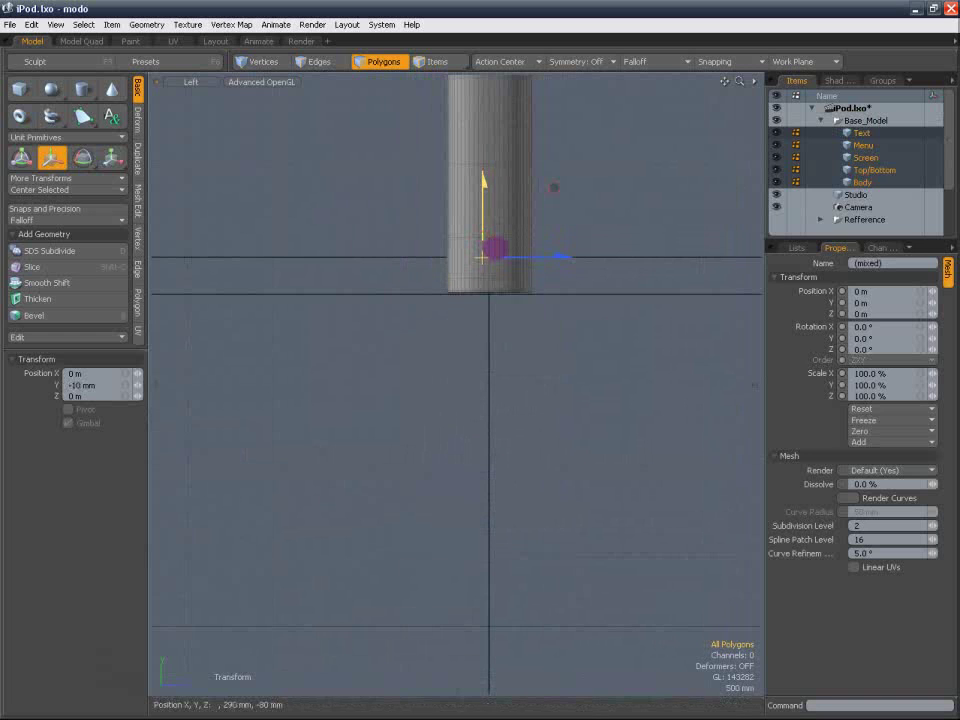
{"action": "key", "text": "space"}
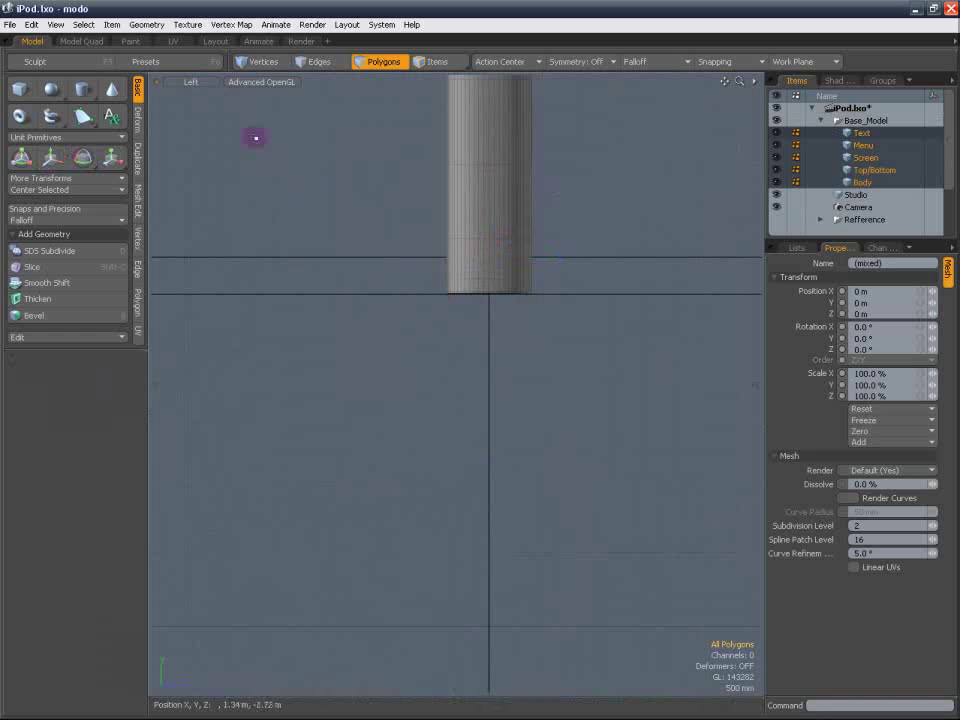
In the Perspective view, show Studio together with all the iPod meshes and check how the iPod sits on the floor.
{"action": "left_click", "coordinate": [190, 81]}
{"action": "left_click", "coordinate": [204, 94]}
{"action": "left_click_drag", "start_coordinate": [386, 236], "coordinate": [354, 234], "text": "alt"}
{"action": "left_click", "coordinate": [818, 195]}
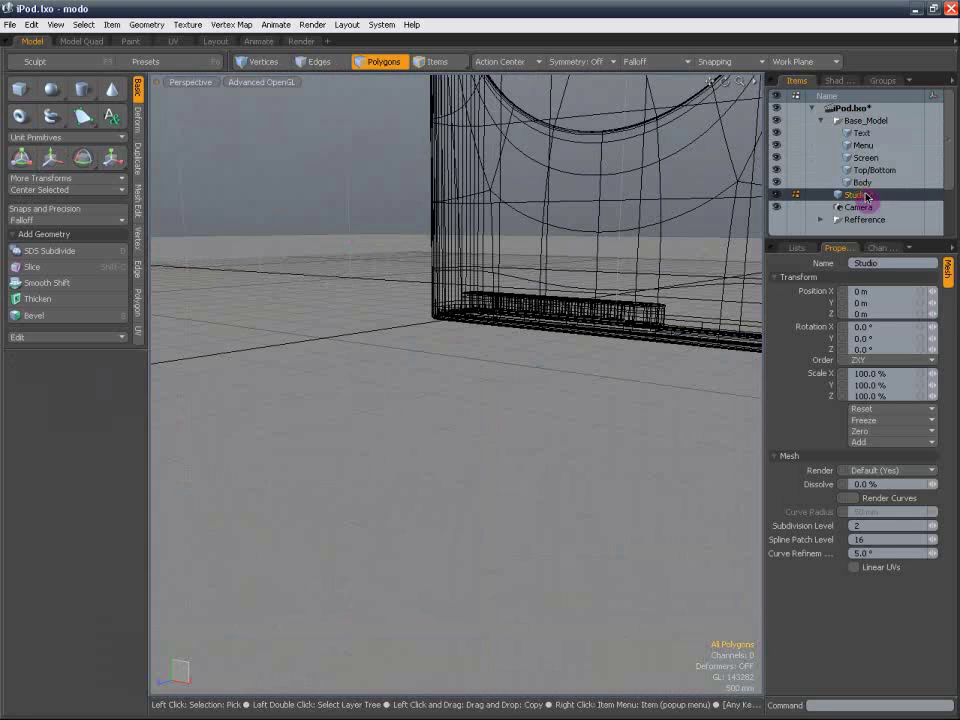
{"action": "left_click", "coordinate": [860, 133], "text": "ctrl"}
{"action": "left_click", "coordinate": [865, 157], "text": "ctrl"}
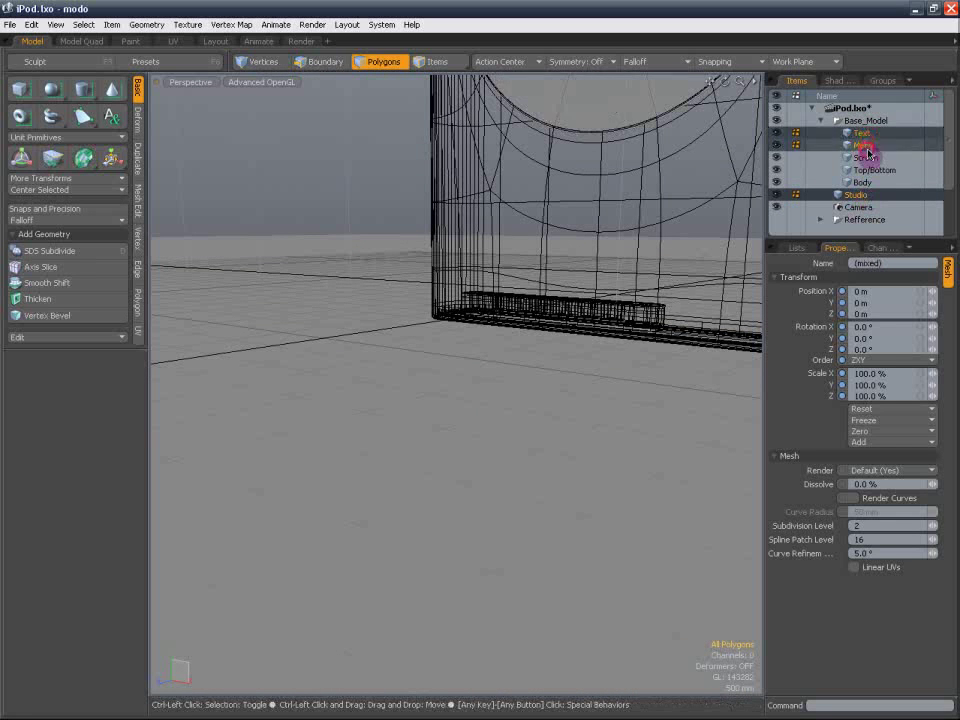
{"action": "left_click", "coordinate": [866, 147], "text": "ctrl"}
{"action": "left_click", "coordinate": [868, 170], "text": "ctrl"}
{"action": "left_click", "coordinate": [864, 182], "text": "ctrl"}
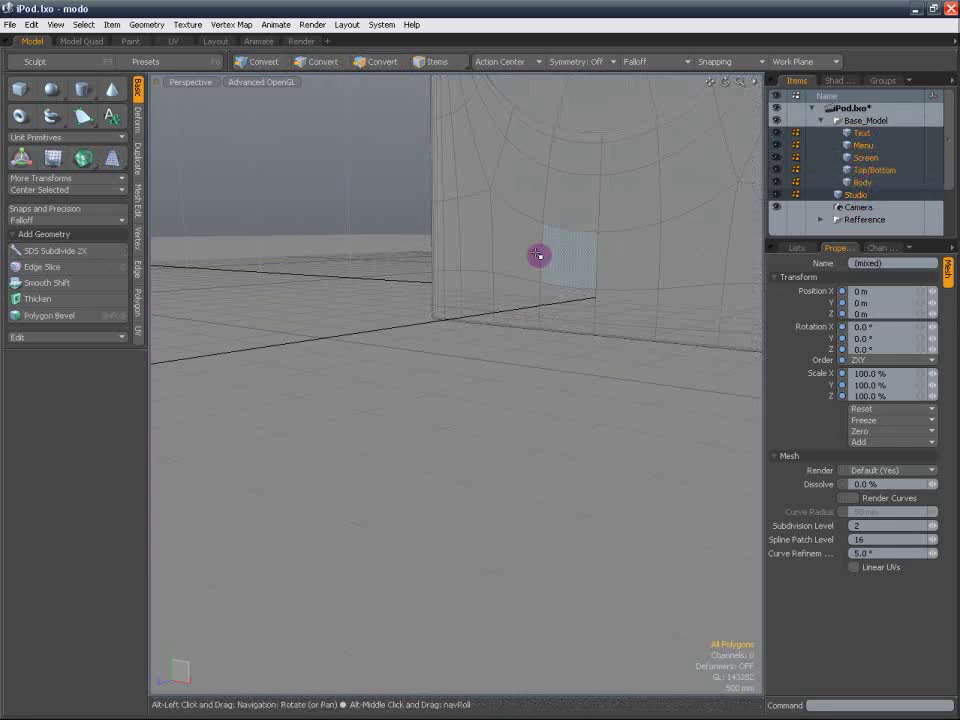
{"action": "left_click_drag", "start_coordinate": [492, 250], "coordinate": [462, 321], "text": "alt"}
{"action": "scroll", "coordinate": [380, 281], "scroll_direction": "down", "scroll_amount": 8}
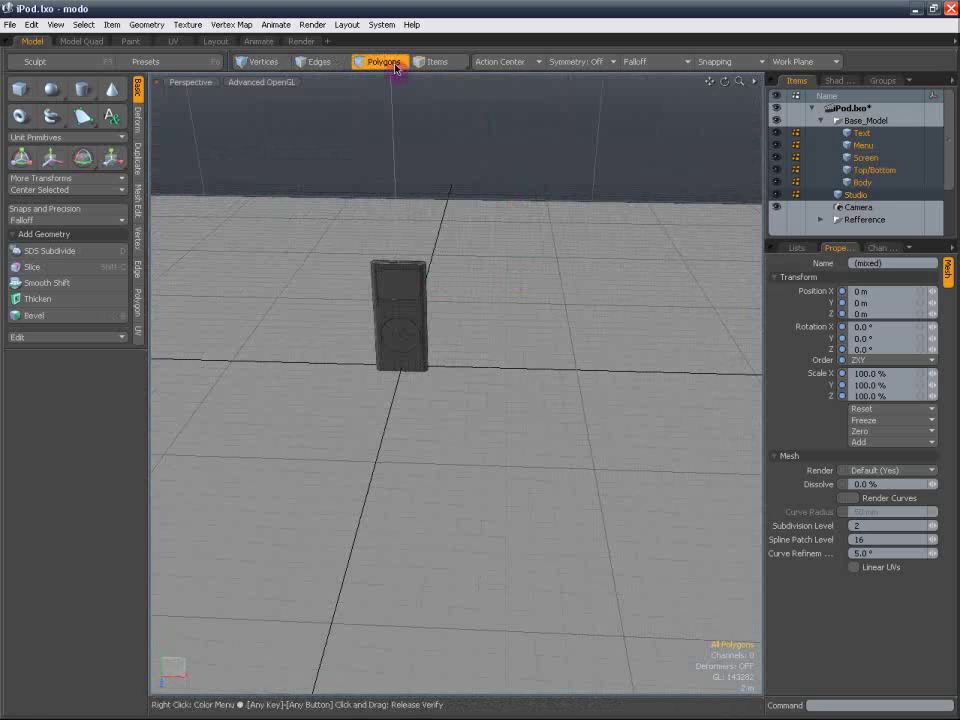
Add another new mesh item and place it directly below Studio in the item list.
{"action": "left_click", "coordinate": [850, 134]}
{"action": "left_click", "coordinate": [855, 195]}
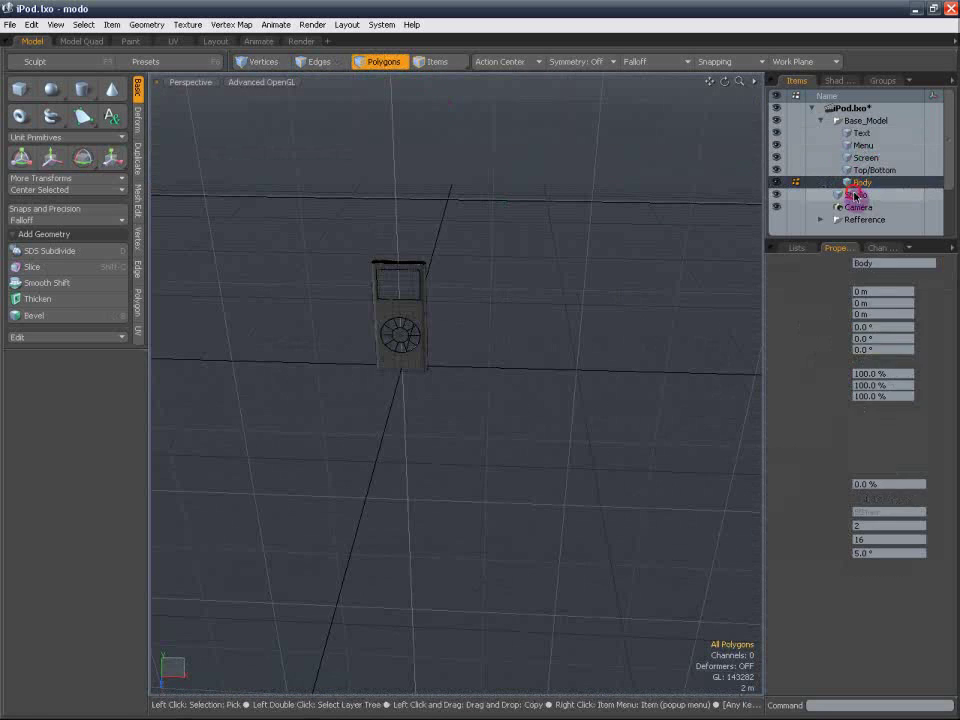
{"action": "key", "text": "n"}
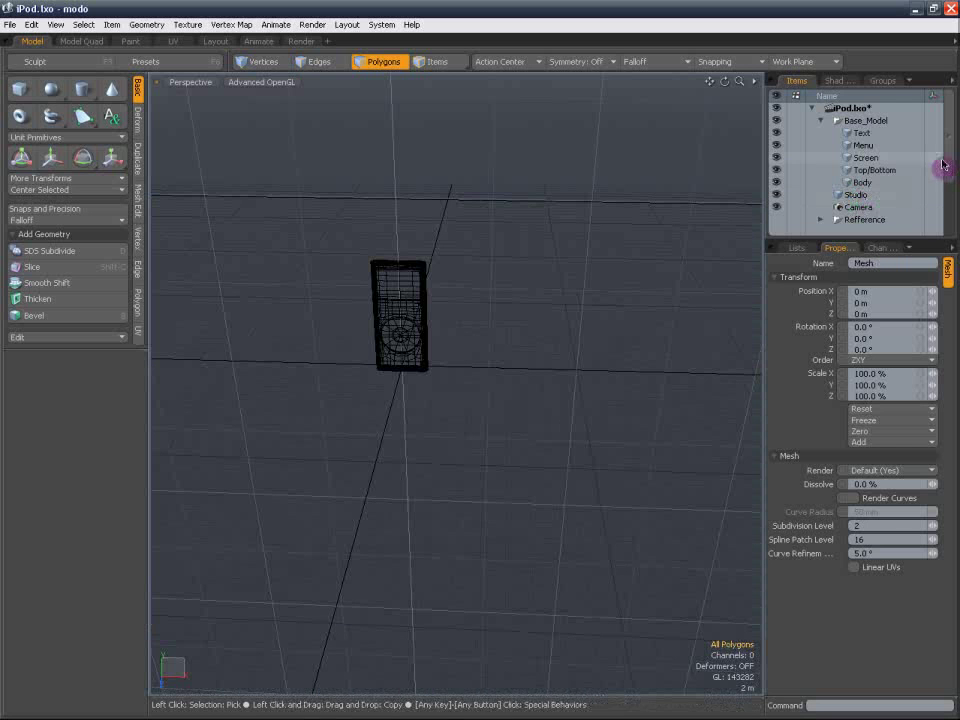
{"action": "left_click_drag", "start_coordinate": [945, 167], "coordinate": [949, 186]}
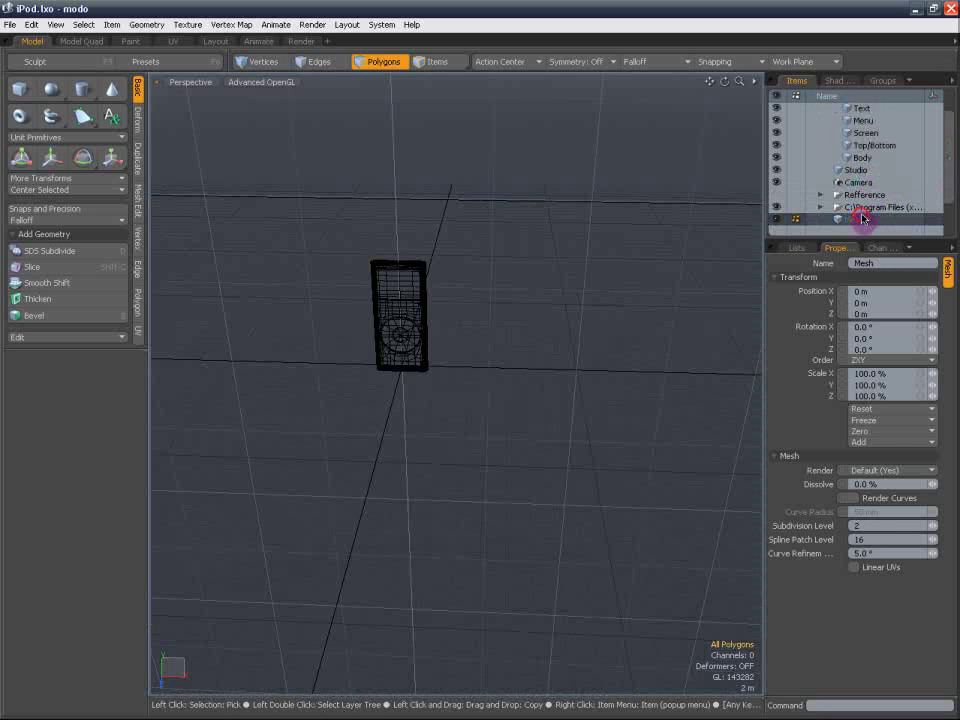
{"action": "left_click_drag", "start_coordinate": [862, 218], "coordinate": [878, 156]}
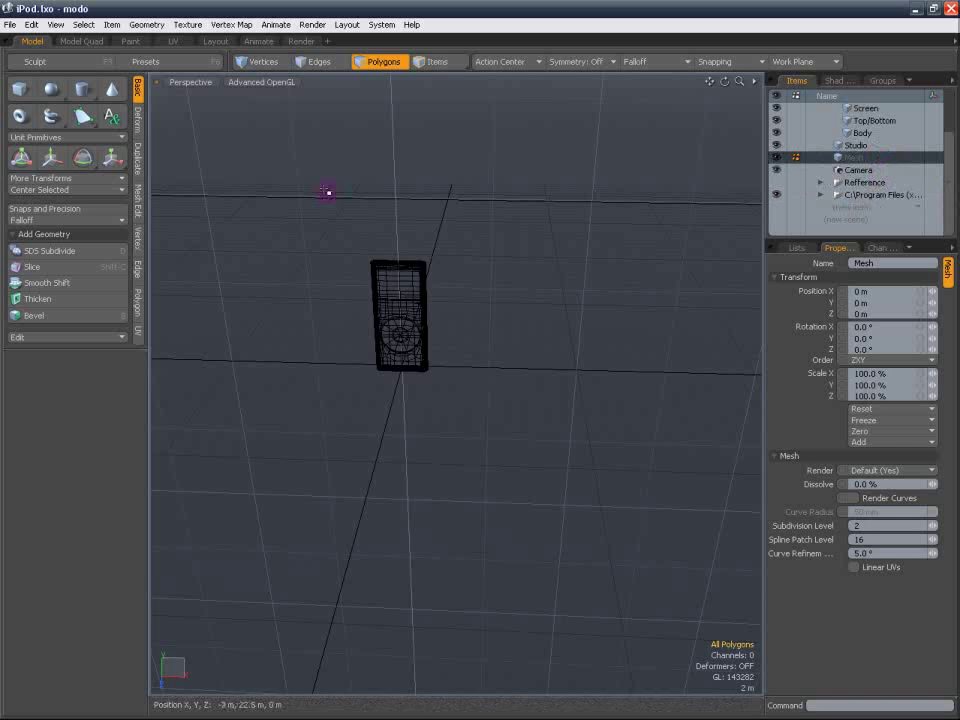
Switch to the Top view and create a unit cylinder at the origin in the new mesh.
{"action": "left_click", "coordinate": [216, 88]}
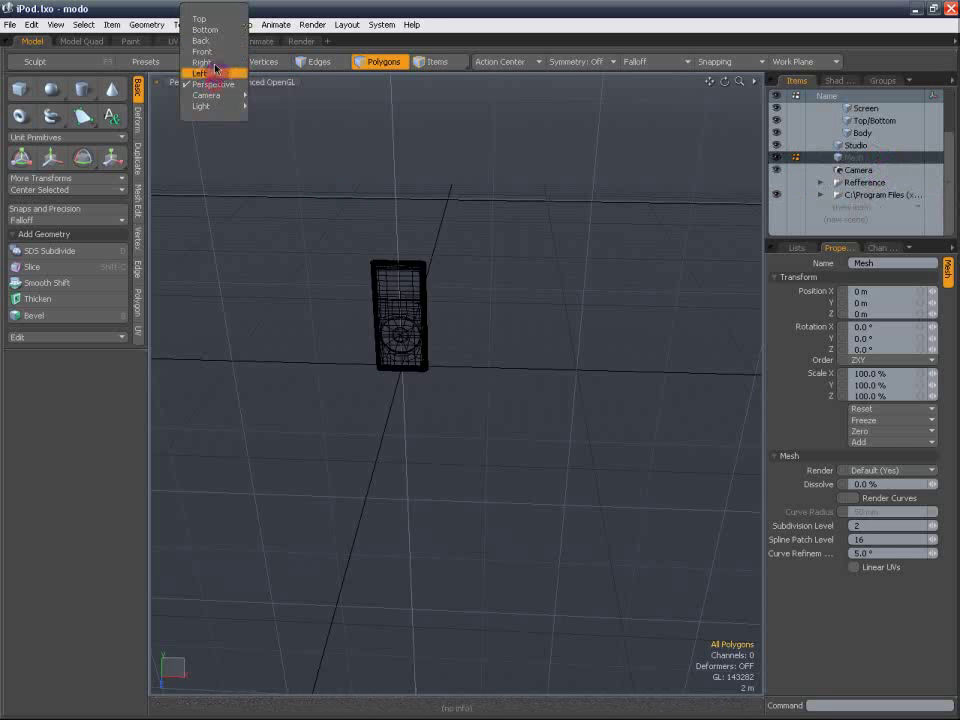
{"action": "left_click", "coordinate": [216, 20]}
{"action": "scroll", "coordinate": [492, 312], "scroll_direction": "up", "scroll_amount": 10}
{"action": "left_click_drag", "start_coordinate": [405, 468], "coordinate": [476, 318], "text": "alt+shift"}
{"action": "scroll", "coordinate": [497, 305], "scroll_direction": "down", "scroll_amount": 6}
{"action": "scroll", "coordinate": [498, 305], "scroll_direction": "down", "scroll_amount": 6}
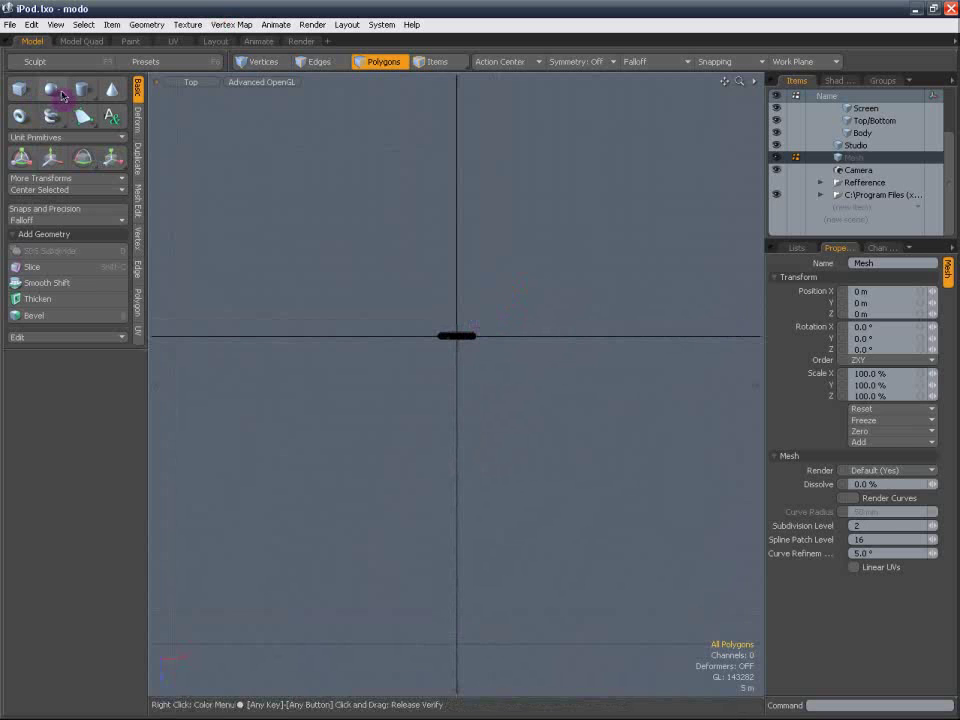
{"action": "left_click", "coordinate": [94, 90]}
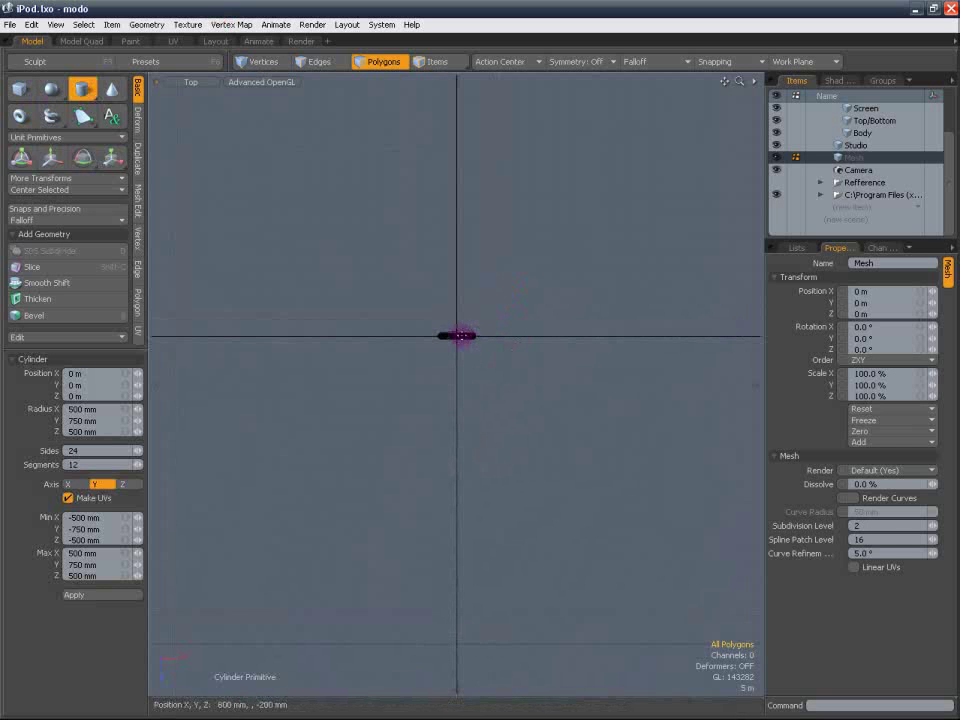
{"action": "left_click", "coordinate": [91, 97]}
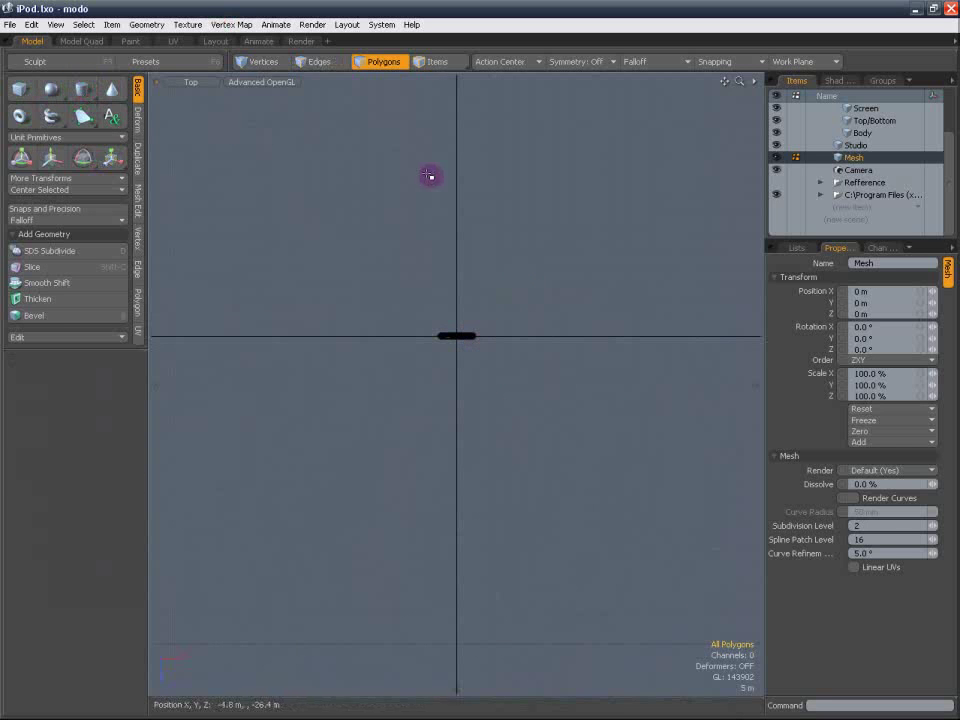
In the Perspective view, examine the new cylinder's size and position relative to the iPod and the studio floor.
{"action": "left_click", "coordinate": [190, 82]}
{"action": "left_click", "coordinate": [200, 145]}
{"action": "scroll", "coordinate": [480, 339], "scroll_direction": "up", "scroll_amount": 5}
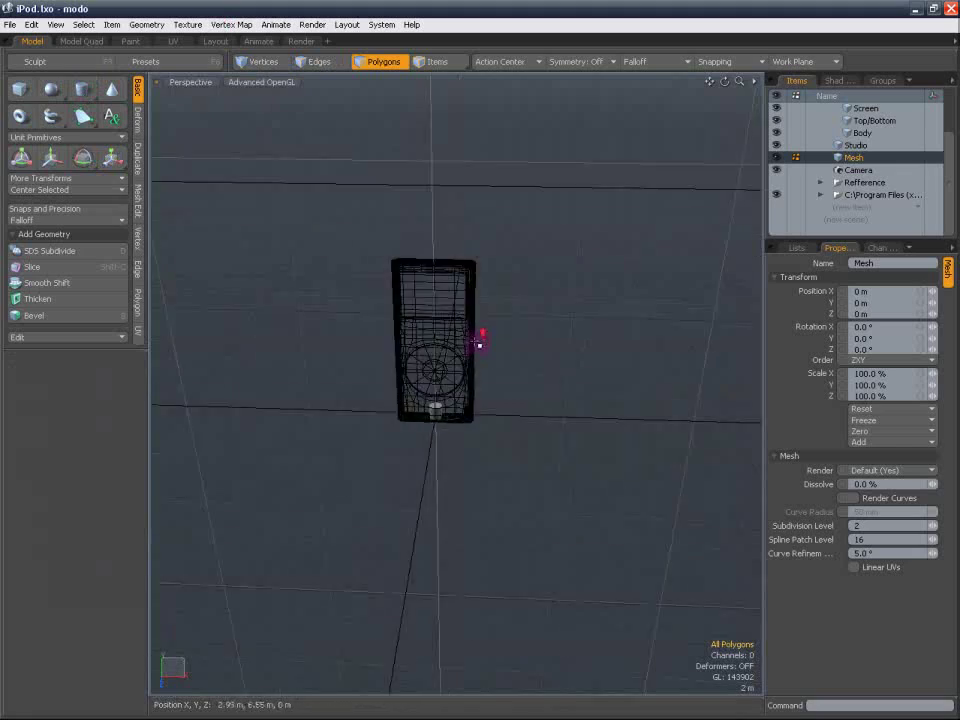
{"action": "scroll", "coordinate": [421, 421], "scroll_direction": "up", "scroll_amount": 3}
{"action": "left_click_drag", "start_coordinate": [403, 450], "coordinate": [408, 410], "text": "alt+shift"}
{"action": "left_click_drag", "start_coordinate": [418, 418], "coordinate": [439, 287], "text": "alt"}
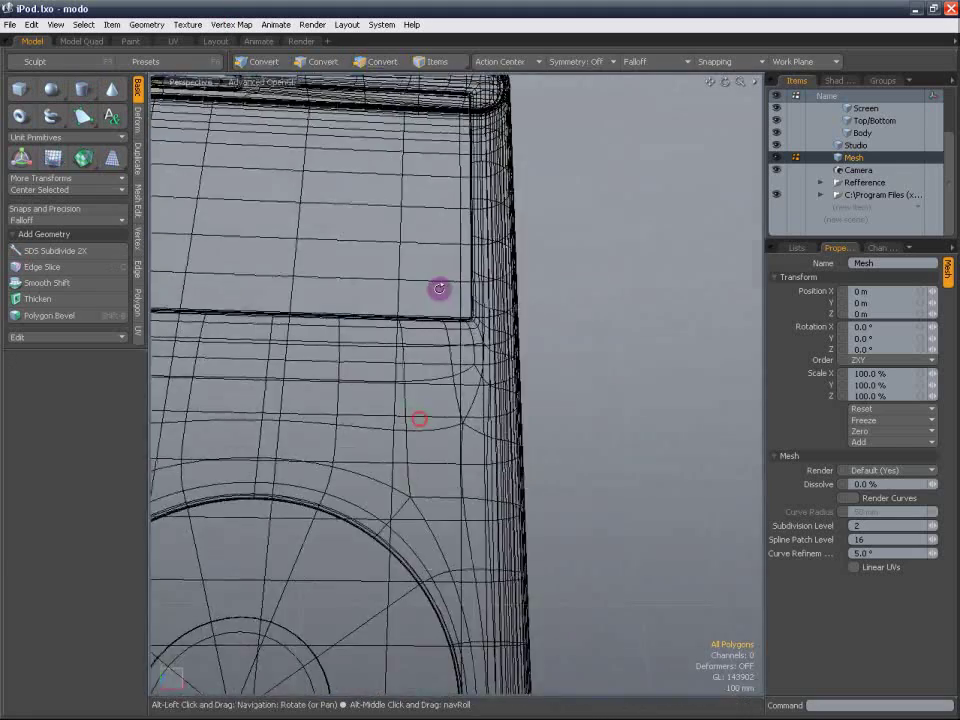
{"action": "scroll", "coordinate": [448, 272], "scroll_direction": "down", "scroll_amount": 10}
{"action": "left_click_drag", "start_coordinate": [432, 221], "coordinate": [454, 482], "text": "alt"}
{"action": "scroll", "coordinate": [460, 465], "scroll_direction": "up", "scroll_amount": 8}
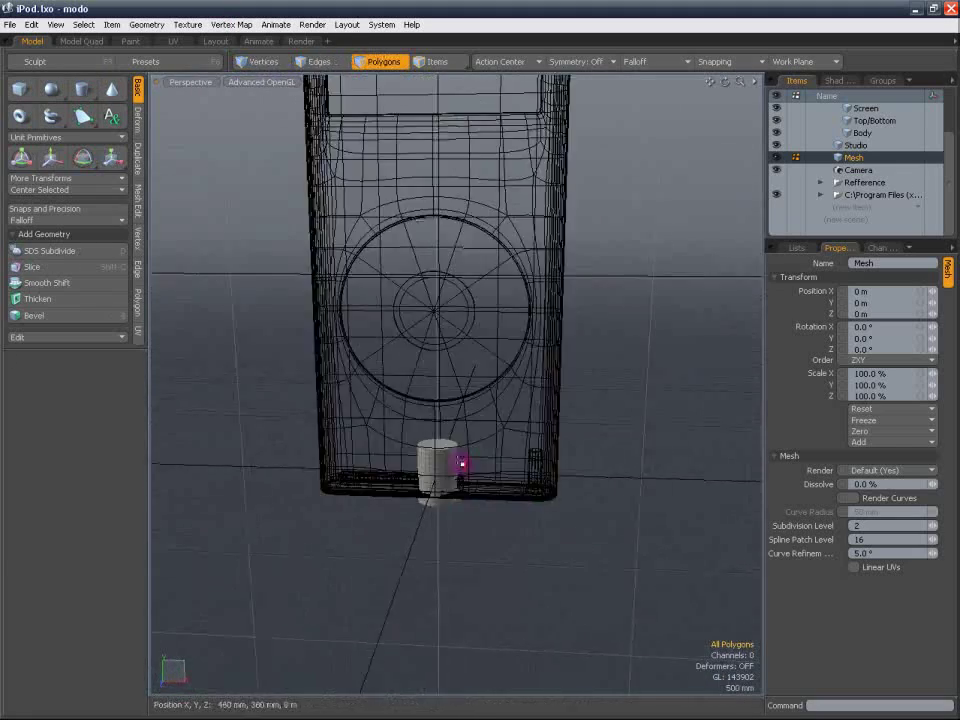
{"action": "left_click_drag", "start_coordinate": [480, 418], "coordinate": [523, 358], "text": "alt+shift"}
{"action": "scroll", "coordinate": [476, 375], "scroll_direction": "down", "scroll_amount": 5}
{"action": "scroll", "coordinate": [480, 366], "scroll_direction": "down", "scroll_amount": 5}
{"action": "scroll", "coordinate": [474, 372], "scroll_direction": "up", "scroll_amount": 9}
{"action": "scroll", "coordinate": [569, 272], "scroll_direction": "down", "scroll_amount": 5}
{"action": "scroll", "coordinate": [544, 332], "scroll_direction": "down", "scroll_amount": 6}
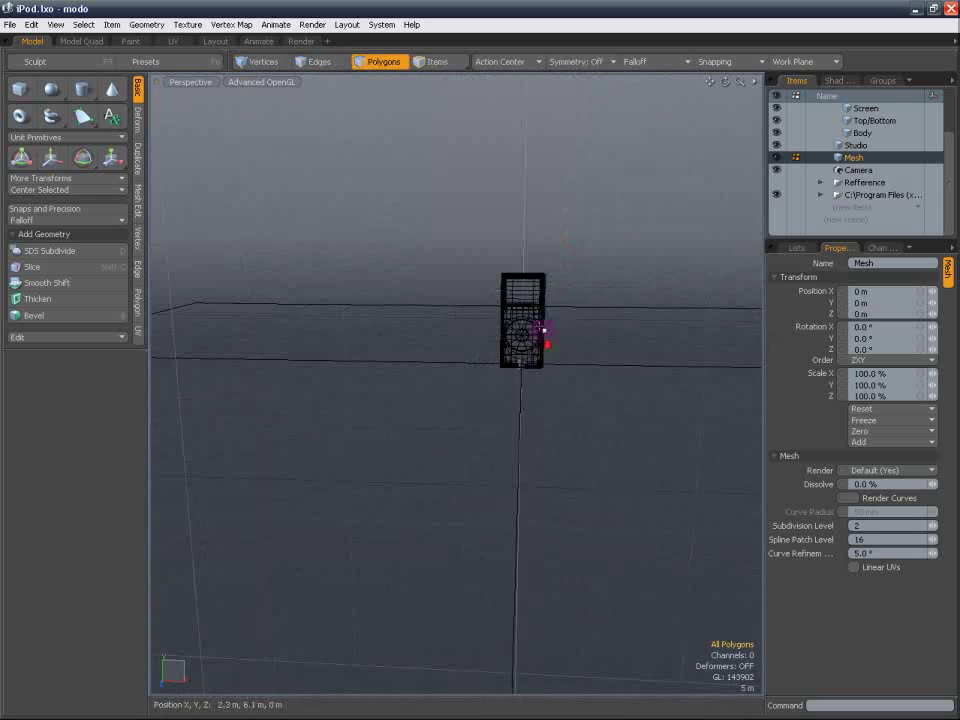
{"action": "left_click_drag", "start_coordinate": [534, 302], "coordinate": [473, 364], "text": "alt+shift"}
{"action": "scroll", "coordinate": [460, 360], "scroll_direction": "down", "scroll_amount": 5}
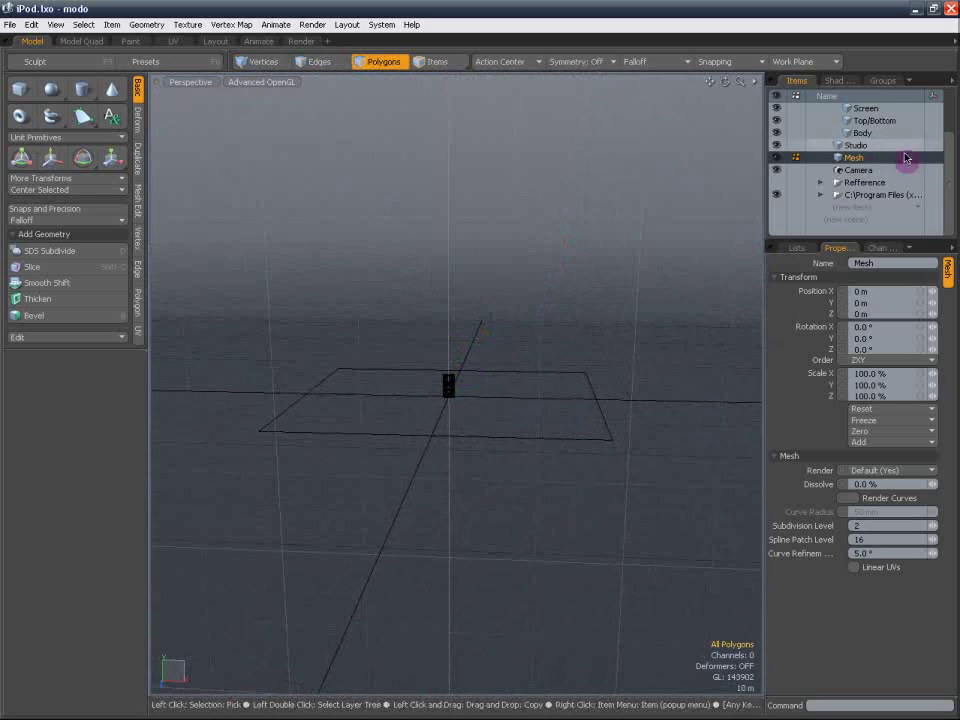
Select the Text, Menu, Screen, Top/Bottom and Body meshes and scale them to 30% on all axes.
{"action": "left_click_drag", "start_coordinate": [946, 152], "coordinate": [946, 121]}
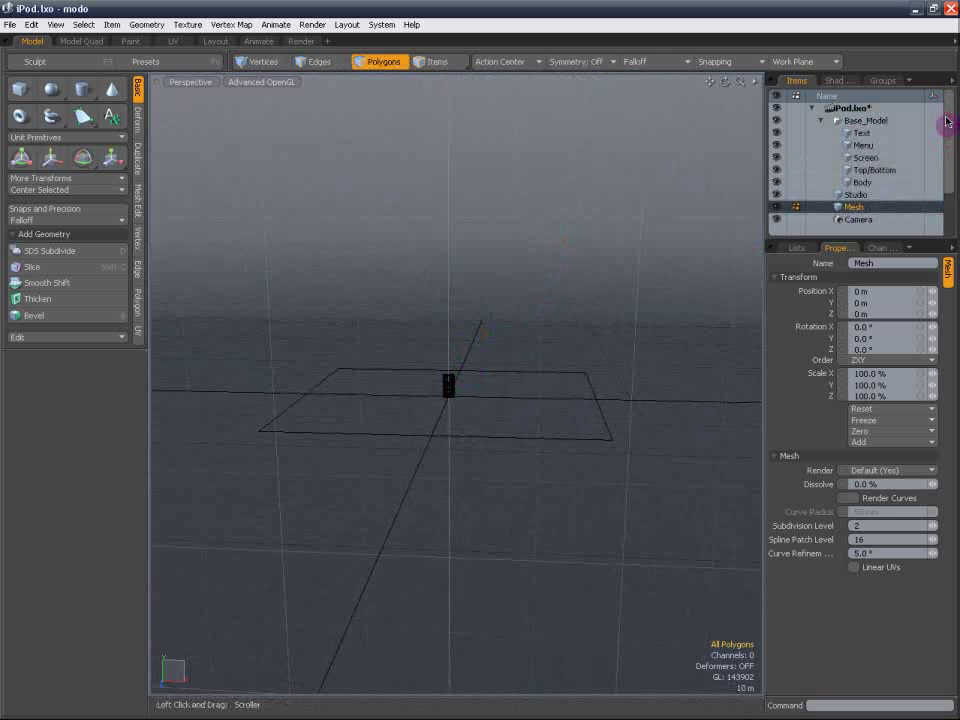
{"action": "left_click", "coordinate": [870, 133]}
{"action": "left_click", "coordinate": [868, 183], "text": "shift"}
{"action": "scroll", "coordinate": [490, 410], "scroll_direction": "up", "scroll_amount": 5}
{"action": "key", "text": "r"}
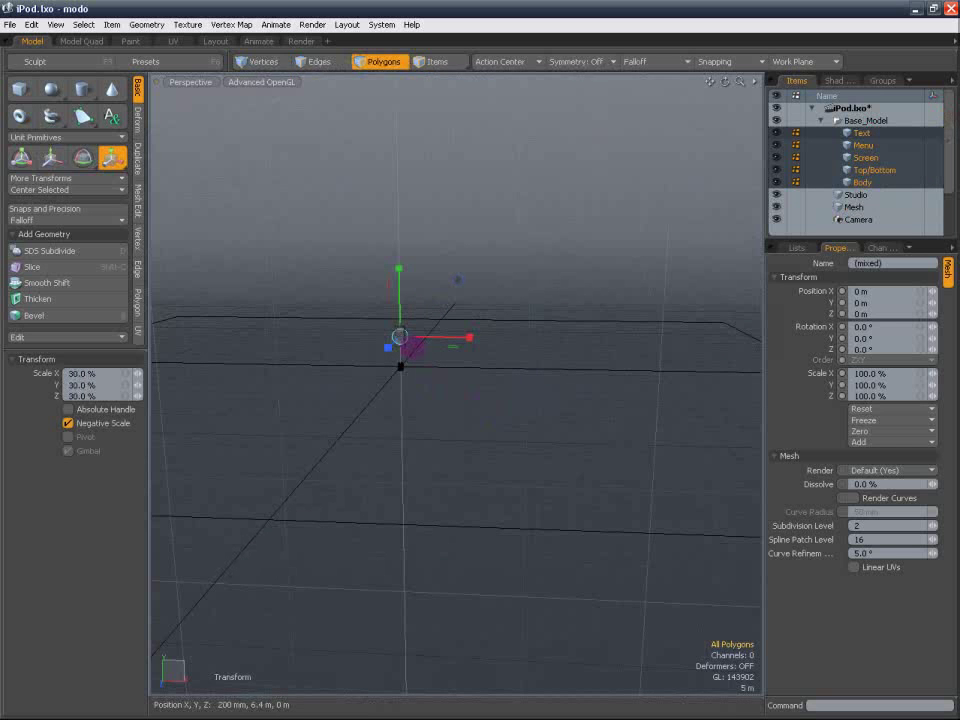
{"action": "key", "text": "q"}
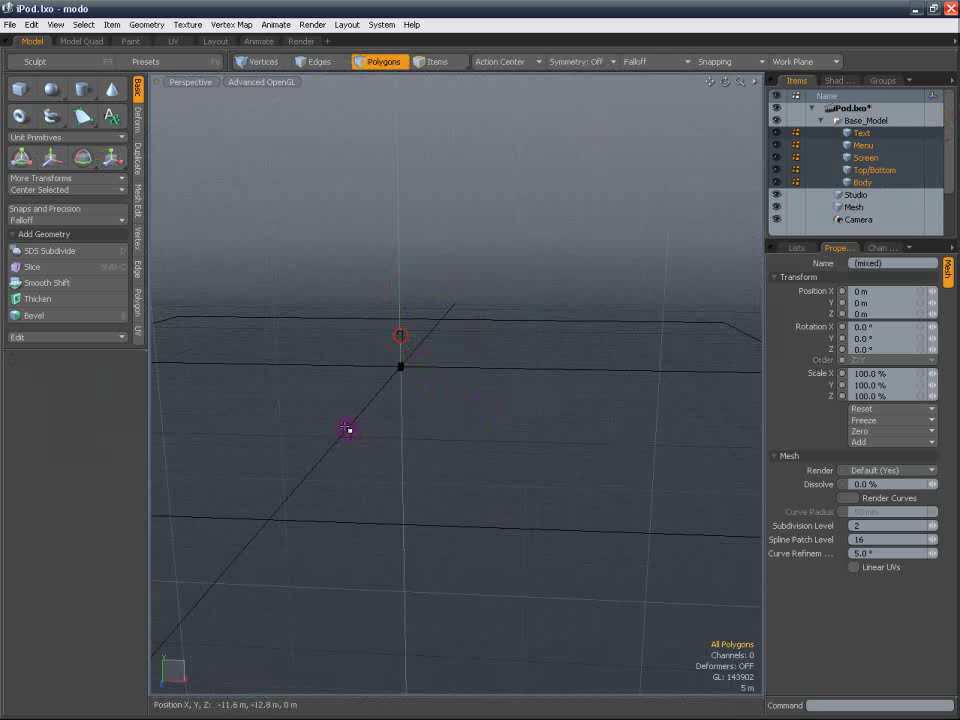
In the Left view, move the scaled iPod meshes down about 5.57 m in Y towards the floor.
{"action": "left_click", "coordinate": [201, 85]}
{"action": "left_click", "coordinate": [200, 74]}
{"action": "key", "text": "a"}
{"action": "scroll", "coordinate": [481, 369], "scroll_direction": "down", "scroll_amount": 5}
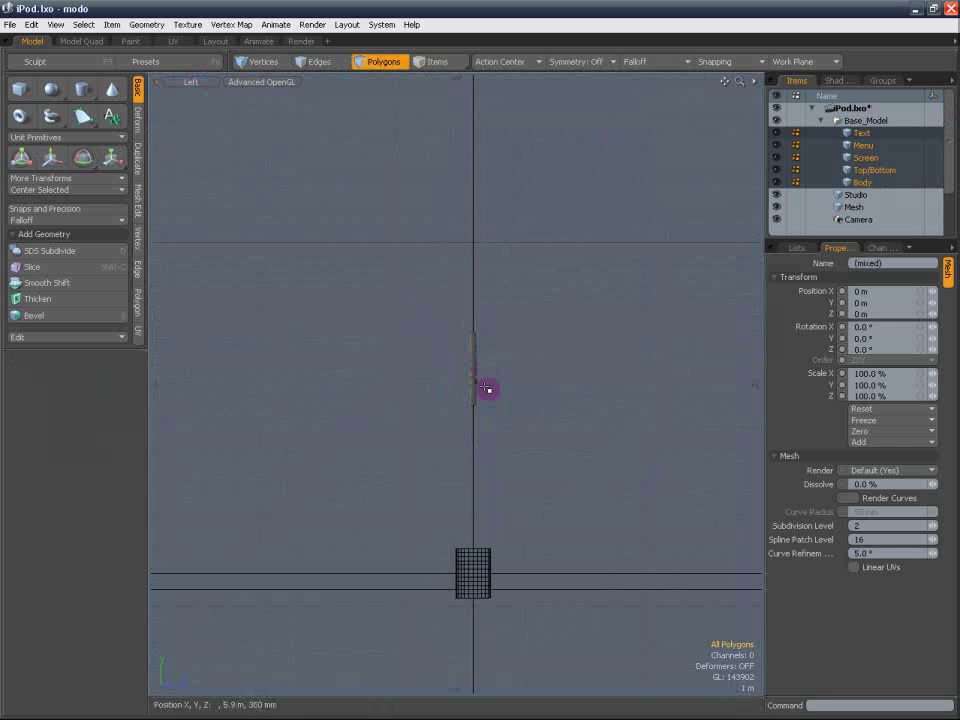
{"action": "key", "text": "w"}
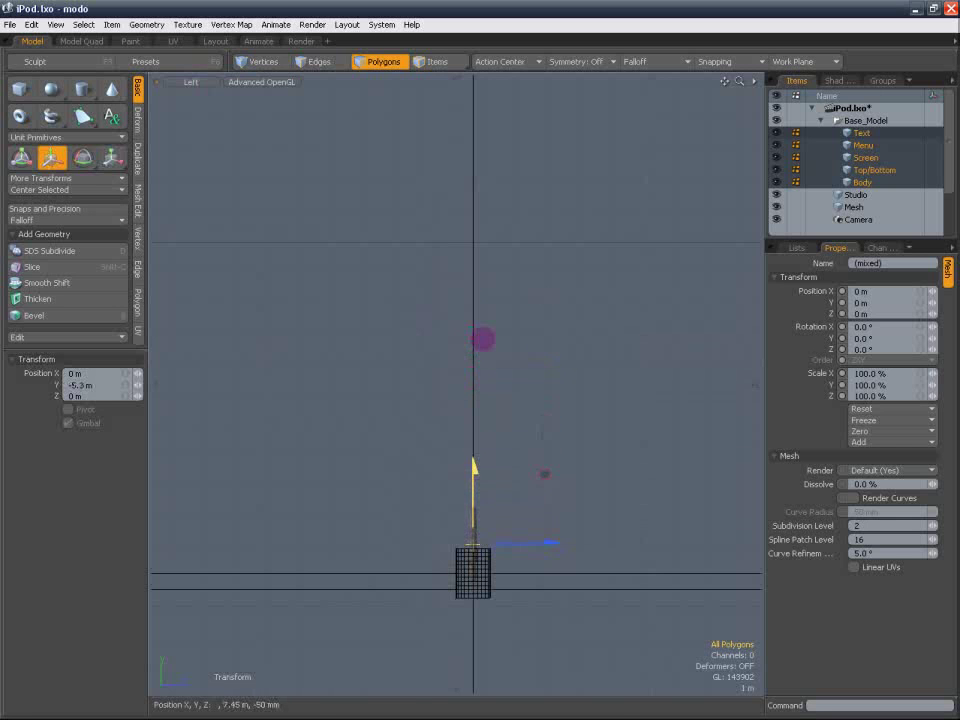
{"action": "left_click_drag", "start_coordinate": [478, 478], "coordinate": [461, 319], "text": "alt+shift"}
{"action": "scroll", "coordinate": [460, 399], "scroll_direction": "up", "scroll_amount": 5}
{"action": "left_click_drag", "start_coordinate": [437, 360], "coordinate": [437, 426]}
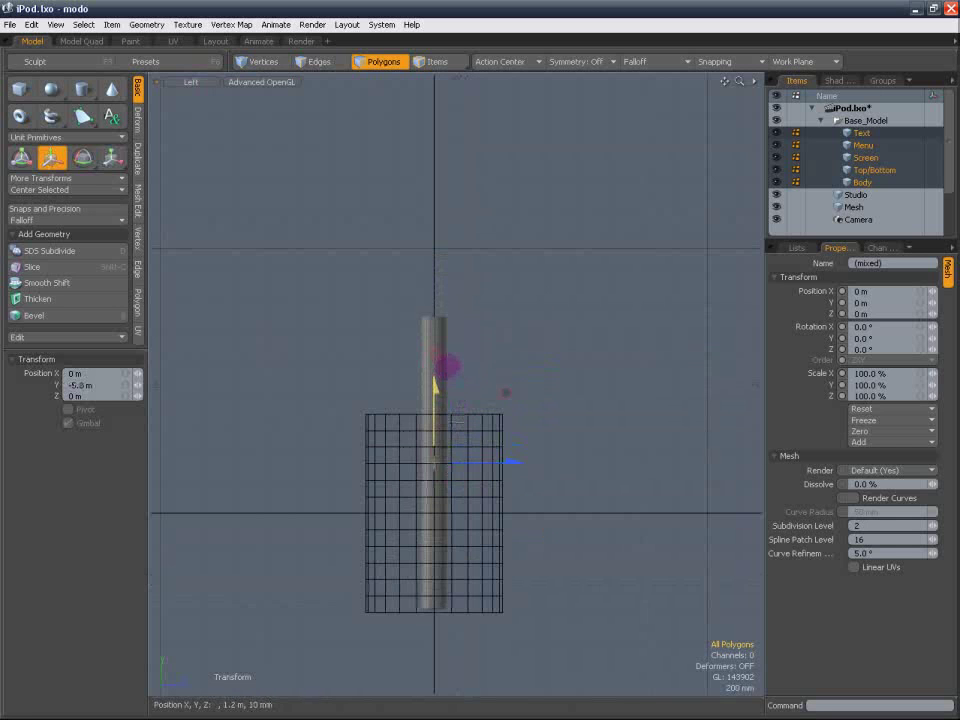
{"action": "scroll", "coordinate": [447, 368], "scroll_direction": "down", "scroll_amount": 4}
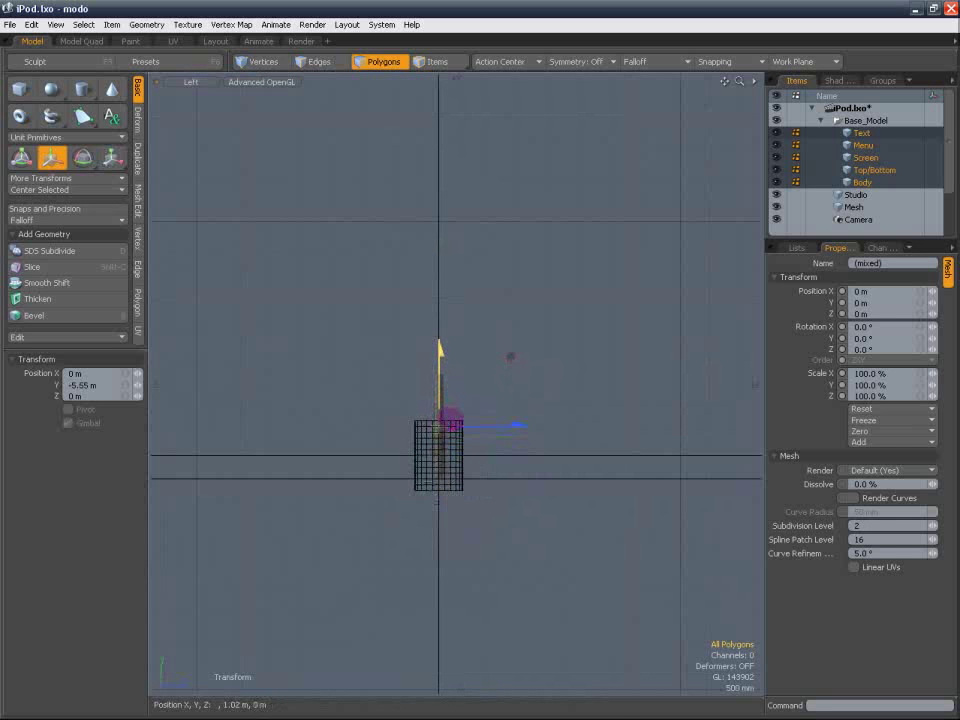
{"action": "left_click_drag", "start_coordinate": [436, 400], "coordinate": [435, 354], "text": "alt+shift"}
{"action": "scroll", "coordinate": [441, 434], "scroll_direction": "up", "scroll_amount": 4}
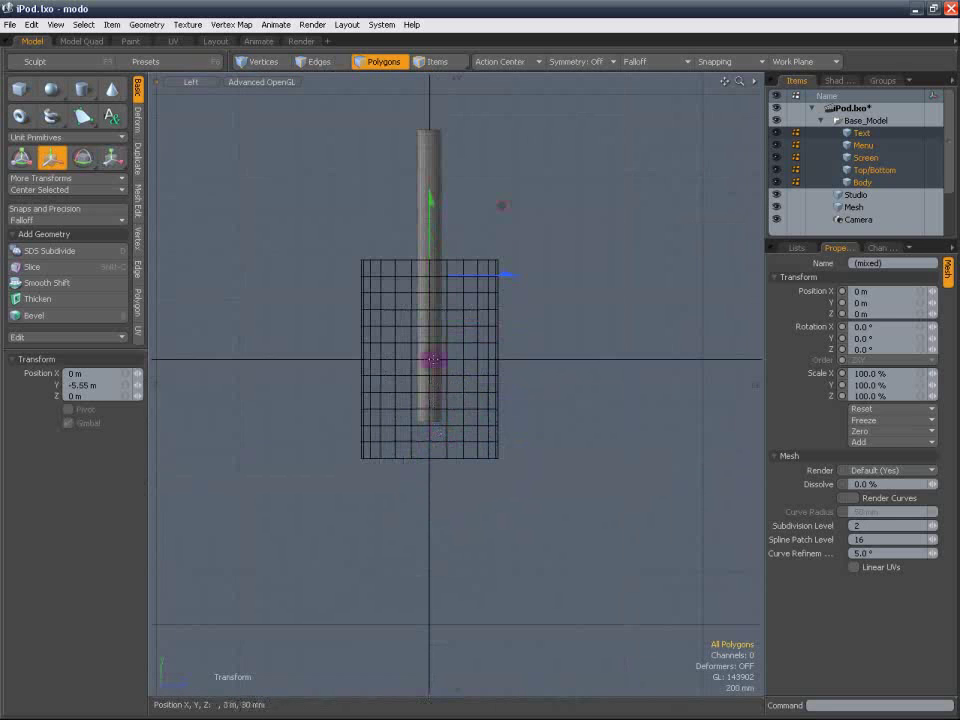
{"action": "scroll", "coordinate": [434, 261], "scroll_direction": "down", "scroll_amount": 2}
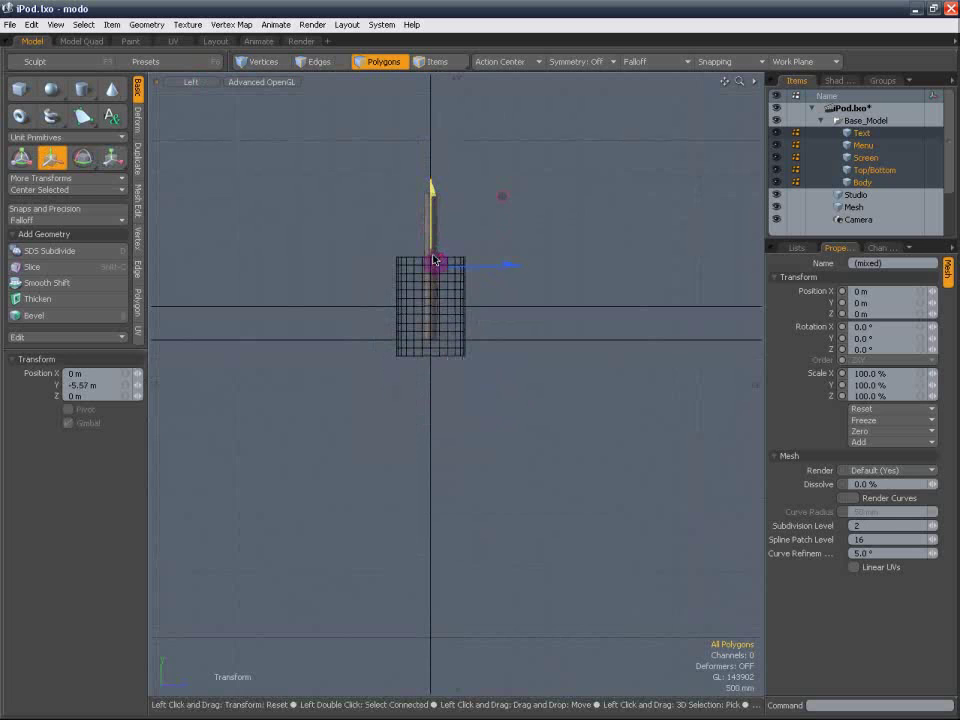
{"action": "scroll", "coordinate": [434, 261], "scroll_direction": "up", "scroll_amount": 2}
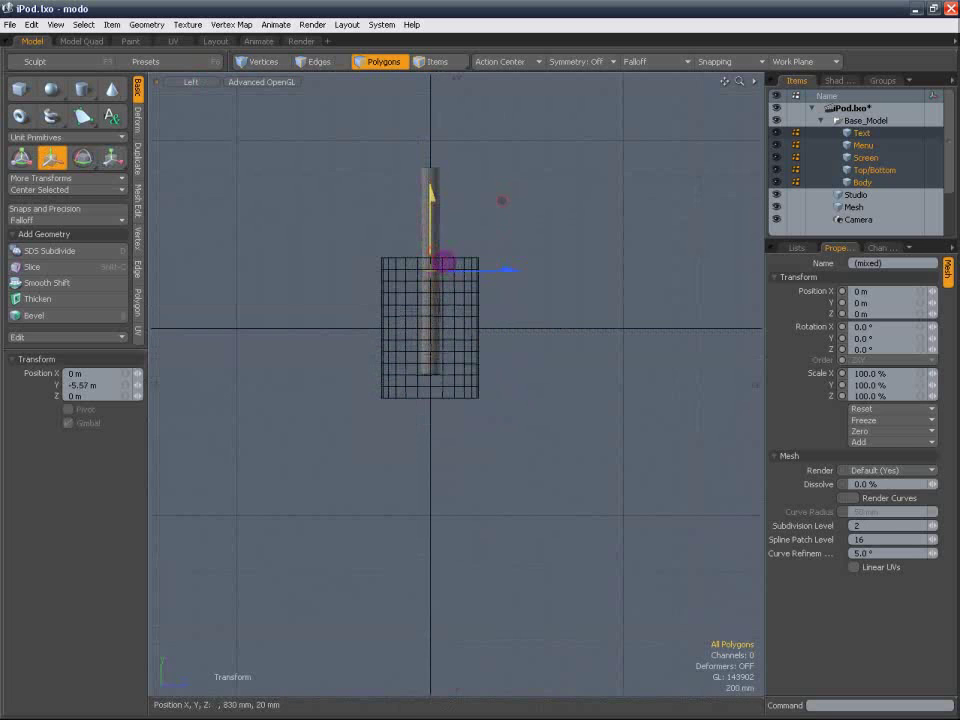
{"action": "key", "text": "space"}
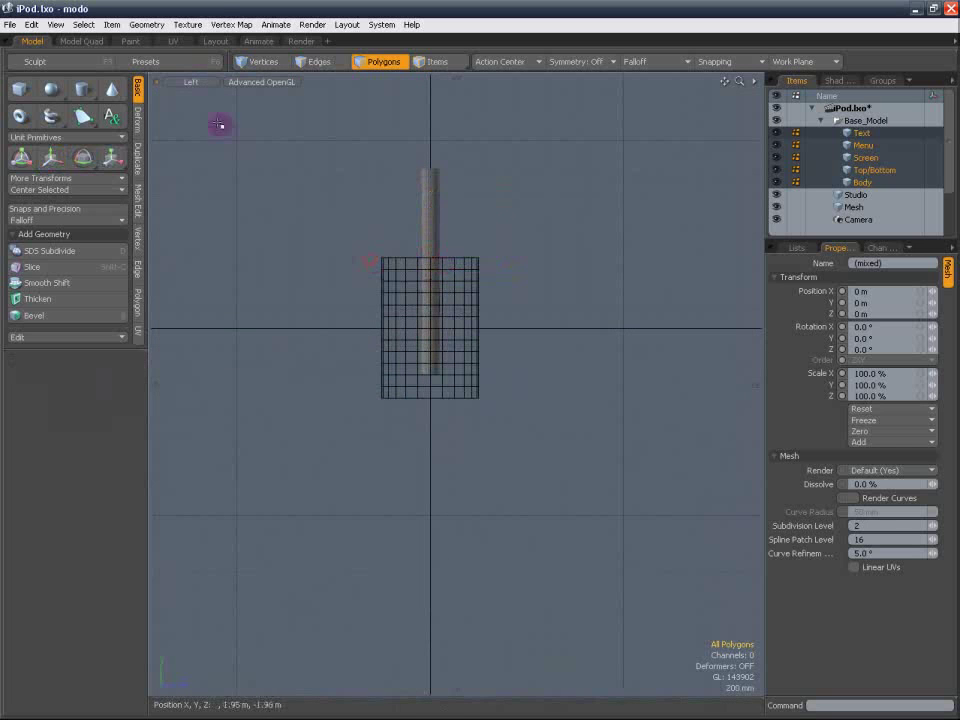
In the Perspective view, delete the bottom cap and side polygons of the cylinder in Mesh, keeping only its top disc.
{"action": "left_click", "coordinate": [190, 81]}
{"action": "left_click", "coordinate": [197, 90]}
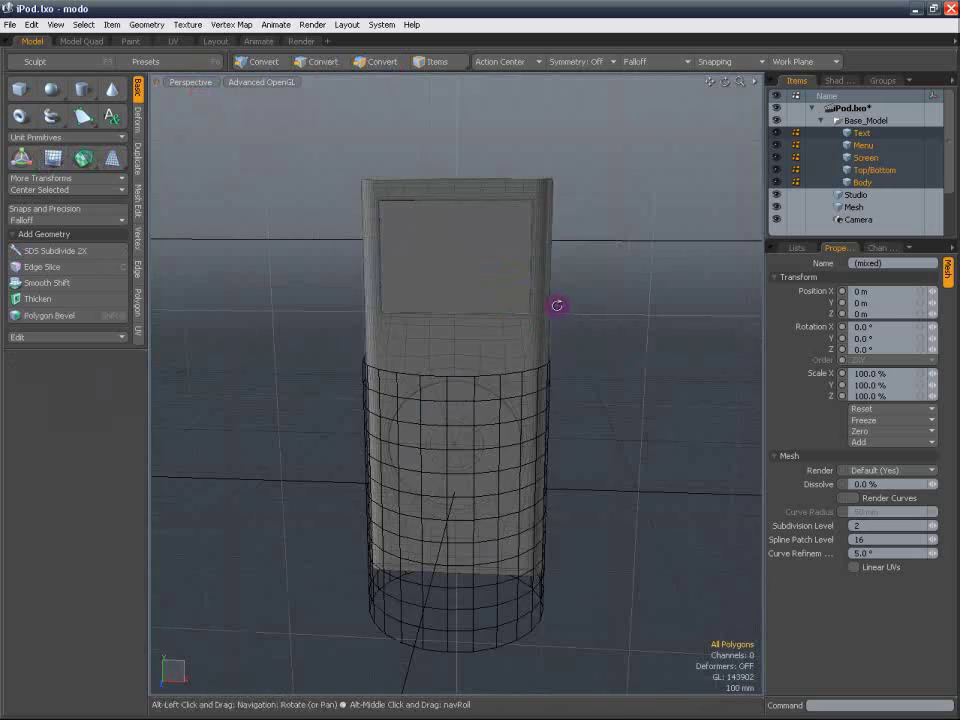
{"action": "left_click_drag", "start_coordinate": [557, 305], "coordinate": [722, 270], "text": "alt"}
{"action": "left_click", "coordinate": [857, 208]}
{"action": "left_click_drag", "start_coordinate": [619, 268], "coordinate": [608, 302], "text": "alt"}
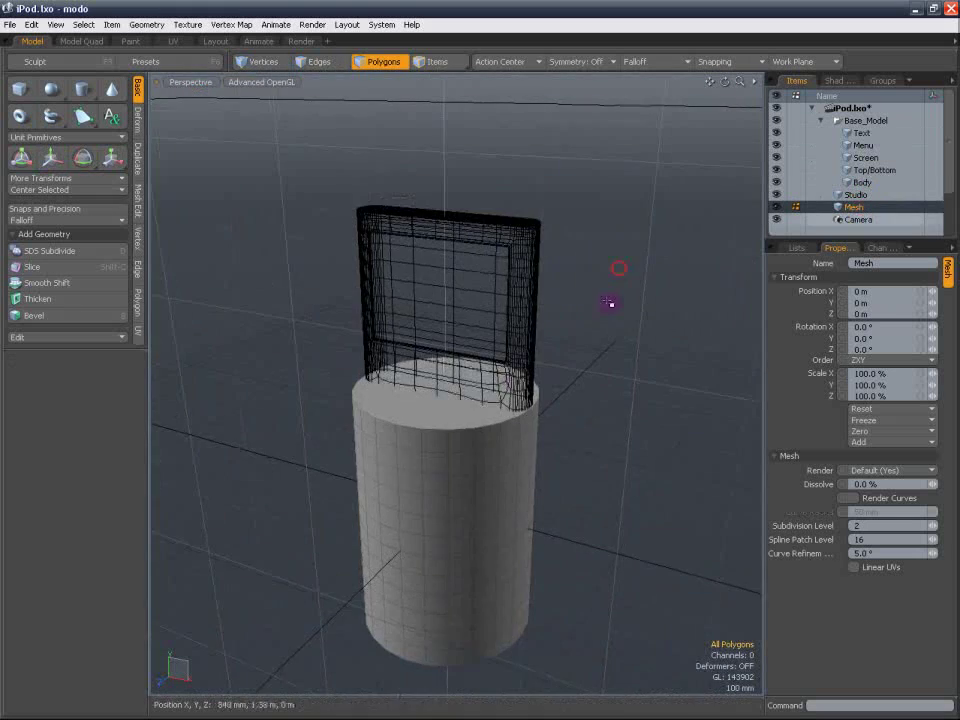
{"action": "left_click_drag", "start_coordinate": [495, 474], "coordinate": [484, 290], "text": "alt"}
{"action": "left_click", "coordinate": [469, 594]}
{"action": "left_click_drag", "start_coordinate": [484, 429], "coordinate": [487, 547], "text": "alt"}
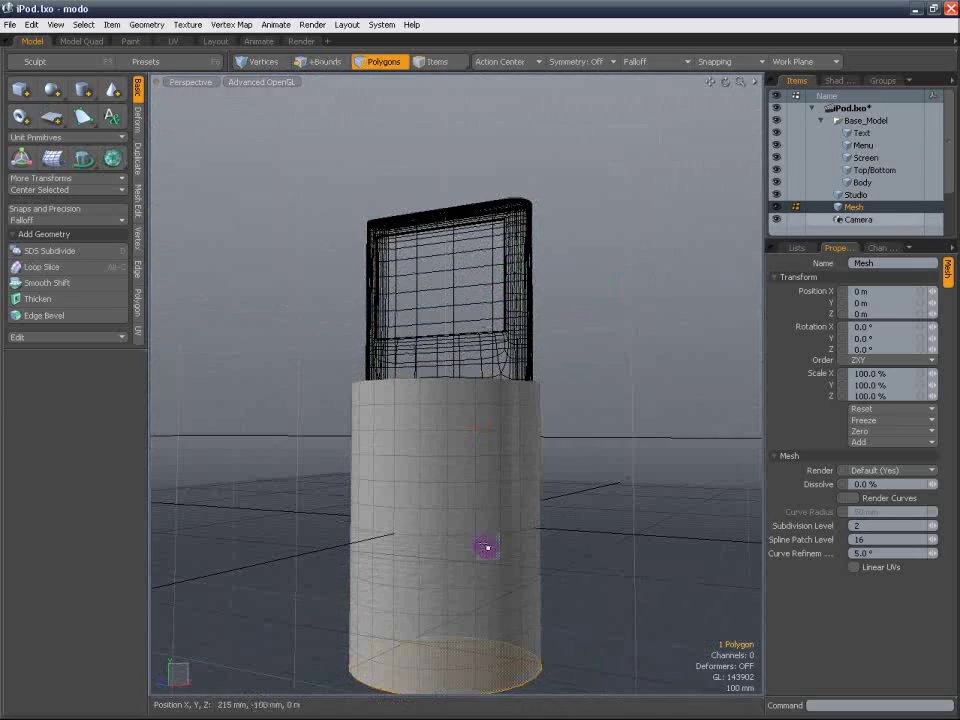
{"action": "key", "text": "shift+Up"}
{"action": "key", "text": "shift+Up"}
{"action": "key", "text": "shift+Up"}
{"action": "key", "text": "shift+Up"}
{"action": "key", "text": "shift+Up"}
{"action": "key", "text": "shift+Up"}
{"action": "key", "text": "shift+Up"}
{"action": "key", "text": "shift+Up"}
{"action": "key", "text": "shift+Up"}
{"action": "key", "text": "shift+Up"}
{"action": "key", "text": "shift+Up"}
{"action": "key", "text": "shift+Up"}
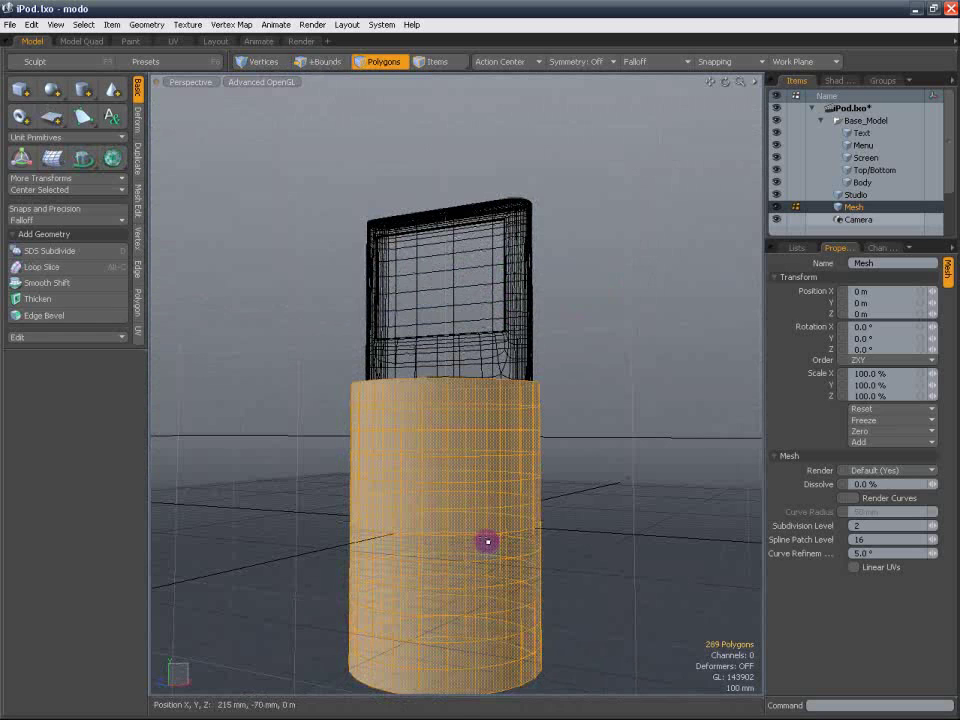
{"action": "key", "text": "Delete"}
Flip the remaining disc polygon so it faces down, and save the scene.
{"action": "left_click_drag", "start_coordinate": [499, 437], "coordinate": [514, 493], "text": "alt"}
{"action": "left_click", "coordinate": [434, 388]}
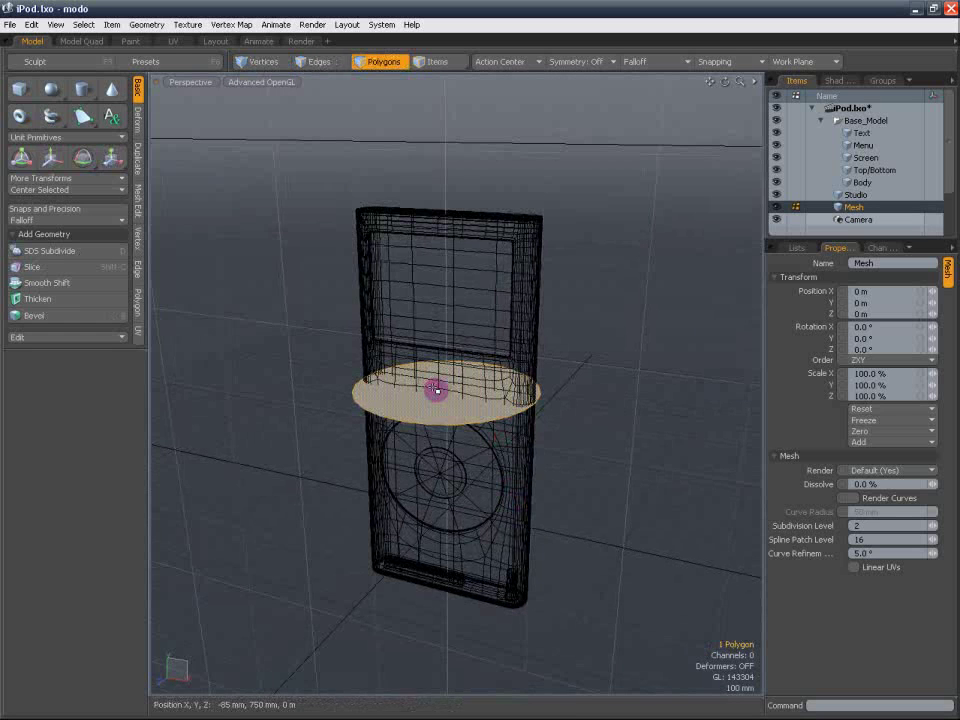
{"action": "key", "text": "Delete"}
{"action": "left_click_drag", "start_coordinate": [463, 427], "coordinate": [457, 290], "text": "alt"}
{"action": "left_click", "coordinate": [451, 354]}
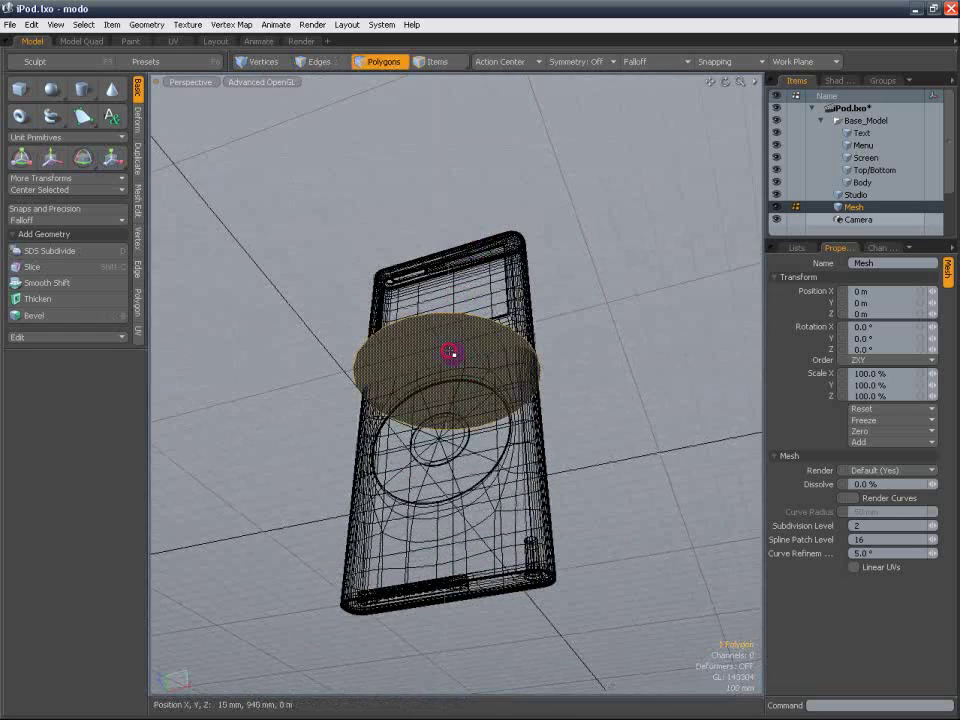
{"action": "left_click_drag", "start_coordinate": [451, 354], "coordinate": [450, 438], "text": "alt"}
{"action": "key", "text": "ctrl+s"}
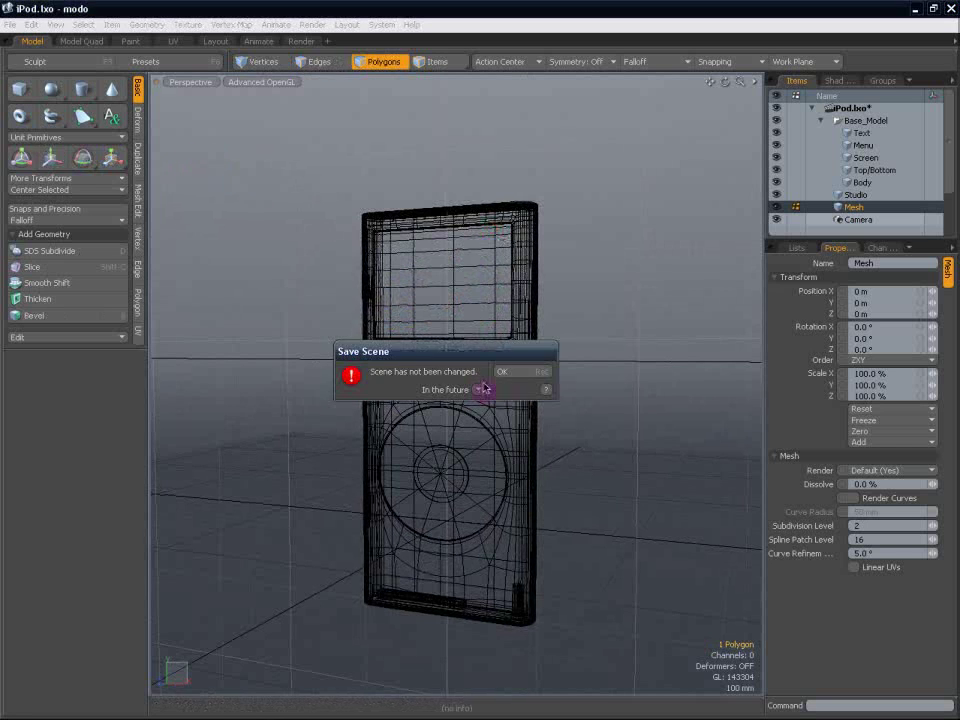
{"action": "left_click", "coordinate": [514, 371]}
Move the disc up about 3.16 m in Y so it hovers above the iPod.
{"action": "left_click_drag", "start_coordinate": [502, 317], "coordinate": [510, 367], "text": "alt"}
{"action": "key", "text": "w"}
{"action": "left_click_drag", "start_coordinate": [452, 368], "coordinate": [444, 167]}
{"action": "scroll", "coordinate": [488, 190], "scroll_direction": "down", "scroll_amount": 6}
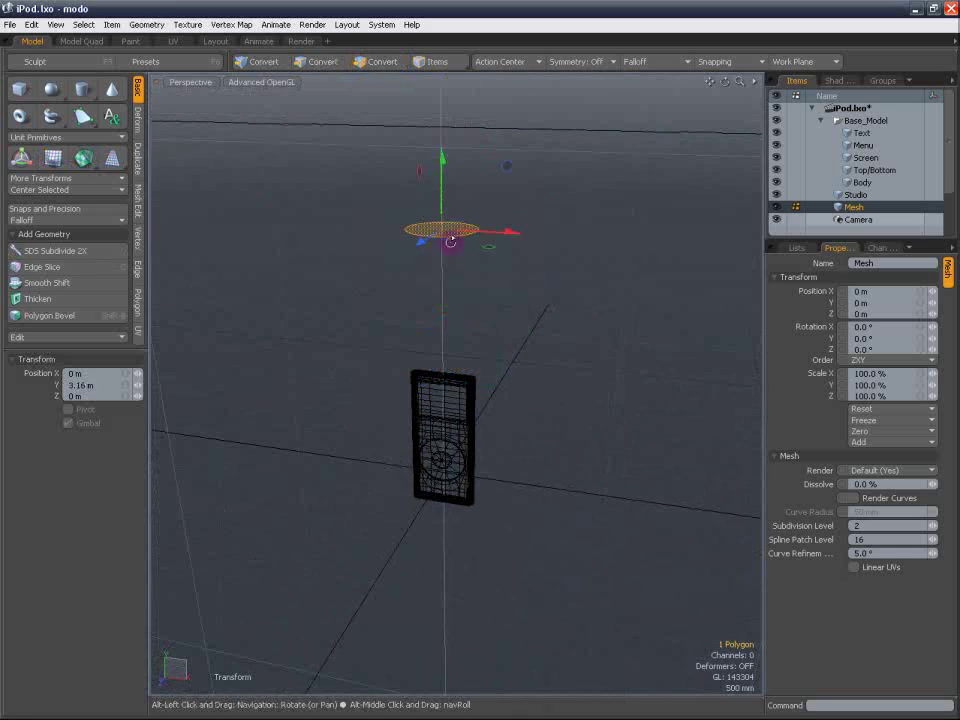
Enlarge the disc evenly, and scale it to about 79.5% in Z.
{"action": "left_click_drag", "start_coordinate": [452, 238], "coordinate": [563, 386], "text": "alt"}
{"action": "key", "text": "r"}
{"action": "key", "text": "space"}
{"action": "left_click_drag", "start_coordinate": [420, 265], "coordinate": [208, 253], "text": "alt"}
{"action": "key", "text": "r"}
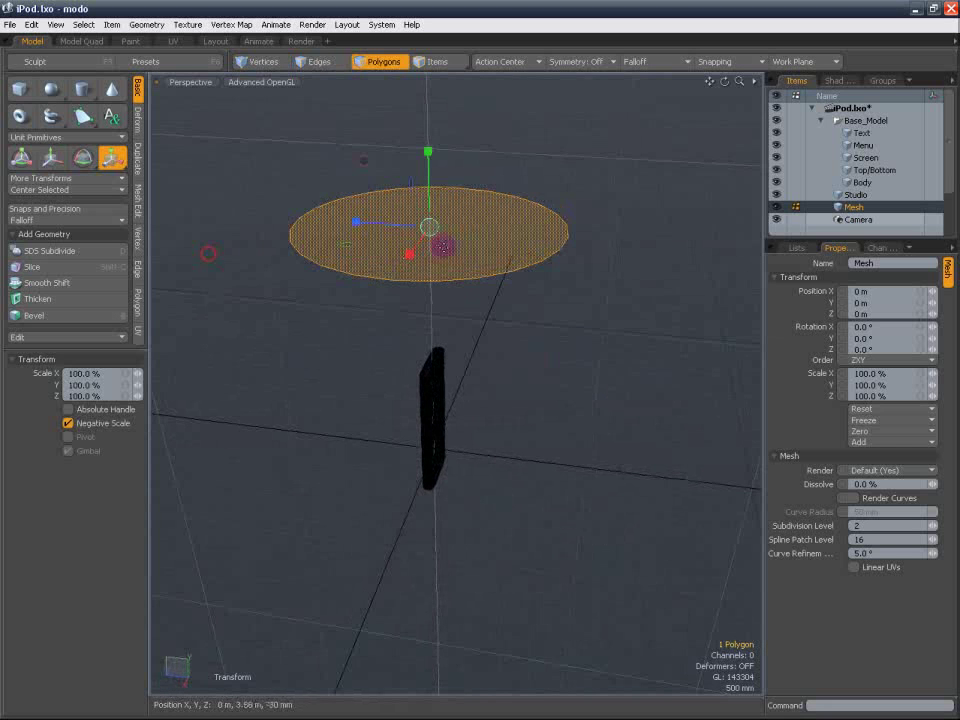
{"action": "left_click_drag", "start_coordinate": [356, 225], "coordinate": [371, 222]}
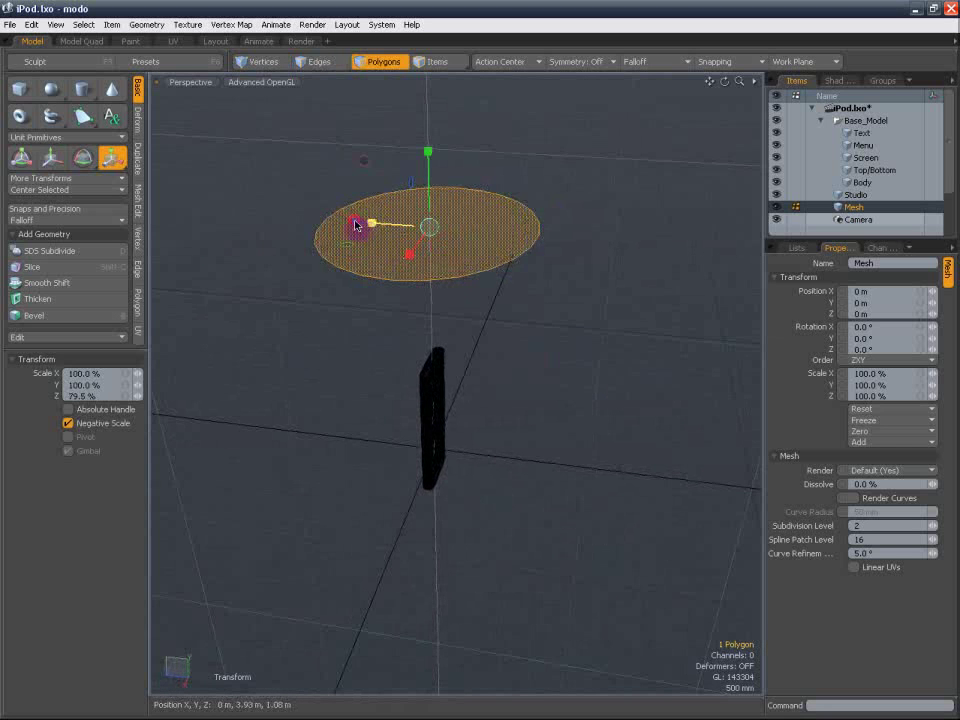
{"action": "key", "text": "space"}
{"action": "left_click", "coordinate": [300, 199]}
{"action": "left_click_drag", "start_coordinate": [281, 212], "coordinate": [305, 93], "text": "alt"}
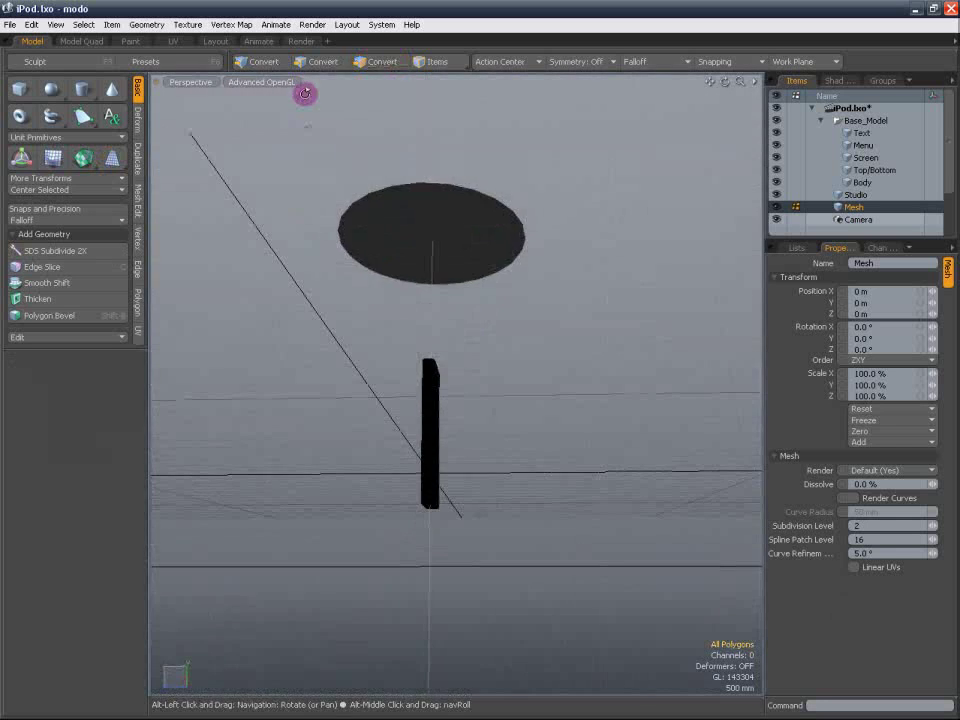
Scale the disc up further until it is several times wider than the iPod beneath it.
{"action": "left_click", "coordinate": [411, 207]}
{"action": "left_click_drag", "start_coordinate": [405, 163], "coordinate": [499, 208], "text": "alt"}
{"action": "scroll", "coordinate": [439, 315], "scroll_direction": "down", "scroll_amount": 4}
{"action": "key", "text": "r"}
{"action": "key", "text": "space"}
{"action": "key", "text": "w"}
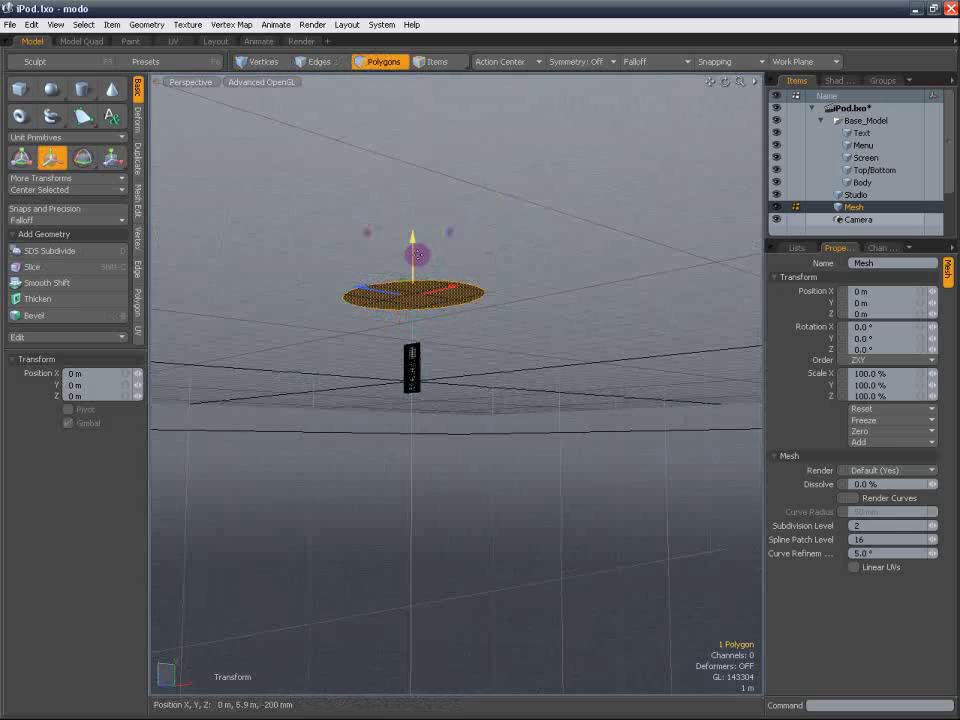
{"action": "key", "text": "space"}
{"action": "left_click_drag", "start_coordinate": [427, 266], "coordinate": [556, 298]}
{"action": "left_click", "coordinate": [536, 197]}
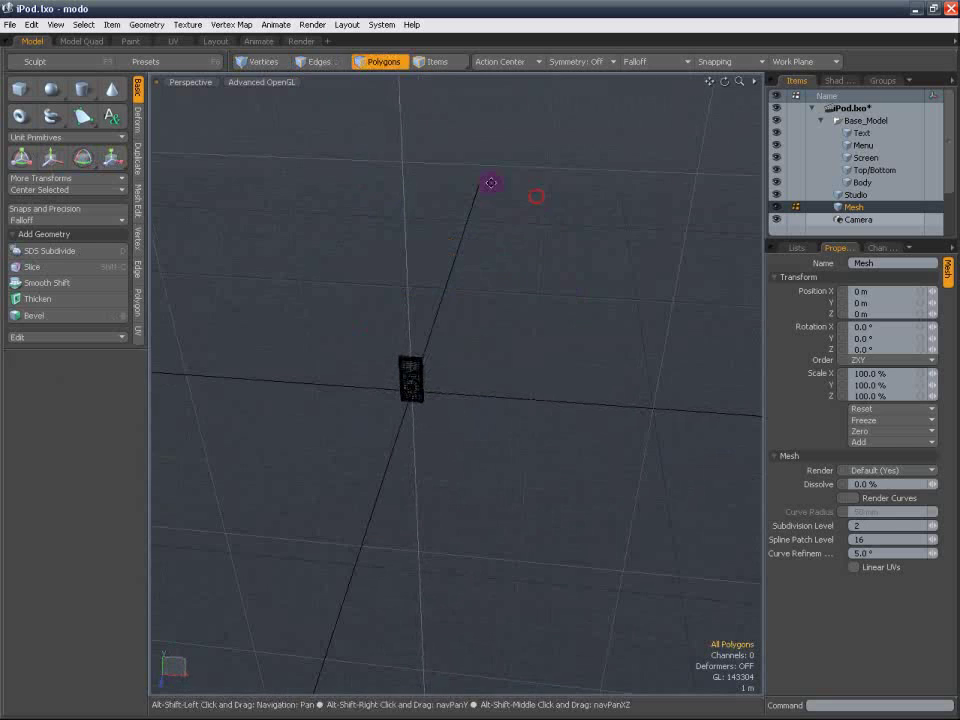
Raise the disc higher above the iPod and widen it slightly.
{"action": "left_click_drag", "start_coordinate": [491, 182], "coordinate": [525, 238], "text": "alt+shift"}
{"action": "left_click_drag", "start_coordinate": [517, 252], "coordinate": [472, 246], "text": "alt"}
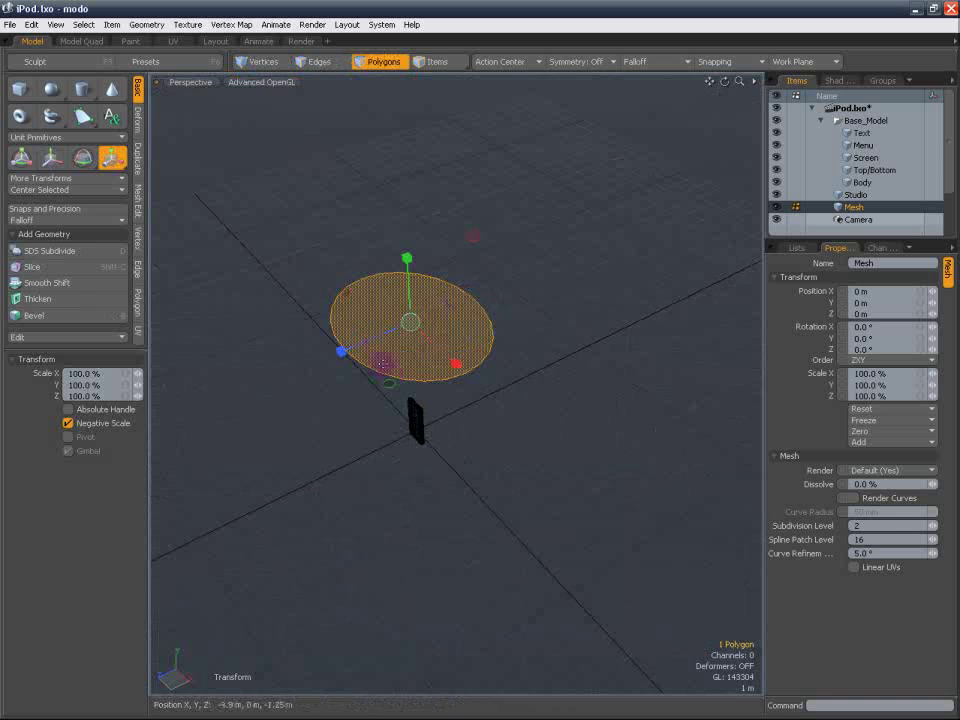
{"action": "key", "text": "w"}
{"action": "left_click_drag", "start_coordinate": [408, 290], "coordinate": [408, 263]}
{"action": "key", "text": "r"}
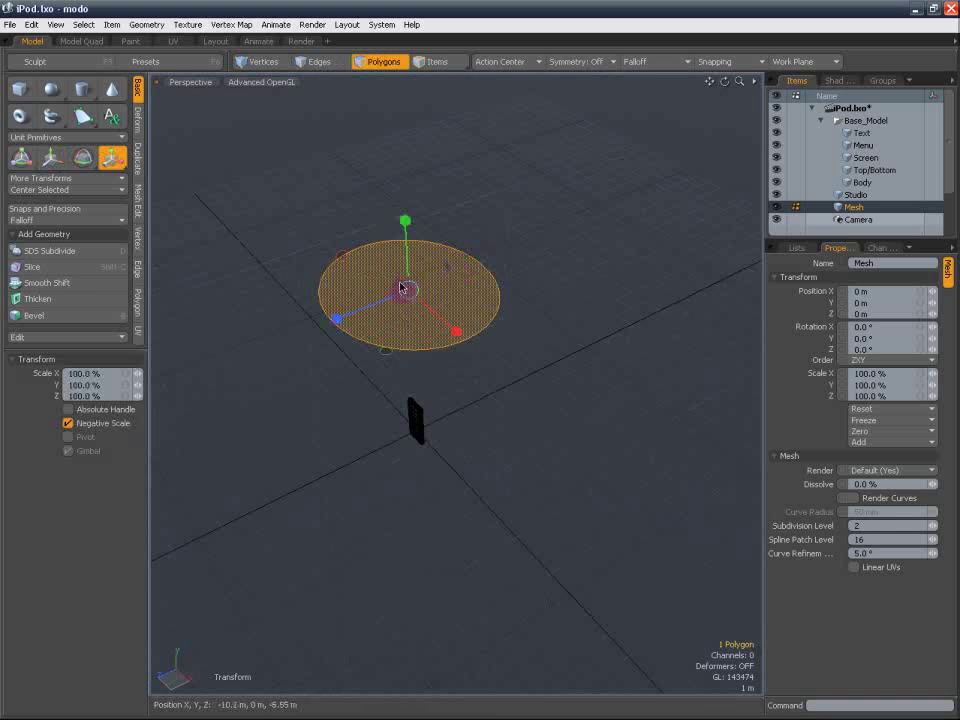
{"action": "left_click_drag", "start_coordinate": [439, 296], "coordinate": [626, 238], "text": "alt"}
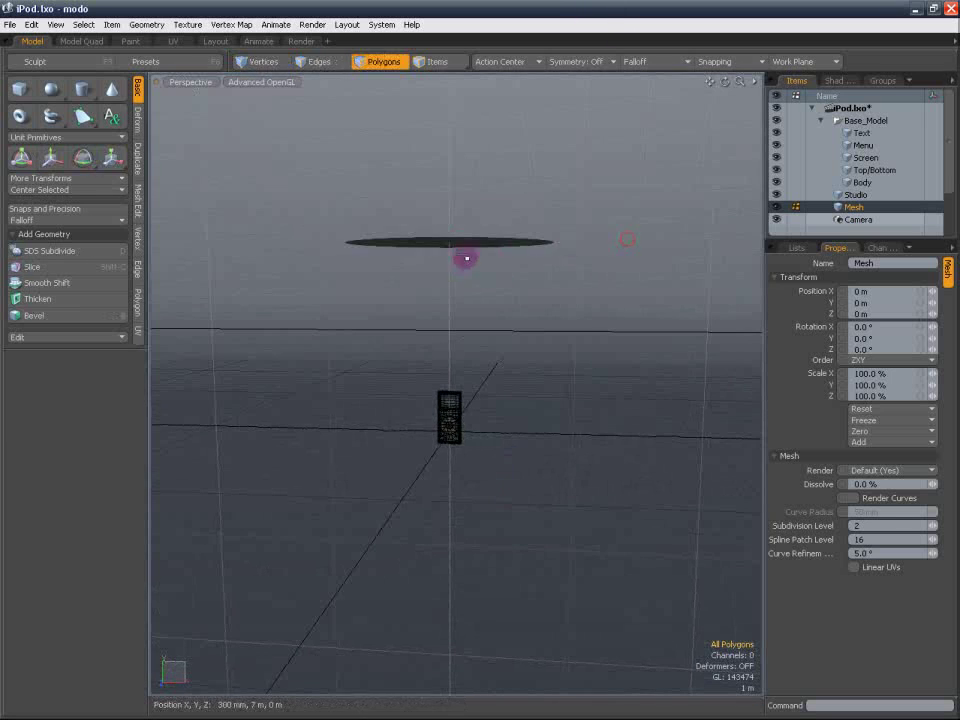
Move the selected disc about 9.05 m along negative X, to the side of the iPod.
{"action": "left_click", "coordinate": [524, 259]}
{"action": "left_click_drag", "start_coordinate": [524, 259], "coordinate": [428, 266], "text": "alt"}
{"action": "key", "text": "w"}
{"action": "scroll", "coordinate": [493, 242], "scroll_direction": "down", "scroll_amount": 3}
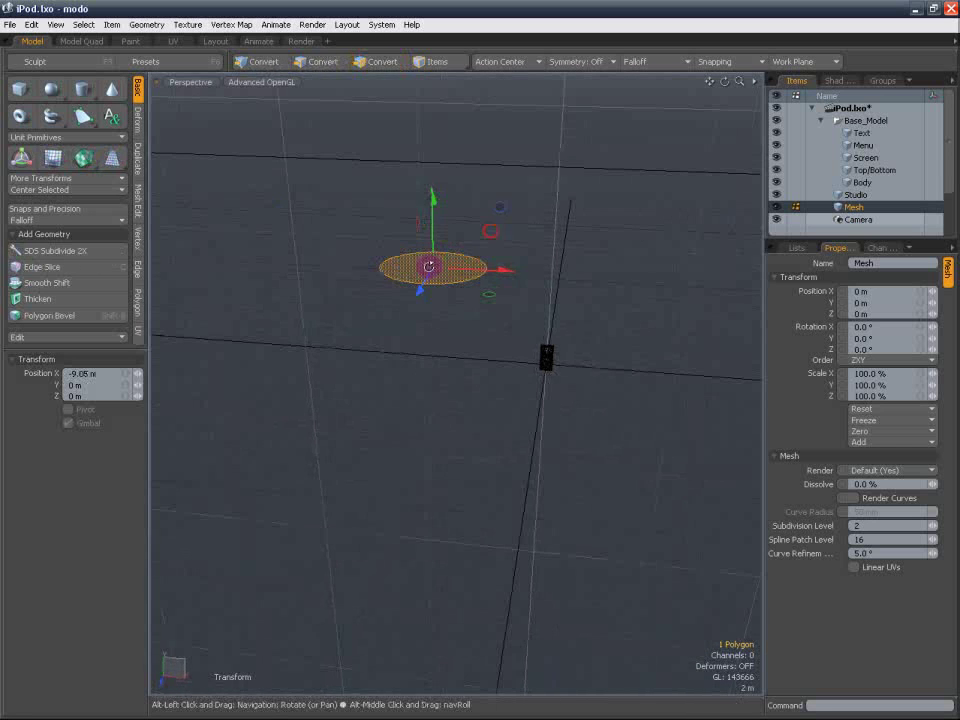
Tilt the side disc towards the iPod and lower it about 6.9 m in Y.
{"action": "key", "text": "e"}
{"action": "left_click_drag", "start_coordinate": [500, 226], "coordinate": [437, 302]}
{"action": "key", "text": "w"}
{"action": "left_click_drag", "start_coordinate": [446, 234], "coordinate": [366, 266], "text": "alt"}
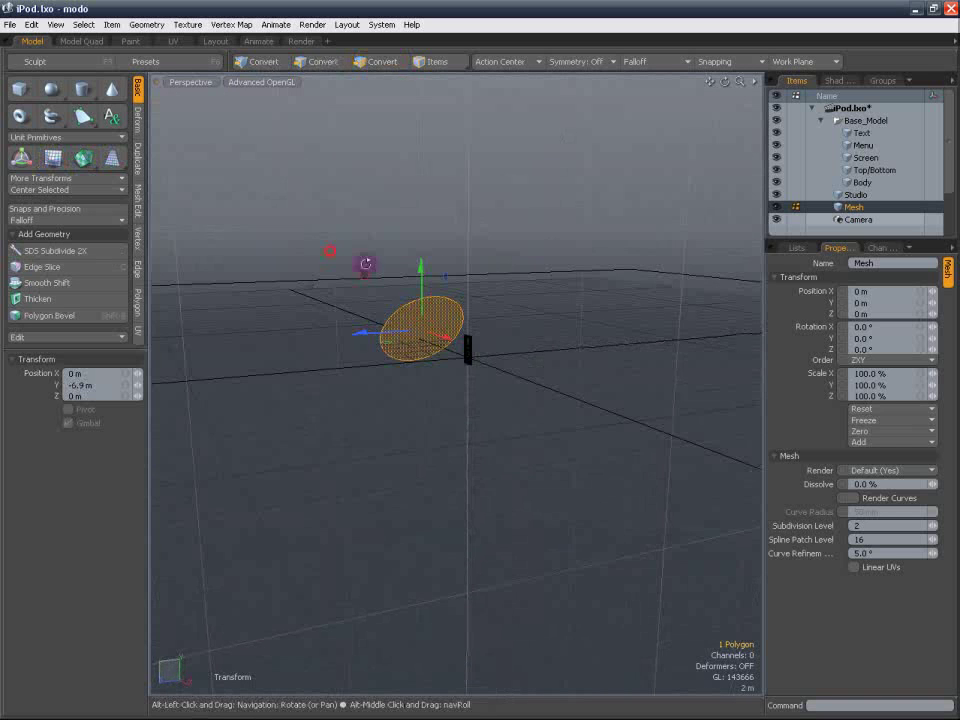
Adjust the side disc's position and rotation so it stands upright beside the iPod, facing it.
{"action": "left_click_drag", "start_coordinate": [422, 289], "coordinate": [531, 390]}
{"action": "key", "text": "e"}
{"action": "key", "text": "w"}
{"action": "left_click_drag", "start_coordinate": [447, 373], "coordinate": [510, 259], "text": "alt"}
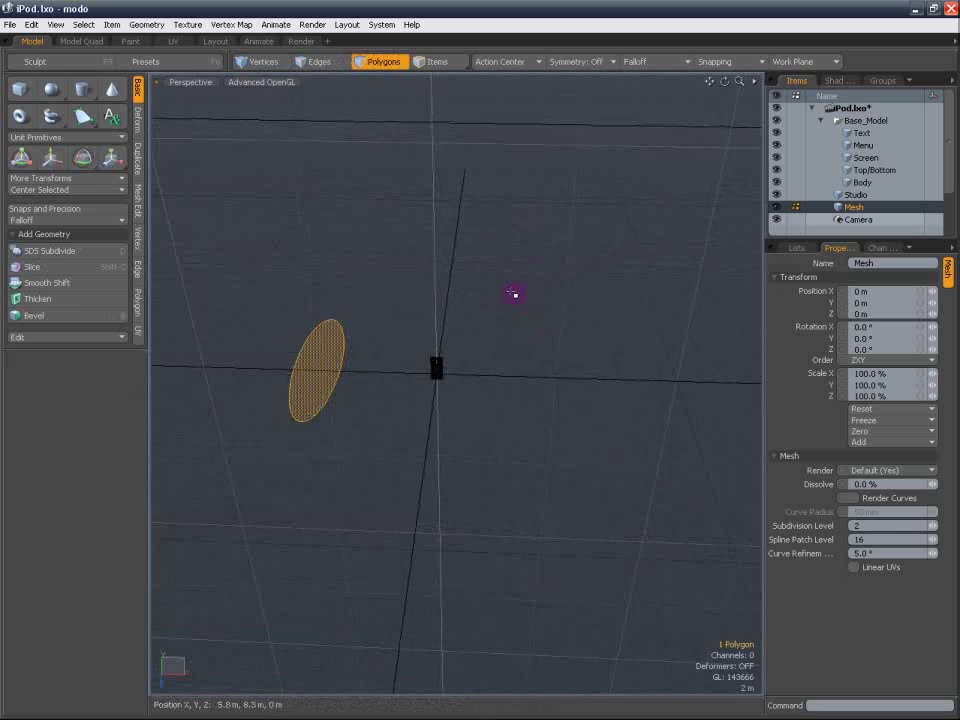
Mirror the upright side disc across the X axis about the origin to place a matching disc on the iPod's other side.
{"action": "left_click", "coordinate": [138, 158]}
{"action": "left_click", "coordinate": [500, 61]}
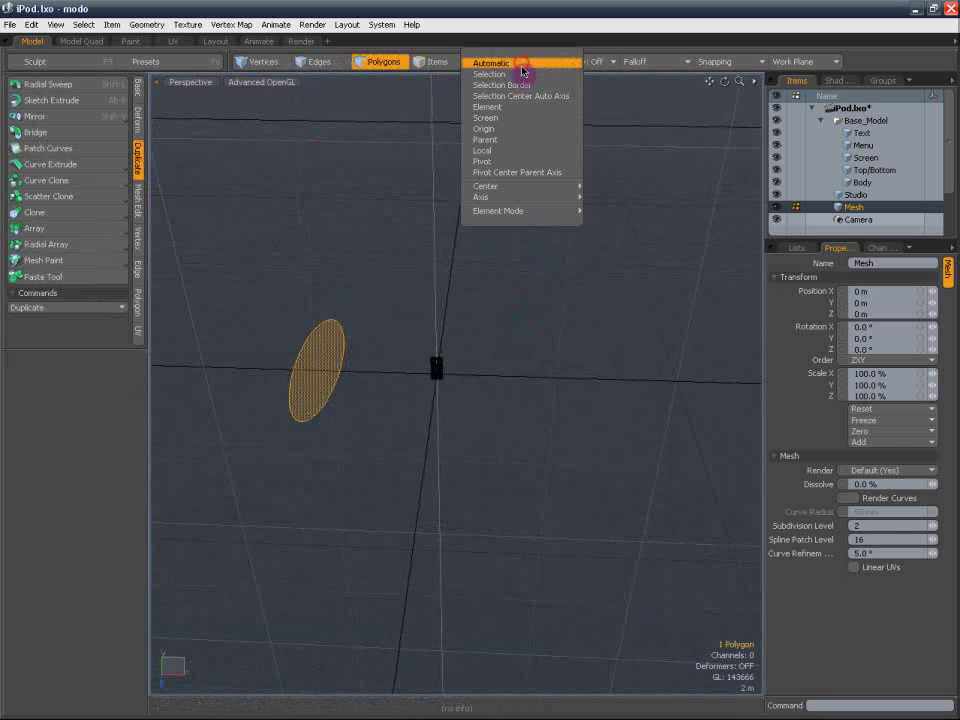
{"action": "left_click", "coordinate": [505, 126]}
{"action": "left_click", "coordinate": [40, 116]}
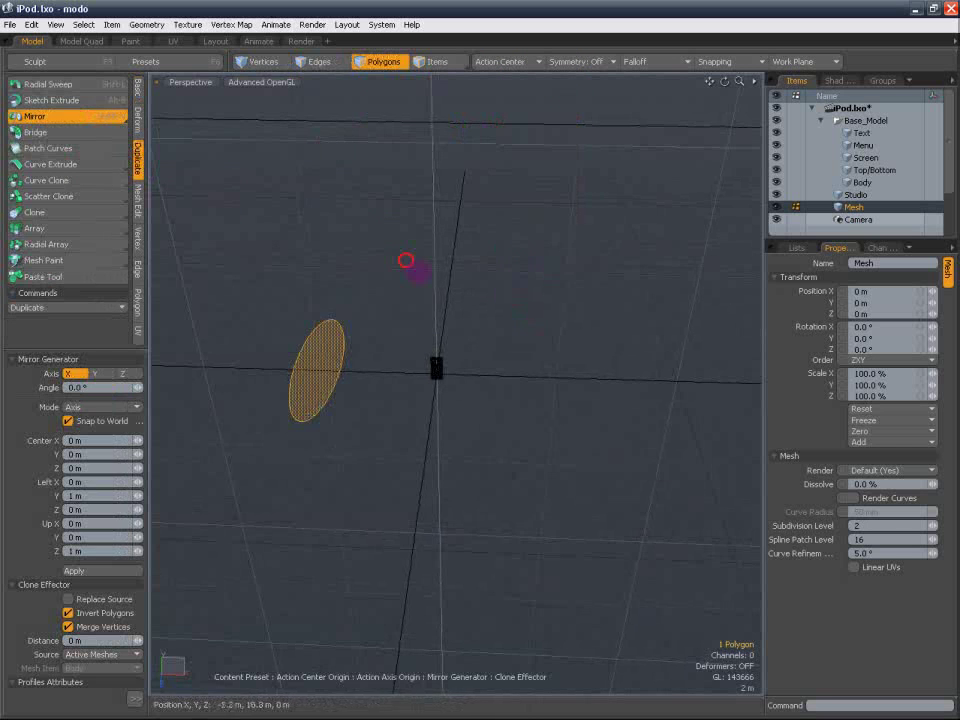
{"action": "left_click", "coordinate": [381, 64]}
{"action": "left_click_drag", "start_coordinate": [403, 289], "coordinate": [583, 328], "text": "alt"}
Reset the action center from Origin to Automatic for transforming the mirrored disc.
{"action": "key", "text": "y"}
{"action": "left_click", "coordinate": [490, 65]}
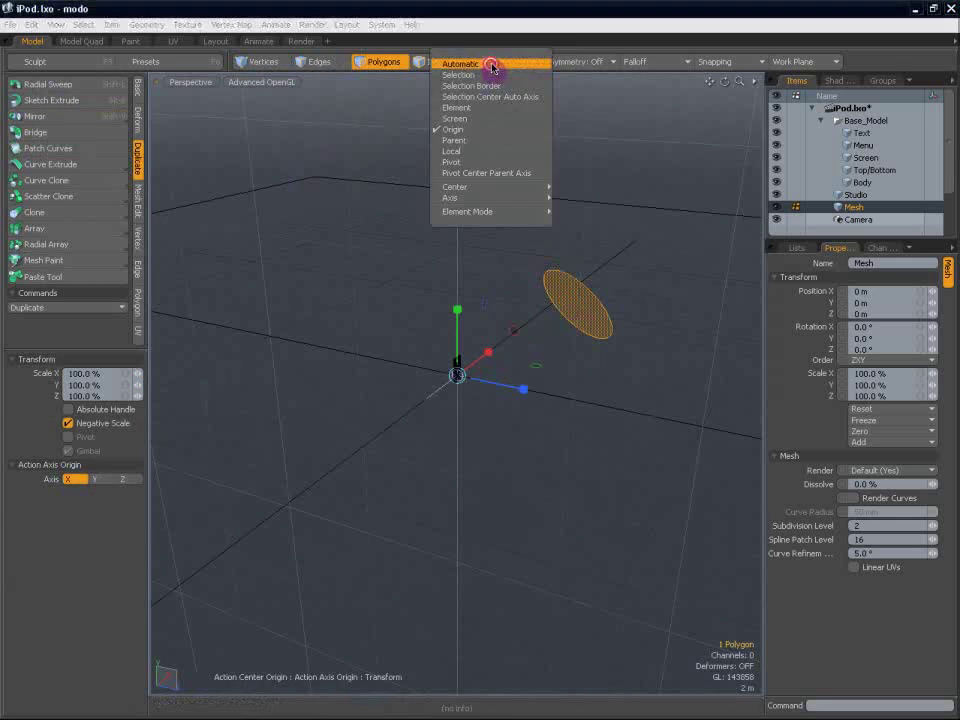
{"action": "left_click", "coordinate": [493, 66]}
{"action": "key", "text": "Escape"}
{"action": "key", "text": "Escape"}
{"action": "key", "text": "y"}
{"action": "left_click_drag", "start_coordinate": [600, 318], "coordinate": [682, 319], "text": "alt"}
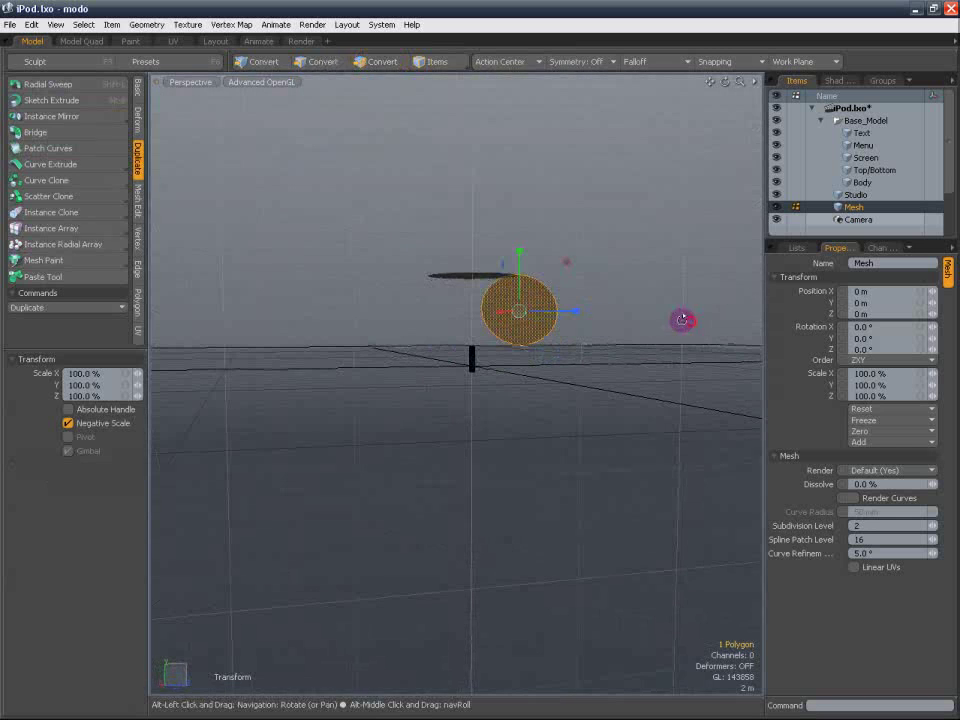
Scale the mirrored disc up uniformly to about 103% and clear the polygon selection.
{"action": "left_click_drag", "start_coordinate": [521, 314], "coordinate": [249, 328]}
{"action": "key", "text": "Escape"}
{"action": "left_click_drag", "start_coordinate": [343, 313], "coordinate": [656, 272], "text": "alt"}
{"action": "key", "text": "y"}
{"action": "key", "text": "Escape"}
{"action": "mouse_move", "coordinate": [561, 306]}
{"action": "left_mouse_down"}
{"action": "mouse_move", "coordinate": [375, 306]}
{"action": "mouse_move", "coordinate": [553, 314]}
{"action": "left_mouse_up"}
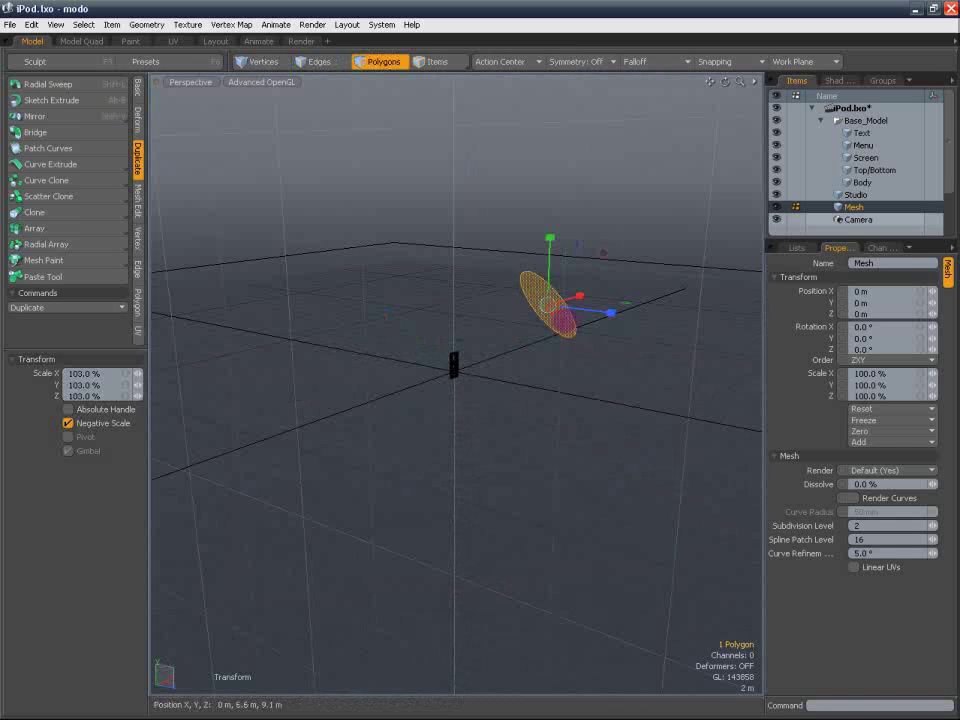
{"action": "key", "text": "Escape"}
{"action": "left_click_drag", "start_coordinate": [609, 294], "coordinate": [487, 300], "text": "alt"}
Look through the camera and reframe it on the iPod's Body mesh, pulled back and viewed slightly from above.
{"action": "left_click", "coordinate": [200, 83]}
{"action": "mouse_move", "coordinate": [192, 97]}
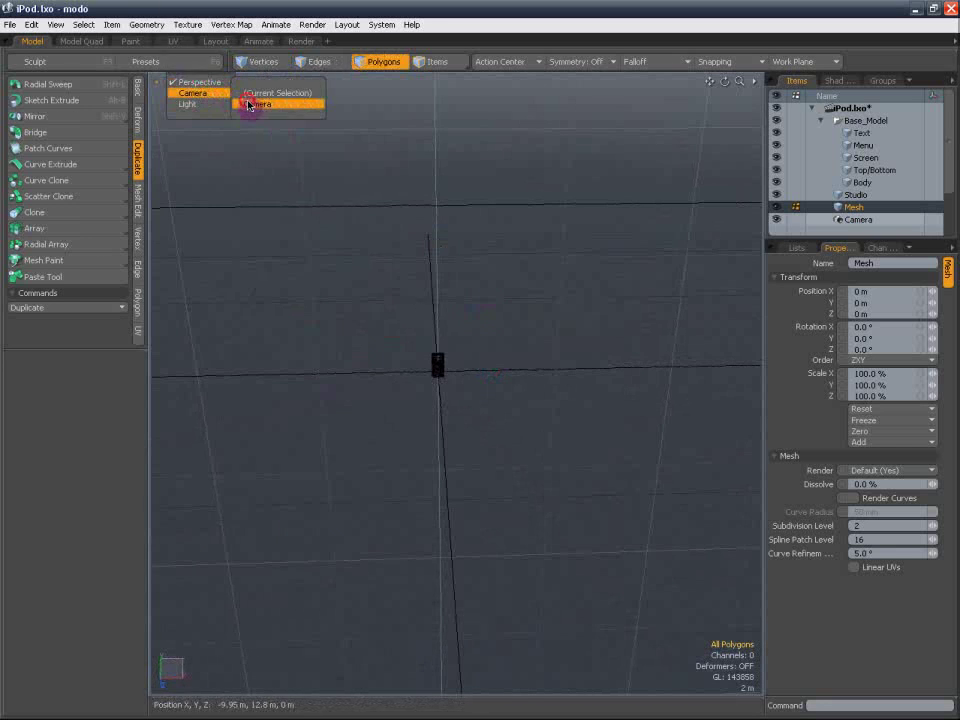
{"action": "left_click", "coordinate": [250, 104]}
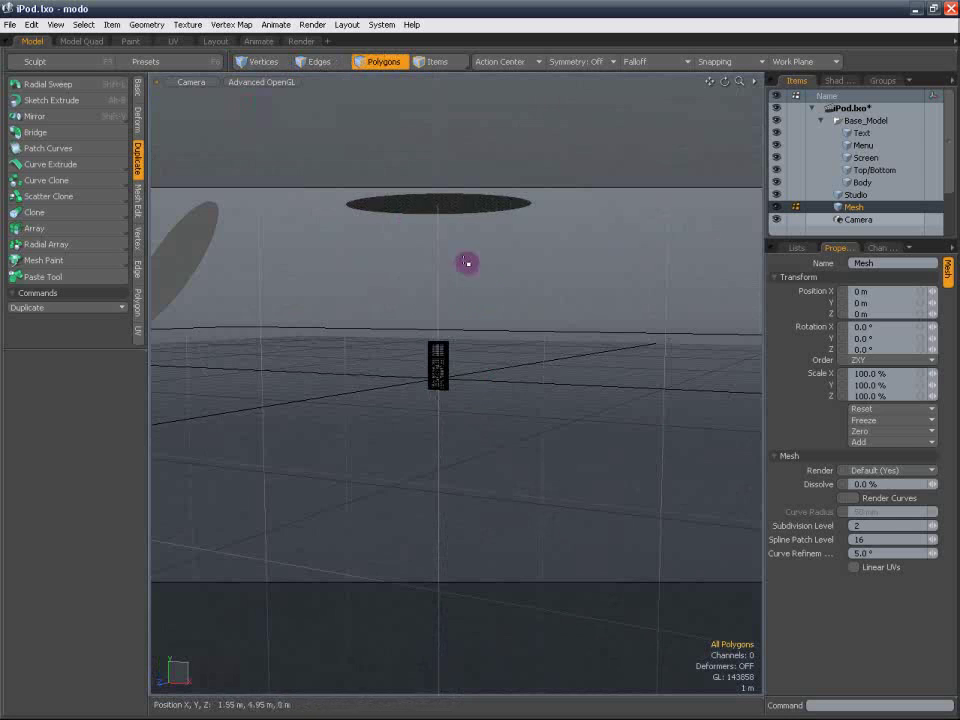
{"action": "left_click", "coordinate": [888, 134]}
{"action": "left_click", "coordinate": [874, 182]}
{"action": "key", "text": "shift+a"}
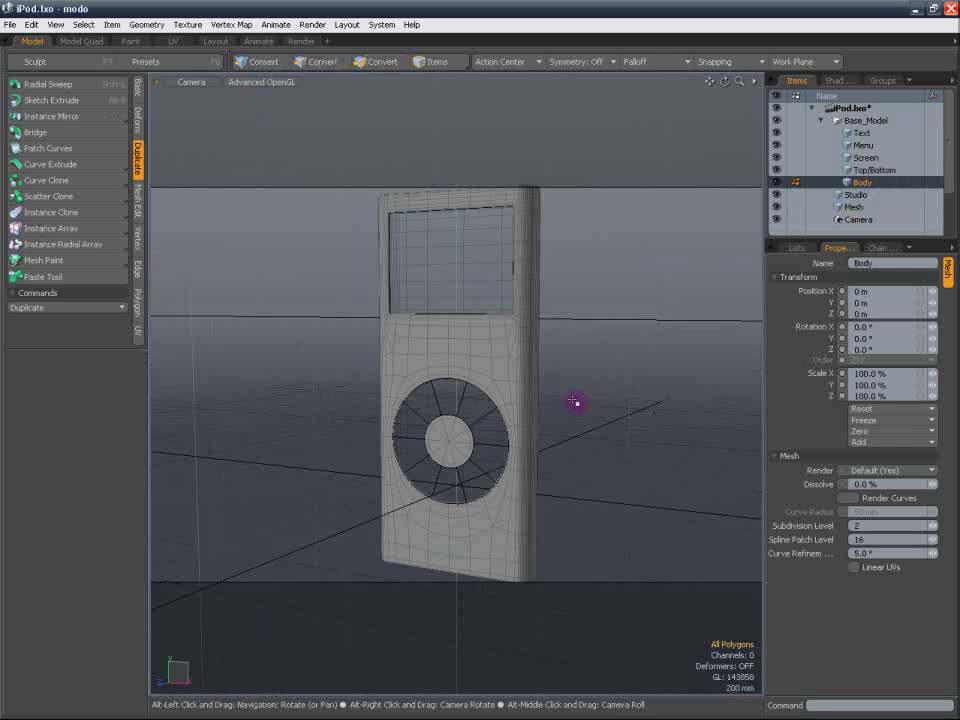
{"action": "left_click_drag", "start_coordinate": [564, 377], "coordinate": [559, 369], "text": "alt+shift"}
{"action": "scroll", "coordinate": [566, 368], "scroll_direction": "down", "scroll_amount": 2}
{"action": "scroll", "coordinate": [567, 365], "scroll_direction": "down", "scroll_amount": 1}
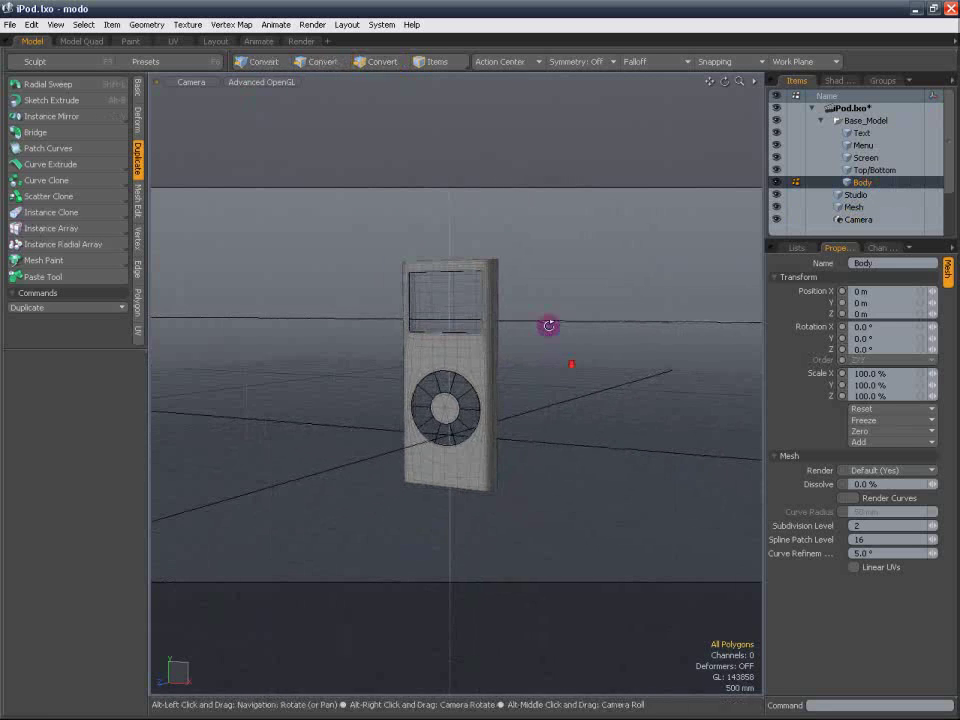
{"action": "mouse_move", "coordinate": [549, 326]}
{"action": "left_mouse_down", "text": "alt"}
{"action": "mouse_move", "coordinate": [559, 369]}
{"action": "mouse_move", "coordinate": [536, 339]}
{"action": "mouse_move", "coordinate": [529, 354]}
{"action": "mouse_move", "coordinate": [561, 360]}
{"action": "left_mouse_up", "text": "alt"}
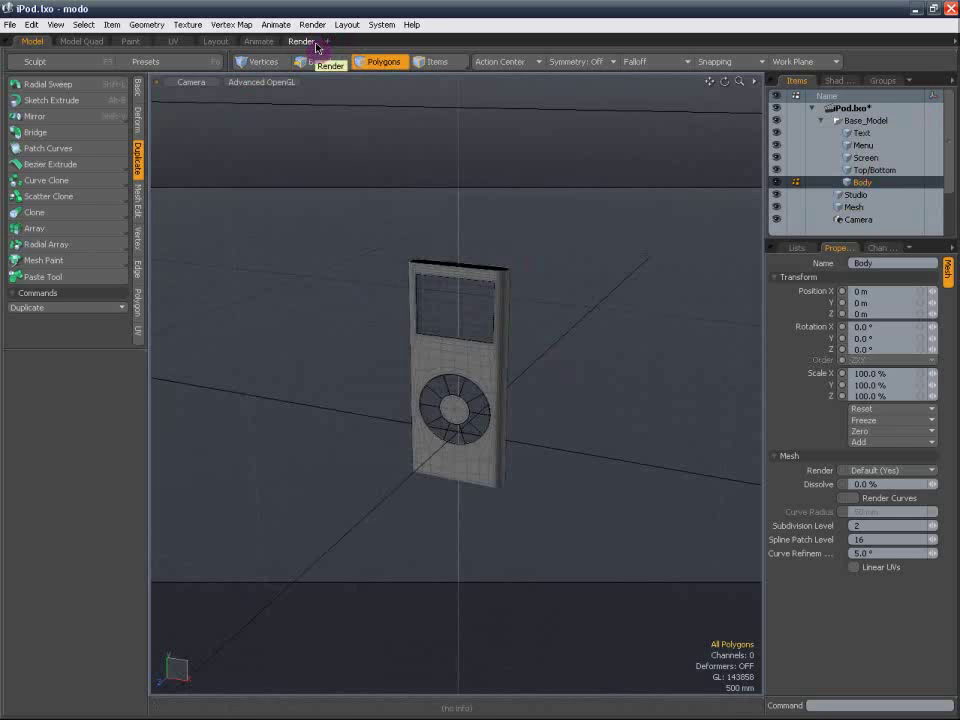
Save the scene and check the iPod in the rendering layout's preview.
{"action": "key", "text": "ctrl+s"}
{"action": "left_click", "coordinate": [507, 371]}
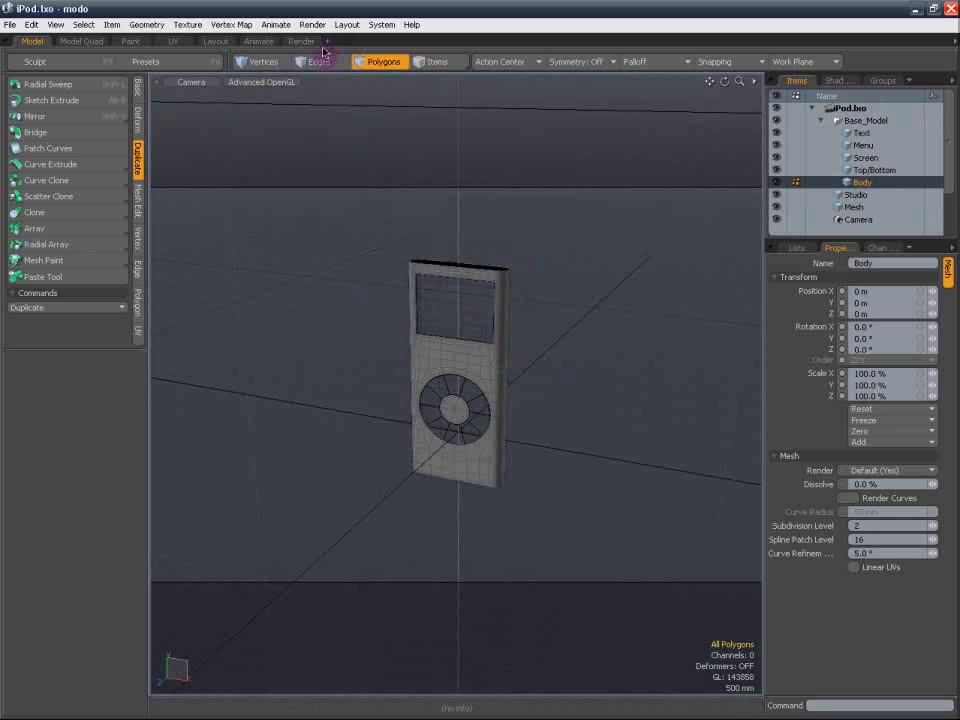
{"action": "left_click", "coordinate": [303, 42]}
{"action": "left_click", "coordinate": [545, 283]}
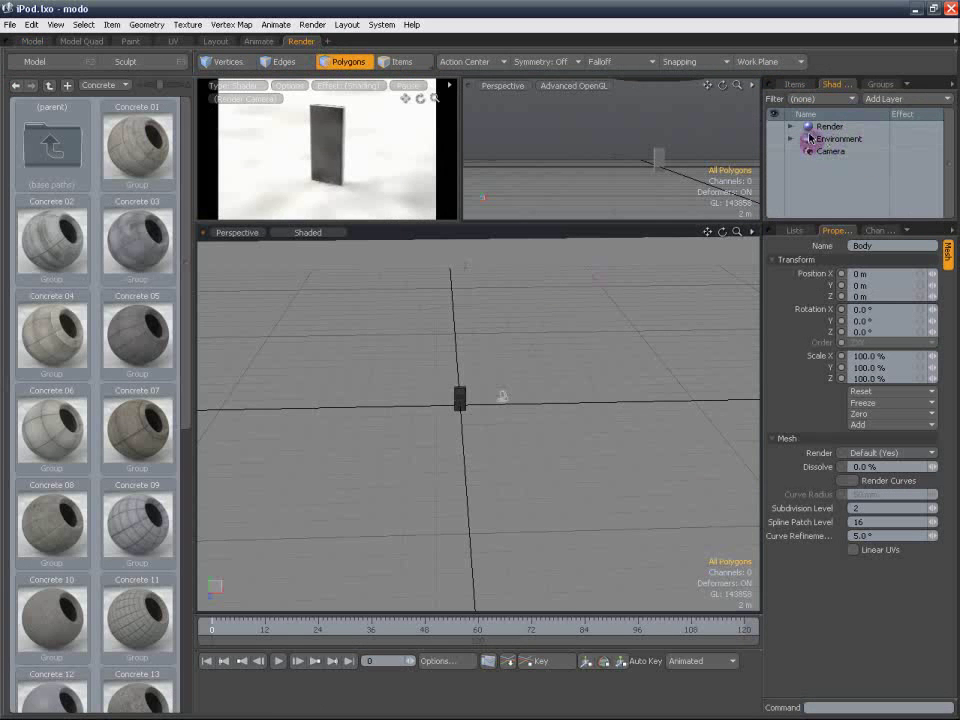
{"action": "left_click", "coordinate": [805, 85]}
Assign a new material named Floor to the Studio mesh in the modeling layout.
{"action": "left_click", "coordinate": [45, 43]}
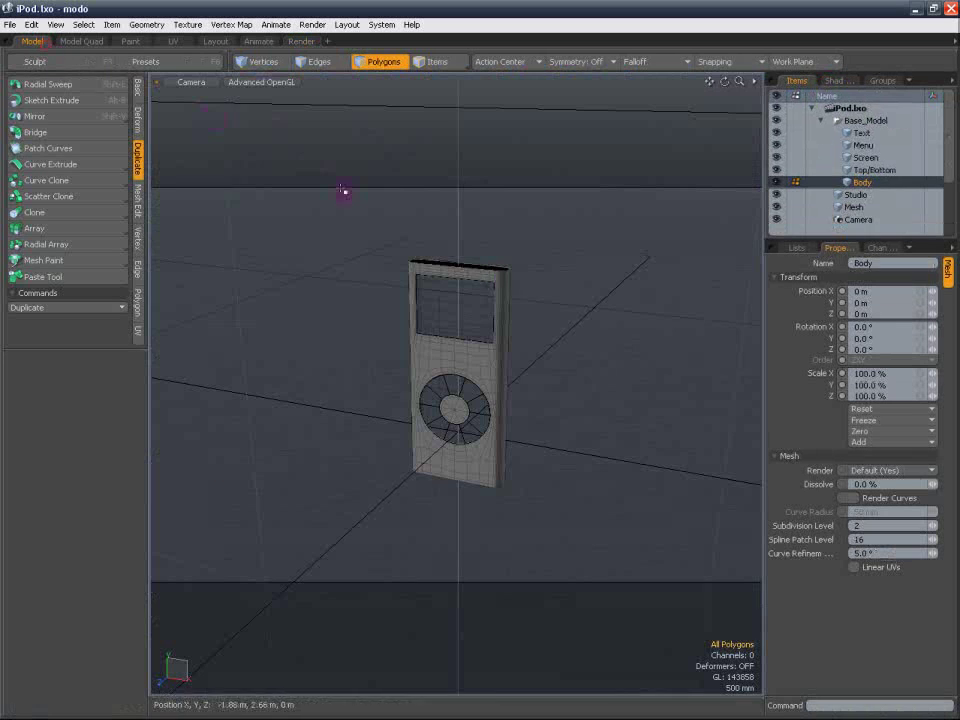
{"action": "left_click", "coordinate": [866, 196]}
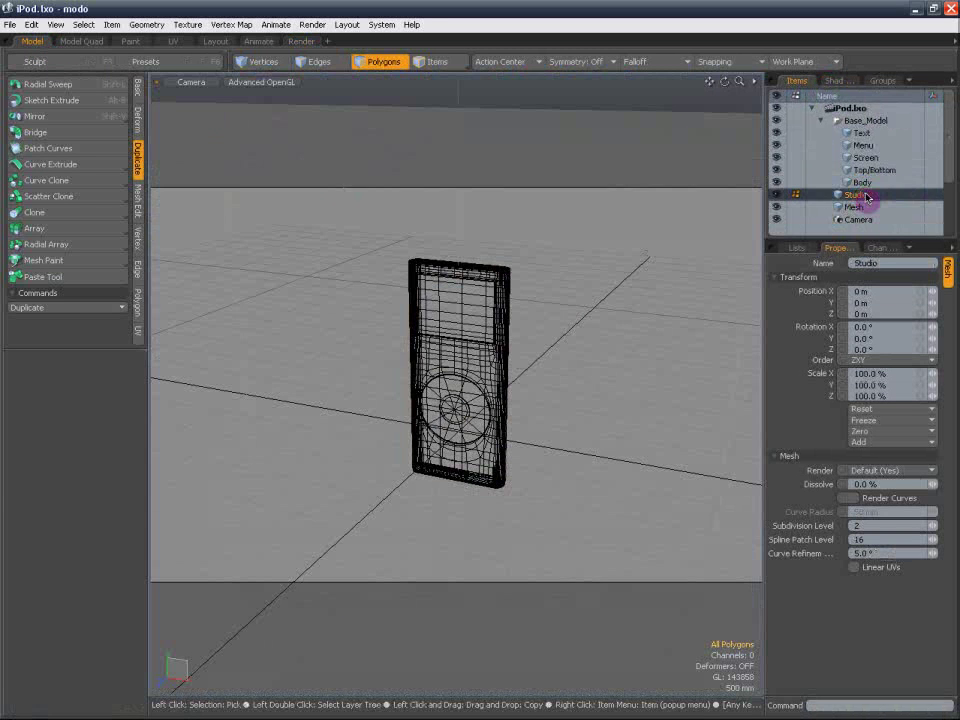
{"action": "type", "text": "m"}
{"action": "type", "text": "Floo"}
{"action": "key", "text": "Return"}
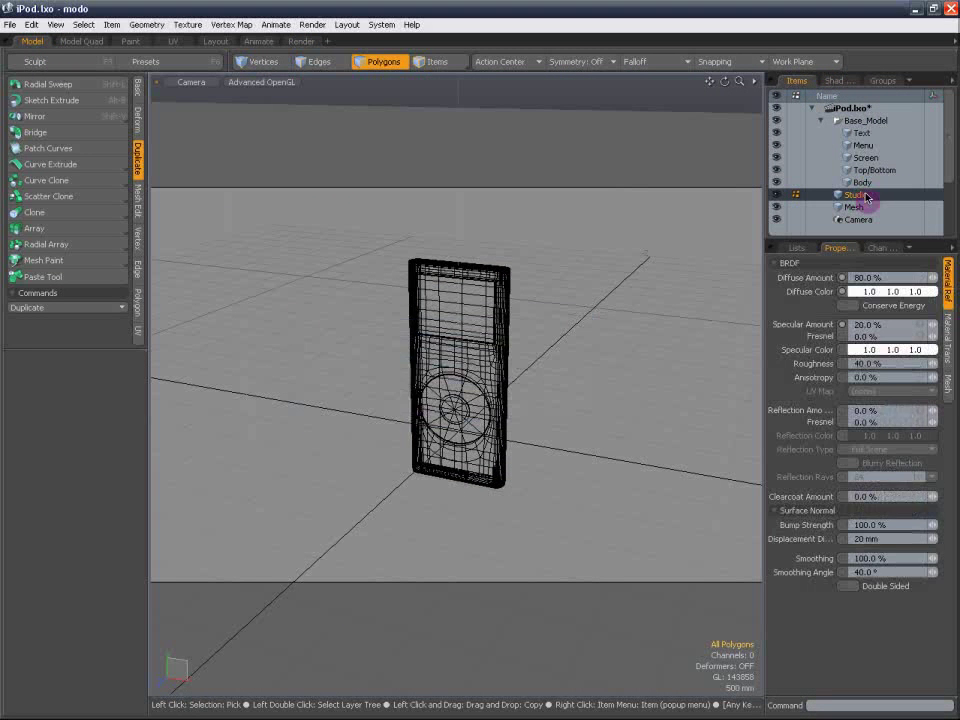
Select the disc above the iPod in the Mesh item and assign it a new material named Top_Diffuse.
{"action": "left_click", "coordinate": [866, 208]}
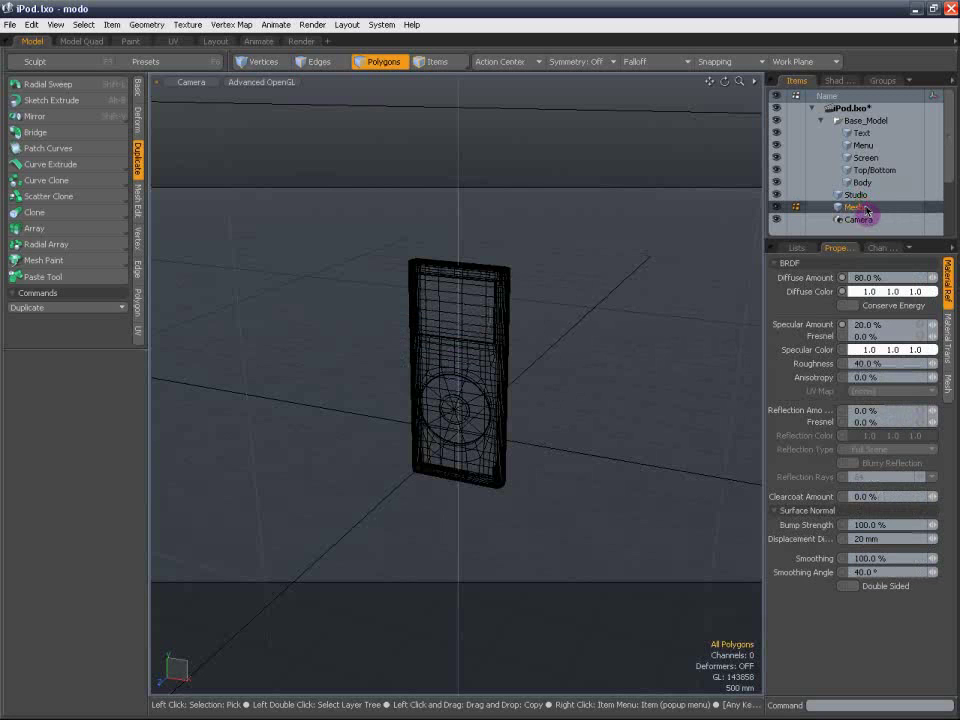
{"action": "left_click", "coordinate": [206, 84]}
{"action": "left_click", "coordinate": [206, 72]}
{"action": "left_click_drag", "start_coordinate": [467, 277], "coordinate": [478, 390], "text": "alt"}
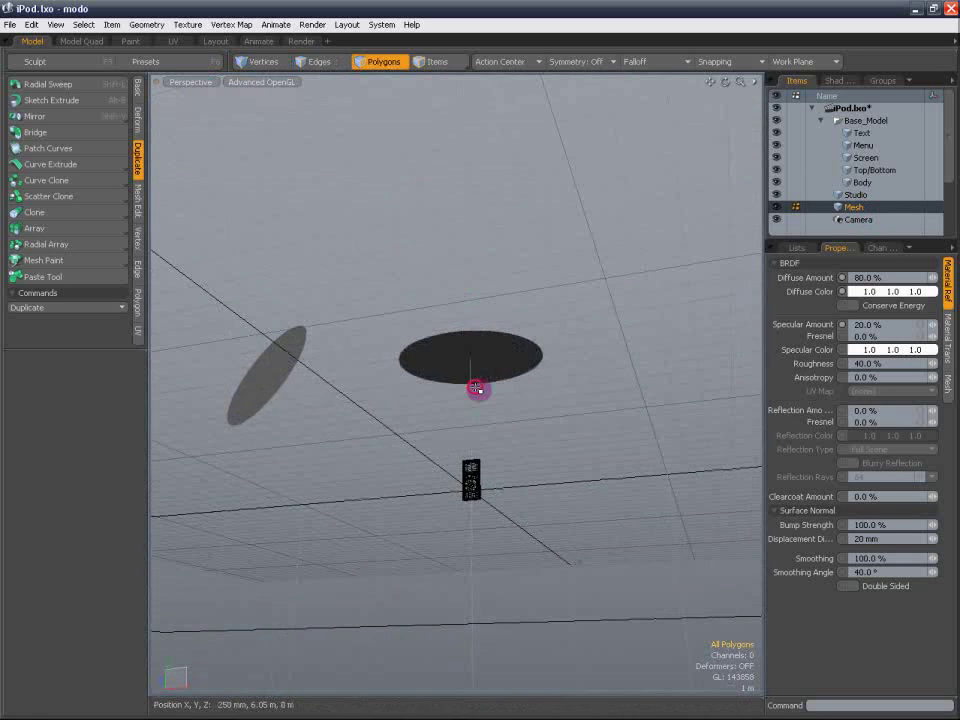
{"action": "left_click", "coordinate": [477, 372]}
{"action": "left_click_drag", "start_coordinate": [521, 232], "coordinate": [454, 330], "text": "alt"}
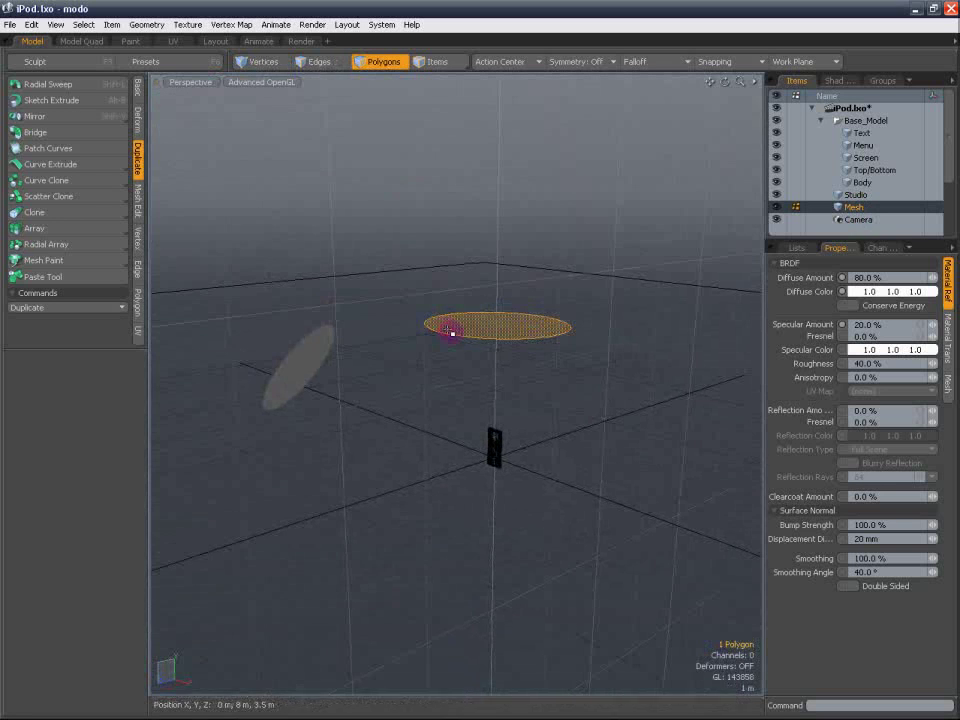
{"action": "key", "text": "m"}
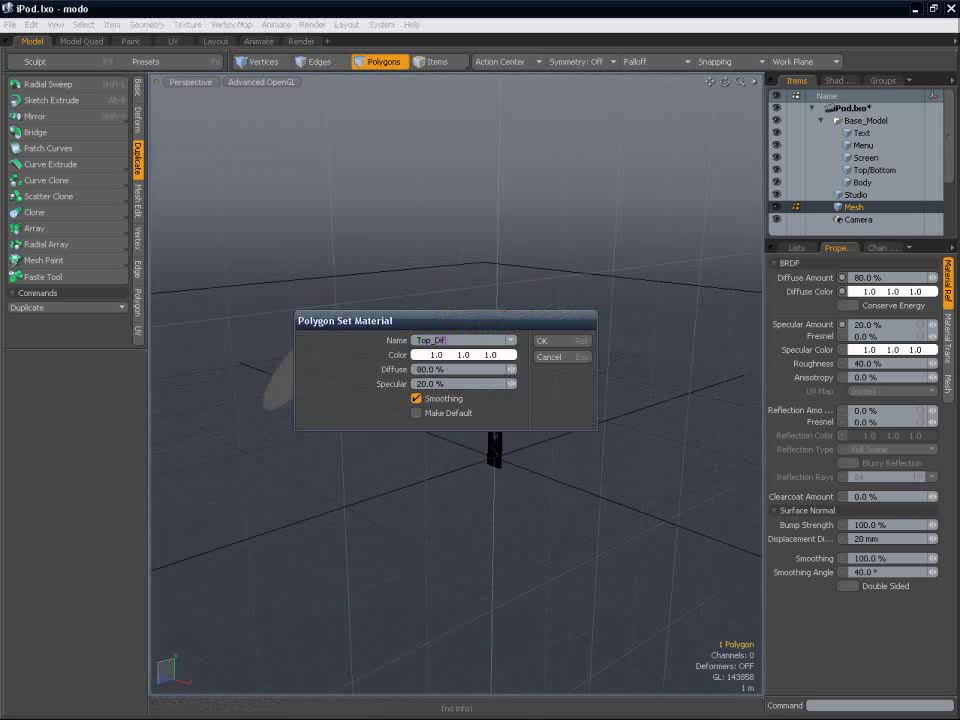
{"action": "key", "text": "Return"}
Assign a new material named Left_Light to the disc on the iPod's left side.
{"action": "left_click_drag", "start_coordinate": [394, 347], "coordinate": [525, 360], "text": "alt"}
{"action": "left_click", "coordinate": [371, 354]}
{"action": "key", "text": "m"}
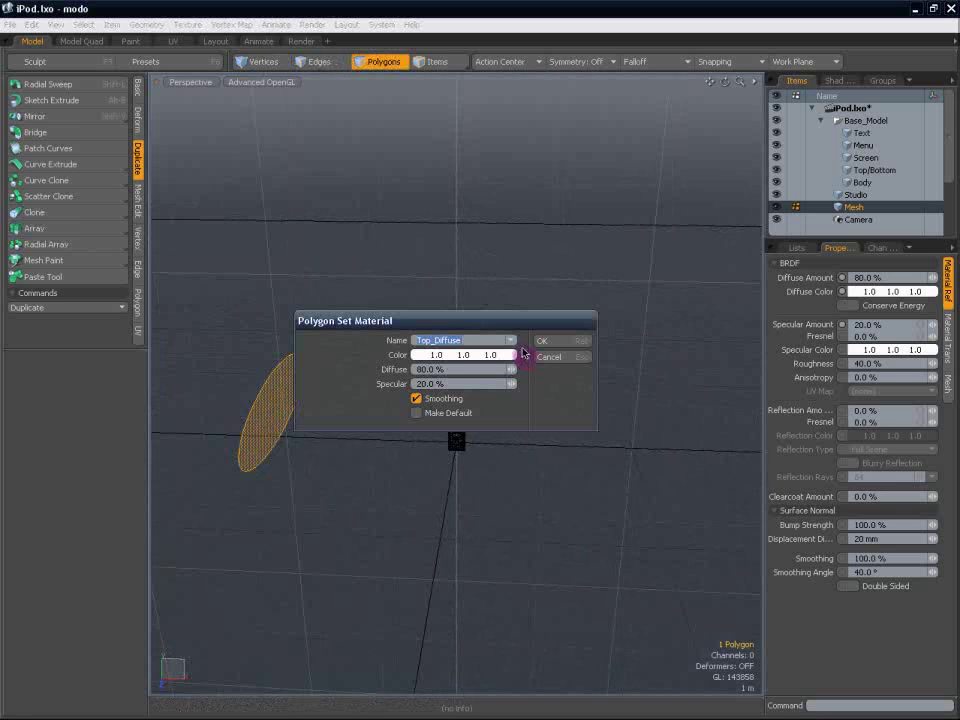
{"action": "type", "text": "Left_Light"}
{"action": "key", "text": "Return"}
Assign a new material named Right_Light to the disc on the iPod's right side and clear the selection.
{"action": "left_click_drag", "start_coordinate": [536, 343], "coordinate": [640, 338], "text": "alt"}
{"action": "left_click", "coordinate": [519, 350]}
{"action": "left_click_drag", "start_coordinate": [531, 313], "coordinate": [366, 348], "text": "alt"}
{"action": "key", "text": "m"}
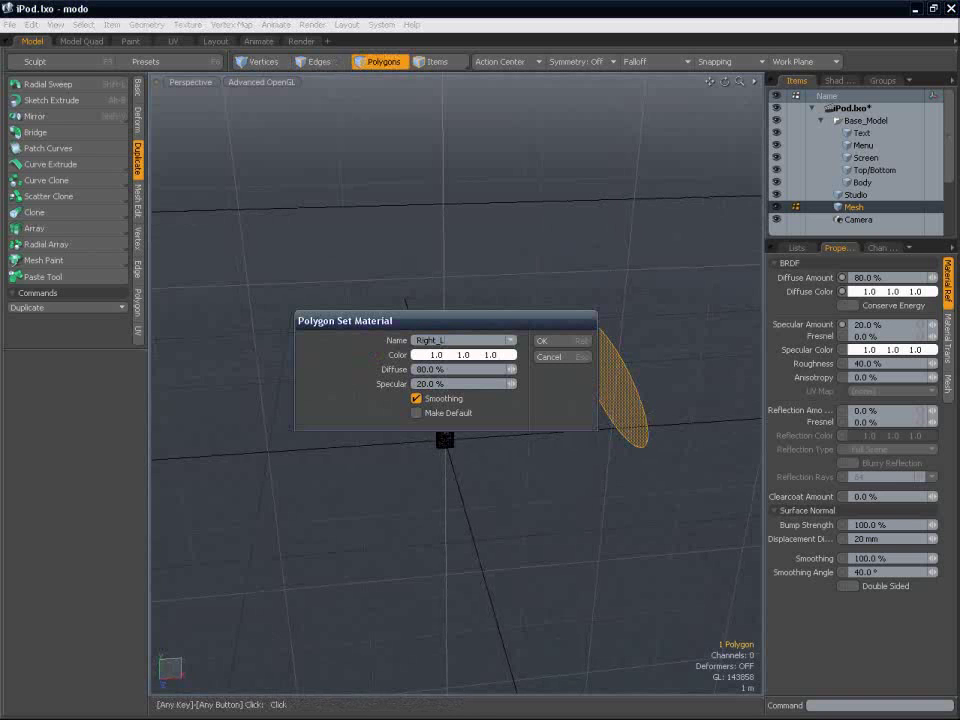
{"action": "type", "text": "Right_Light"}
{"action": "key", "text": "Return"}
{"action": "left_click", "coordinate": [590, 239]}
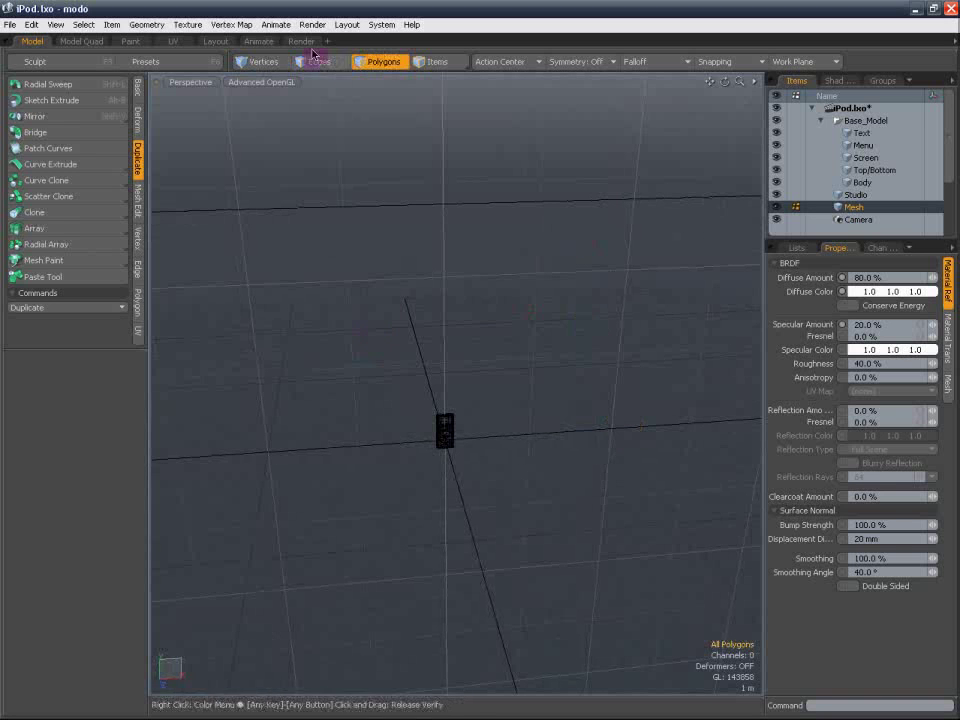
Set the diffuse and specular amounts of the Top_Diffuse material to 0% in the shader tree.
{"action": "left_click", "coordinate": [303, 42]}
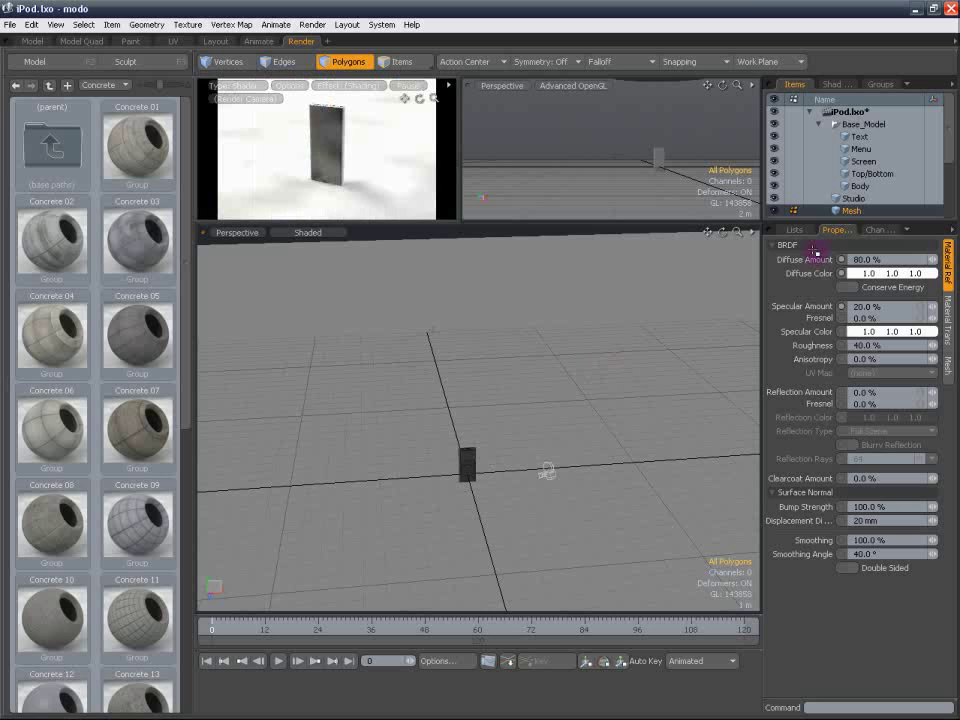
{"action": "left_click", "coordinate": [840, 84]}
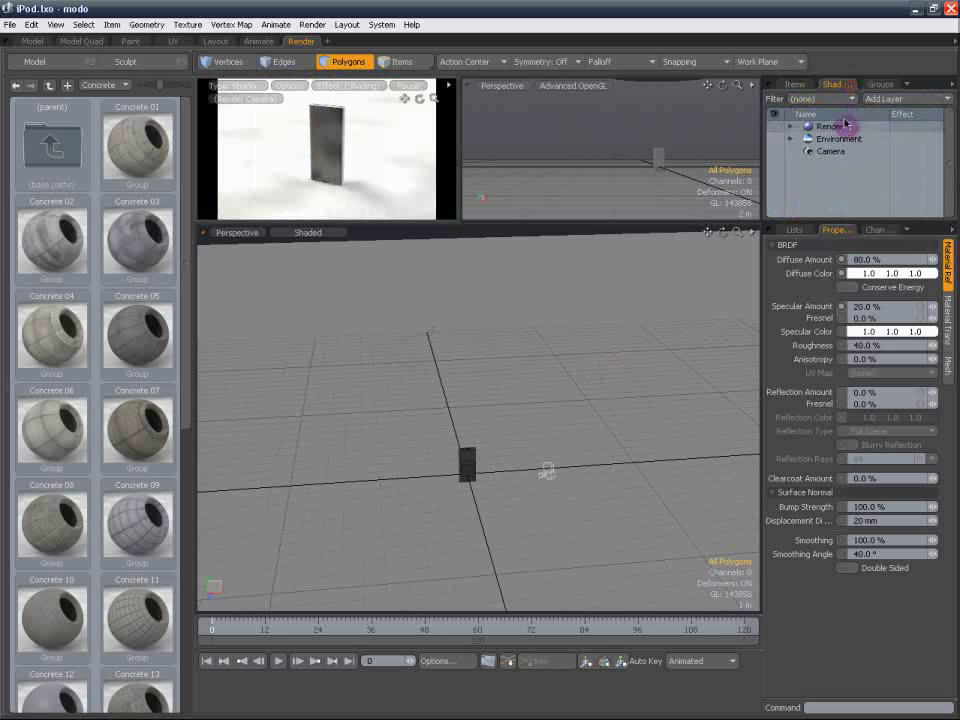
{"action": "left_click", "coordinate": [840, 127]}
{"action": "left_click", "coordinate": [948, 360]}
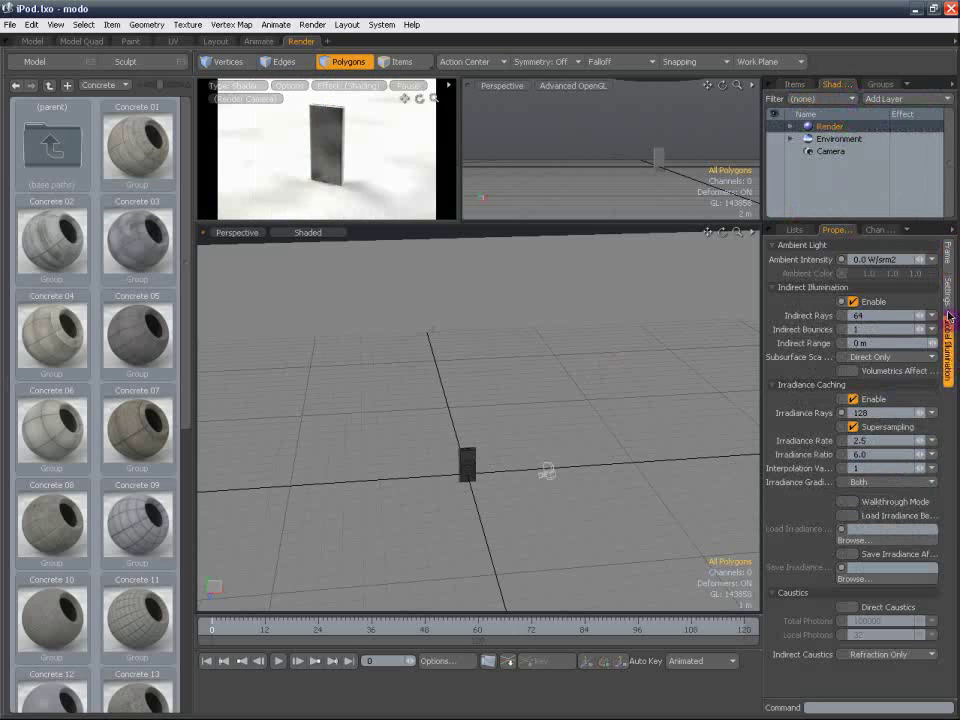
{"action": "left_click", "coordinate": [792, 127]}
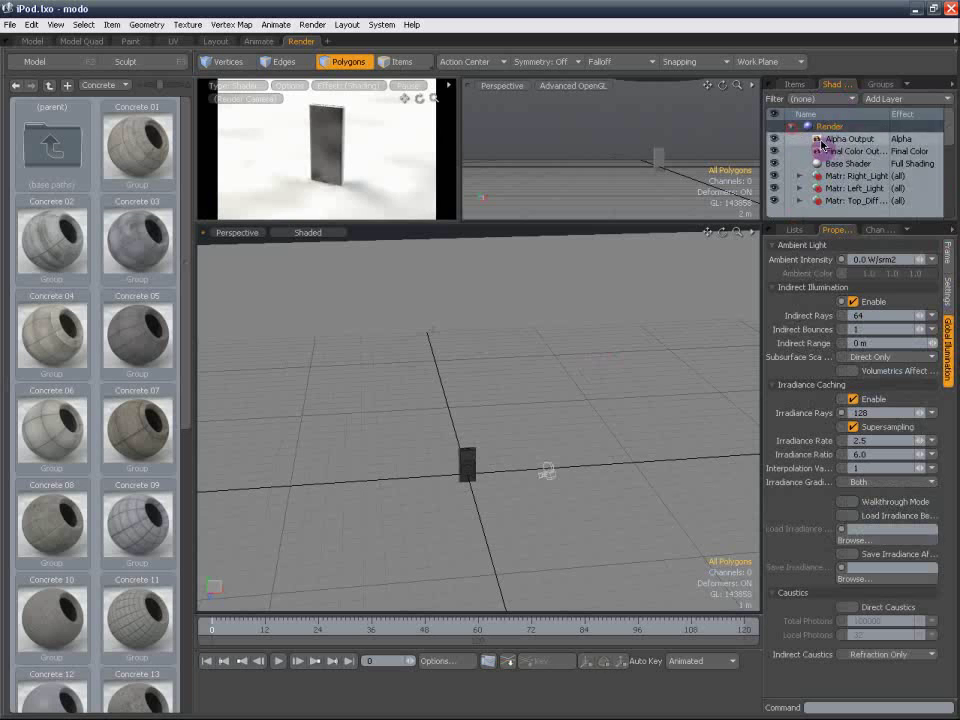
{"action": "left_click_drag", "start_coordinate": [953, 139], "coordinate": [953, 151]}
{"action": "left_click", "coordinate": [864, 188]}
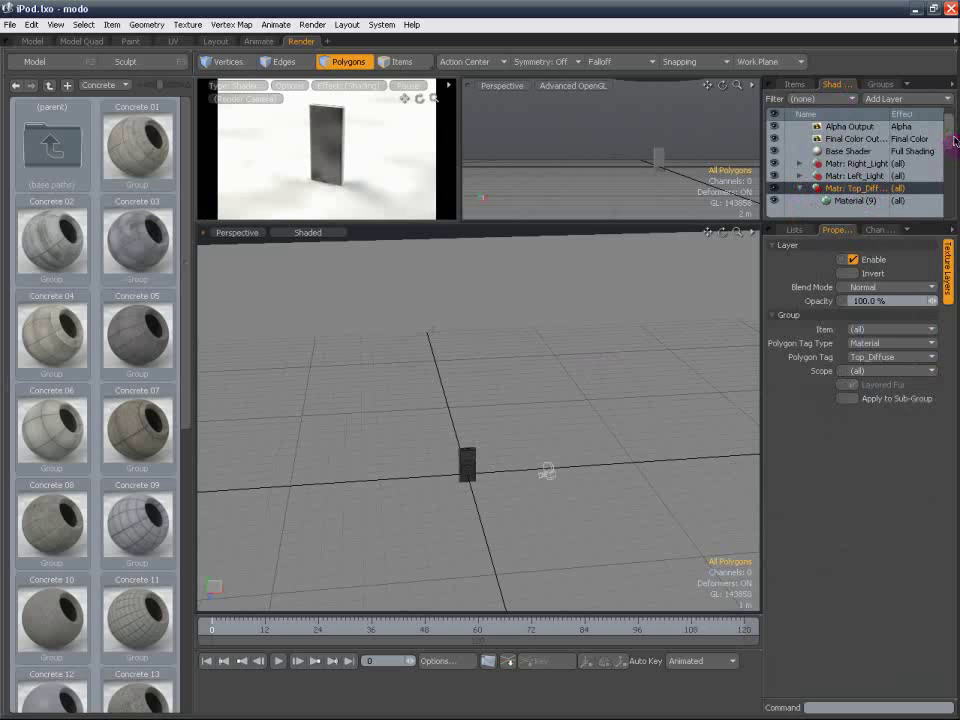
{"action": "left_click_drag", "start_coordinate": [955, 140], "coordinate": [955, 152]}
{"action": "left_click", "coordinate": [850, 188]}
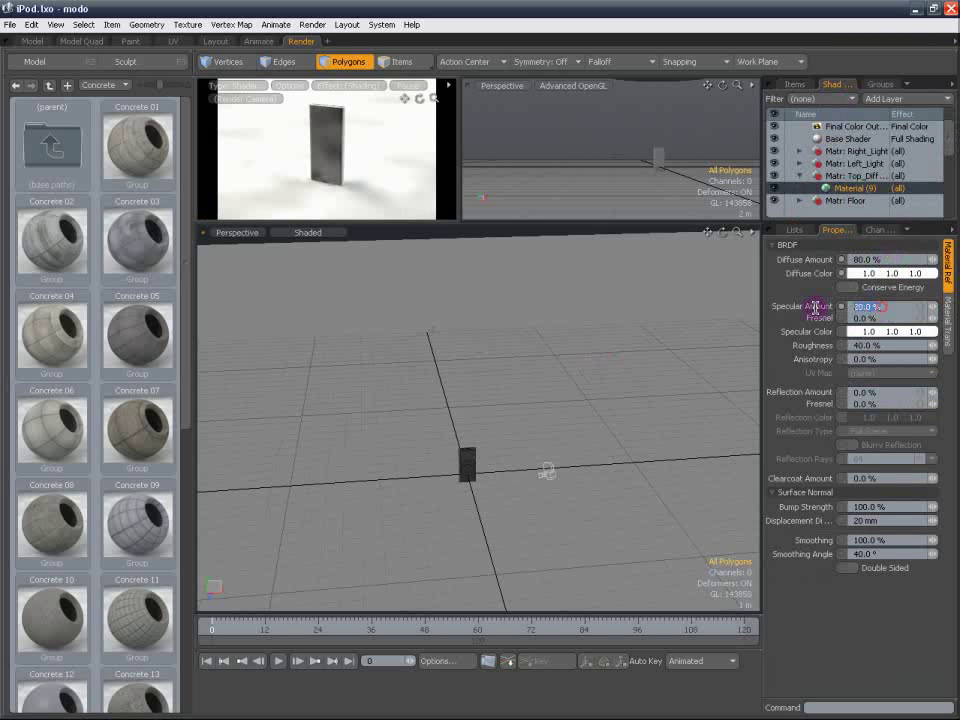
{"action": "type", "text": "0"}
{"action": "key", "text": "Return"}
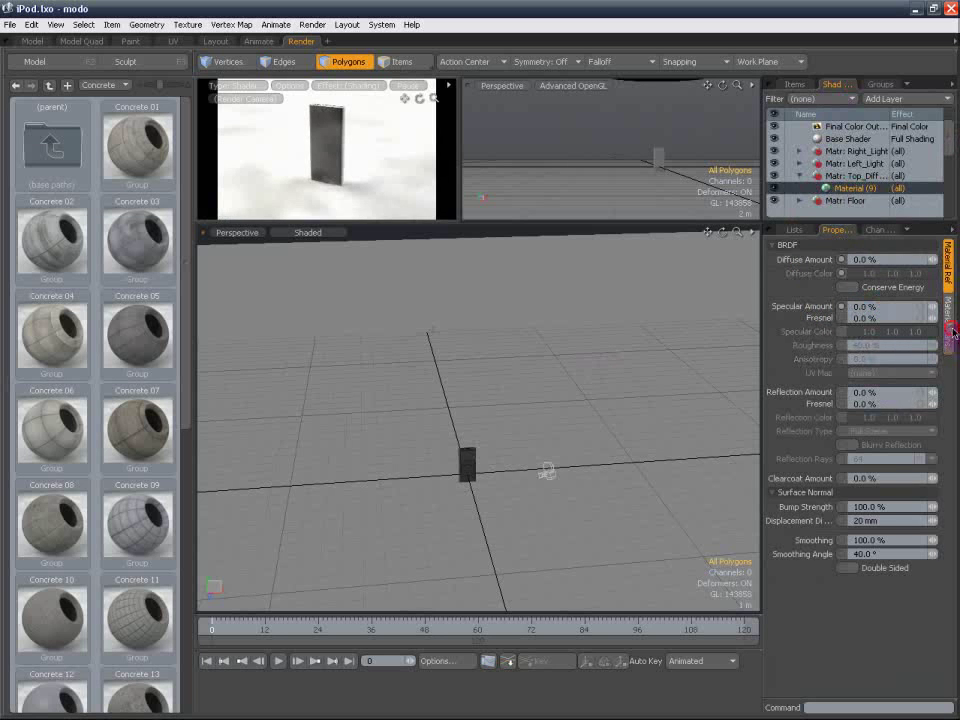
Set the Top_Diffuse material's luminous intensity to 2.0 W/srm2.
{"action": "left_click", "coordinate": [953, 330]}
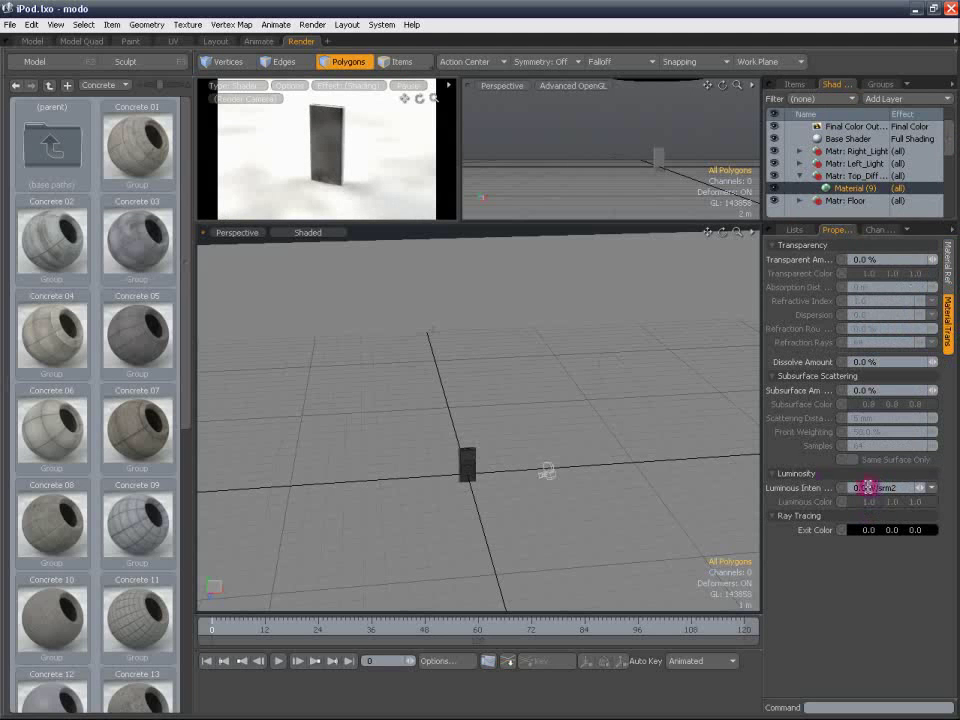
{"action": "type", "text": "2"}
{"action": "key", "text": "Return"}
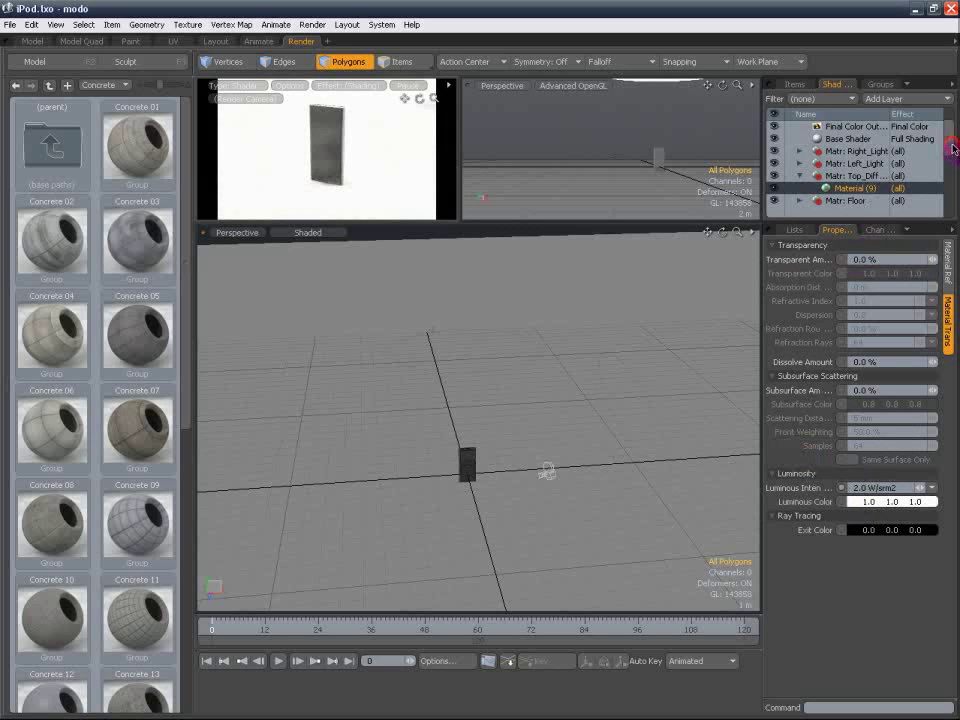
Apply the Studio Room 01 preset from the studio environment presets to the scene's environment.
{"action": "left_click_drag", "start_coordinate": [953, 148], "coordinate": [945, 198]}
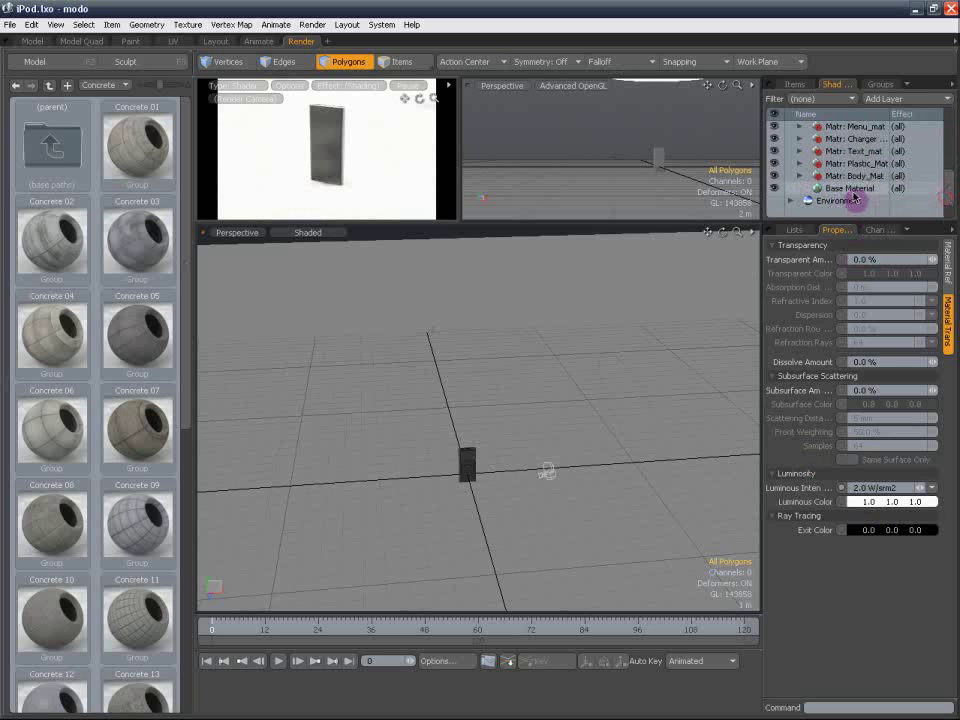
{"action": "left_click", "coordinate": [850, 199]}
{"action": "double_click", "coordinate": [50, 143]}
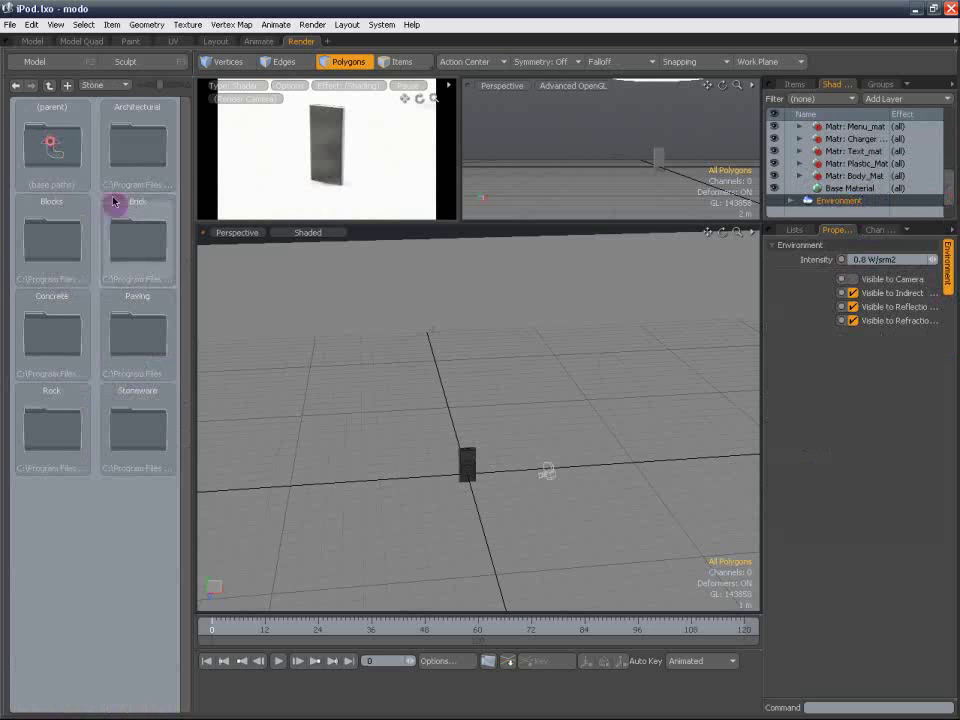
{"action": "left_click", "coordinate": [122, 85]}
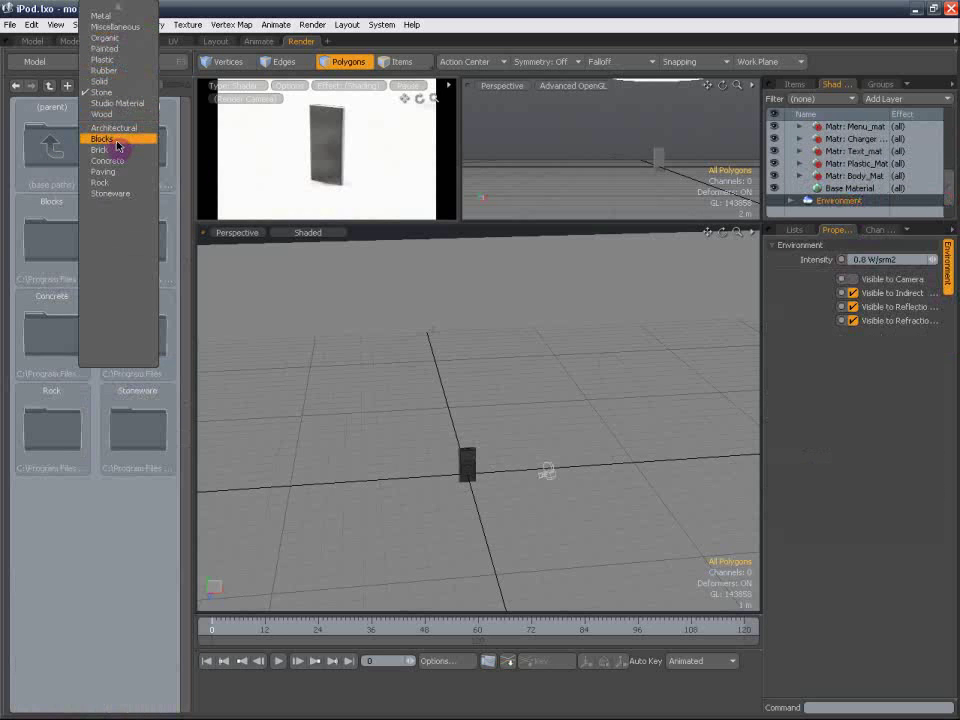
{"action": "left_click", "coordinate": [121, 36]}
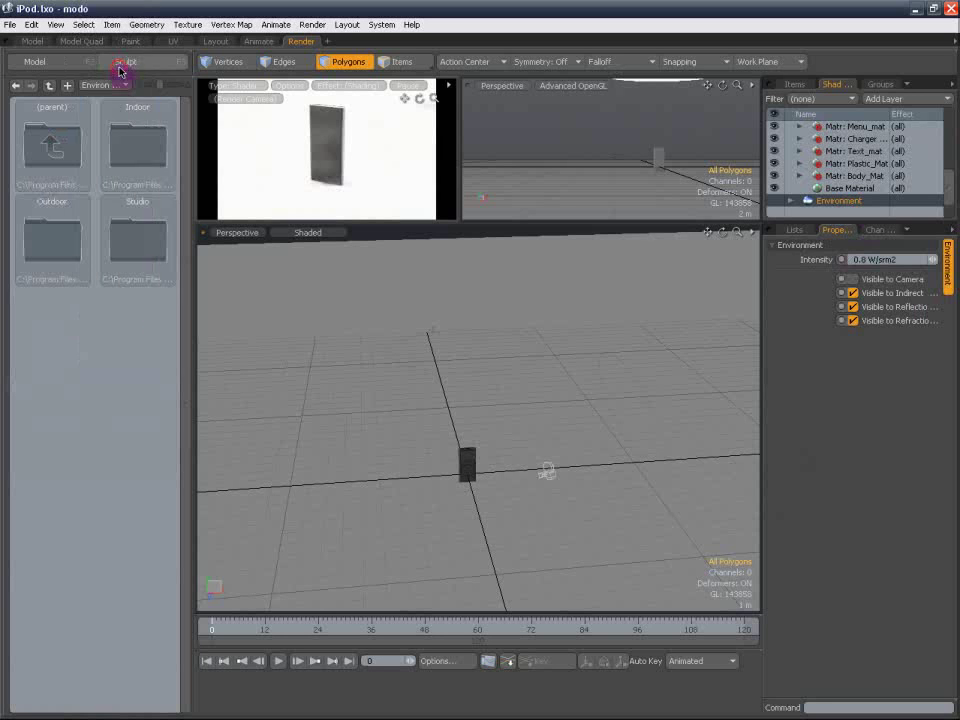
{"action": "double_click", "coordinate": [137, 280]}
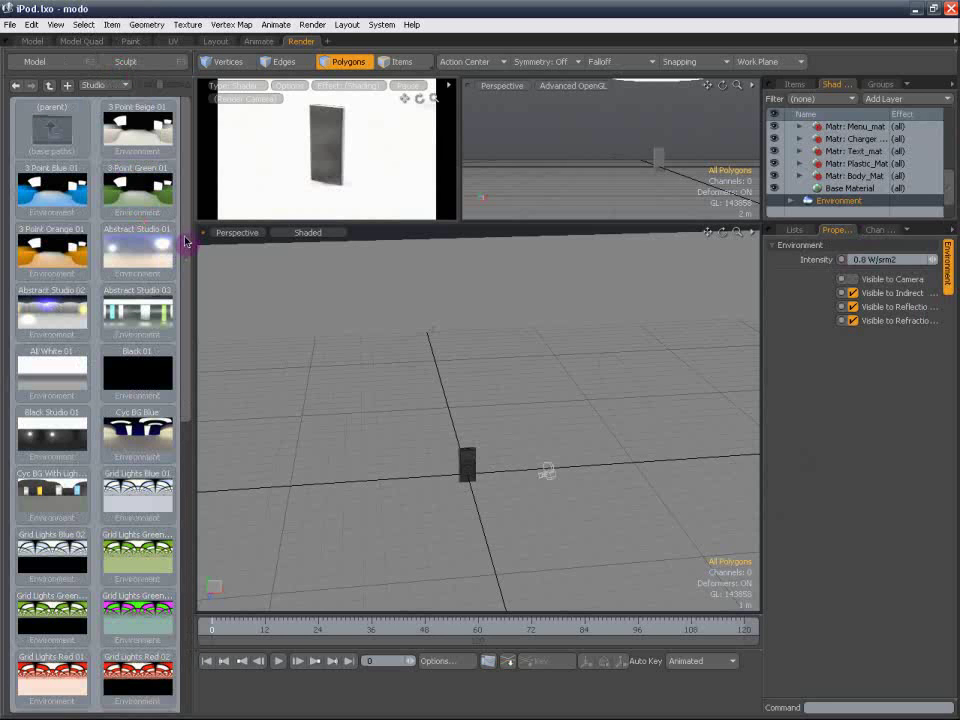
{"action": "left_click_drag", "start_coordinate": [185, 241], "coordinate": [173, 571]}
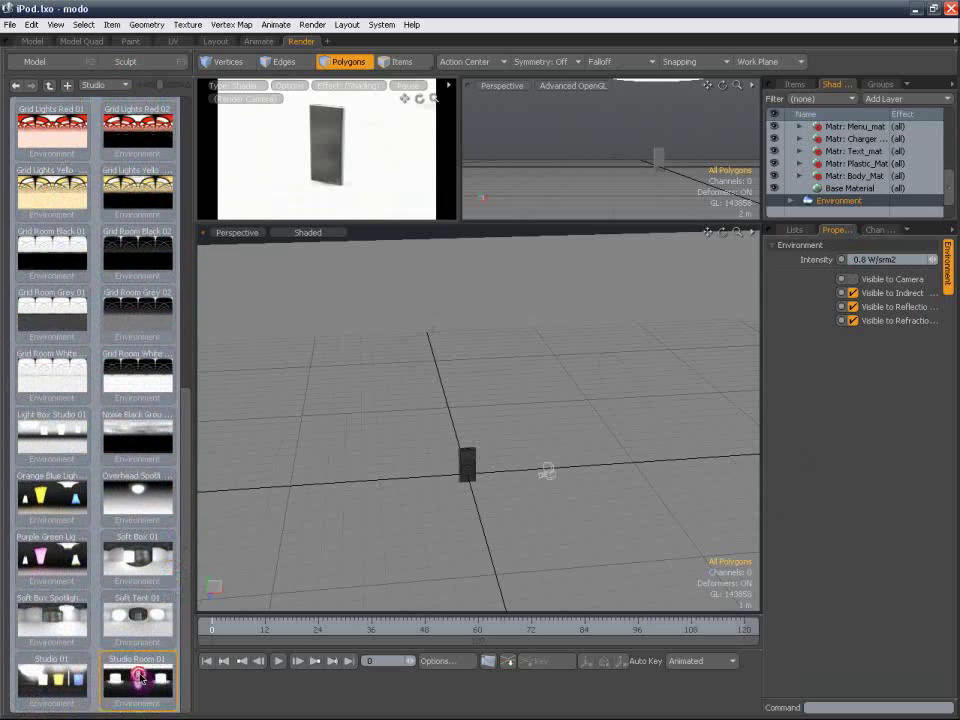
{"action": "left_click_drag", "start_coordinate": [139, 678], "coordinate": [406, 456]}
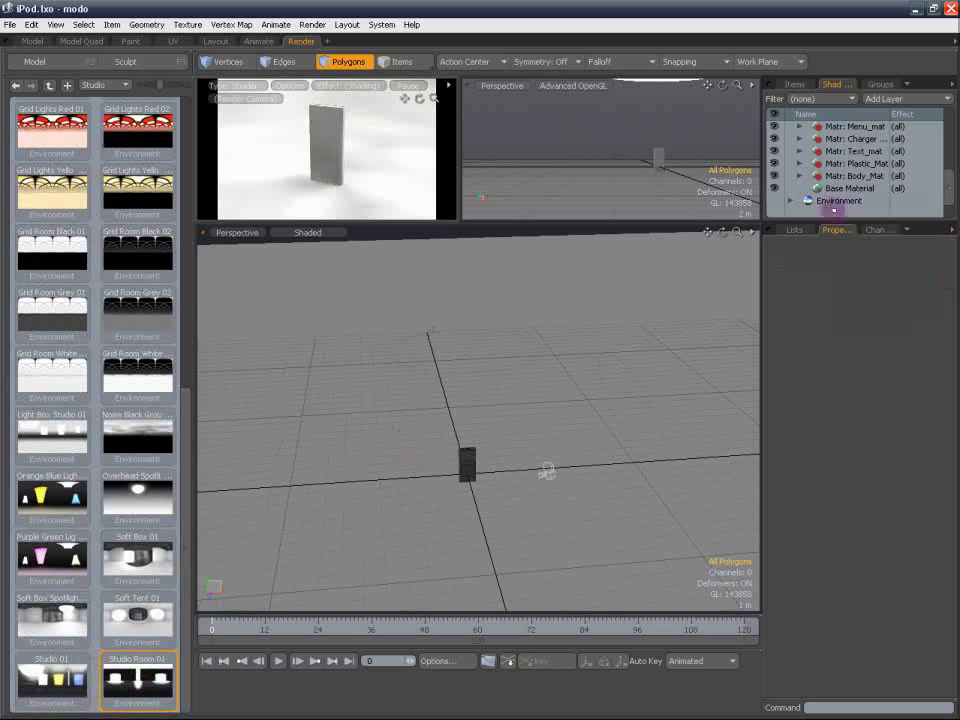
{"action": "left_click", "coordinate": [856, 203]}
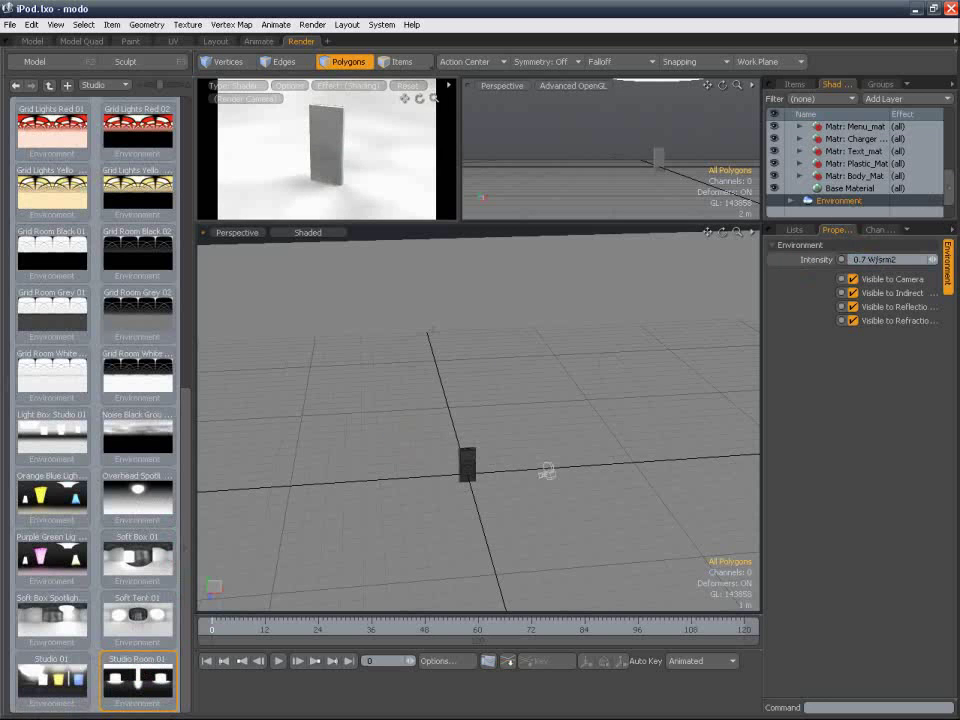
{"action": "left_click", "coordinate": [647, 127]}
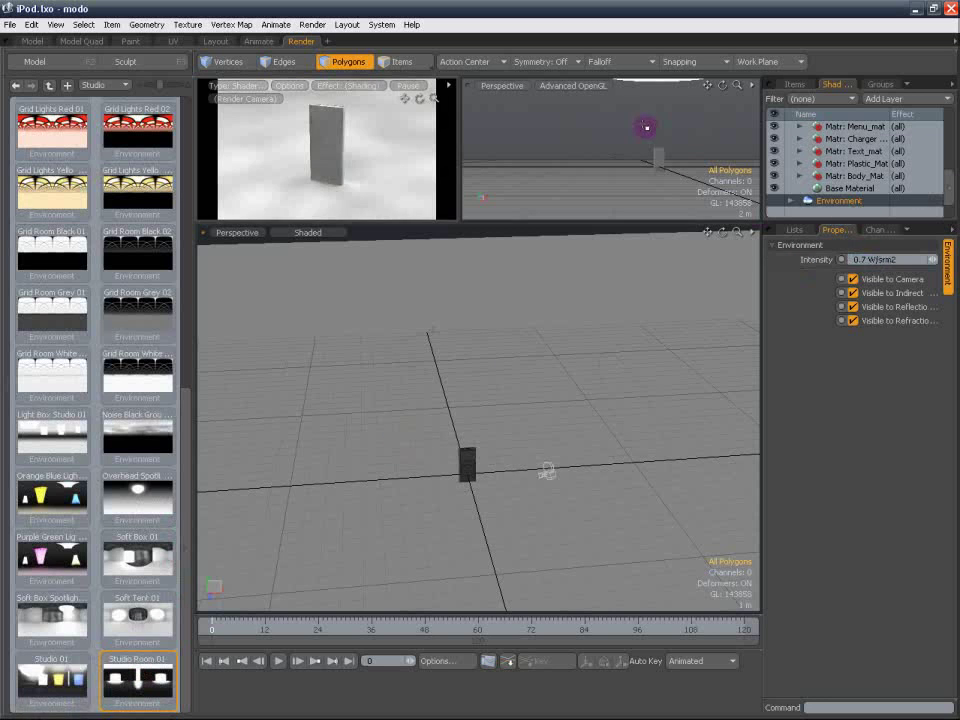
Render the current frame to check the iPod's lighting and dismiss the render window.
{"action": "left_click", "coordinate": [313, 24]}
{"action": "left_click", "coordinate": [270, 51]}
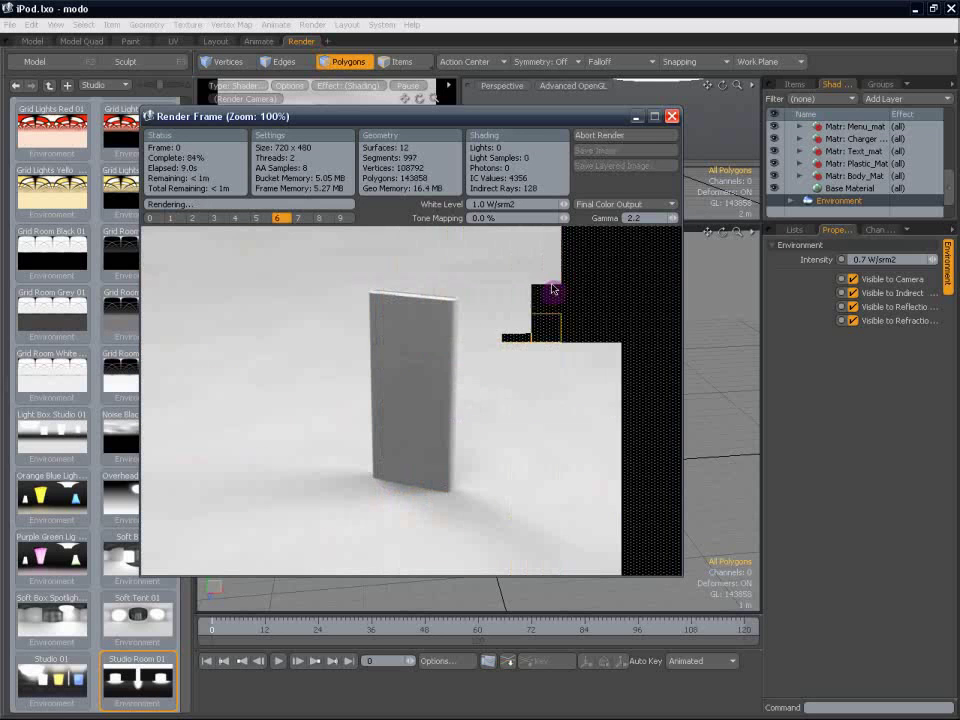
{"action": "left_click", "coordinate": [673, 117]}
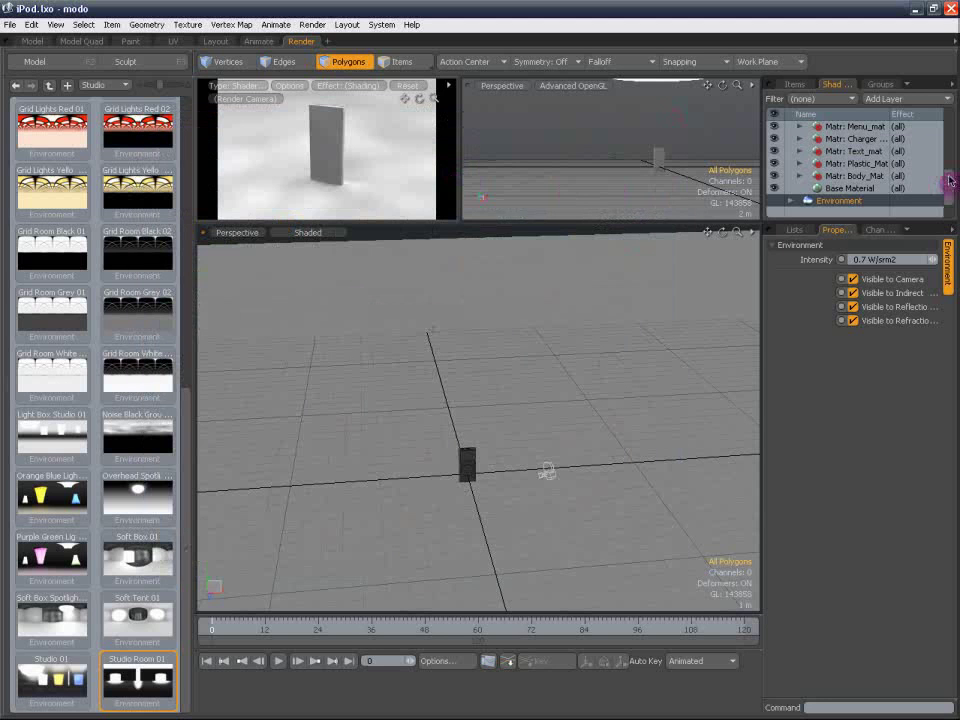
Set the Floor material's diffuse amount to 100% and its specular amount to 0%.
{"action": "mouse_move", "coordinate": [950, 181]}
{"action": "left_mouse_down"}
{"action": "mouse_move", "coordinate": [952, 137]}
{"action": "mouse_move", "coordinate": [949, 158]}
{"action": "left_mouse_up"}
{"action": "left_click", "coordinate": [850, 167]}
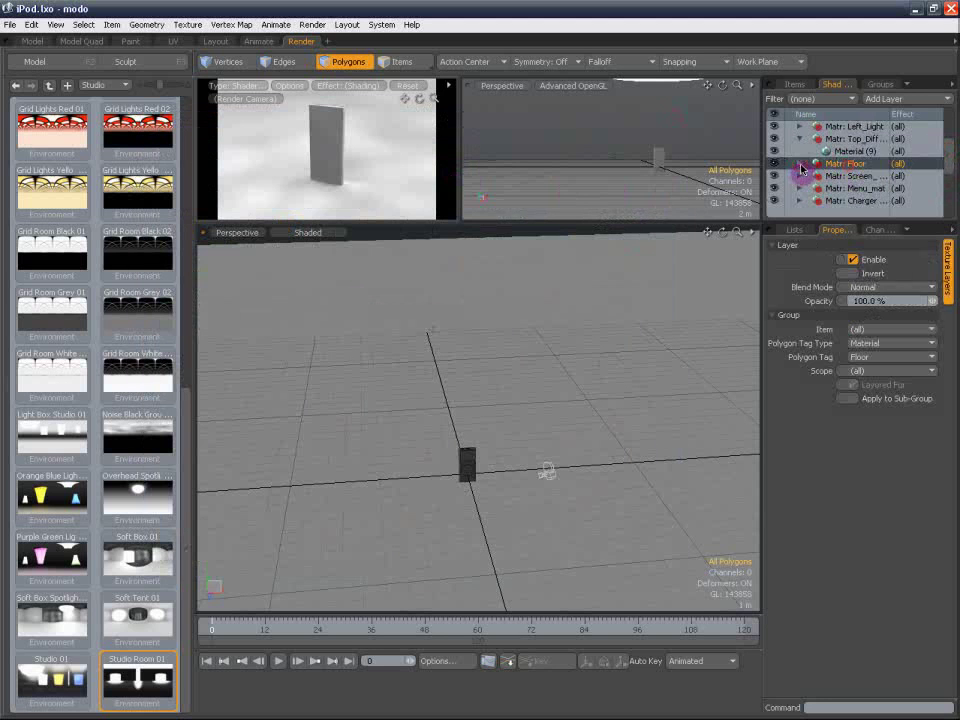
{"action": "left_click", "coordinate": [801, 165]}
{"action": "left_click", "coordinate": [852, 176]}
{"action": "left_click", "coordinate": [945, 262]}
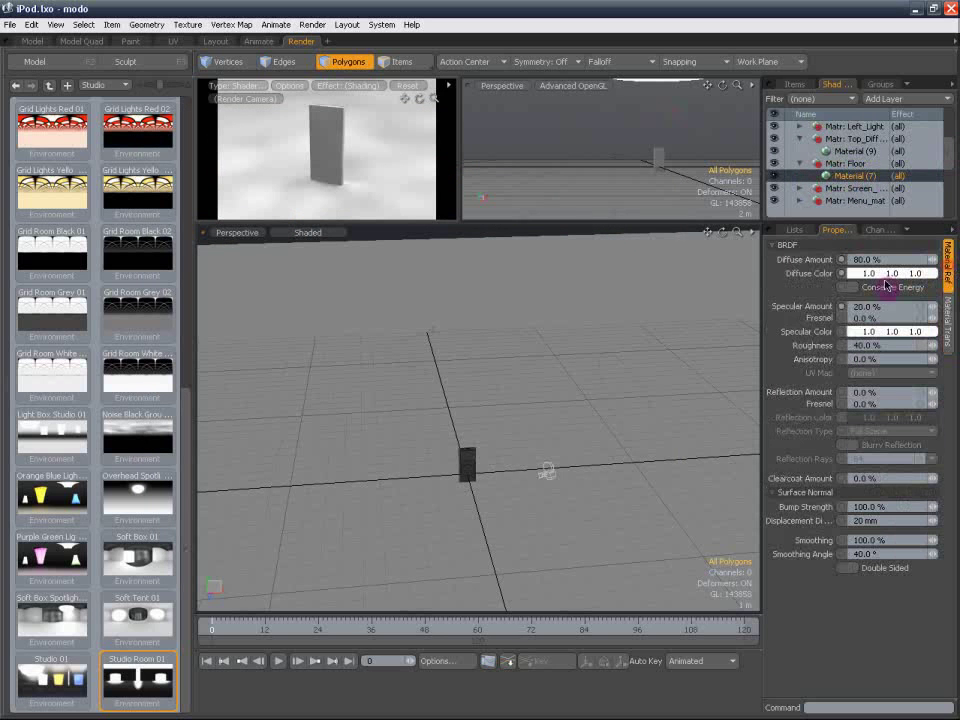
{"action": "type", "text": "0"}
{"action": "key", "text": "Return"}
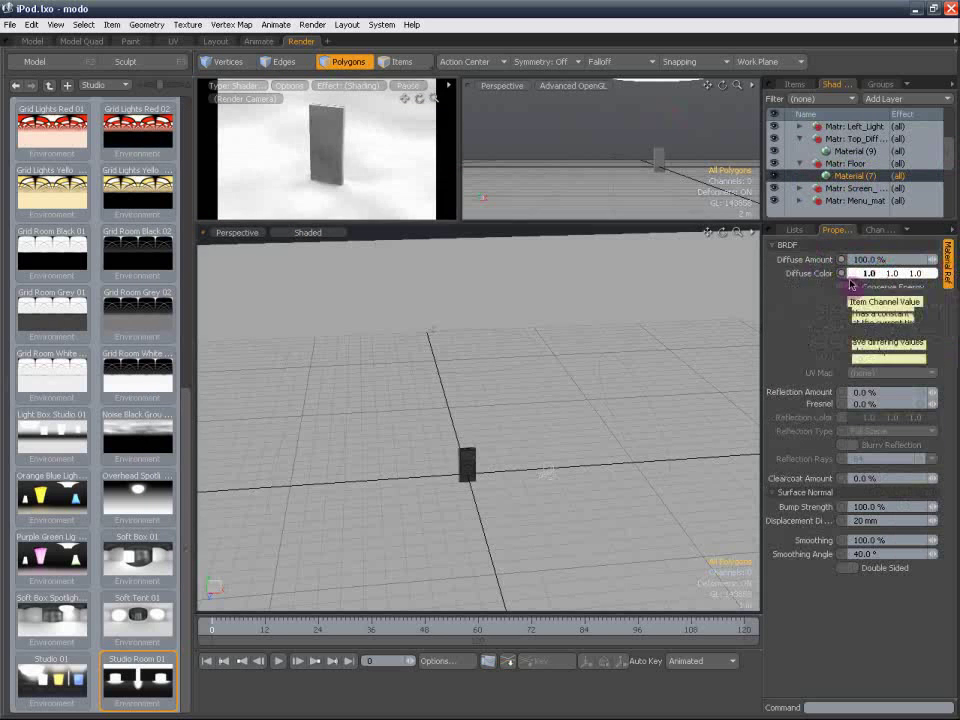
Change the Floor material's diffuse color to a near-black grey of 0.01 in all three channels.
{"action": "double_click", "coordinate": [870, 274]}
{"action": "left_click", "coordinate": [336, 183]}
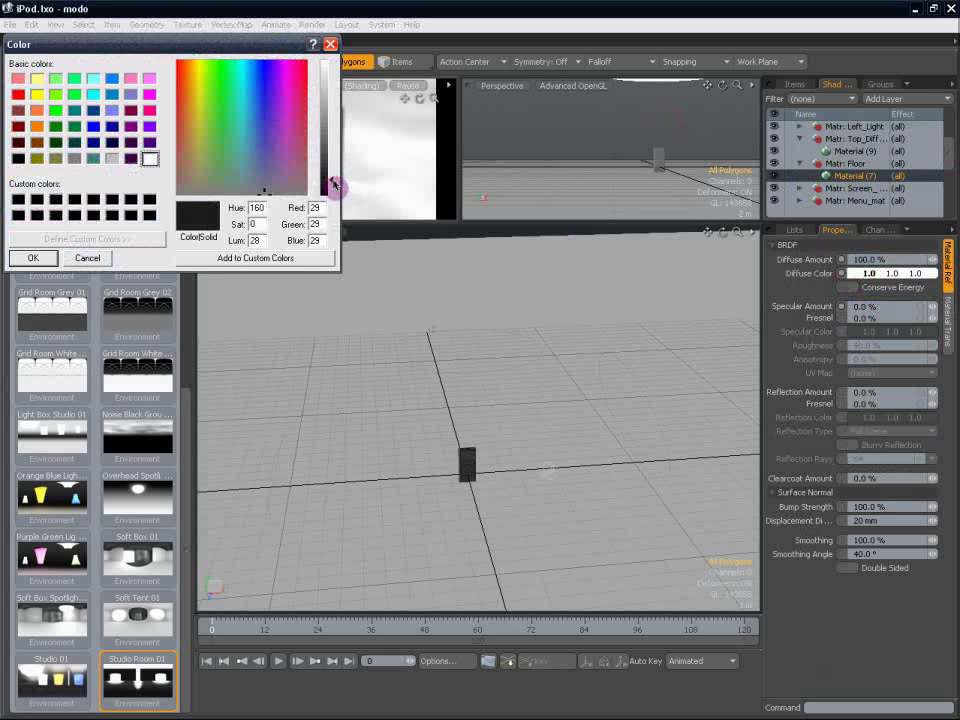
{"action": "left_click", "coordinate": [33, 257]}
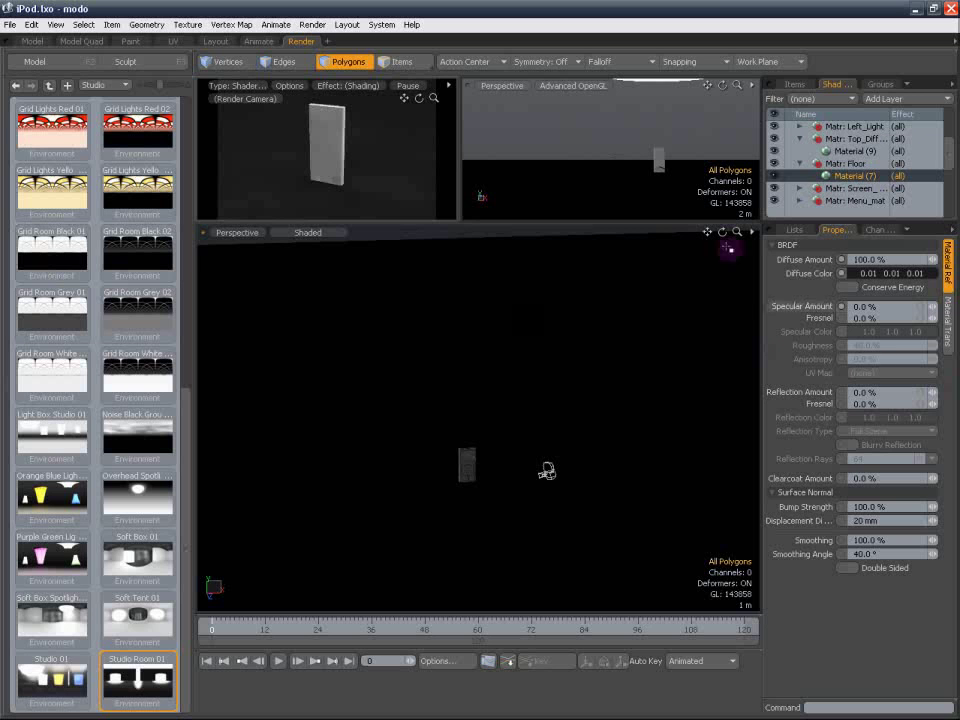
{"action": "left_click", "coordinate": [799, 163]}
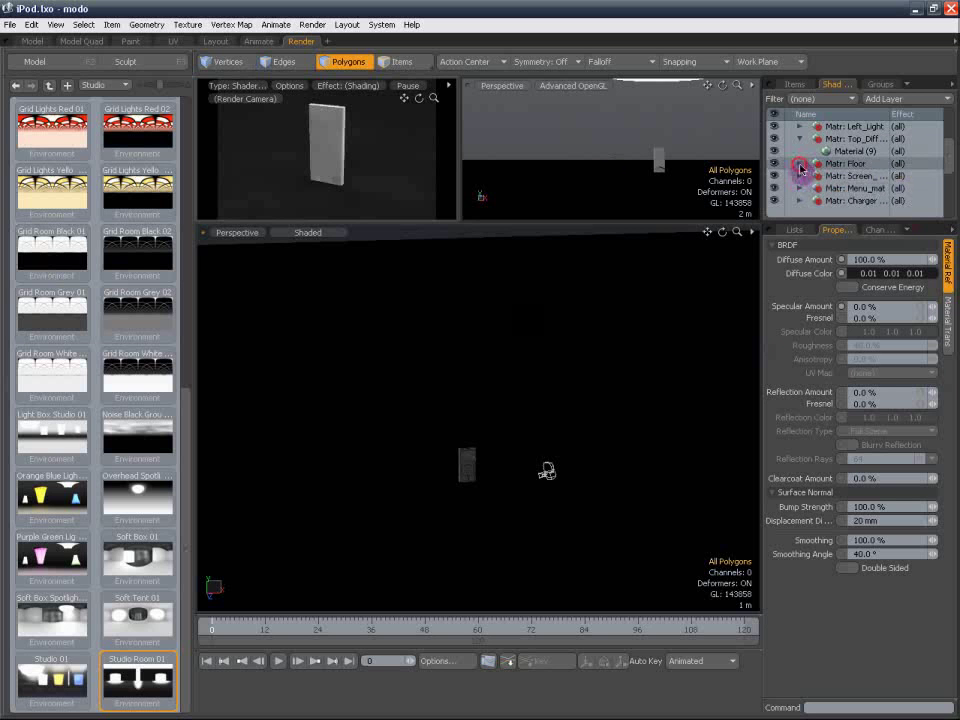
Move the Right_Light and Left_Light material groups above the Base Shader in the shader tree.
{"action": "left_click_drag", "start_coordinate": [954, 157], "coordinate": [954, 145]}
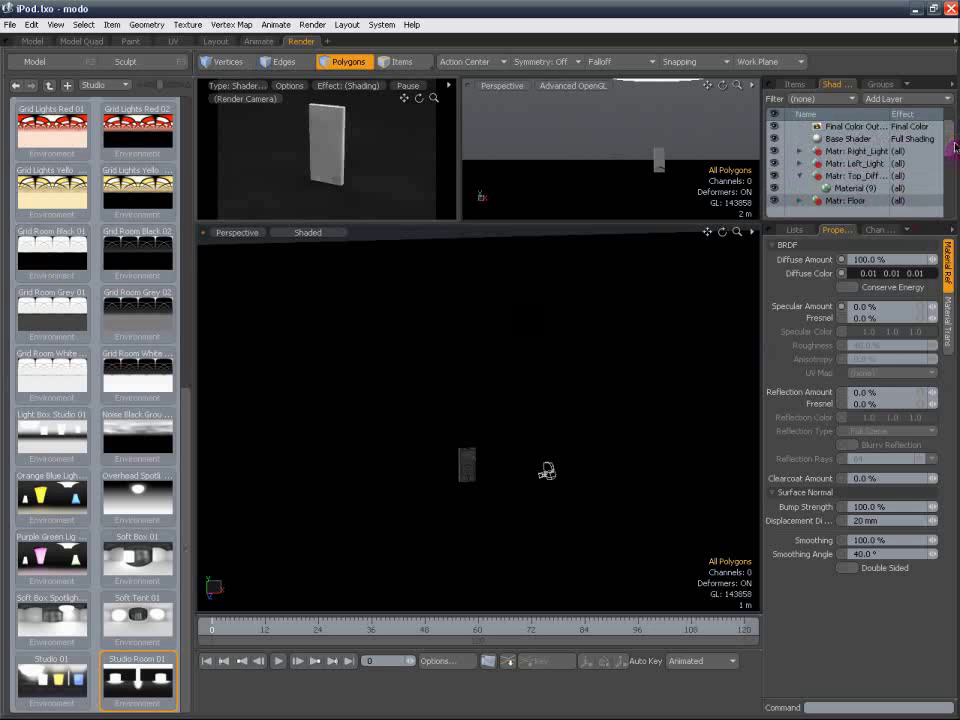
{"action": "left_click", "coordinate": [799, 176]}
{"action": "left_click", "coordinate": [851, 175]}
{"action": "left_click_drag", "start_coordinate": [855, 157], "coordinate": [856, 133]}
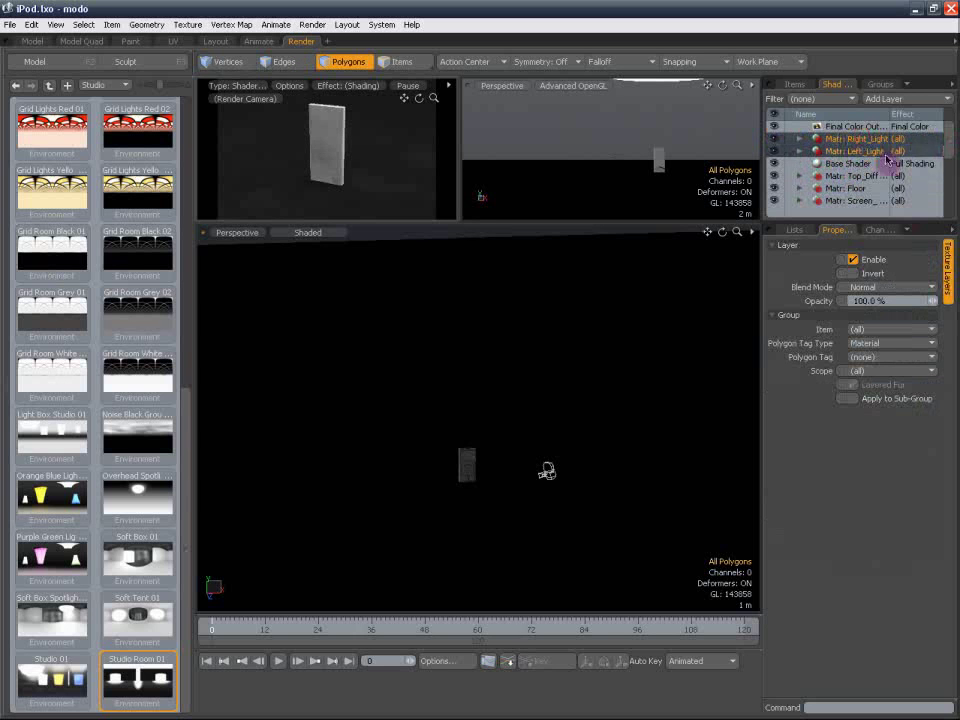
Add a shader to the Left_Light group with Cast Shadows, Receive Shadows and Visible to Camera turned off.
{"action": "left_click", "coordinate": [832, 151]}
{"action": "left_click", "coordinate": [799, 151]}
{"action": "left_click", "coordinate": [840, 163]}
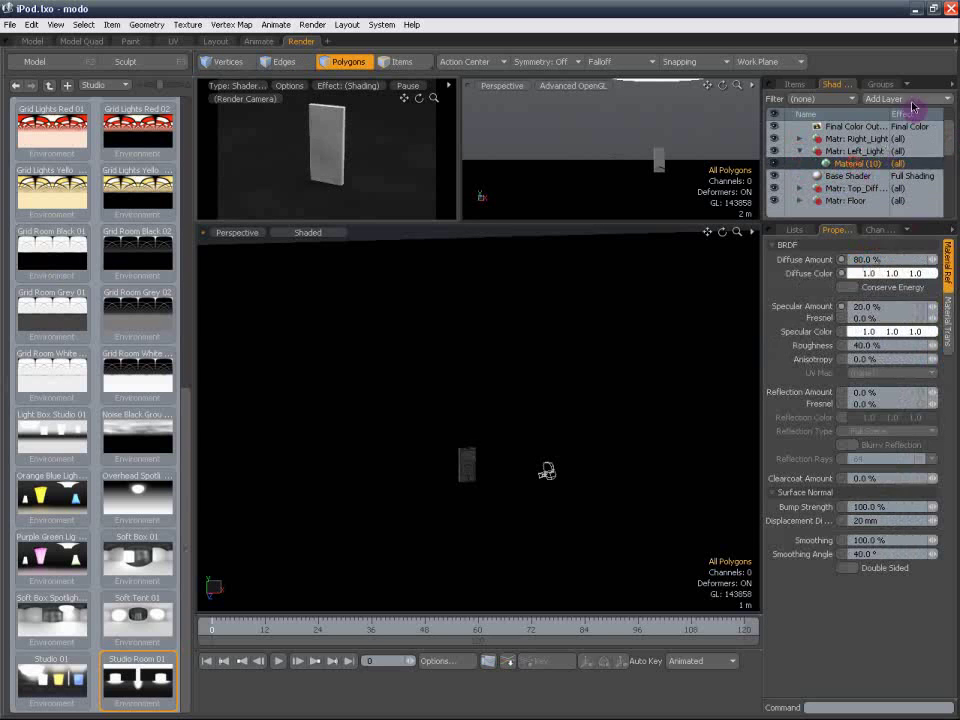
{"action": "left_click", "coordinate": [912, 99]}
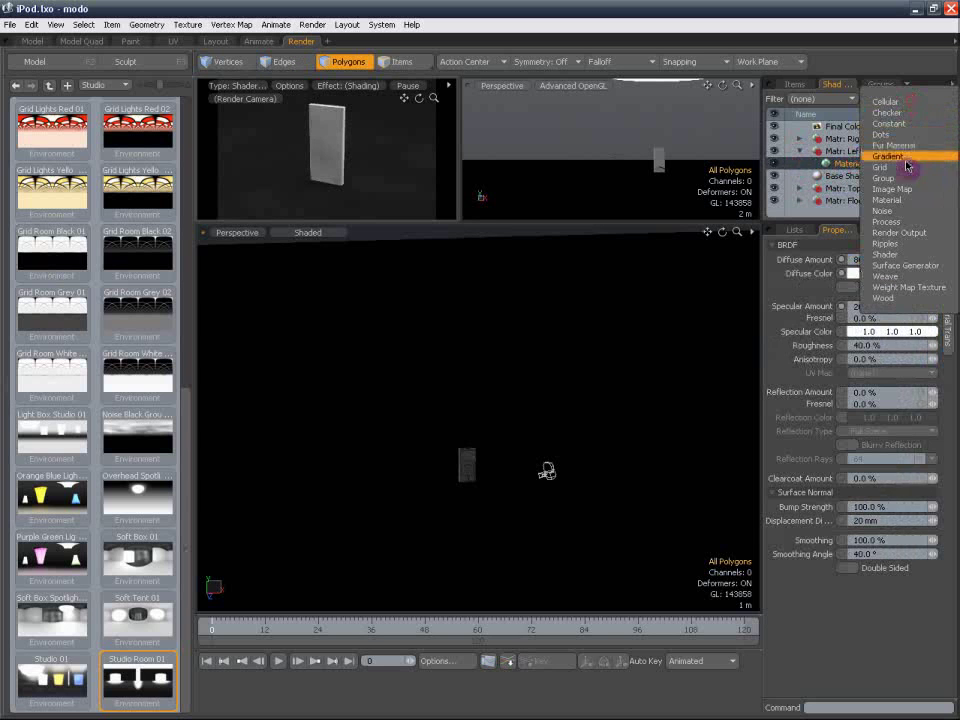
{"action": "left_click", "coordinate": [885, 254]}
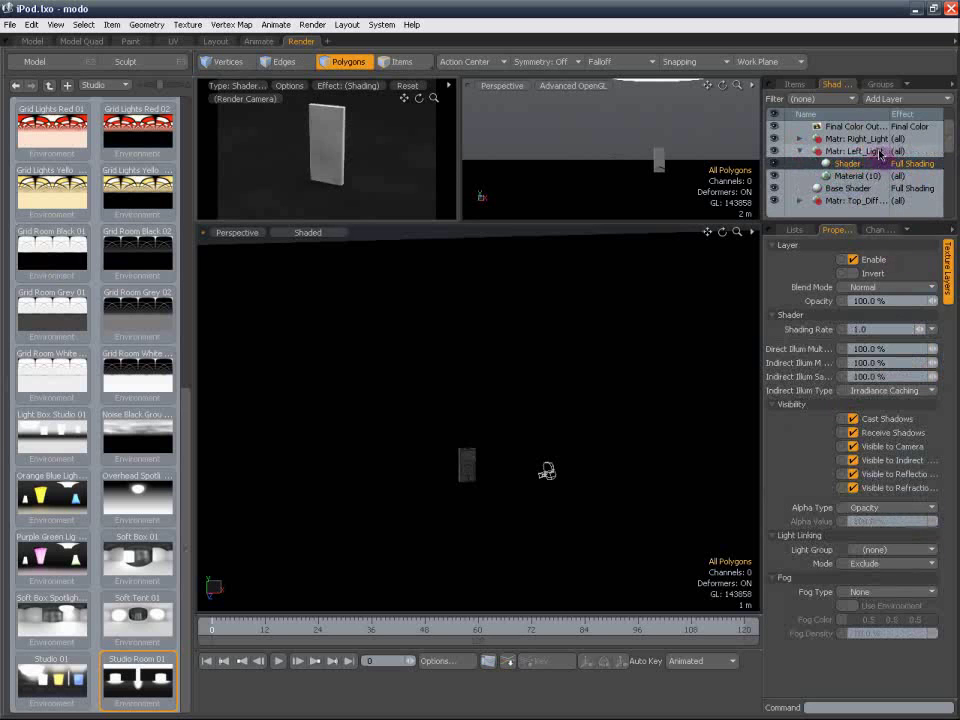
{"action": "left_click", "coordinate": [853, 419]}
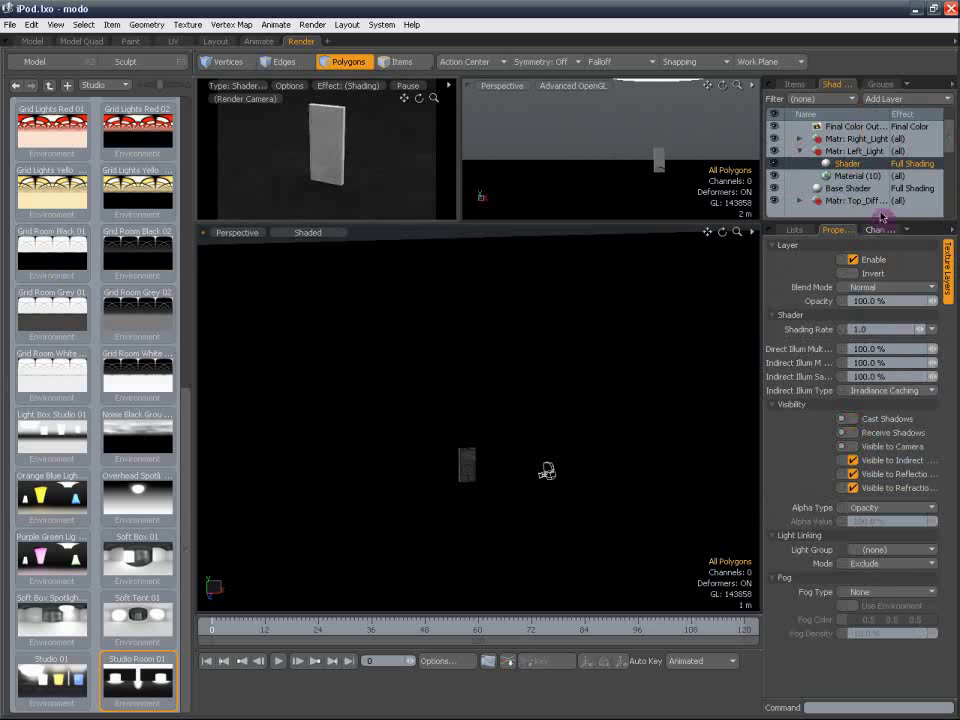
Copy the Left_Light shader into the Right_Light group and place it above that group's material.
{"action": "right_click", "coordinate": [867, 165]}
{"action": "left_click", "coordinate": [850, 216]}
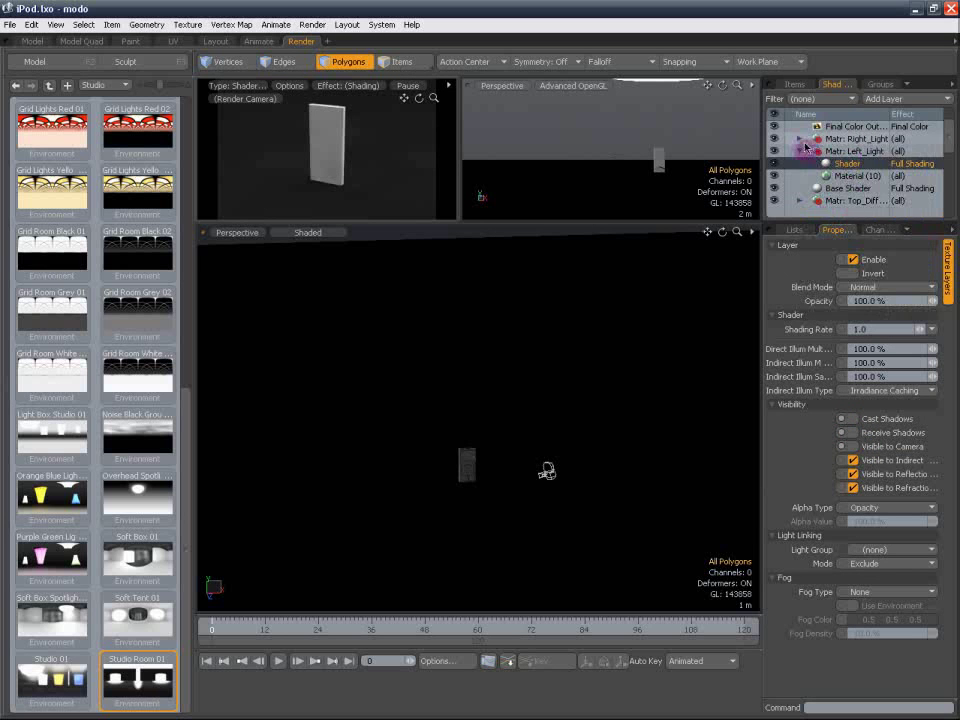
{"action": "left_click", "coordinate": [799, 139]}
{"action": "right_click", "coordinate": [856, 151]}
{"action": "left_click", "coordinate": [843, 214]}
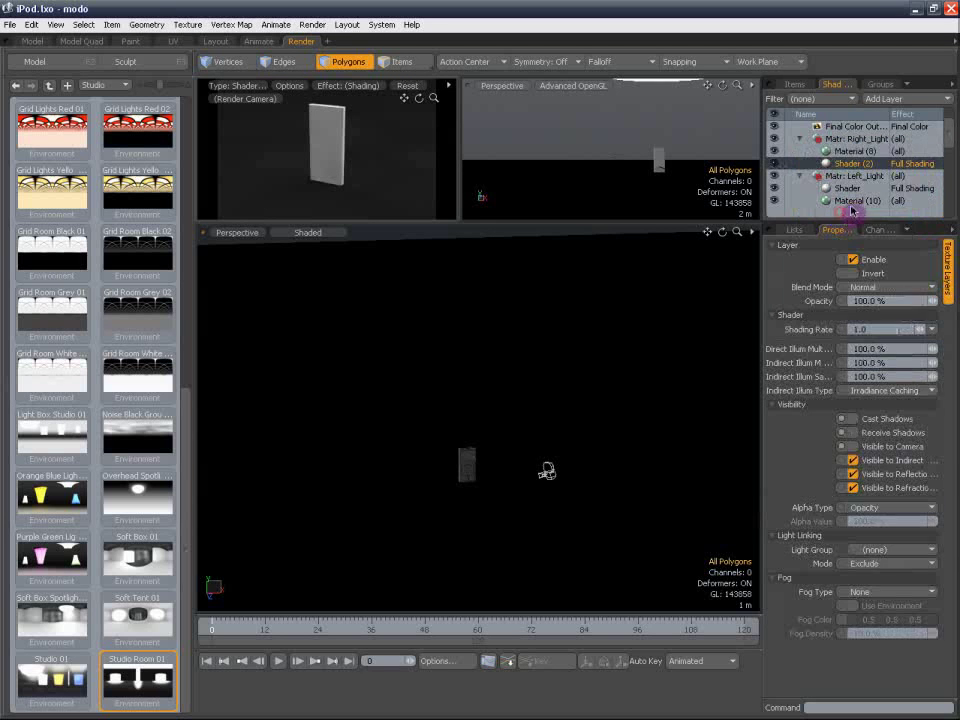
{"action": "left_click_drag", "start_coordinate": [880, 152], "coordinate": [879, 170]}
Set the Right_Light material's diffuse and specular amounts to 0% and its luminous intensity to 2.0 W/srm2.
{"action": "left_click_drag", "start_coordinate": [882, 259], "coordinate": [827, 249]}
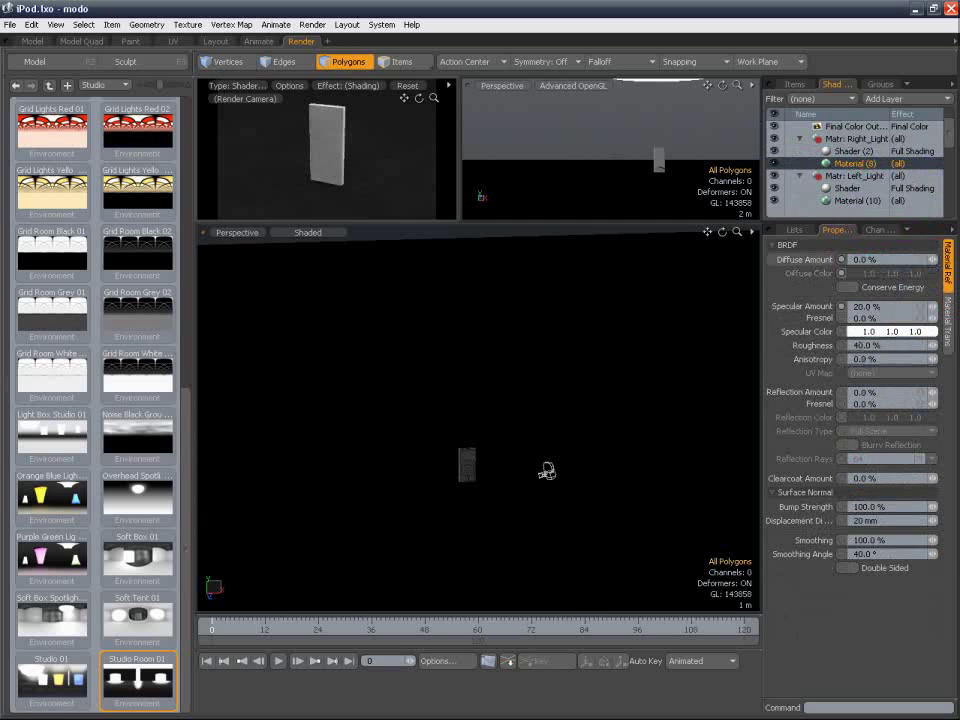
{"action": "left_click_drag", "start_coordinate": [879, 307], "coordinate": [825, 302]}
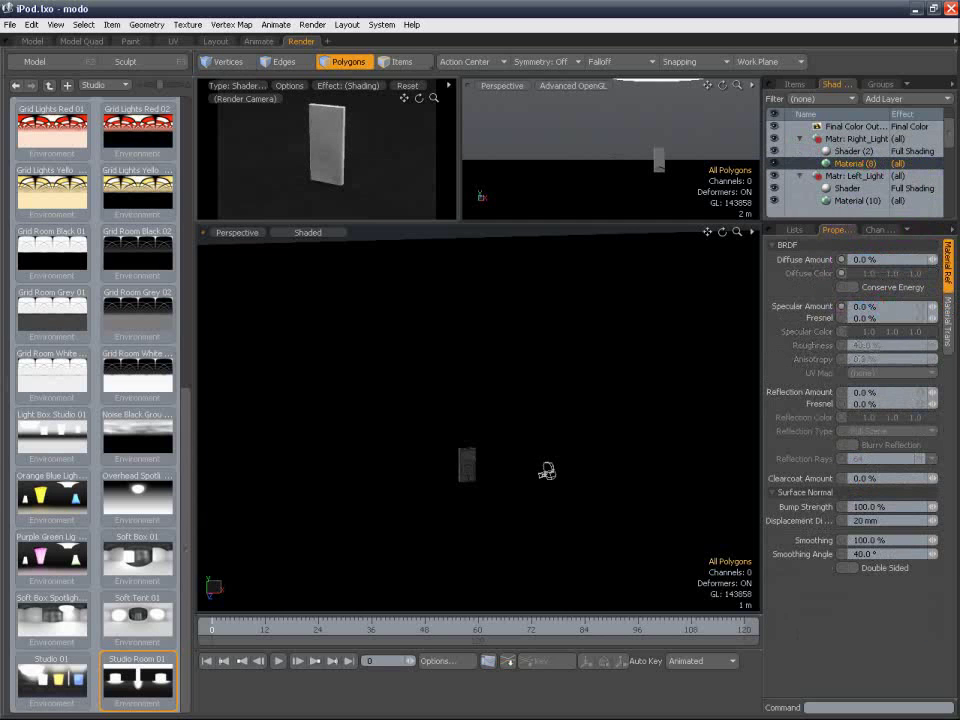
{"action": "right_click", "coordinate": [866, 165]}
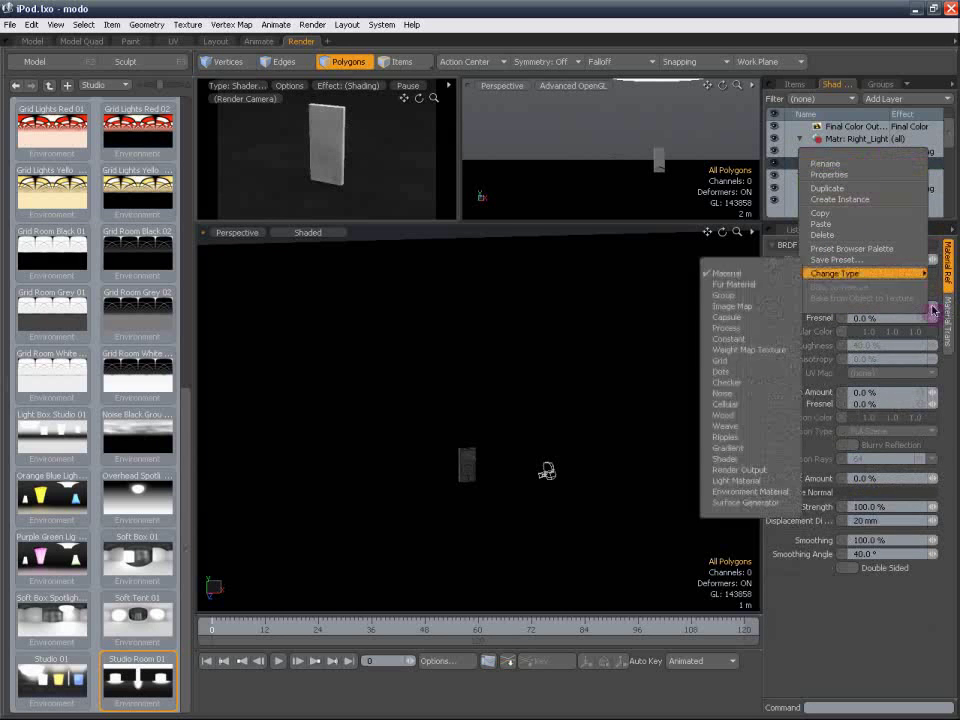
{"action": "left_click", "coordinate": [949, 327]}
{"action": "left_click", "coordinate": [866, 487]}
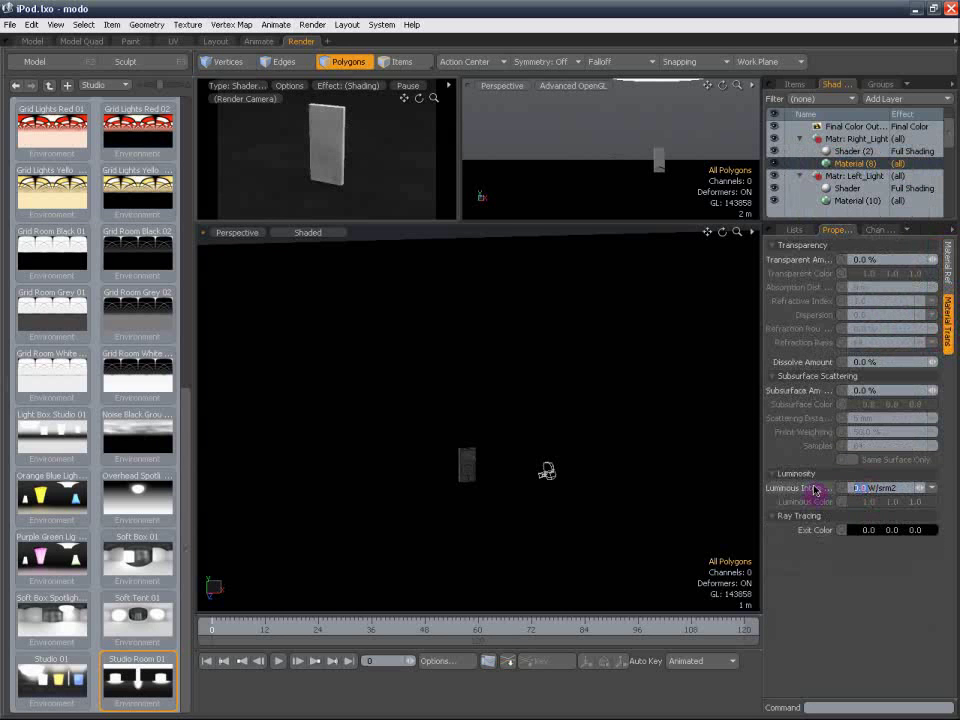
{"action": "key", "text": "Return"}
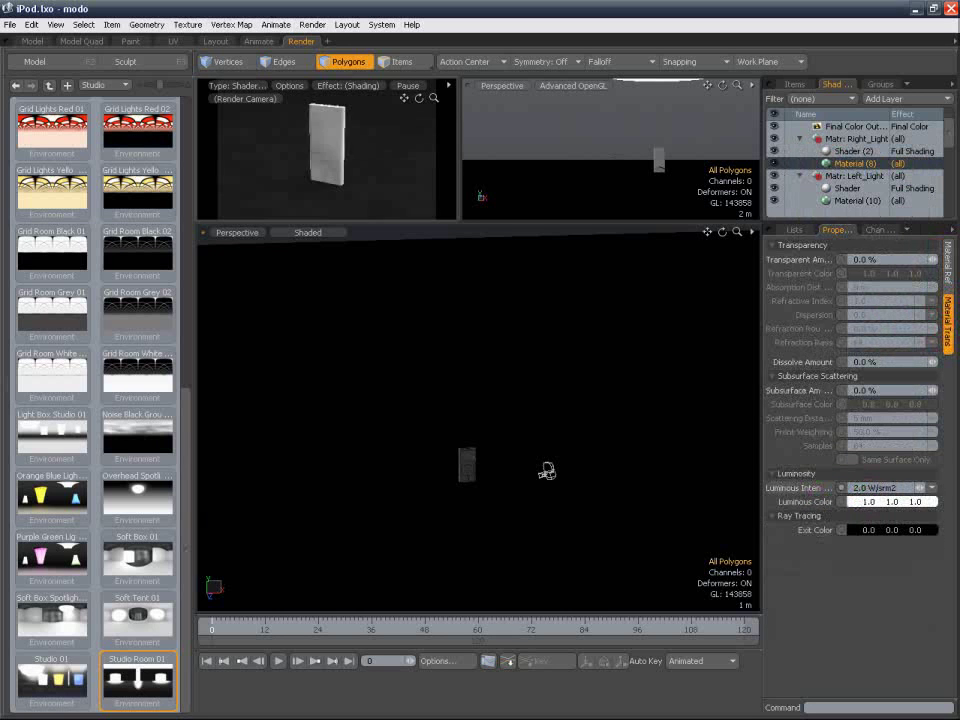
Copy the Right_Light material's settings and paste them onto the Left_Light material.
{"action": "right_click", "coordinate": [857, 164]}
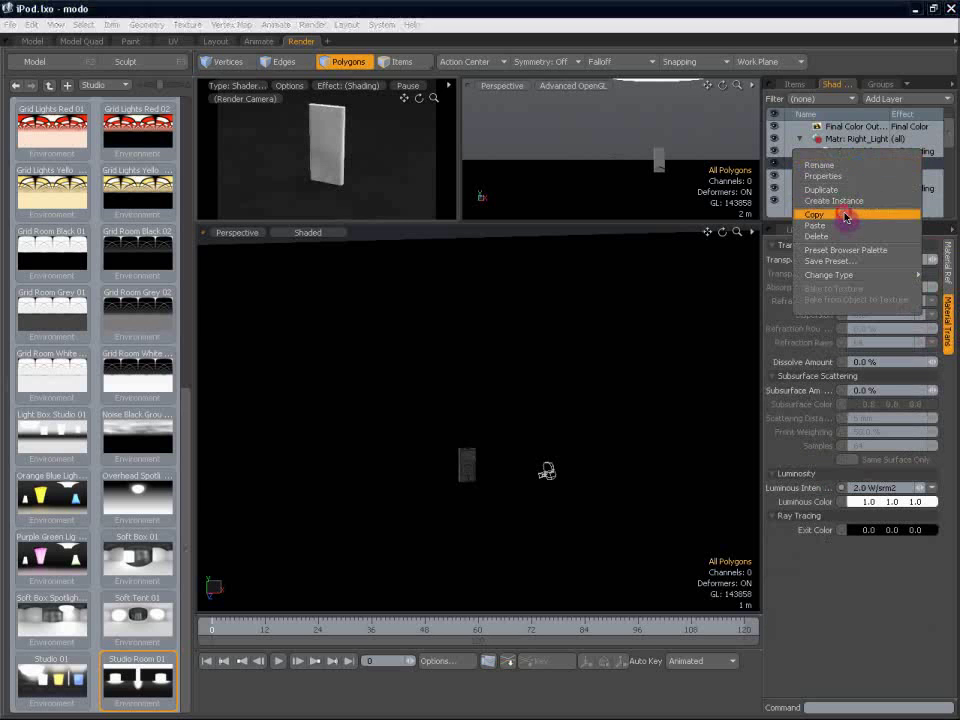
{"action": "left_click", "coordinate": [846, 213]}
{"action": "right_click", "coordinate": [846, 199]}
{"action": "left_click", "coordinate": [838, 259]}
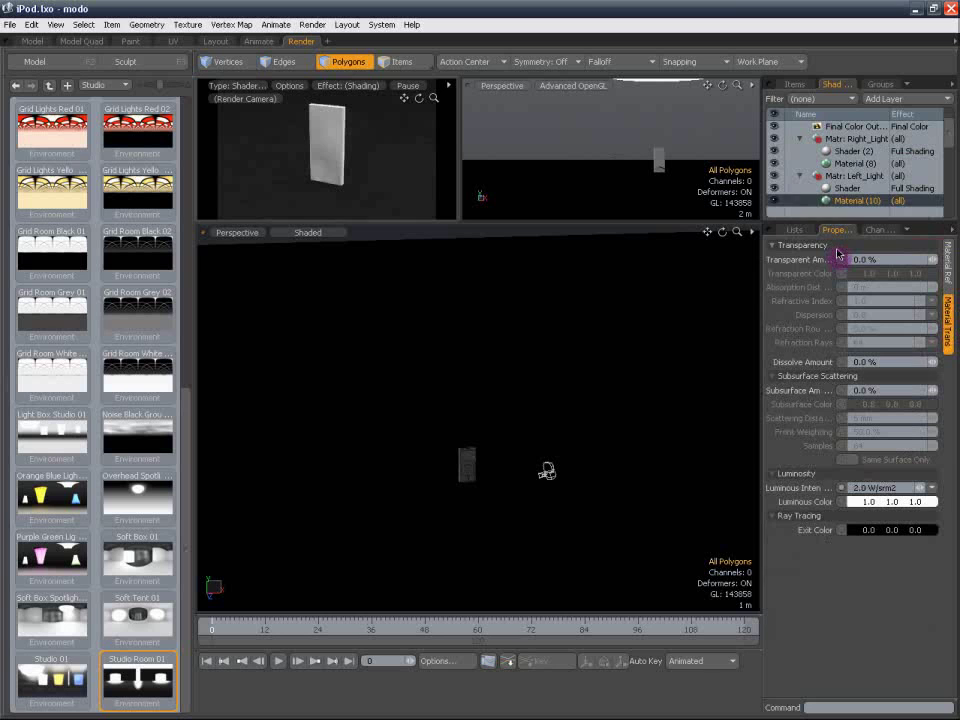
{"action": "left_click", "coordinate": [880, 164]}
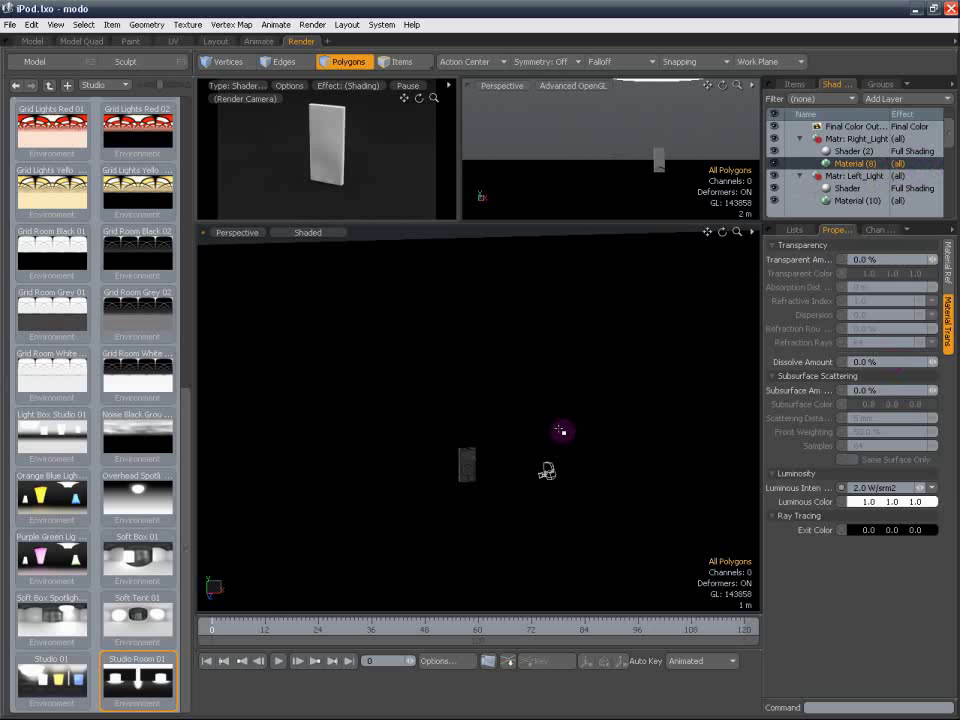
Select the Body mesh item inside the Base_Model group.
{"action": "scroll", "coordinate": [487, 463], "scroll_direction": "up", "scroll_amount": 7}
{"action": "left_click_drag", "start_coordinate": [465, 463], "coordinate": [566, 294], "text": "alt+shift"}
{"action": "left_click", "coordinate": [794, 84]}
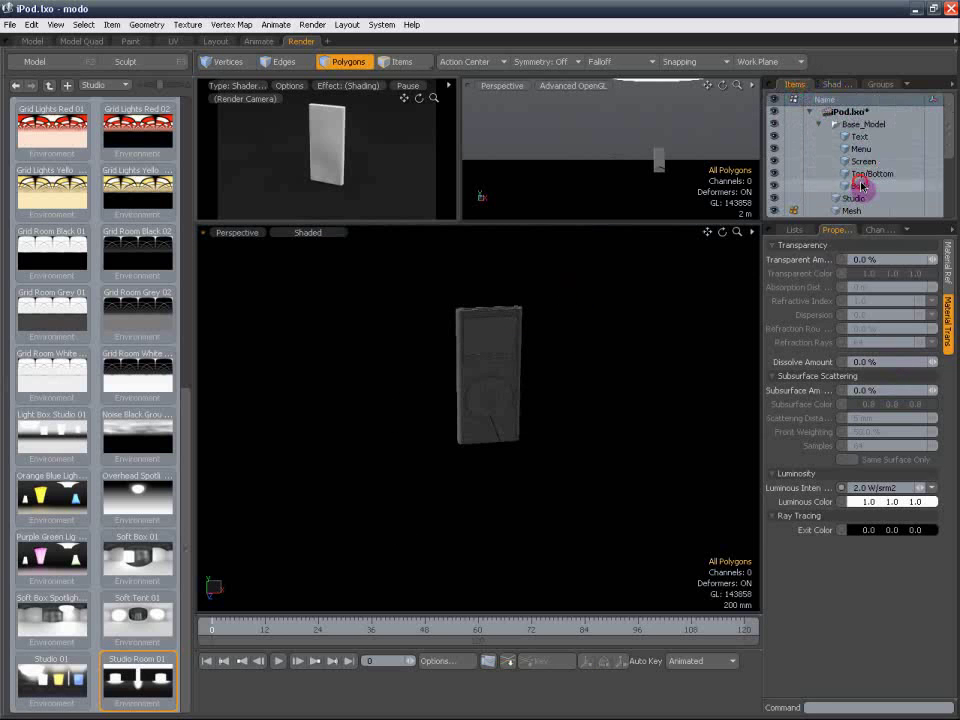
{"action": "left_click", "coordinate": [825, 186]}
{"action": "left_click_drag", "start_coordinate": [570, 341], "coordinate": [569, 331], "text": "alt+shift"}
{"action": "scroll", "coordinate": [579, 324], "scroll_direction": "up", "scroll_amount": 3}
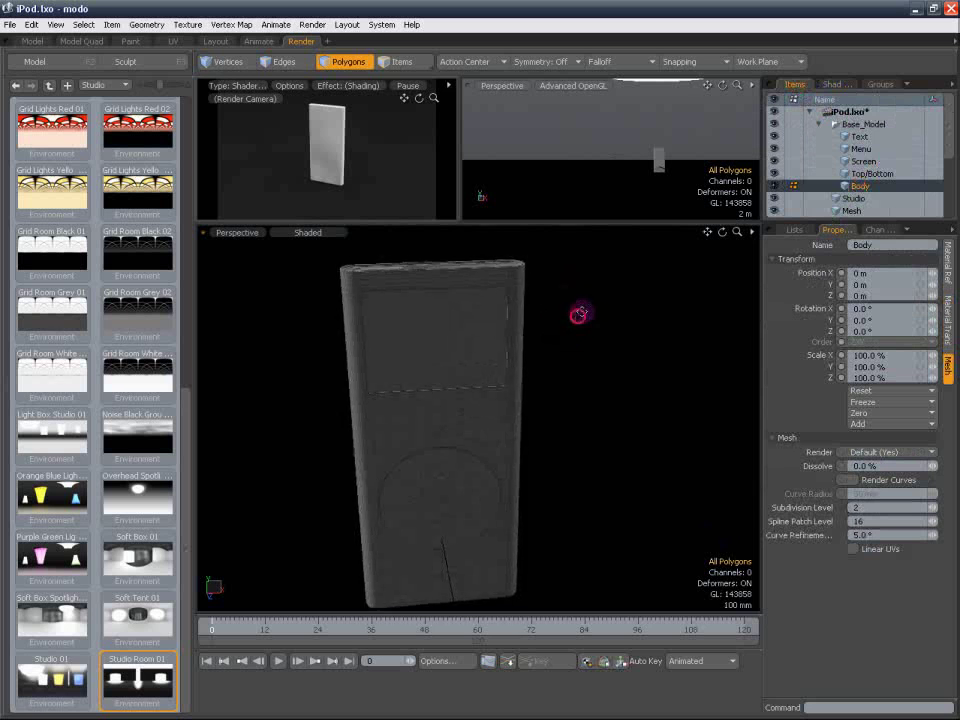
{"action": "scroll", "coordinate": [583, 314], "scroll_direction": "down", "scroll_amount": 3}
Select and expand the Body_Mat group in the shader tree and save the scene.
{"action": "left_click", "coordinate": [836, 84]}
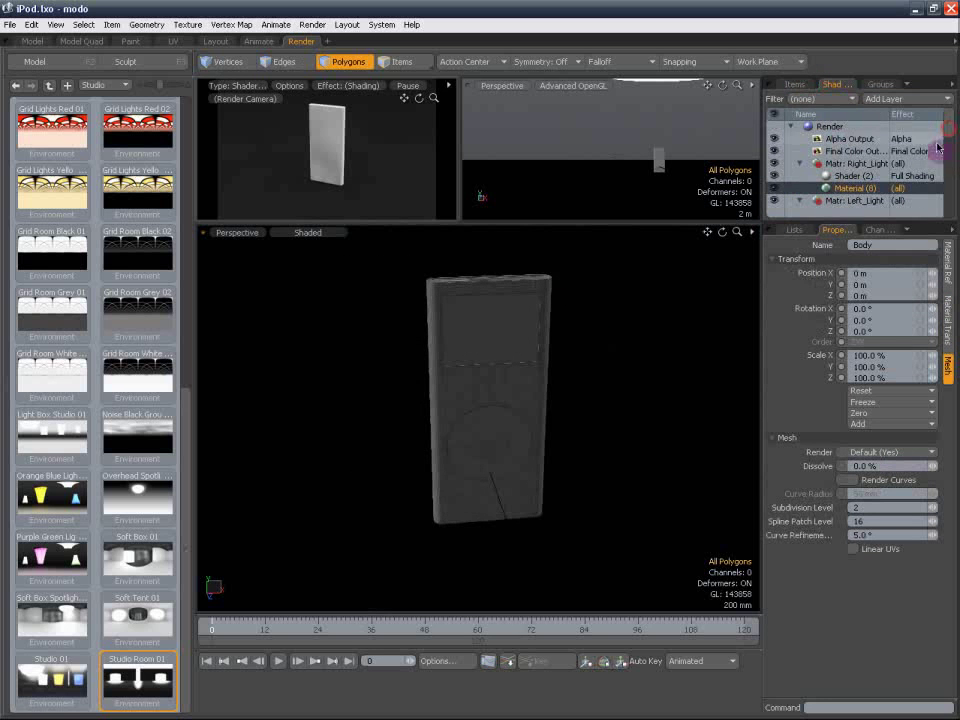
{"action": "left_click", "coordinate": [799, 164]}
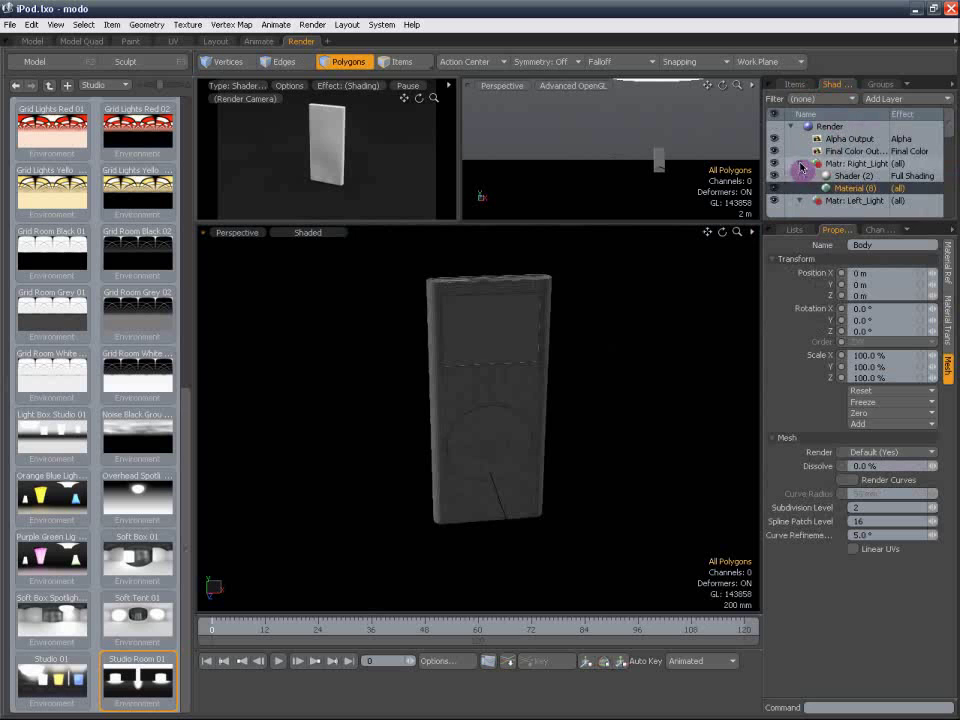
{"action": "left_click", "coordinate": [800, 175]}
{"action": "left_click", "coordinate": [800, 175]}
{"action": "left_click_drag", "start_coordinate": [945, 133], "coordinate": [948, 161]}
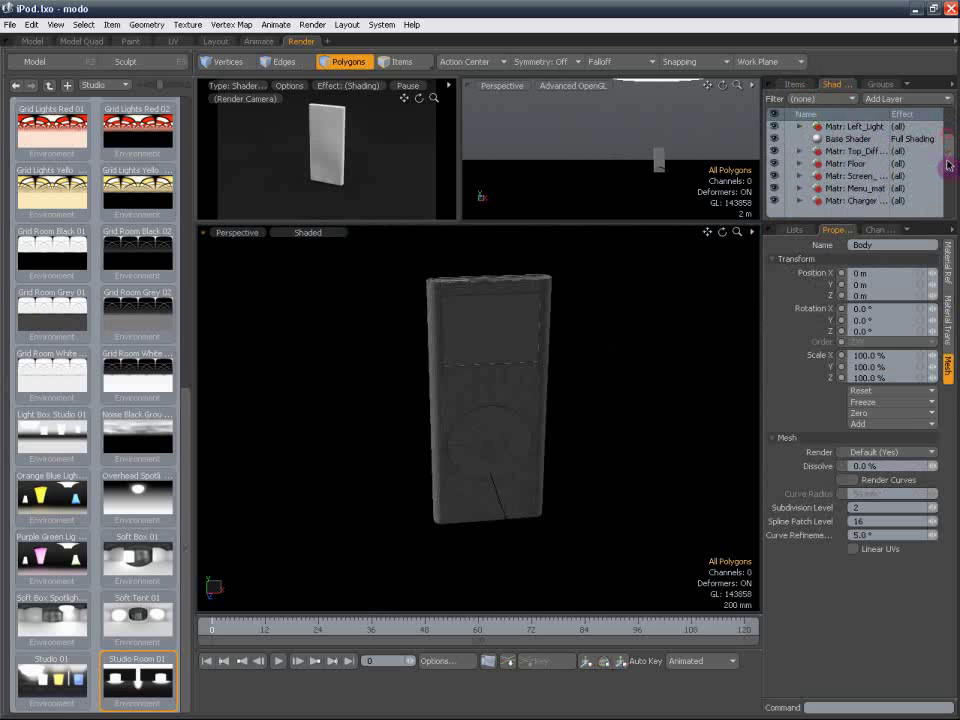
{"action": "left_click", "coordinate": [861, 165]}
{"action": "left_click", "coordinate": [860, 176]}
{"action": "scroll", "coordinate": [860, 190], "scroll_direction": "down", "scroll_amount": 2}
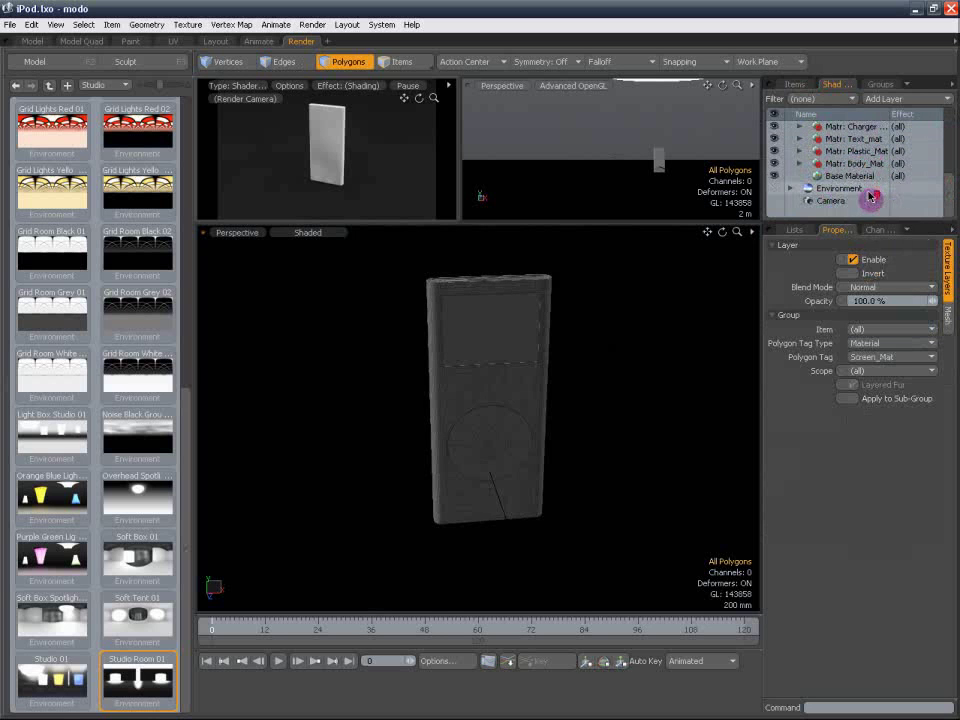
{"action": "left_click", "coordinate": [820, 164]}
{"action": "left_click", "coordinate": [800, 163]}
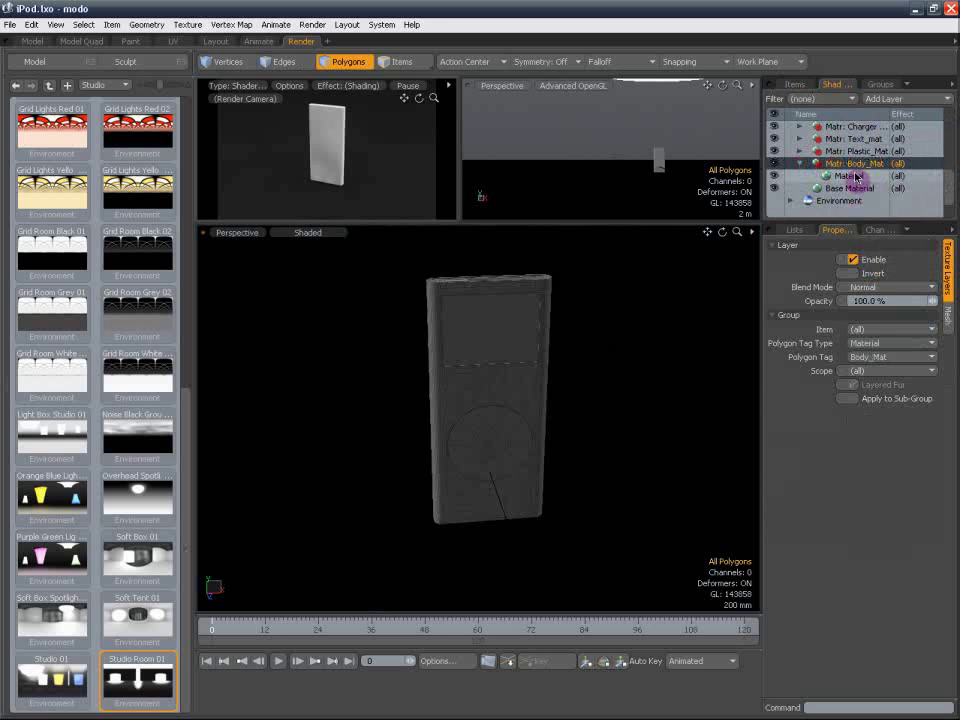
{"action": "key", "text": "ctrl+s"}
{"action": "left_click", "coordinate": [541, 372]}
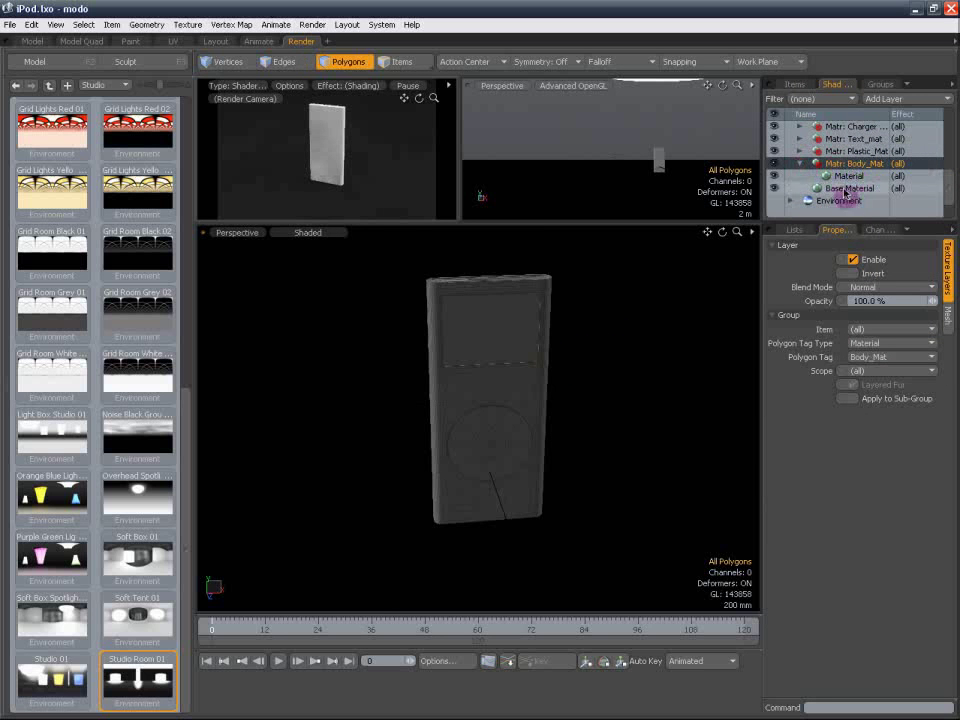
Apply the black medium-gloss plastic preset to the Body_Mat group and delete that group's original material.
{"action": "left_click", "coordinate": [118, 86]}
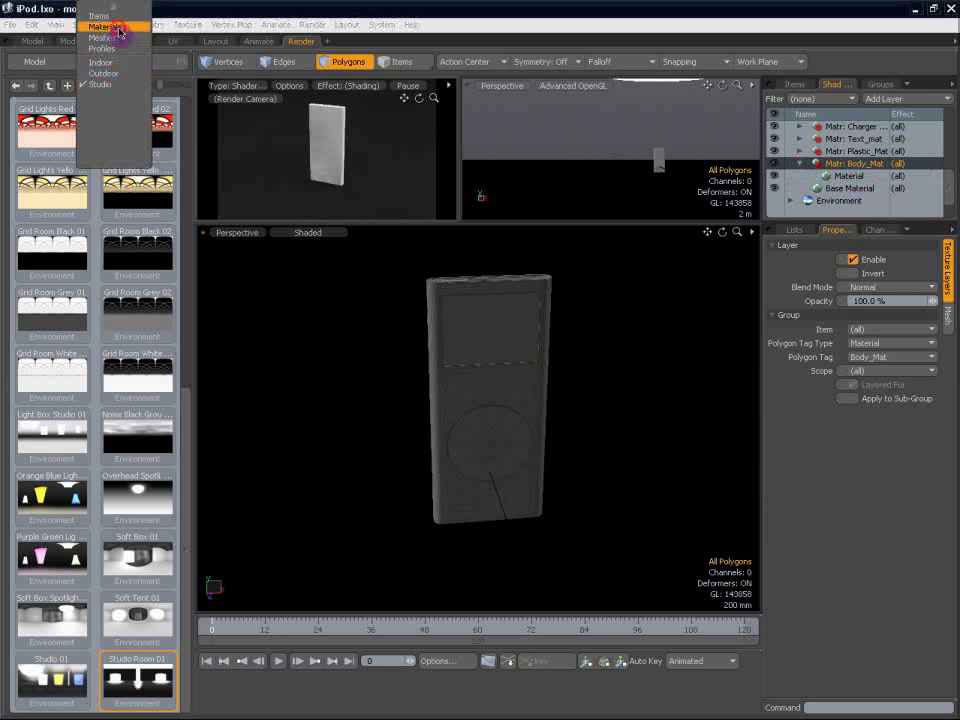
{"action": "left_click", "coordinate": [118, 30]}
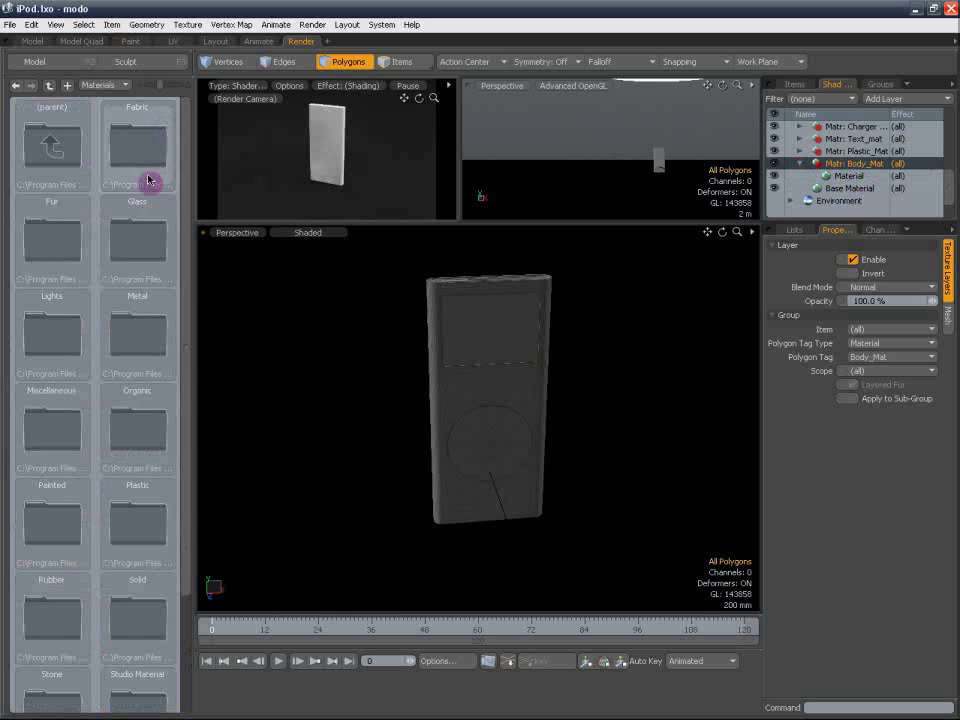
{"action": "double_click", "coordinate": [142, 516]}
{"action": "double_click", "coordinate": [60, 443]}
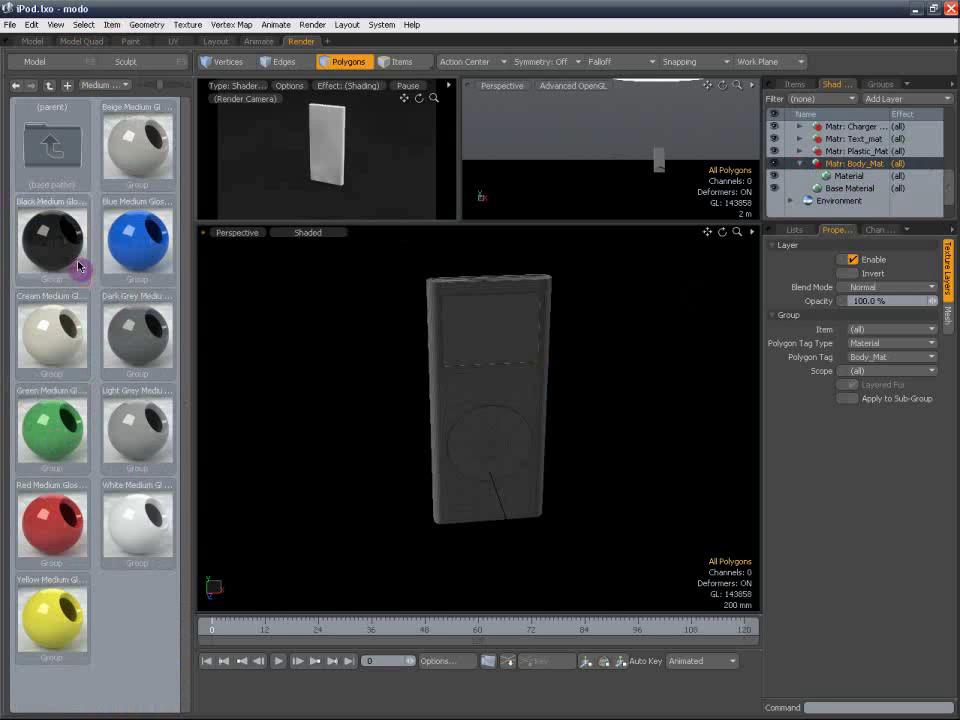
{"action": "double_click", "coordinate": [78, 266]}
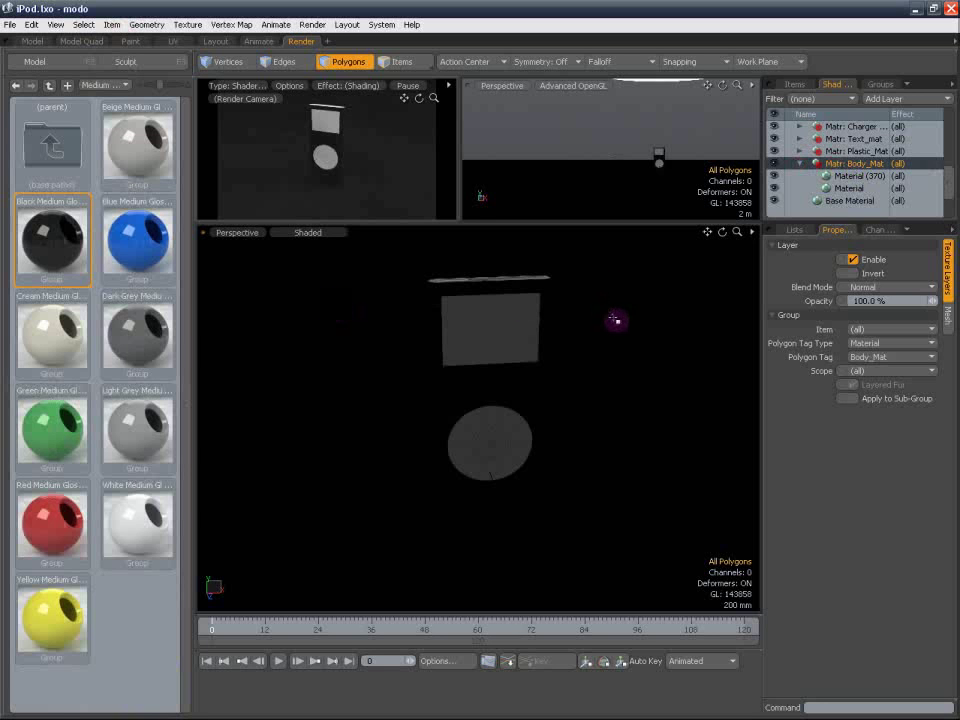
{"action": "left_click", "coordinate": [857, 187]}
{"action": "key", "text": "Delete"}
{"action": "left_click", "coordinate": [859, 177]}
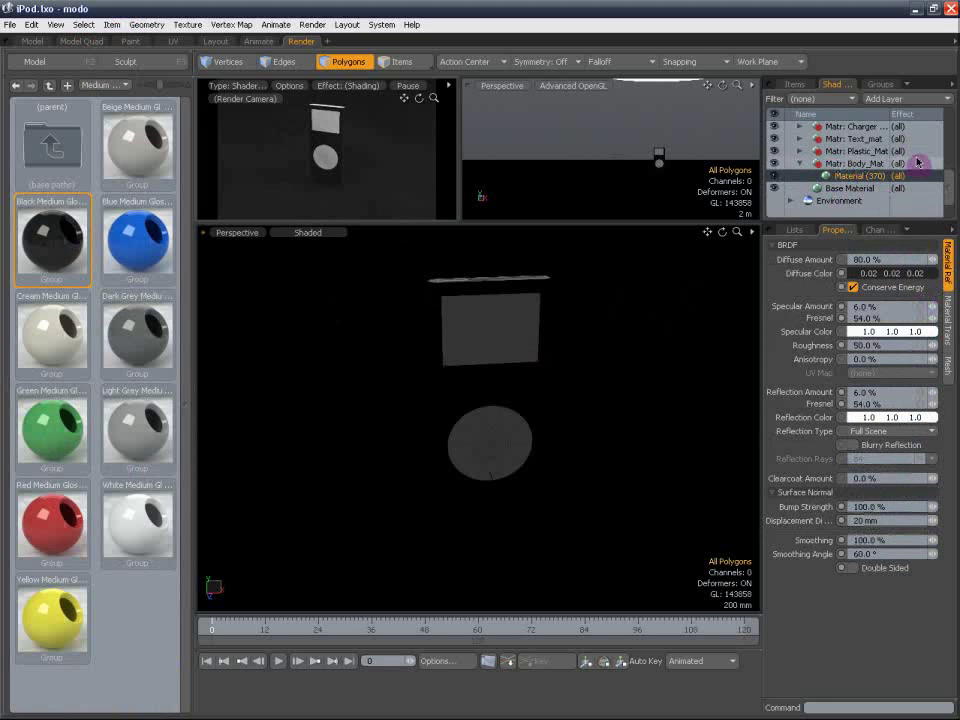
Select the Right_Light group's material and set its luminous intensity to 5.0 W/srm2.
{"action": "scroll", "coordinate": [917, 152], "scroll_direction": "up", "scroll_amount": 5}
{"action": "left_click", "coordinate": [806, 152]}
{"action": "left_click", "coordinate": [799, 151]}
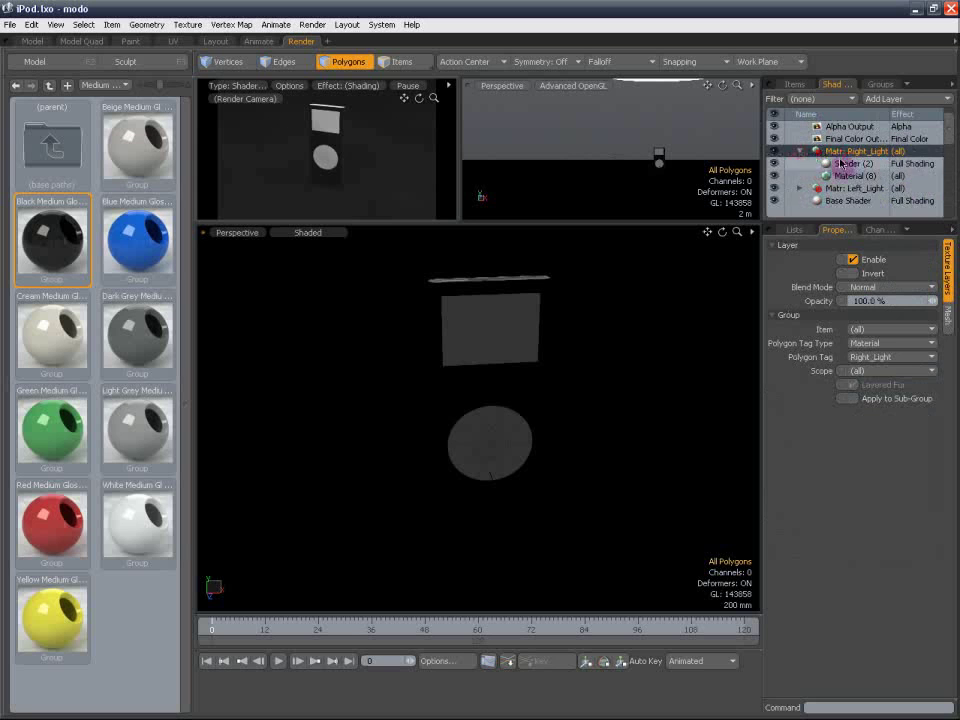
{"action": "left_click", "coordinate": [856, 176]}
{"action": "left_click", "coordinate": [948, 360]}
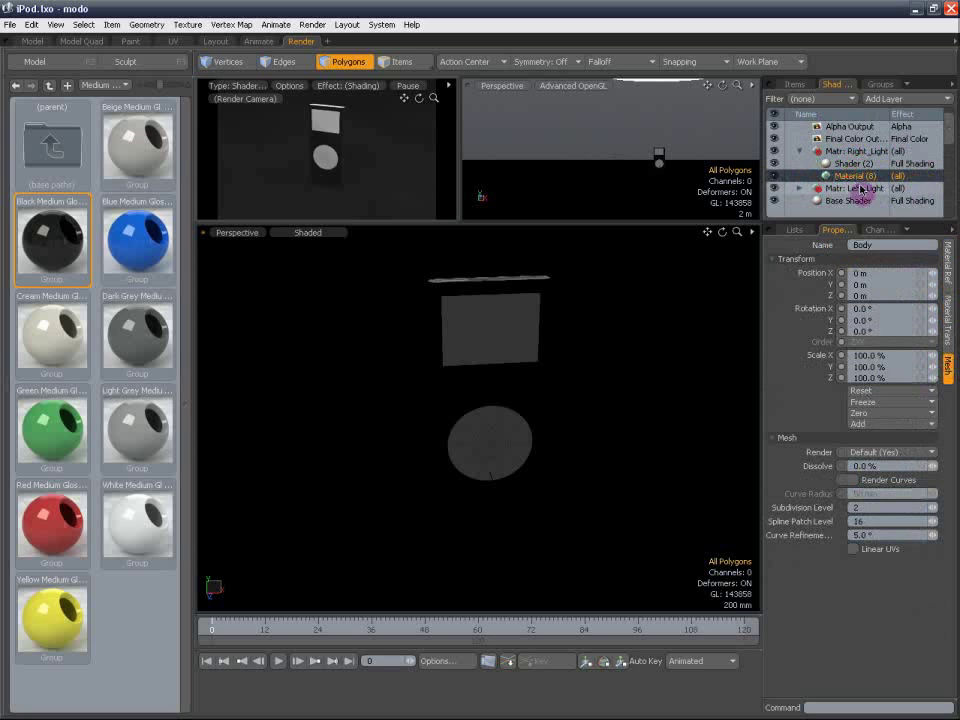
{"action": "left_click", "coordinate": [948, 322]}
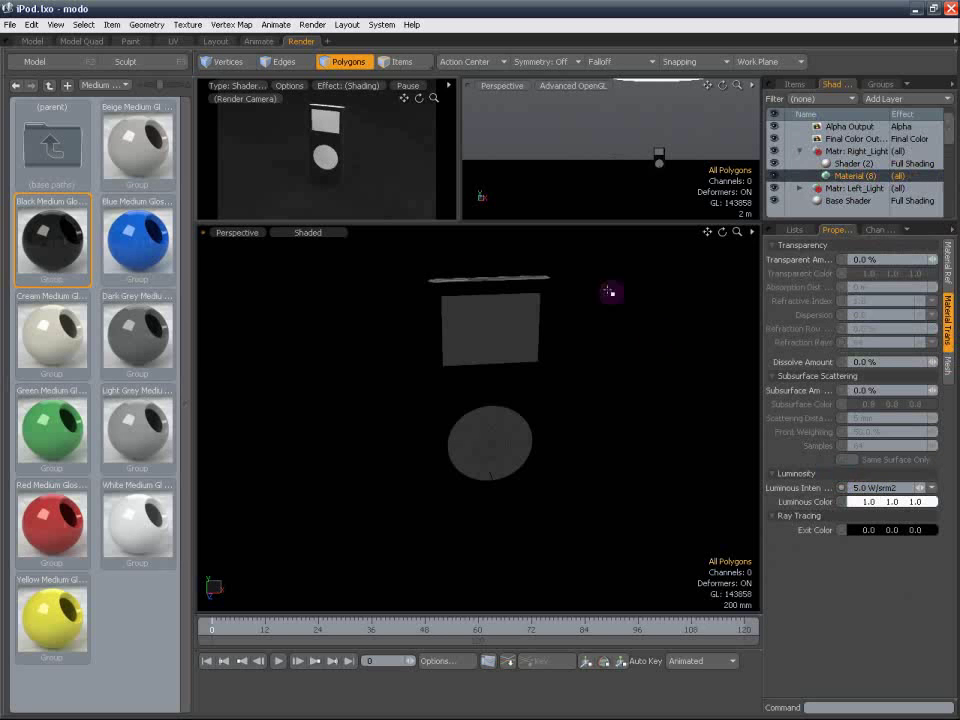
Set the Right_Light material's luminous color to light blue (0.28, 0.83, 0.98).
{"action": "left_click", "coordinate": [873, 501]}
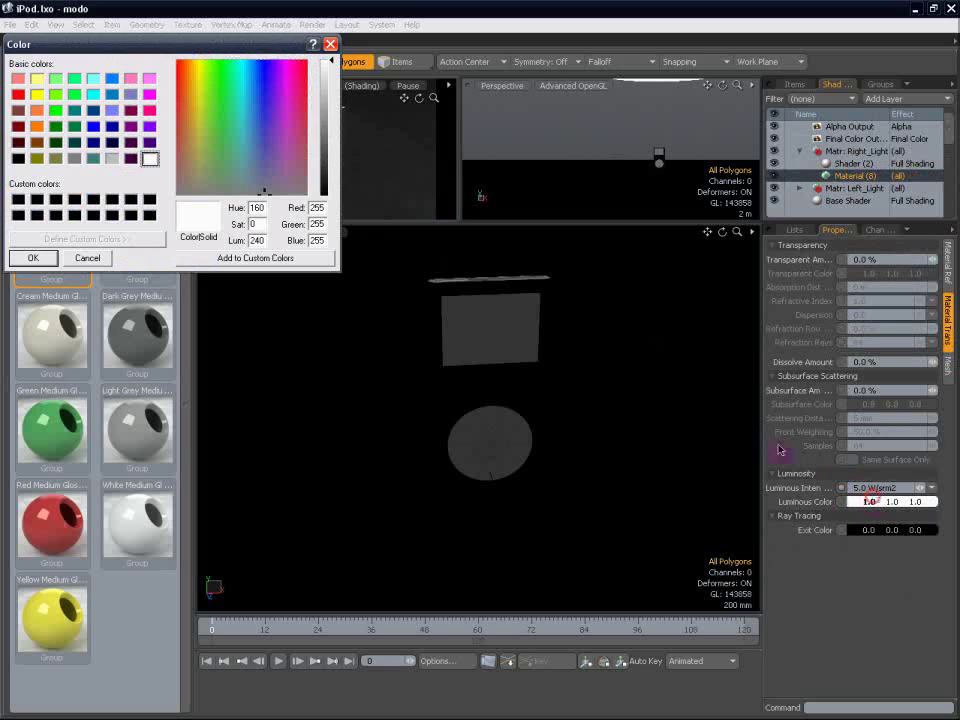
{"action": "left_click", "coordinate": [242, 76]}
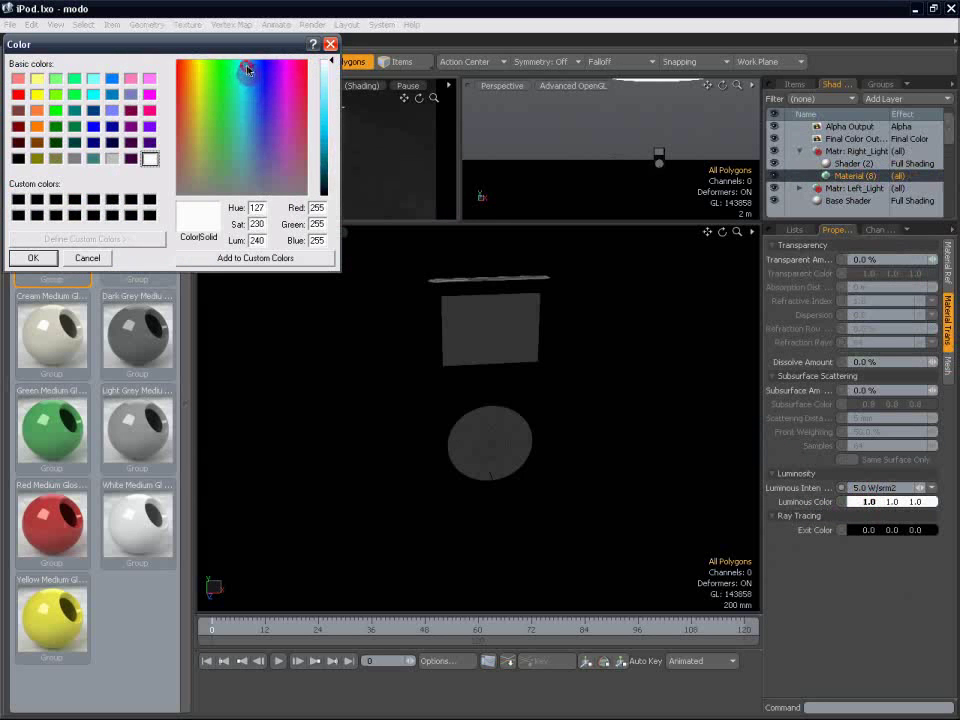
{"action": "left_click", "coordinate": [331, 92]}
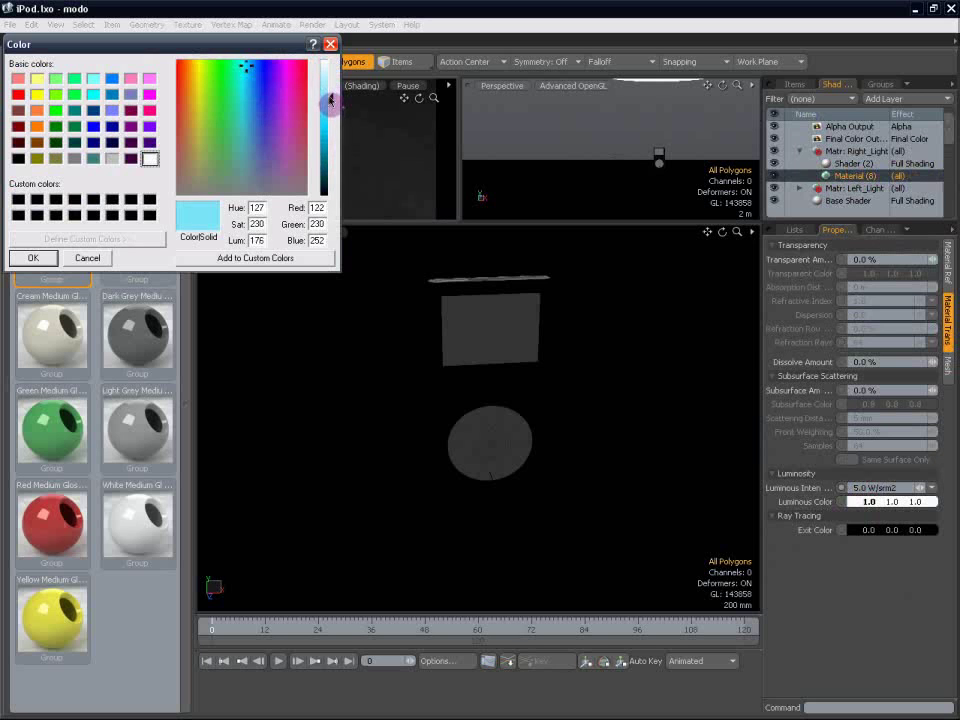
{"action": "mouse_move", "coordinate": [331, 97]}
{"action": "left_mouse_down"}
{"action": "mouse_move", "coordinate": [330, 82]}
{"action": "mouse_move", "coordinate": [329, 90]}
{"action": "left_mouse_up"}
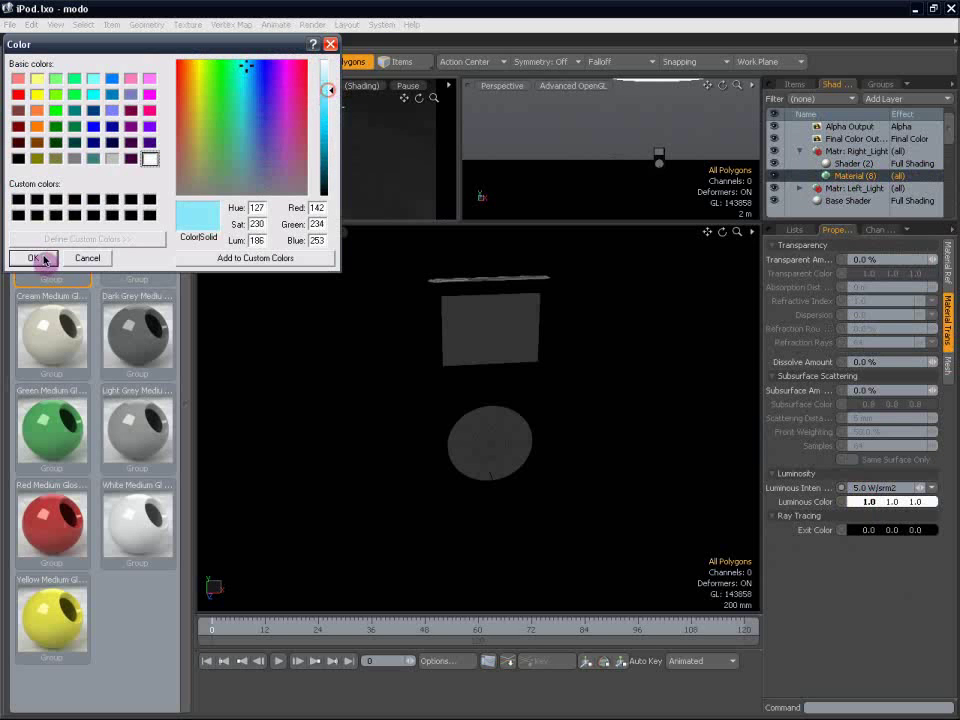
{"action": "left_click", "coordinate": [34, 258]}
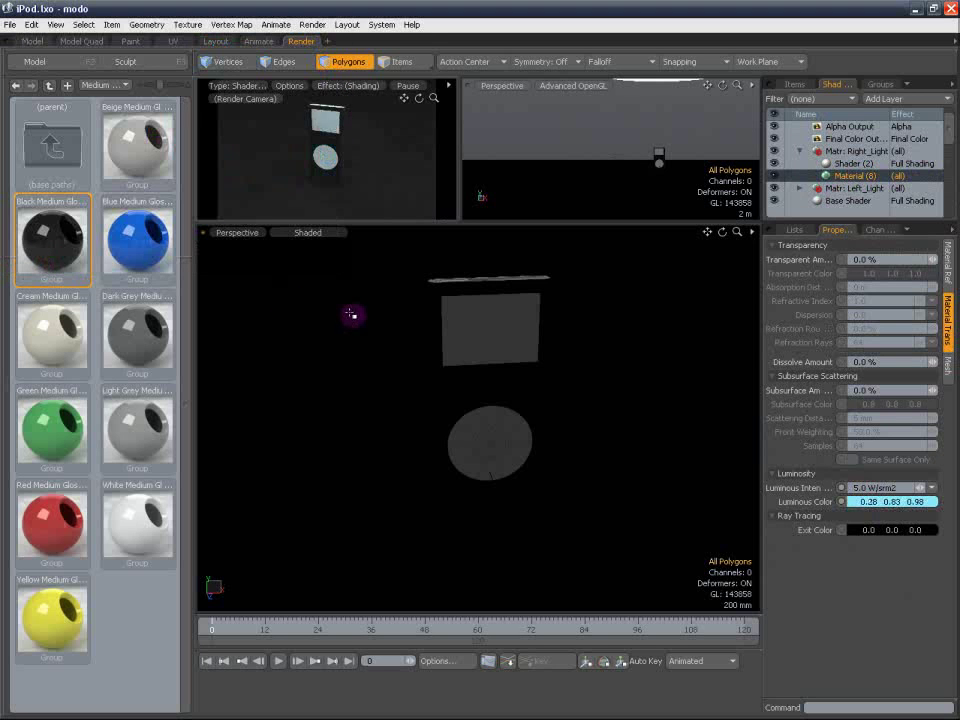
Set the Right_Light material's luminous color to muted purple (0.37, 0.31, 0.57) and its luminous intensity to 7.0 W/srm2.
{"action": "left_click", "coordinate": [867, 502]}
{"action": "left_click", "coordinate": [271, 67]}
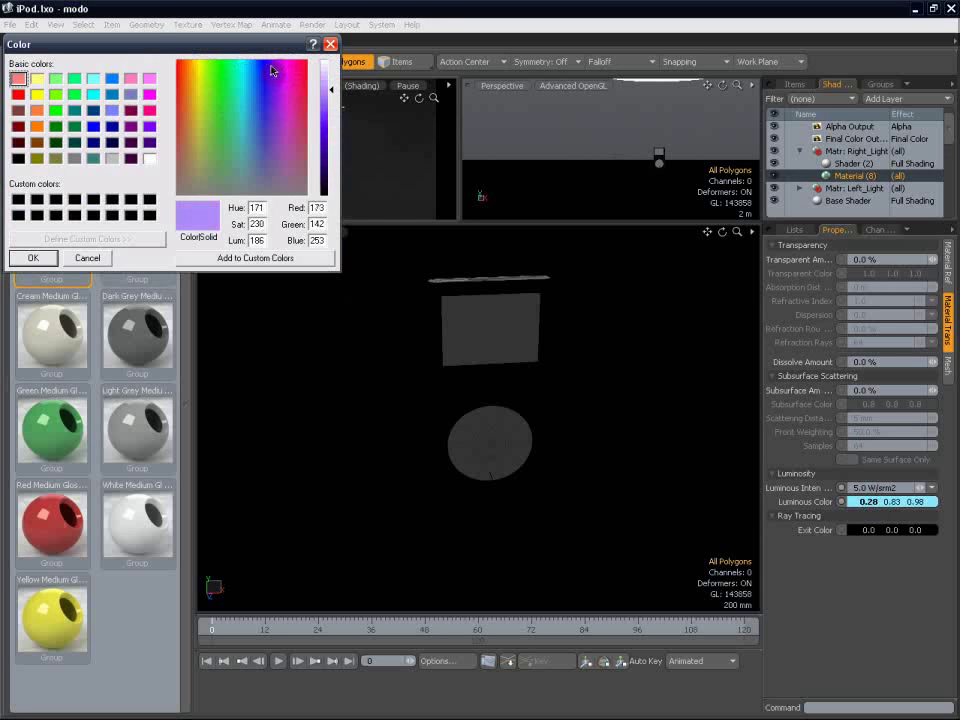
{"action": "left_click_drag", "start_coordinate": [271, 68], "coordinate": [269, 156]}
{"action": "left_click_drag", "start_coordinate": [331, 92], "coordinate": [332, 102]}
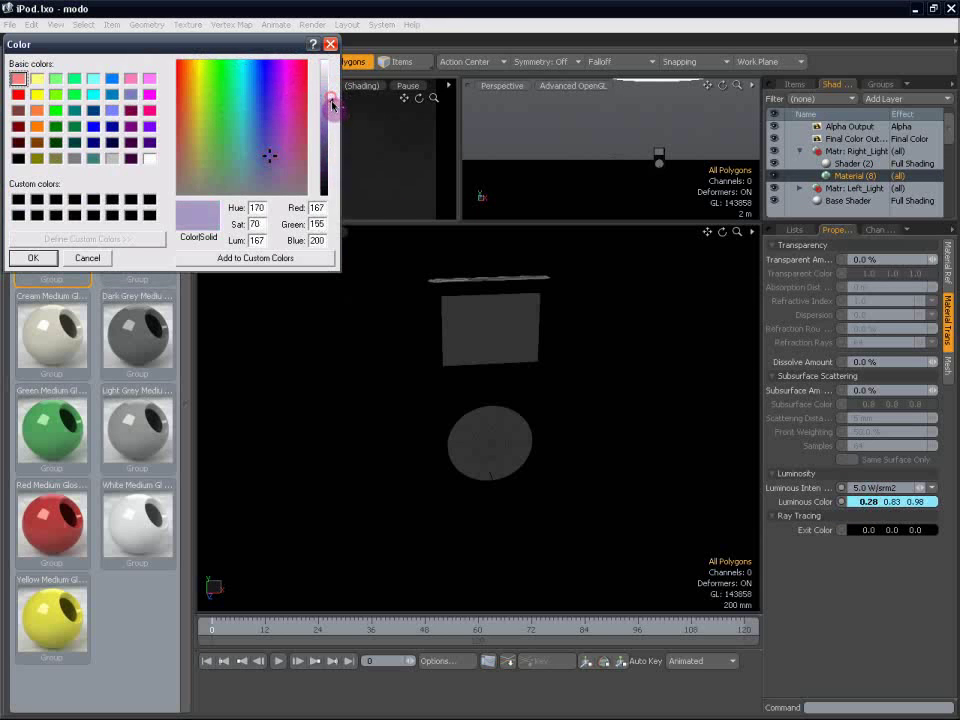
{"action": "left_click", "coordinate": [33, 257]}
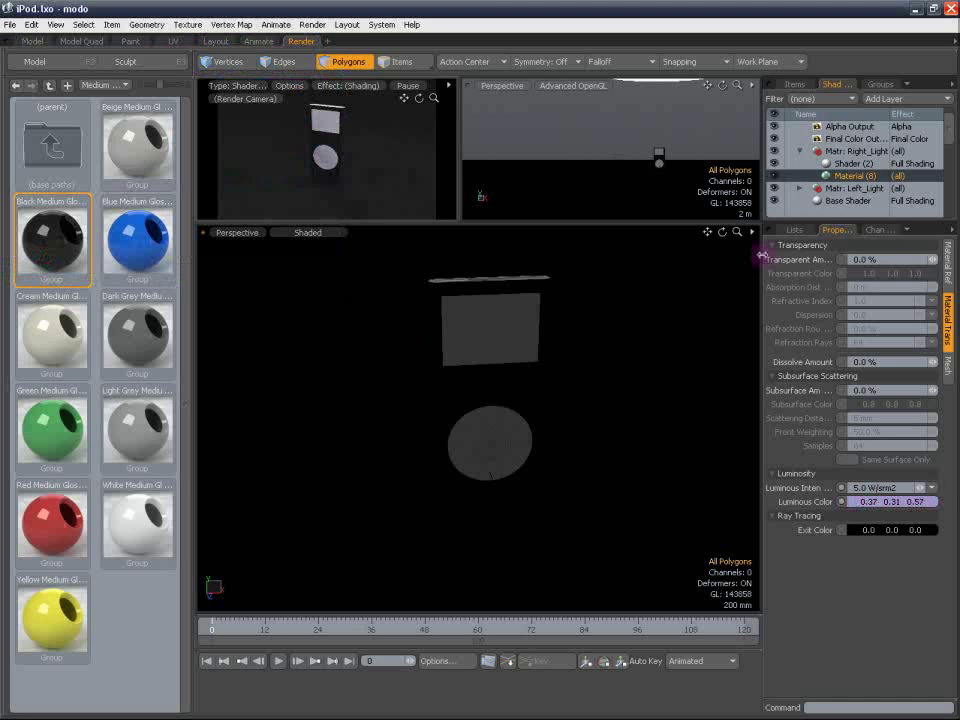
{"action": "left_click_drag", "start_coordinate": [864, 489], "coordinate": [822, 495]}
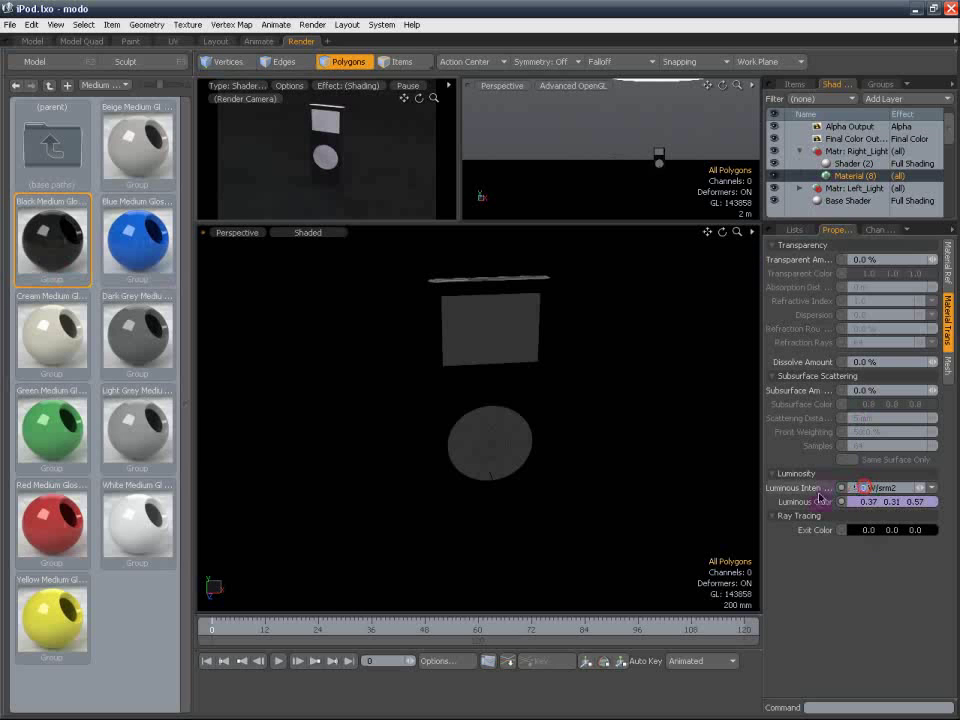
{"action": "type", "text": "7"}
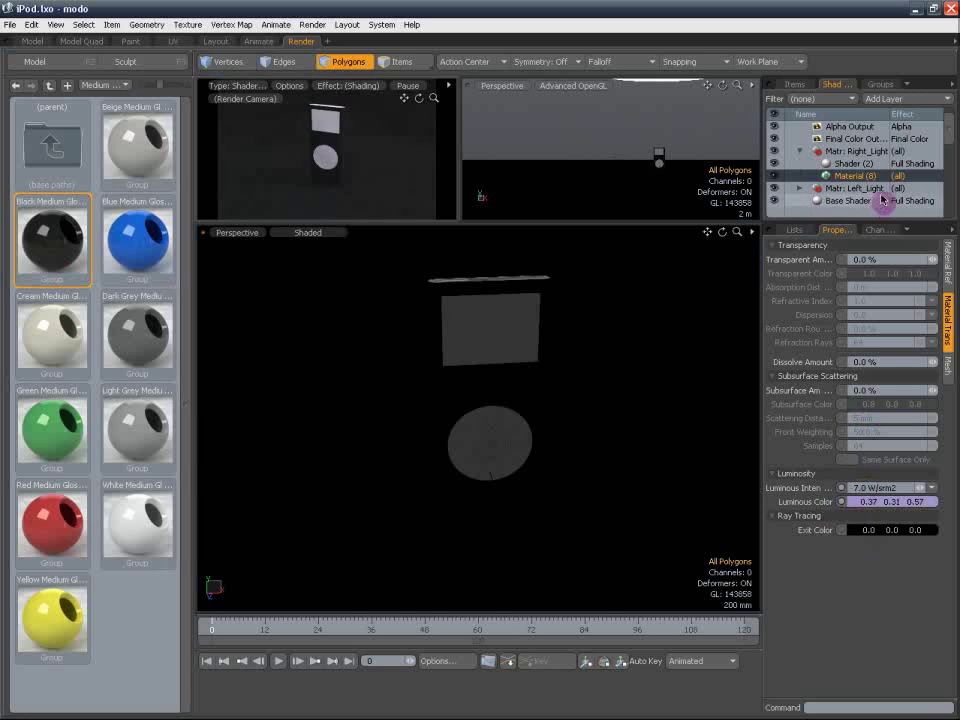
Set the Left_Light material's luminous intensity to 5.0 W/srm2 and its luminous color to yellow (0.85, 0.75, 0.04).
{"action": "left_click", "coordinate": [800, 151]}
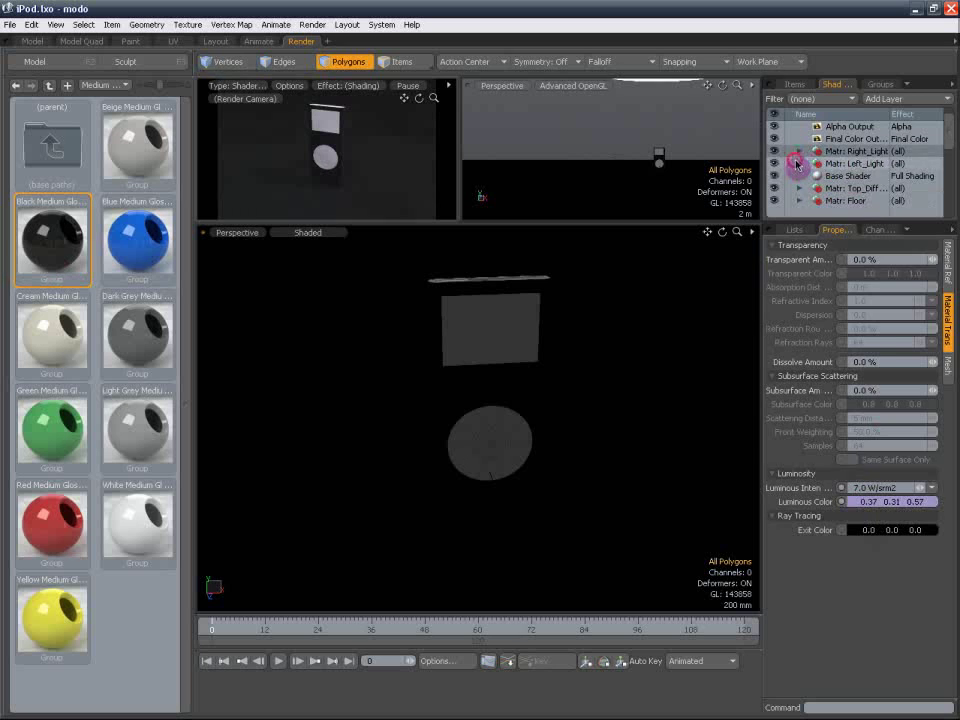
{"action": "left_click", "coordinate": [795, 163]}
{"action": "left_click", "coordinate": [799, 163]}
{"action": "left_click", "coordinate": [843, 176]}
{"action": "left_click", "coordinate": [842, 188]}
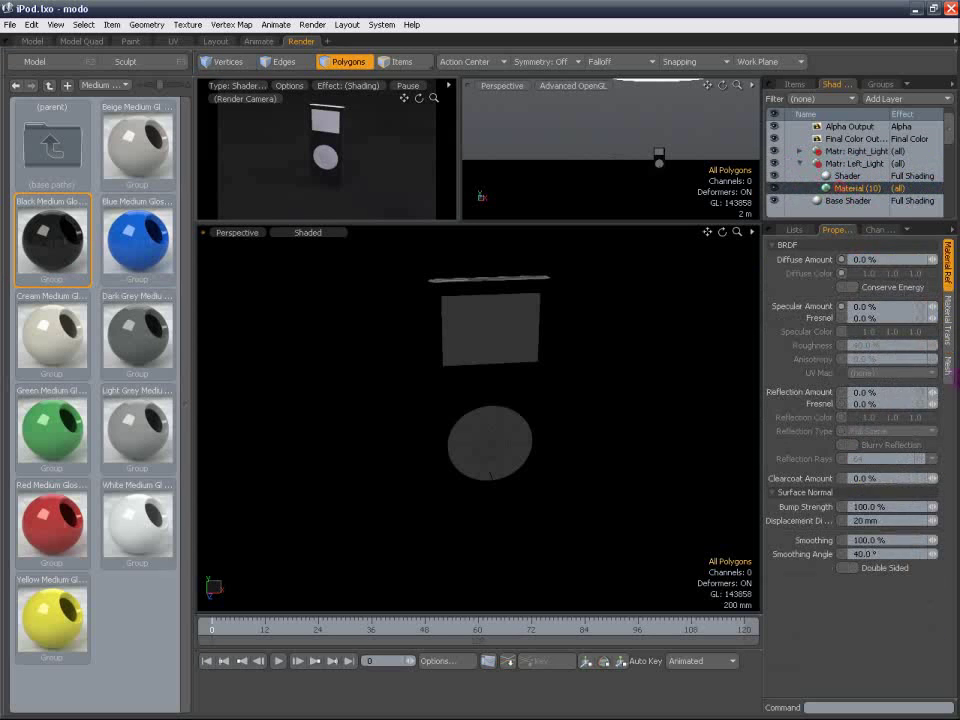
{"action": "left_click", "coordinate": [948, 320]}
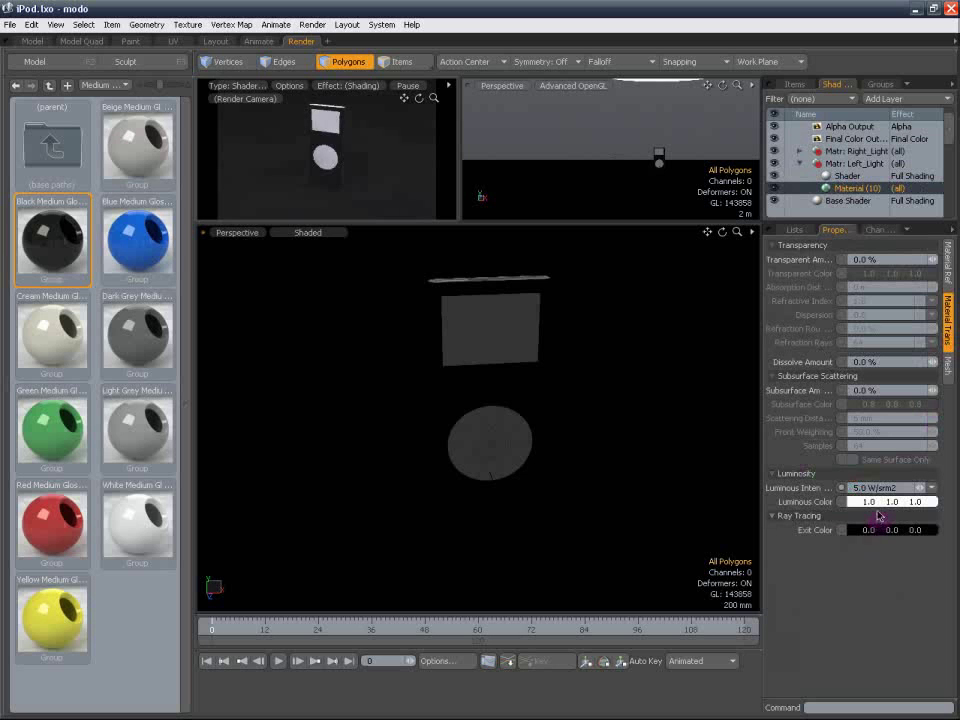
{"action": "double_click", "coordinate": [889, 502]}
{"action": "left_click", "coordinate": [197, 83]}
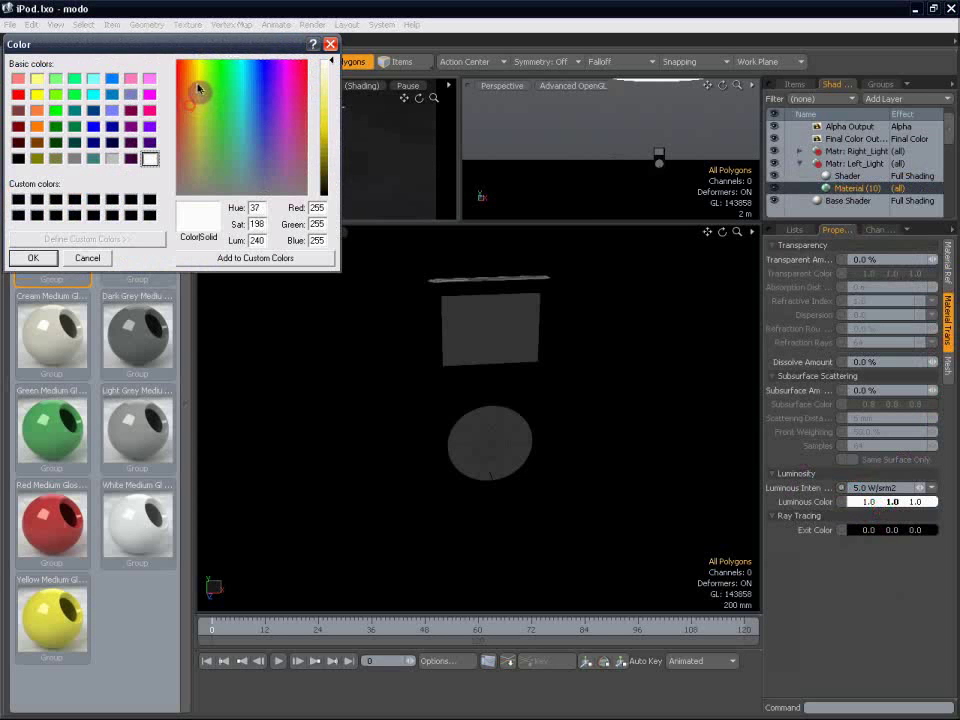
{"action": "left_click", "coordinate": [338, 122]}
{"action": "left_click", "coordinate": [33, 257]}
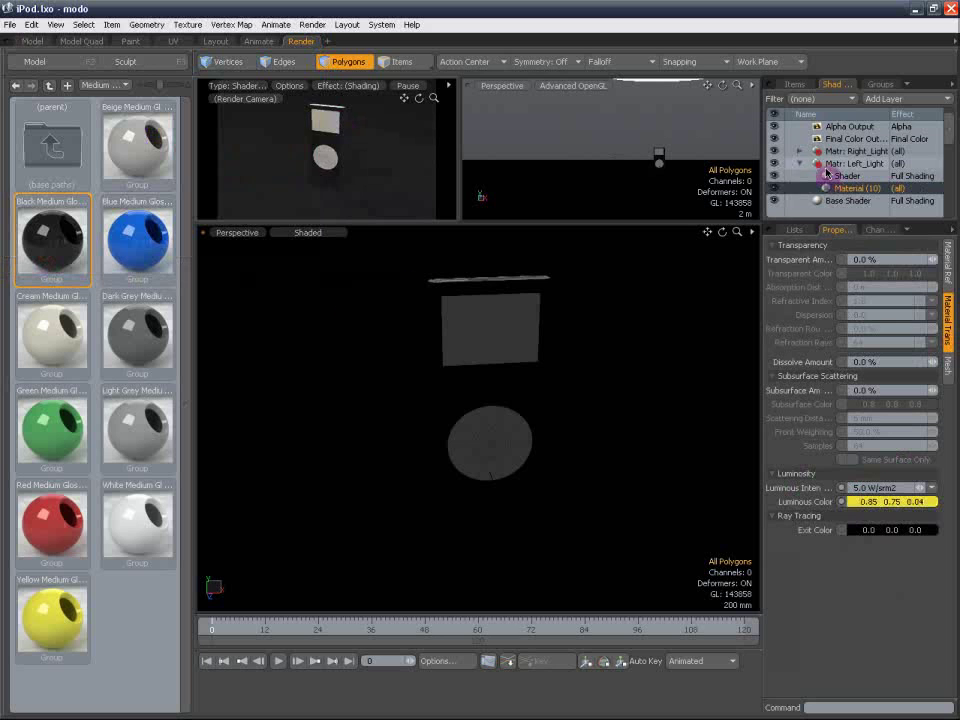
Darken the Right_Light material's luminous color to deep purple (0.11, 0.07, 0.26) and render the current frame.
{"action": "left_click", "coordinate": [799, 151]}
{"action": "left_click", "coordinate": [852, 175]}
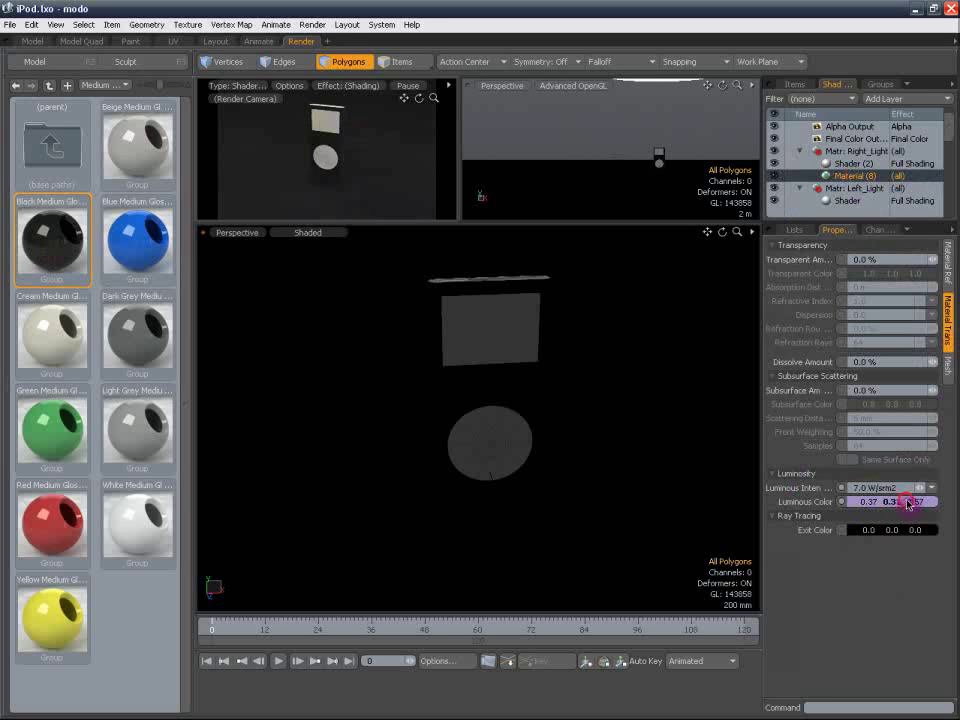
{"action": "left_click", "coordinate": [907, 503]}
{"action": "left_click", "coordinate": [326, 138]}
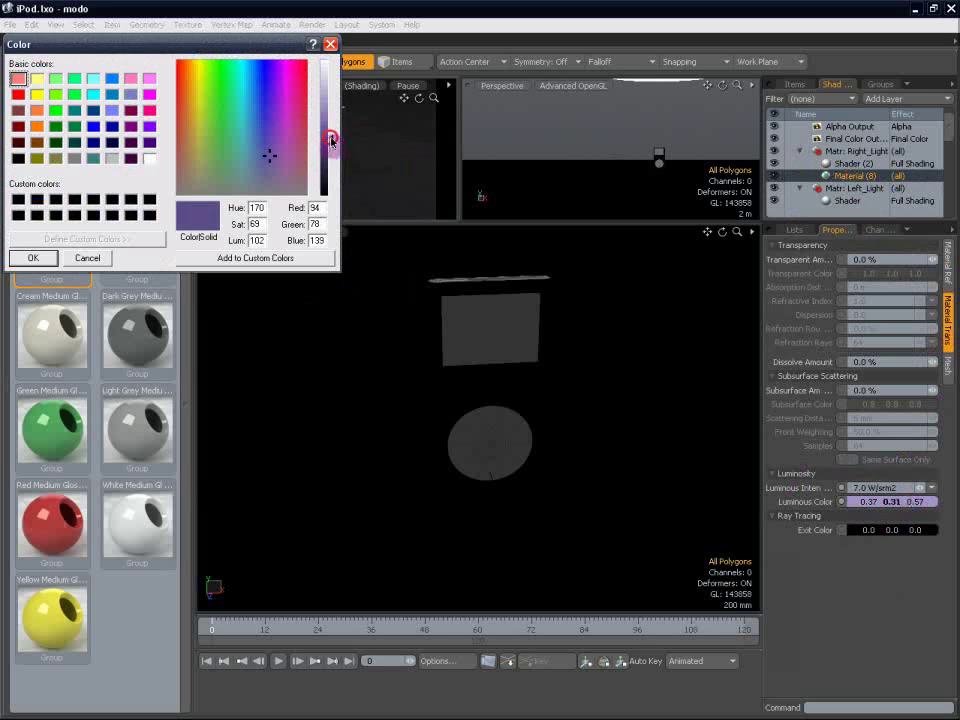
{"action": "left_click", "coordinate": [33, 258]}
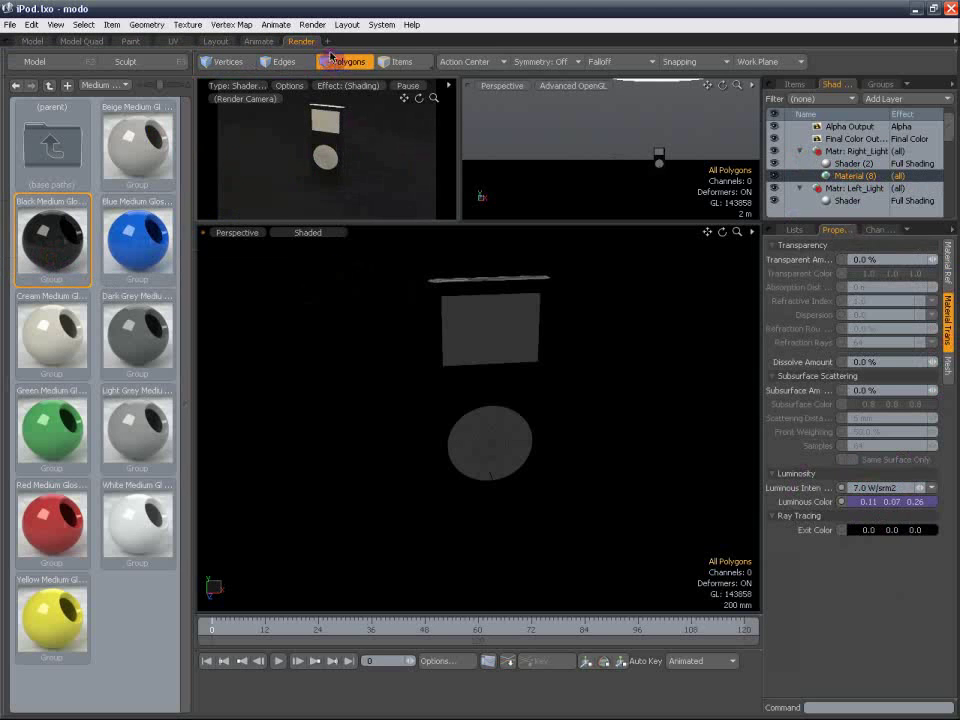
{"action": "left_click", "coordinate": [313, 24]}
{"action": "left_click", "coordinate": [330, 39]}
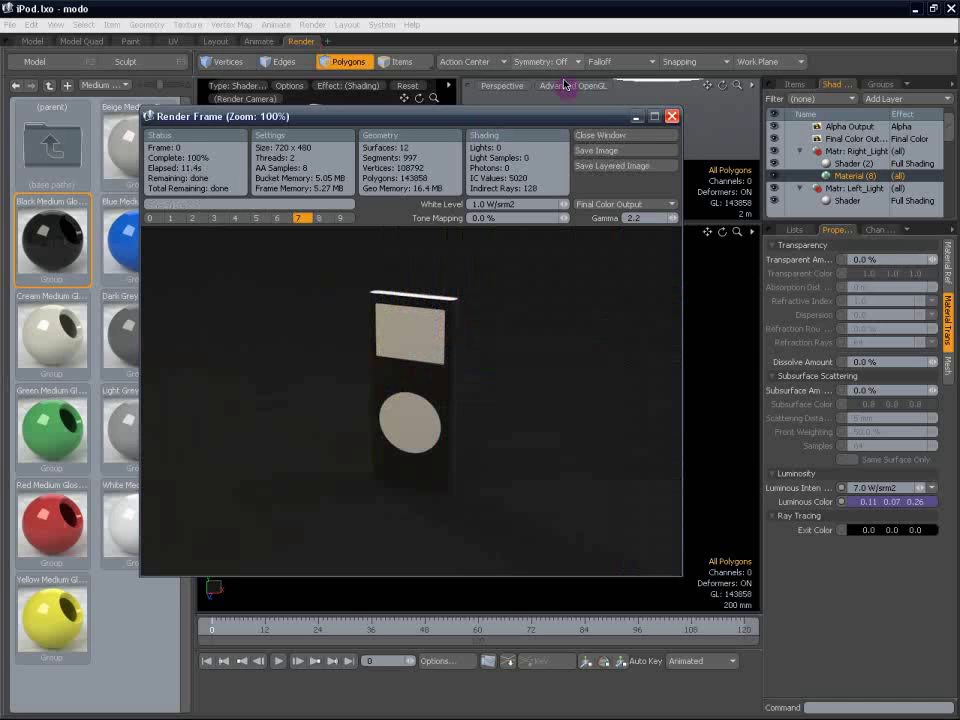
Close the finished render and display the reflection properties of the Body_Mat group's material.
{"action": "left_click", "coordinate": [672, 116]}
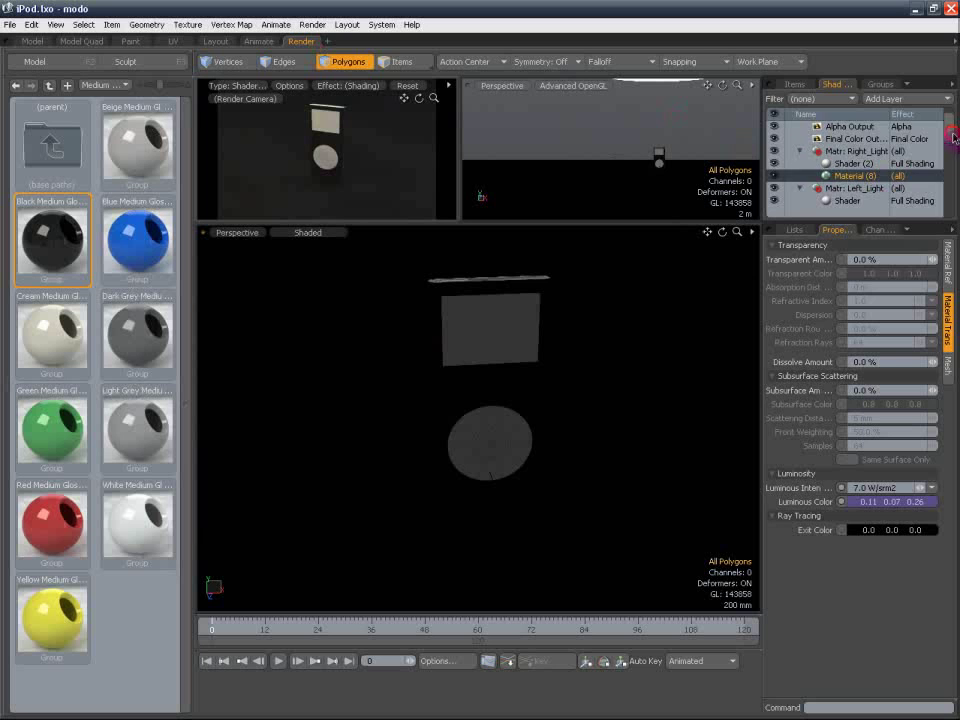
{"action": "scroll", "coordinate": [871, 170], "scroll_direction": "down", "scroll_amount": 5}
{"action": "left_click", "coordinate": [872, 199]}
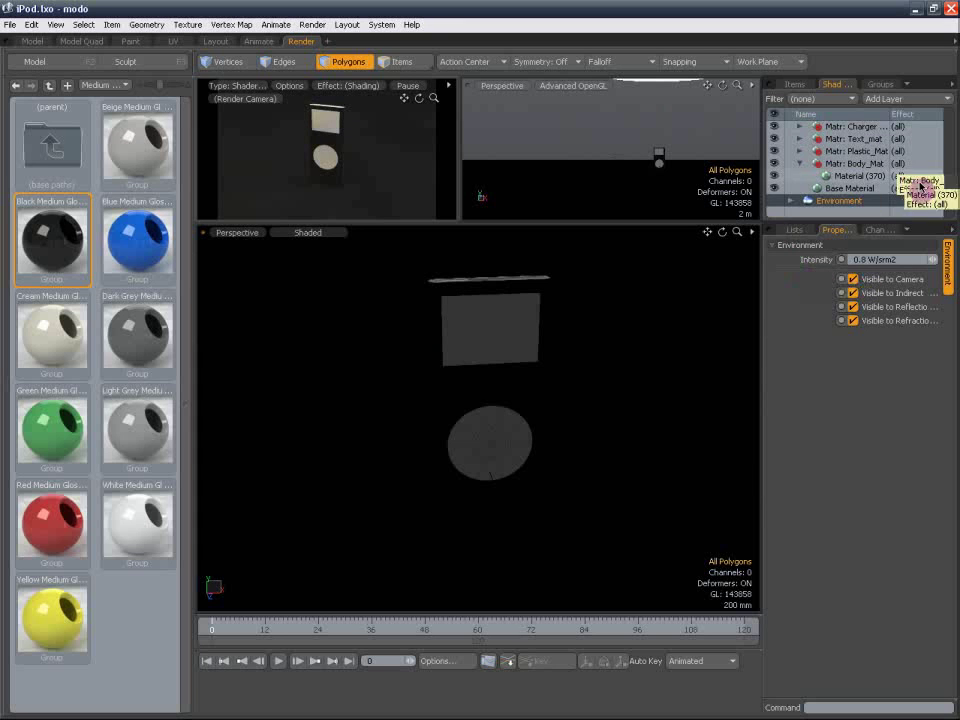
{"action": "left_click_drag", "start_coordinate": [949, 197], "coordinate": [948, 188]}
{"action": "left_click", "coordinate": [792, 178]}
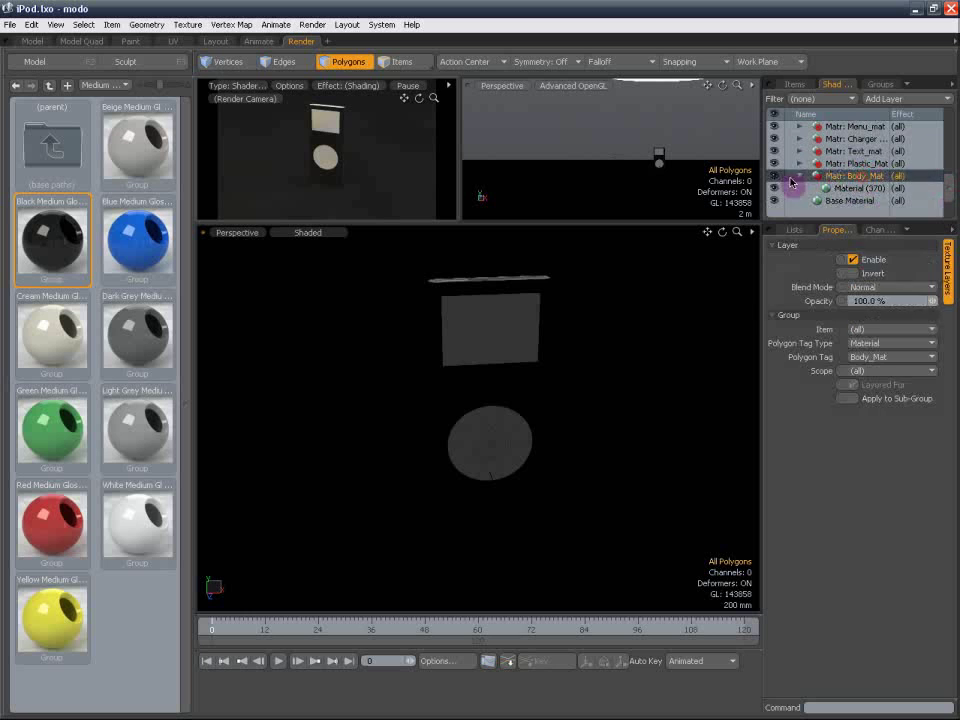
{"action": "left_click", "coordinate": [853, 189]}
{"action": "left_click", "coordinate": [949, 297]}
{"action": "left_click", "coordinate": [948, 272]}
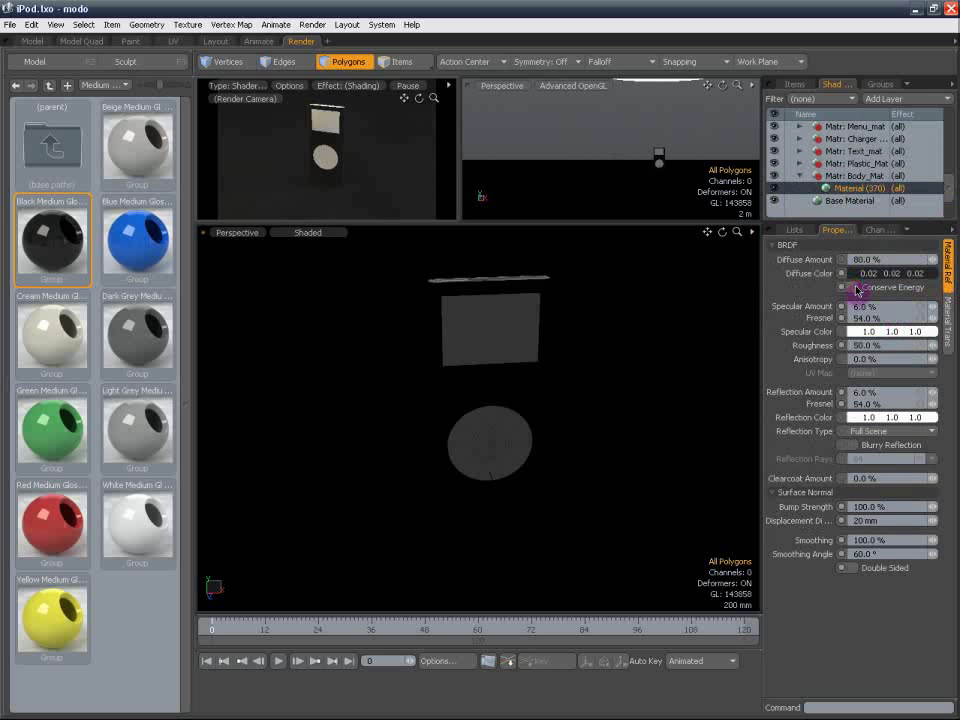
Switch the main viewport to the scene camera and reframe it closer on the iPod's screen and click wheel.
{"action": "left_click", "coordinate": [253, 234]}
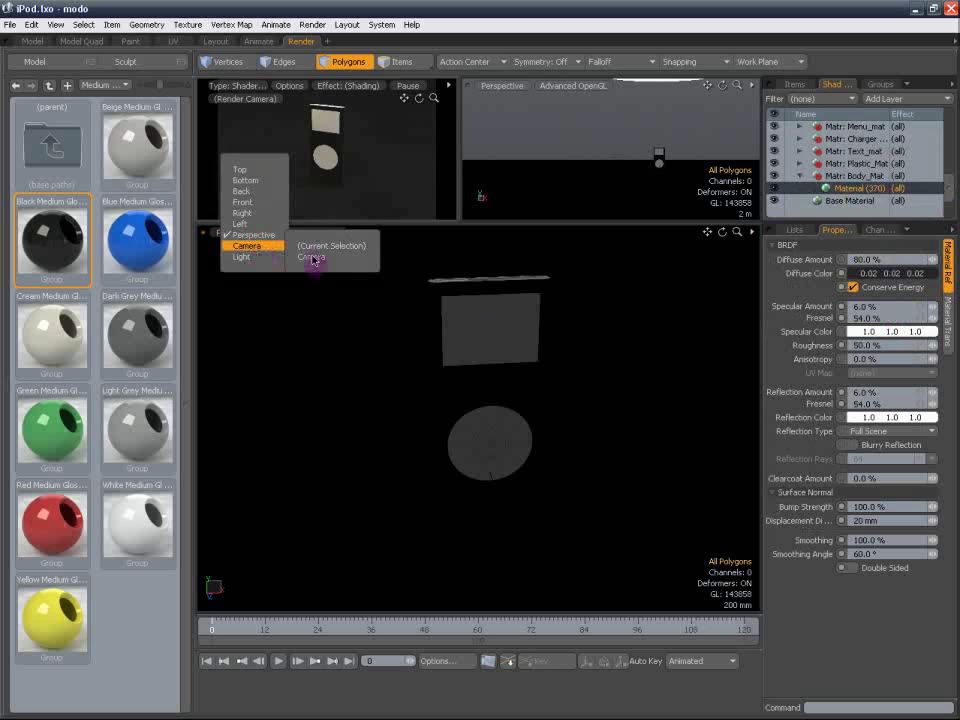
{"action": "left_click", "coordinate": [317, 253]}
{"action": "scroll", "coordinate": [488, 366], "scroll_direction": "up", "scroll_amount": 10}
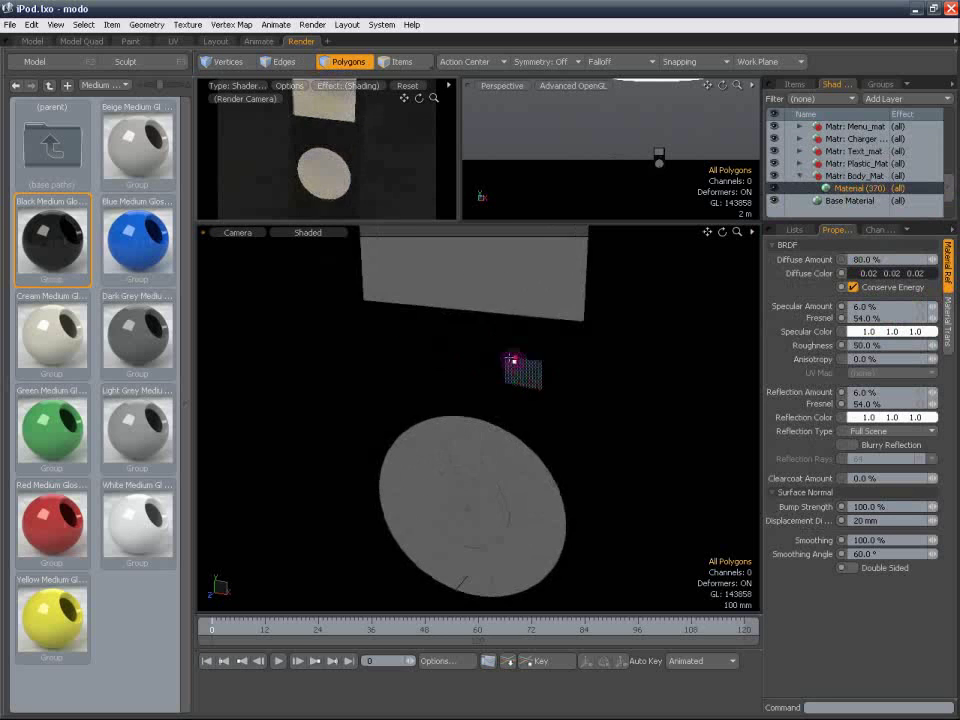
{"action": "left_click_drag", "start_coordinate": [512, 362], "coordinate": [519, 328], "text": "alt+shift"}
{"action": "scroll", "coordinate": [502, 281], "scroll_direction": "down", "scroll_amount": 4}
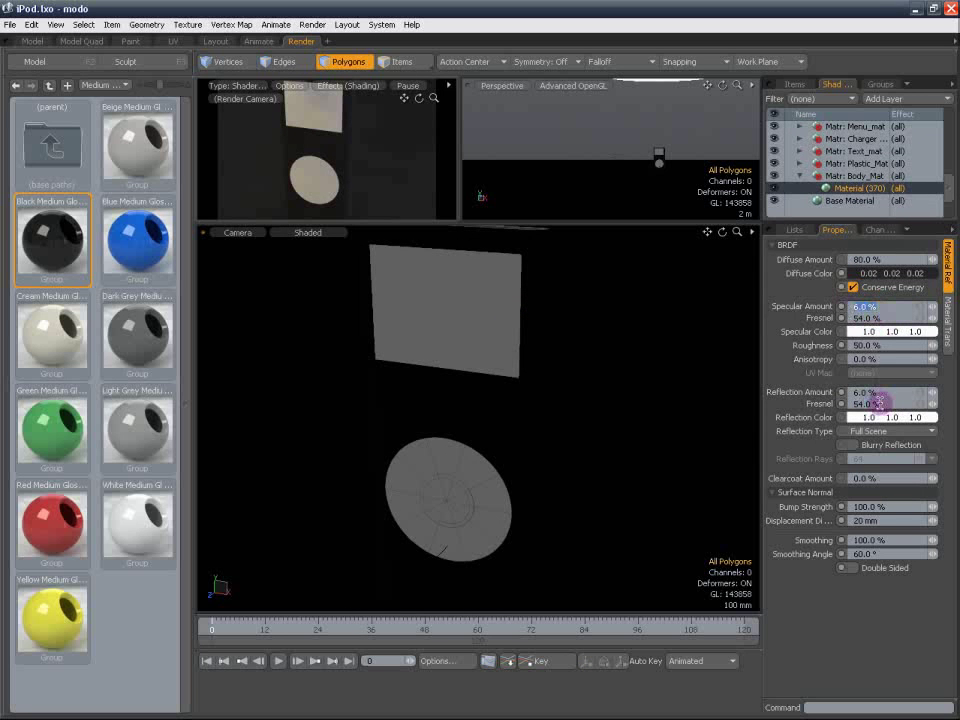
Set the Body_Mat material's diffuse color to bright green (0.23, 0.67, 0.07).
{"action": "left_click", "coordinate": [842, 273]}
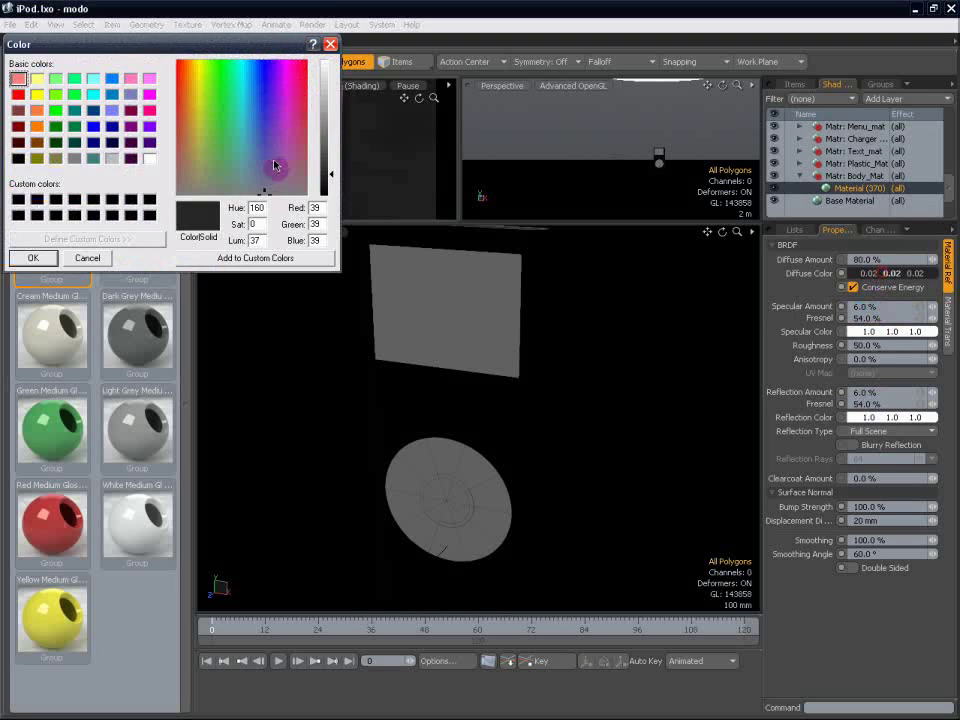
{"action": "left_click_drag", "start_coordinate": [274, 165], "coordinate": [207, 120]}
{"action": "left_click_drag", "start_coordinate": [326, 112], "coordinate": [328, 119]}
{"action": "left_click", "coordinate": [31, 258]}
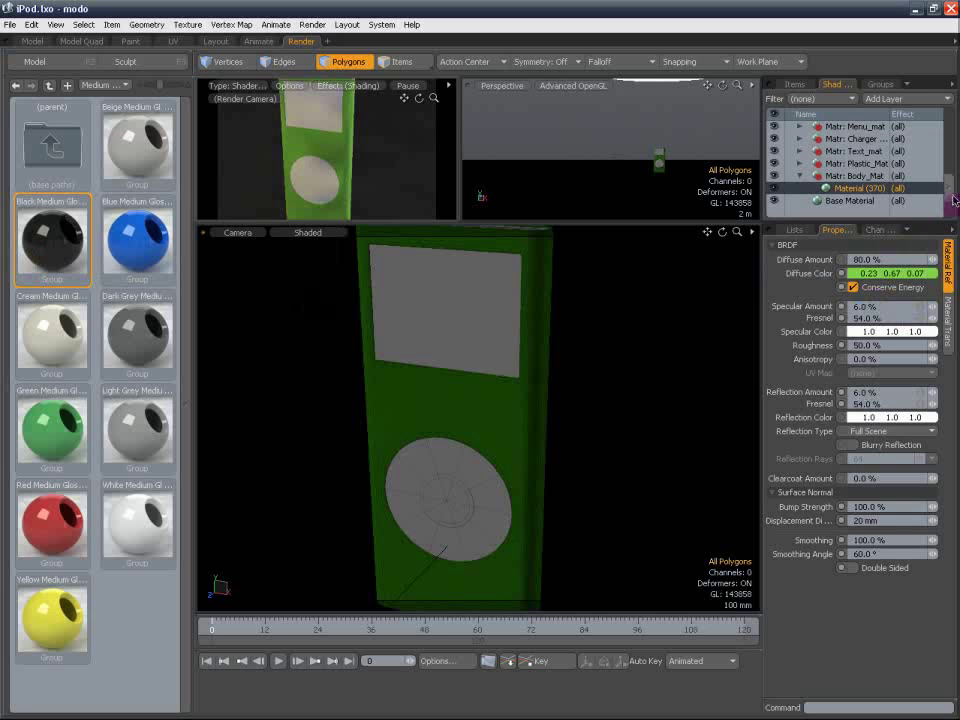
Set the Body_Mat material's specular Fresnel to 30% and its specular amount to 5%.
{"action": "left_click_drag", "start_coordinate": [952, 196], "coordinate": [951, 202]}
{"action": "left_click", "coordinate": [880, 308]}
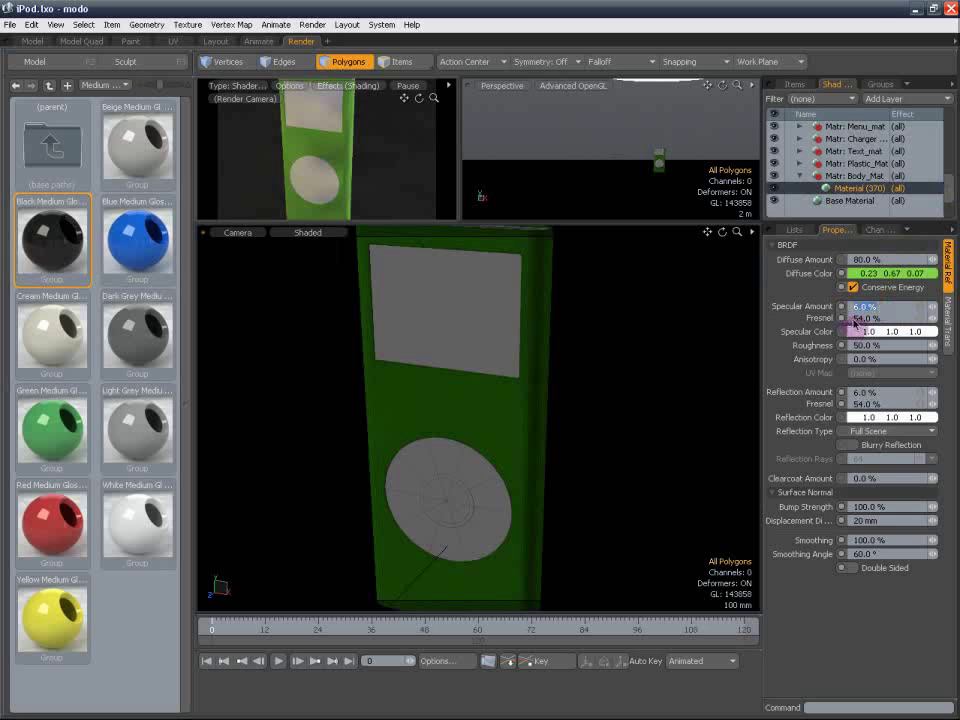
{"action": "left_click_drag", "start_coordinate": [882, 318], "coordinate": [830, 321]}
{"action": "type", "text": "30"}
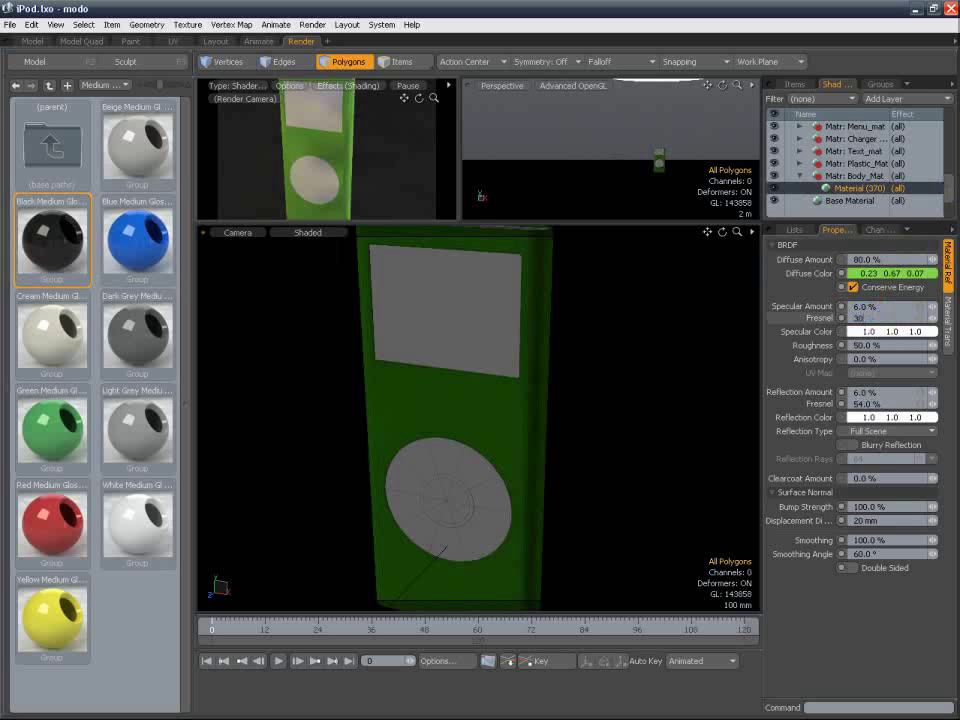
{"action": "key", "text": "Return"}
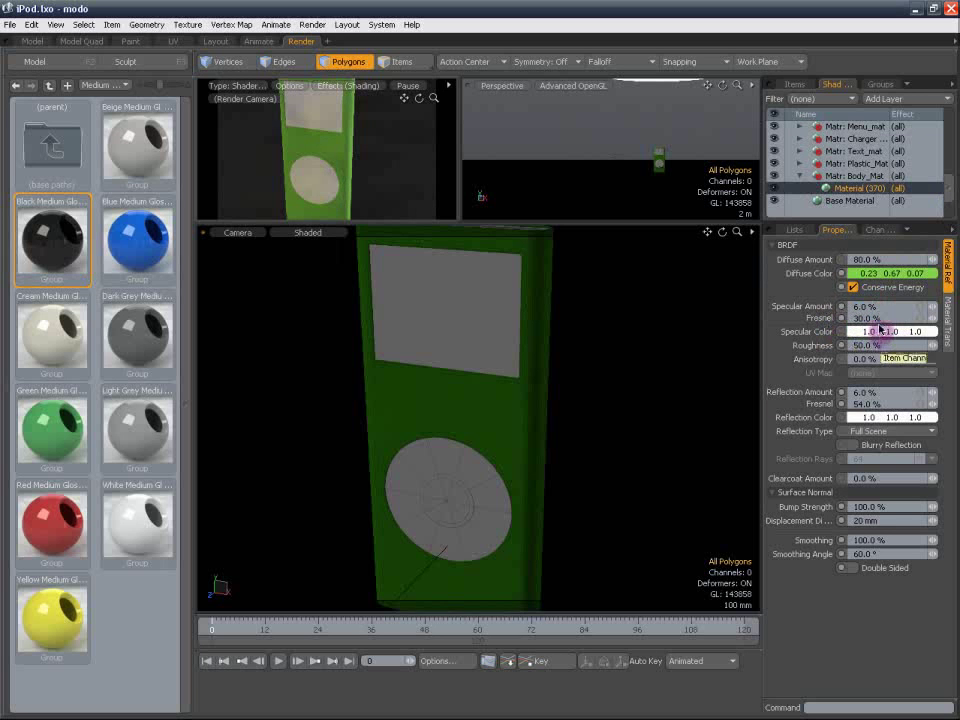
{"action": "left_click_drag", "start_coordinate": [881, 306], "coordinate": [840, 320]}
{"action": "type", "text": "5"}
{"action": "key", "text": "Return"}
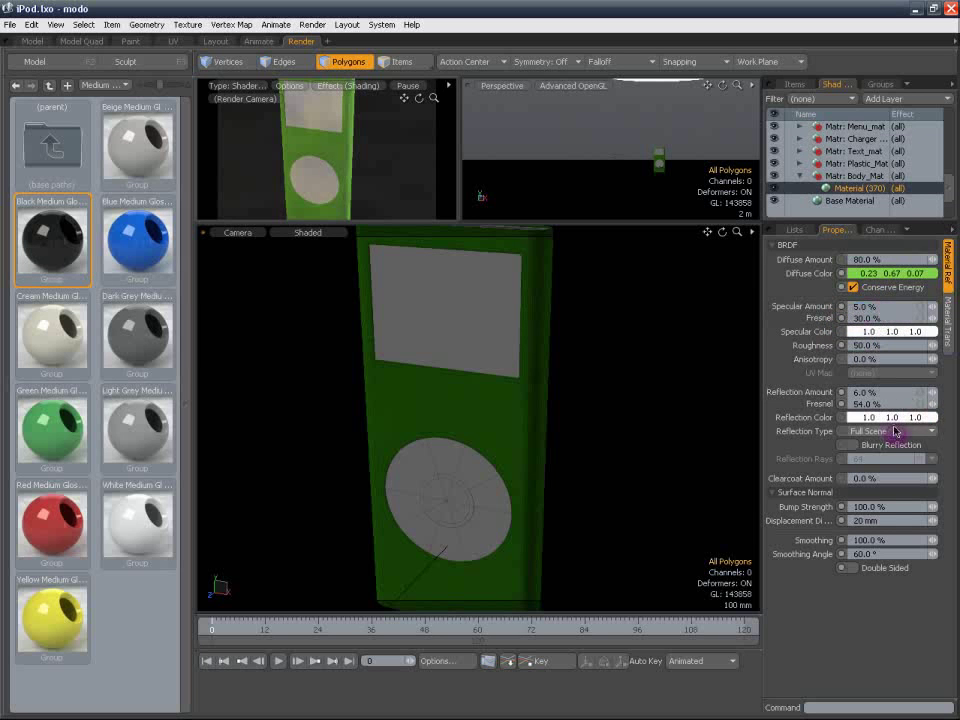
Assign the Body_Mat material to the polygons of the click wheel's center button.
{"action": "double_click", "coordinate": [441, 497]}
{"action": "key", "text": "m"}
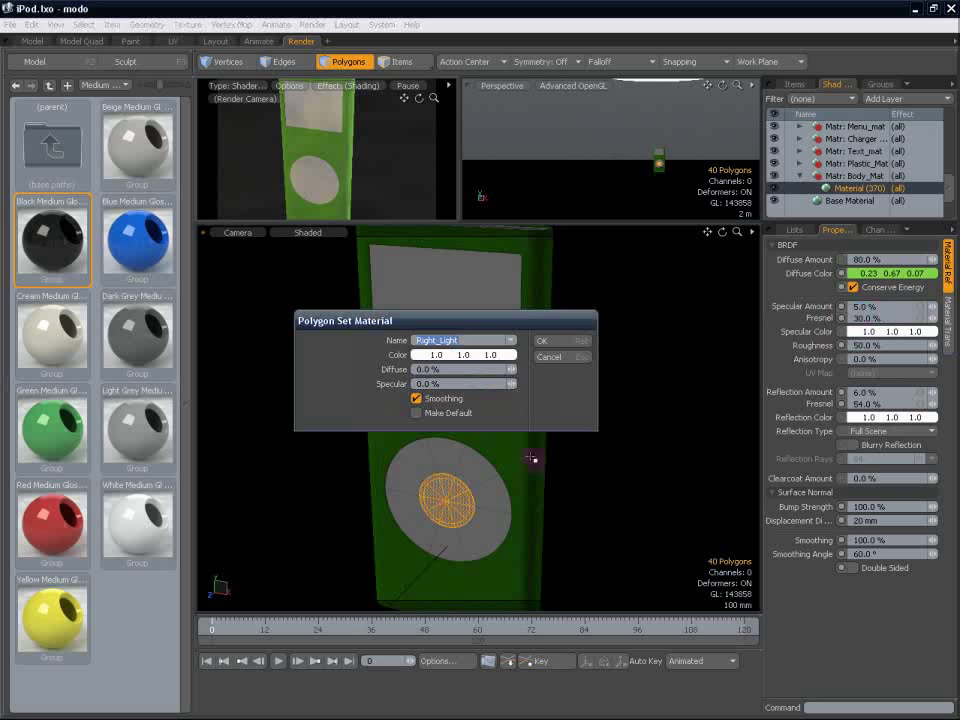
{"action": "left_click", "coordinate": [508, 340]}
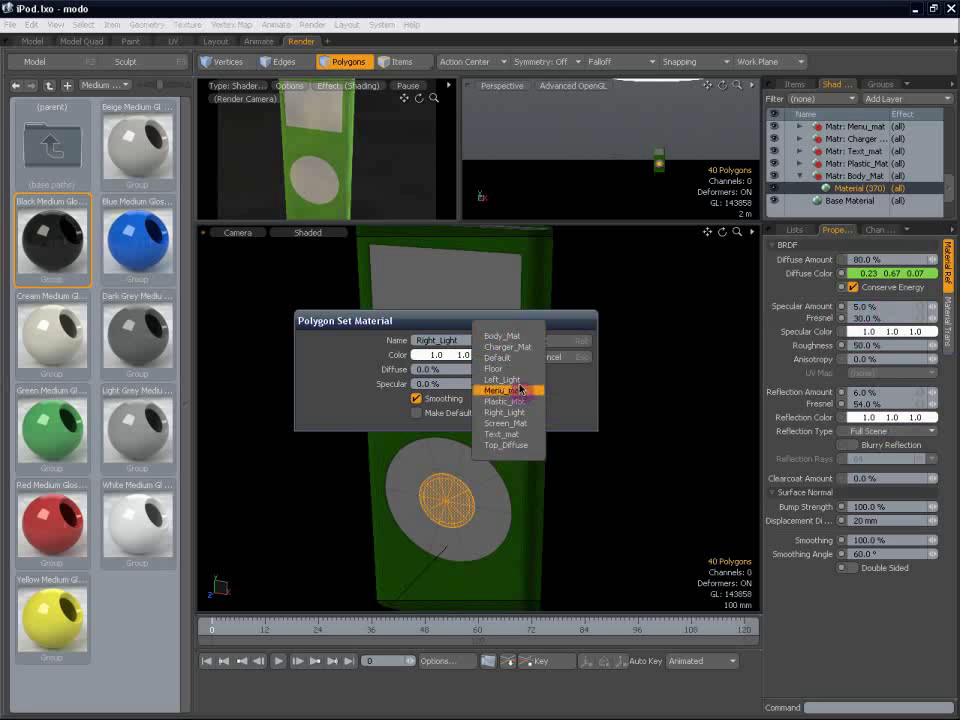
{"action": "left_click", "coordinate": [520, 337]}
{"action": "left_click", "coordinate": [548, 338]}
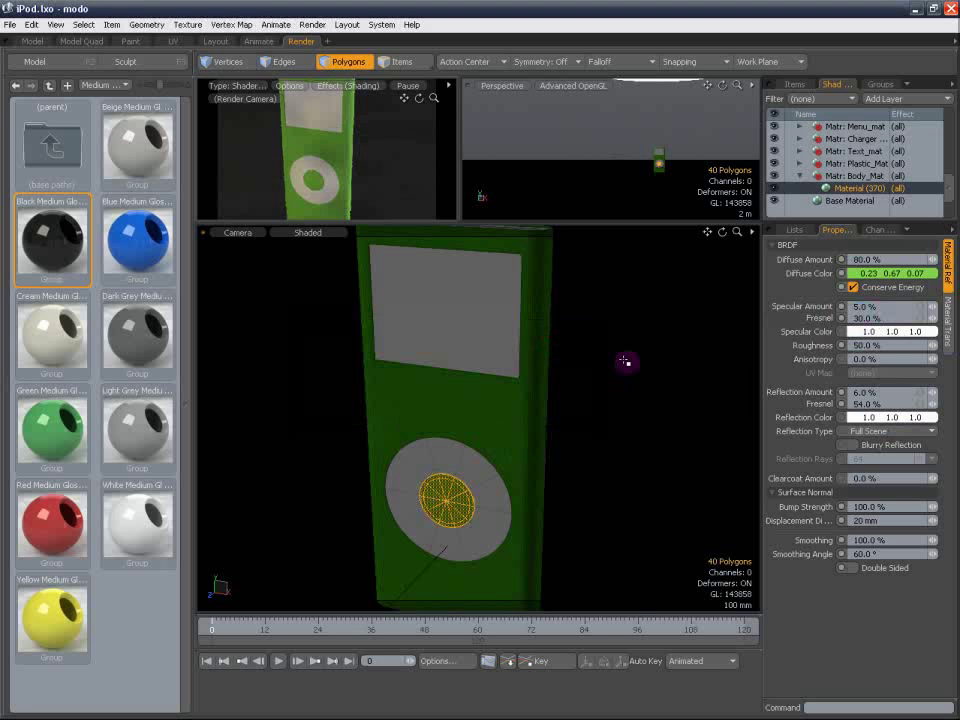
Set the Body_Mat material's reflection Fresnel to 35%, reflection amount to 10% and clearcoat amount to 65%.
{"action": "left_click", "coordinate": [849, 405]}
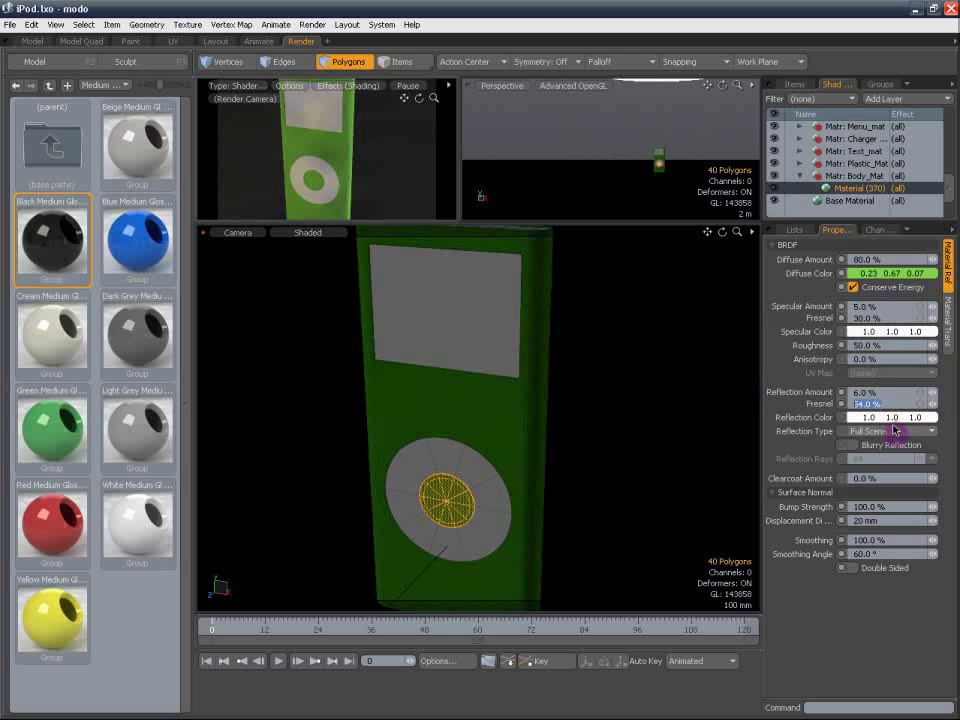
{"action": "type", "text": "35"}
{"action": "key", "text": "Return"}
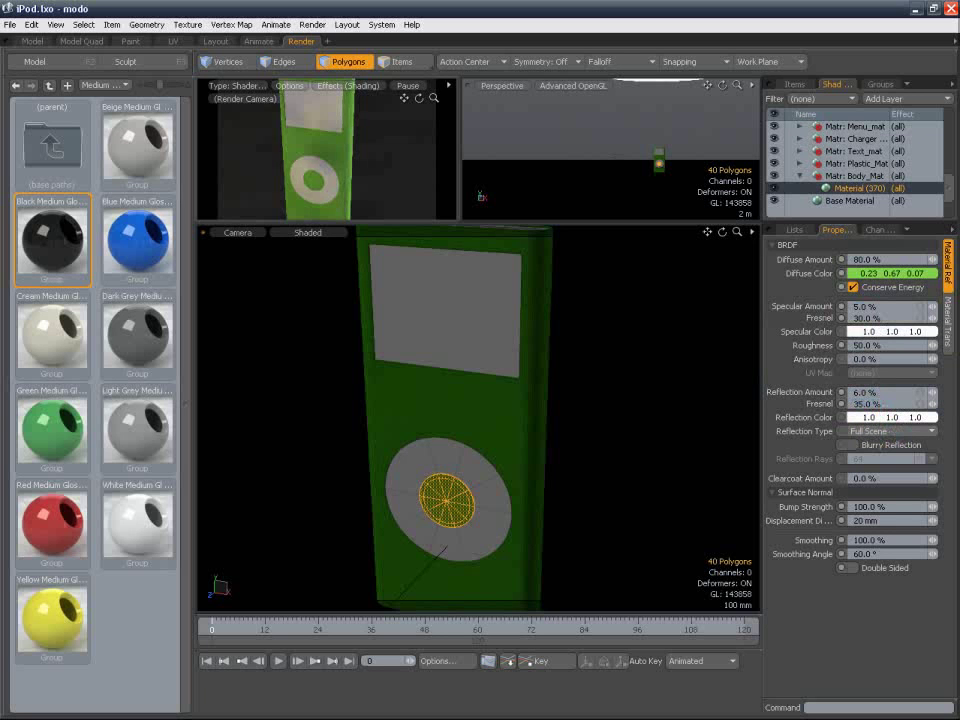
{"action": "left_click", "coordinate": [868, 392]}
{"action": "type", "text": "10"}
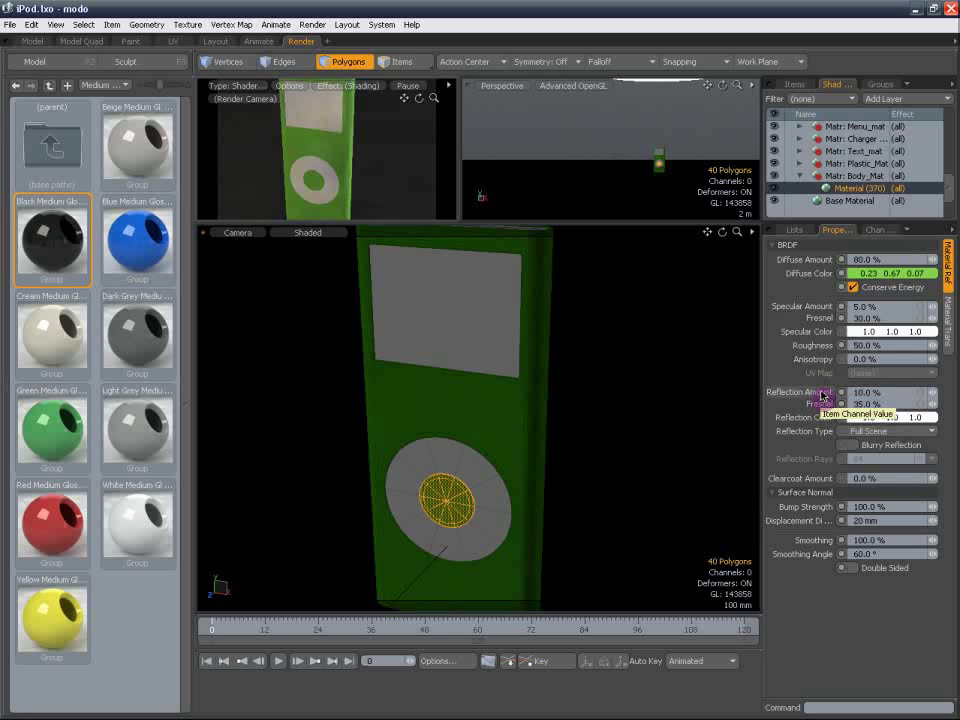
{"action": "left_click", "coordinate": [895, 479]}
{"action": "type", "text": "65"}
{"action": "key", "text": "Return"}
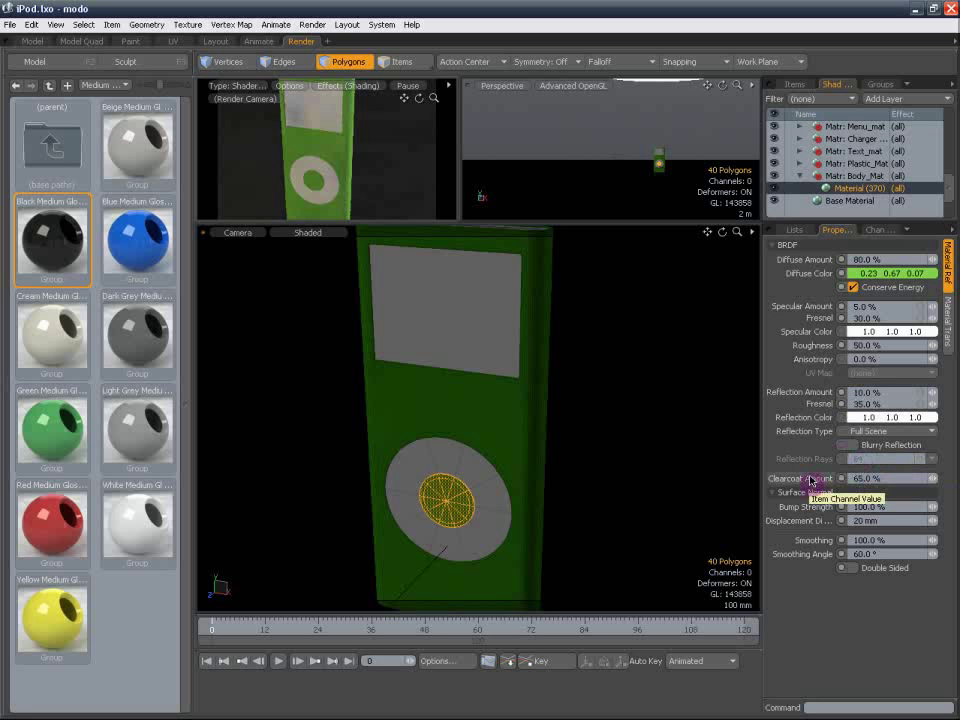
Render the current frame to check the green body, and close the render window.
{"action": "left_click", "coordinate": [312, 24]}
{"action": "left_click", "coordinate": [317, 51]}
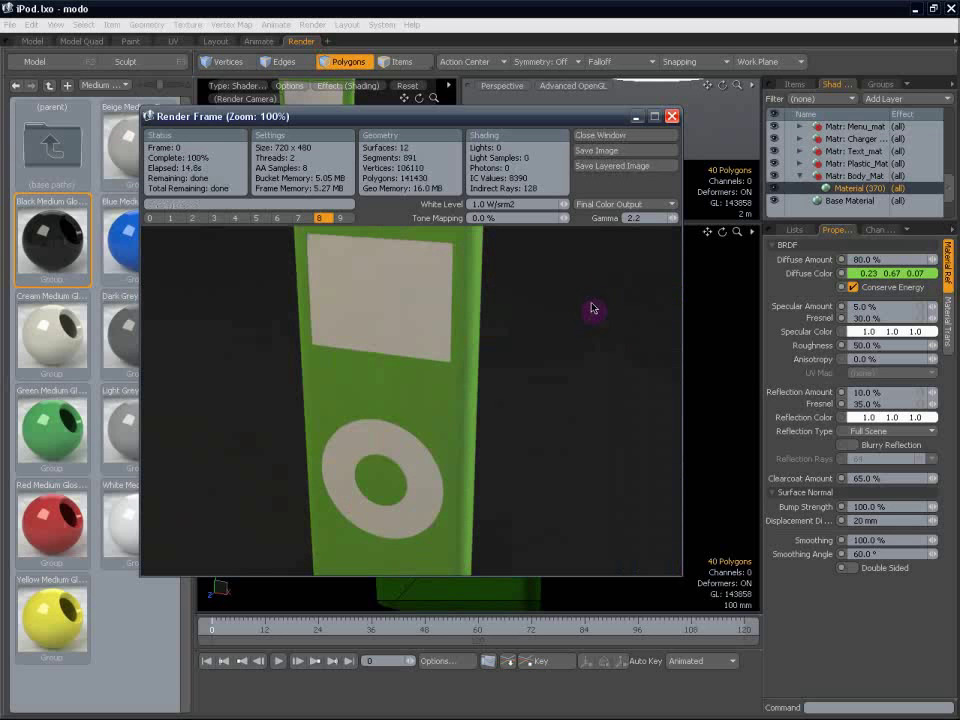
{"action": "left_click", "coordinate": [672, 118]}
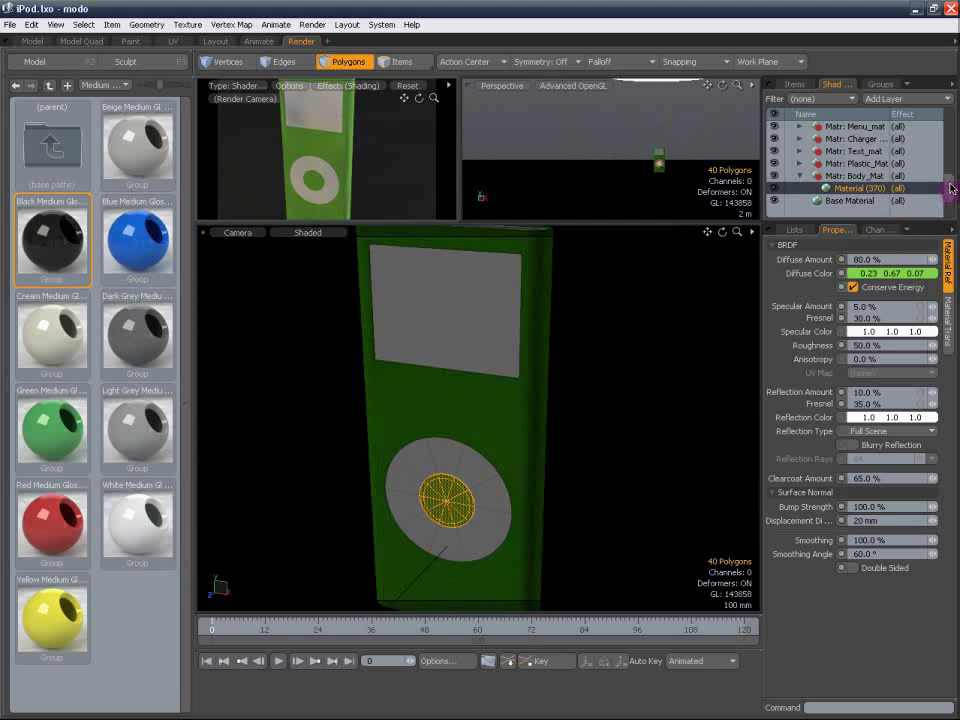
Move the Floor material group above the Base Shader in the shader tree.
{"action": "left_click_drag", "start_coordinate": [951, 193], "coordinate": [949, 148]}
{"action": "left_click", "coordinate": [853, 189]}
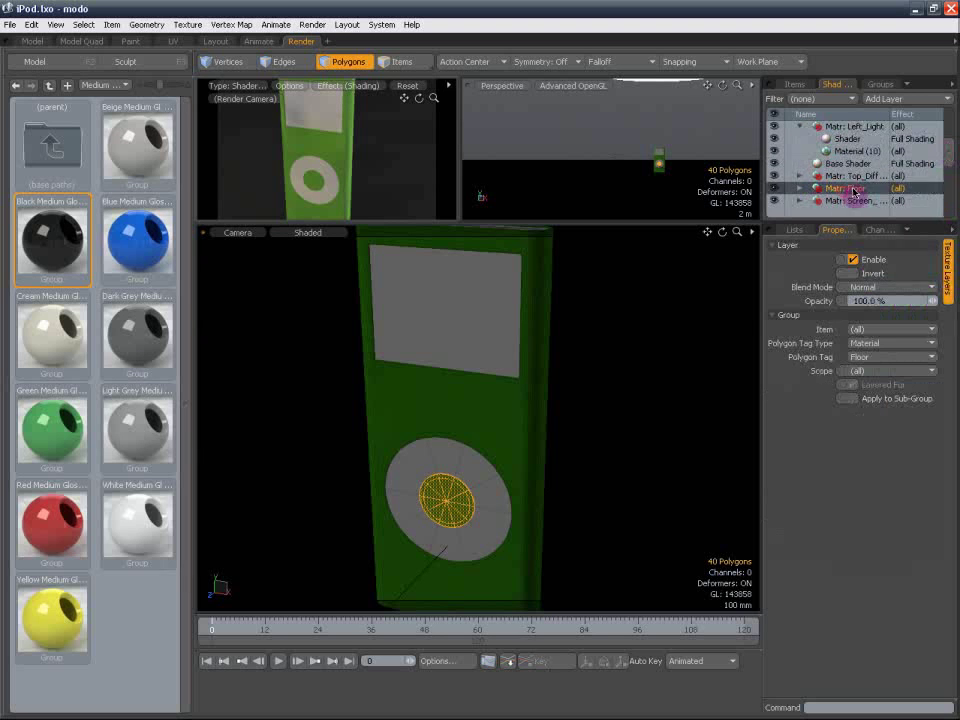
{"action": "left_click_drag", "start_coordinate": [854, 191], "coordinate": [863, 151]}
{"action": "left_click_drag", "start_coordinate": [951, 154], "coordinate": [950, 147]}
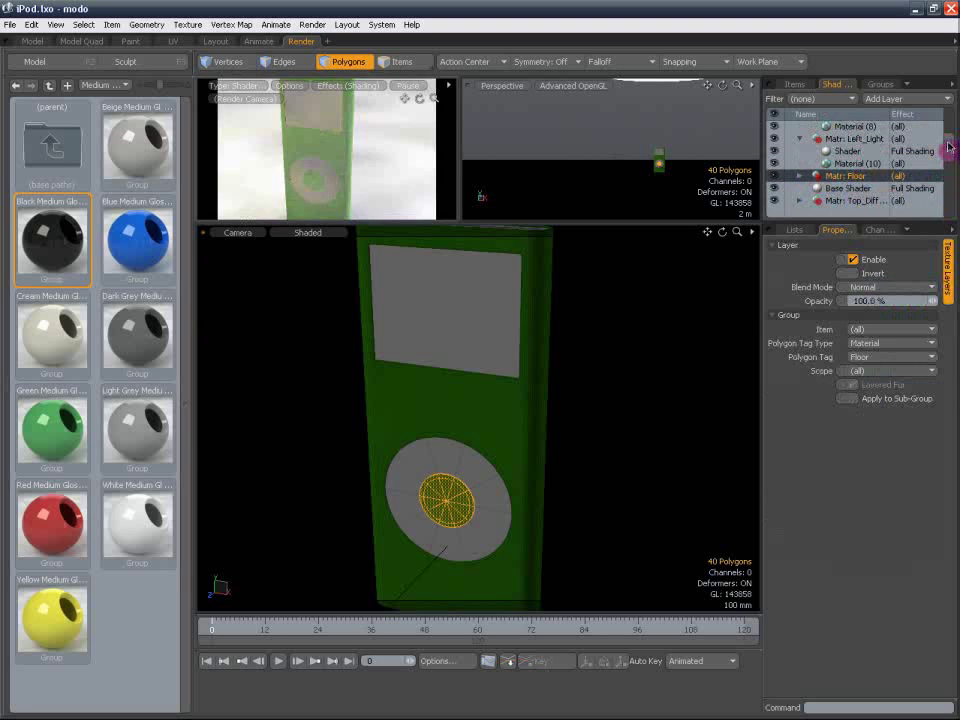
Collapse the Left_Light group and add a Shader layer above the material in the Floor group.
{"action": "left_click", "coordinate": [799, 138]}
{"action": "left_click", "coordinate": [799, 151]}
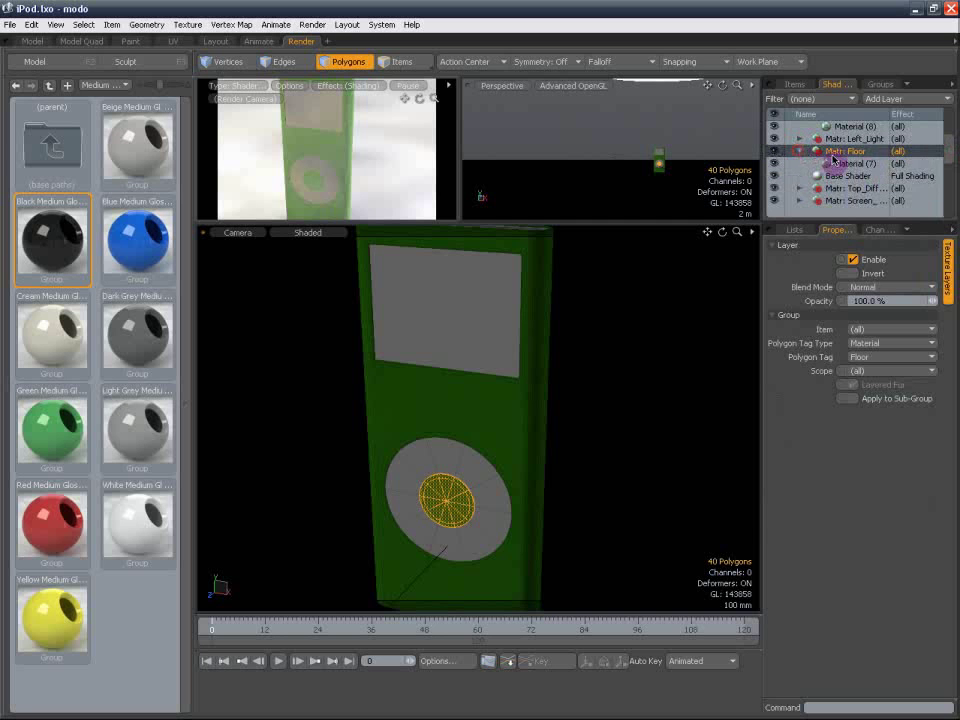
{"action": "left_click", "coordinate": [836, 162]}
{"action": "left_click", "coordinate": [902, 99]}
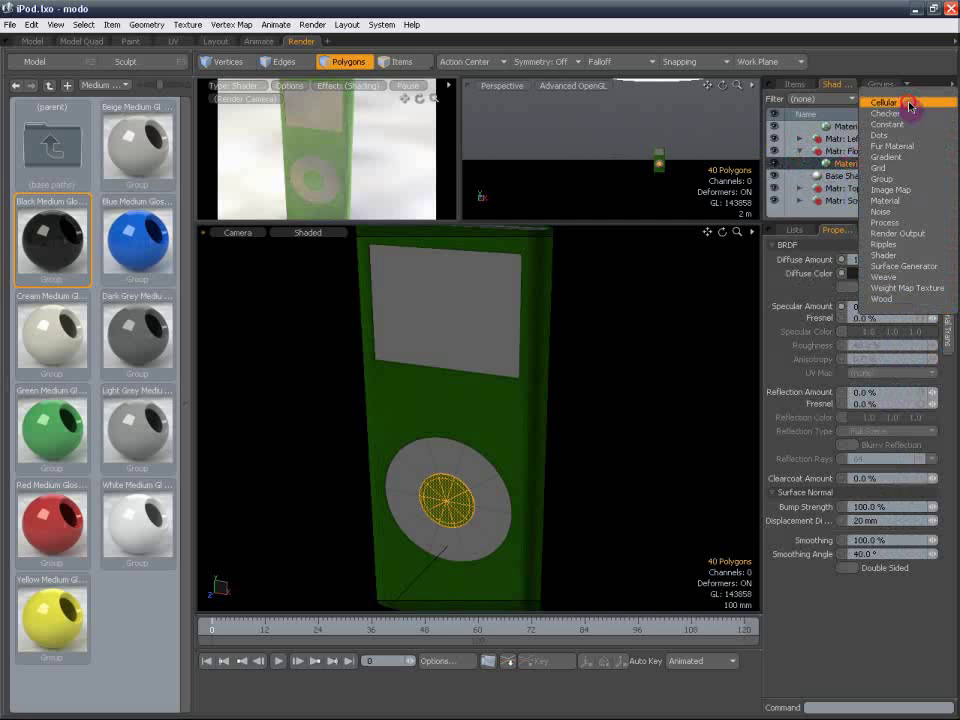
{"action": "left_click", "coordinate": [893, 256]}
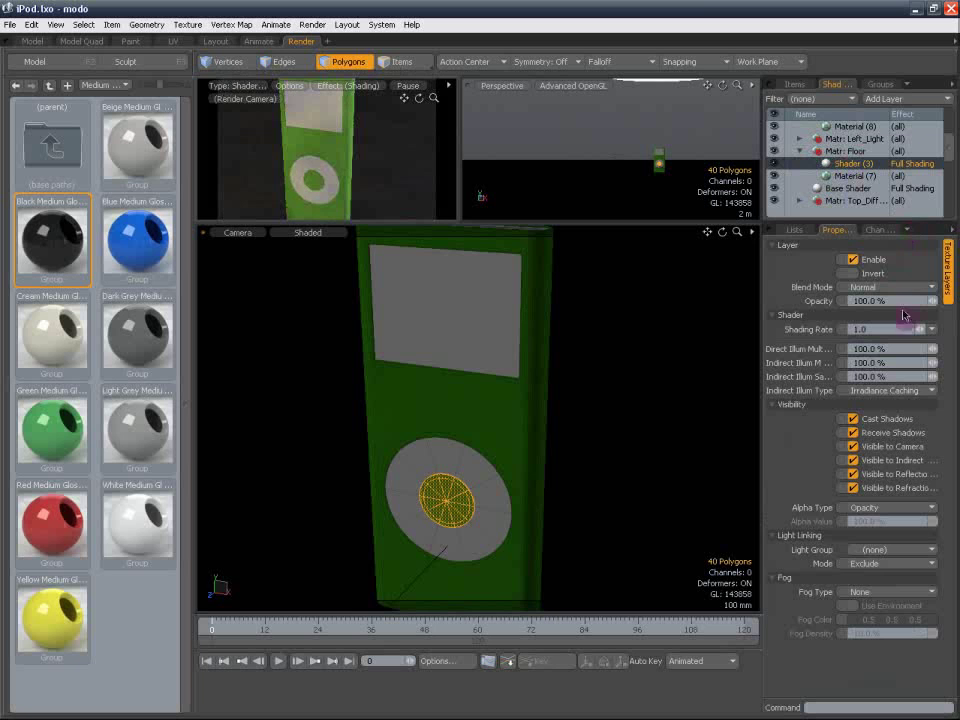
Make the floor's shader invisible to reflection rays and render the current frame.
{"action": "left_click", "coordinate": [855, 478]}
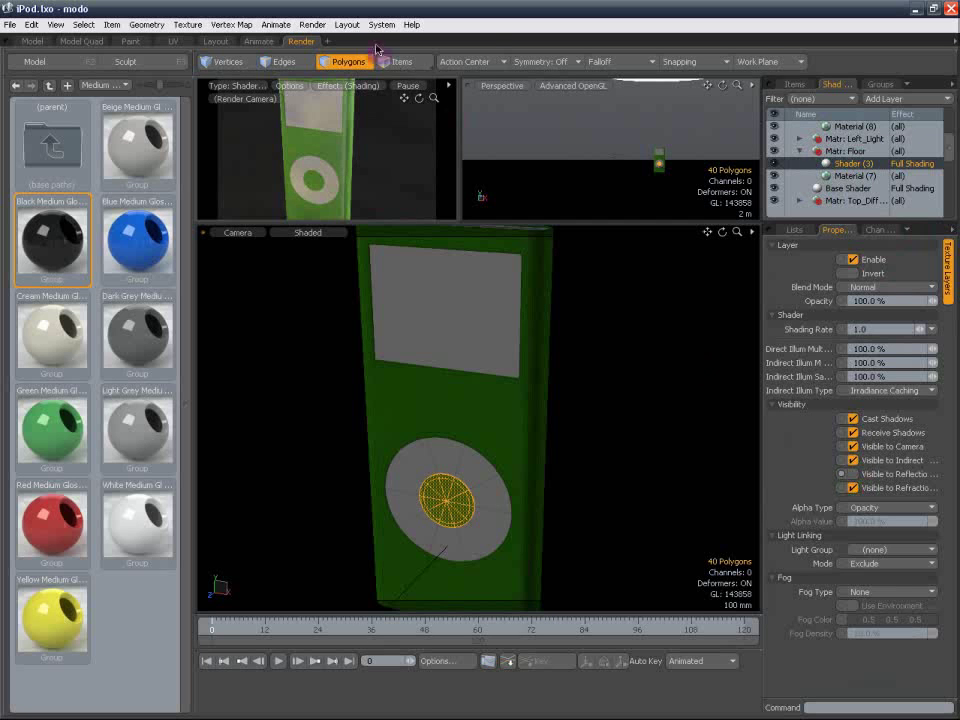
{"action": "left_click", "coordinate": [312, 24]}
{"action": "left_click", "coordinate": [325, 52]}
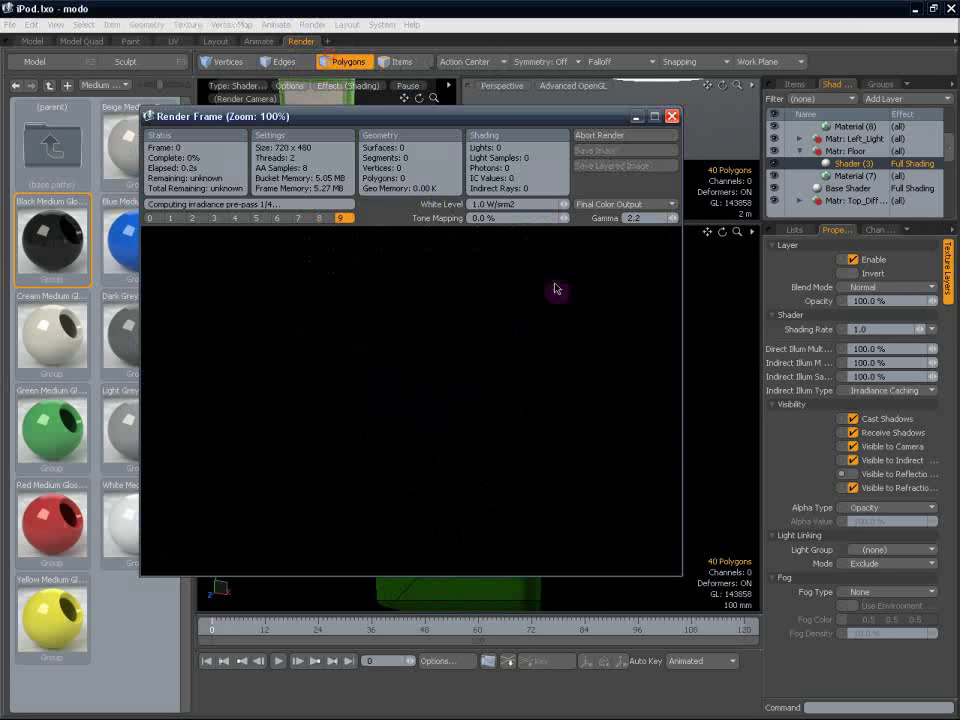